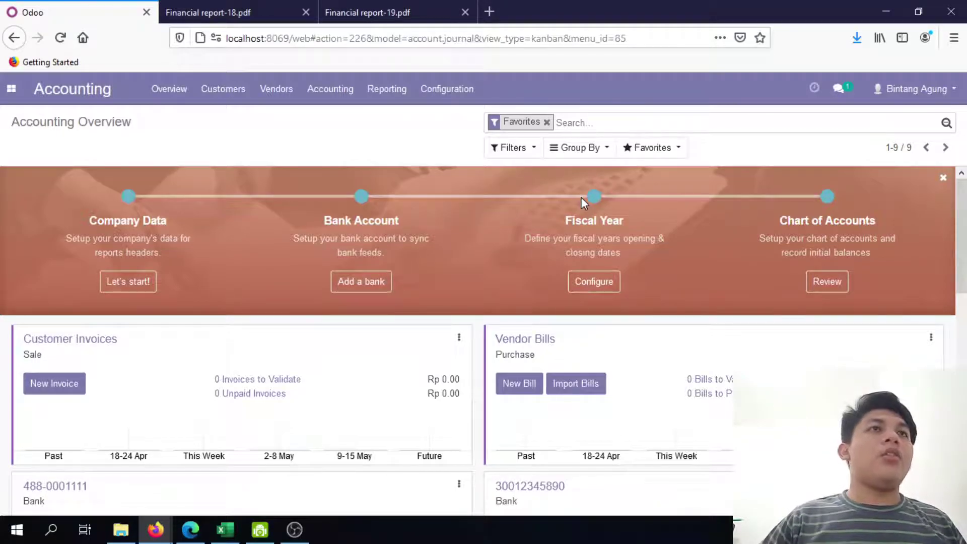
pyautogui.click(392, 96)
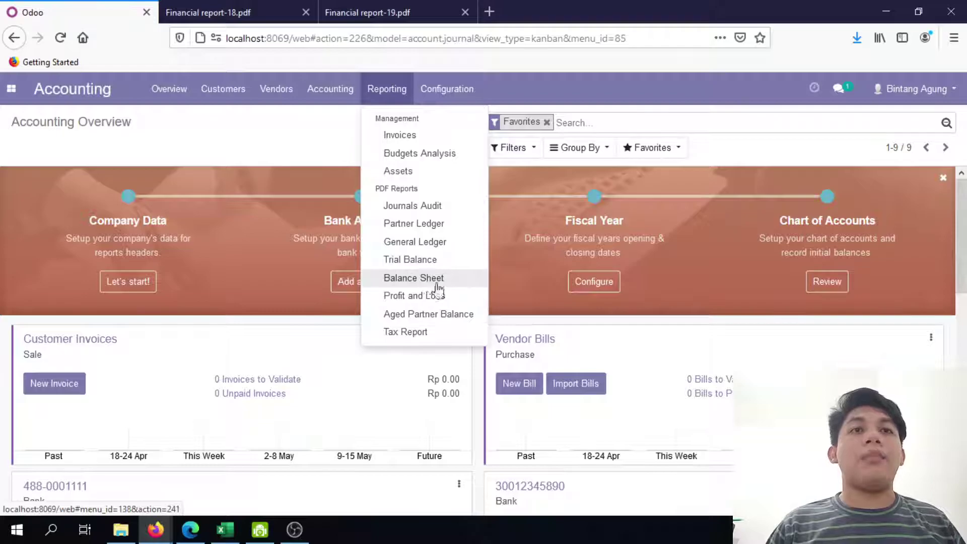
pyautogui.click(290, 136)
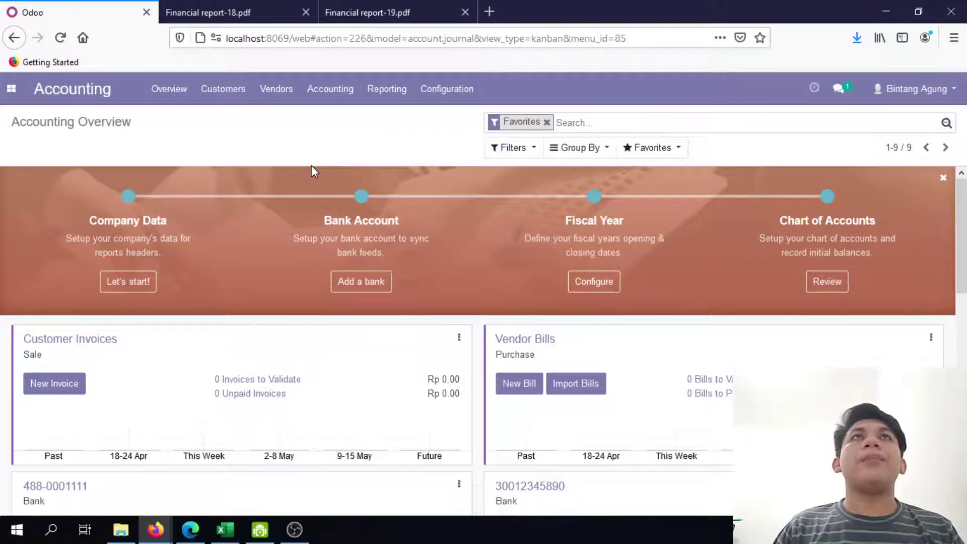
# Open the Balance Sheet PDF, Financial report-18.pdf, and examine its asset accounts and their layout
pyautogui.click(268, 4)
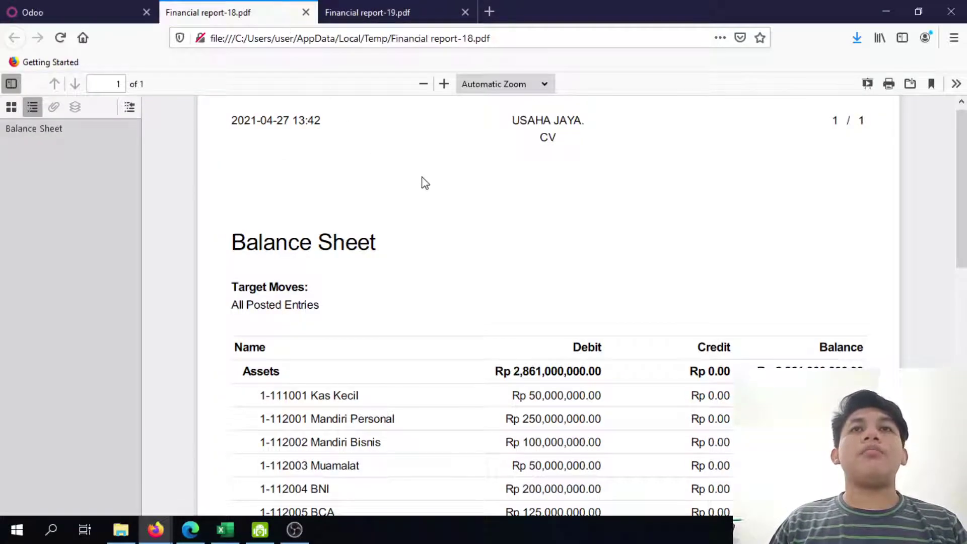
pyautogui.scroll(-4, 626, 263)
pyautogui.scroll(5, 448, 277)
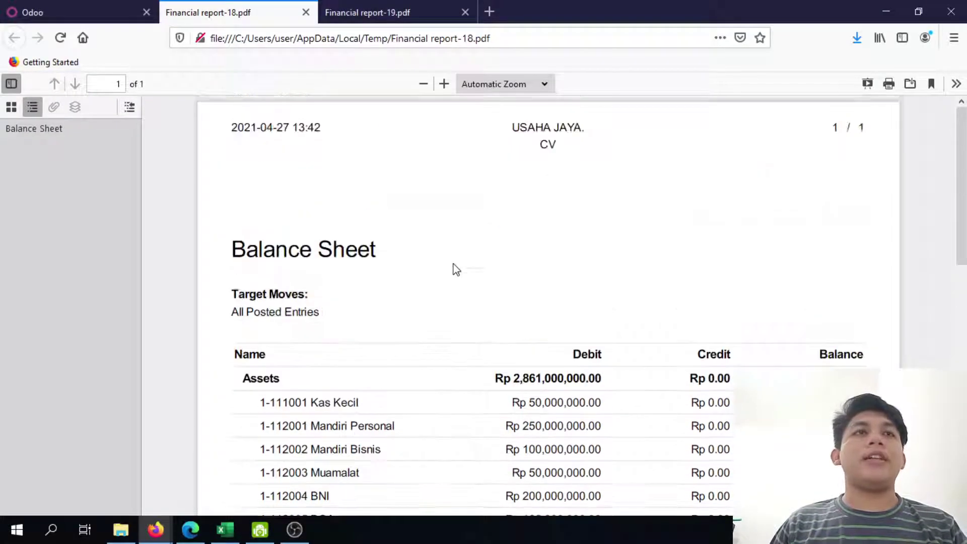
pyautogui.scroll(-10, 474, 257)
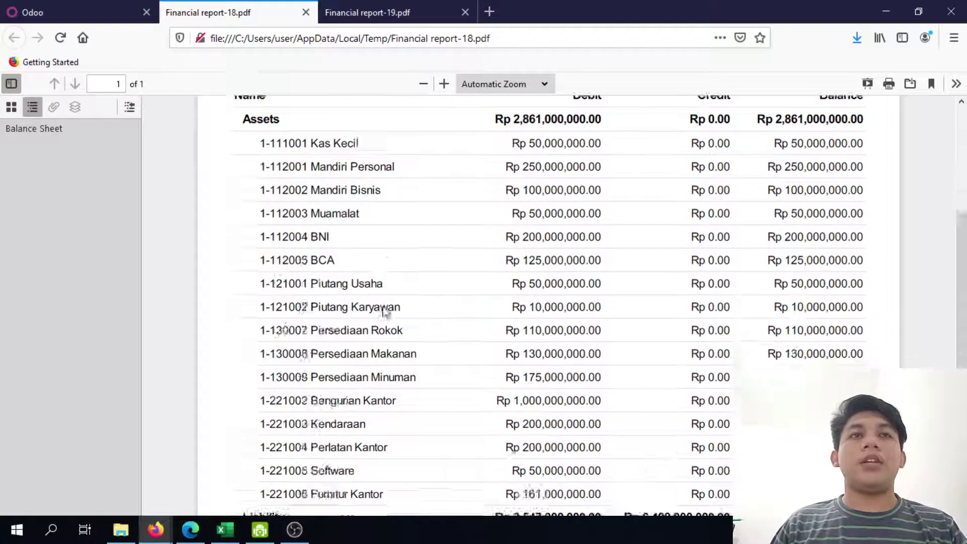
pyautogui.scroll(8, 416, 173)
# Examine the income and expense lines in the Profit and Loss PDF, Financial report-19.pdf, and return to the Accounting Overview
pyautogui.click(404, 13)
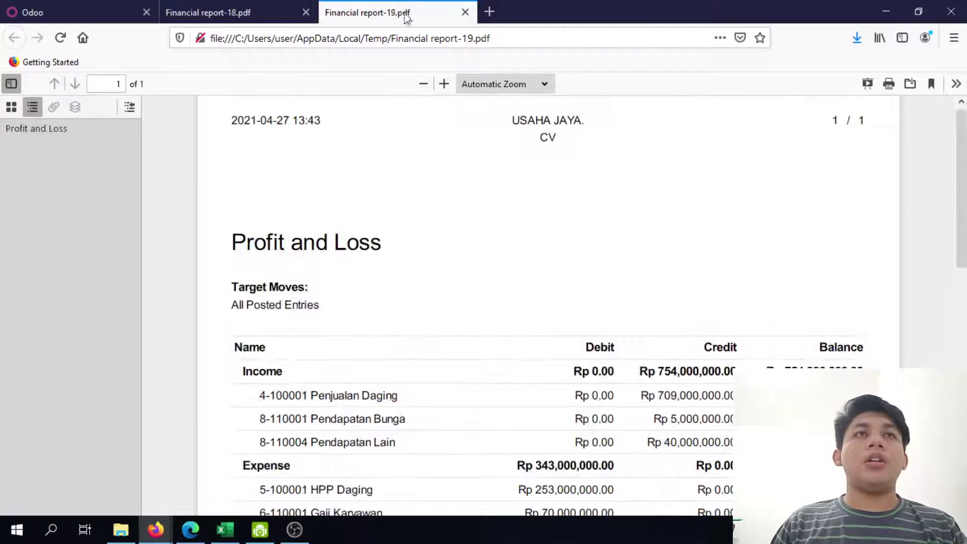
pyautogui.scroll(-3, 453, 339)
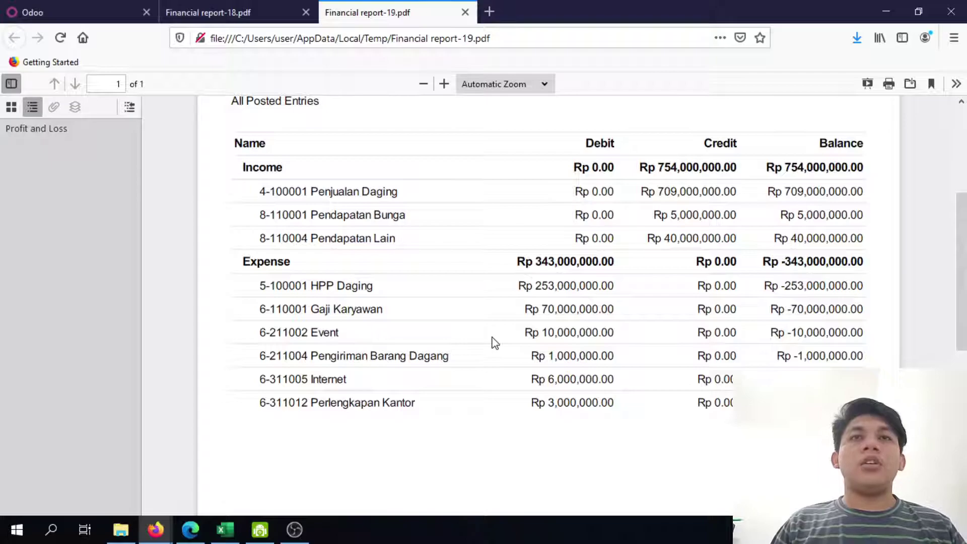
pyautogui.scroll(2, 495, 343)
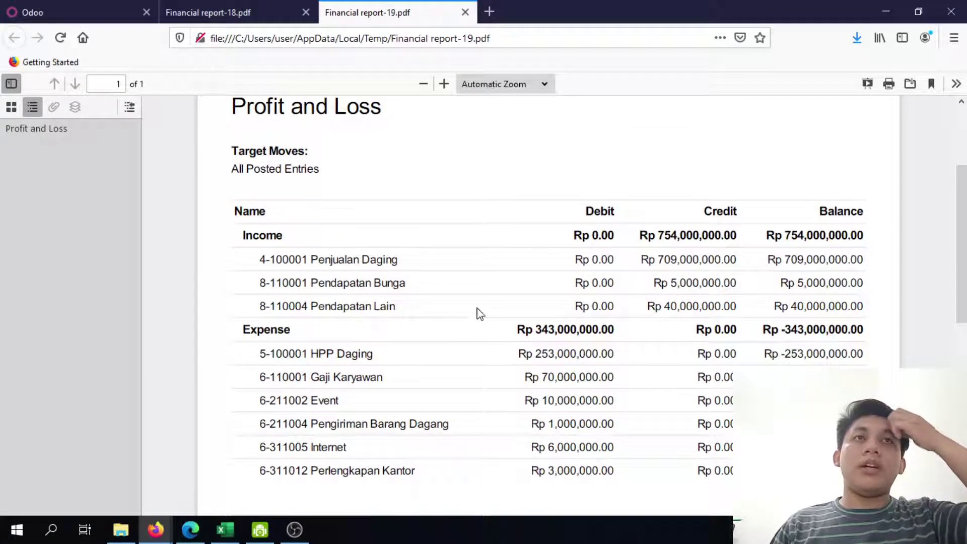
pyautogui.click(207, 4)
pyautogui.click(131, 4)
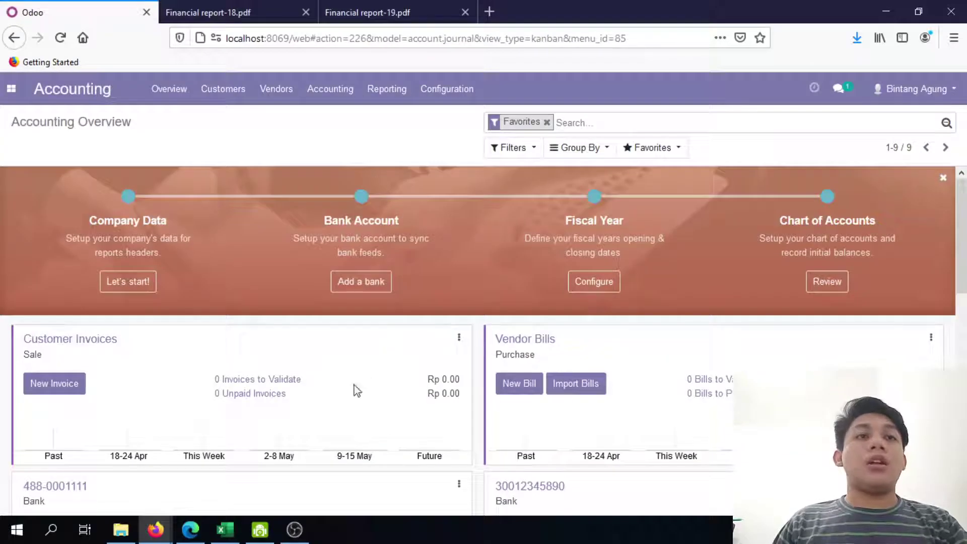
# Switch to the Laporan Keuangan workbook in Excel, leave the cell being edited, and examine the account hierarchy on the Neraca sheet
pyautogui.click(225, 530)
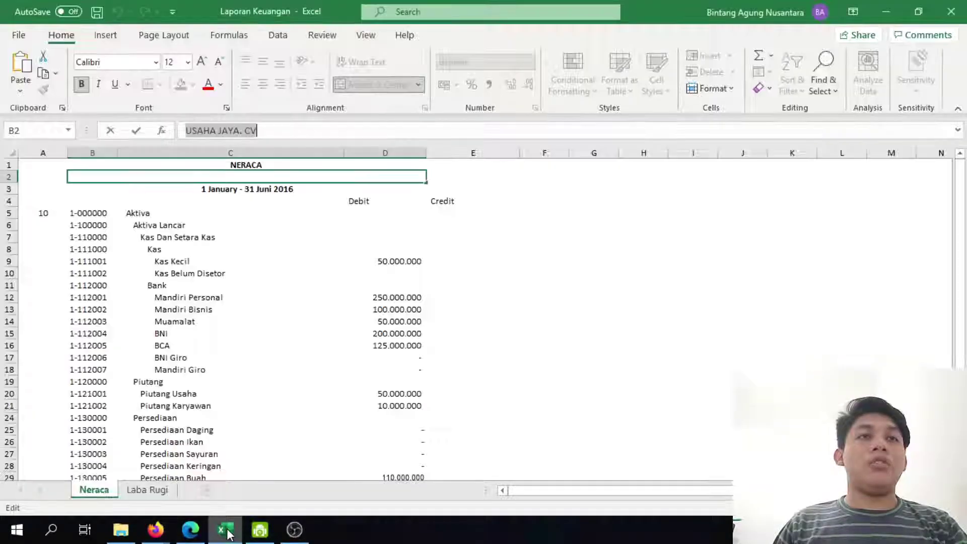
pyautogui.click(478, 225)
pyautogui.click(563, 385)
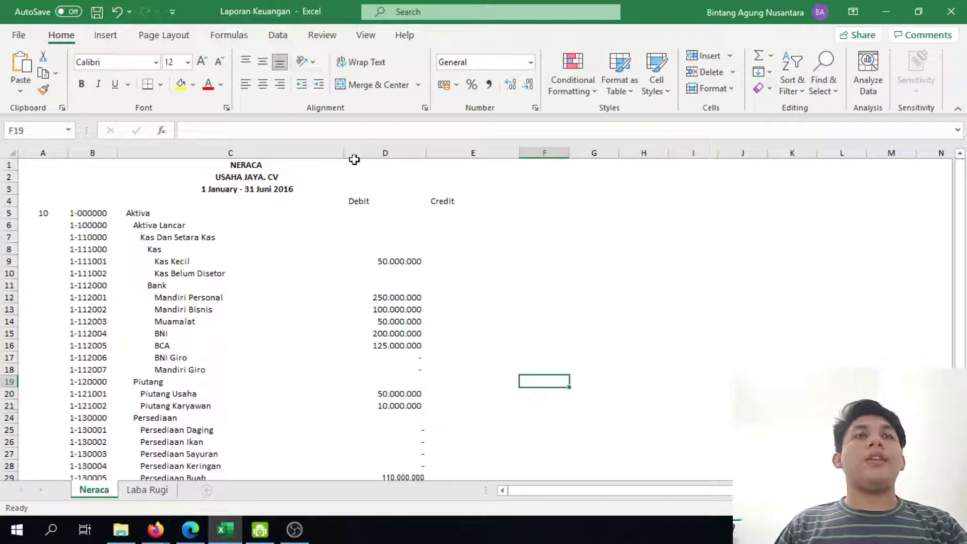
pyautogui.scroll(-1, 195, 274)
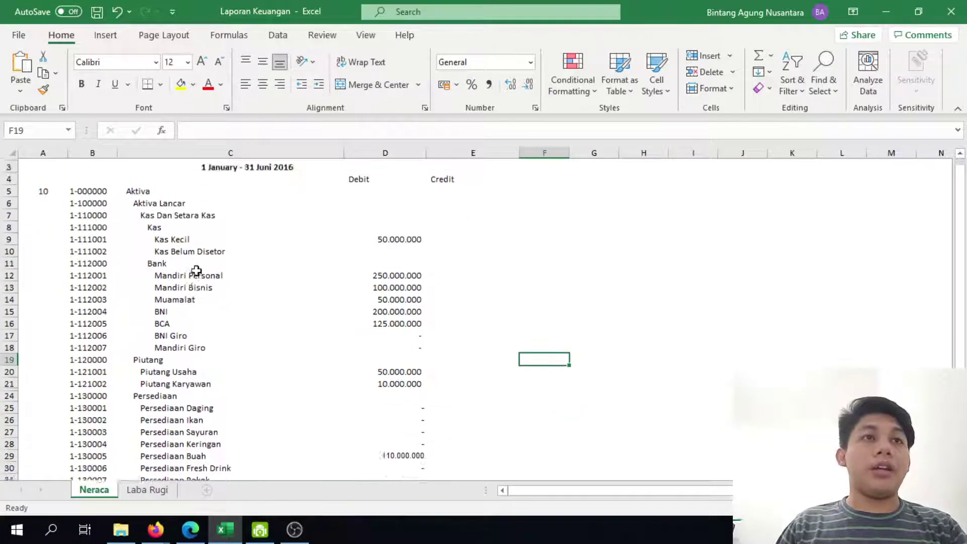
pyautogui.scroll(1, 239, 275)
pyautogui.scroll(2, 241, 274)
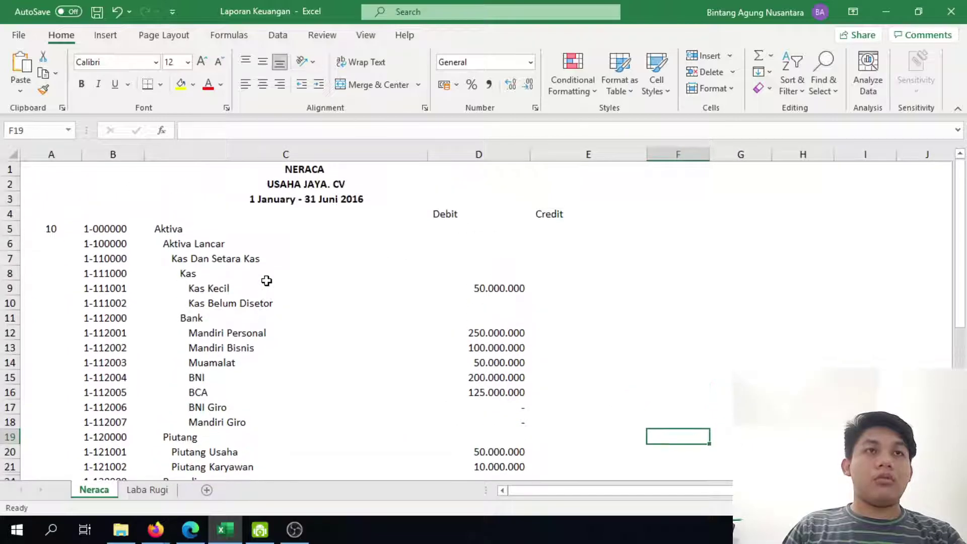
pyautogui.scroll(-1, 317, 300)
pyautogui.scroll(1, 254, 268)
pyautogui.scroll(-1, 255, 268)
pyautogui.scroll(-5, 254, 269)
pyautogui.scroll(5, 253, 267)
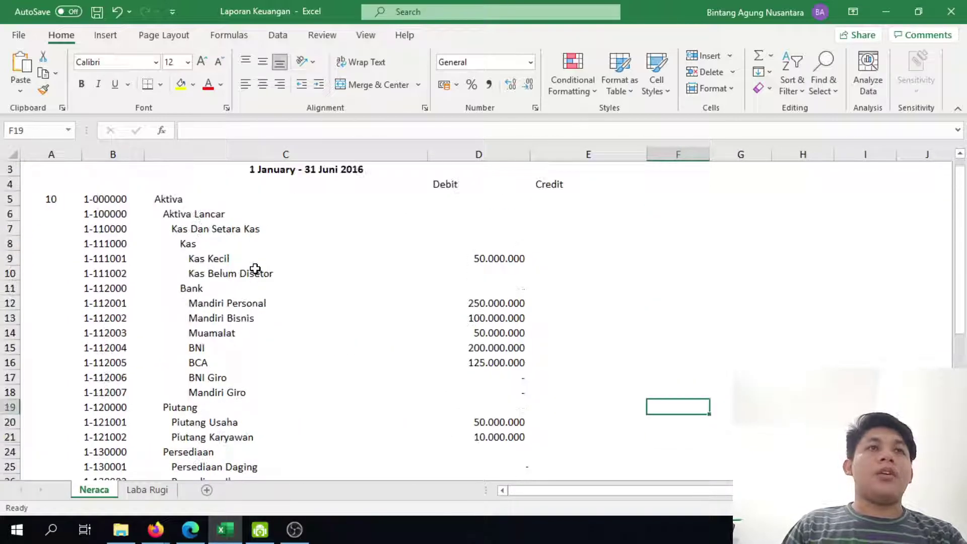
pyautogui.scroll(-8, 199, 395)
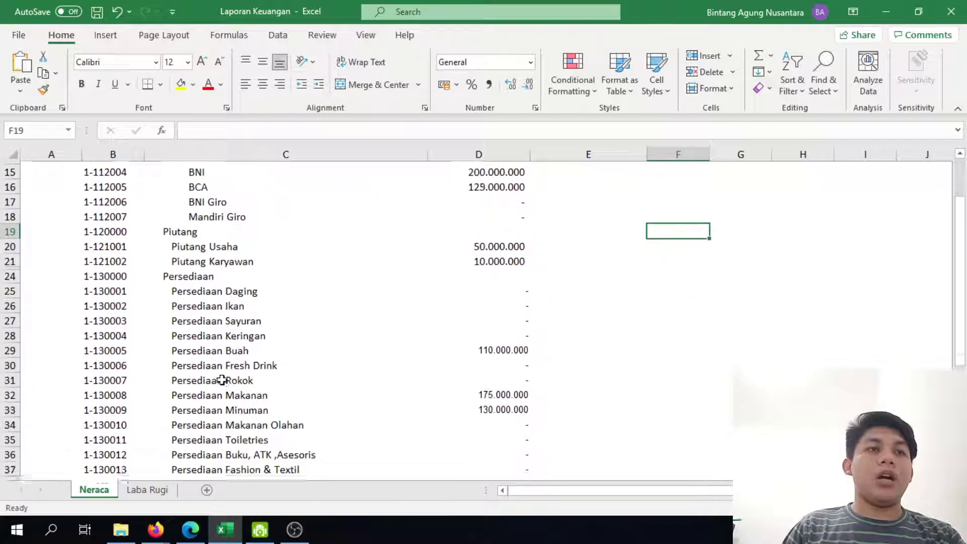
pyautogui.scroll(-2, 230, 361)
pyautogui.click(239, 334)
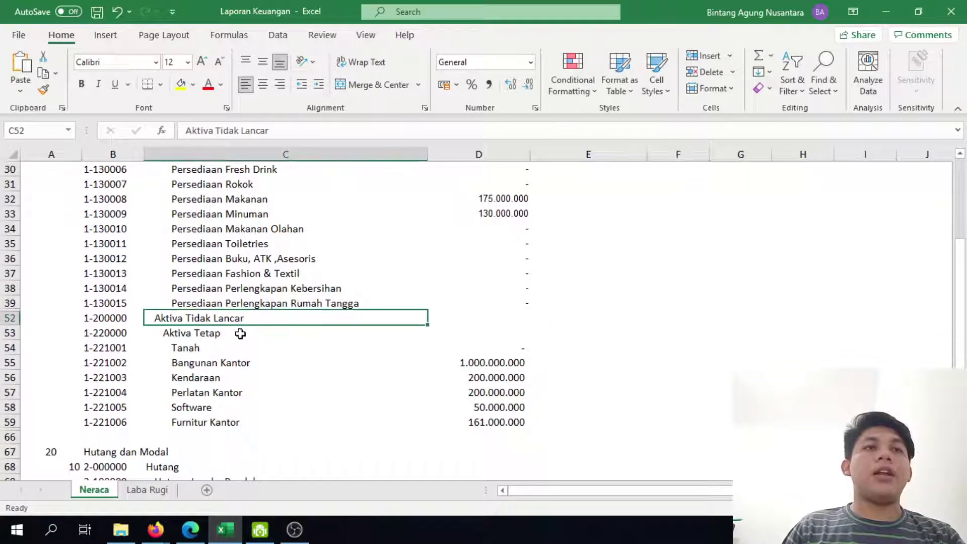
pyautogui.scroll(10, 264, 320)
pyautogui.scroll(-8, 263, 319)
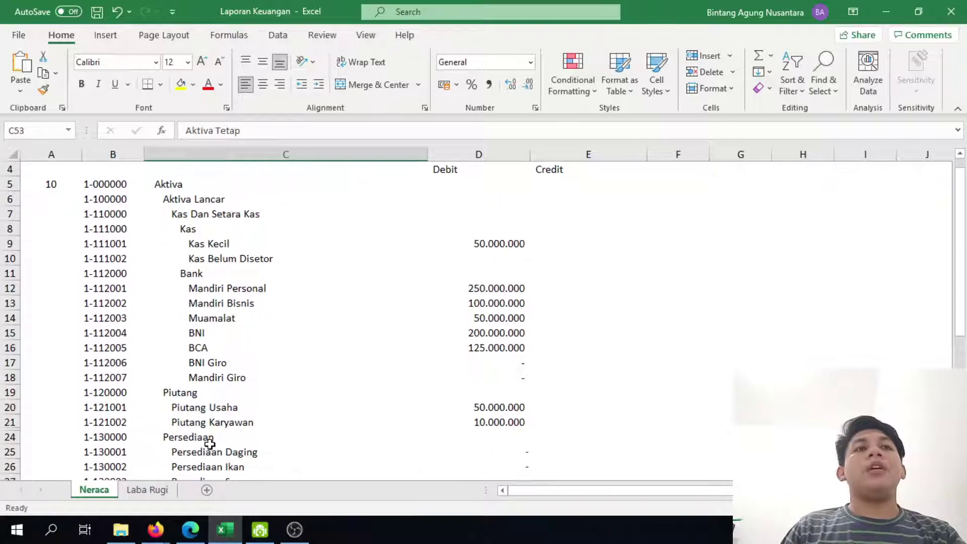
pyautogui.scroll(-5, 218, 409)
# Examine the sales, cost and expense sections on the Laba Rugi sheet
pyautogui.click(148, 490)
pyautogui.scroll(8, 262, 342)
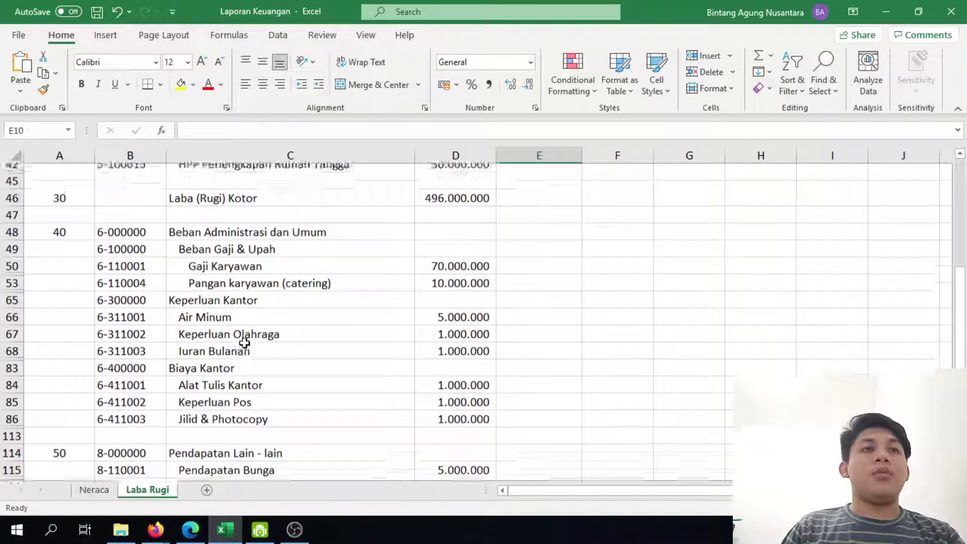
pyautogui.scroll(5, 244, 343)
pyautogui.scroll(-13, 244, 343)
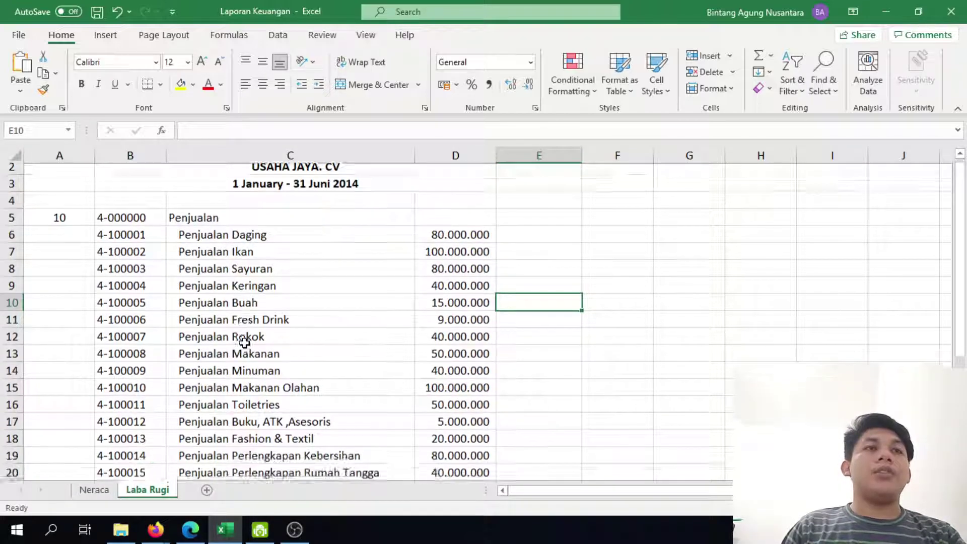
pyautogui.scroll(13, 266, 386)
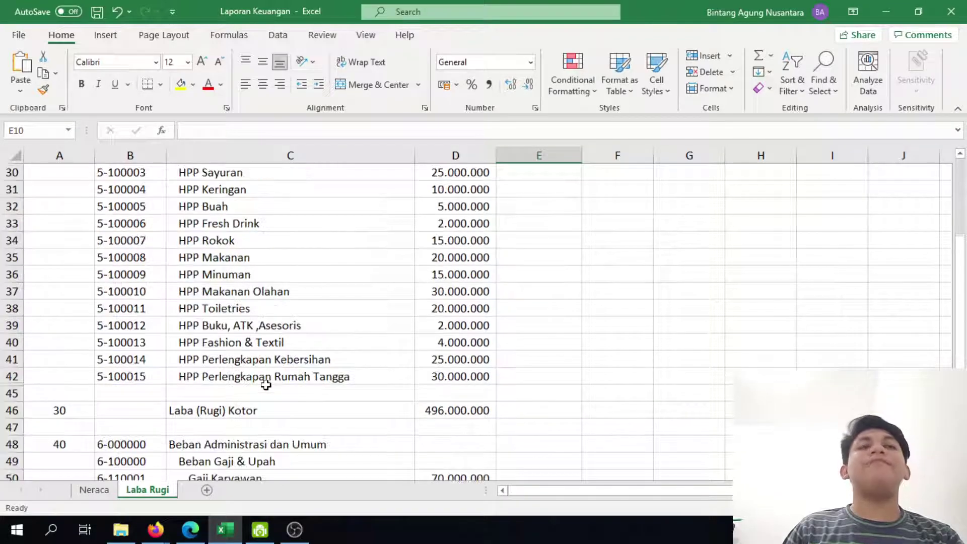
# Switch back to Firefox and examine how the Profit and Loss PDF structures its Income and Expense sections
pyautogui.hotkey('alt', 'Tab')
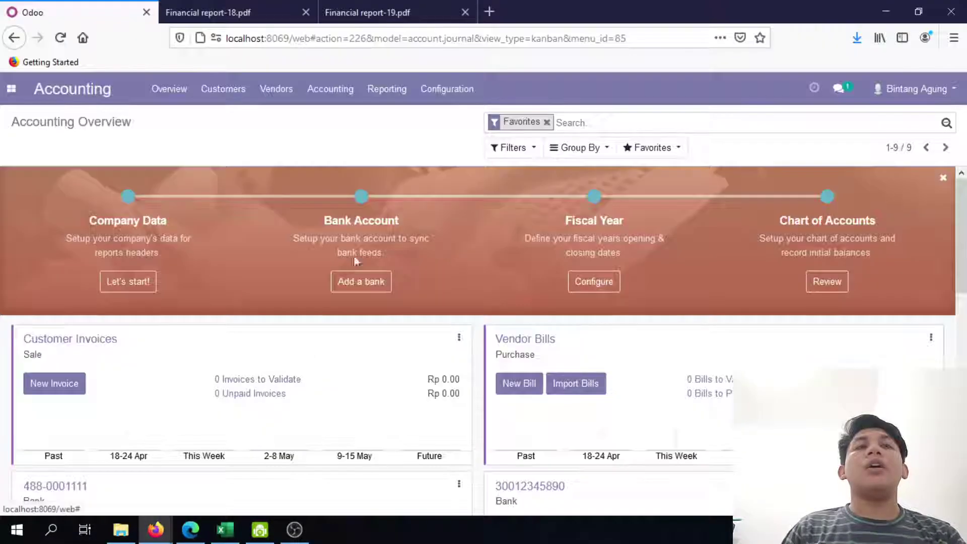
pyautogui.click(422, 6)
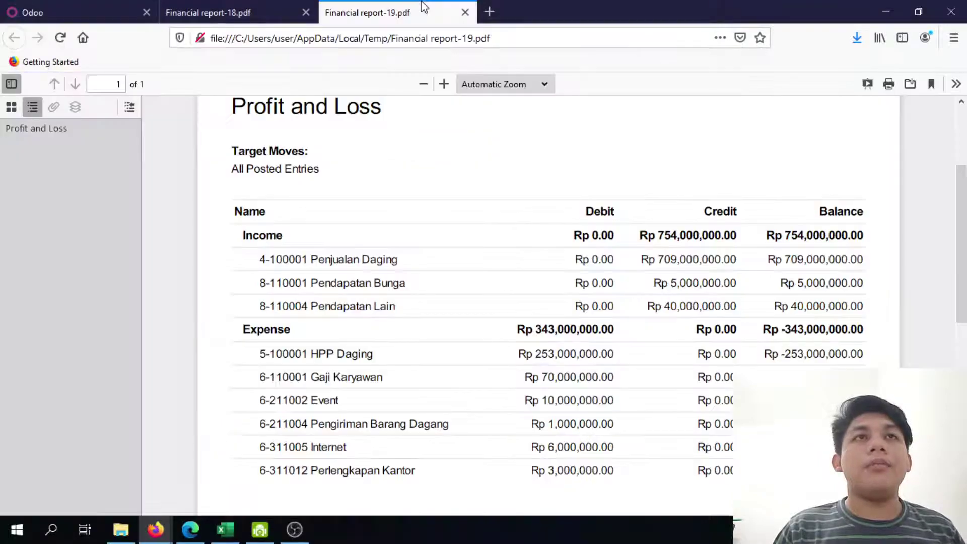
pyautogui.scroll(2, 602, 136)
pyautogui.scroll(-2, 603, 136)
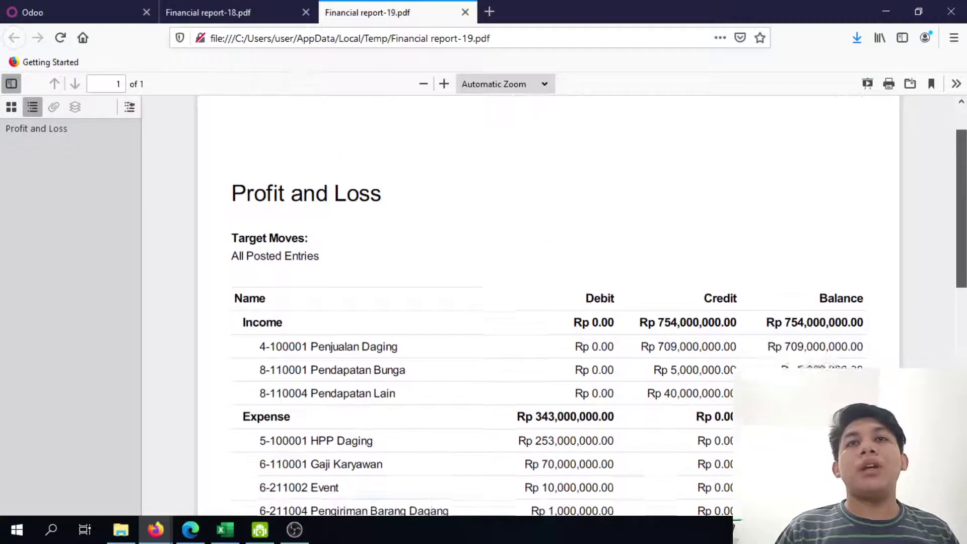
pyautogui.scroll(-1, 270, 201)
pyautogui.scroll(2, 270, 202)
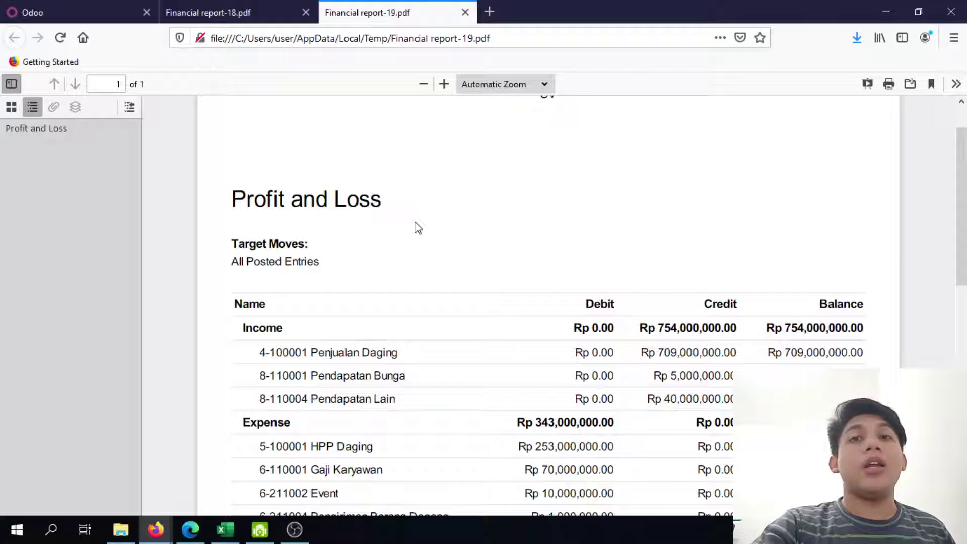
pyautogui.scroll(-5, 376, 341)
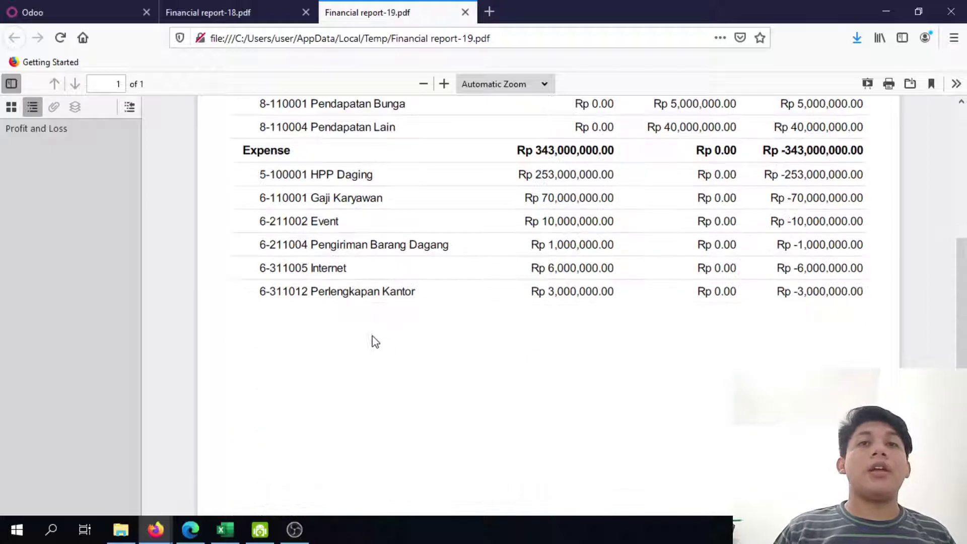
pyautogui.scroll(4, 358, 321)
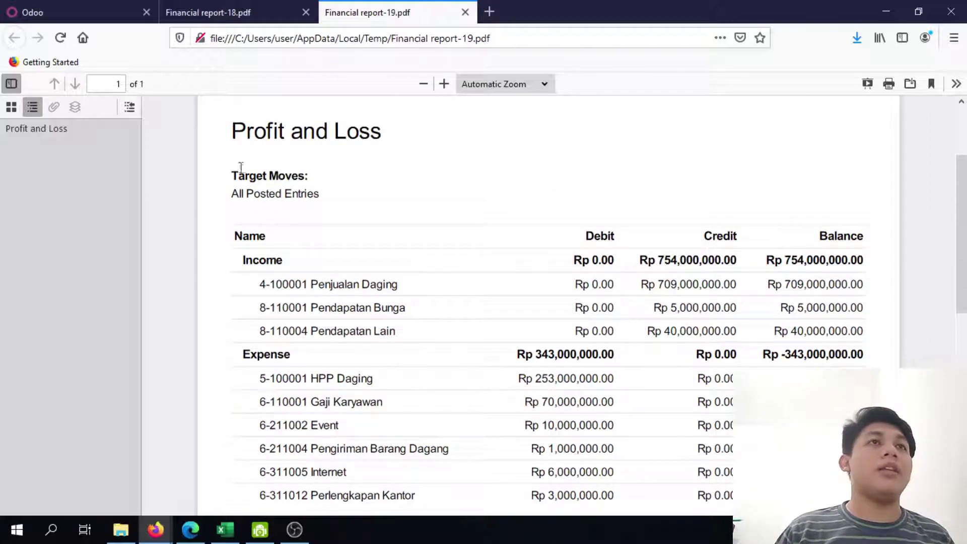
# Return to Odoo's Accounting app and open the Account Reports configuration list
pyautogui.click(78, 3)
pyautogui.click(11, 89)
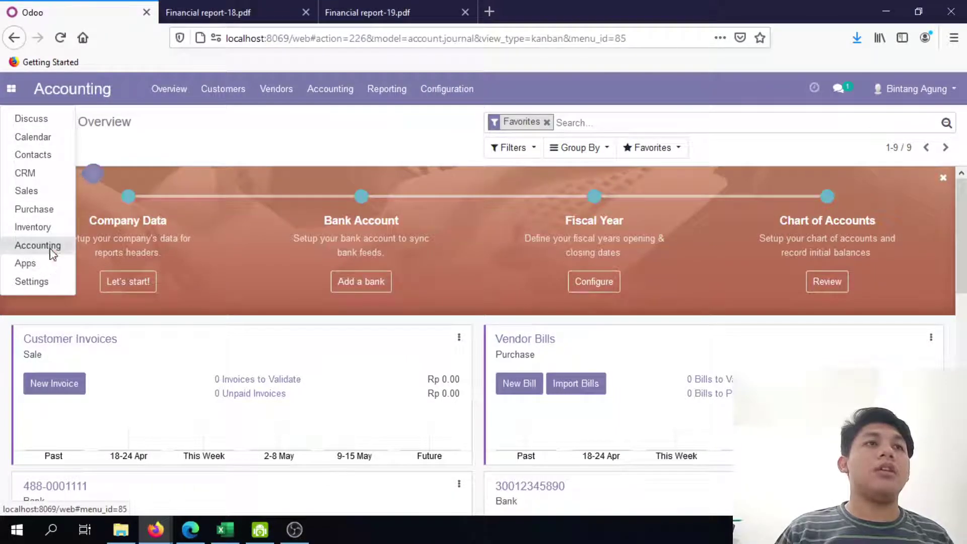
pyautogui.click(51, 247)
pyautogui.click(456, 99)
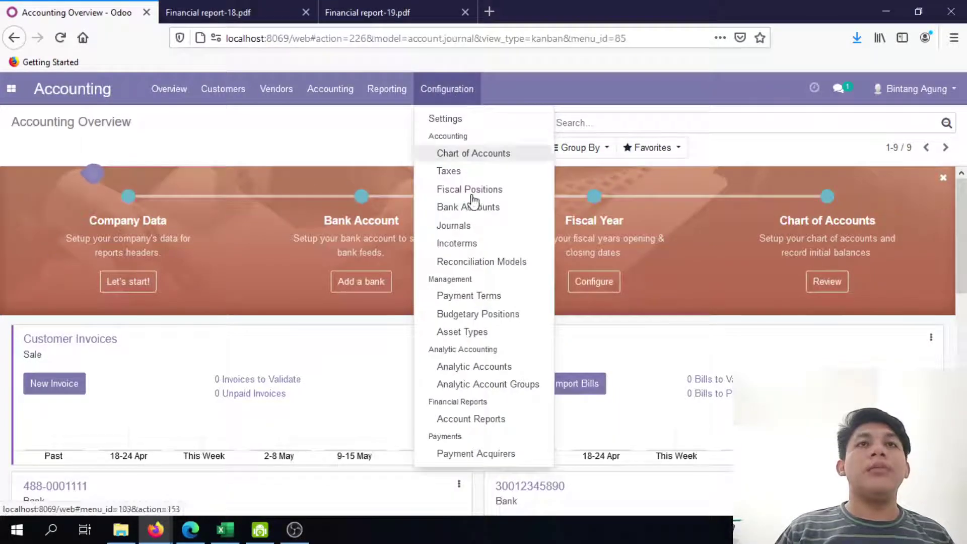
pyautogui.click(510, 424)
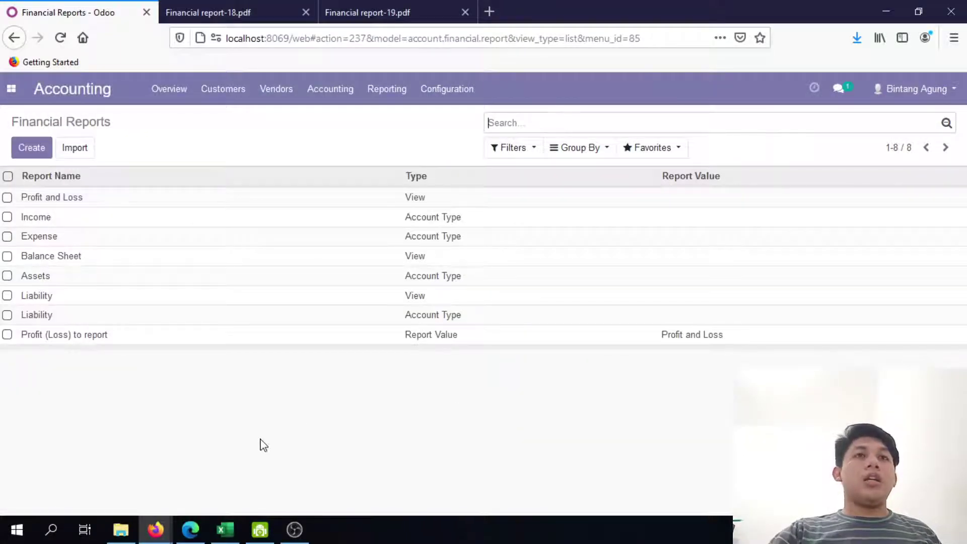
# Group the financial reports list by Parent Report
pyautogui.click(598, 149)
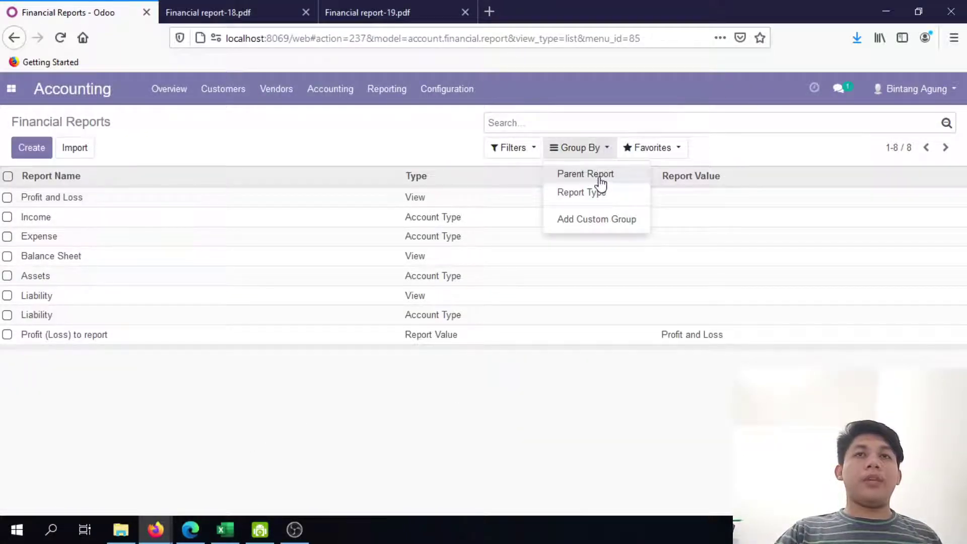
pyautogui.click(585, 173)
pyautogui.click(257, 125)
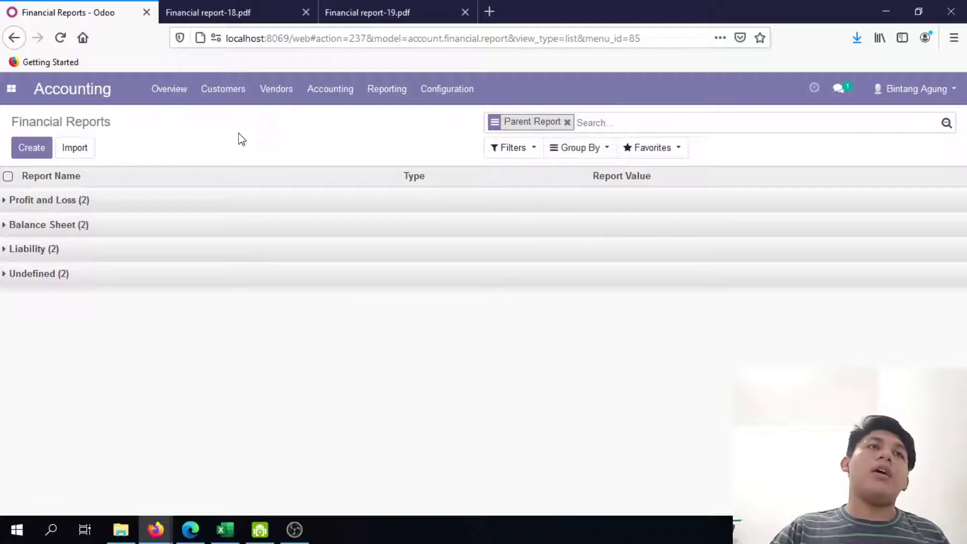
# Expand the Profit and Loss and Balance Sheet groups to examine their child reports, and collapse both again
pyautogui.click(71, 201)
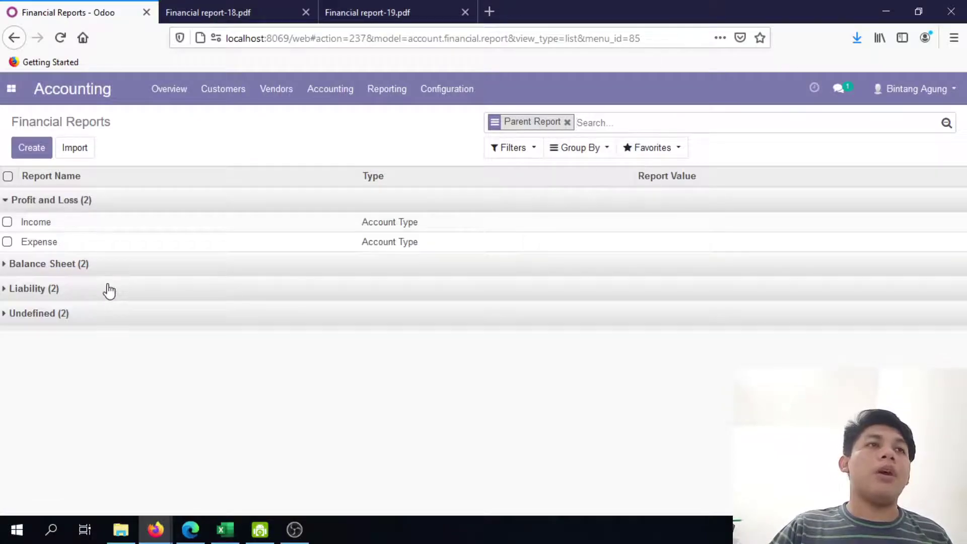
pyautogui.click(102, 266)
pyautogui.click(99, 201)
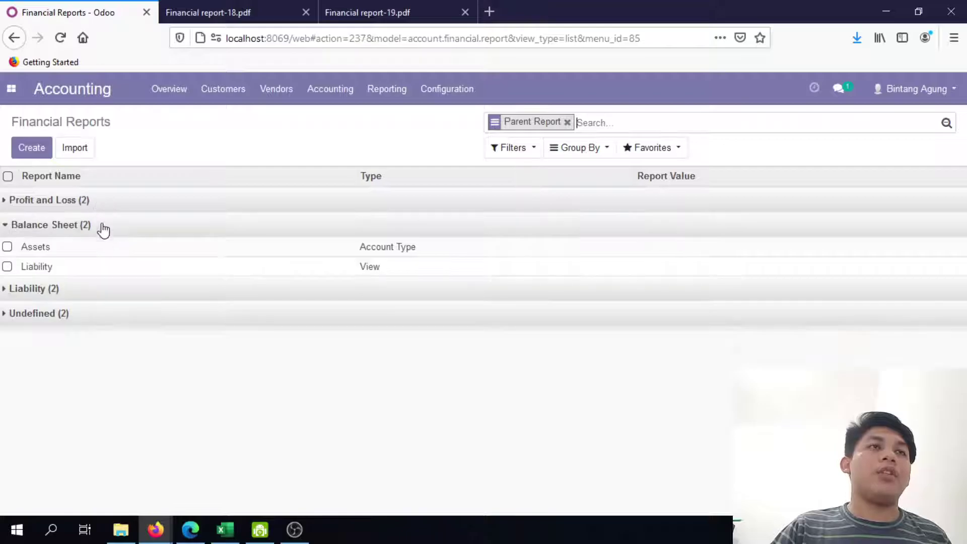
pyautogui.click(103, 225)
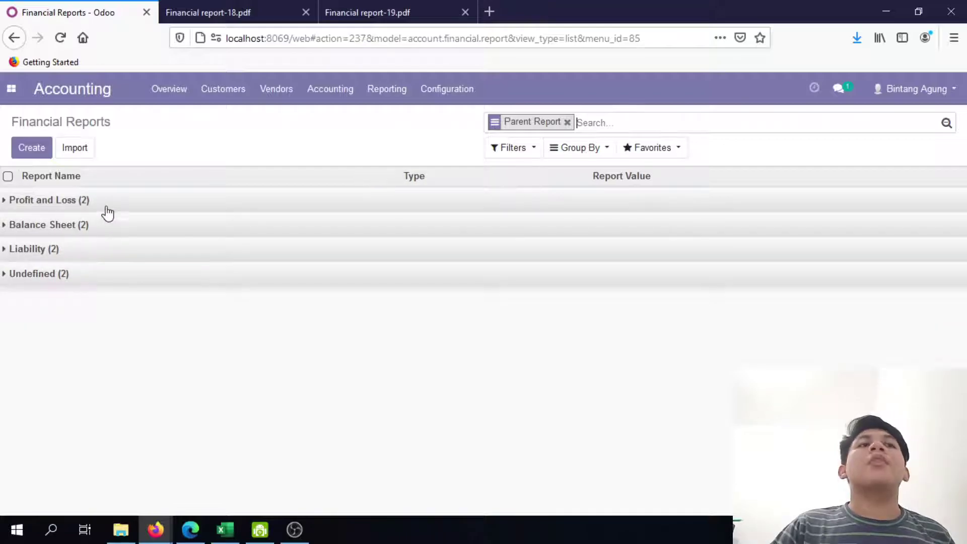
# Review the Profit and Loss PDF in Firefox, and compare it with the account layout on the Laba Rugi sheet in Excel
pyautogui.click(398, 7)
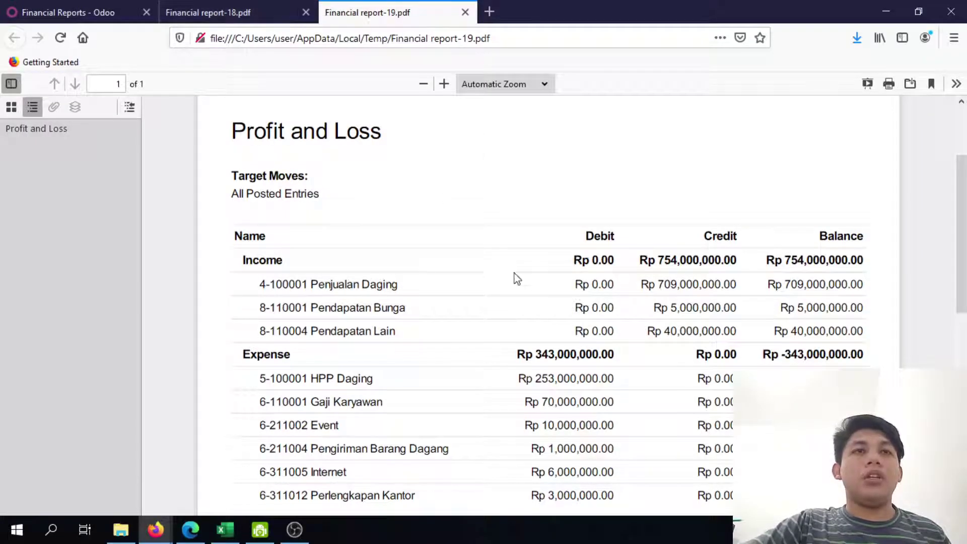
pyautogui.click(115, 6)
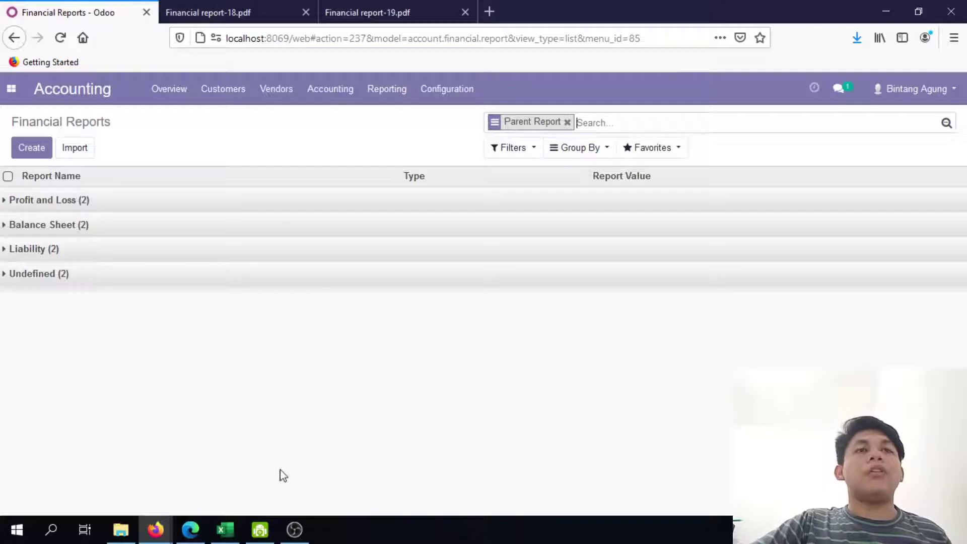
pyautogui.click(233, 526)
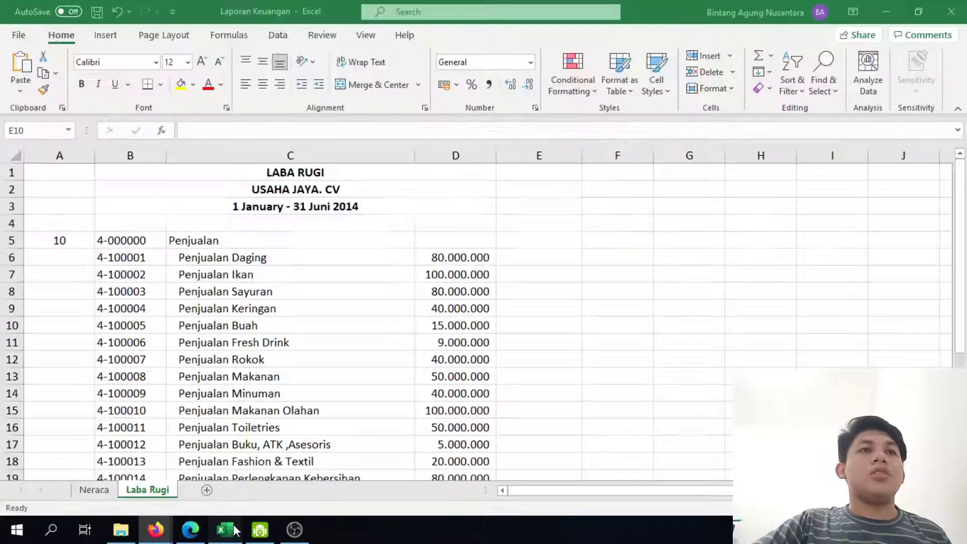
pyautogui.click(94, 490)
pyautogui.click(145, 490)
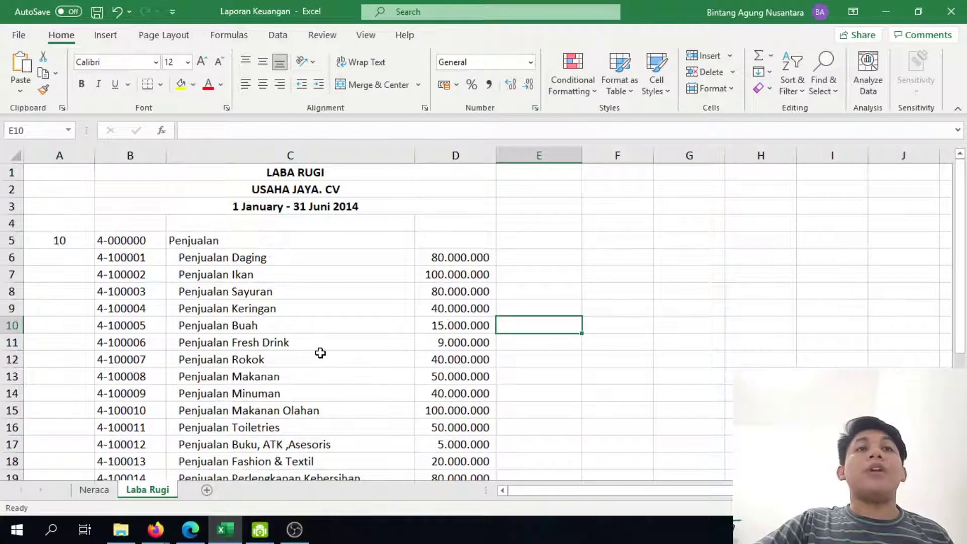
pyautogui.scroll(-6, 320, 353)
pyautogui.scroll(6, 330, 361)
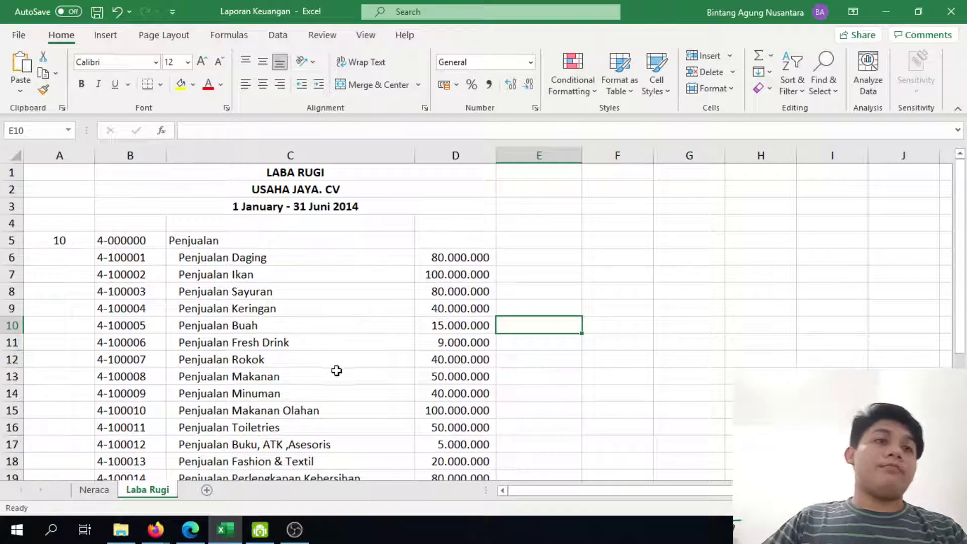
pyautogui.scroll(-3, 341, 331)
pyautogui.scroll(3, 345, 336)
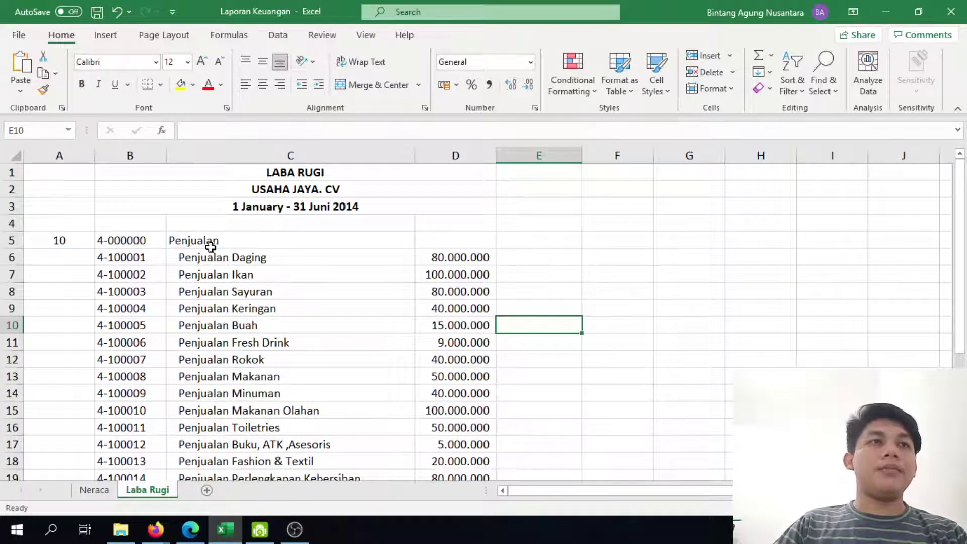
# Switch back to Odoo in Firefox, expand the Profit and Loss group, and compare its child reports with the Profit and Loss PDF sections
pyautogui.hotkey('alt', 'Tab')
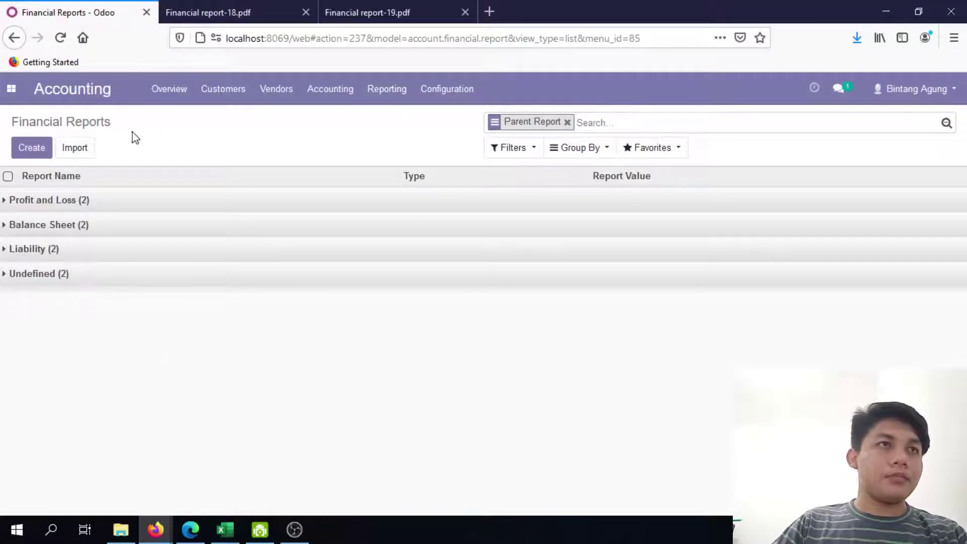
pyautogui.click(90, 211)
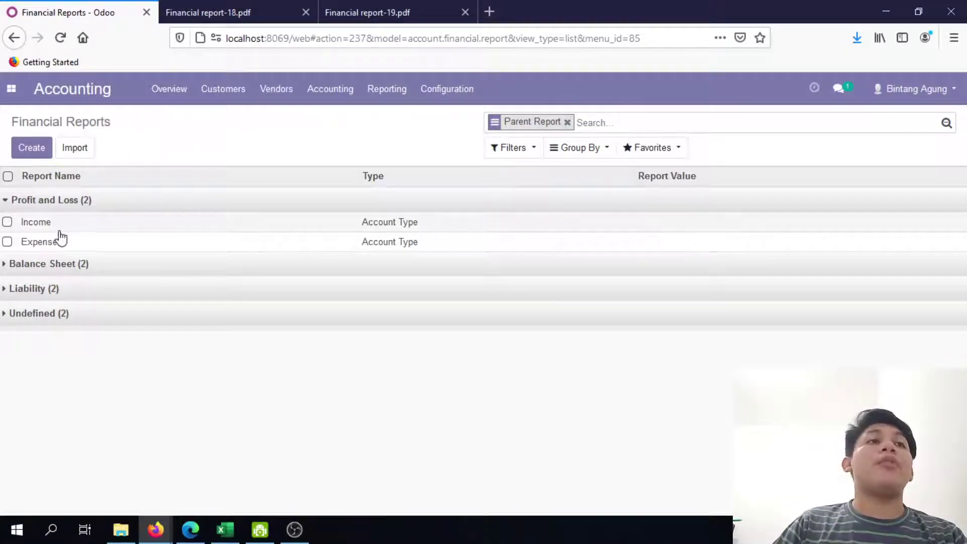
pyautogui.click(380, 7)
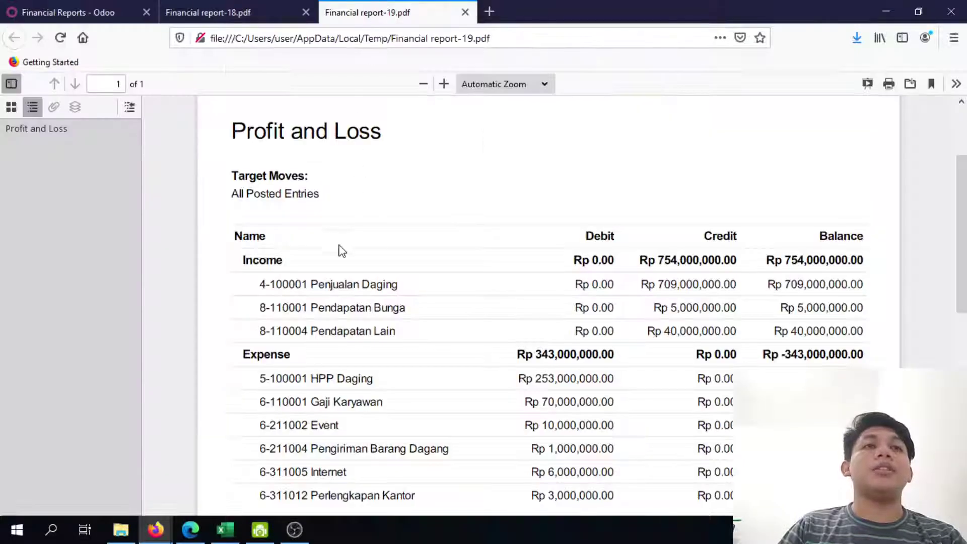
pyautogui.moveTo(264, 354); pyautogui.dragTo(290, 355)
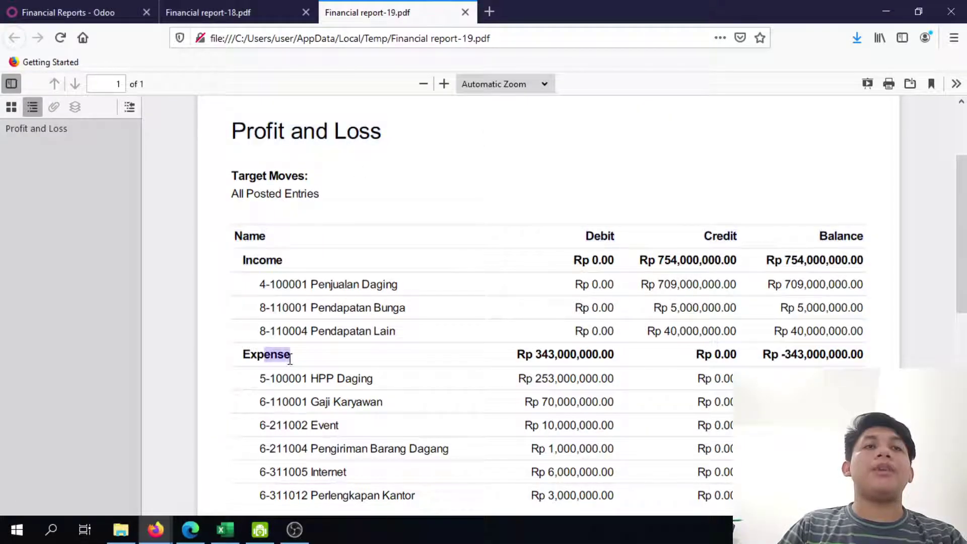
pyautogui.click(76, 12)
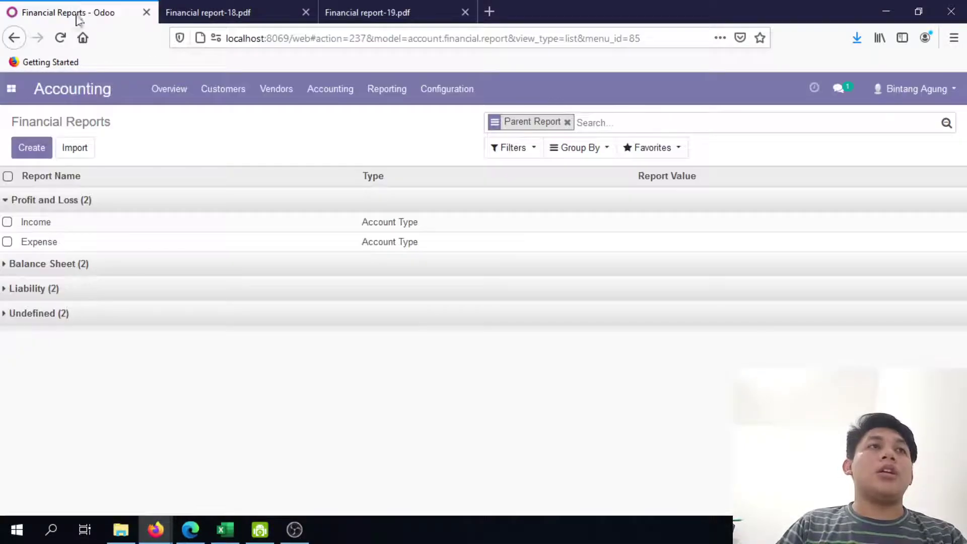
# Open the Income report under Profit and Loss for editing and inspect its Report Name and Sequence fields
pyautogui.click(48, 230)
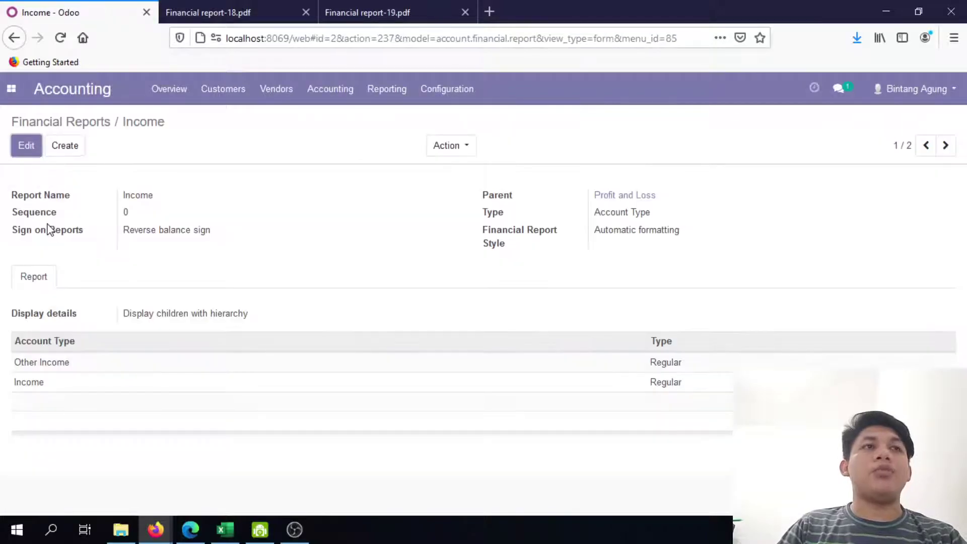
pyautogui.click(23, 148)
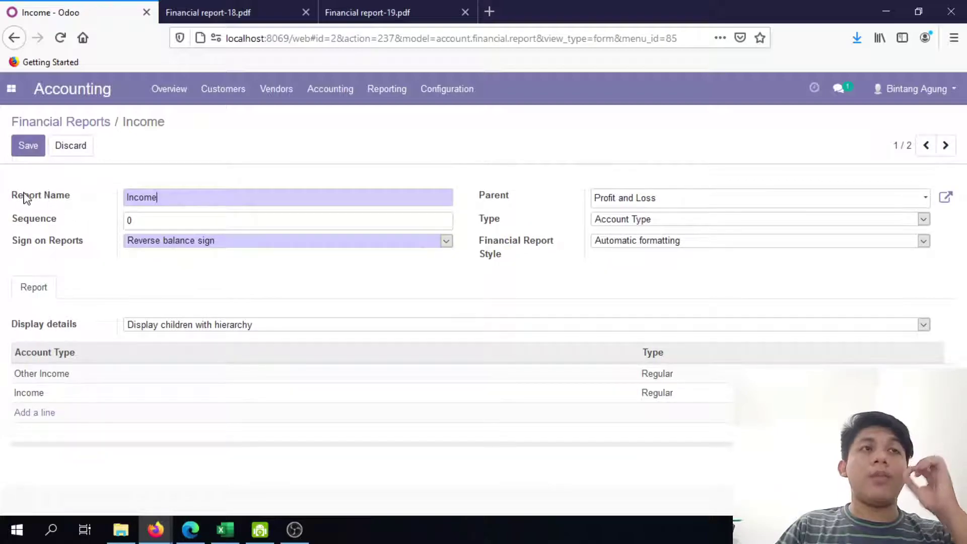
pyautogui.moveTo(23, 194); pyautogui.dragTo(86, 200)
pyautogui.click(183, 157)
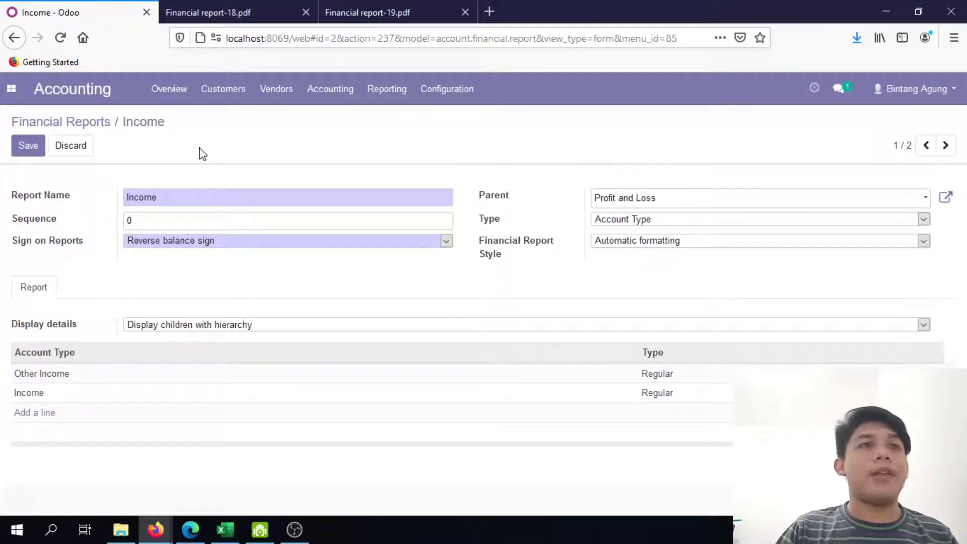
pyautogui.moveTo(17, 219); pyautogui.dragTo(56, 219)
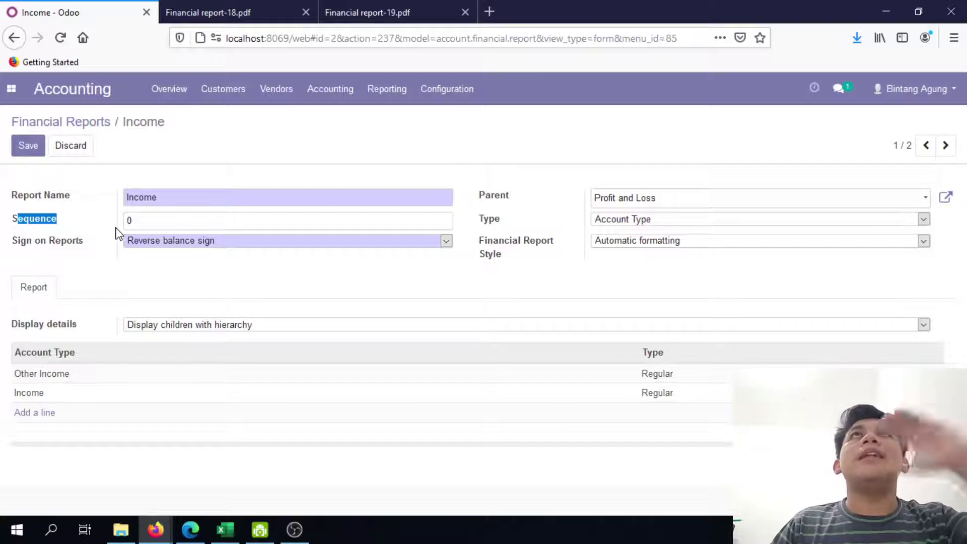
pyautogui.click(161, 222)
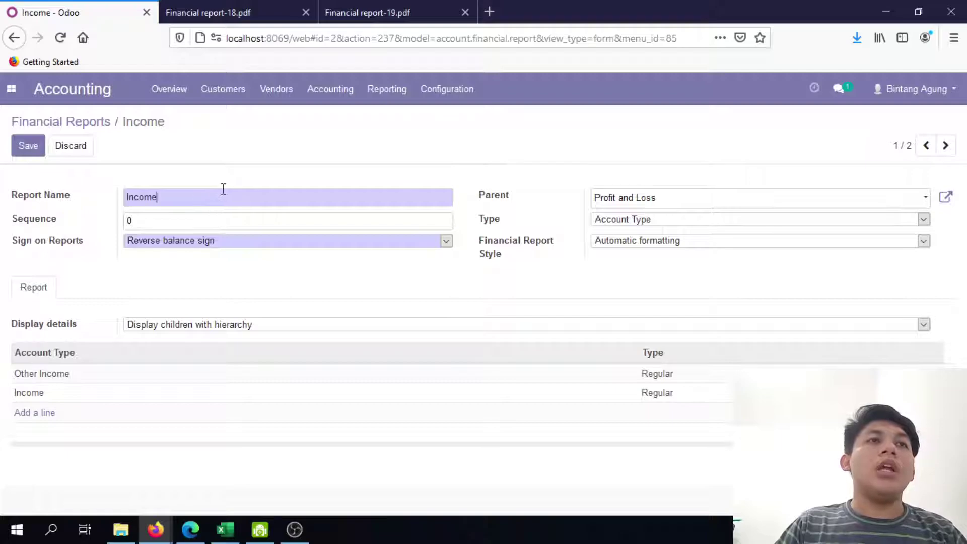
# View the available Sign on Reports options for the Income report without changing the selection
pyautogui.click(446, 242)
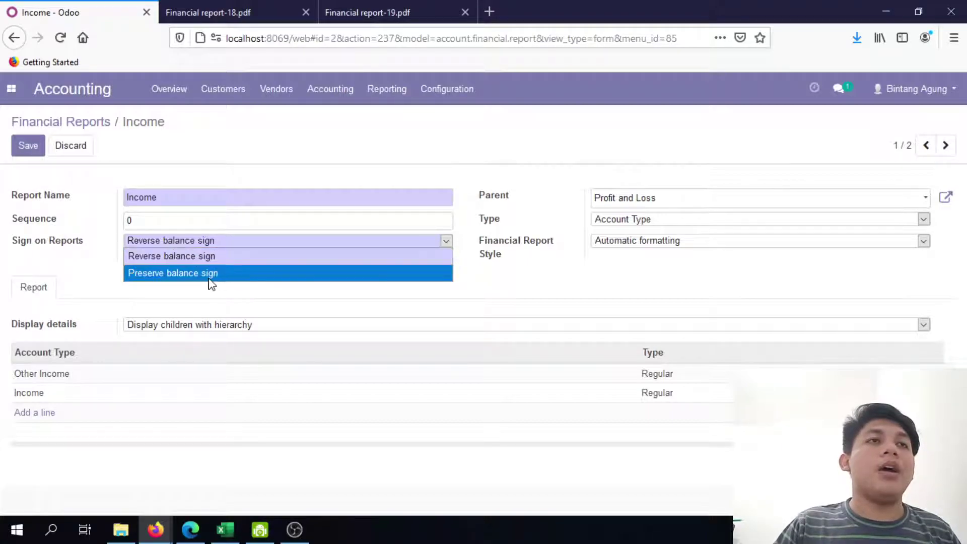
pyautogui.click(103, 247)
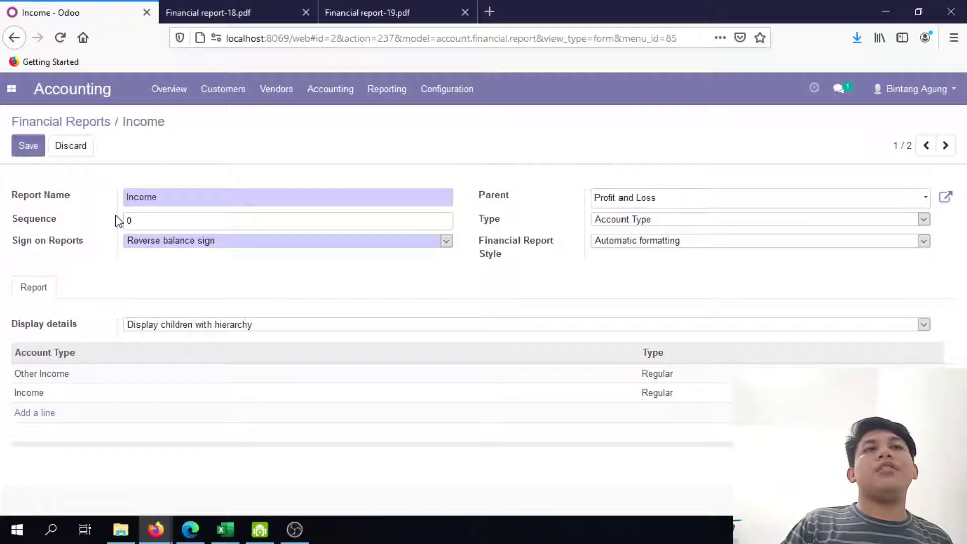
pyautogui.click(355, 243)
pyautogui.click(115, 245)
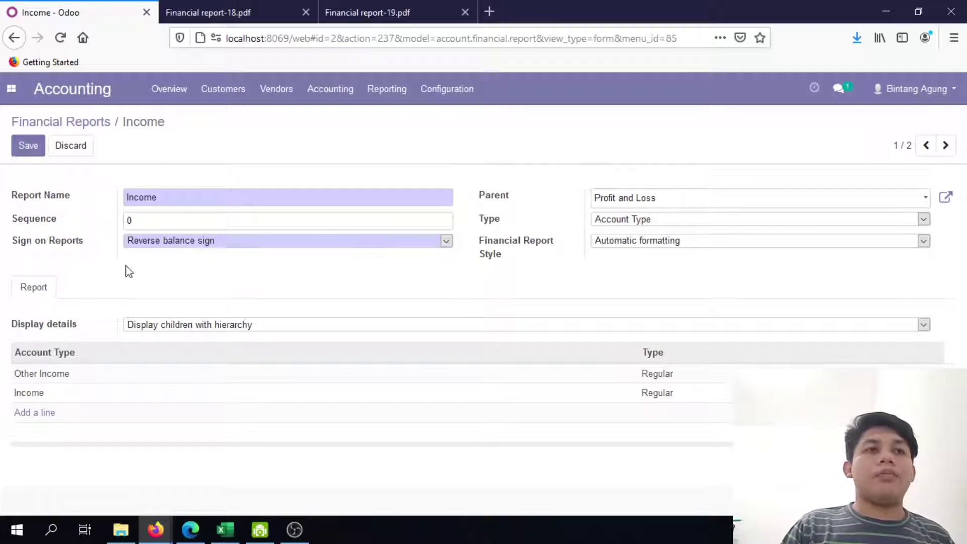
# Switch to Excel and examine the Laba Rugi sheet from its headings down to the Laba (Rugi) Bersih row
pyautogui.click(229, 537)
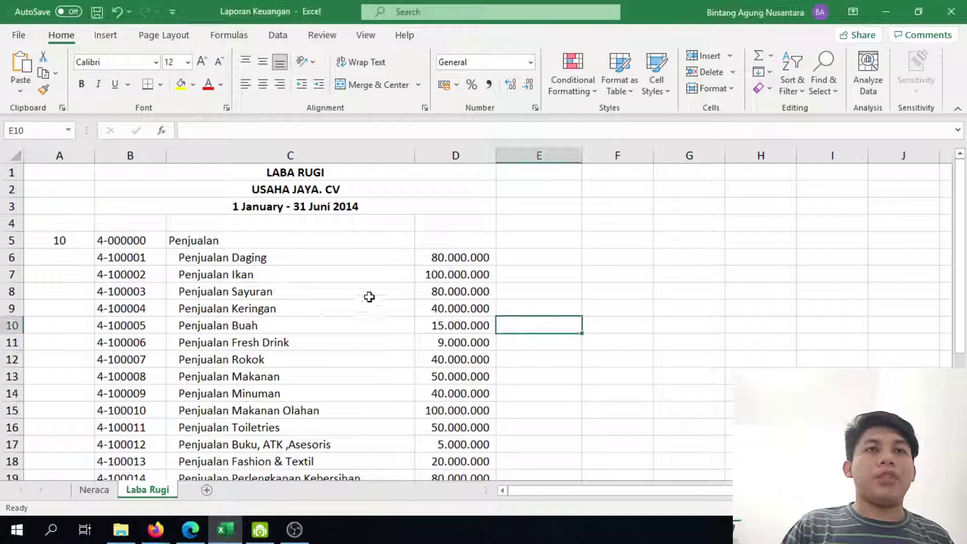
pyautogui.click(328, 177)
pyautogui.click(330, 207)
pyautogui.scroll(-1, 398, 282)
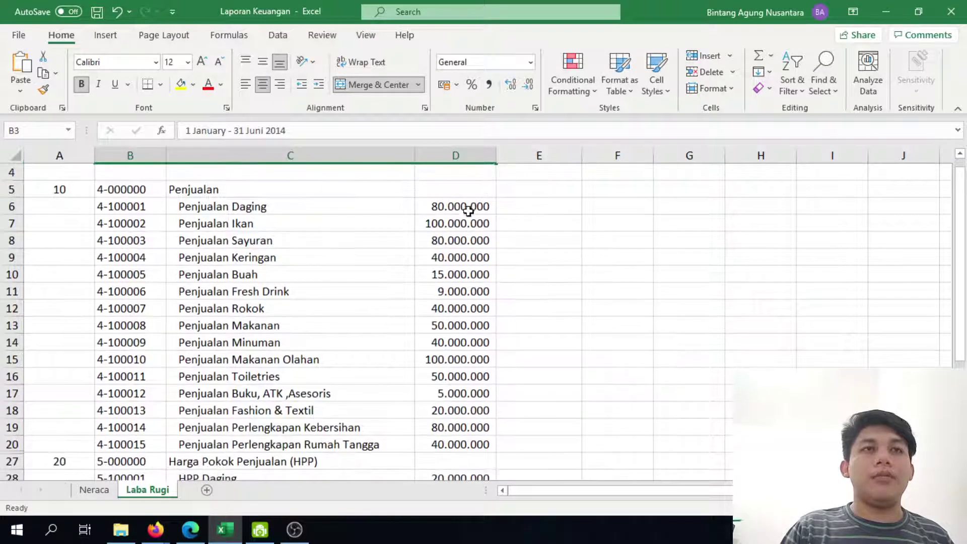
pyautogui.scroll(-14, 470, 346)
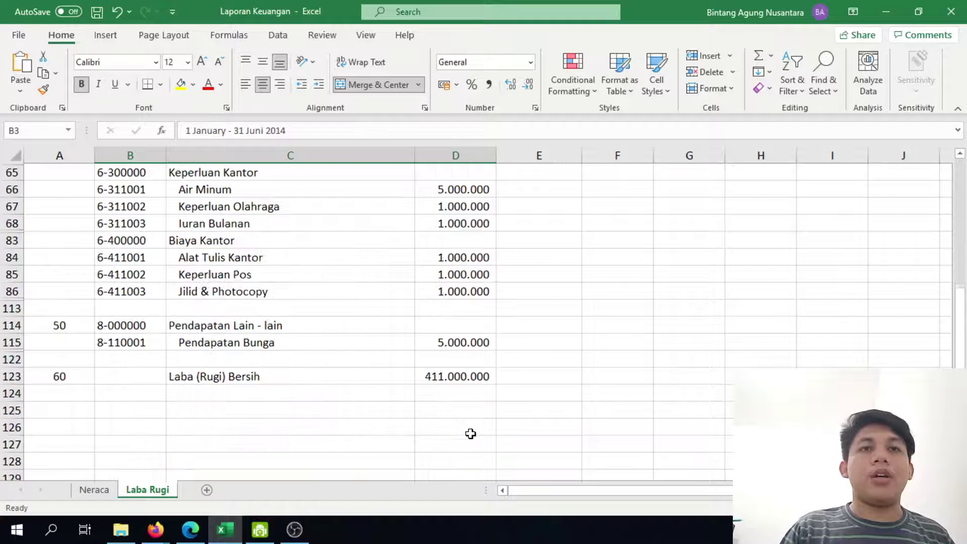
pyautogui.scroll(15, 469, 417)
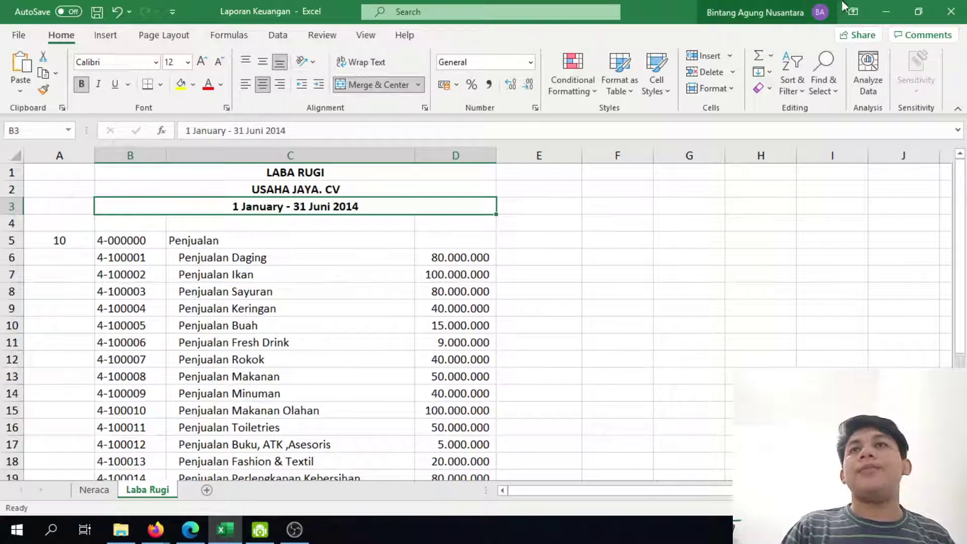
# Return to the Income report in Odoo and view the available Parent reports, keeping Profit and Loss
pyautogui.click(887, 6)
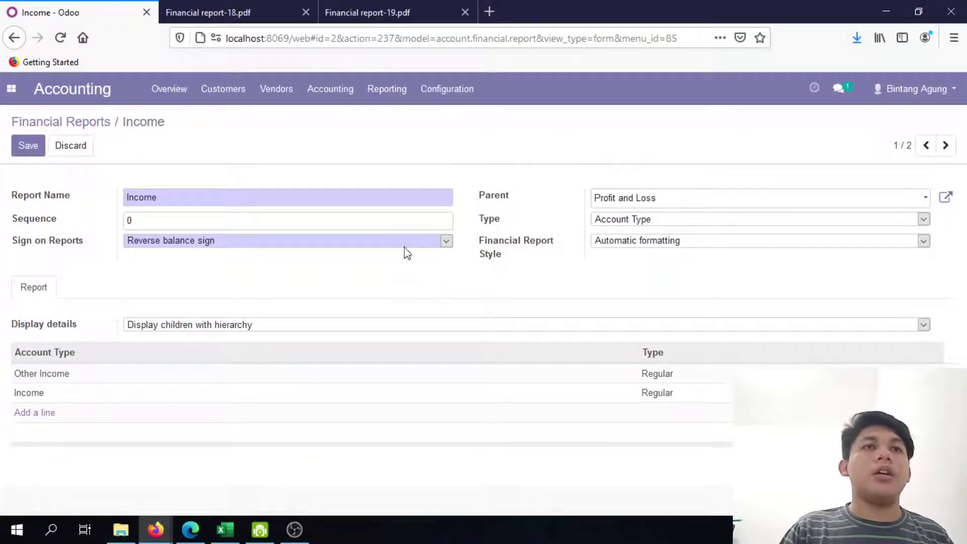
pyautogui.click(614, 198)
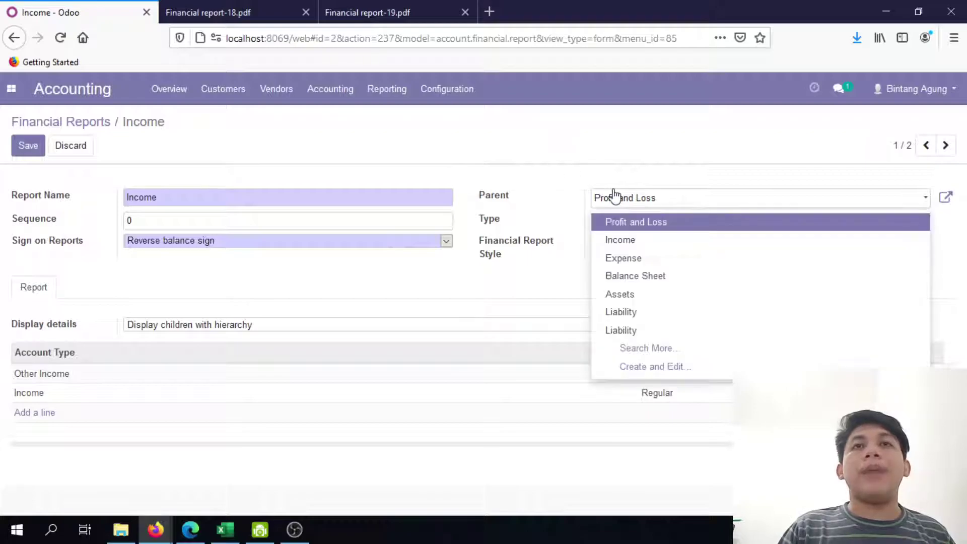
pyautogui.click(573, 197)
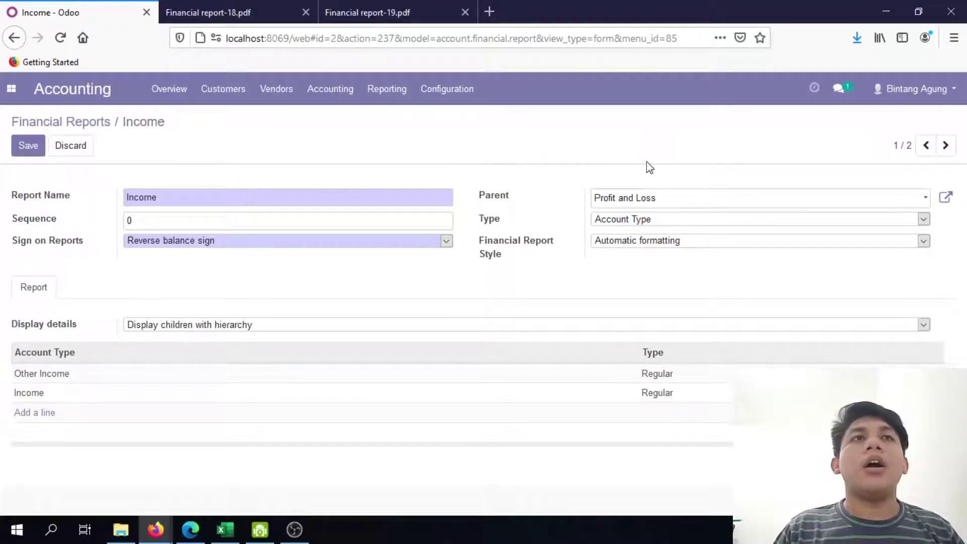
# Switch to Excel and examine how the individual sales accounts sit under the Penjualan heading on the Laba Rugi sheet
pyautogui.click(224, 538)
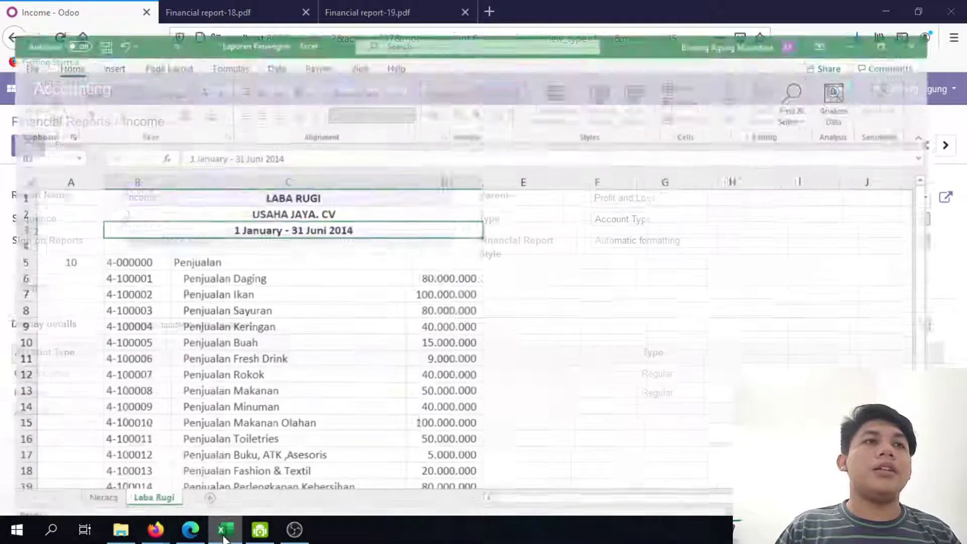
pyautogui.click(199, 256)
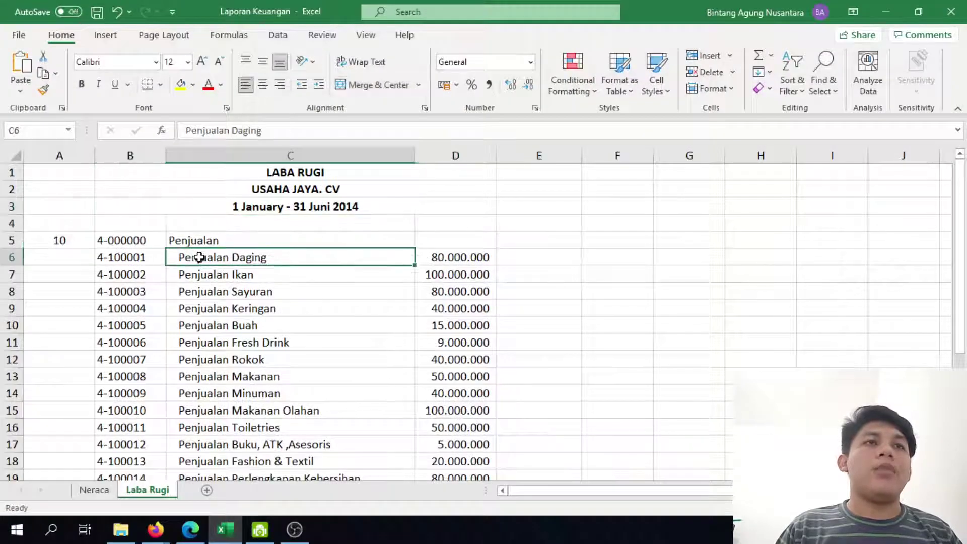
pyautogui.click(204, 331)
pyautogui.click(205, 428)
pyautogui.click(206, 240)
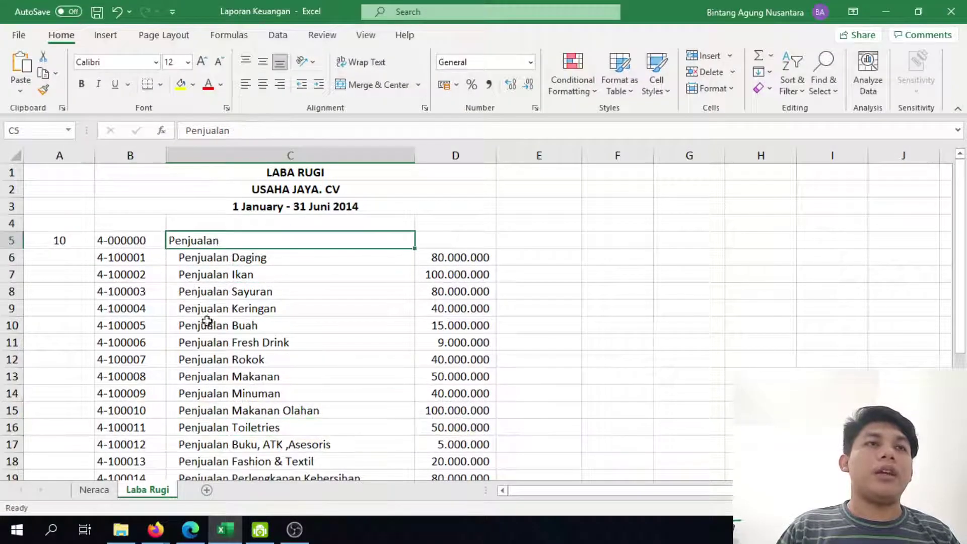
# Examine the parent-child hierarchy on the Neraca sheet, from the Kas and Bank accounts up through Kas Dan Setara Kas and Aktiva Lancar to Aktiva
pyautogui.click(94, 489)
pyautogui.scroll(17, 216, 408)
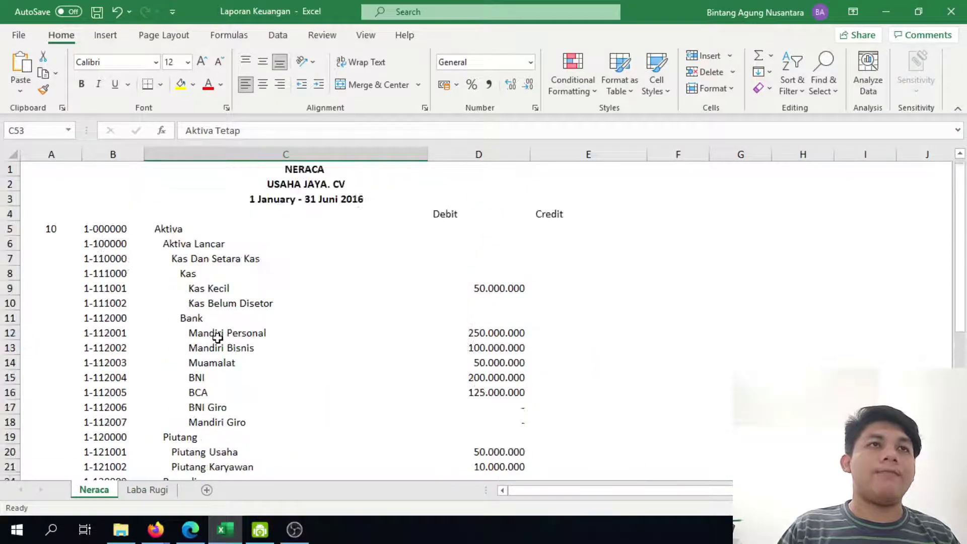
pyautogui.click(213, 289)
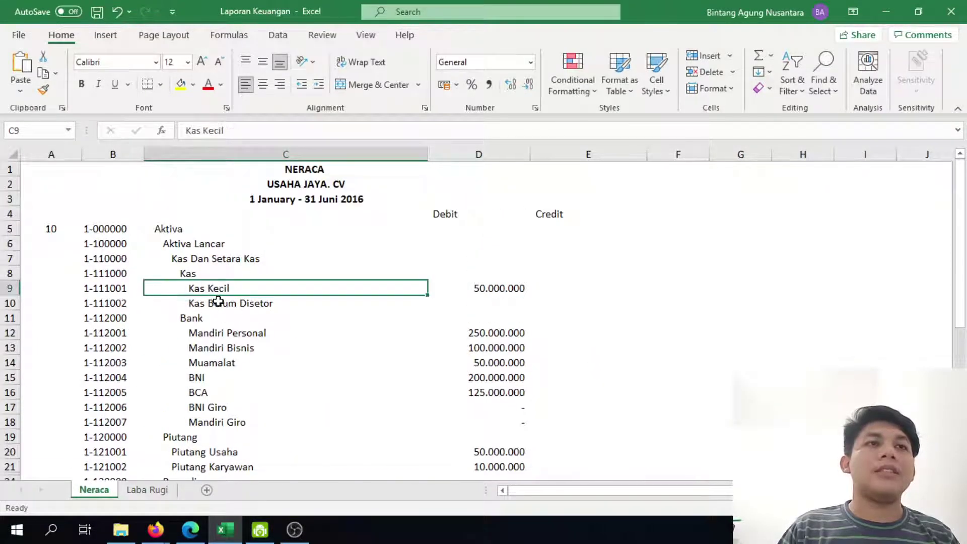
pyautogui.click(218, 302)
pyautogui.click(266, 285)
pyautogui.click(223, 274)
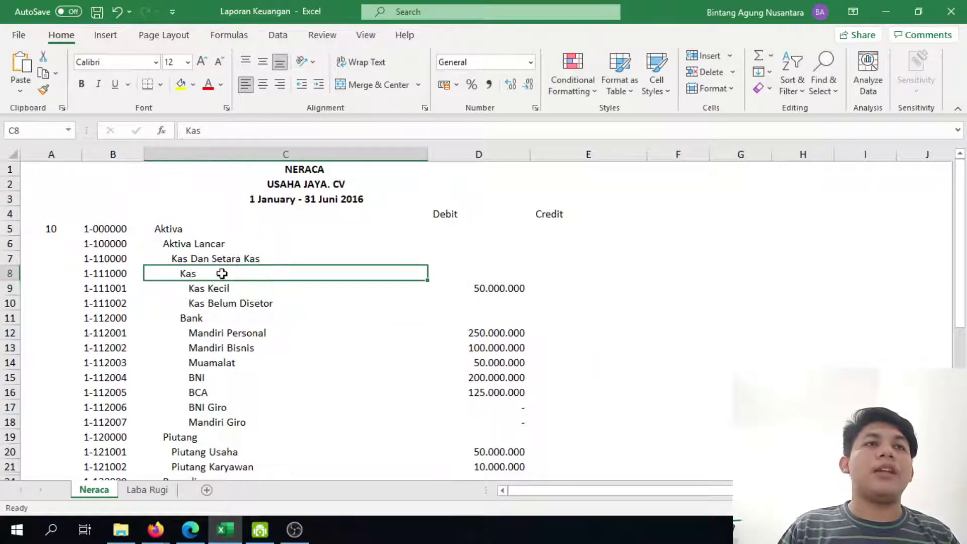
pyautogui.click(208, 320)
pyautogui.click(222, 261)
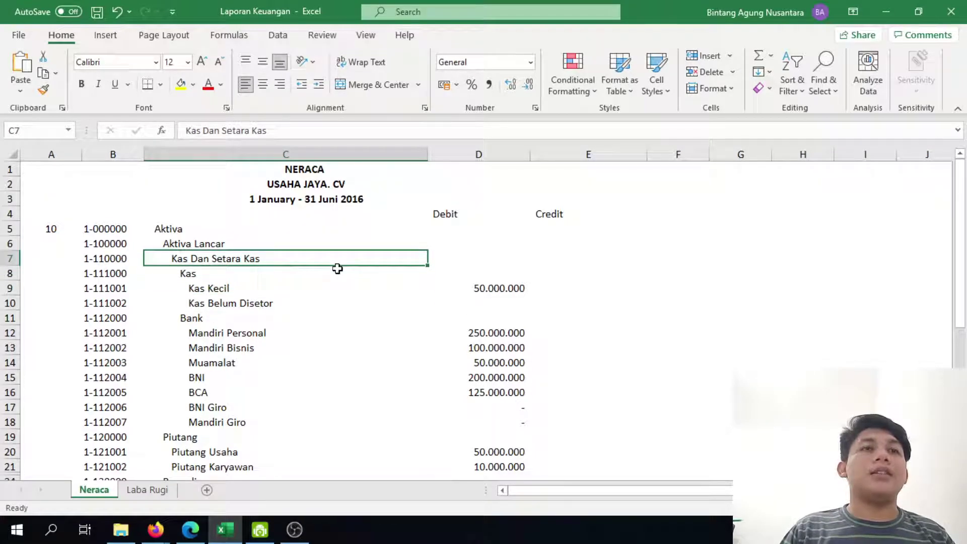
pyautogui.click(208, 244)
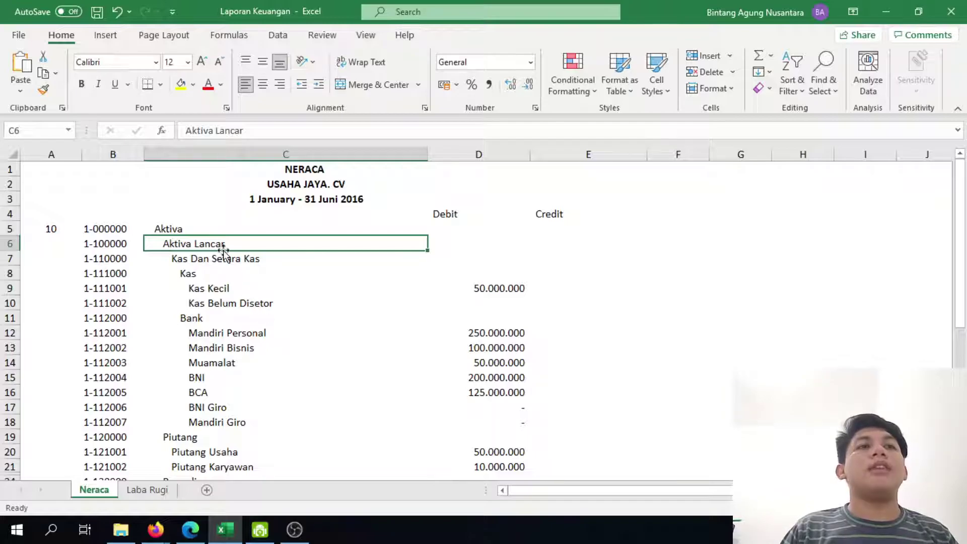
pyautogui.click(189, 231)
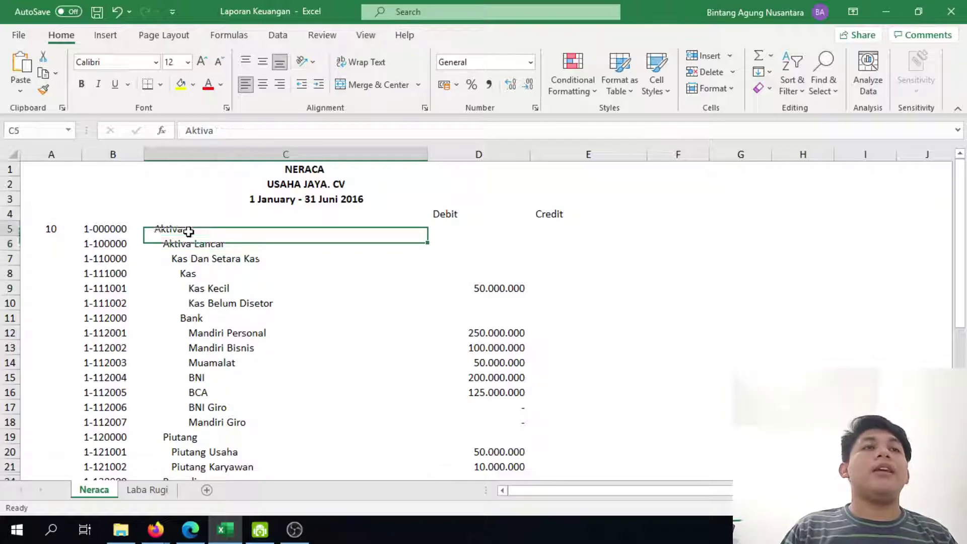
# Return to the Income report in Odoo and view the available Type options, keeping Account Type
pyautogui.click(886, 11)
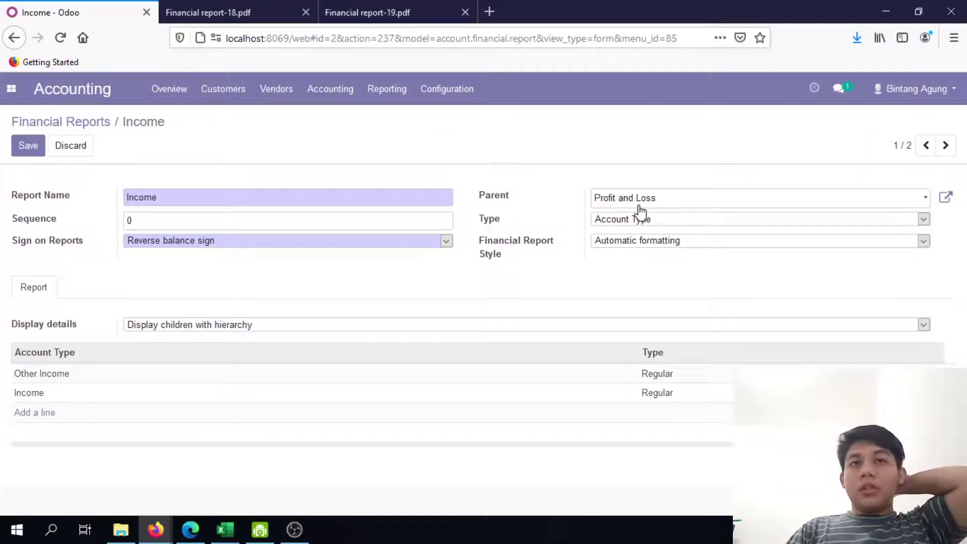
pyautogui.click(664, 220)
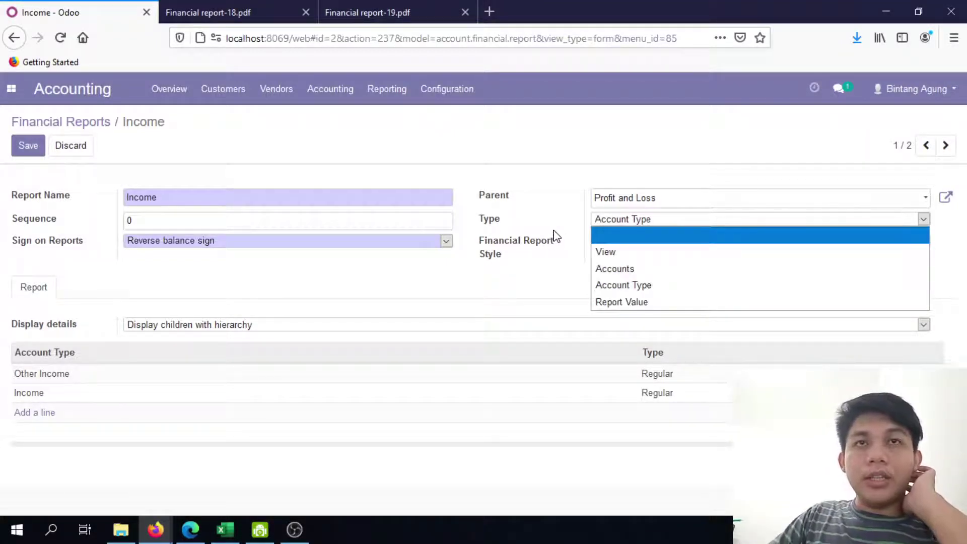
pyautogui.moveTo(480, 219); pyautogui.dragTo(505, 226)
pyautogui.click(611, 230)
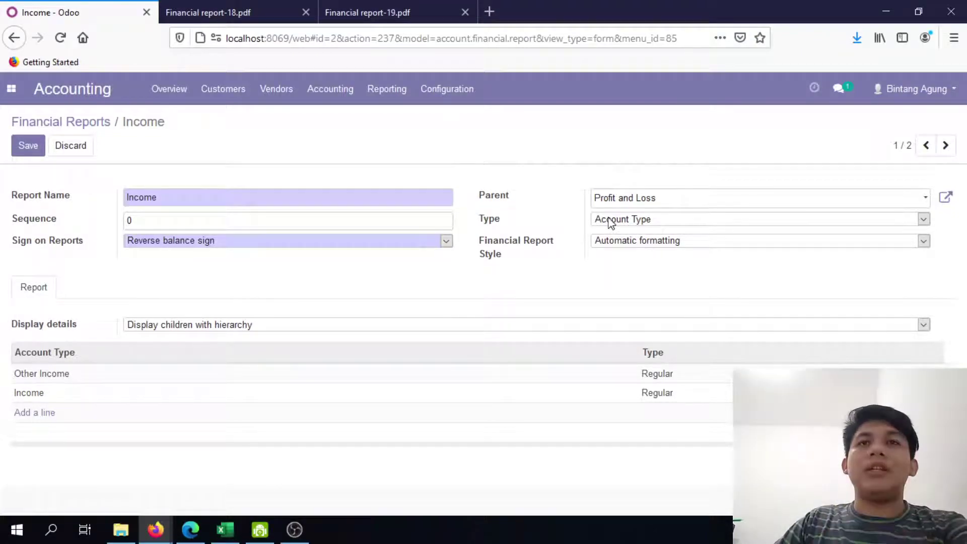
# Try the Accounts type on the Income report, browse the accounts that can be added, and restore Account Type
pyautogui.click(611, 222)
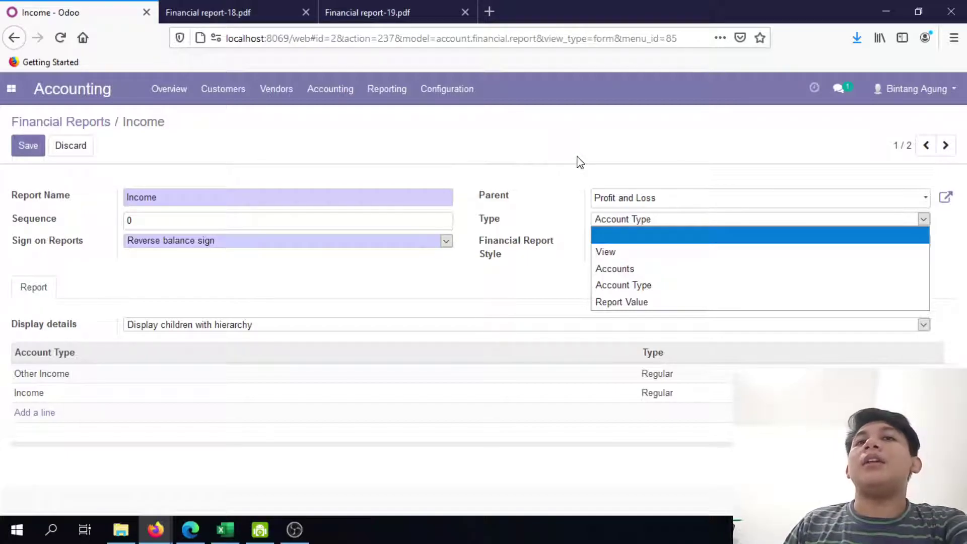
pyautogui.click(647, 268)
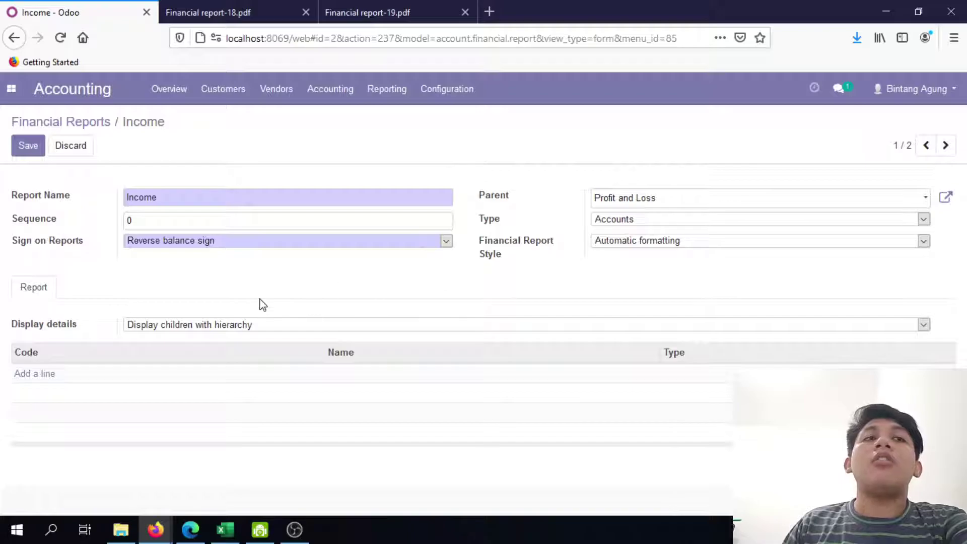
pyautogui.click(45, 374)
pyautogui.scroll(-10, 304, 326)
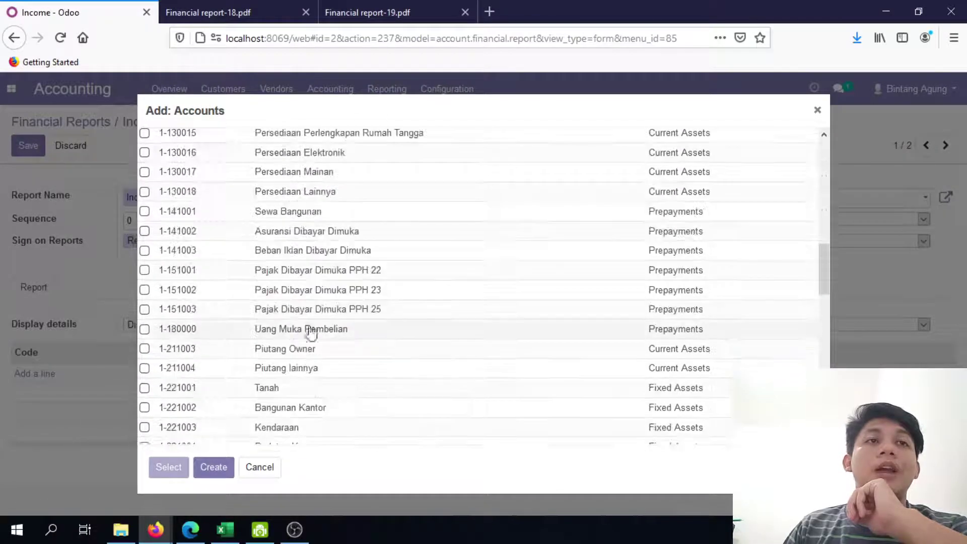
pyautogui.click(817, 110)
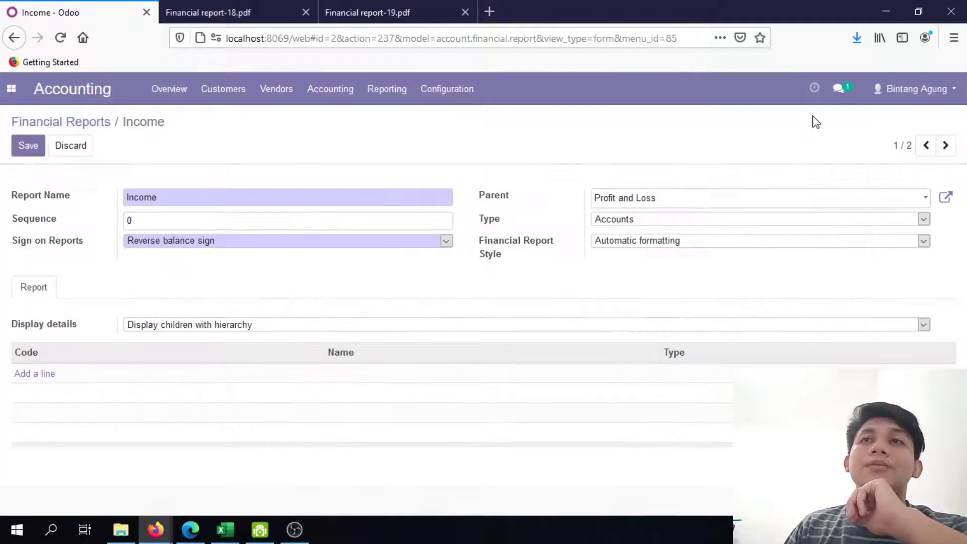
pyautogui.click(650, 222)
pyautogui.click(683, 286)
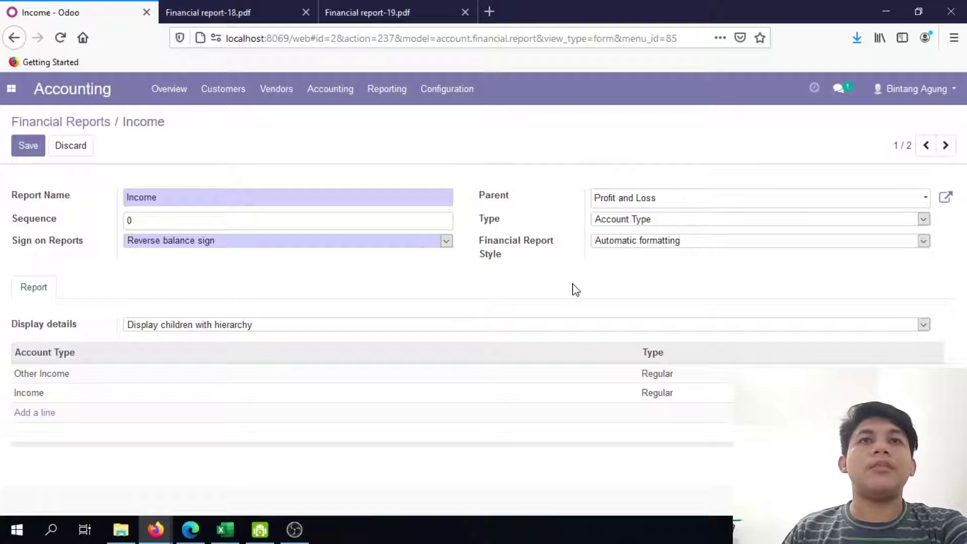
# View the Financial Report Style options, compare them with the Profit and Loss PDF, and keep Automatic formatting
pyautogui.moveTo(489, 247); pyautogui.dragTo(511, 263)
pyautogui.click(512, 264)
pyautogui.click(706, 252)
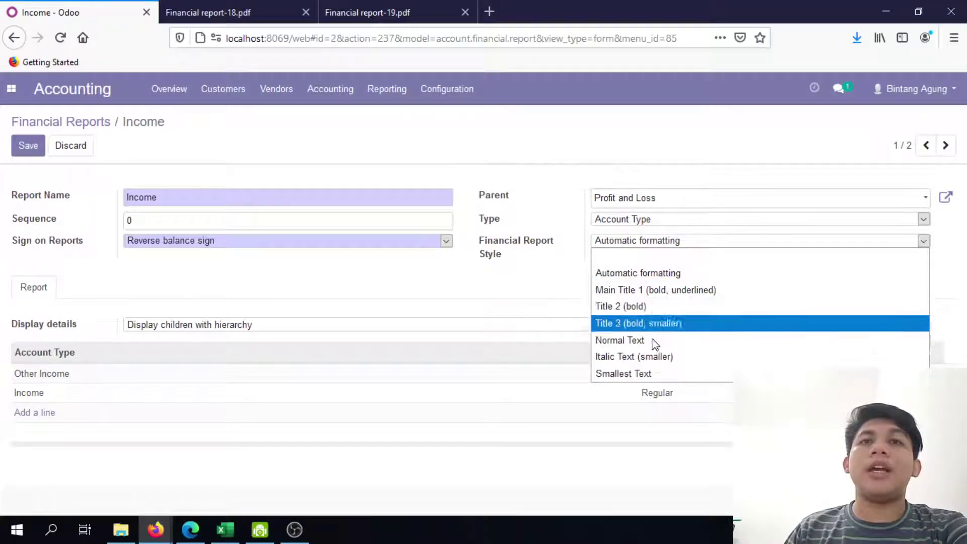
pyautogui.click(578, 294)
pyautogui.click(398, 10)
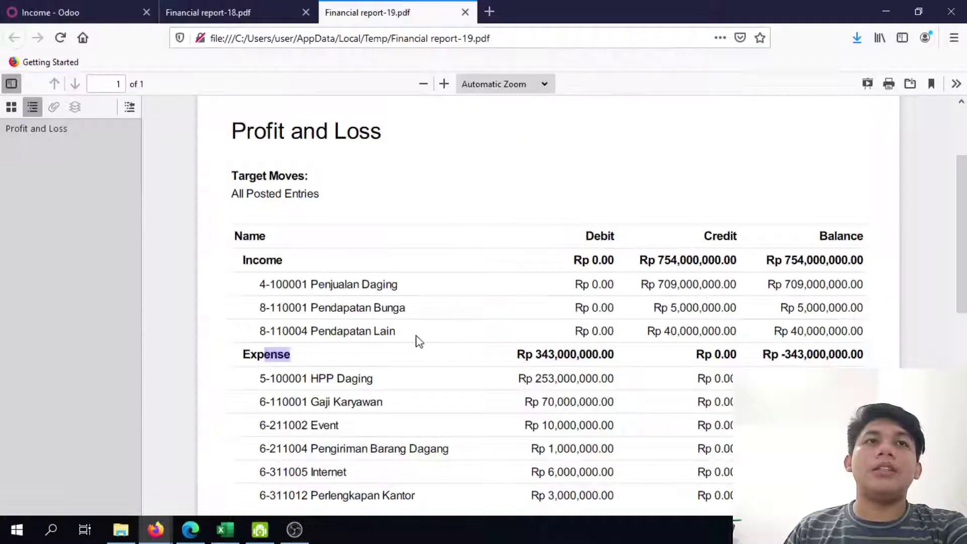
pyautogui.click(62, 6)
pyautogui.click(716, 244)
pyautogui.click(527, 292)
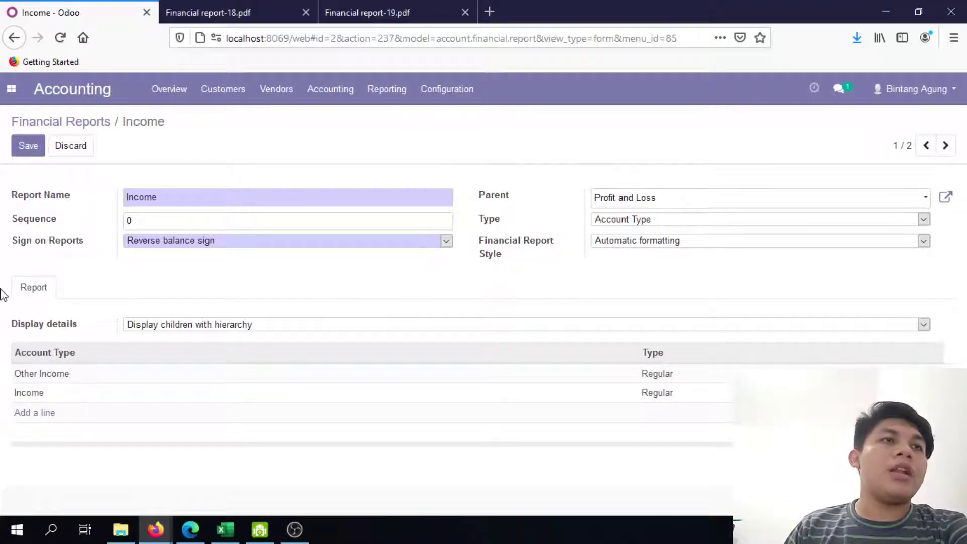
# Set the Income report's type to Accounts and view the Display details options, keeping Display children with hierarchy
pyautogui.click(624, 223)
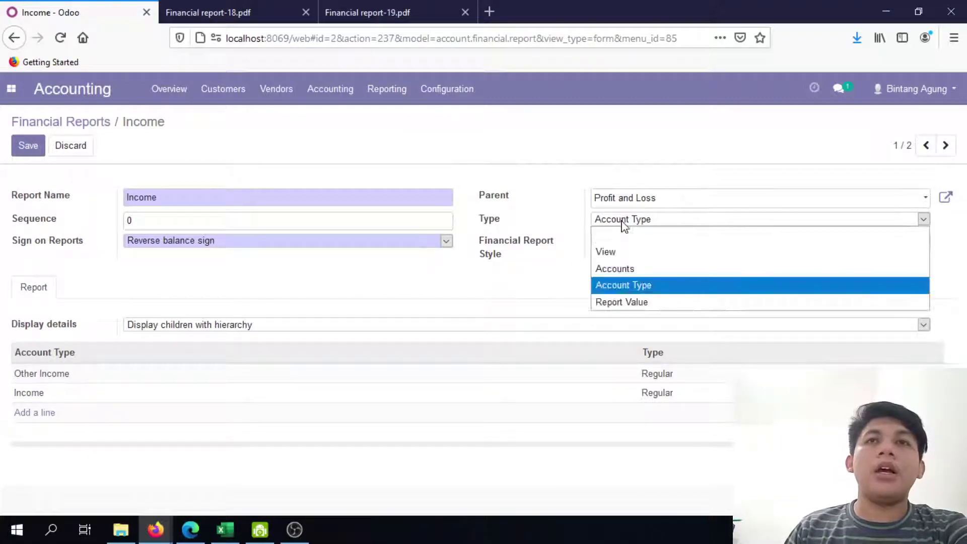
pyautogui.click(628, 269)
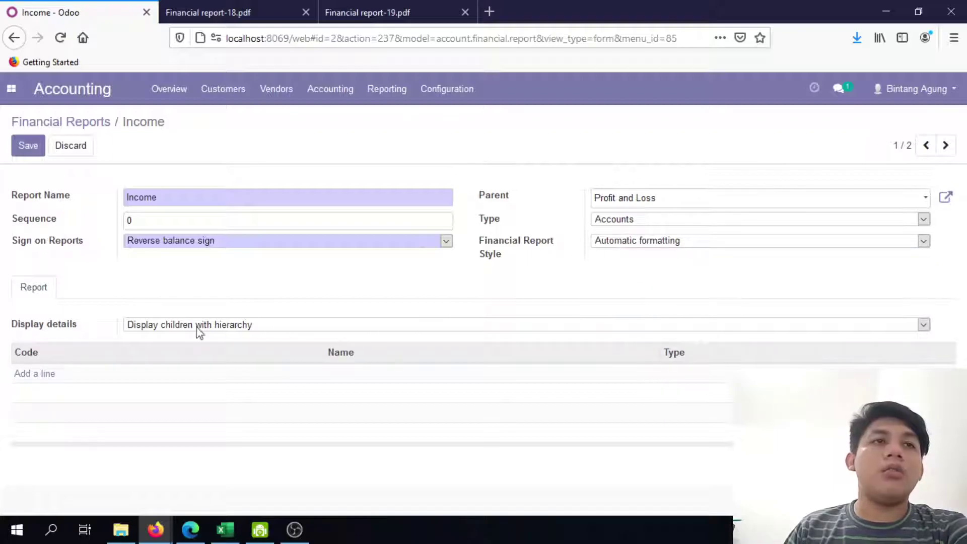
pyautogui.moveTo(13, 332); pyautogui.dragTo(81, 328)
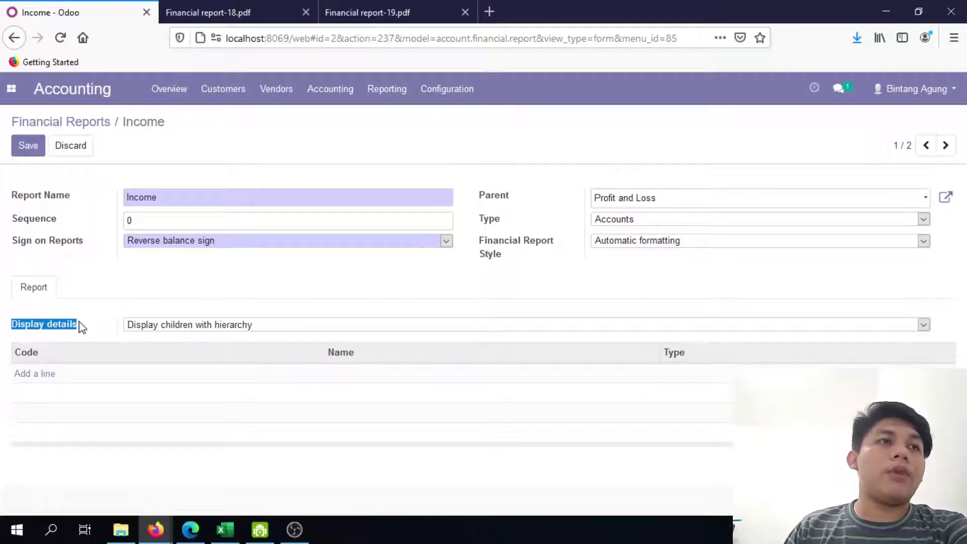
pyautogui.click(127, 305)
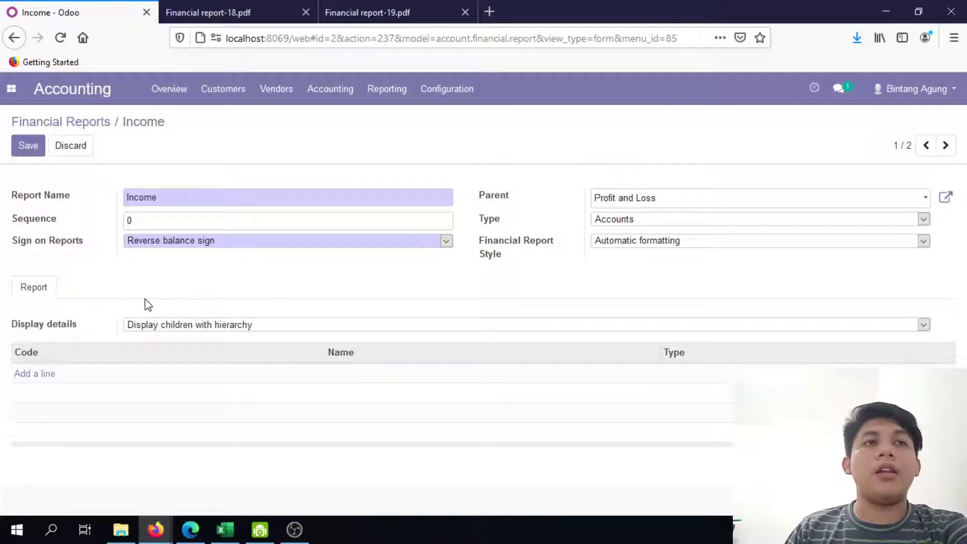
pyautogui.click(300, 324)
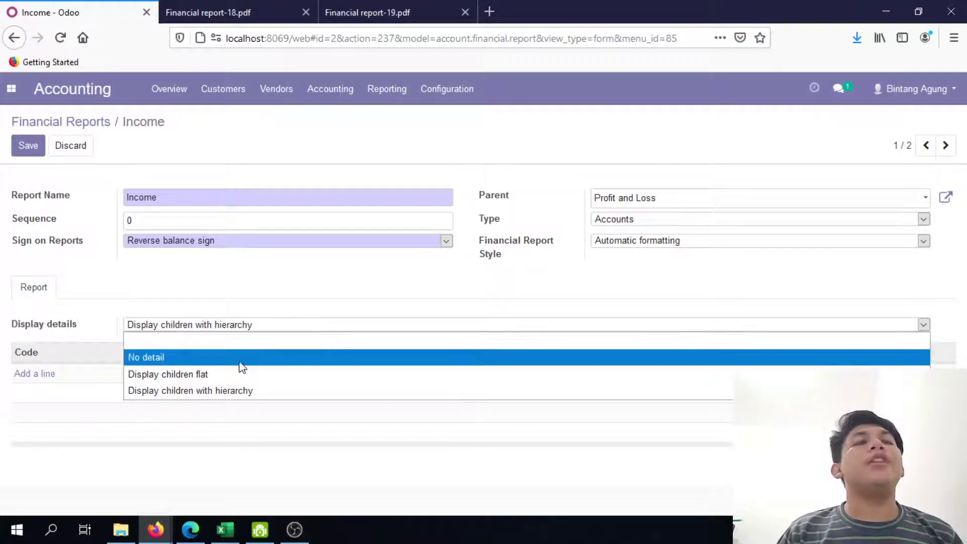
pyautogui.click(286, 290)
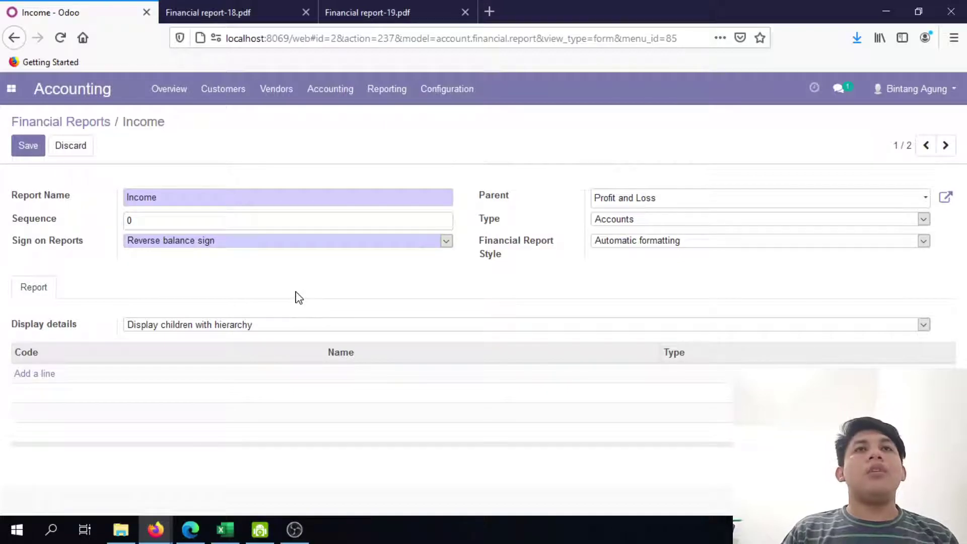
# Examine how the individual accounts sit under the Income heading in the Profit and Loss PDF, returning to the Income report
pyautogui.click(408, 12)
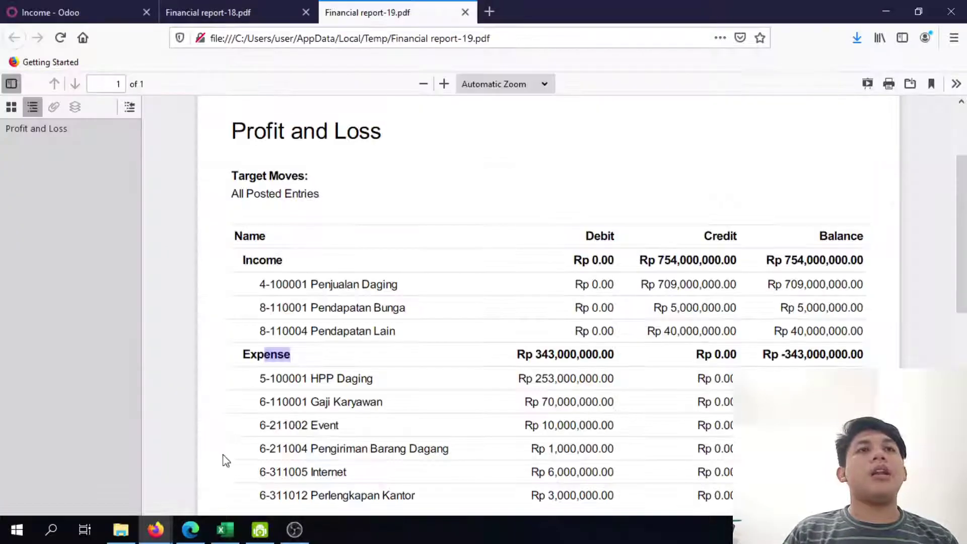
pyautogui.moveTo(270, 284); pyautogui.dragTo(296, 282)
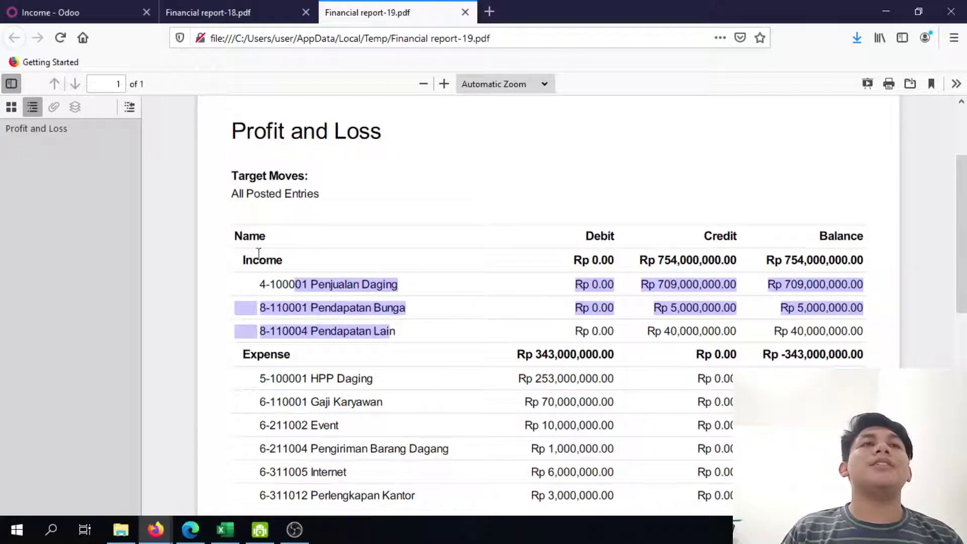
pyautogui.click(187, 134)
pyautogui.click(120, 7)
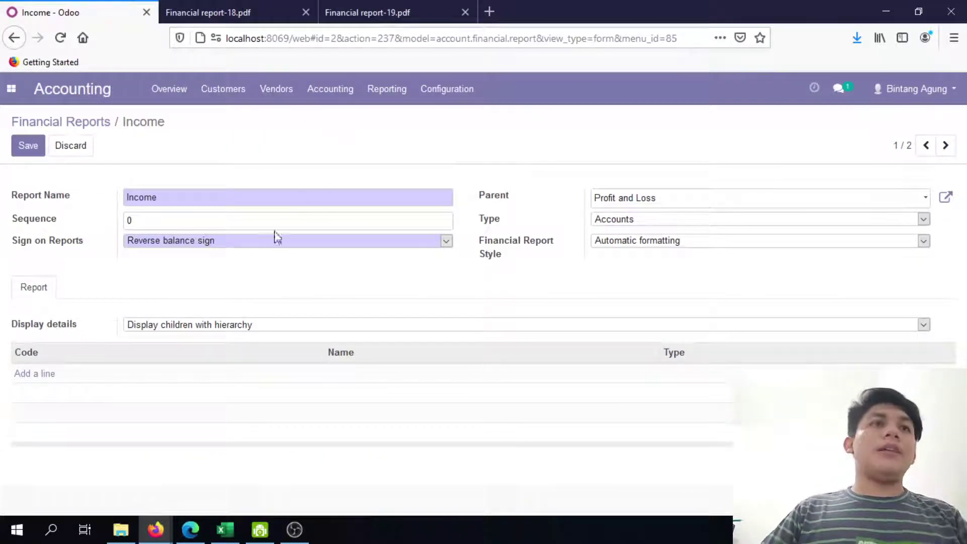
pyautogui.click(406, 7)
pyautogui.click(144, 10)
# Rename the Income report as Penjualan and set its sequence to 10
pyautogui.hotkey('ctrl', 'a')
pyautogui.press('BackSpace')
pyautogui.write('Pen')
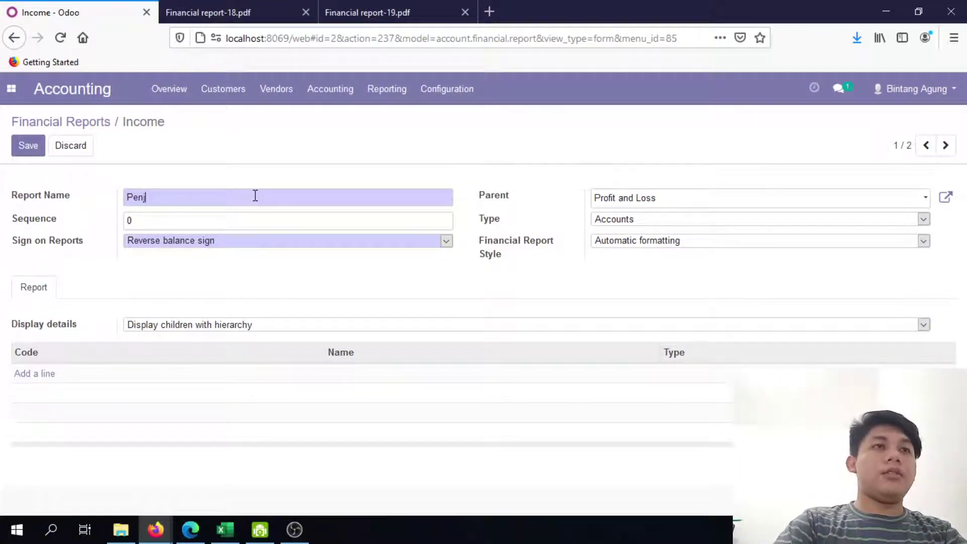
pyautogui.press('Tab')
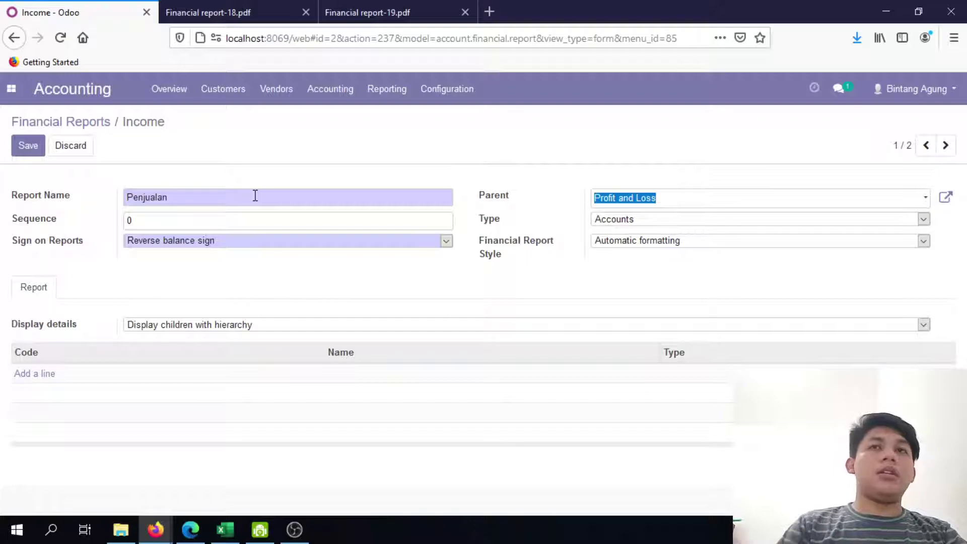
pyautogui.click(209, 228)
pyautogui.write('10')
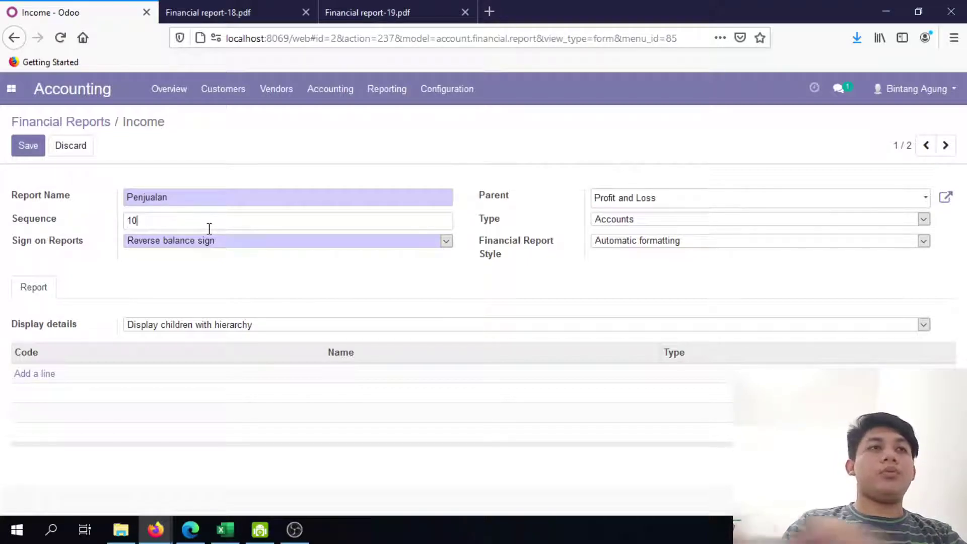
# Set the Penjualan report's type to Account Type and remove Other Income from its account types
pyautogui.click(772, 221)
pyautogui.click(727, 283)
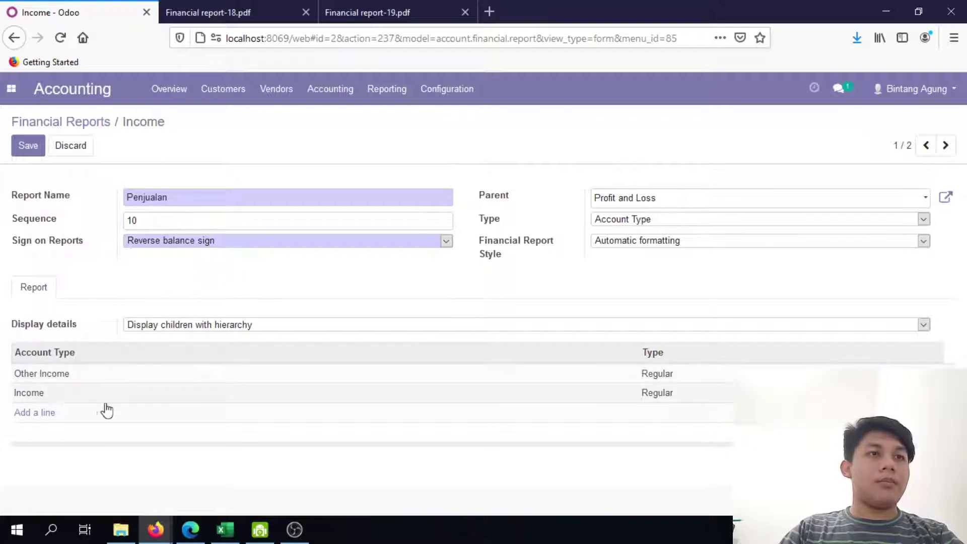
pyautogui.click(932, 373)
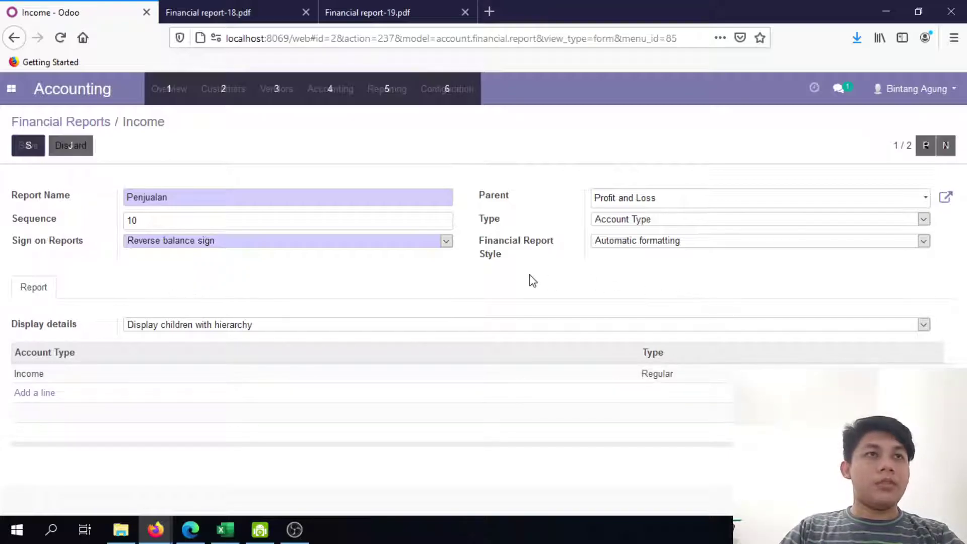
# Switch to Excel and copy the Harga Pokok Penjualan (HPP) heading text from the Laba Rugi sheet
pyautogui.hotkey('alt', 'Tab')
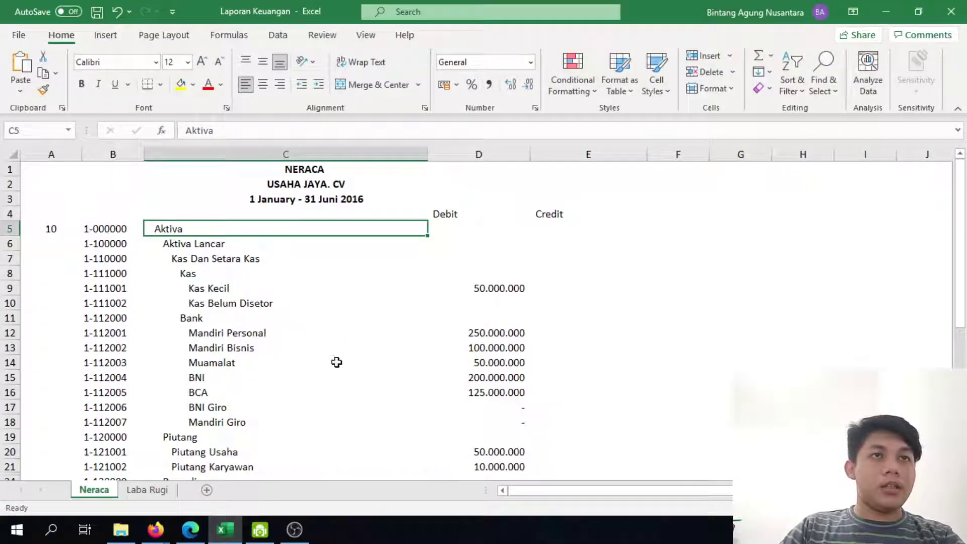
pyautogui.click(148, 489)
pyautogui.scroll(-3, 290, 317)
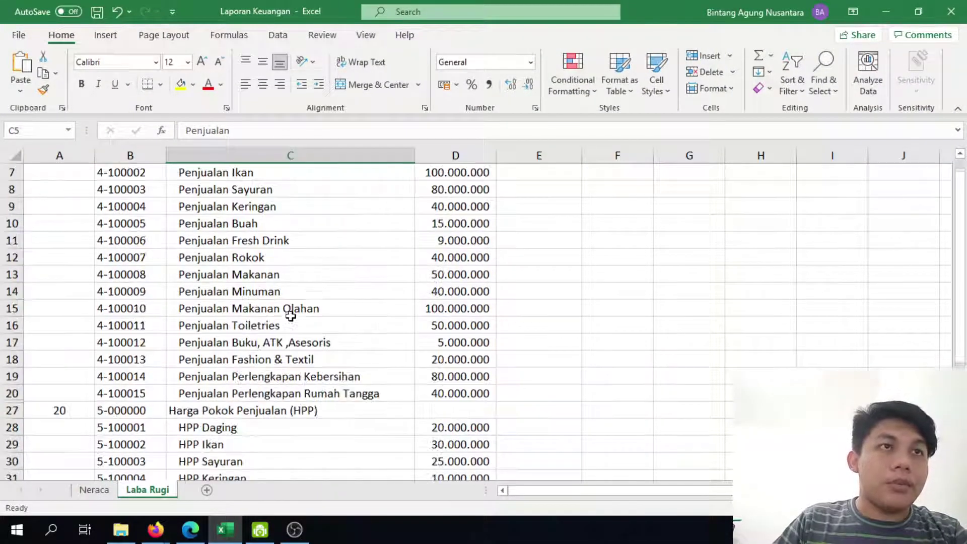
pyautogui.click(225, 365)
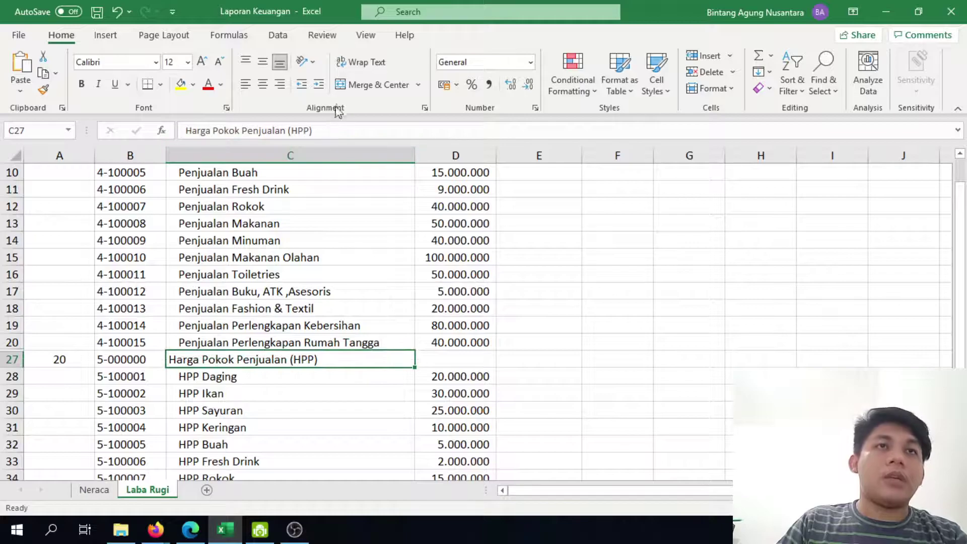
pyautogui.moveTo(330, 132); pyautogui.dragTo(185, 131)
pyautogui.rightClick(211, 132)
pyautogui.click(237, 158)
# Return to Odoo, save the Penjualan report, and go back to the Financial Reports list
pyautogui.hotkey('alt', 'Tab')
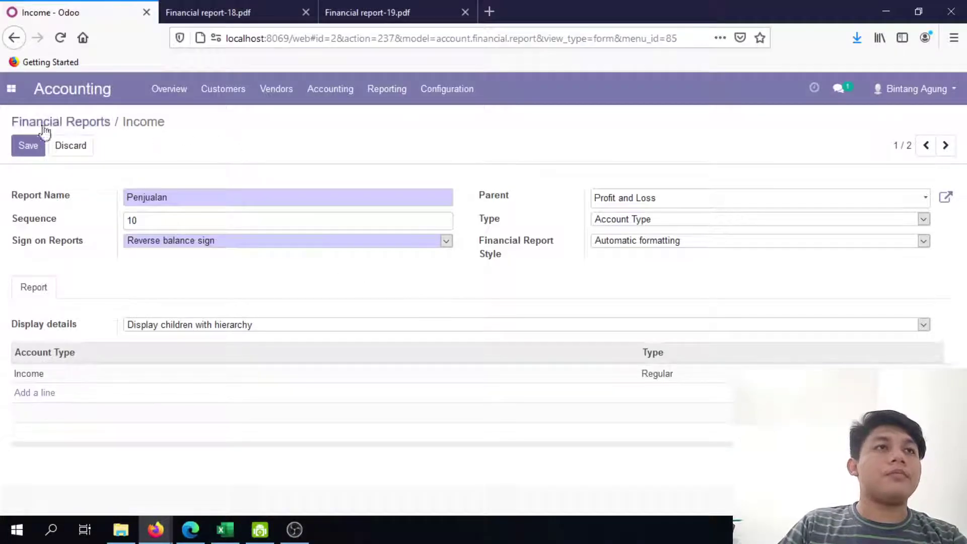
pyautogui.click(25, 147)
pyautogui.click(101, 122)
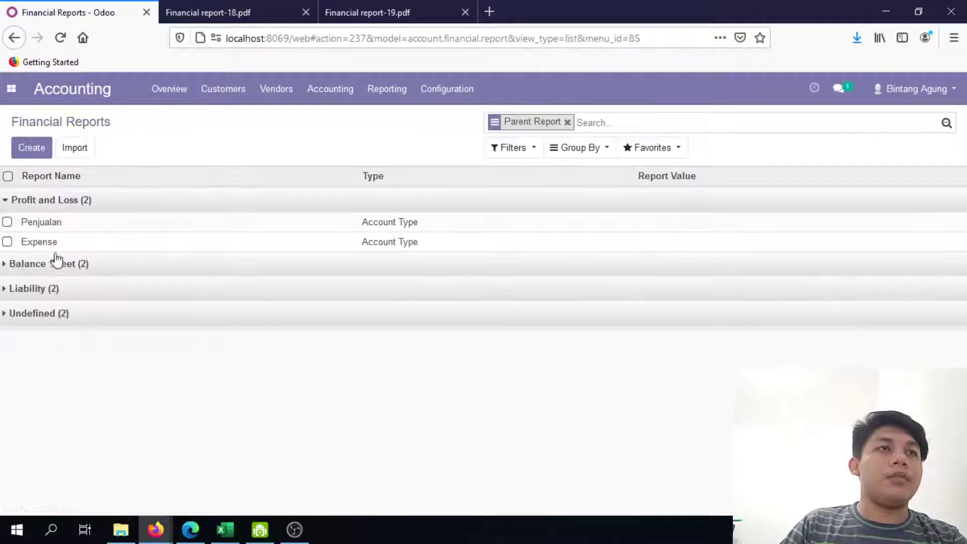
# Rename the Expense report as Harga Pokok Penjualan (HPP) using the copied text and set its sequence to 20
pyautogui.click(36, 245)
pyautogui.click(28, 149)
pyautogui.doubleClick(209, 196)
pyautogui.hotkey('ctrl', 'v')
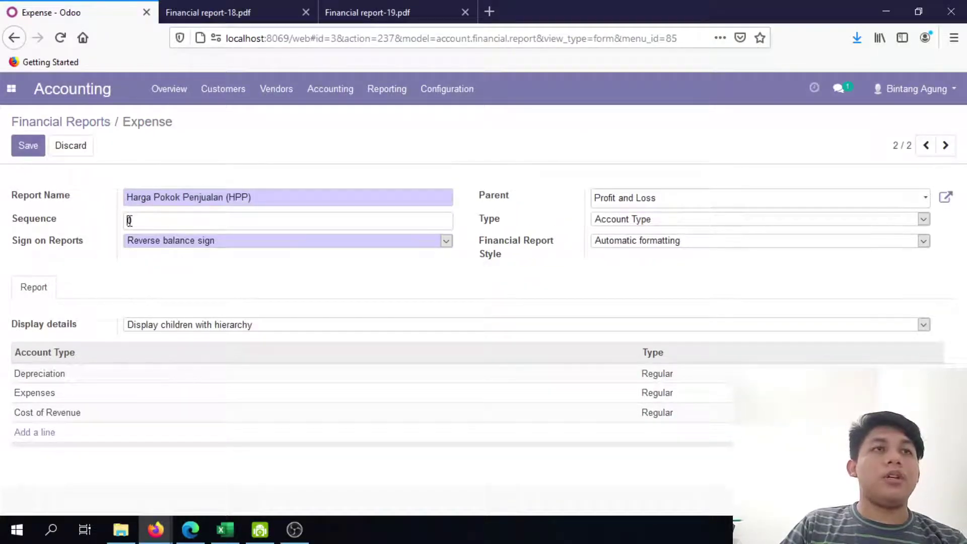
pyautogui.write('20')
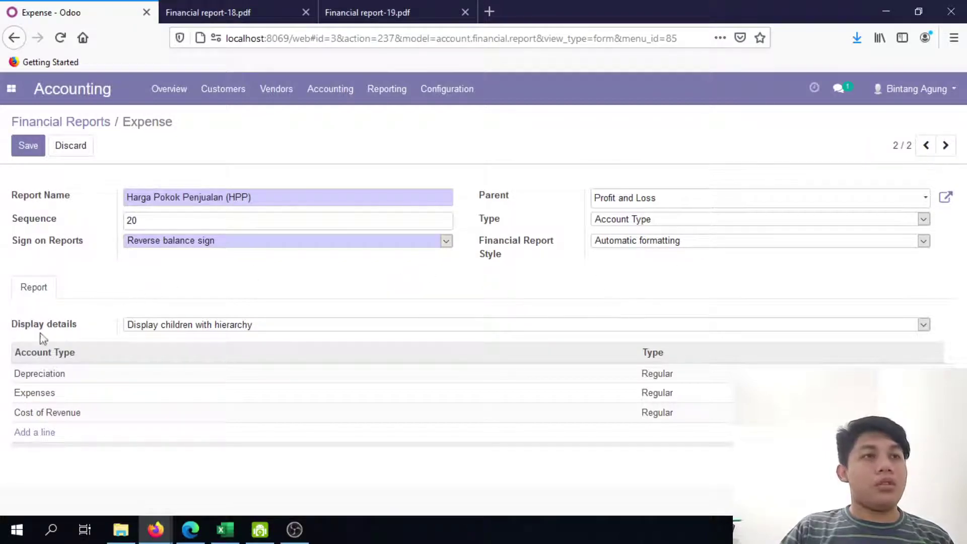
# Remove Depreciation and Expenses from the Harga Pokok Penjualan (HPP) account types, save the report, and return to the Financial Reports list
pyautogui.click(952, 371)
pyautogui.click(952, 374)
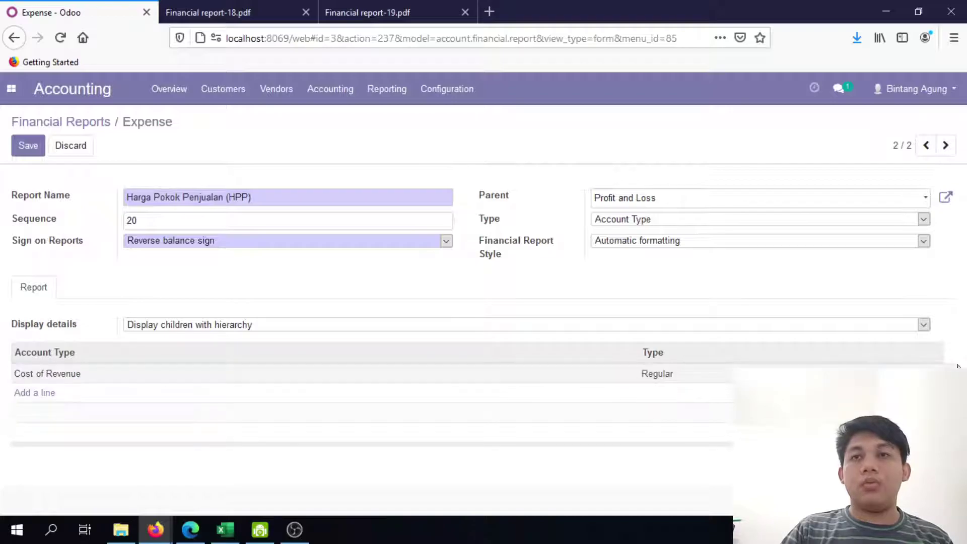
pyautogui.click(33, 145)
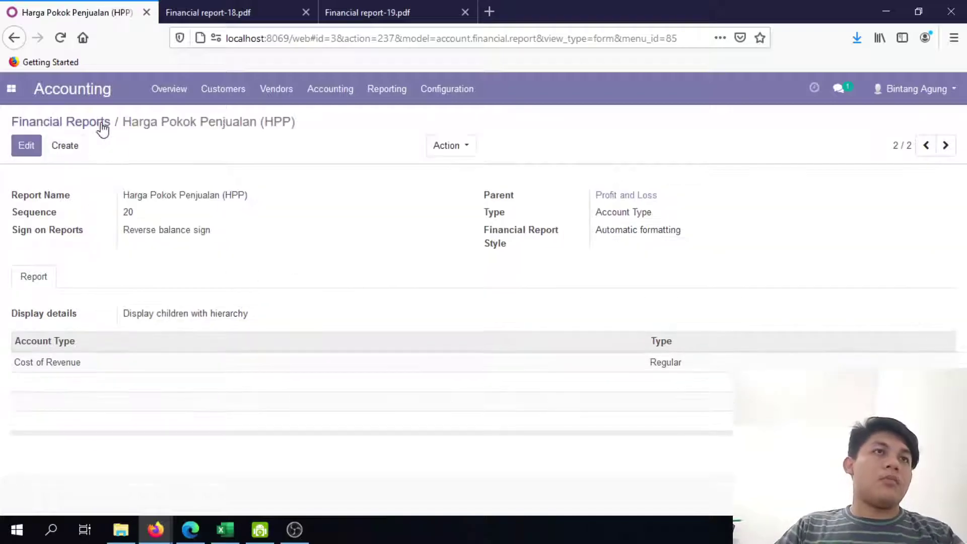
pyautogui.click(100, 126)
# Switch to Excel and copy the Laba (Rugi) Kotor heading text from the Laba Rugi sheet
pyautogui.hotkey('alt', 'Tab')
pyautogui.scroll(-6, 261, 343)
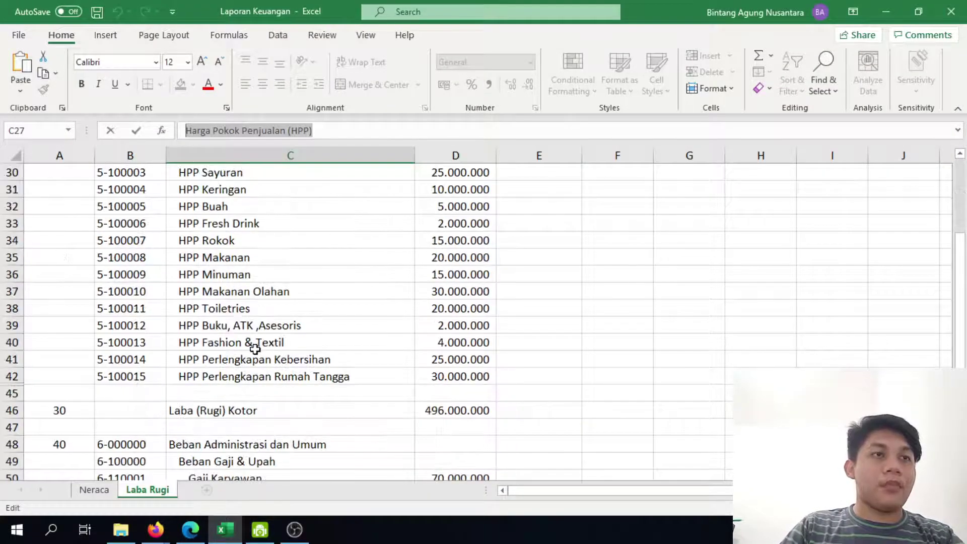
pyautogui.click(229, 357)
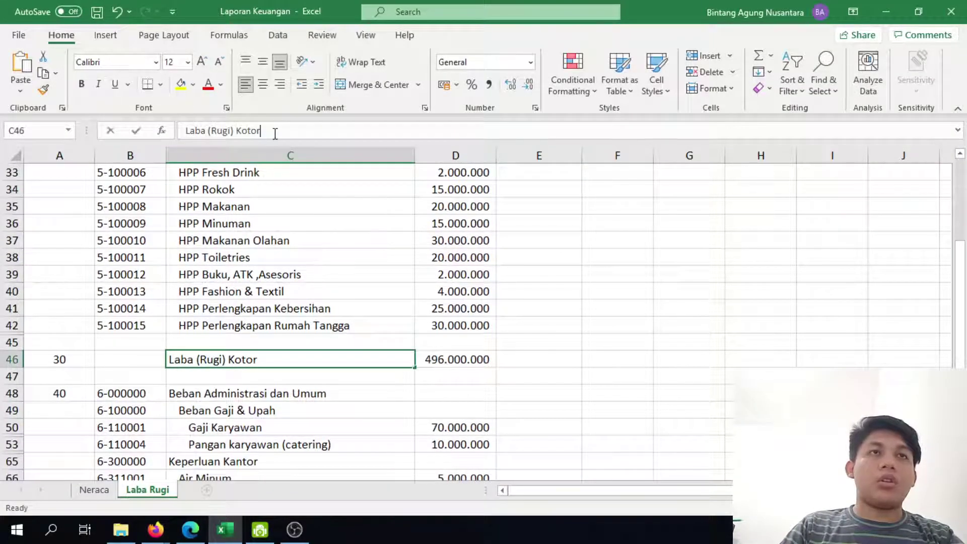
pyautogui.moveTo(274, 132); pyautogui.dragTo(182, 132)
pyautogui.rightClick(215, 136)
pyautogui.click(251, 162)
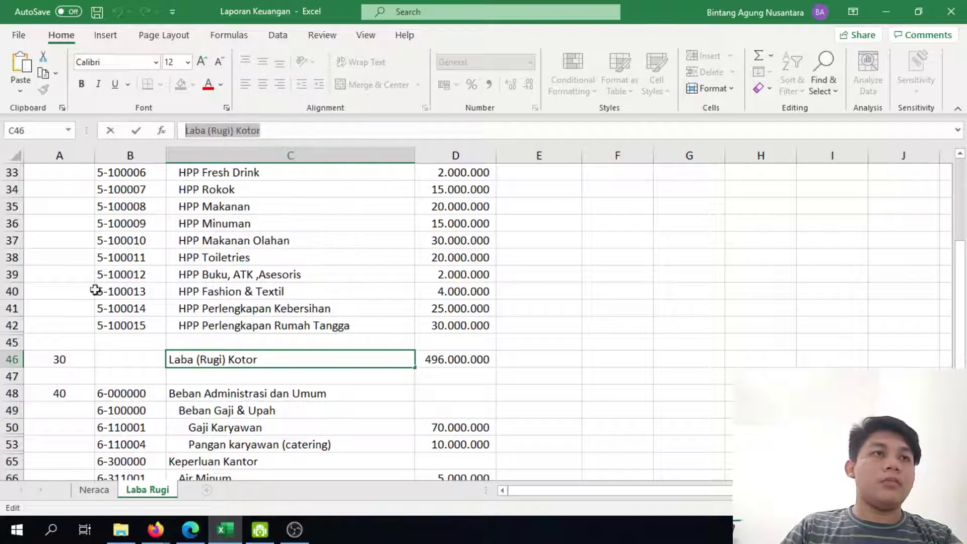
# In Odoo, start a new financial report named Laba (Rugi) Kotor with sequence 30, parent Profit and Loss and type Account Type
pyautogui.hotkey('alt', 'Tab')
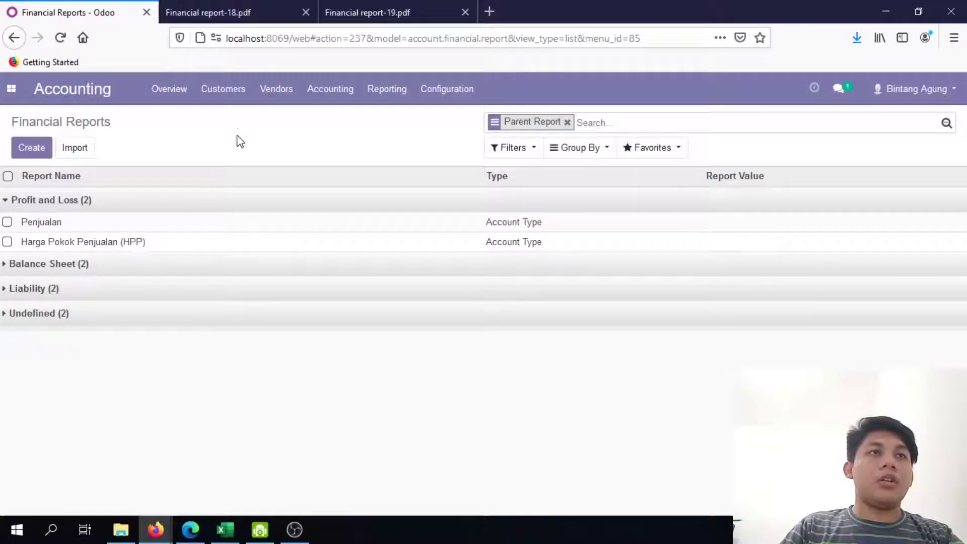
pyautogui.click(31, 149)
pyautogui.hotkey('ctrl', 'v')
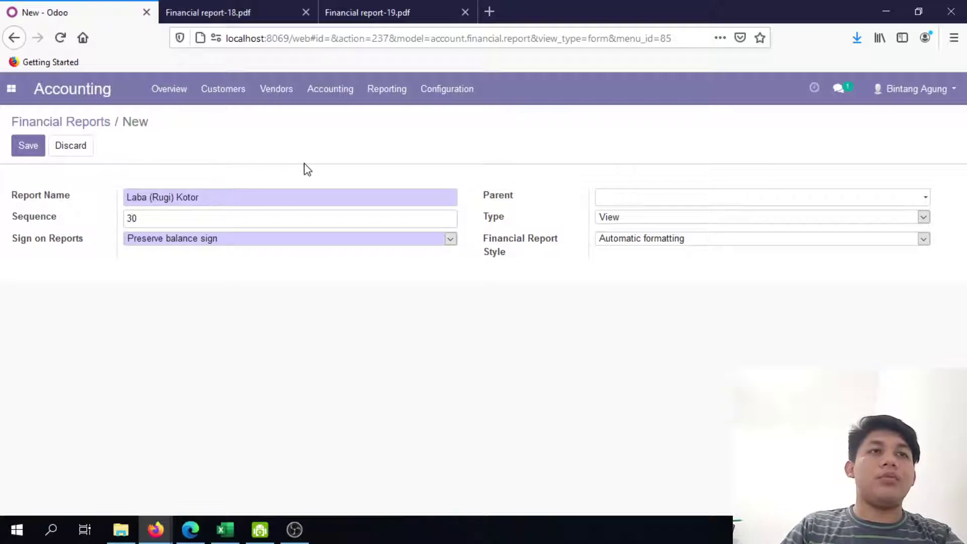
pyautogui.click(654, 198)
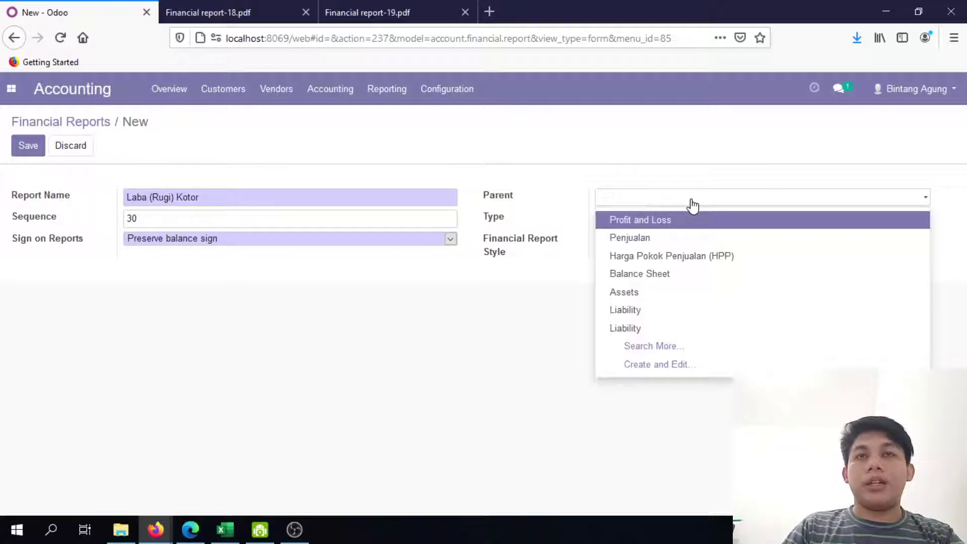
pyautogui.click(693, 219)
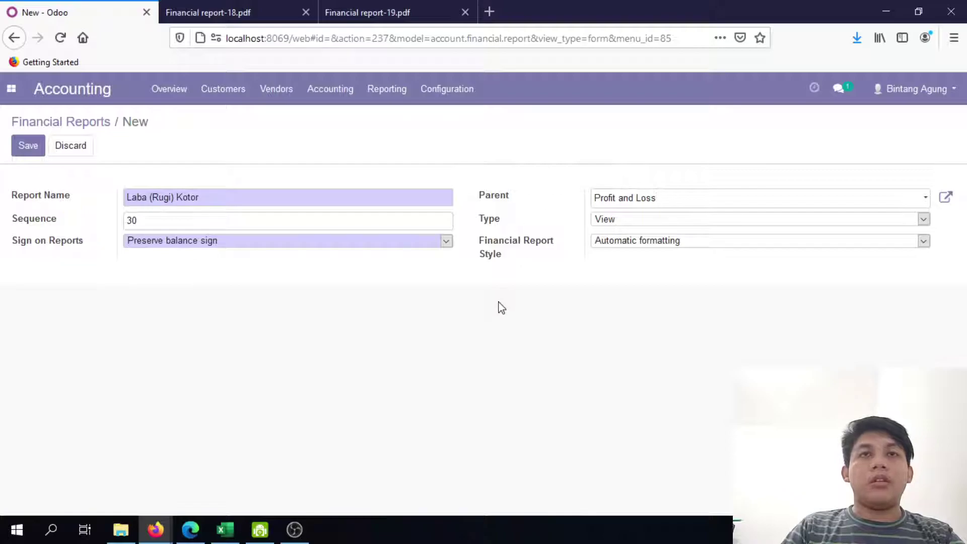
pyautogui.click(628, 222)
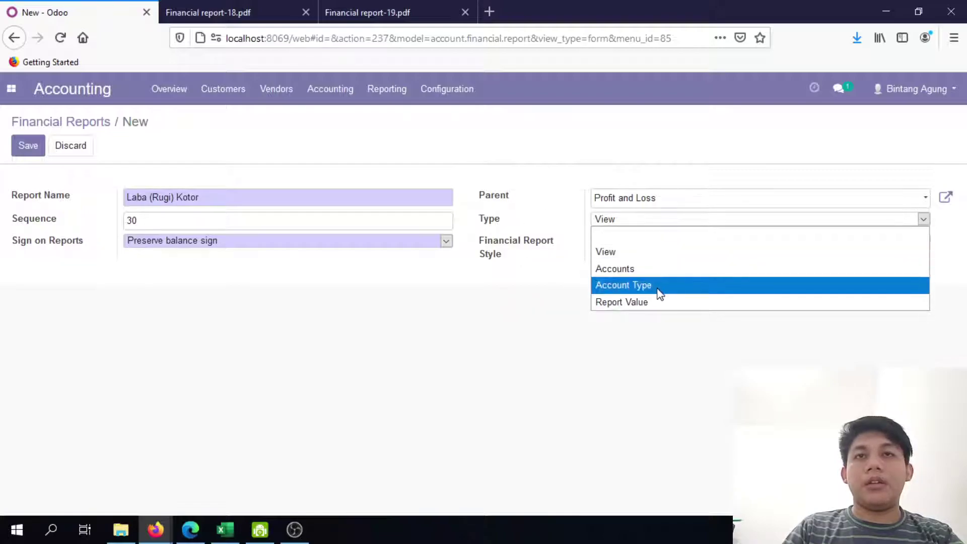
pyautogui.click(655, 286)
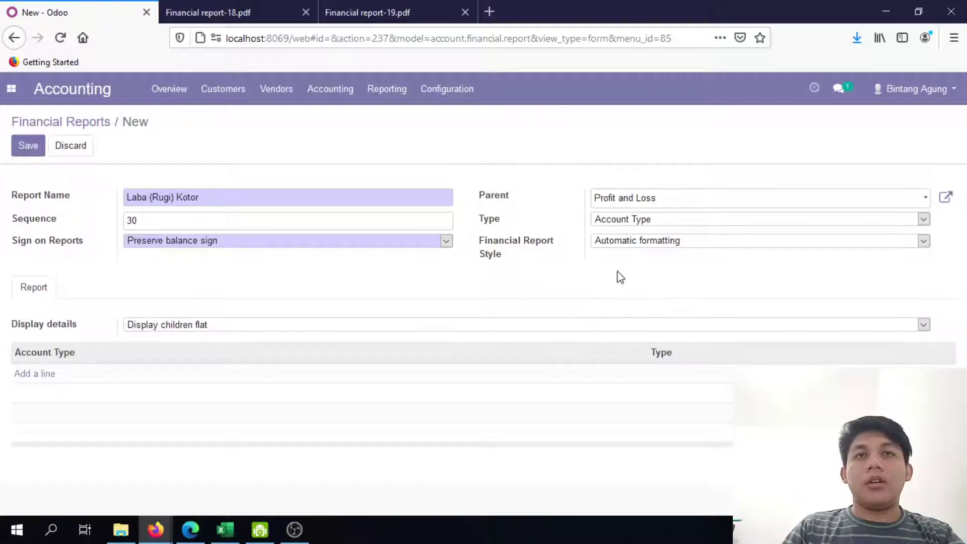
# Add the Income and Cost of Revenue account types to Laba (Rugi) Kotor, save the report, and return to the Financial Reports list
pyautogui.click(30, 375)
pyautogui.scroll(-3, 268, 384)
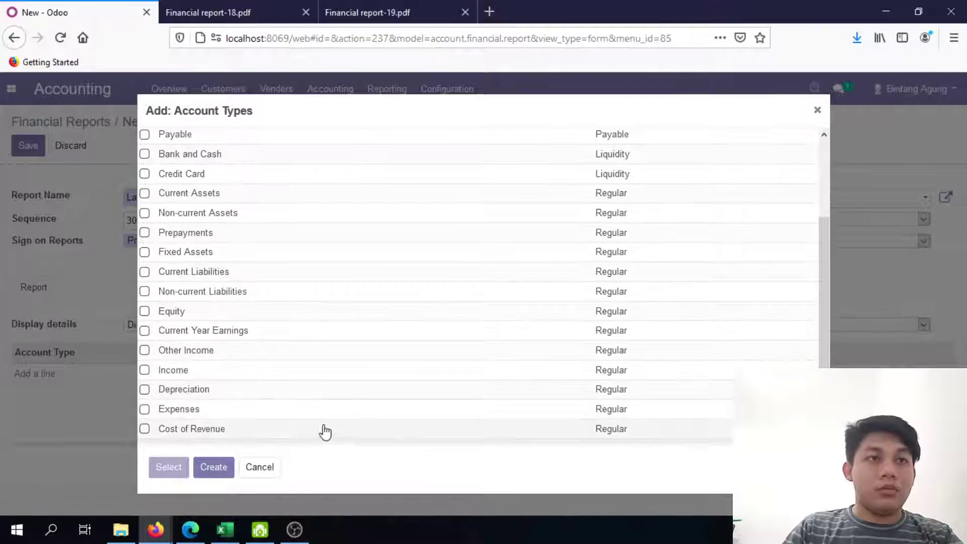
pyautogui.click(171, 372)
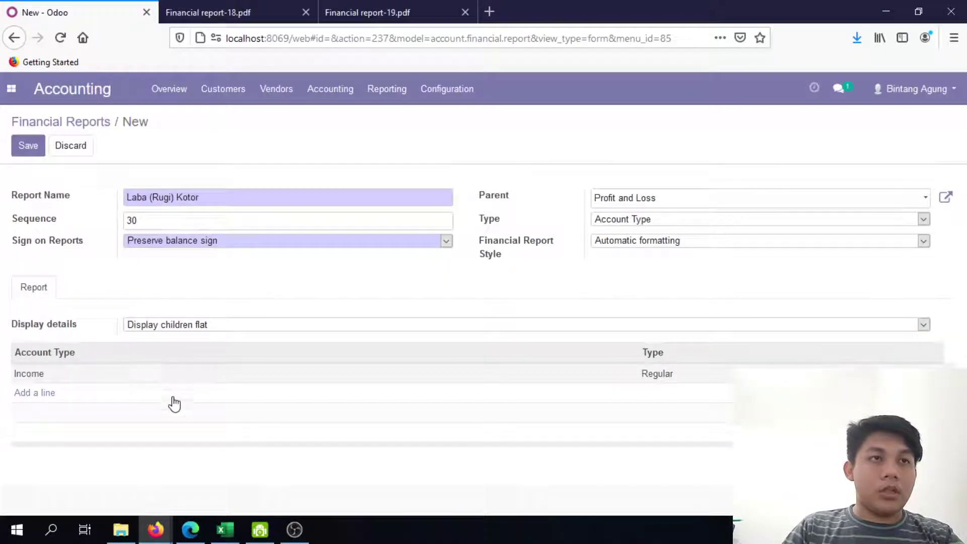
pyautogui.click(48, 398)
pyautogui.scroll(-2, 186, 375)
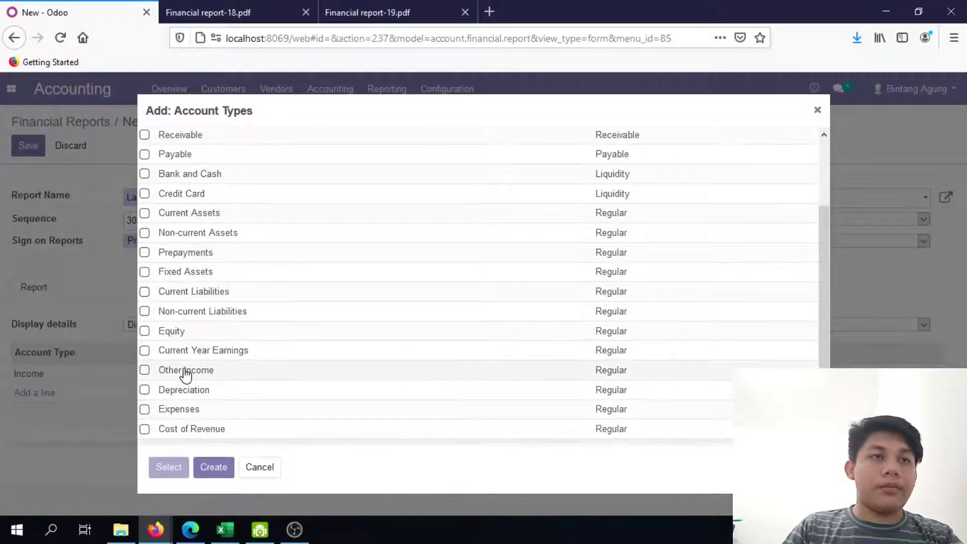
pyautogui.click(192, 428)
pyautogui.click(29, 145)
pyautogui.click(87, 130)
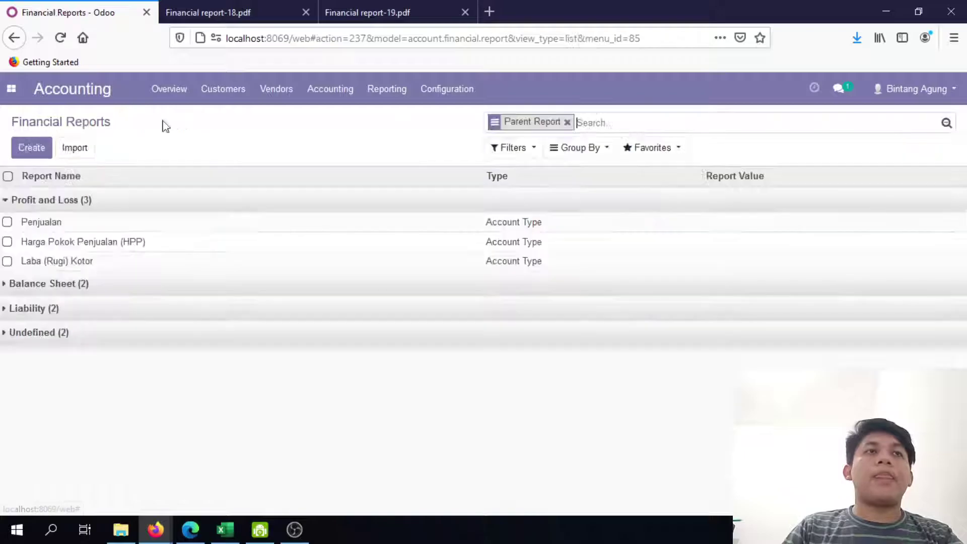
# Switch to Excel and copy the Beban Administrasi dan Umum heading text from the Laba Rugi sheet
pyautogui.hotkey('alt', 'Tab')
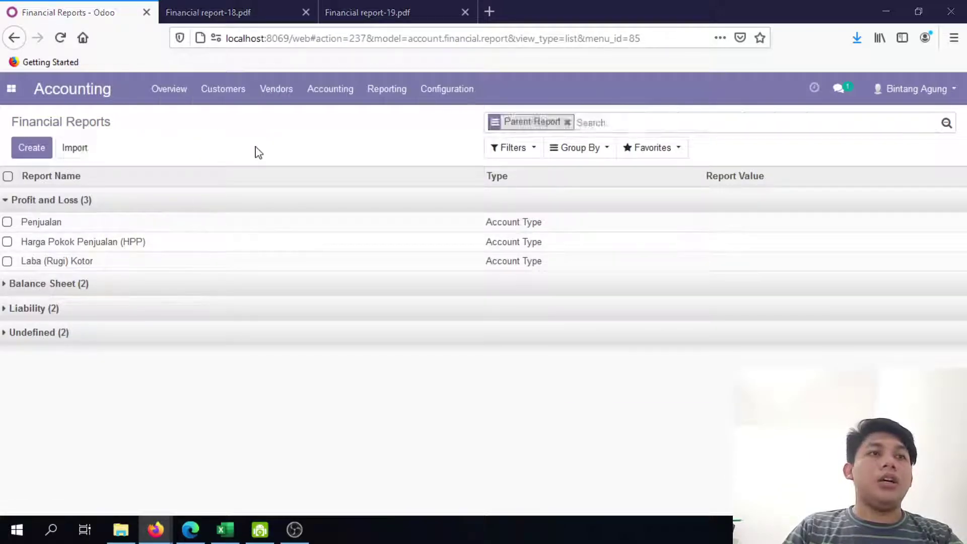
pyautogui.scroll(-1, 249, 328)
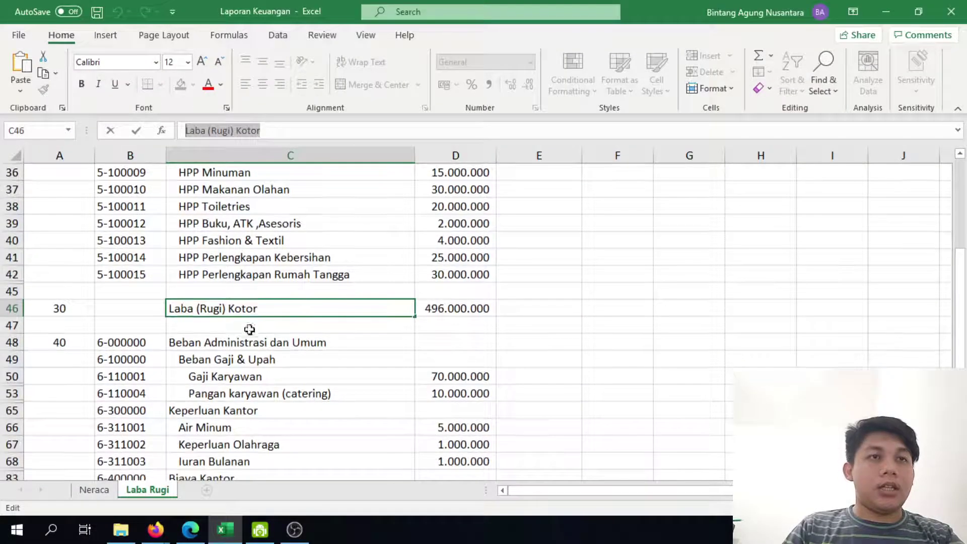
pyautogui.click(225, 349)
pyautogui.moveTo(324, 130); pyautogui.dragTo(184, 131)
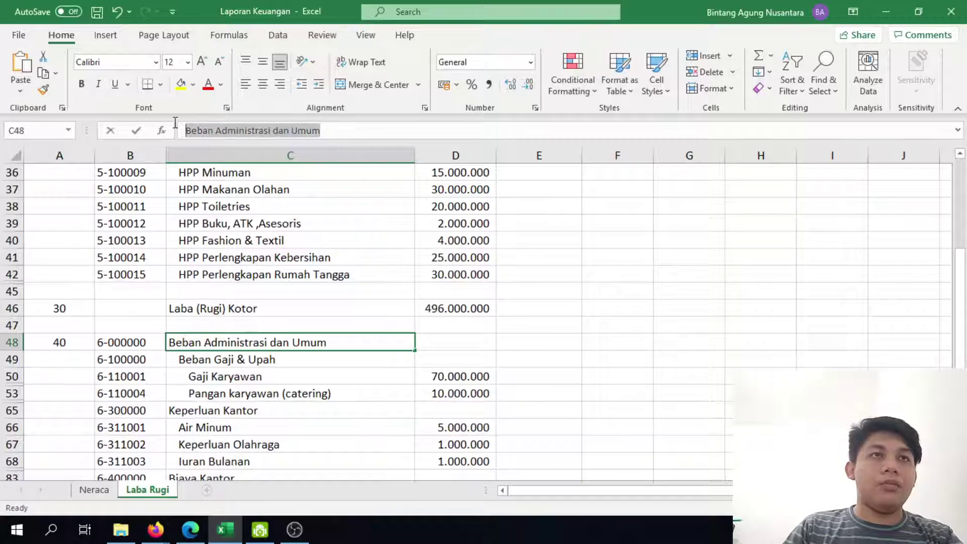
pyautogui.rightClick(214, 130)
pyautogui.click(250, 158)
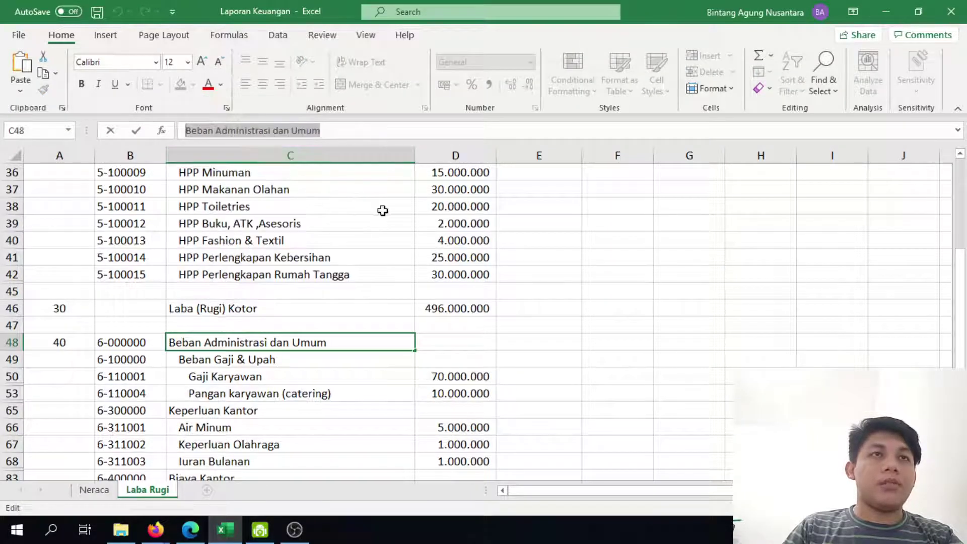
# In Odoo, start a new financial report named Beban Administrasi dan Umum with sequence 40, parent Profit and Loss and type Account Type
pyautogui.hotkey('alt', 'Tab')
pyautogui.click(29, 146)
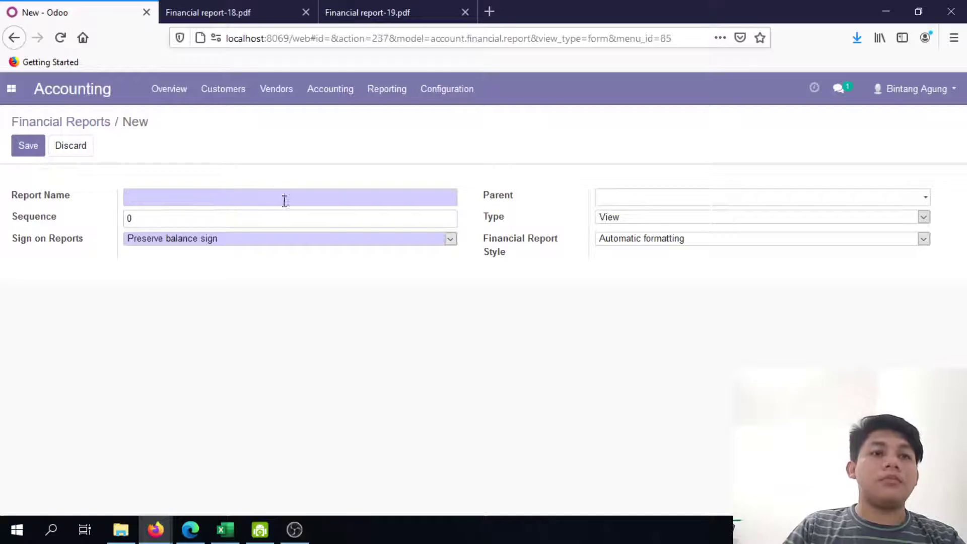
pyautogui.hotkey('ctrl', 'v')
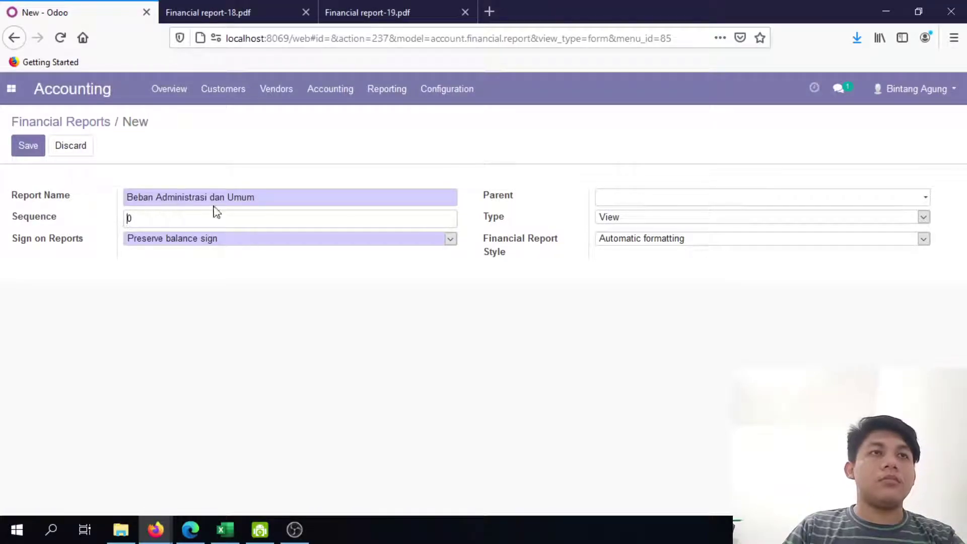
pyautogui.click(610, 199)
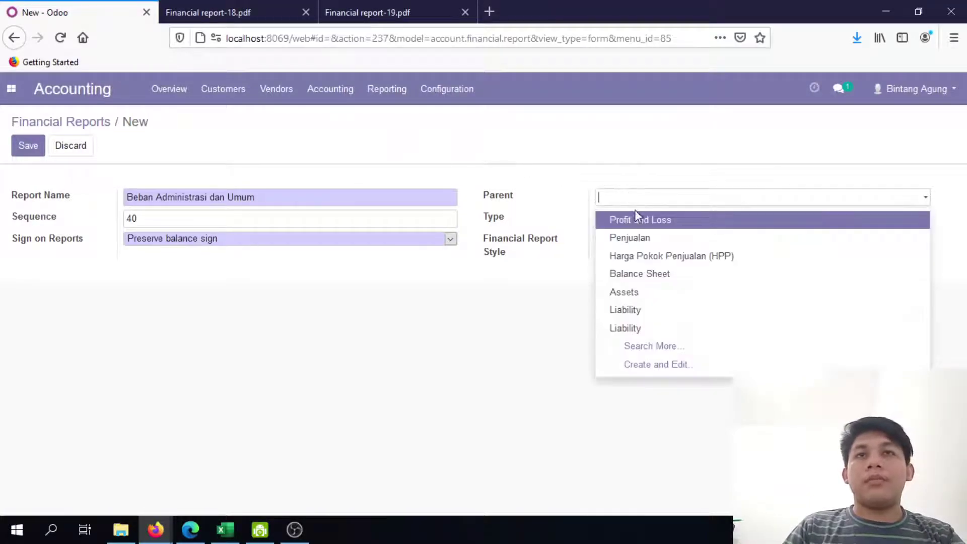
pyautogui.click(641, 220)
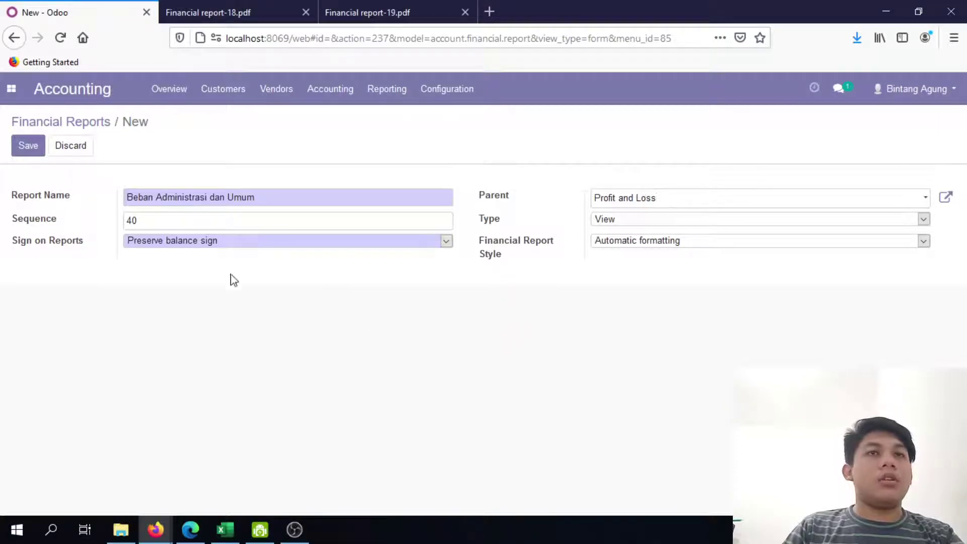
pyautogui.click(661, 222)
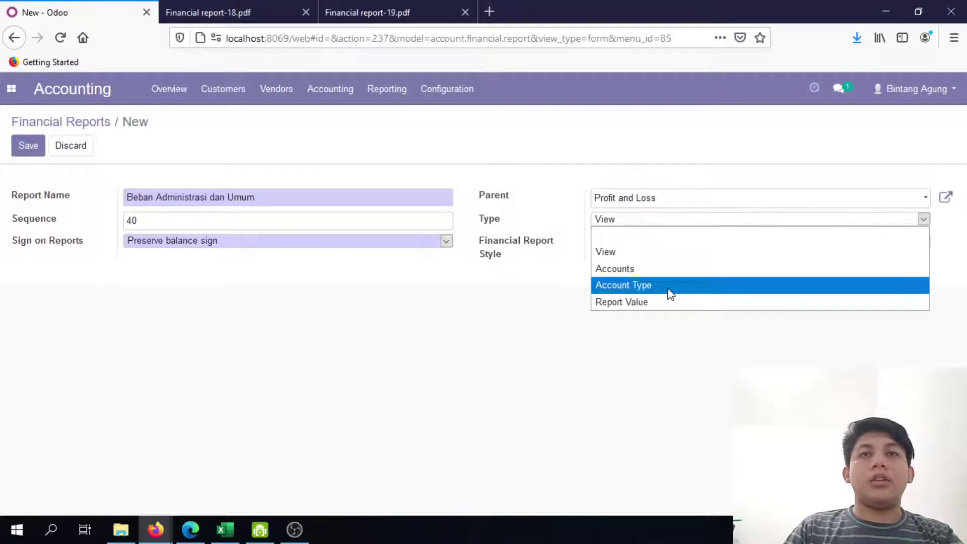
pyautogui.click(670, 295)
# Check the account layout in Excel and set the Beban Administrasi dan Umum report's display details to Display children with hierarchy in Odoo
pyautogui.click(188, 330)
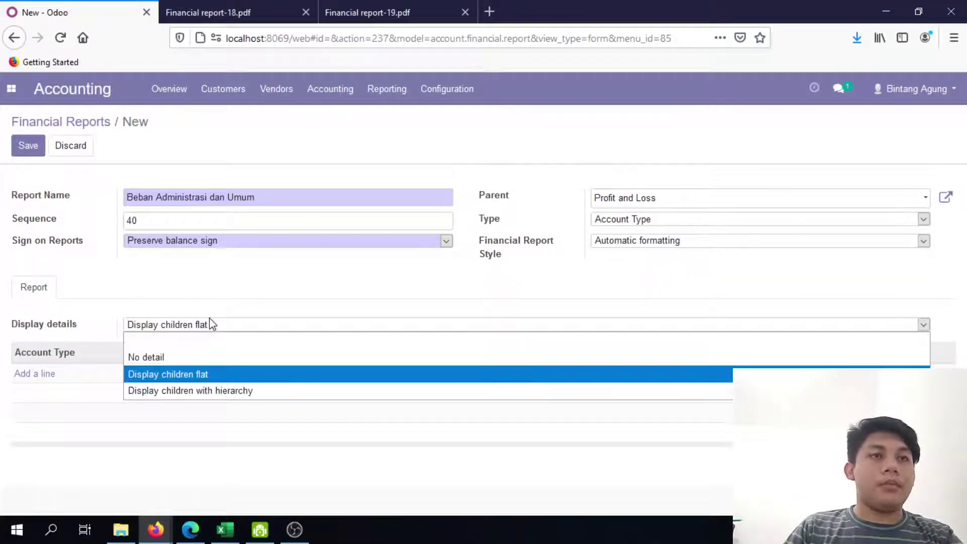
pyautogui.hotkey('alt', 'Tab')
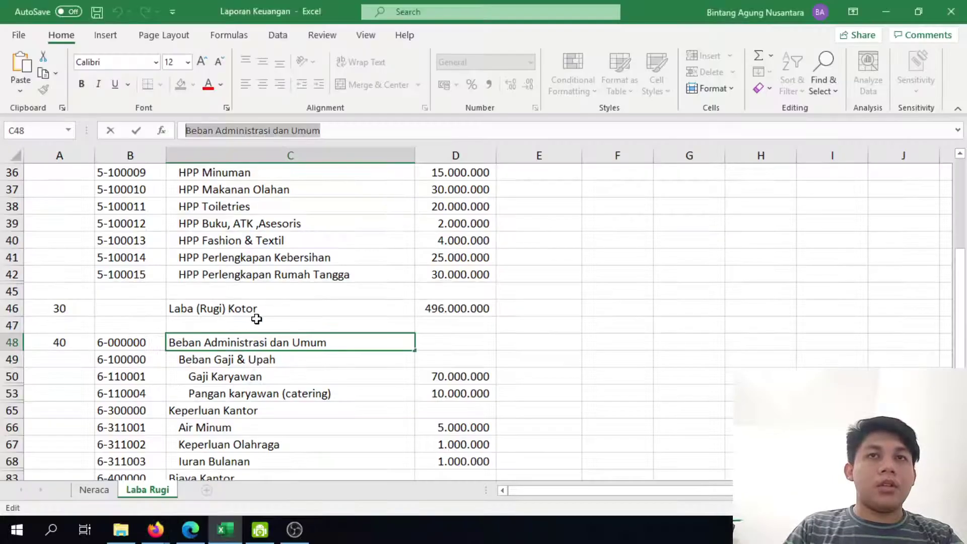
pyautogui.hotkey('alt', 'Tab')
pyautogui.click(211, 325)
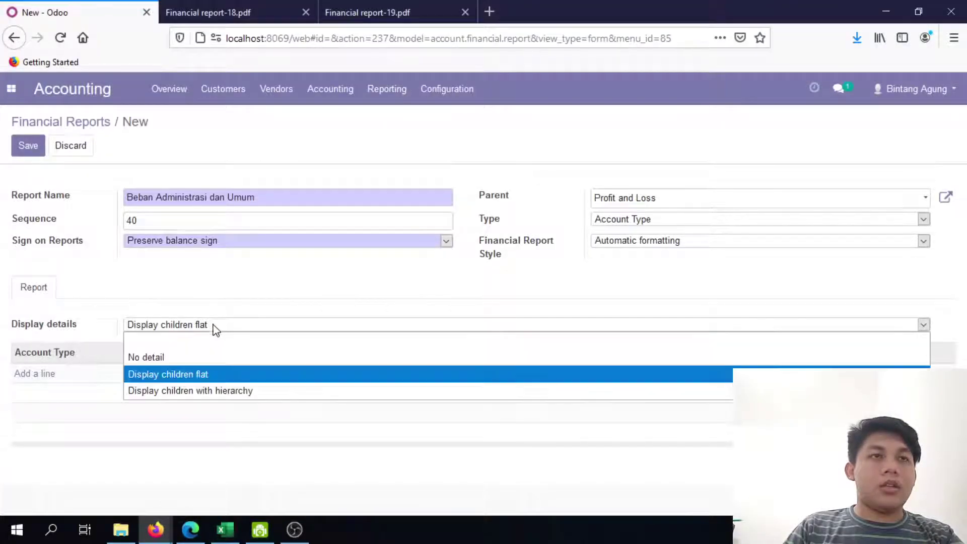
pyautogui.click(218, 391)
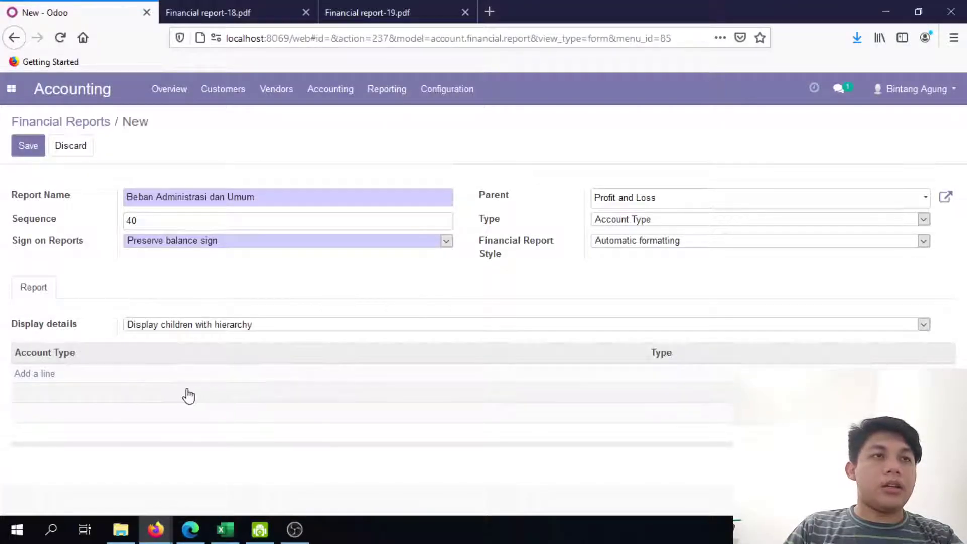
# Add the Depreciation and Expenses account types to Beban Administrasi dan Umum, save the report, and return to the Financial Reports list
pyautogui.click(23, 374)
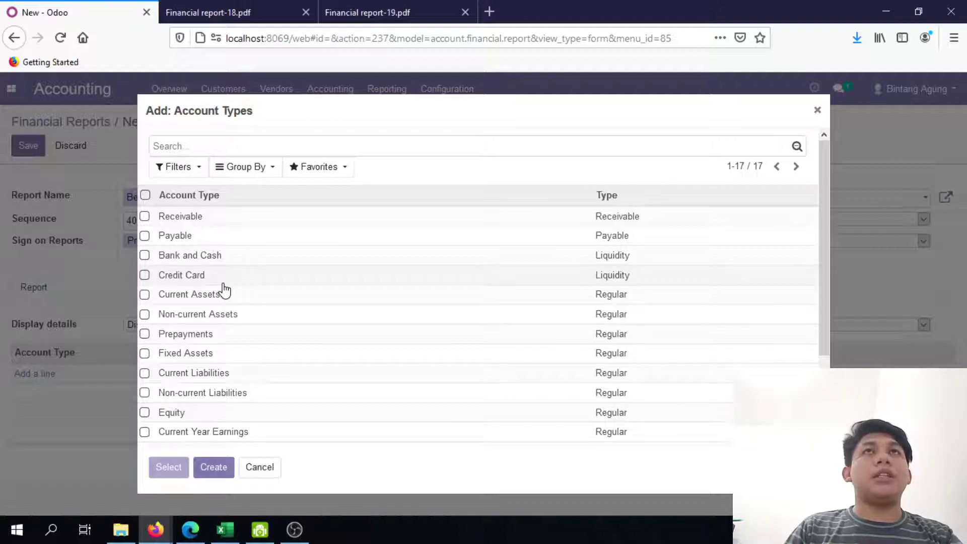
pyautogui.scroll(-3, 234, 315)
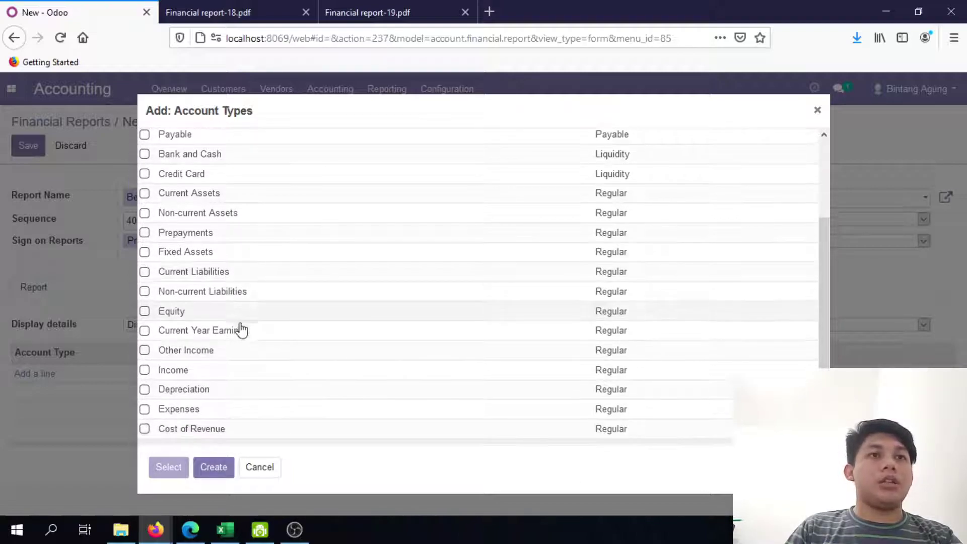
pyautogui.click(145, 410)
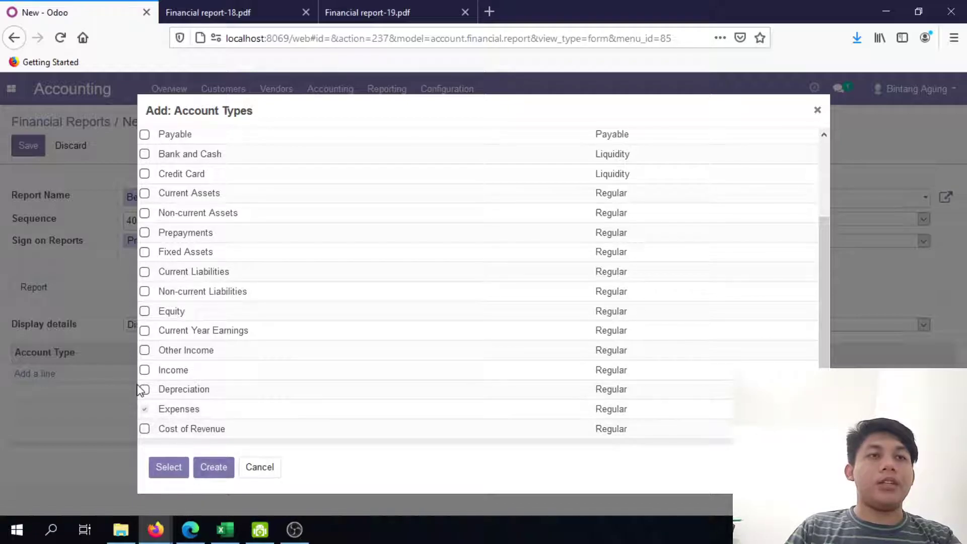
pyautogui.click(145, 391)
pyautogui.click(167, 467)
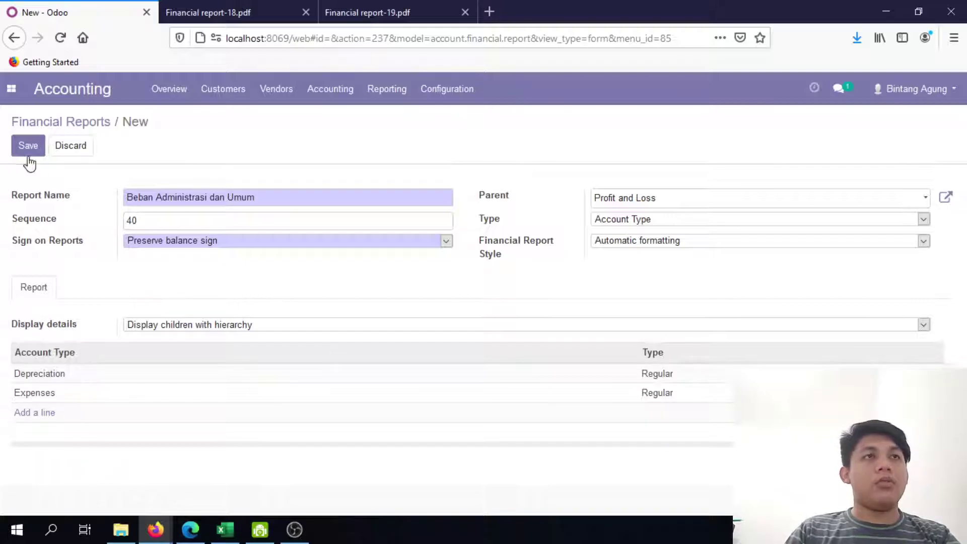
pyautogui.click(40, 146)
pyautogui.click(85, 122)
# Switch to Excel, copy the Pendapatan Lain - lain heading text from the Laba Rugi sheet, and return to Odoo
pyautogui.hotkey('alt', 'Tab')
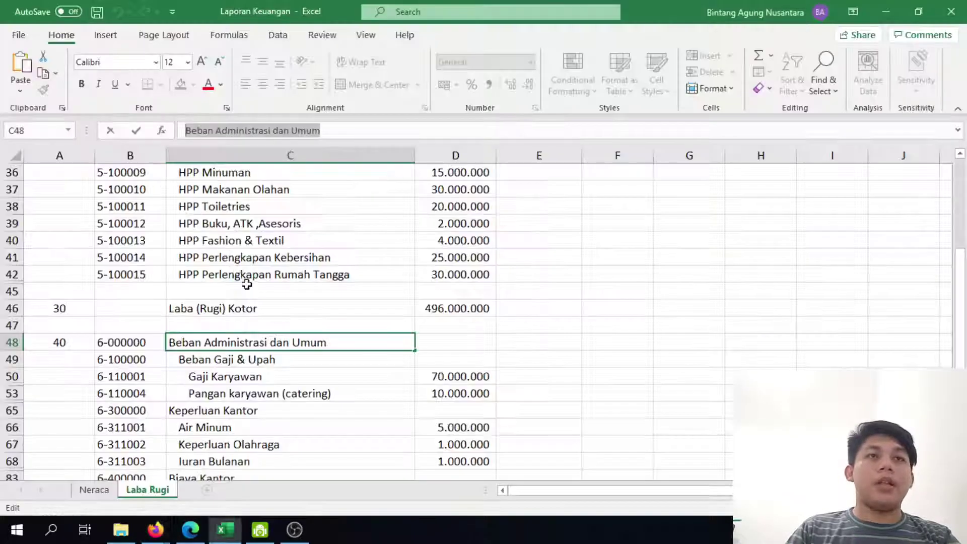
pyautogui.scroll(-5, 383, 365)
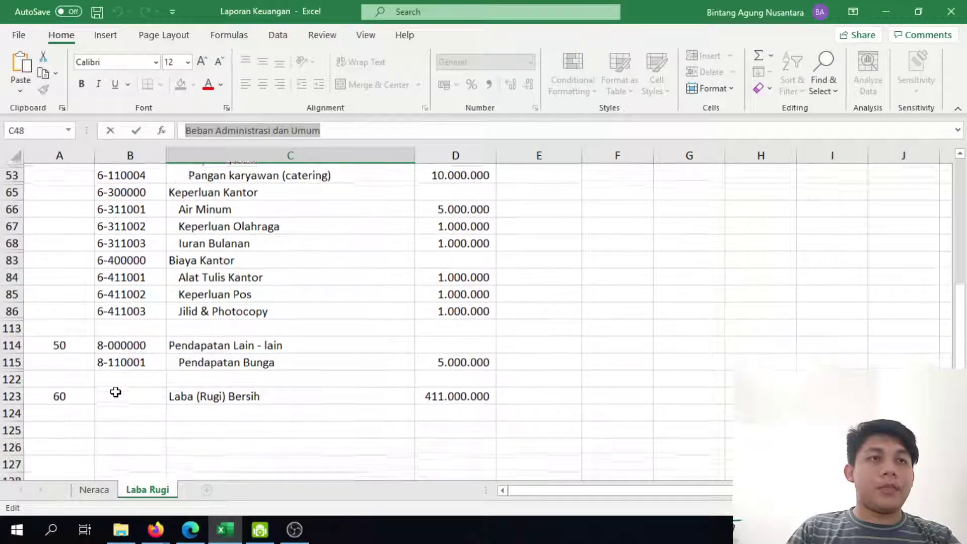
pyautogui.click(190, 342)
pyautogui.moveTo(283, 129); pyautogui.dragTo(178, 127)
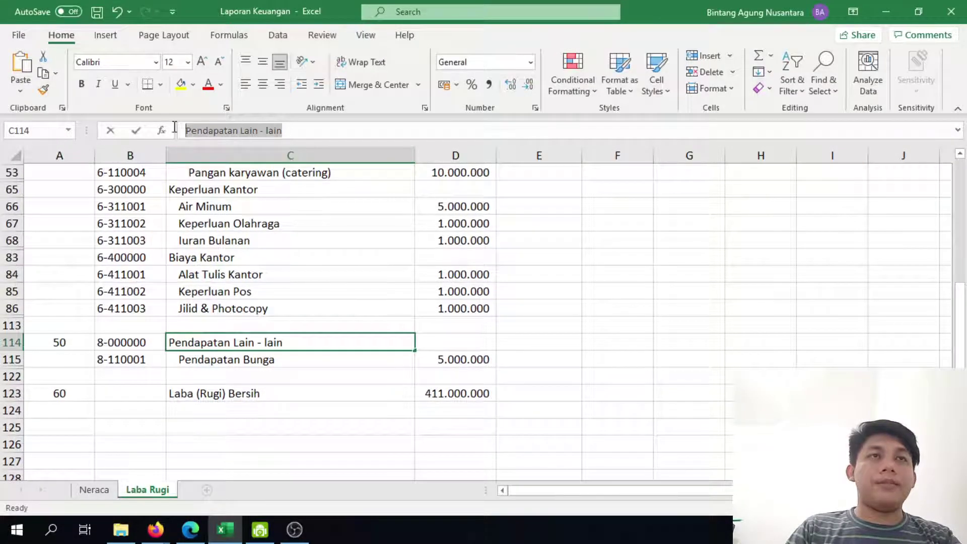
pyautogui.rightClick(190, 129)
pyautogui.click(222, 156)
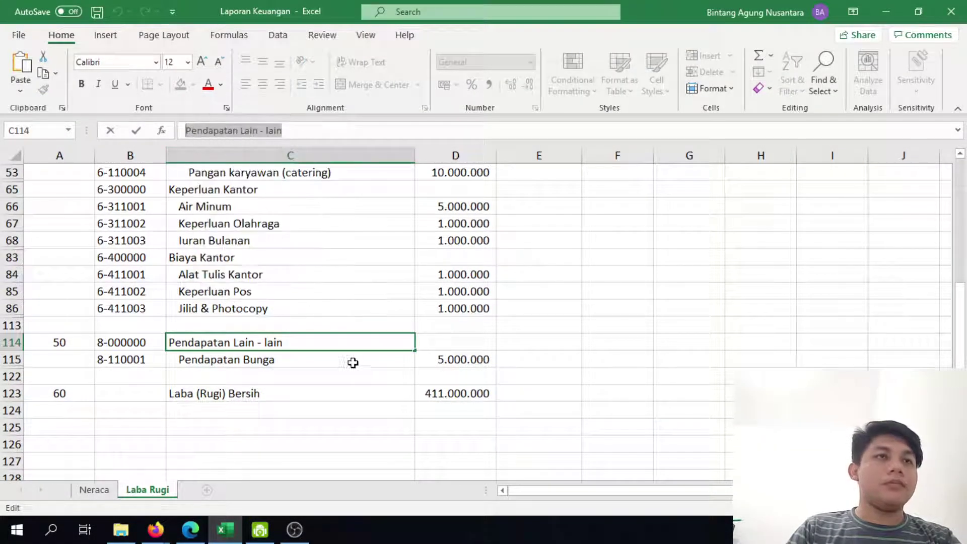
pyautogui.hotkey('alt', 'Tab')
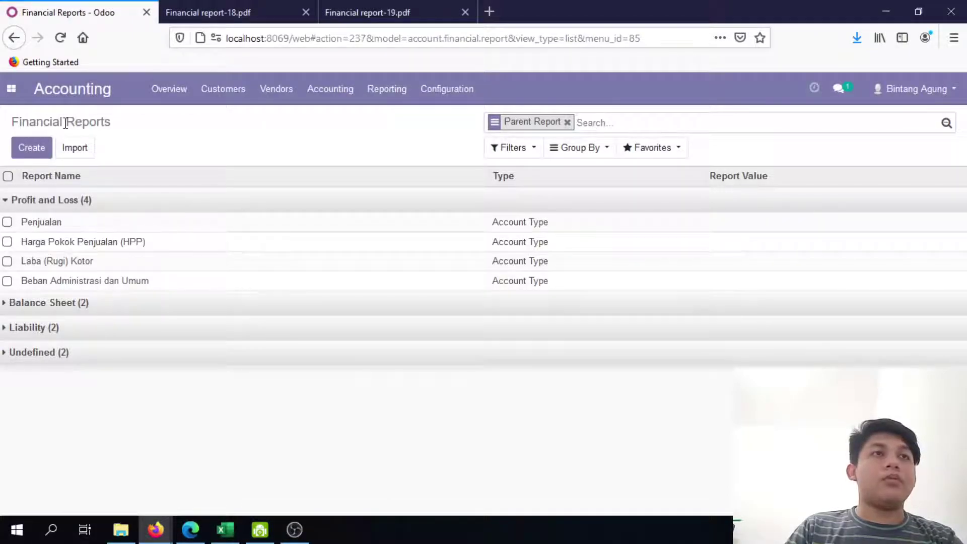
# Start the Pendapatan Lain - lain report with sequence 50, parent Profit and Loss, type Account Type and Display children with hierarchy
pyautogui.click(50, 147)
pyautogui.hotkey('ctrl', 'v')
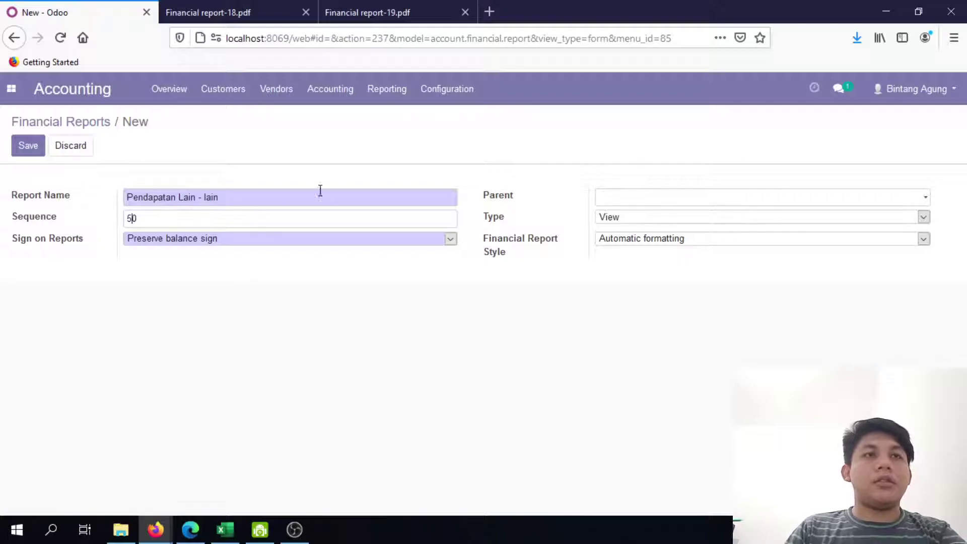
pyautogui.click(666, 218)
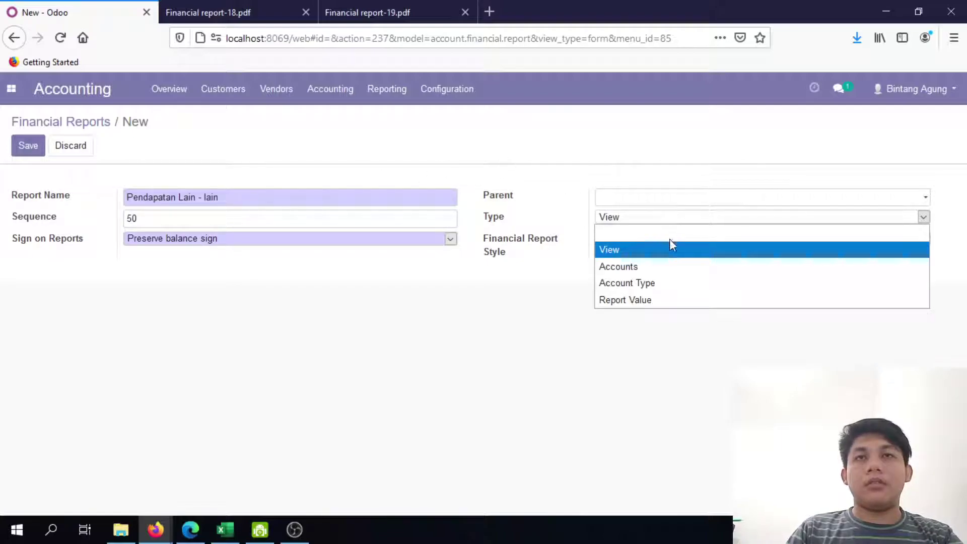
pyautogui.click(657, 283)
pyautogui.click(650, 199)
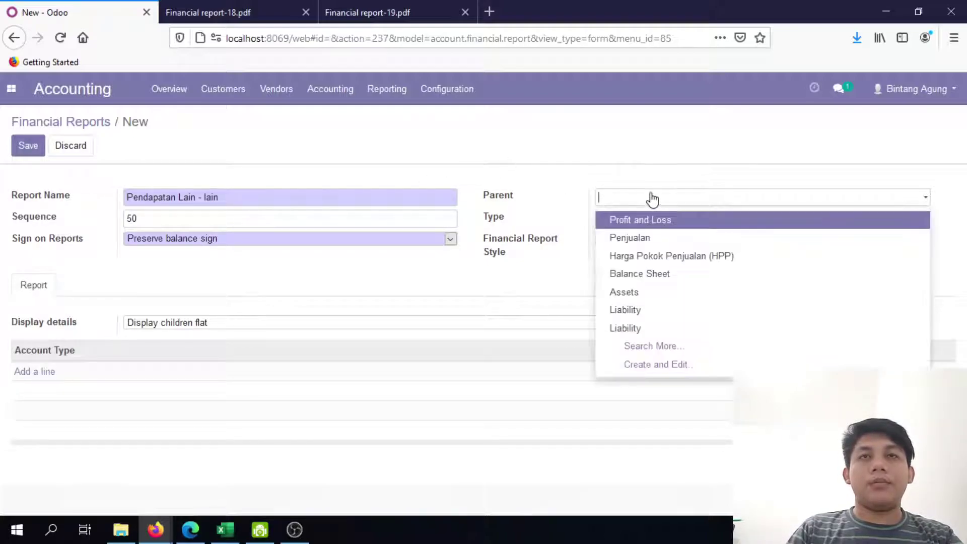
pyautogui.click(663, 221)
pyautogui.click(248, 323)
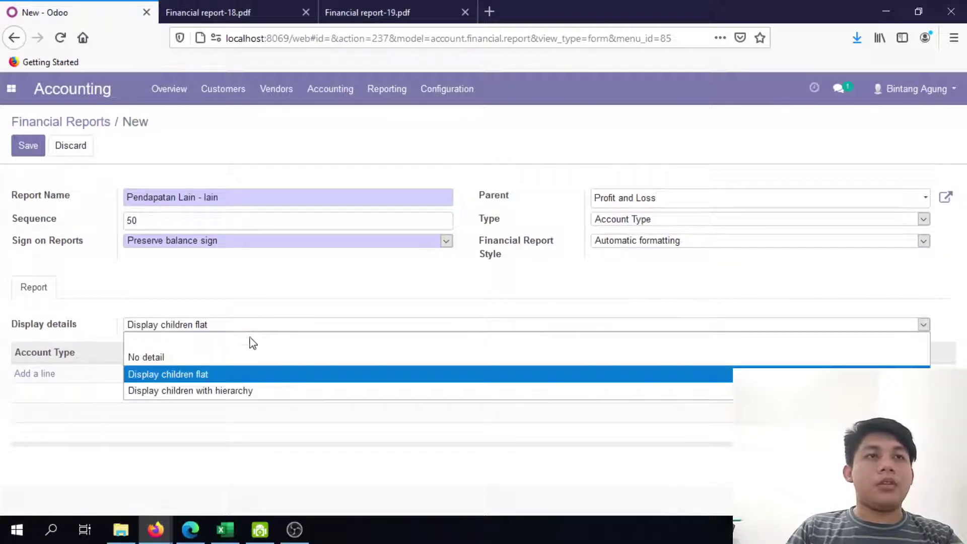
pyautogui.click(263, 392)
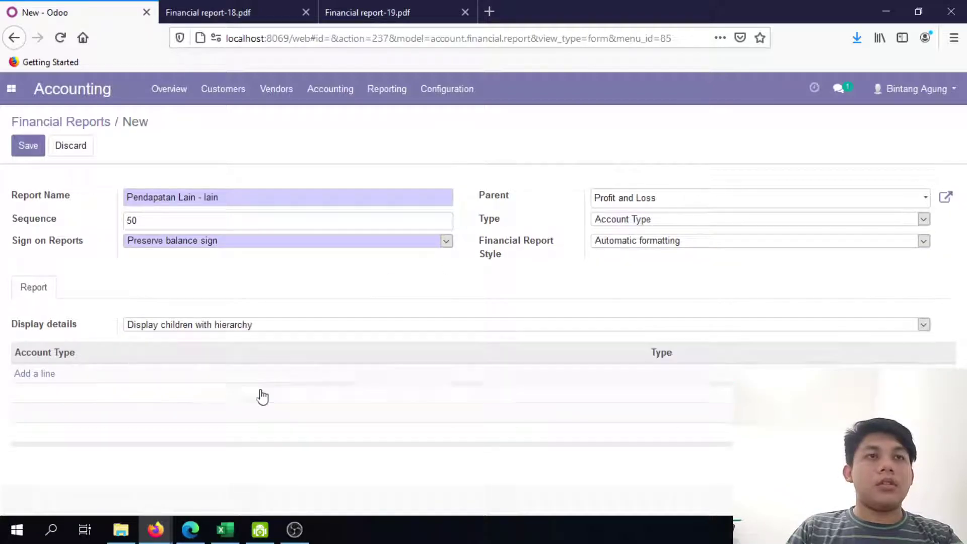
# Add the Other Income account type to Pendapatan Lain - lain, save the report, and return to the Financial Reports list
pyautogui.click(41, 374)
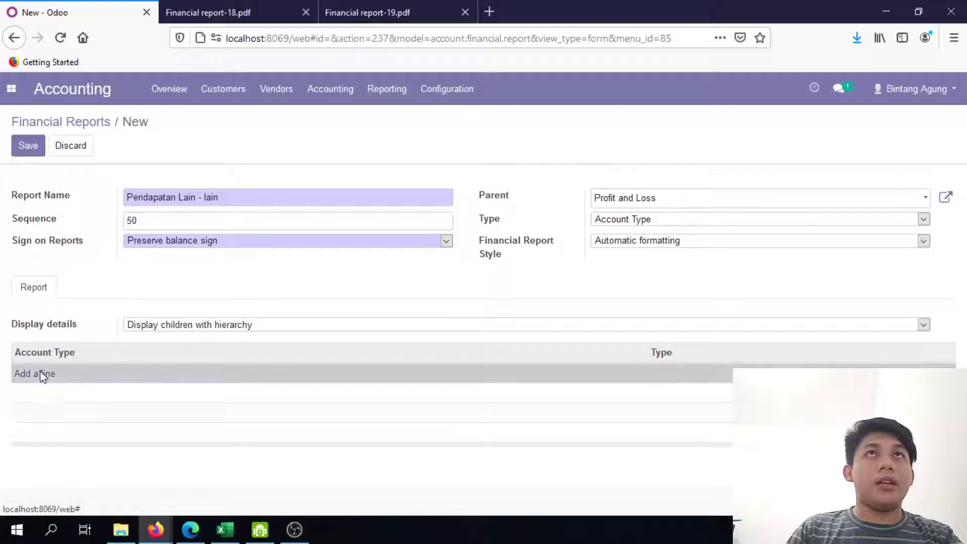
pyautogui.scroll(-3, 312, 388)
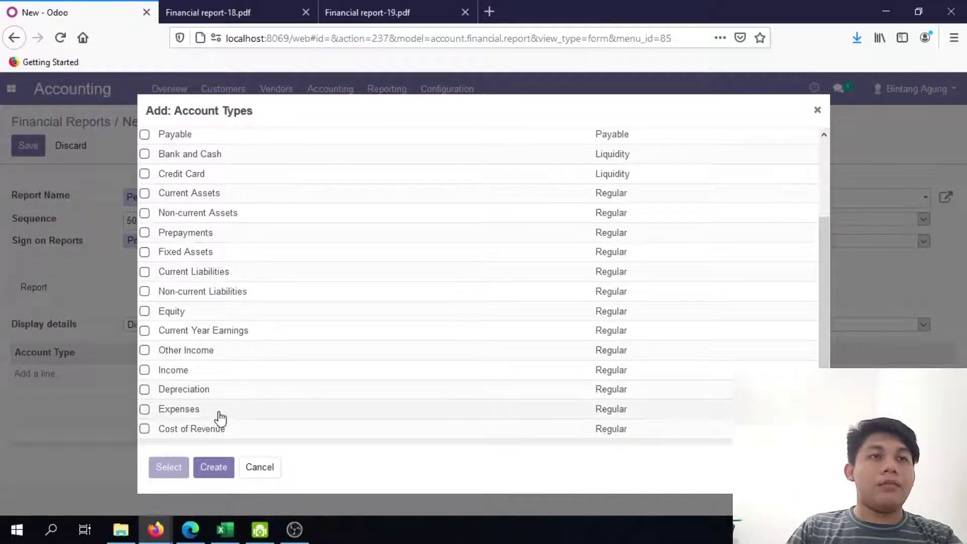
pyautogui.click(144, 350)
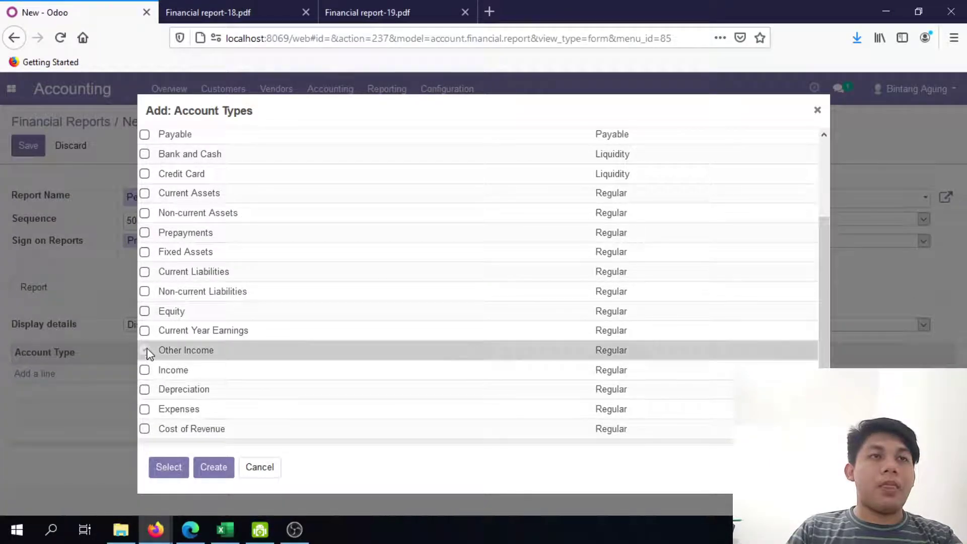
pyautogui.click(164, 467)
pyautogui.click(28, 145)
pyautogui.click(99, 122)
# Switch to Excel, copy the Laba (Rugi) Bersih heading text from the Laba Rugi sheet, and return to Odoo
pyautogui.hotkey('alt', 'Tab')
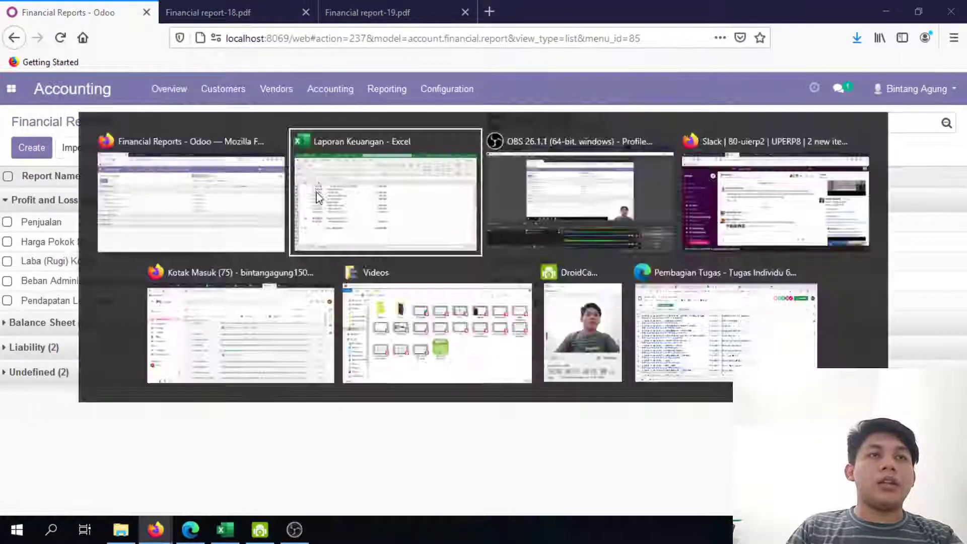
pyautogui.click(318, 194)
pyautogui.click(218, 395)
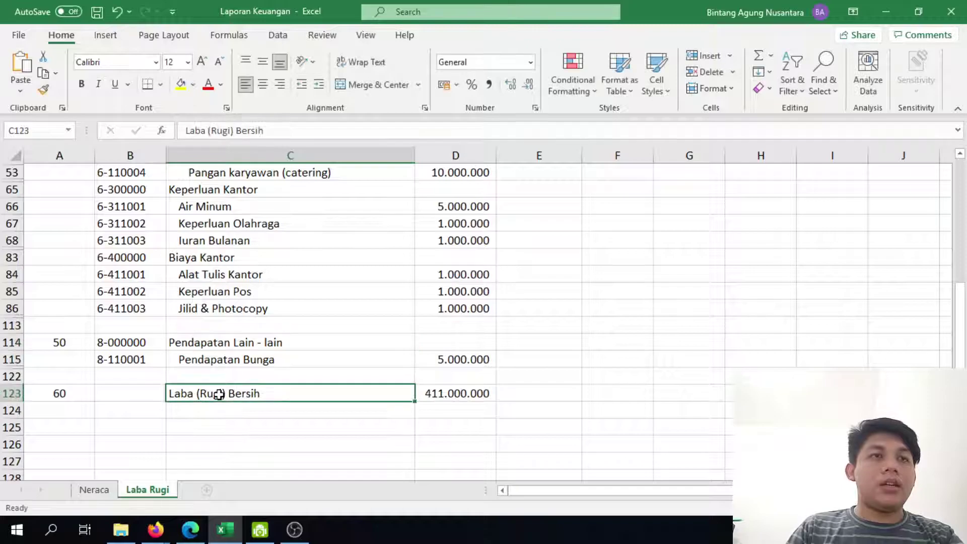
pyautogui.moveTo(268, 130); pyautogui.dragTo(182, 131)
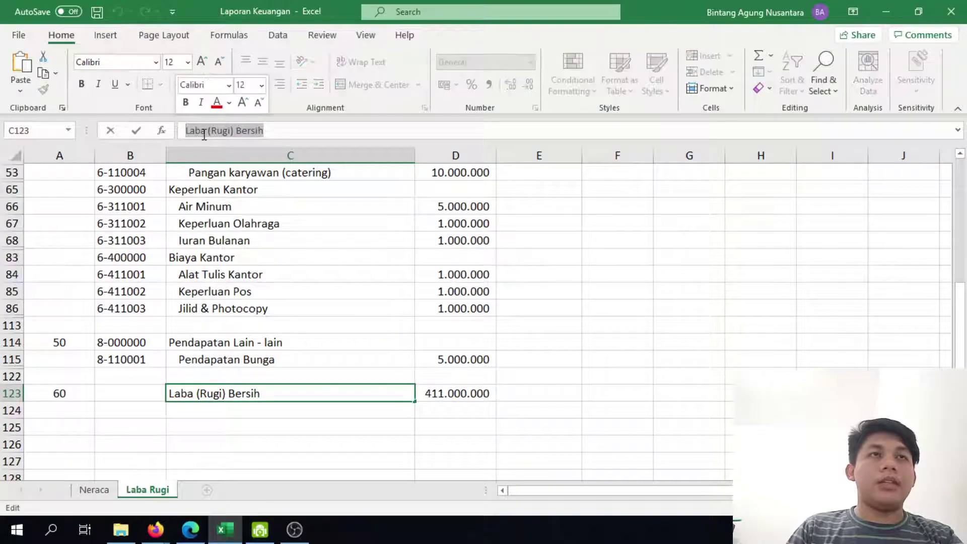
pyautogui.rightClick(203, 132)
pyautogui.click(242, 166)
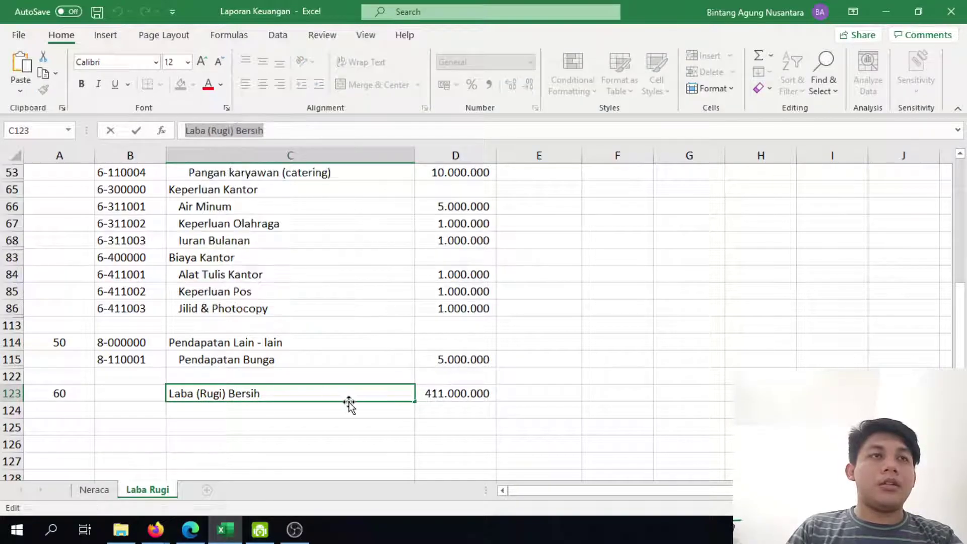
pyautogui.hotkey('alt', 'Tab')
# Start the Laba (Rugi) Bersih report with sequence 60, parent Profit and Loss, type Account Type and display details No detail
pyautogui.click(27, 147)
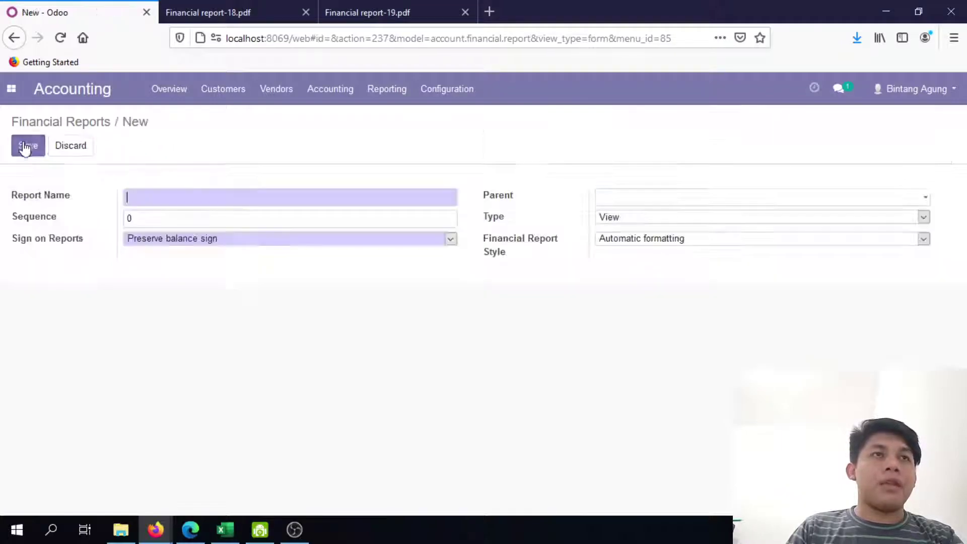
pyautogui.hotkey('ctrl', 'v')
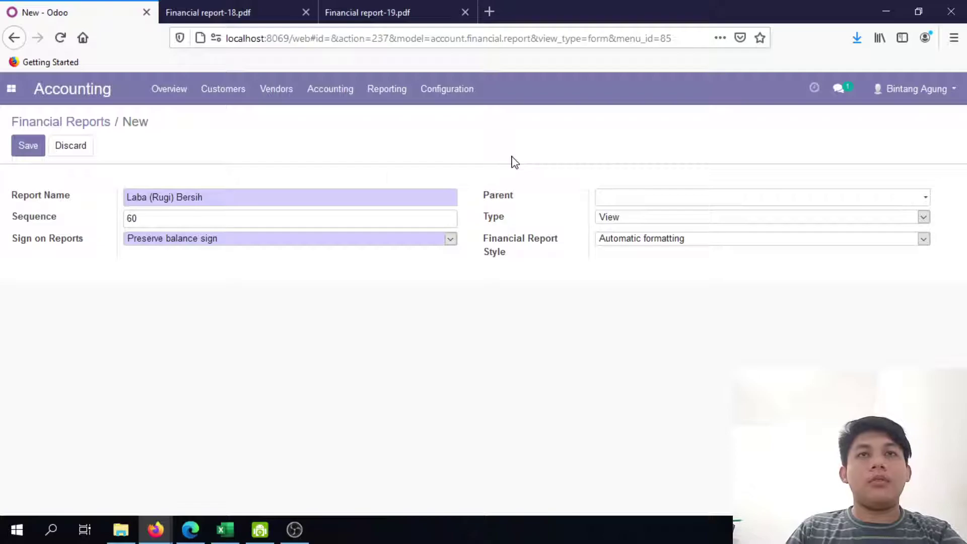
pyautogui.click(622, 202)
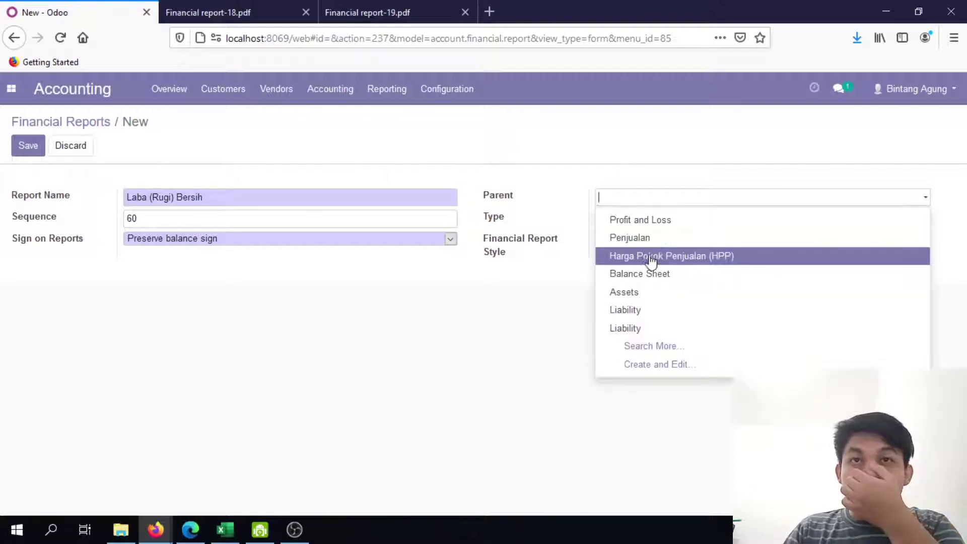
pyautogui.click(682, 222)
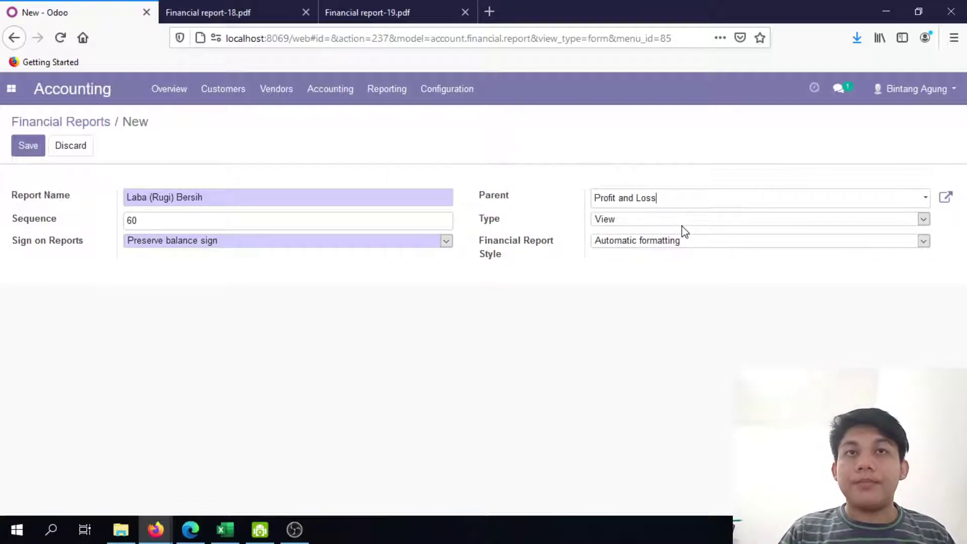
pyautogui.click(682, 220)
pyautogui.click(669, 285)
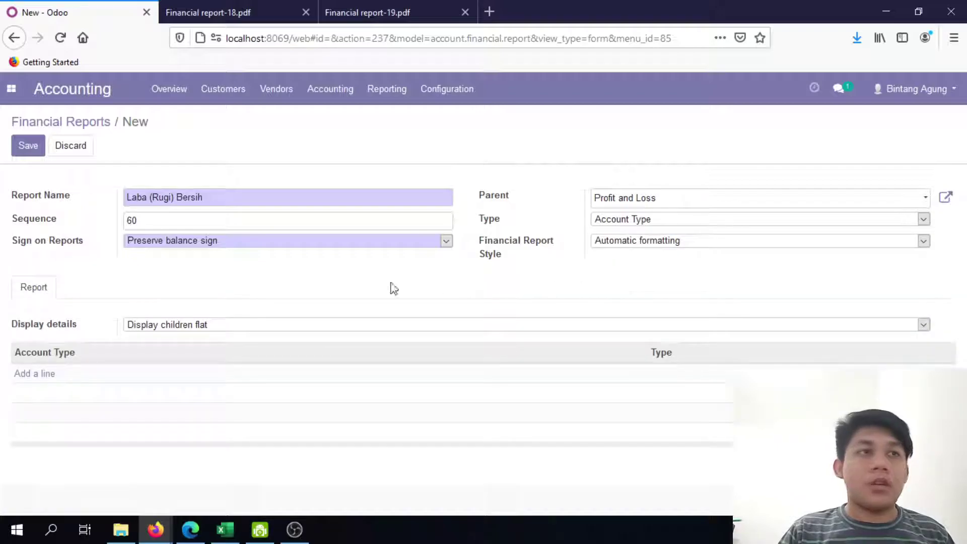
pyautogui.click(198, 332)
pyautogui.click(201, 356)
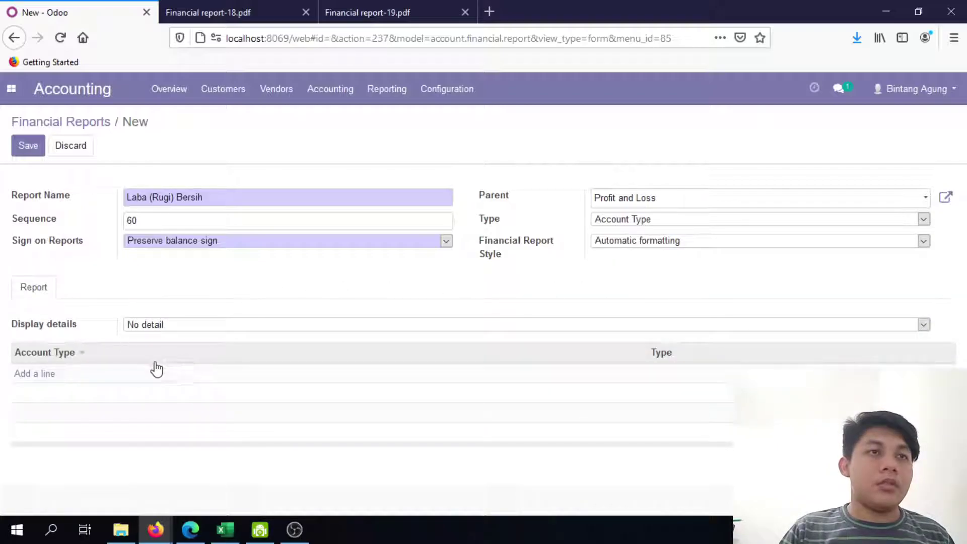
# Open the account type selection for Laba (Rugi) Bersih and check that row's amount in Excel's Laba Rugi sheet
pyautogui.click(34, 374)
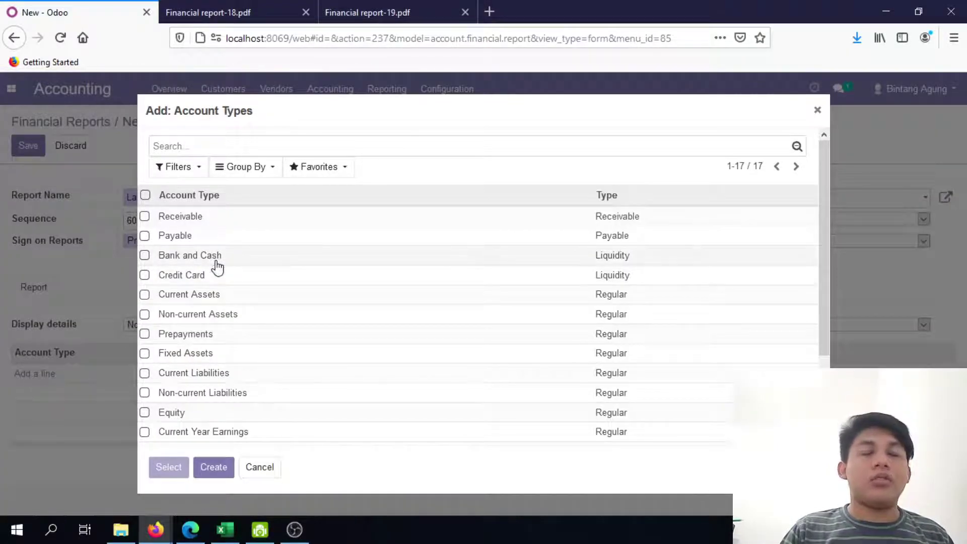
pyautogui.click(225, 529)
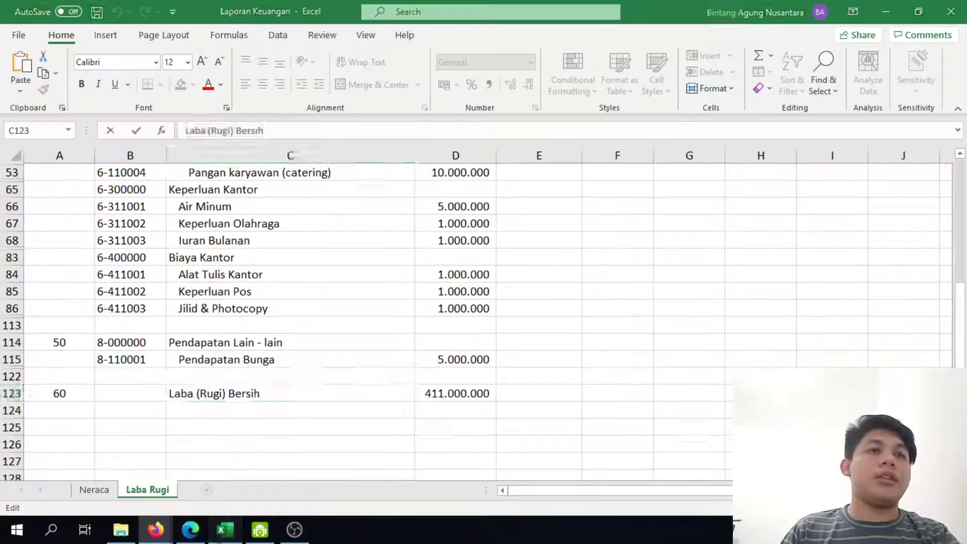
pyautogui.click(457, 393)
pyautogui.click(367, 393)
pyautogui.hotkey('alt', 'Tab')
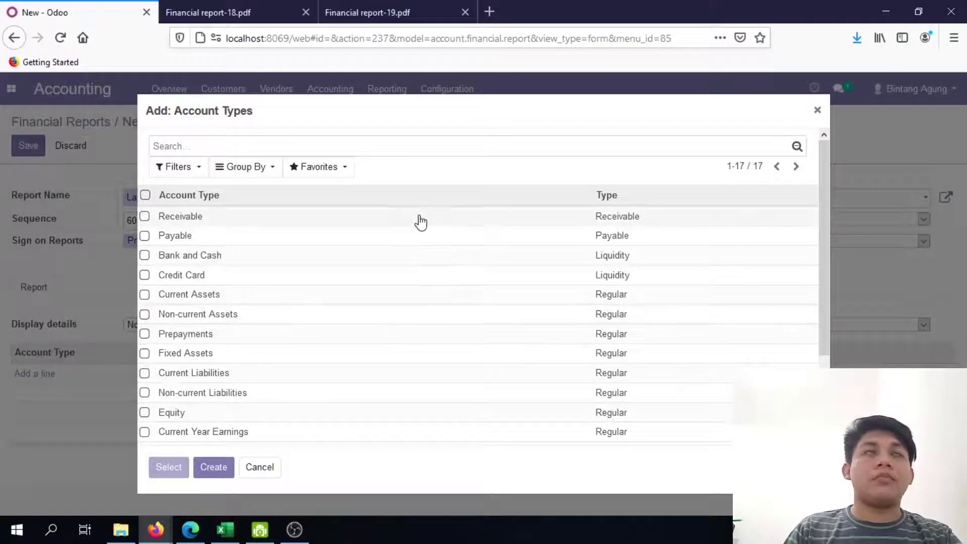
# Add Other Income, Income, Depreciation, Expenses and Cost of Revenue to Laba (Rugi) Bersih, save it, and return to the Financial Reports list
pyautogui.scroll(-2, 292, 343)
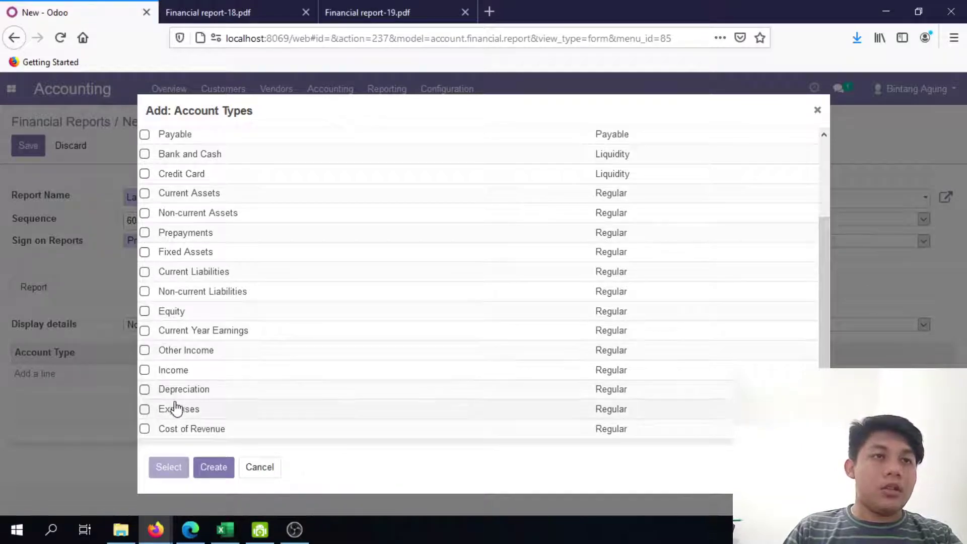
pyautogui.click(145, 370)
pyautogui.click(145, 350)
pyautogui.click(145, 389)
pyautogui.click(144, 409)
pyautogui.click(144, 429)
pyautogui.click(170, 469)
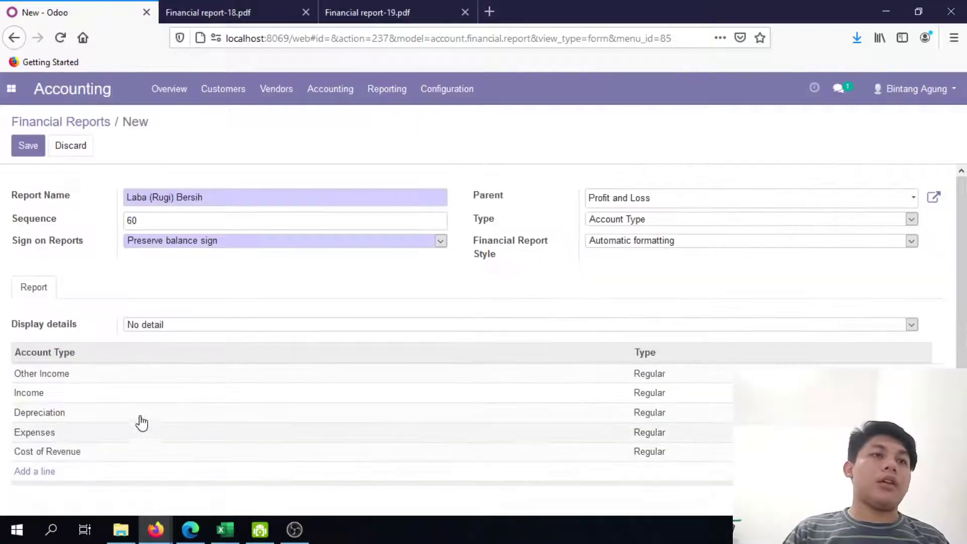
pyautogui.scroll(-1, 162, 332)
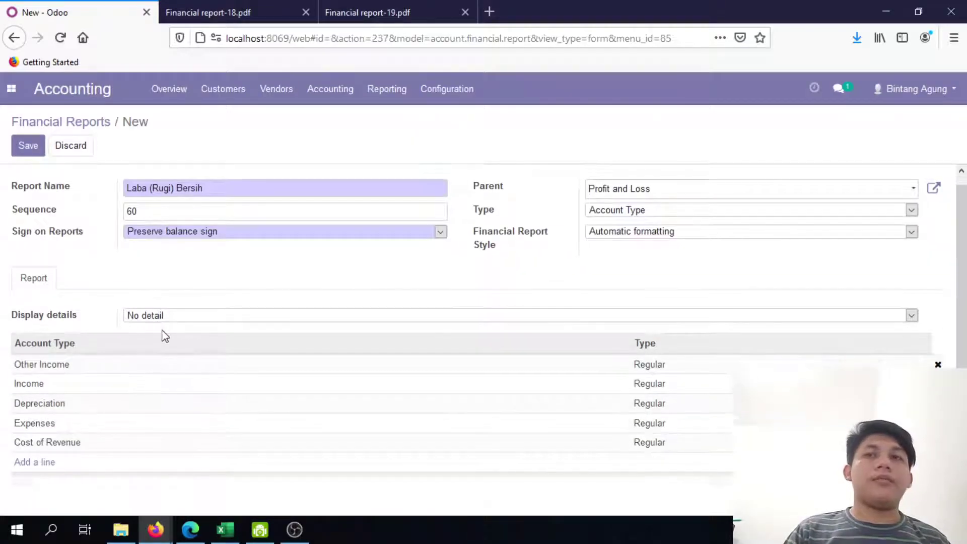
pyautogui.click(31, 145)
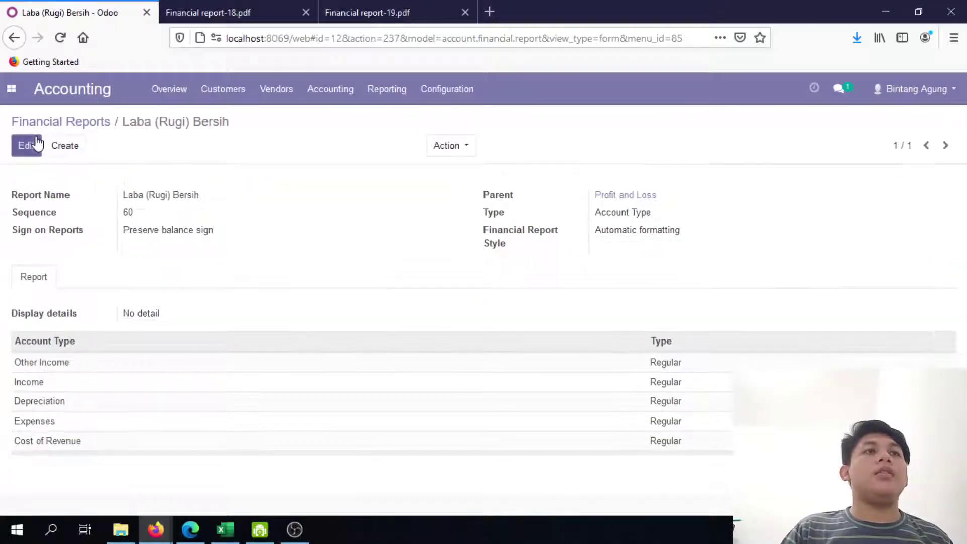
pyautogui.click(84, 129)
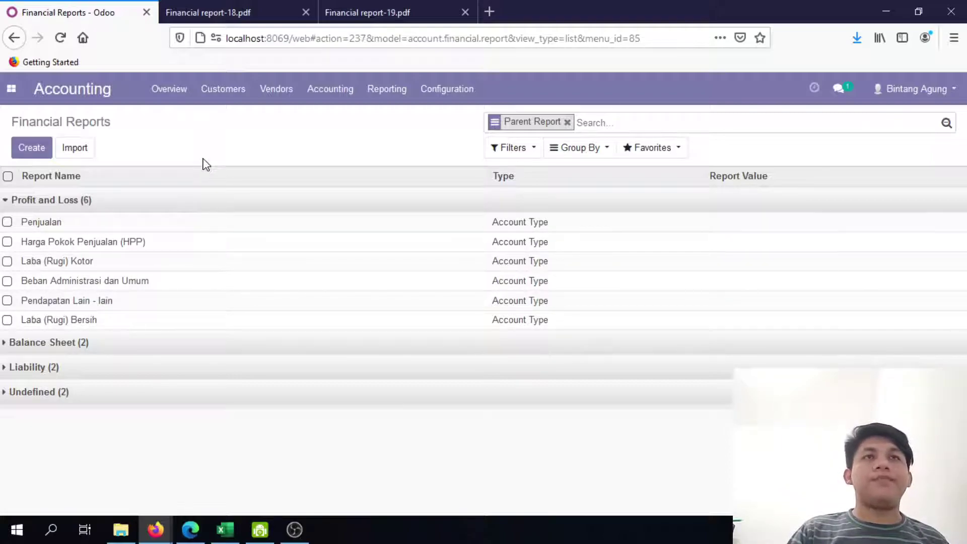
# Print the Profit and Loss report for all posted entries and open the resulting PDF with Firefox
pyautogui.click(386, 101)
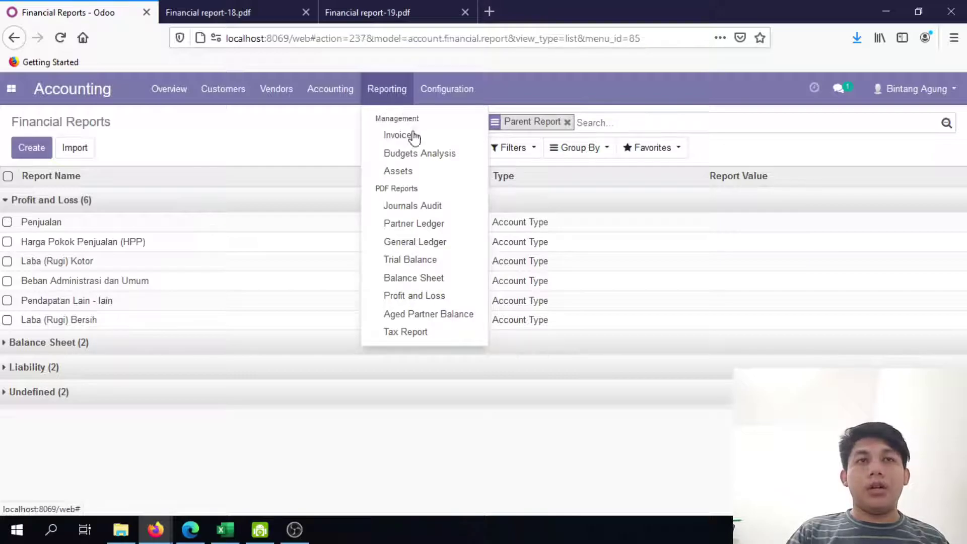
pyautogui.click(436, 299)
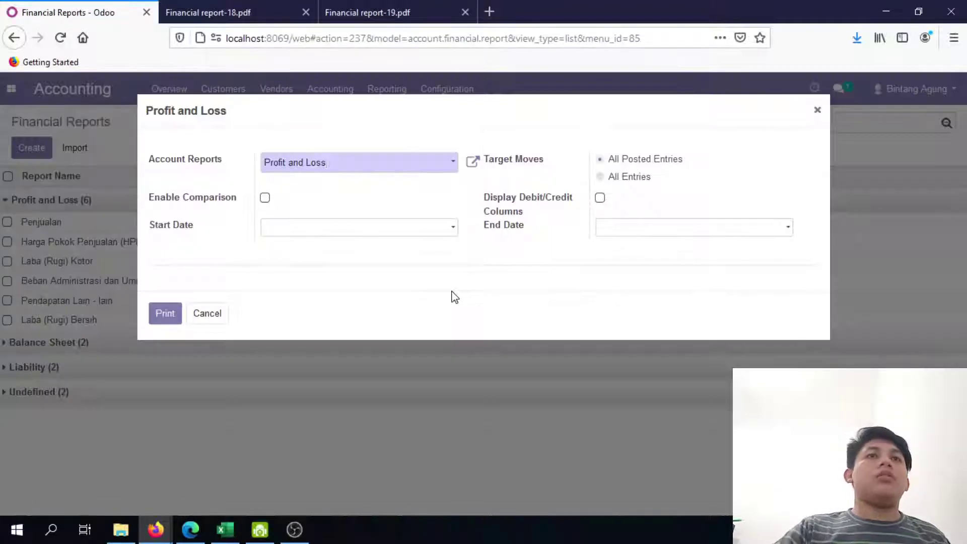
pyautogui.click(174, 311)
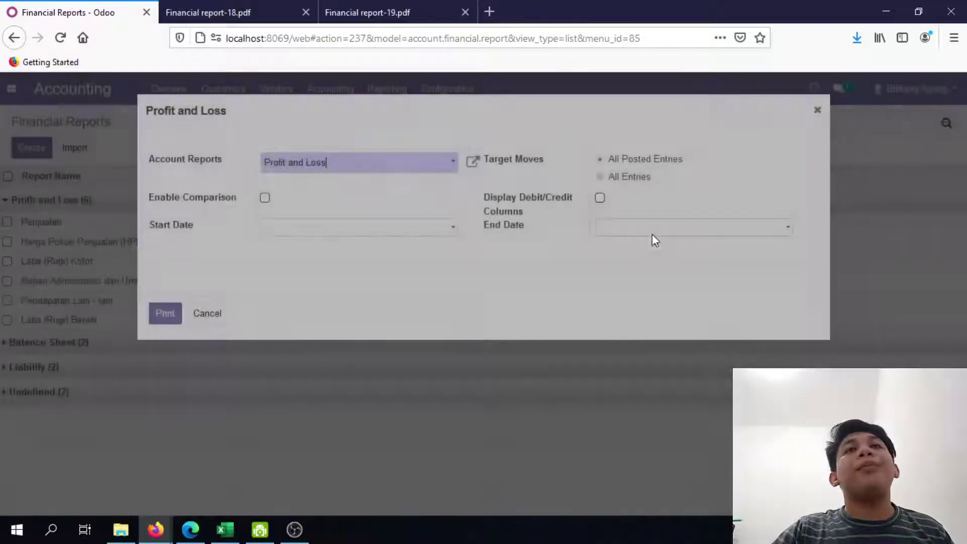
pyautogui.click(398, 265)
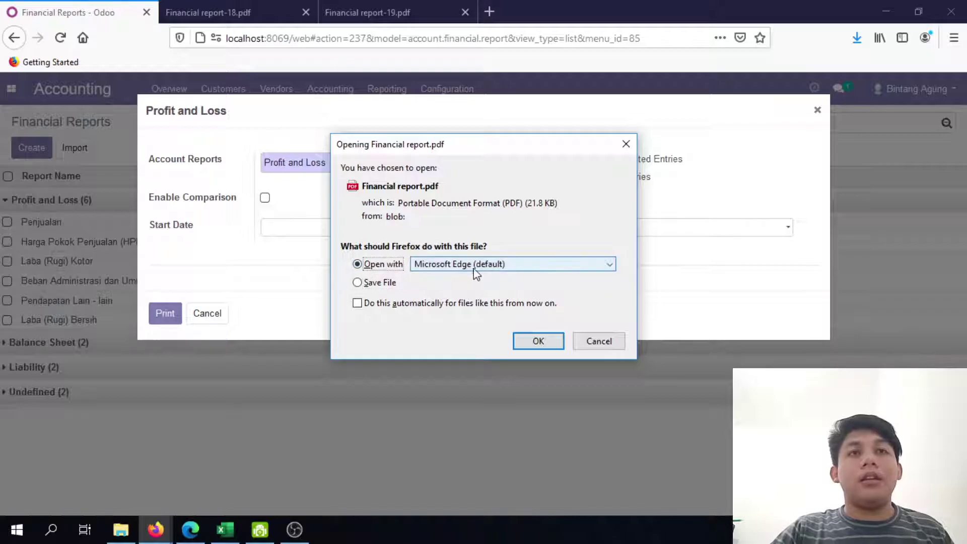
pyautogui.click(477, 273)
pyautogui.click(504, 296)
pyautogui.click(437, 296)
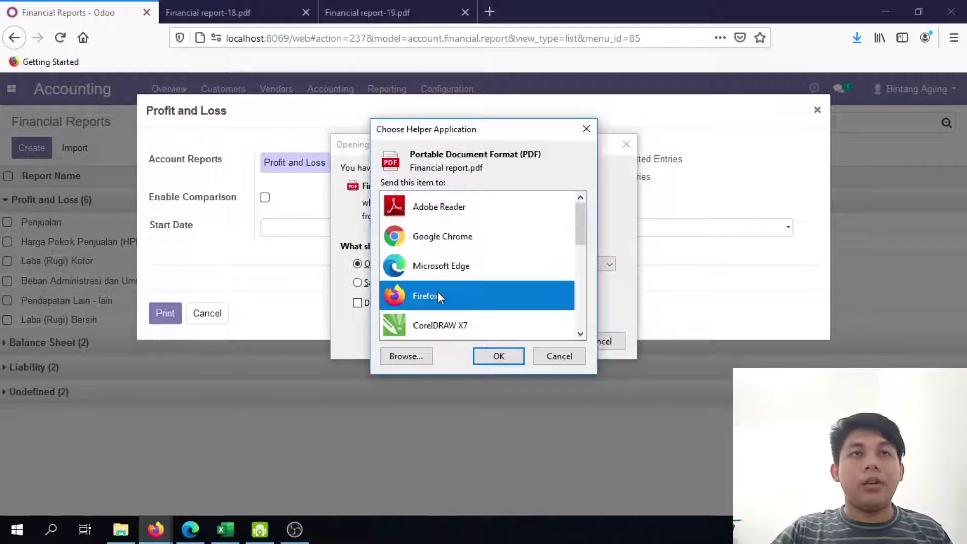
pyautogui.click(501, 352)
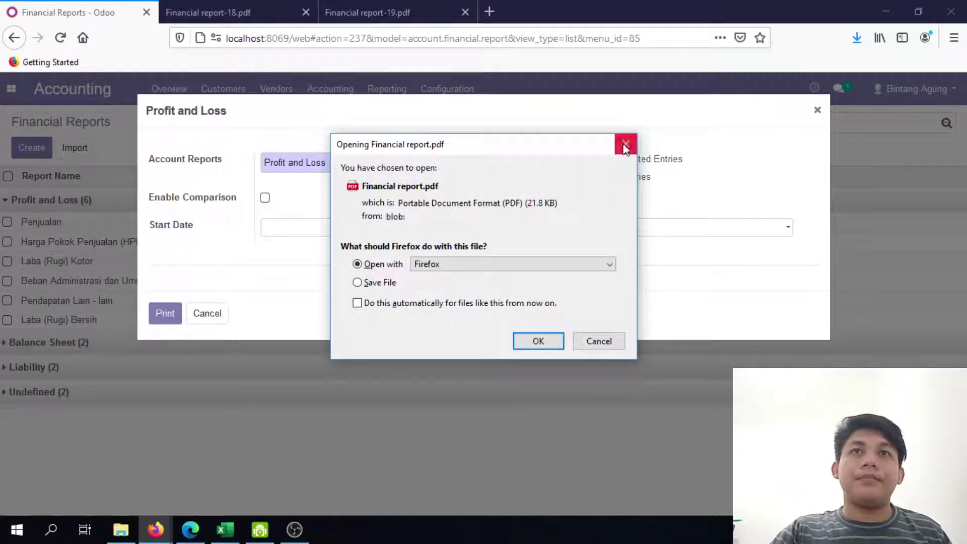
pyautogui.click(540, 342)
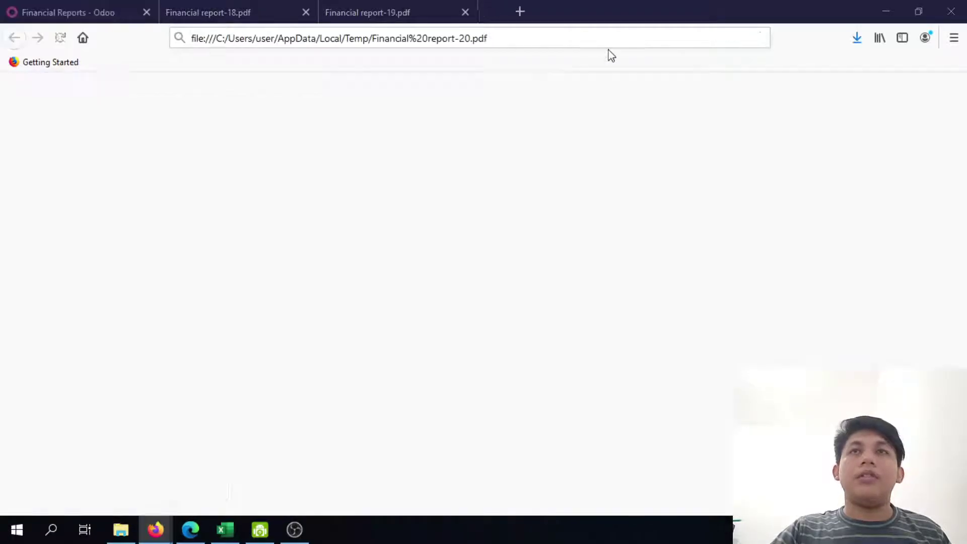
# Examine the printed Profit and Loss structure and the balances of Penjualan, Harga Pokok Penjualan (HPP) and Laba (Rugi) Kotor
pyautogui.scroll(-3, 731, 261)
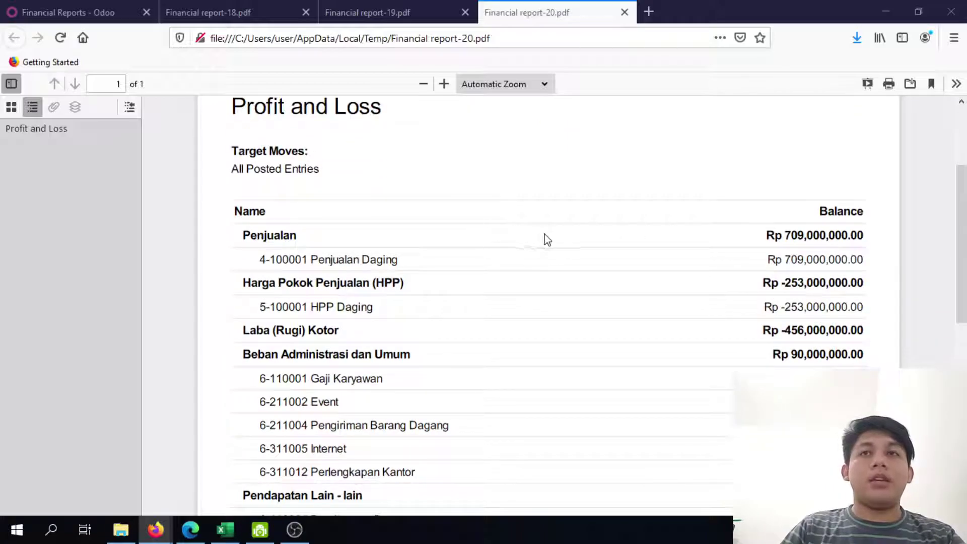
pyautogui.scroll(-2, 686, 252)
pyautogui.moveTo(785, 210); pyautogui.dragTo(239, 168)
pyautogui.click(853, 234)
pyautogui.moveTo(836, 217); pyautogui.dragTo(873, 241)
pyautogui.moveTo(785, 242); pyautogui.dragTo(851, 246)
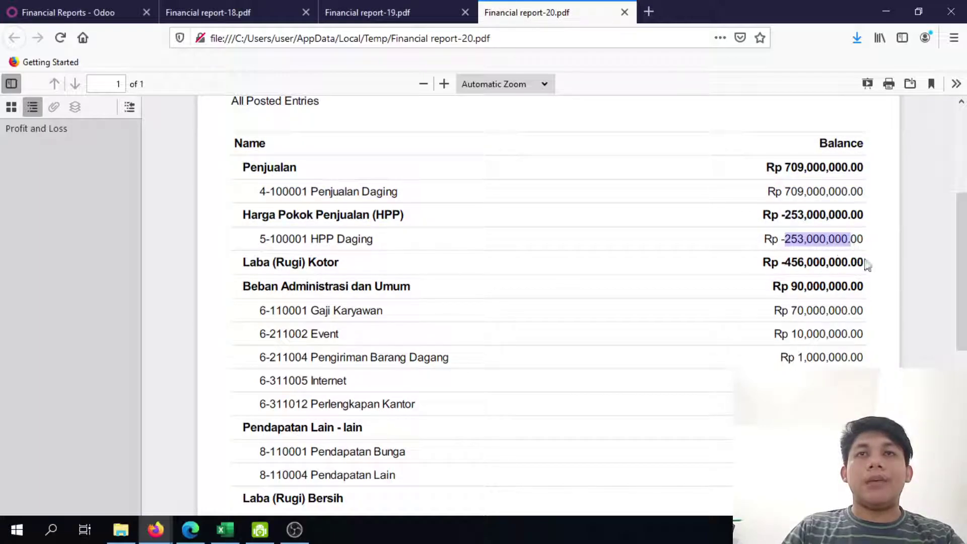
# Examine the printed Profit and Loss report from the Laba (Rugi) Kotor balance down to the Laba (Rugi) Bersih row
pyautogui.moveTo(785, 263); pyautogui.dragTo(842, 265)
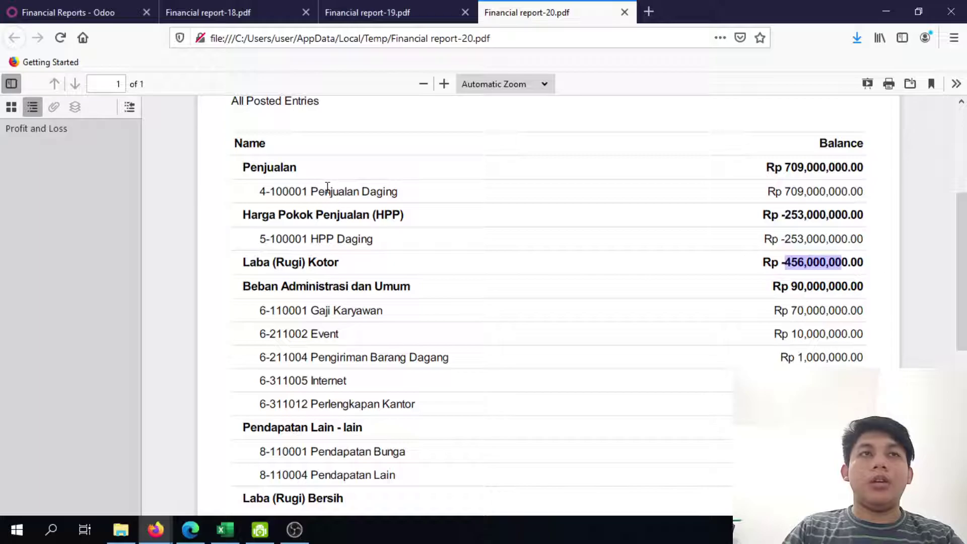
pyautogui.scroll(2, 327, 187)
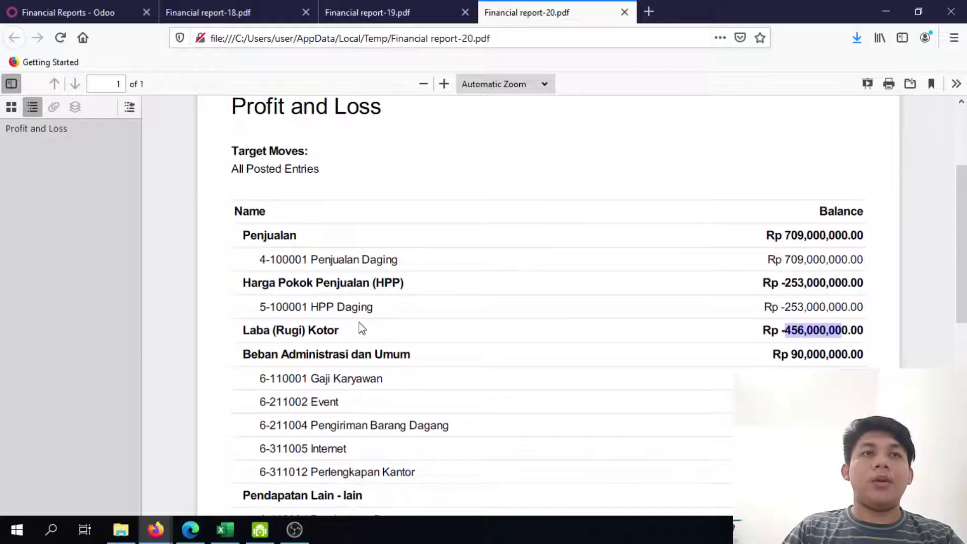
pyautogui.scroll(-4, 359, 330)
pyautogui.scroll(1, 327, 237)
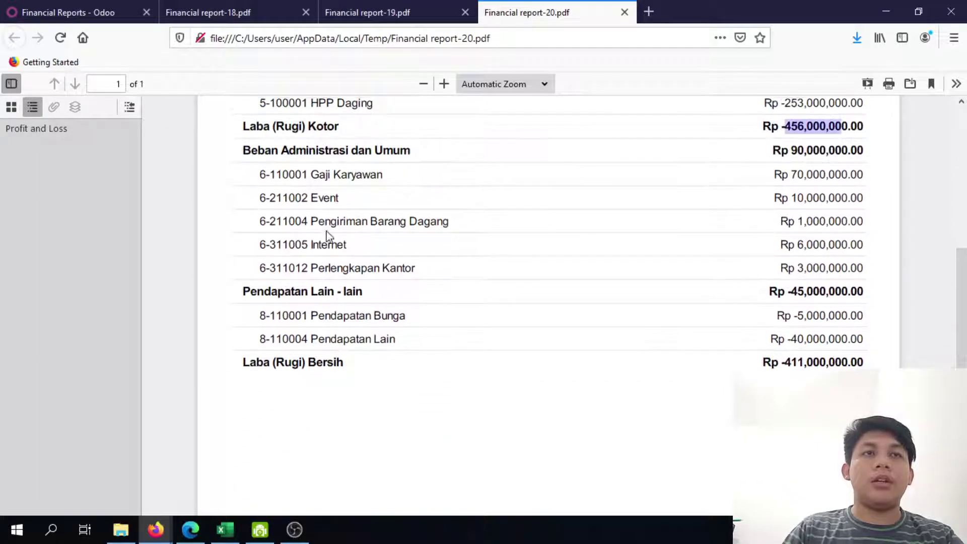
pyautogui.scroll(-4, 356, 339)
pyautogui.scroll(4, 356, 341)
# Switch to Excel and review the Laba Rugi sheet's sections from Laba (Rugi) Bersih up to Penjualan for comparison with the printout
pyautogui.hotkey('alt', 'Tab')
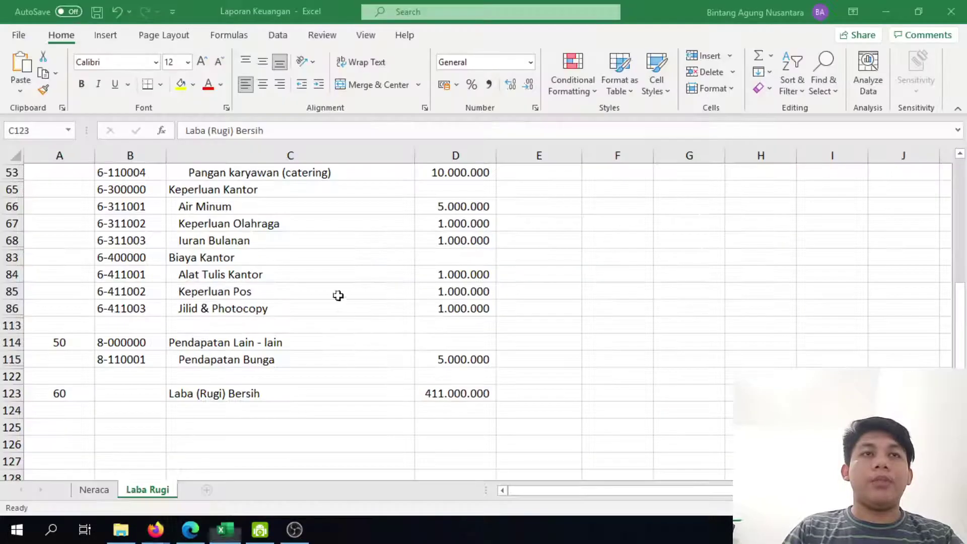
pyautogui.click(263, 440)
pyautogui.scroll(4, 95, 410)
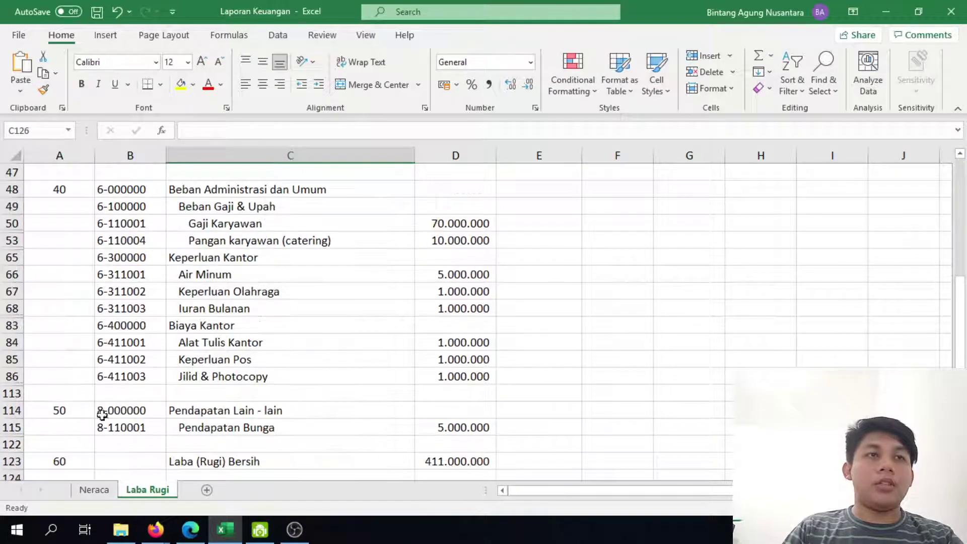
pyautogui.scroll(12, 255, 374)
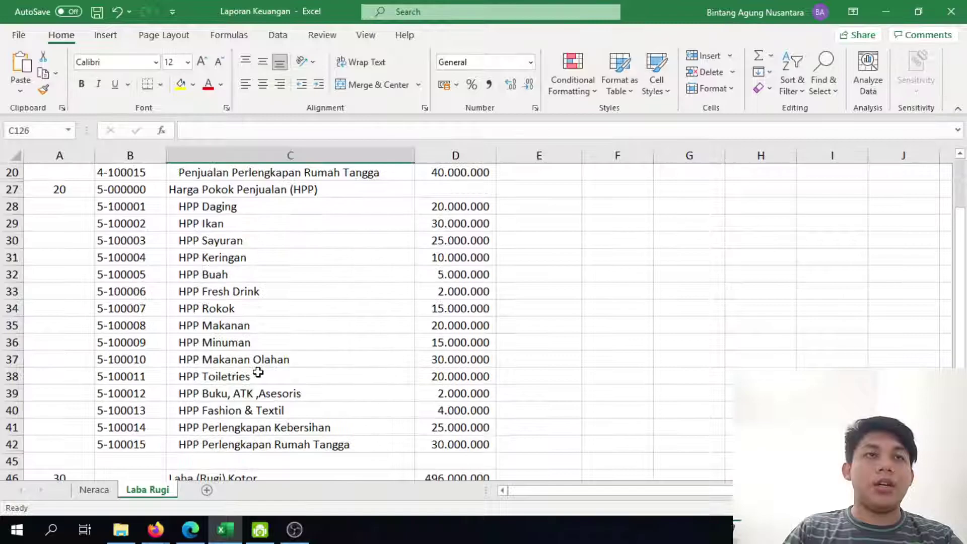
pyautogui.scroll(-10, 258, 372)
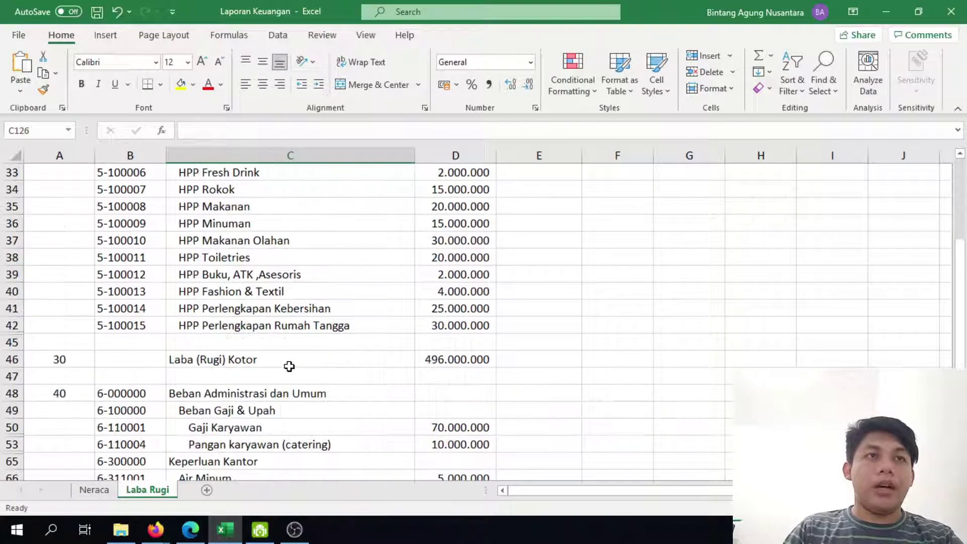
pyautogui.scroll(11, 287, 367)
# Return to the PDF in Firefox and examine the balance signs of Harga Pokok Penjualan (HPP), Laba (Rugi) Kotor and Pendapatan Lain - lain
pyautogui.hotkey('alt', 'Tab')
pyautogui.click(390, 453)
pyautogui.scroll(4, 406, 427)
pyautogui.scroll(-5, 330, 297)
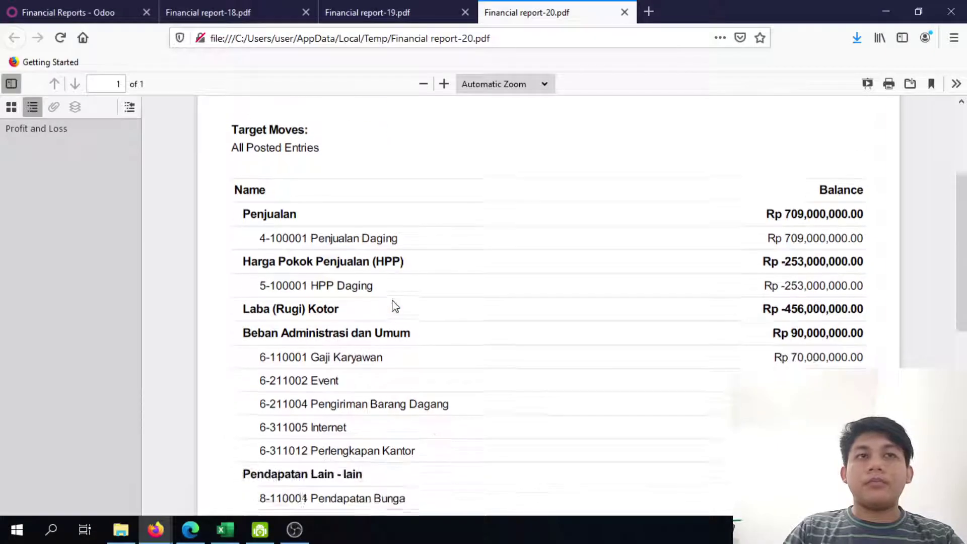
pyautogui.scroll(4, 390, 302)
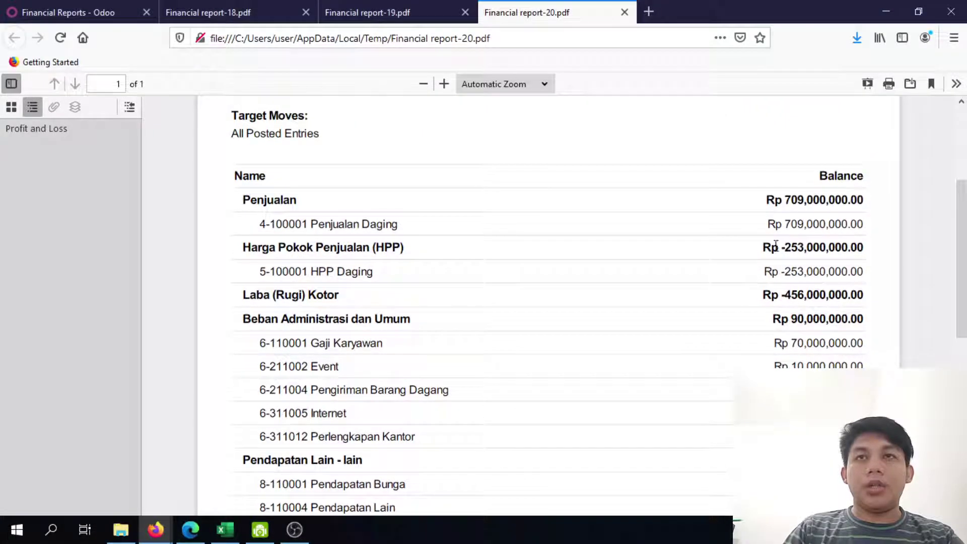
pyautogui.moveTo(776, 245); pyautogui.dragTo(815, 246)
pyautogui.moveTo(766, 297); pyautogui.dragTo(851, 297)
pyautogui.scroll(-3, 789, 363)
pyautogui.moveTo(781, 324); pyautogui.dragTo(822, 326)
pyautogui.click(821, 327)
# Switch to Excel and check how amounts are signed throughout the Laba Rugi sheet, from Penjualan Daging to Laba (Rugi) Bersih
pyautogui.hotkey('alt', 'Tab')
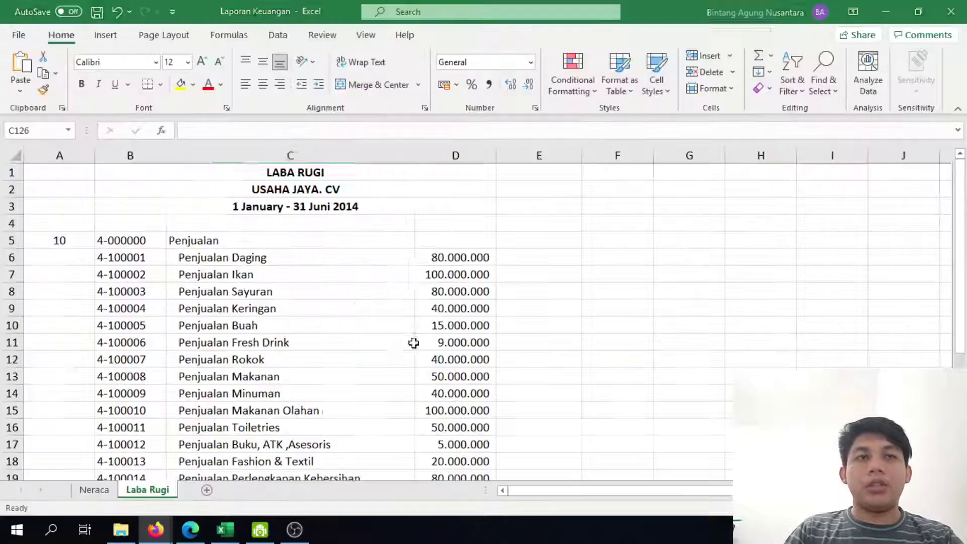
pyautogui.scroll(-10, 460, 287)
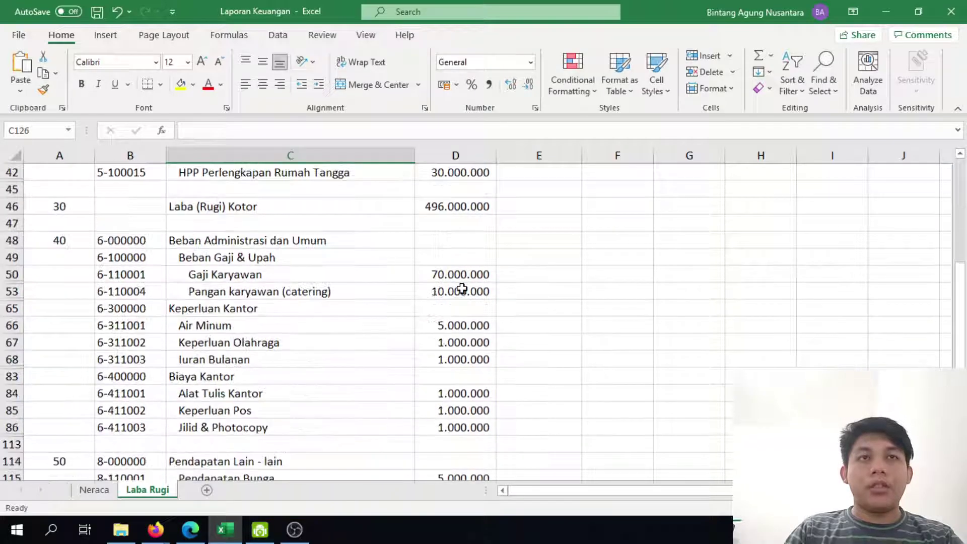
pyautogui.scroll(-4, 460, 287)
pyautogui.click(455, 391)
pyautogui.scroll(3, 350, 325)
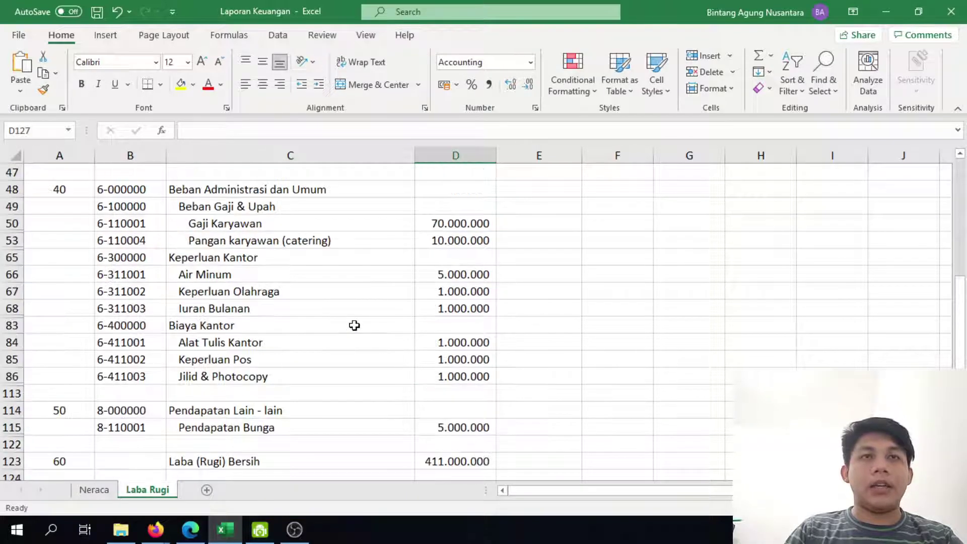
pyautogui.scroll(15, 355, 325)
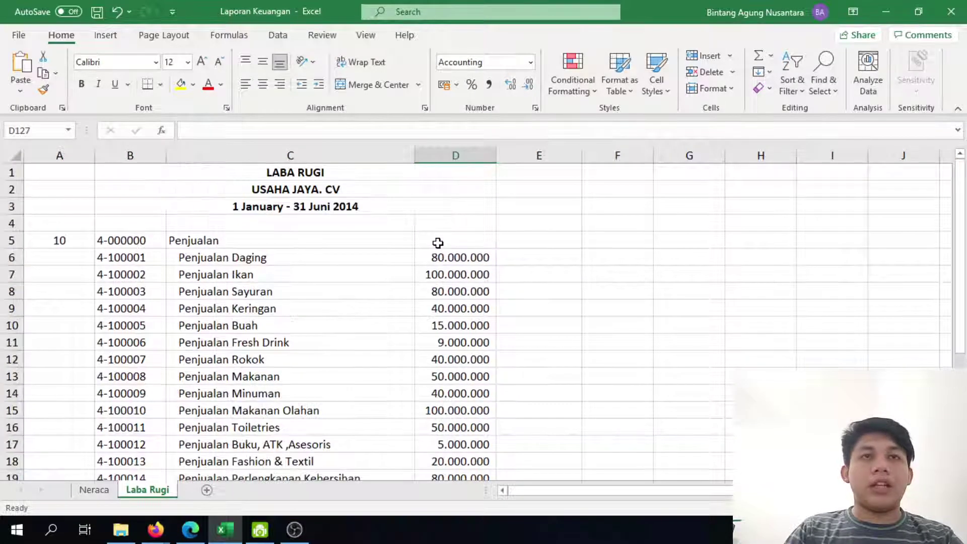
pyautogui.click(399, 256)
pyautogui.click(443, 256)
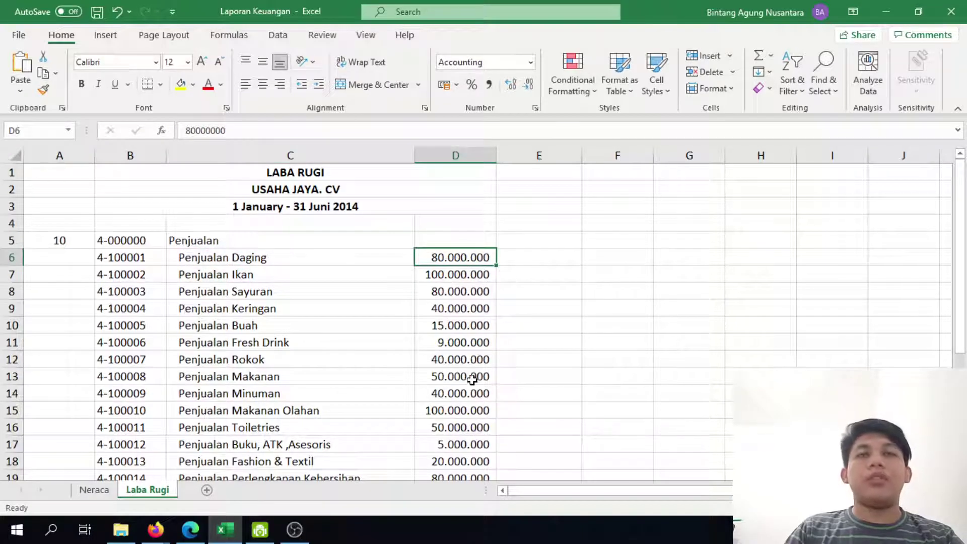
pyautogui.scroll(-16, 475, 376)
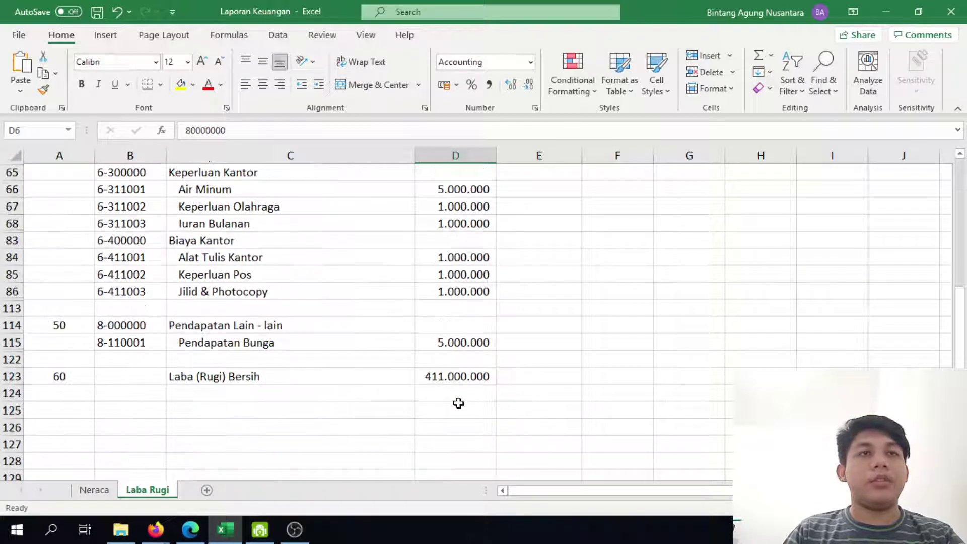
pyautogui.scroll(1, 456, 386)
# Switch back to Firefox and review the printed Profit and Loss report from its heading to the last row
pyautogui.hotkey('alt', 'Tab')
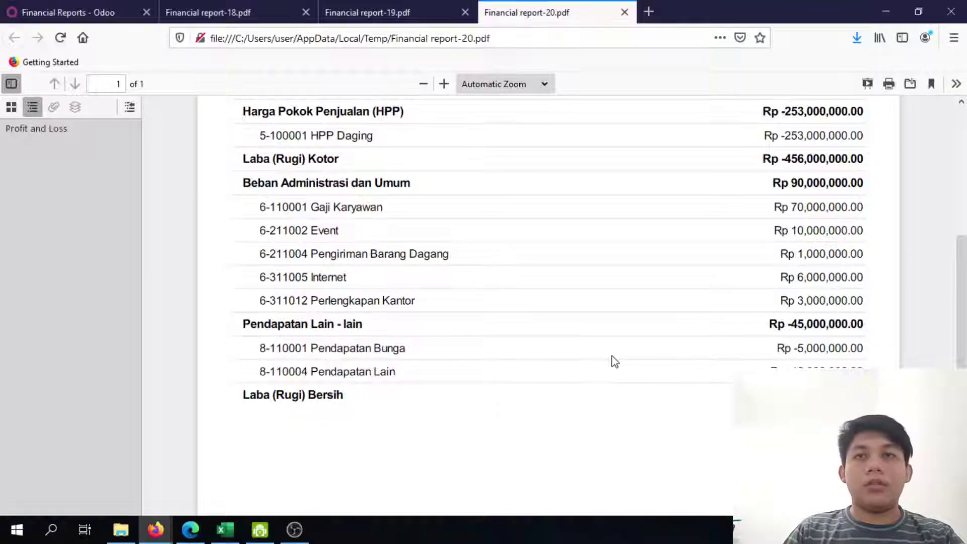
pyautogui.scroll(6, 405, 369)
pyautogui.scroll(-6, 410, 369)
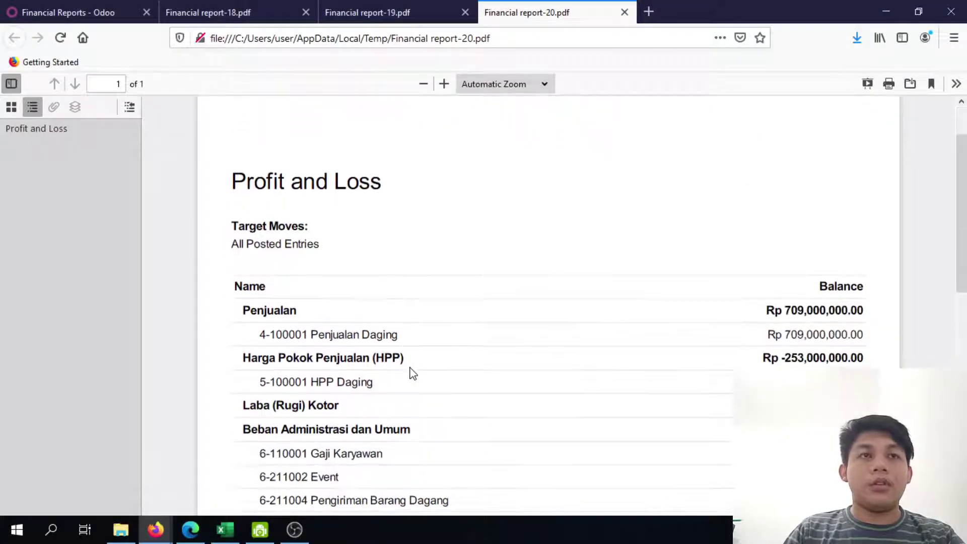
pyautogui.scroll(1, 410, 368)
pyautogui.scroll(1, 413, 374)
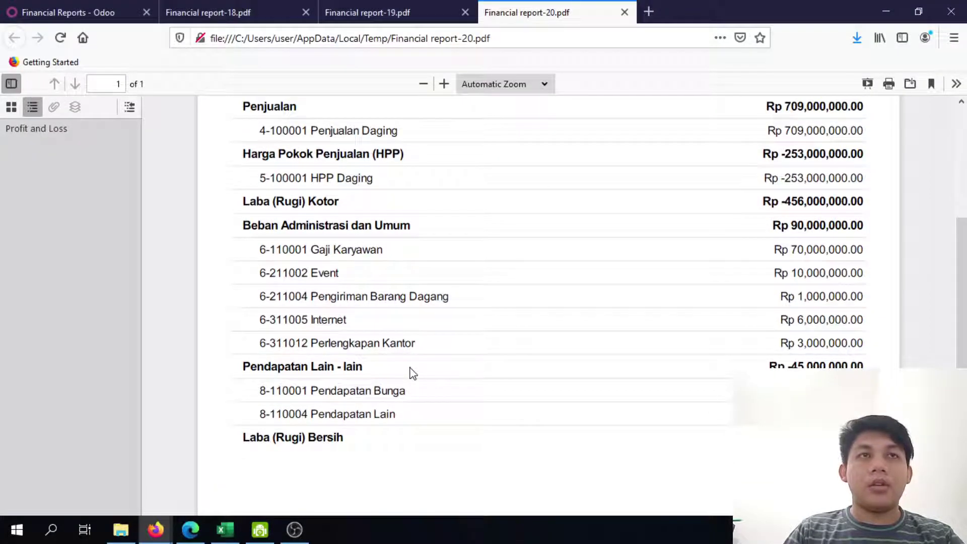
# Switch to Excel and inspect the code, name and amount cells of the Laba (Rugi) Kotor row on the Laba Rugi sheet
pyautogui.hotkey('alt', 'Tab')
pyautogui.scroll(5, 347, 352)
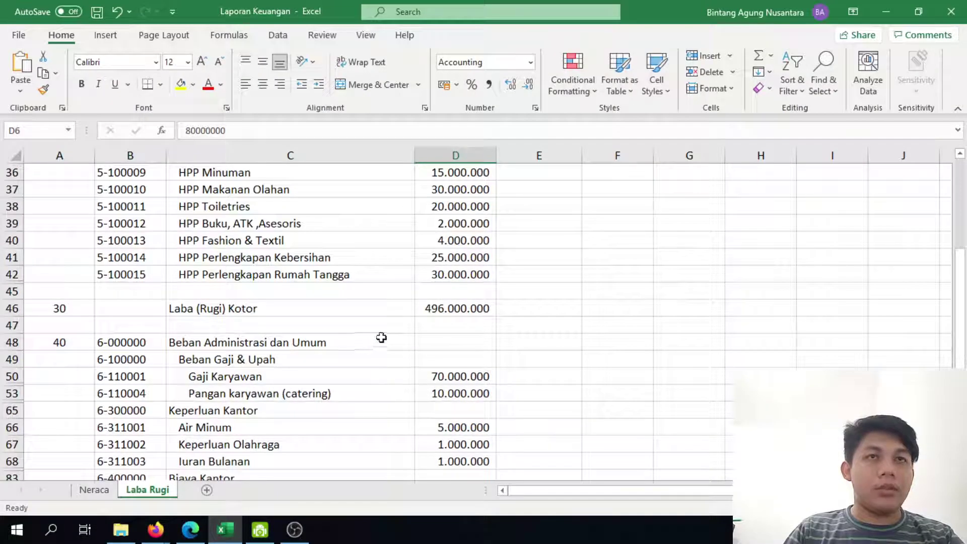
pyautogui.click(433, 308)
pyautogui.click(134, 308)
pyautogui.click(377, 308)
pyautogui.click(424, 308)
# Return to the PDF in Firefox and check how the Laba (Rugi) Kotor and Laba (Rugi) Bersih rows are presented
pyautogui.hotkey('alt', 'Tab')
pyautogui.moveTo(257, 203); pyautogui.dragTo(322, 202)
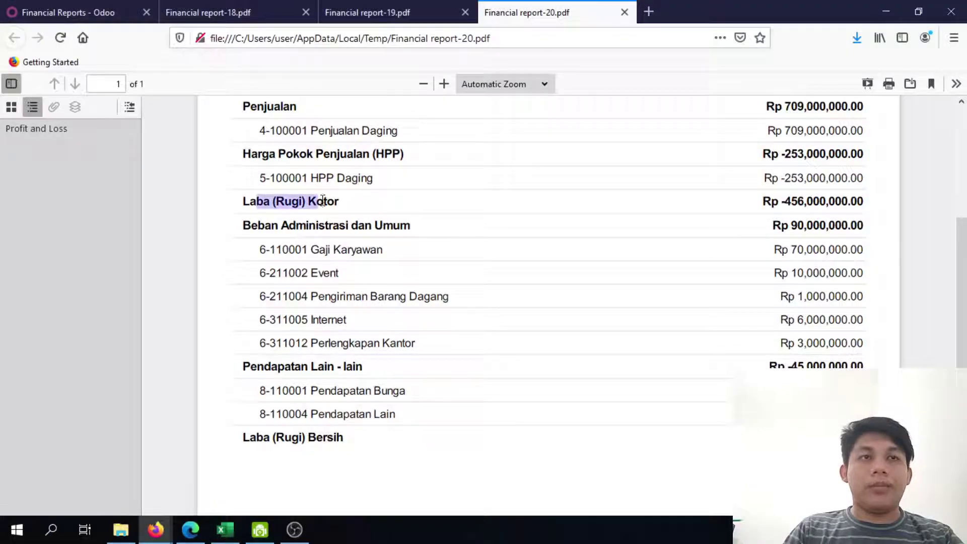
pyautogui.moveTo(260, 438); pyautogui.dragTo(319, 439)
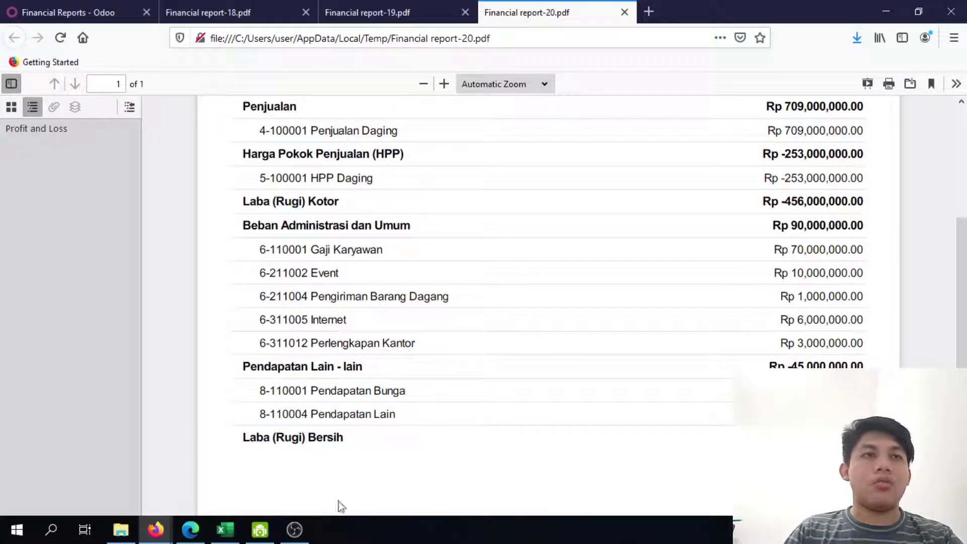
pyautogui.scroll(5, 432, 326)
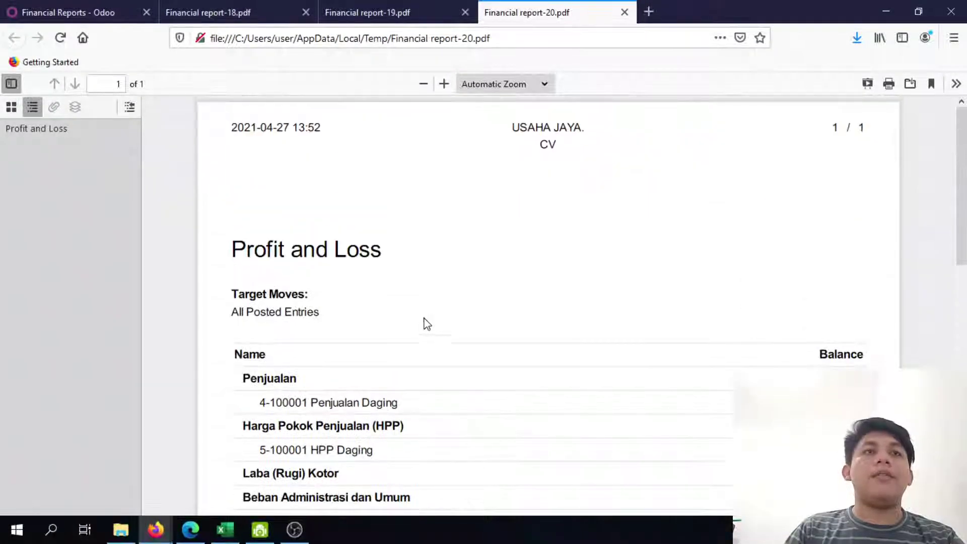
pyautogui.scroll(-4, 591, 257)
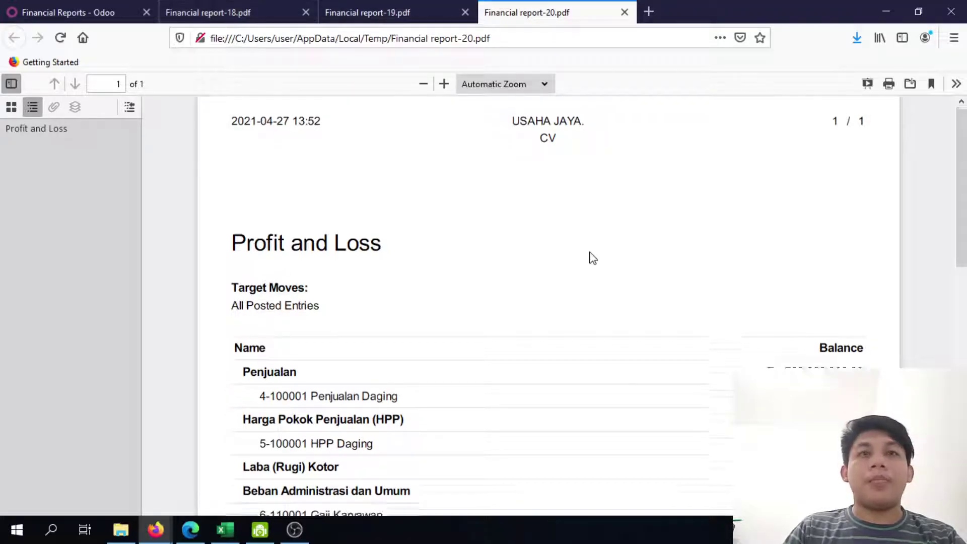
# Close Odoo's Profit and Loss print dialog, set Harga Pokok Penjualan (HPP) to Preserve balance sign, and save it
pyautogui.click(29, 6)
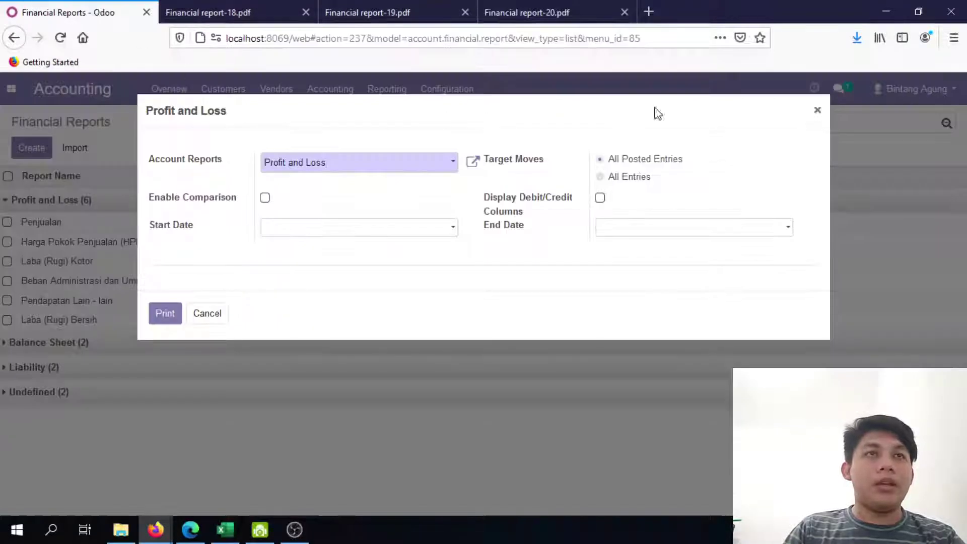
pyautogui.click(817, 110)
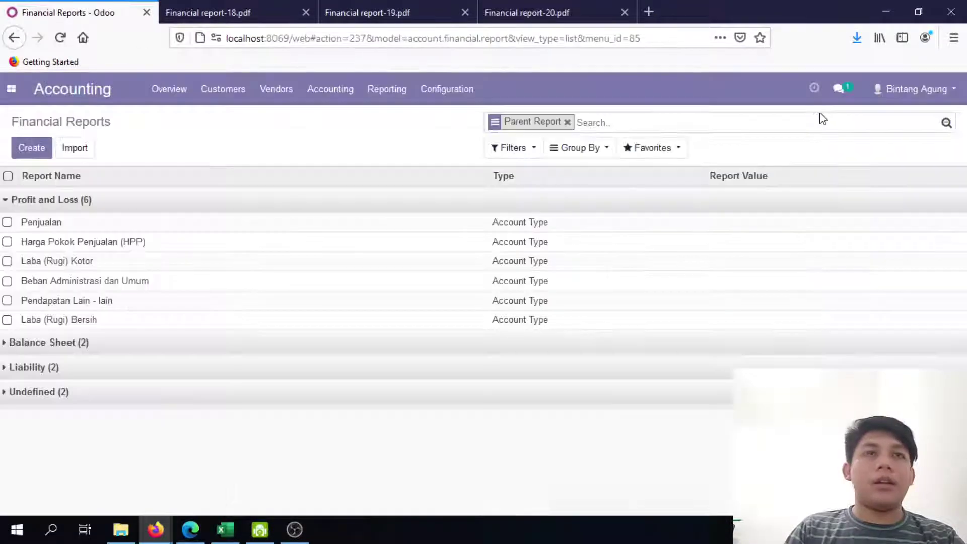
pyautogui.click(121, 252)
pyautogui.click(26, 145)
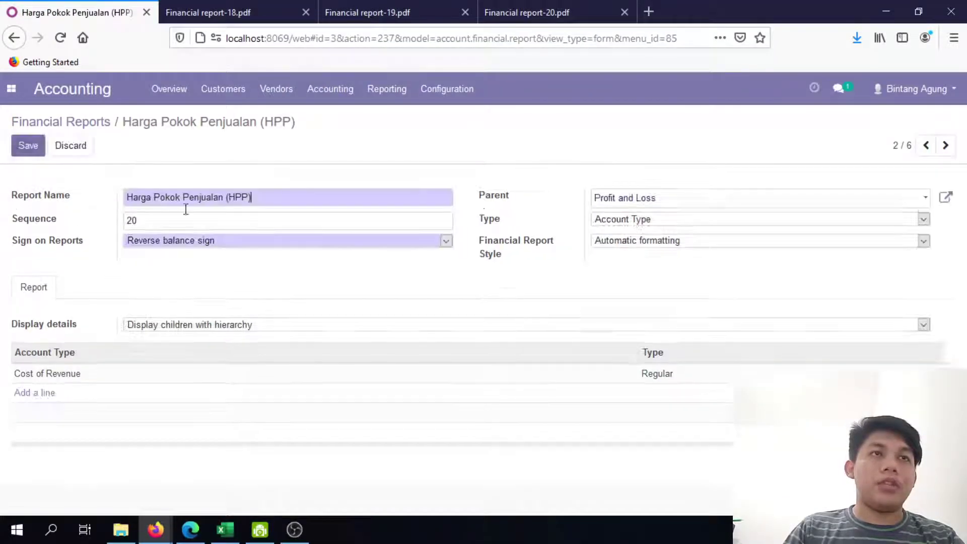
pyautogui.click(322, 241)
pyautogui.click(309, 273)
pyautogui.click(25, 146)
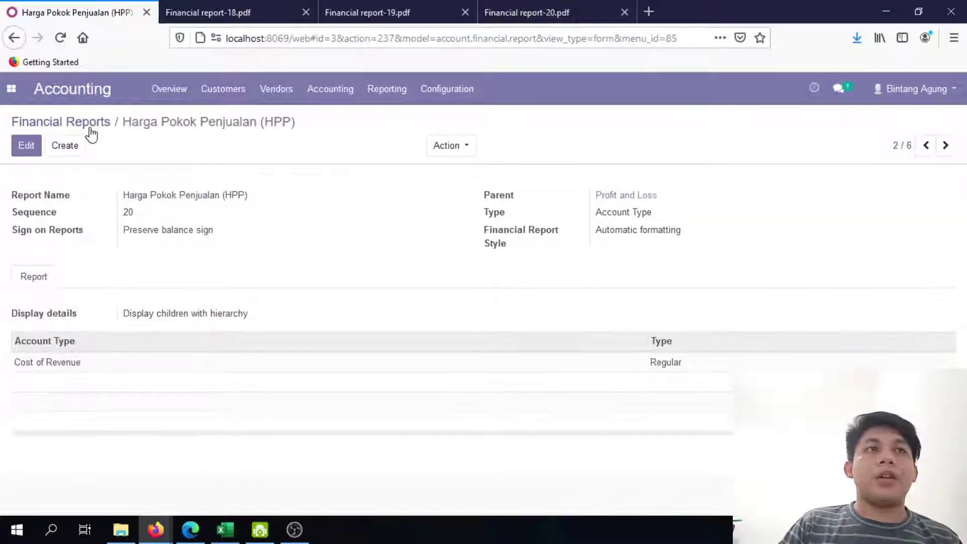
# Check the Laba (Rugi) Kotor balance in Financial report-20.pdf, then set that report's sign to Reverse balance sign and save it
pyautogui.click(509, 10)
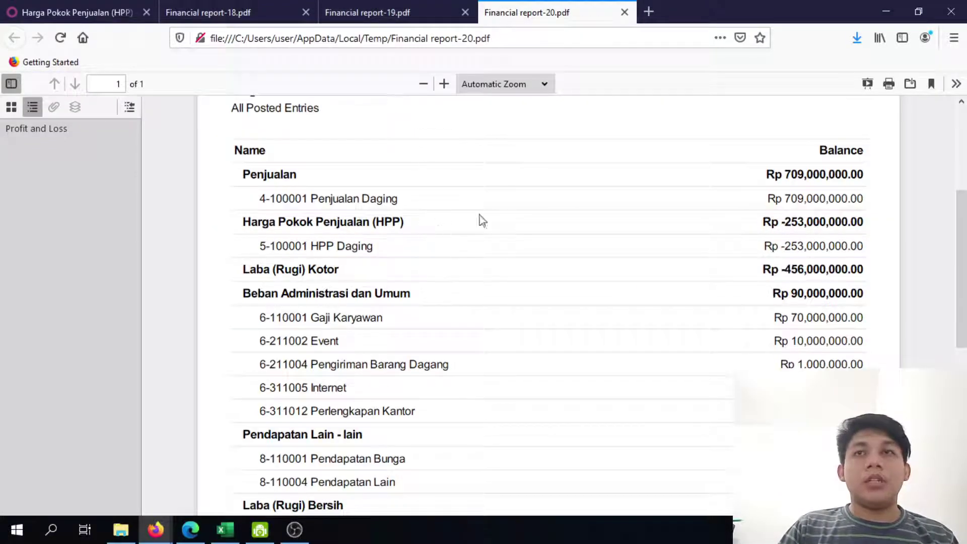
pyautogui.click(73, 10)
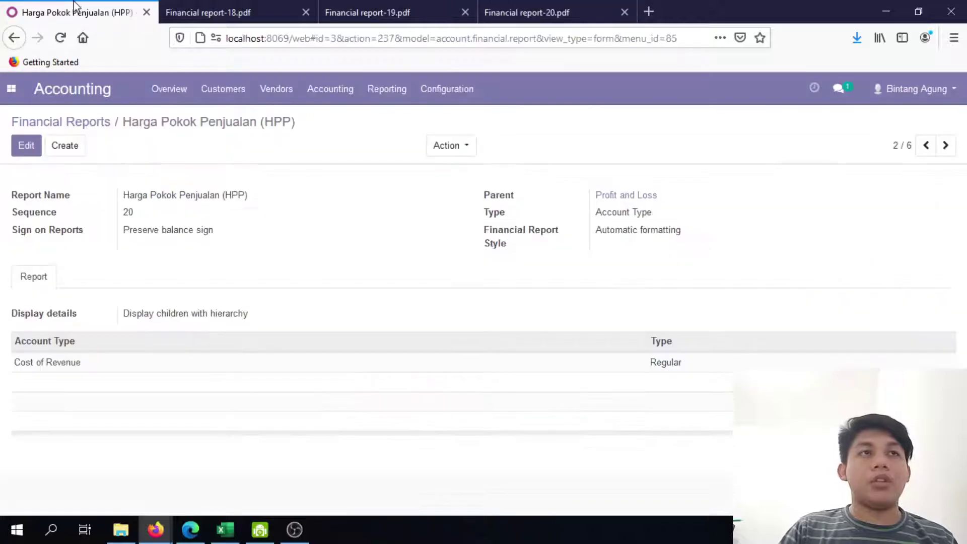
pyautogui.click(946, 147)
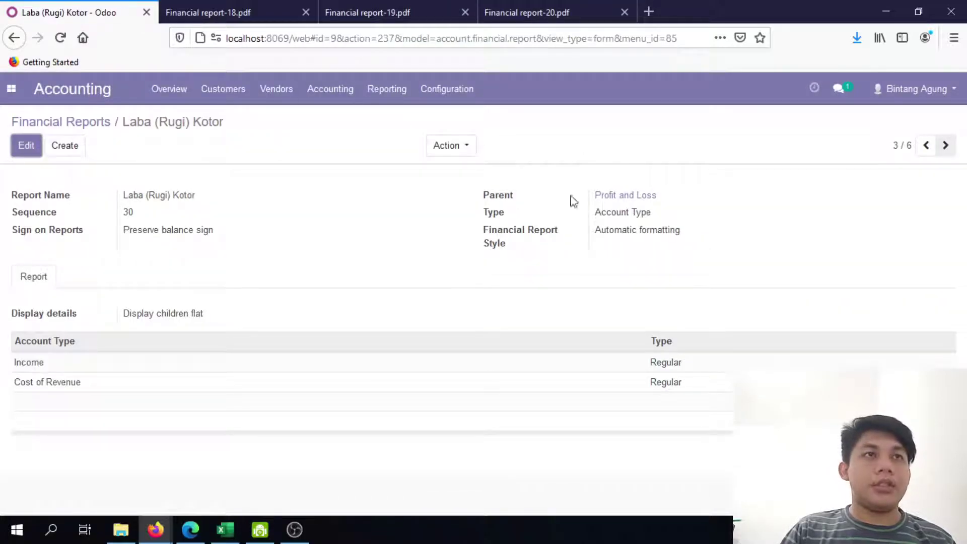
pyautogui.click(26, 146)
pyautogui.click(240, 246)
pyautogui.click(239, 273)
pyautogui.click(26, 146)
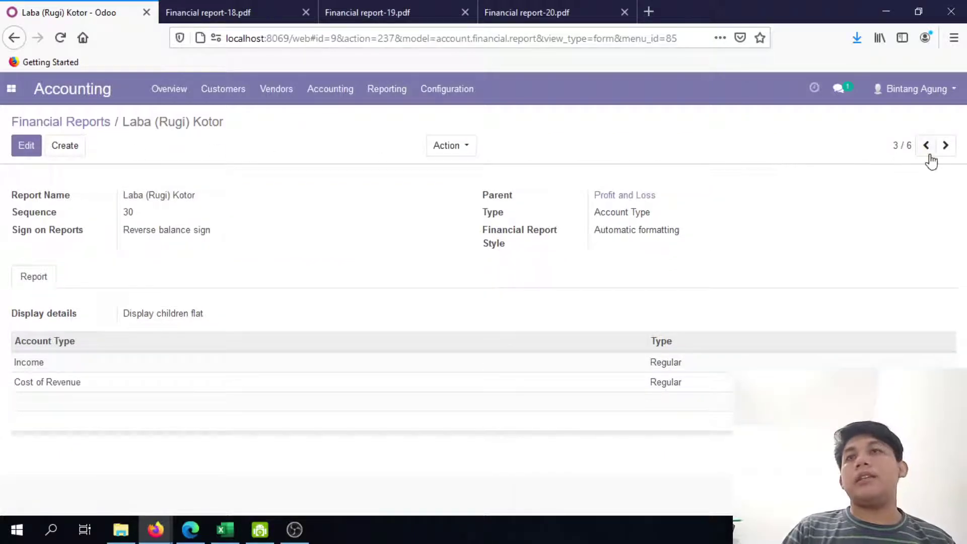
# Check the remaining balances in Financial report-20.pdf, then set Pendapatan Lain - lain to Reverse balance sign and save it
pyautogui.click(945, 146)
pyautogui.click(585, 7)
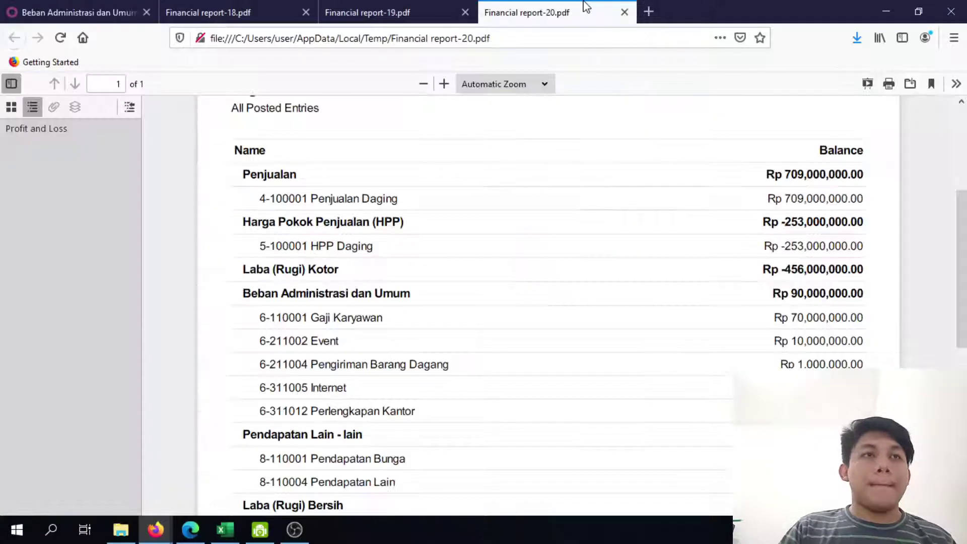
pyautogui.scroll(-3, 440, 290)
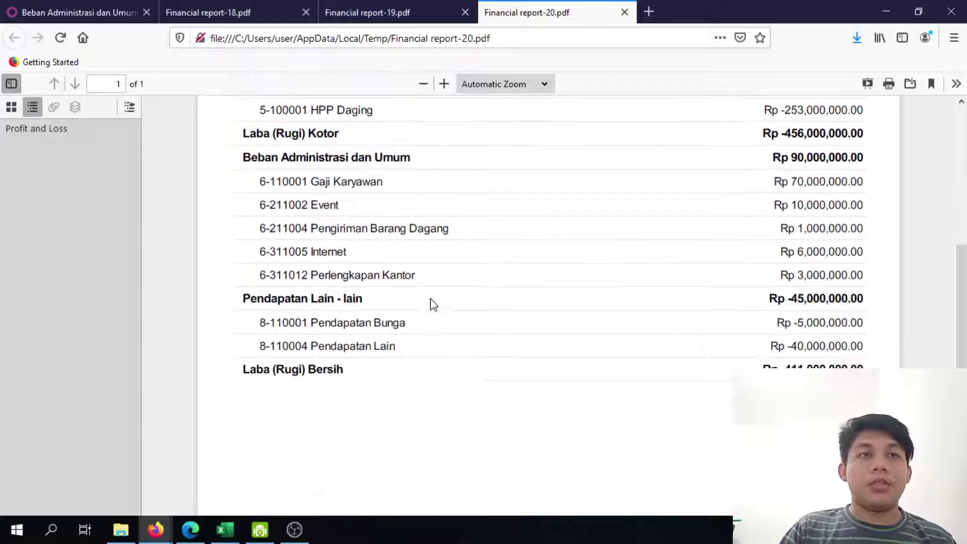
pyautogui.click(95, 10)
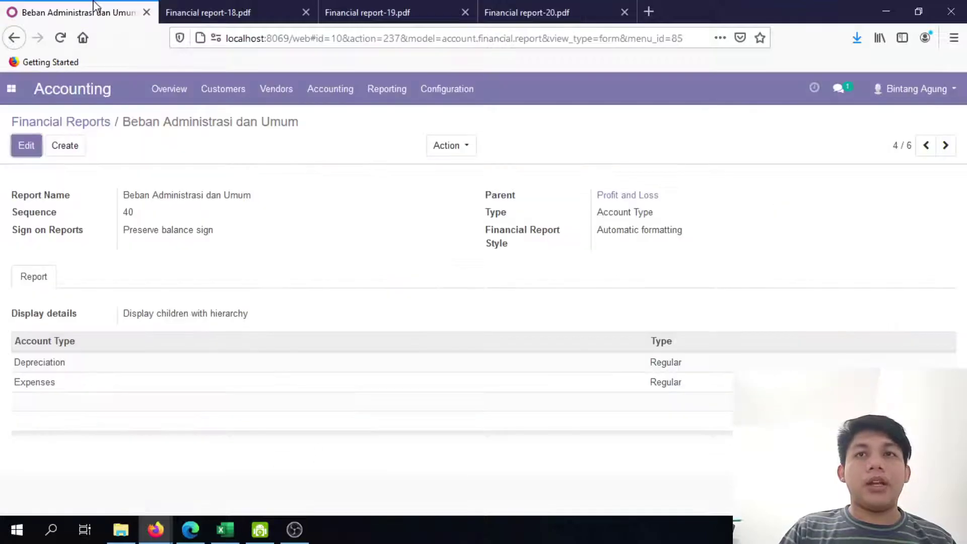
pyautogui.click(26, 149)
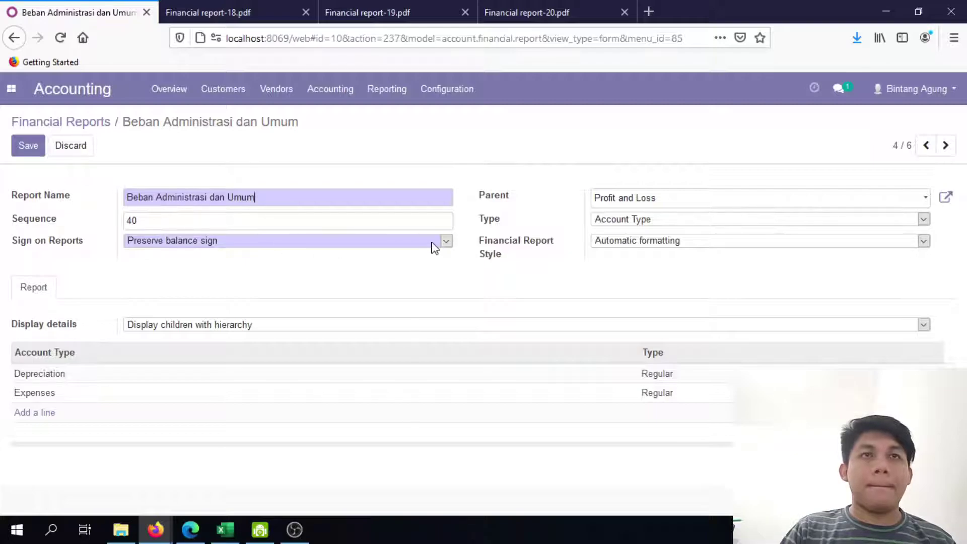
pyautogui.click(945, 145)
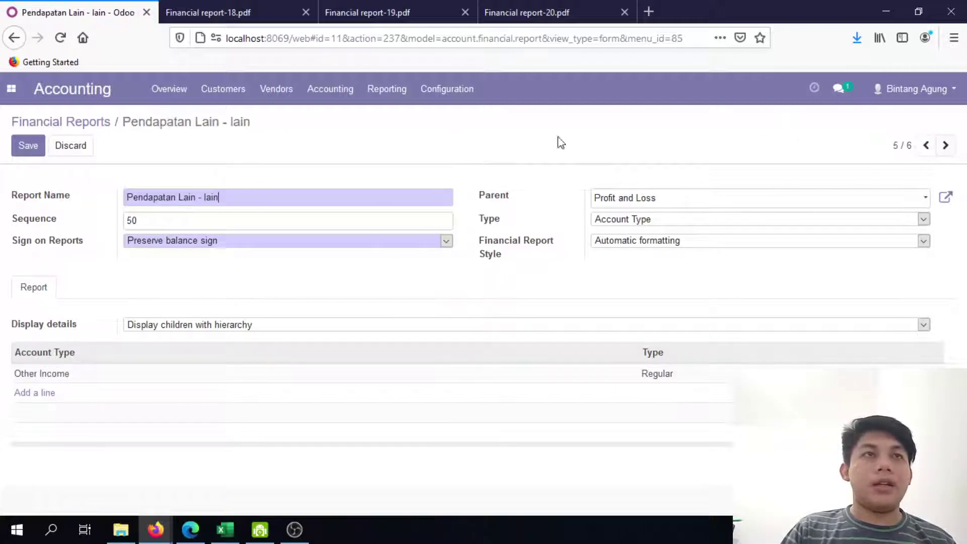
pyautogui.click(310, 241)
pyautogui.click(303, 260)
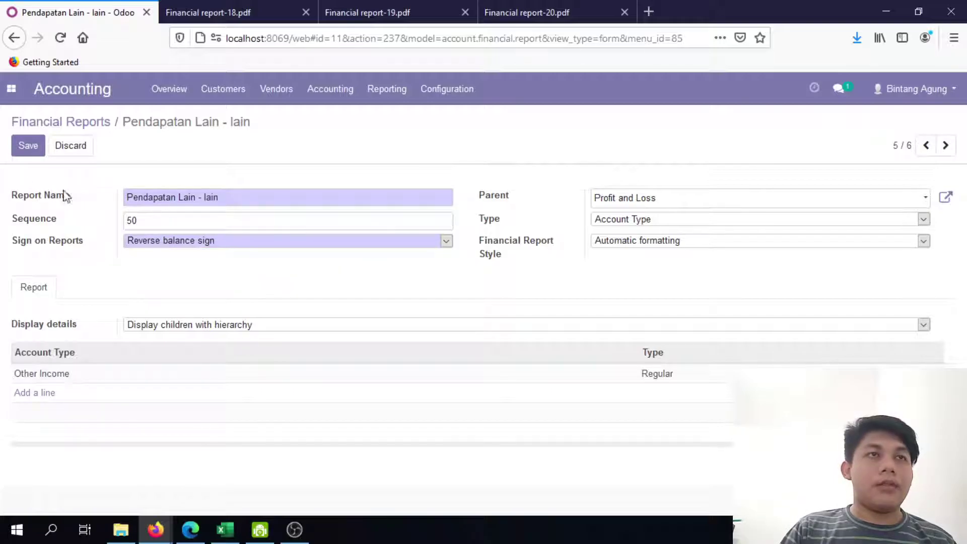
pyautogui.click(17, 150)
# Check the Laba (Rugi) Bersih balance in Financial report-20.pdf, then set that report to Reverse balance sign and save it
pyautogui.click(503, 11)
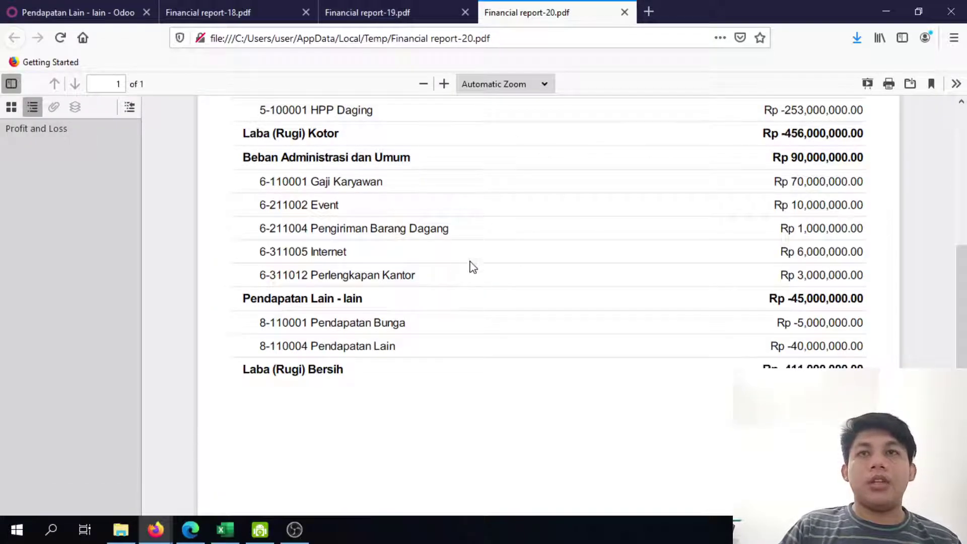
pyautogui.click(76, 11)
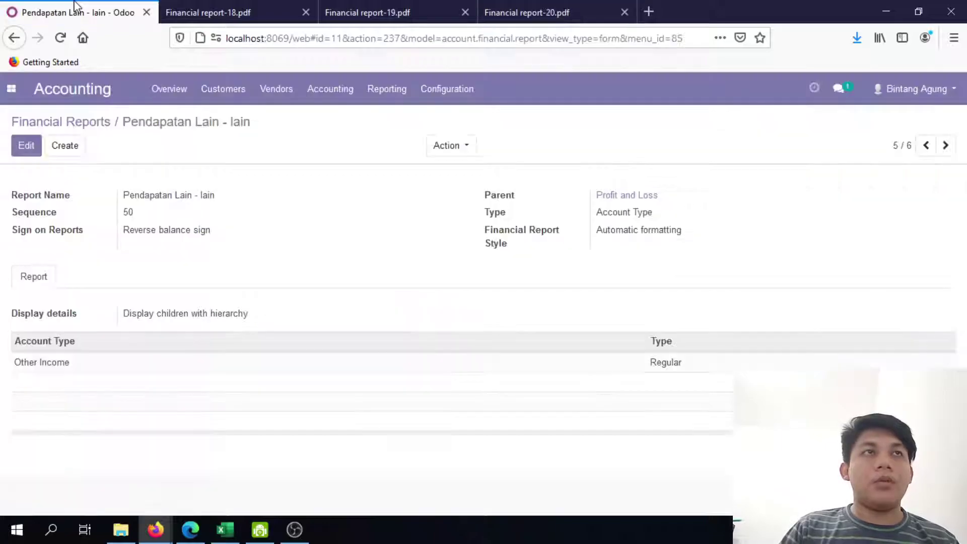
pyautogui.click(945, 145)
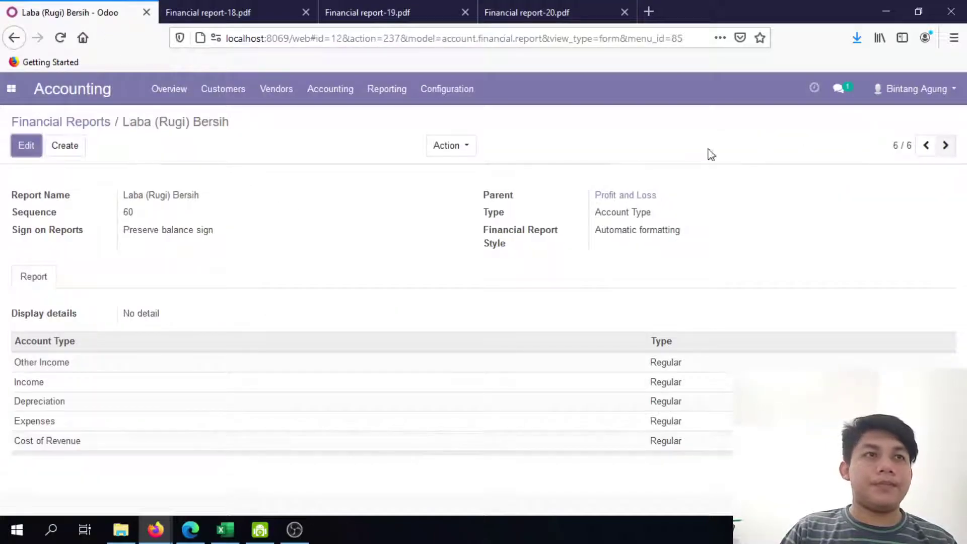
pyautogui.click(23, 145)
pyautogui.click(330, 242)
pyautogui.click(286, 266)
pyautogui.click(27, 151)
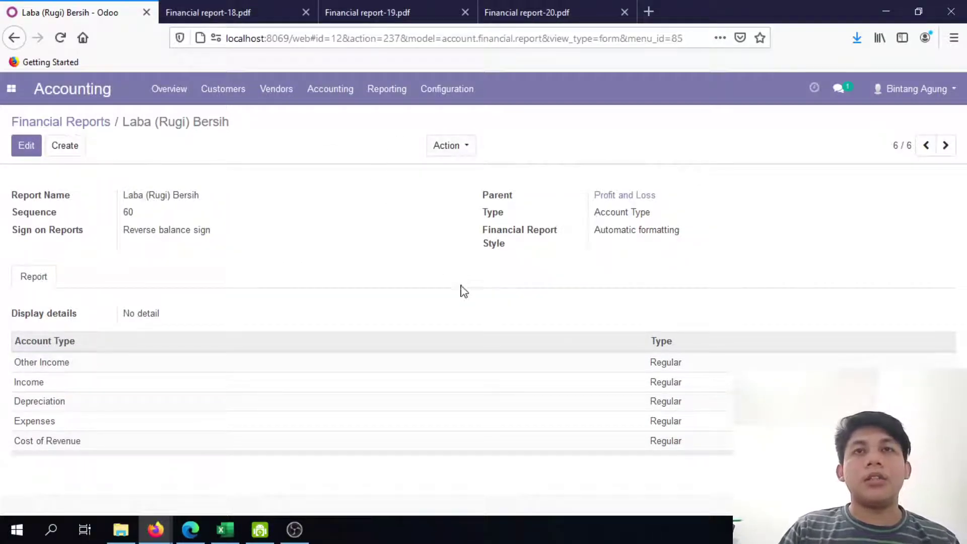
# Return to the Financial Reports list and examine the account lines under Penjualan and Harga Pokok Penjualan (HPP) in Financial report-20.pdf
pyautogui.click(83, 129)
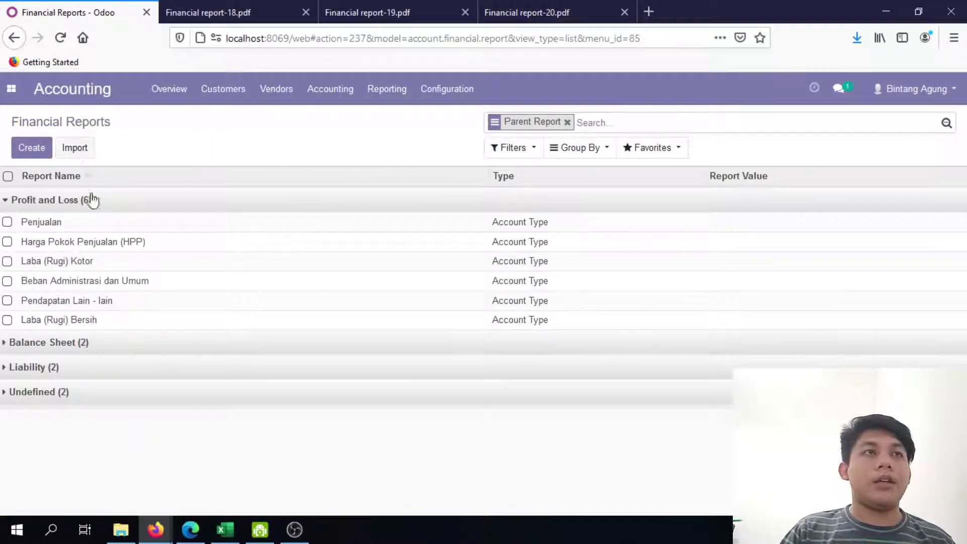
pyautogui.click(576, 9)
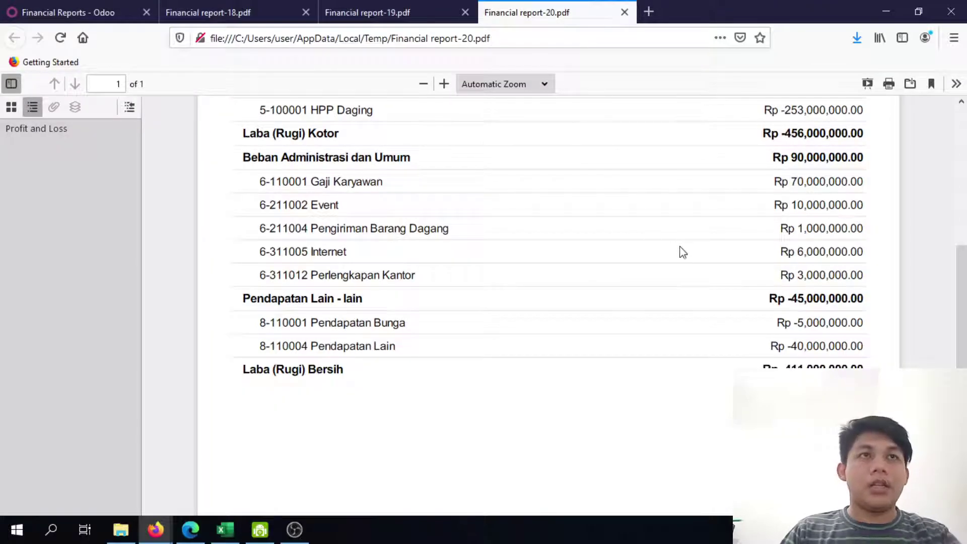
pyautogui.scroll(5, 682, 252)
pyautogui.moveTo(257, 331); pyautogui.dragTo(301, 348)
pyautogui.moveTo(266, 382); pyautogui.dragTo(373, 383)
pyautogui.scroll(-5, 282, 363)
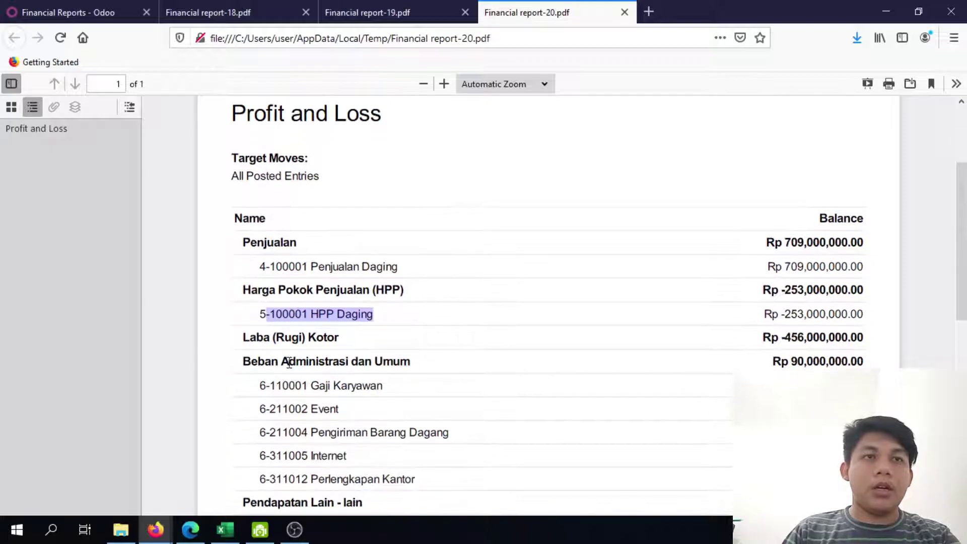
# Switch to Excel and examine the account codes and names on the Laba Rugi sheet, from Pendapatan Lain - lain up to Penjualan
pyautogui.hotkey('alt', 'Tab')
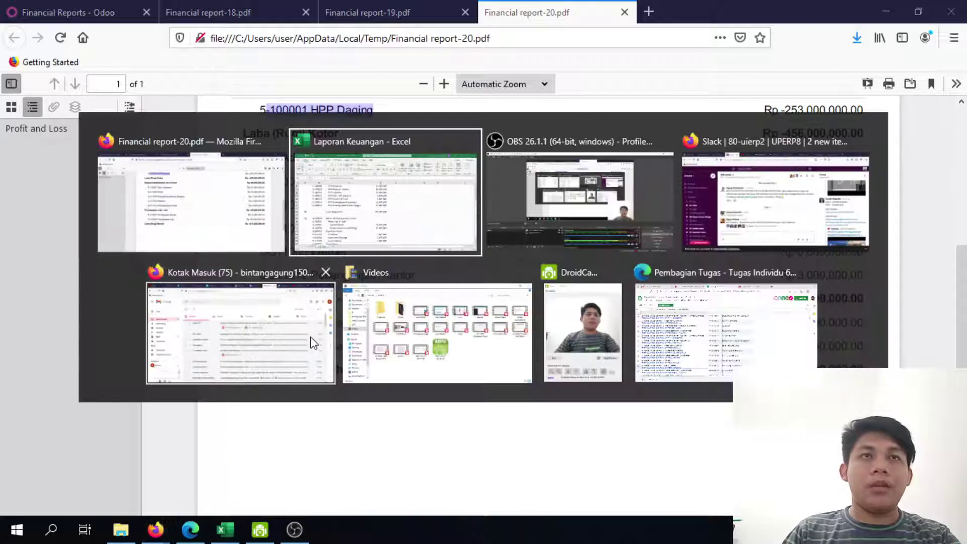
pyautogui.scroll(-3, 255, 378)
pyautogui.scroll(-2, 166, 418)
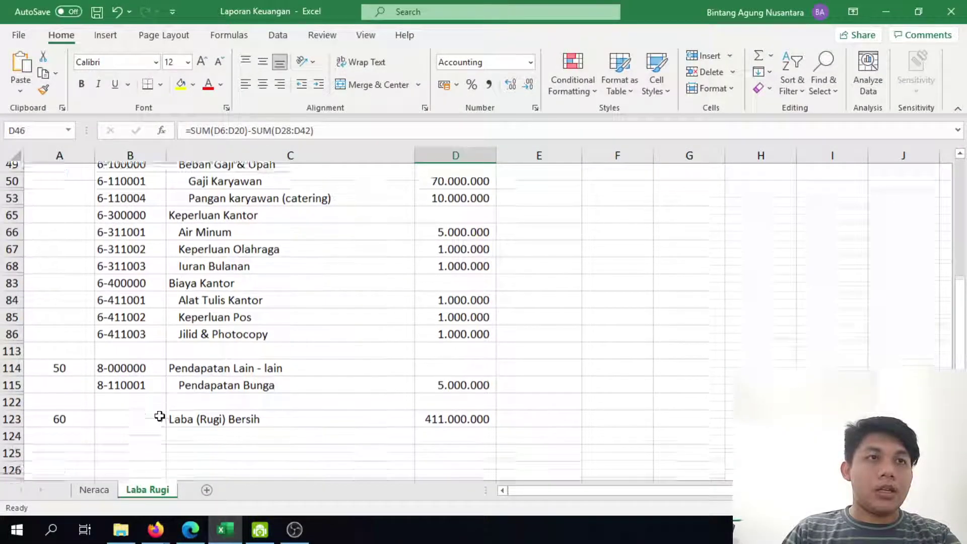
pyautogui.click(158, 339)
pyautogui.scroll(3, 191, 267)
pyautogui.scroll(3, 197, 292)
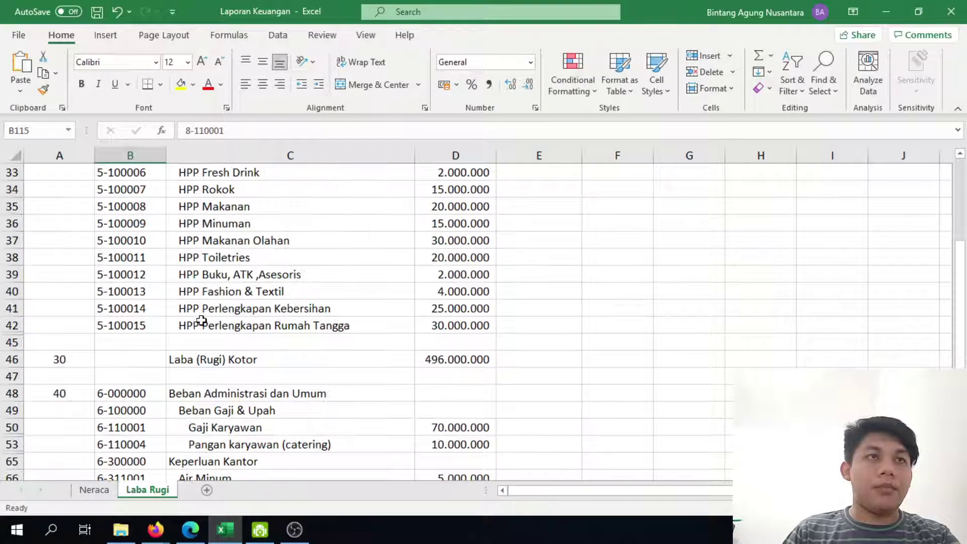
pyautogui.click(142, 278)
pyautogui.scroll(6, 143, 277)
pyautogui.click(144, 276)
pyautogui.scroll(2, 143, 275)
pyautogui.click(233, 274)
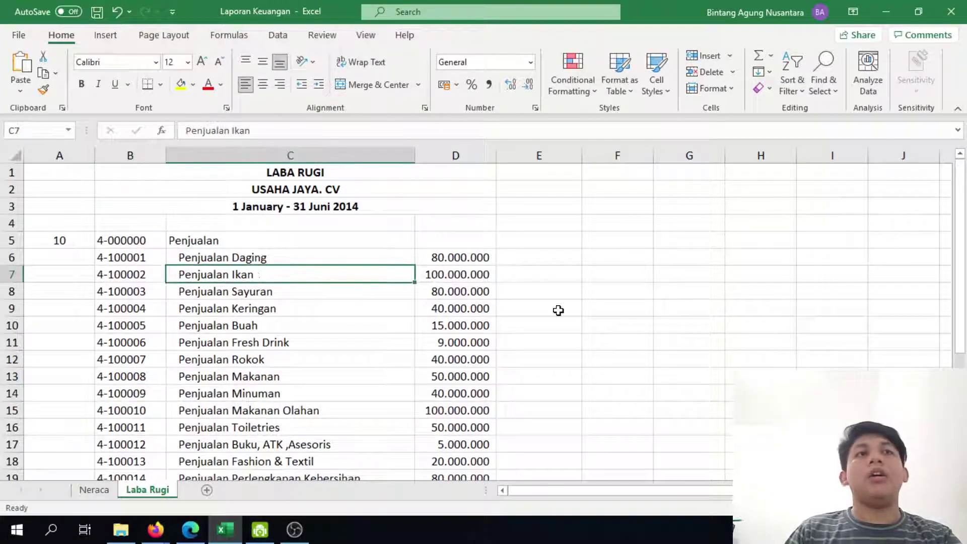
# Return to Financial report-20.pdf in Firefox and compare its Penjualan Daging account line with the workbook
pyautogui.hotkey('alt', 'Tab')
pyautogui.scroll(5, 262, 375)
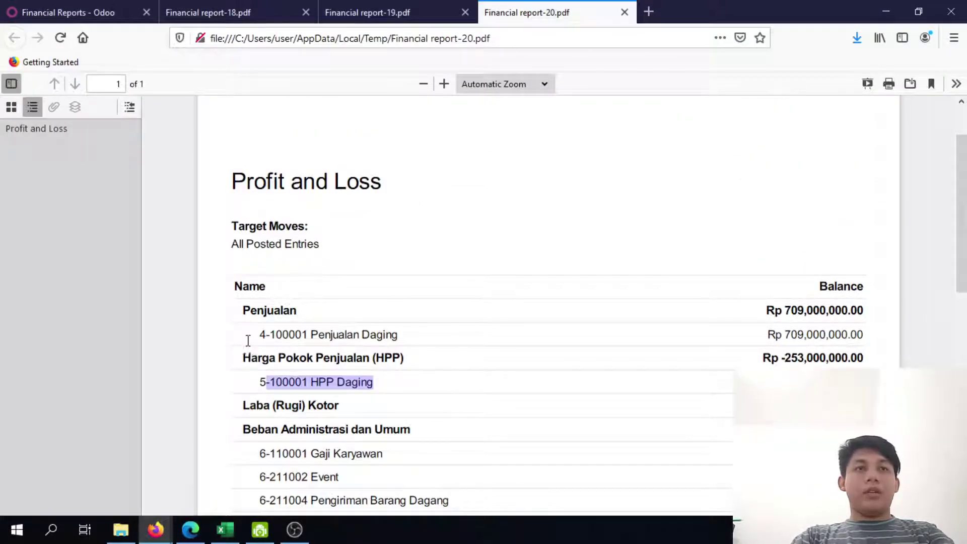
pyautogui.moveTo(247, 342); pyautogui.dragTo(327, 335)
pyautogui.click(351, 399)
pyautogui.scroll(-2, 434, 367)
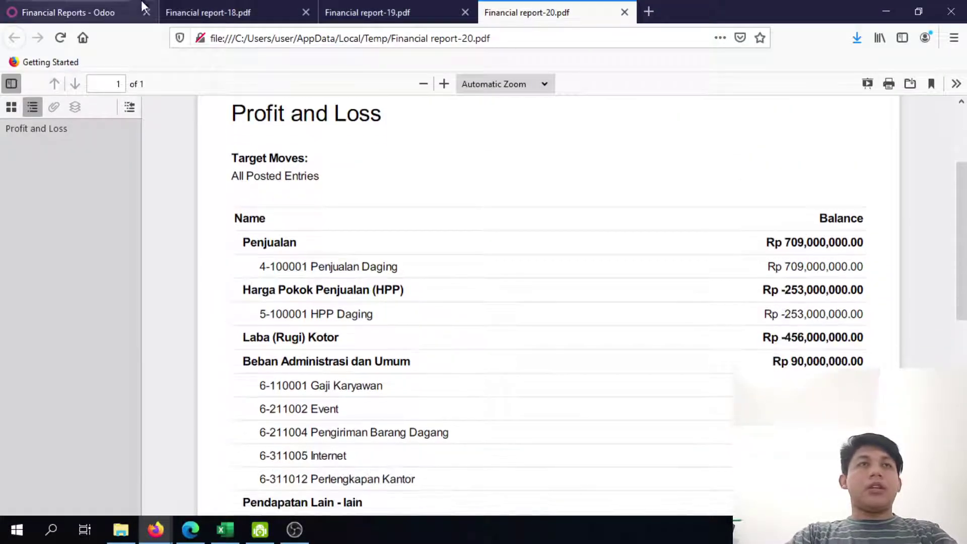
# Print Odoo's Profit and Loss report for all posted entries and open the PDF with Firefox
pyautogui.click(139, 6)
pyautogui.click(331, 88)
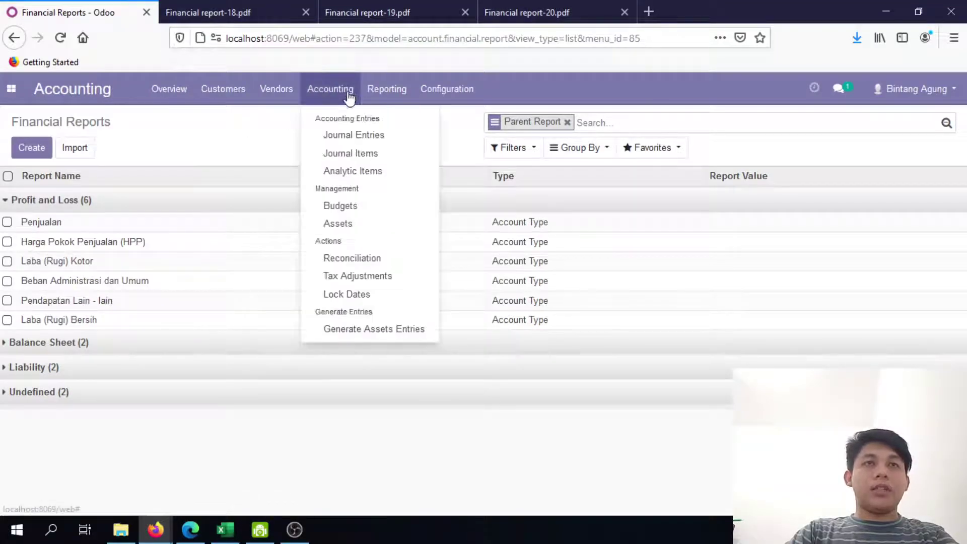
pyautogui.click(398, 91)
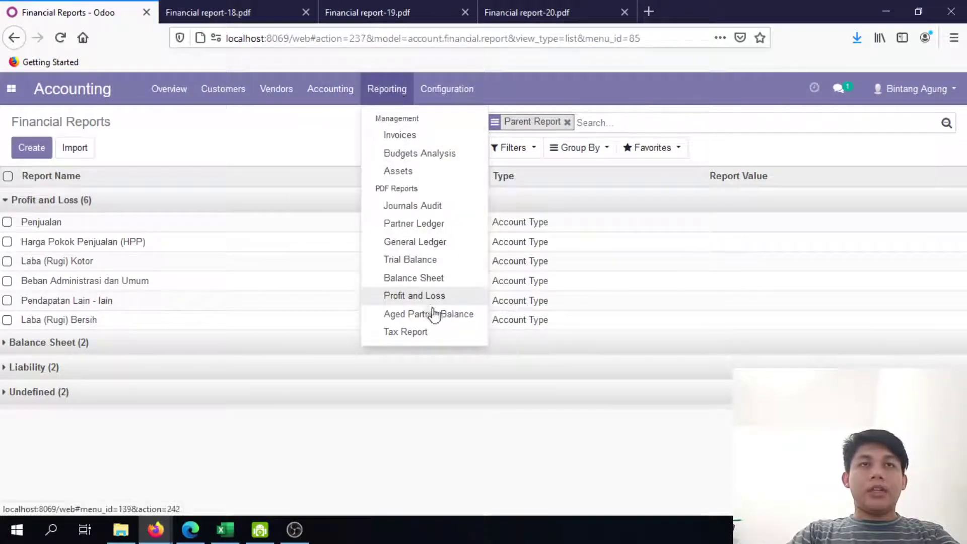
pyautogui.click(464, 297)
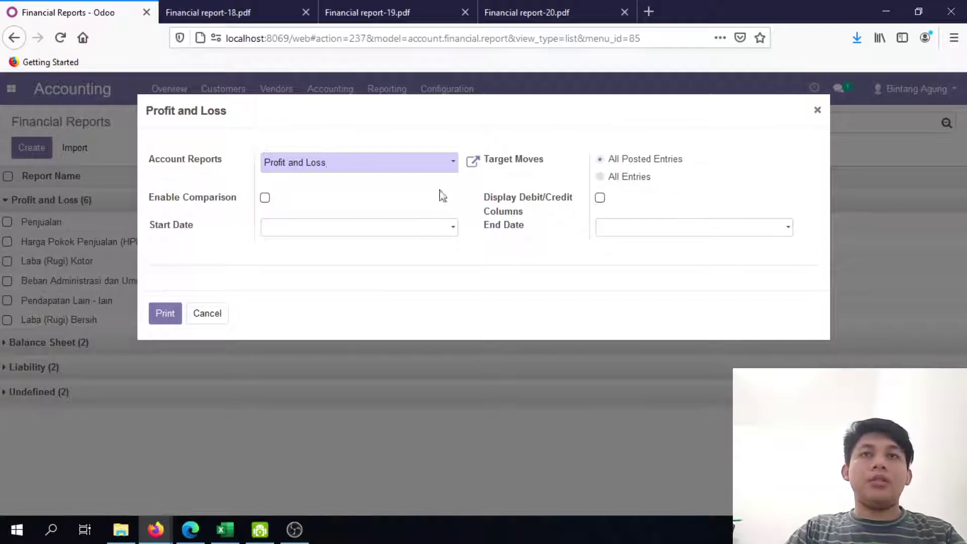
pyautogui.click(164, 316)
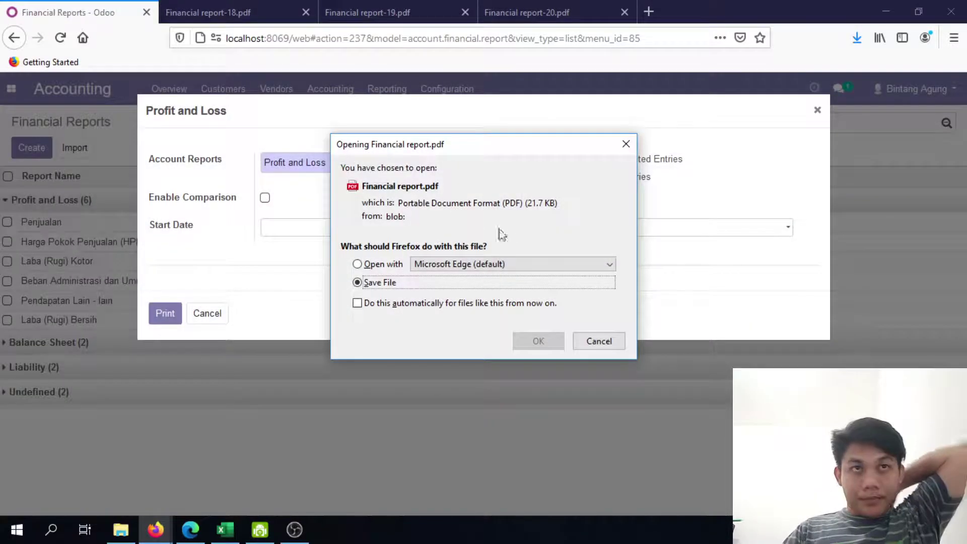
pyautogui.click(491, 263)
pyautogui.click(492, 297)
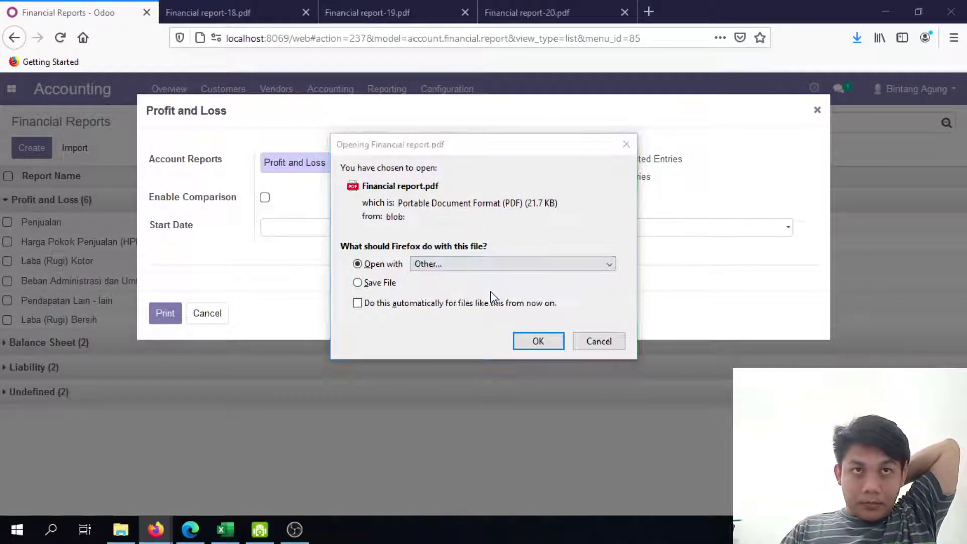
pyautogui.click(428, 301)
pyautogui.click(514, 355)
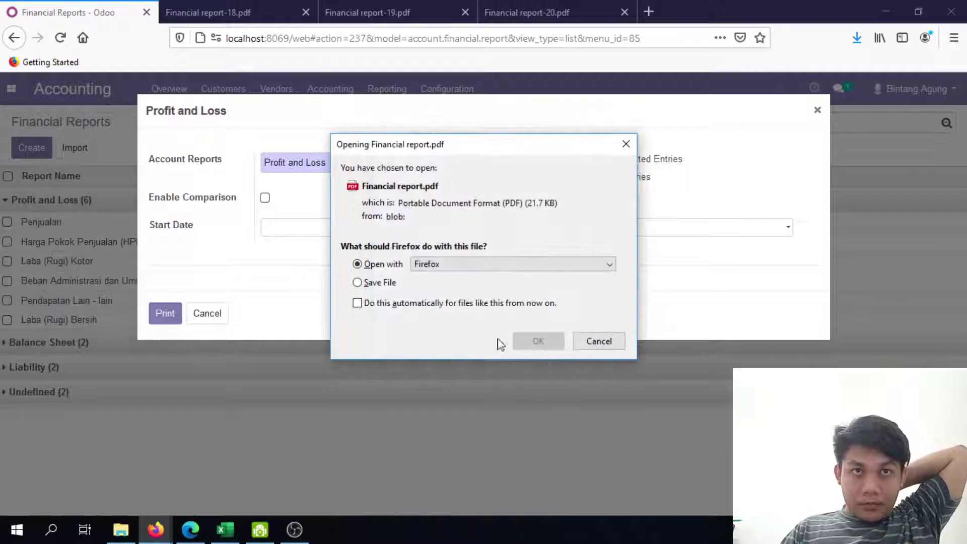
pyautogui.click(541, 341)
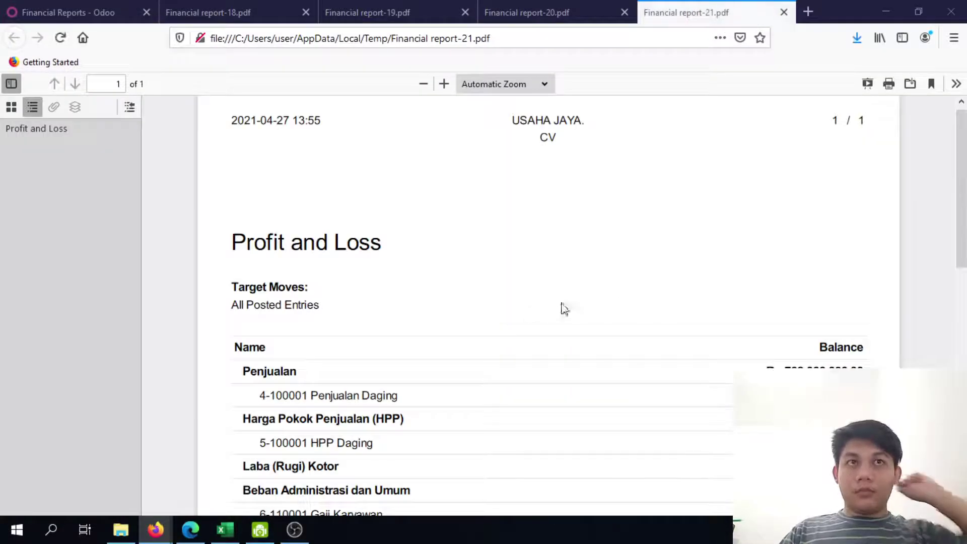
# Check the balance signs and row hierarchy of the Profit and Loss report in Financial report-21.pdf
pyautogui.scroll(-4, 663, 300)
pyautogui.doubleClick(789, 167)
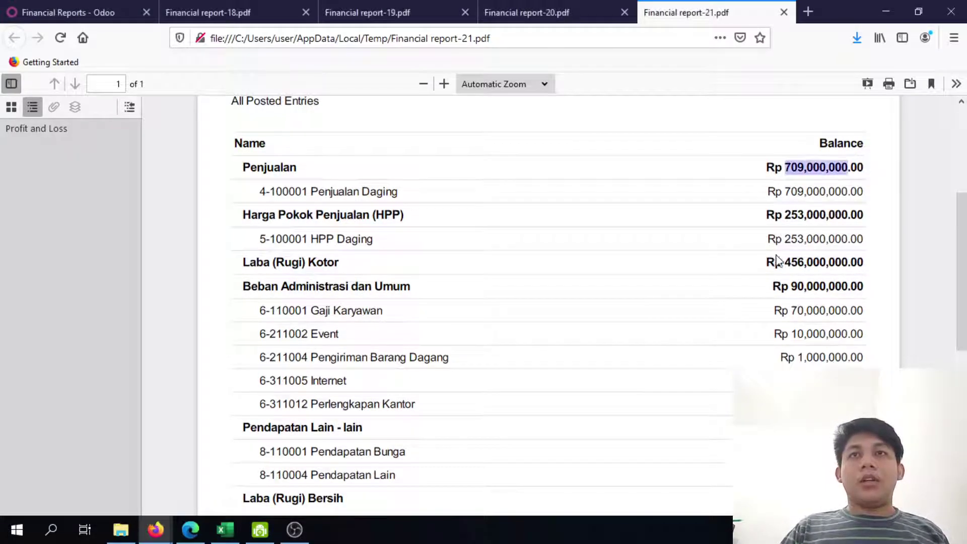
pyautogui.moveTo(783, 260); pyautogui.dragTo(826, 262)
pyautogui.moveTo(784, 286); pyautogui.dragTo(827, 286)
pyautogui.click(870, 270)
pyautogui.moveTo(963, 257)
pyautogui.mouseDown()
pyautogui.moveTo(964, 411)
pyautogui.moveTo(964, 239)
pyautogui.moveTo(964, 268)
pyautogui.mouseUp()
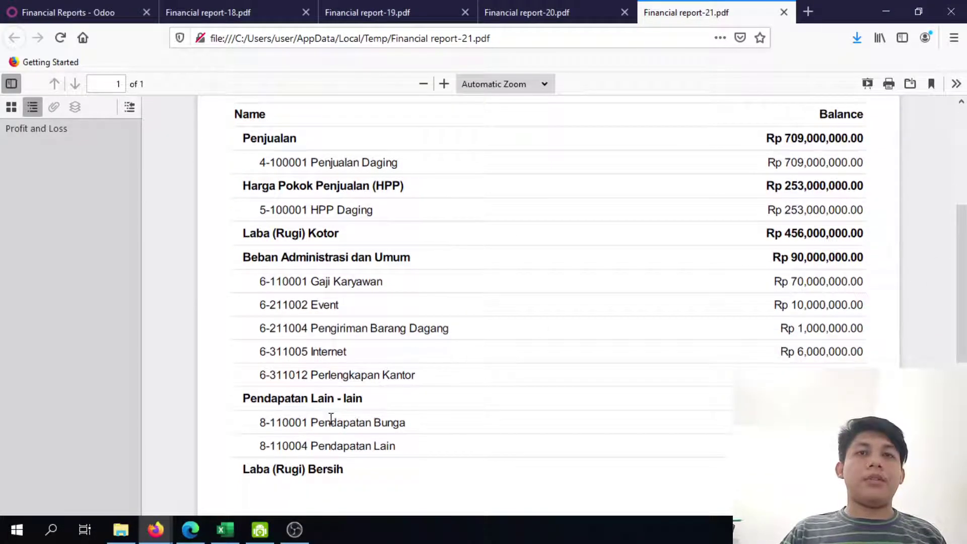
pyautogui.moveTo(236, 119); pyautogui.dragTo(418, 377)
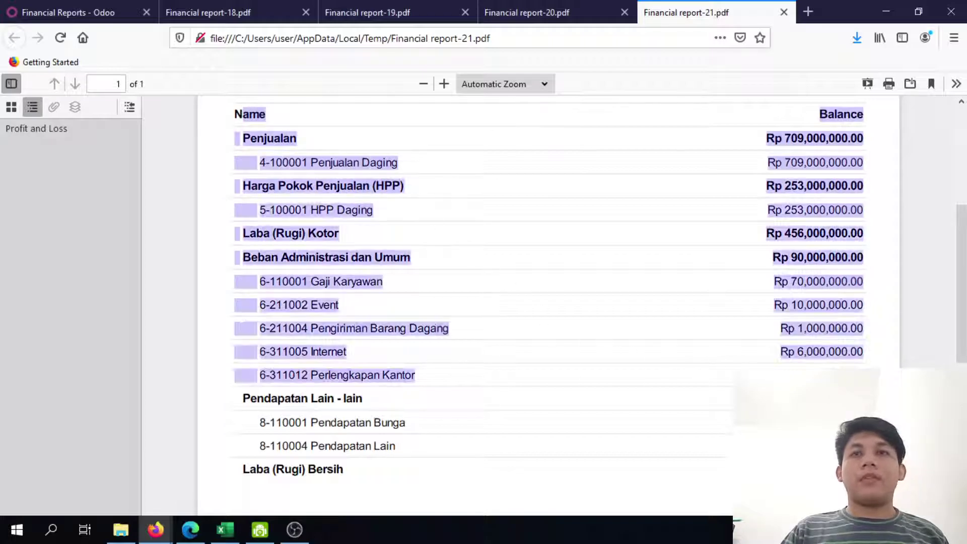
pyautogui.click(934, 287)
pyautogui.moveTo(962, 275); pyautogui.dragTo(961, 239)
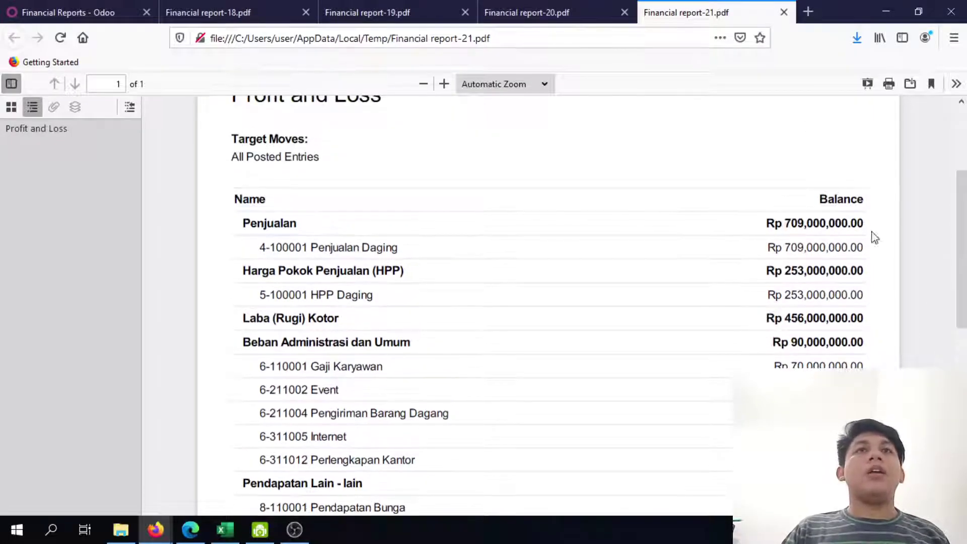
# Close the outdated Financial report-20.pdf and Financial report-19.pdf, and bring up the start of the Balance Sheet in Financial report-18.pdf
pyautogui.click(528, 7)
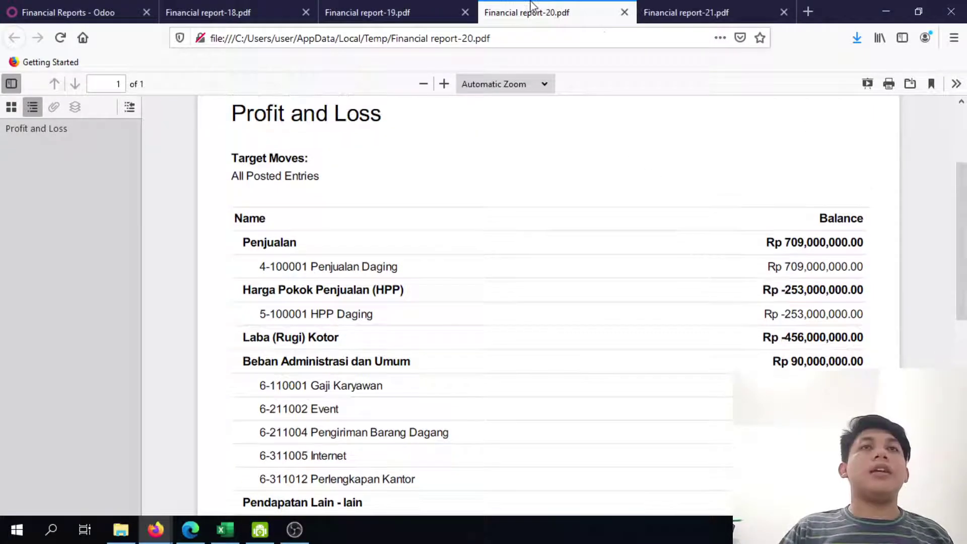
pyautogui.click(624, 12)
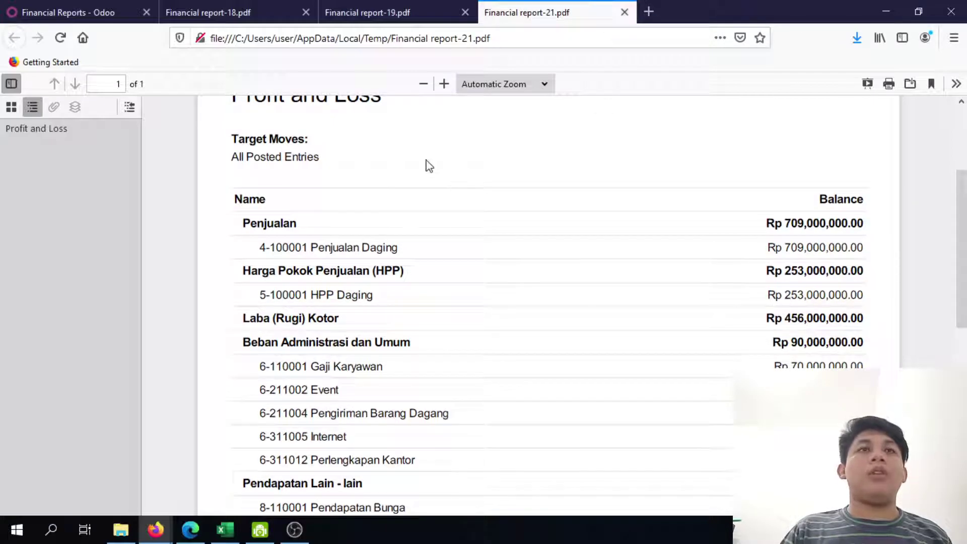
pyautogui.scroll(3, 171, 281)
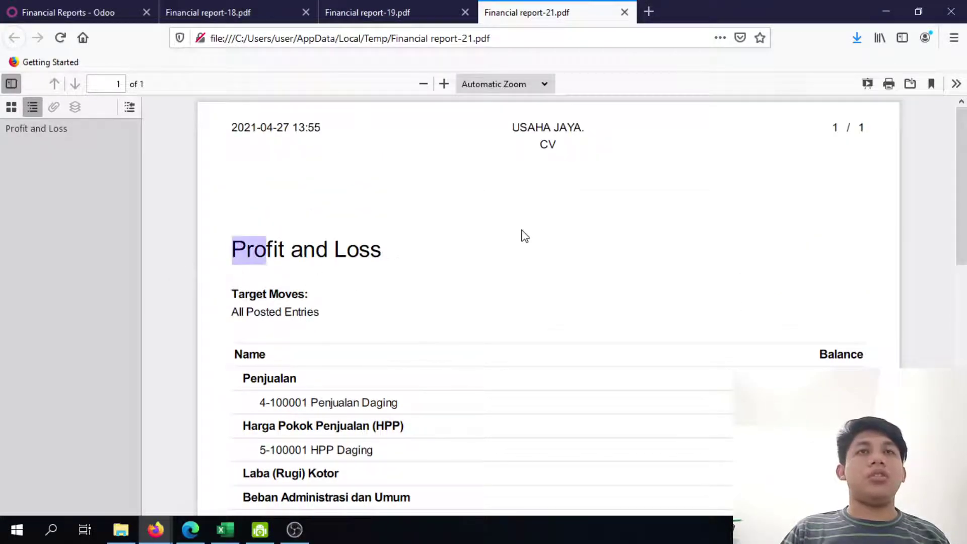
pyautogui.click(380, 11)
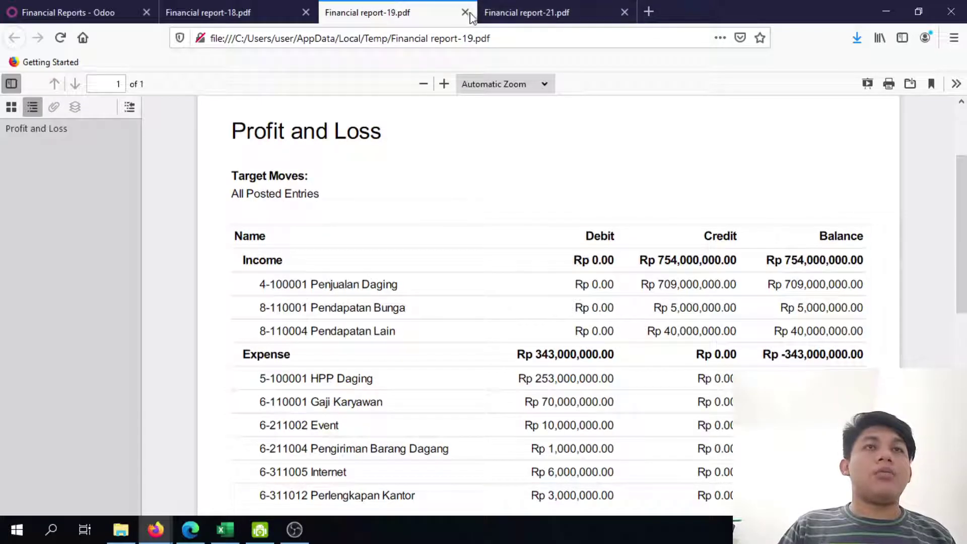
pyautogui.click(465, 12)
pyautogui.click(233, 11)
pyautogui.scroll(5, 347, 242)
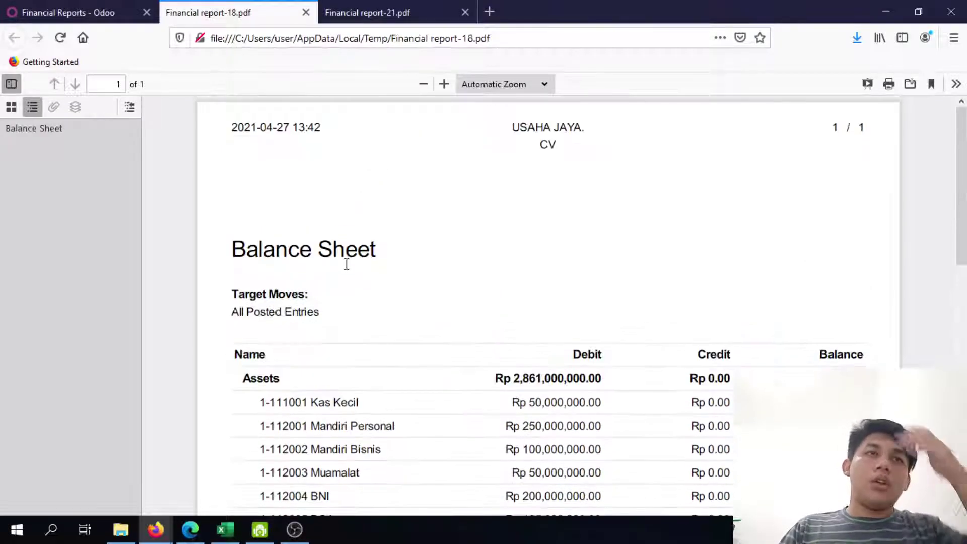
# Review the asset lines in Financial report-18.pdf, and expand only the Balance Sheet group in Odoo's Financial Reports list
pyautogui.scroll(-4, 255, 258)
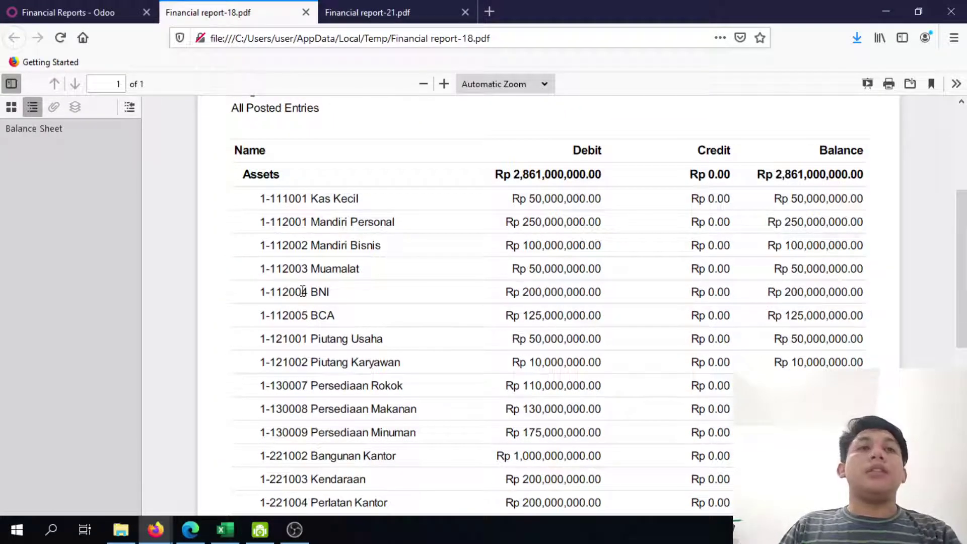
pyautogui.moveTo(231, 538)
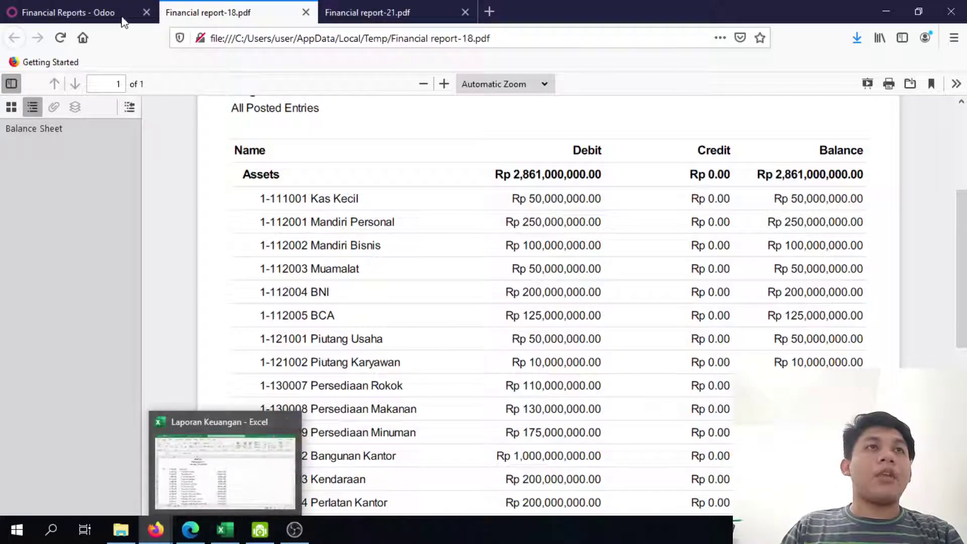
pyautogui.click(94, 7)
pyautogui.click(818, 111)
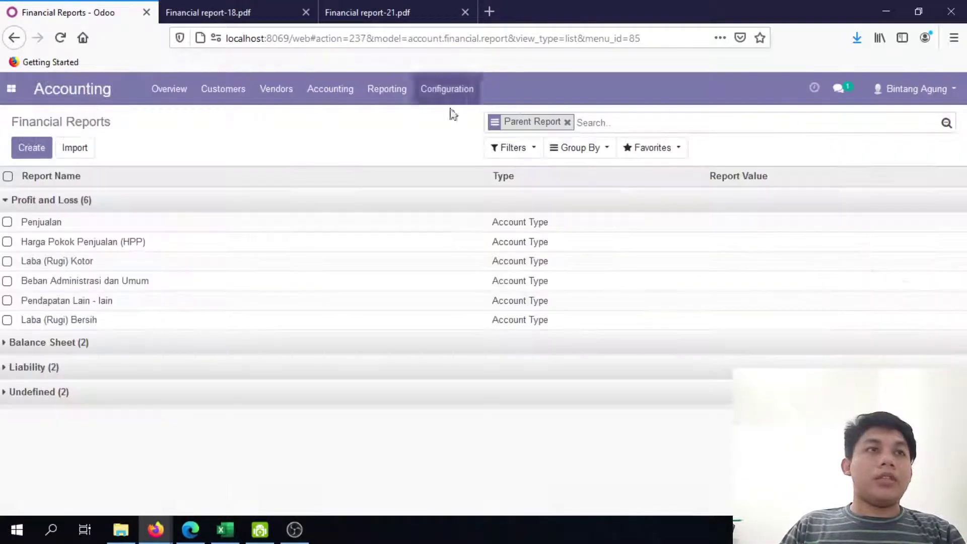
pyautogui.click(6, 200)
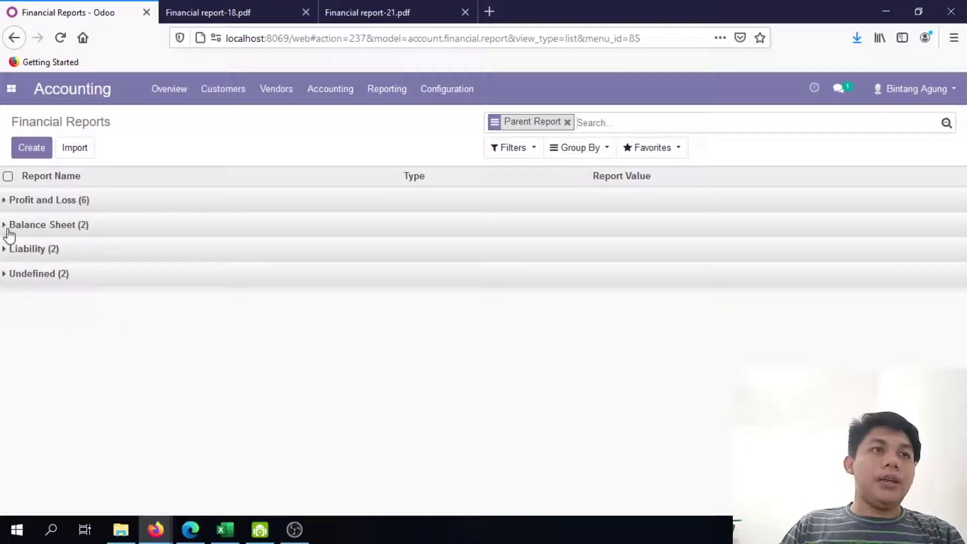
pyautogui.click(9, 228)
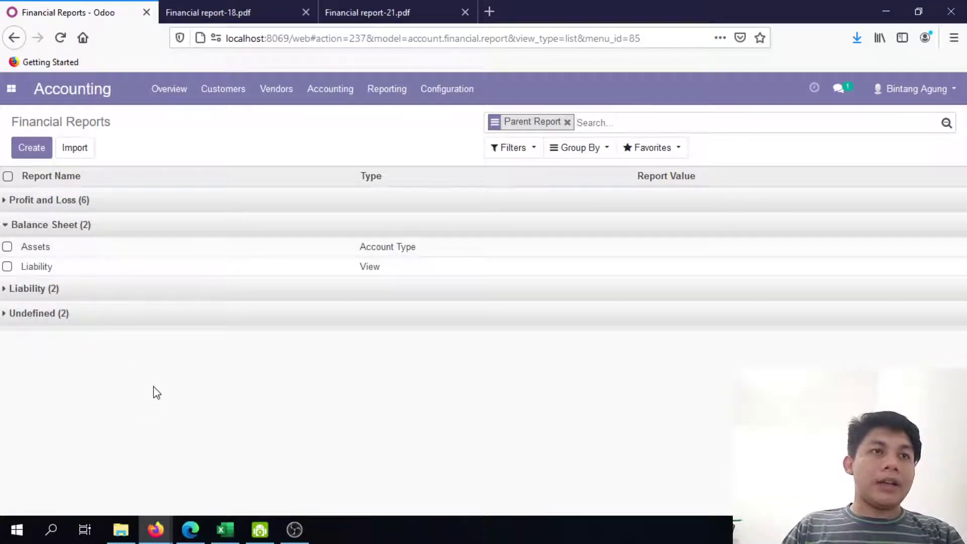
# Examine the account hierarchy and debit and credit columns of the Neraca sheet in the Excel workbook, from Aktiva through Modal
pyautogui.click(225, 529)
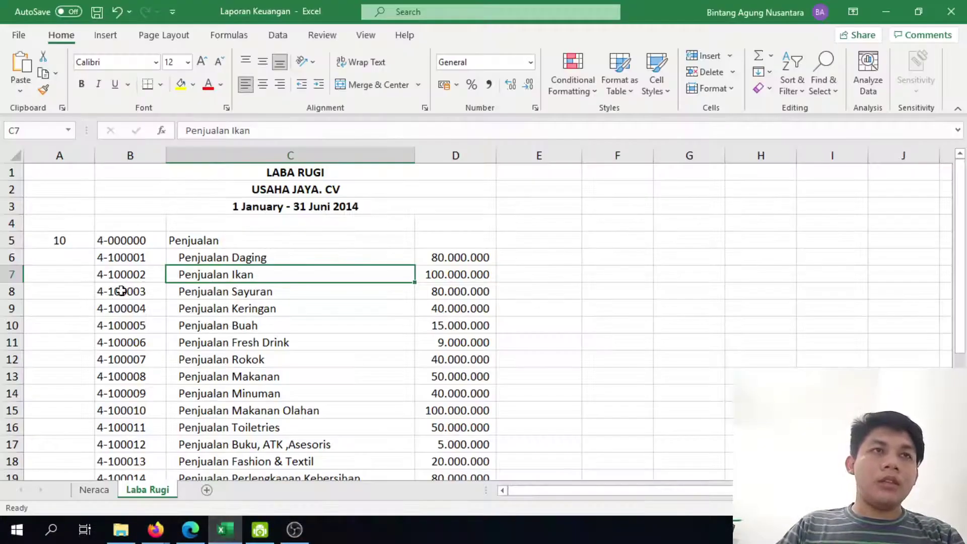
pyautogui.click(94, 489)
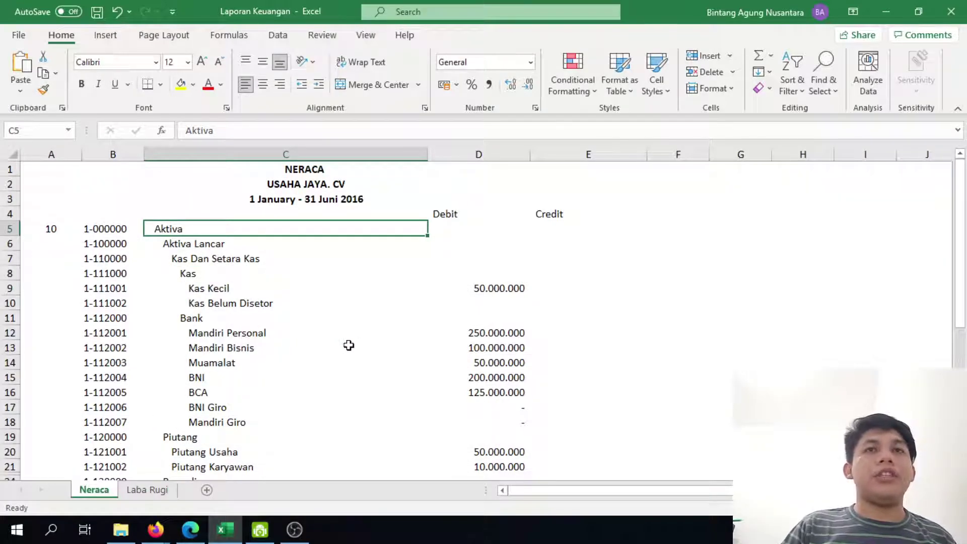
pyautogui.click(462, 214)
pyautogui.click(544, 214)
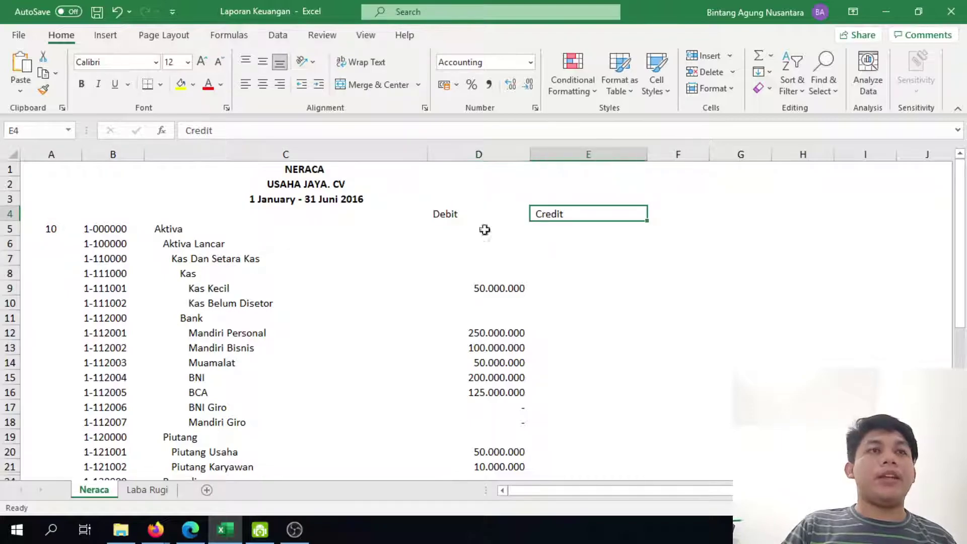
pyautogui.click(249, 227)
pyautogui.click(249, 239)
pyautogui.click(255, 269)
pyautogui.click(267, 255)
pyautogui.click(265, 274)
pyautogui.click(266, 333)
pyautogui.scroll(-12, 326, 393)
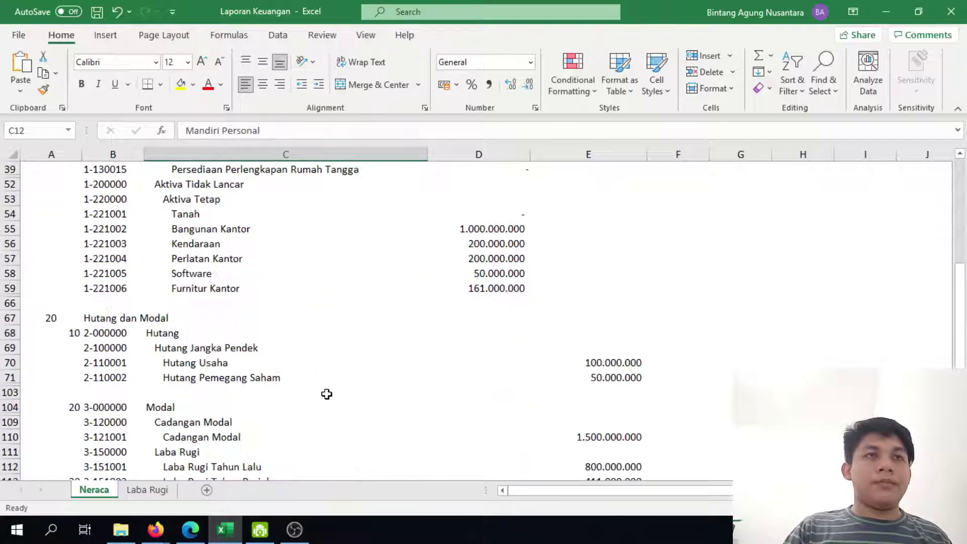
pyautogui.scroll(-1, 326, 394)
pyautogui.scroll(18, 250, 404)
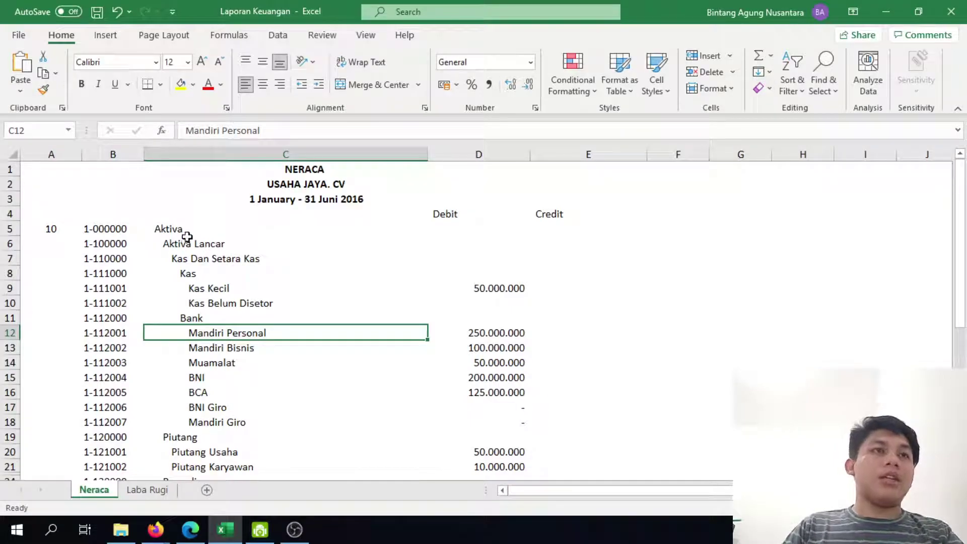
pyautogui.click(186, 233)
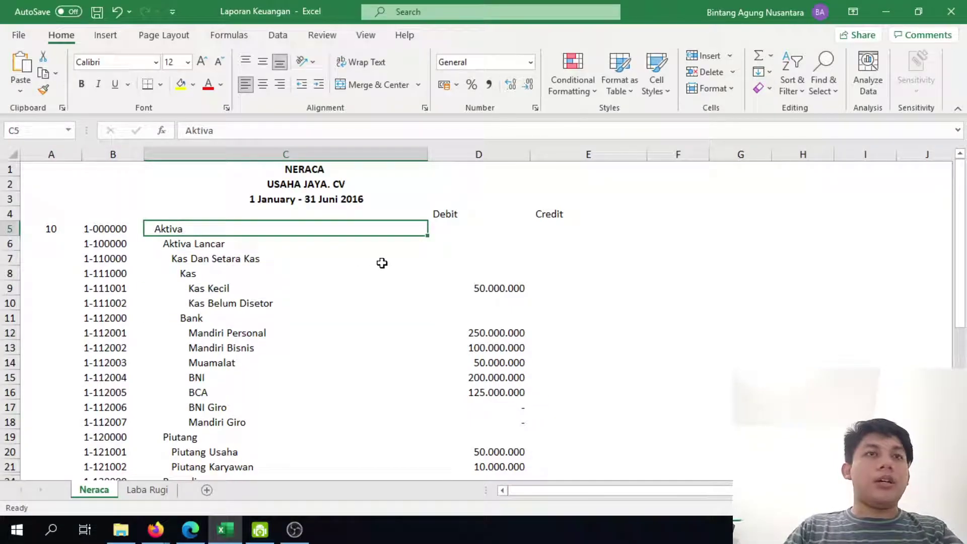
# Switch to Odoo in Firefox and open the Assets report under Balance Sheet for editing
pyautogui.hotkey('alt', 'Tab')
pyautogui.hotkey('alt', 'Tab')
pyautogui.hotkey('alt', 'Tab')
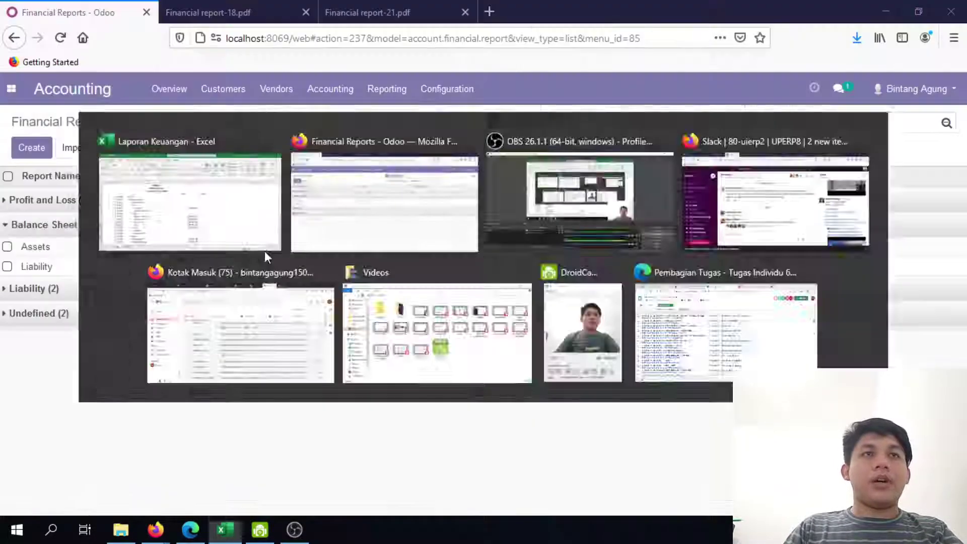
pyautogui.click(67, 251)
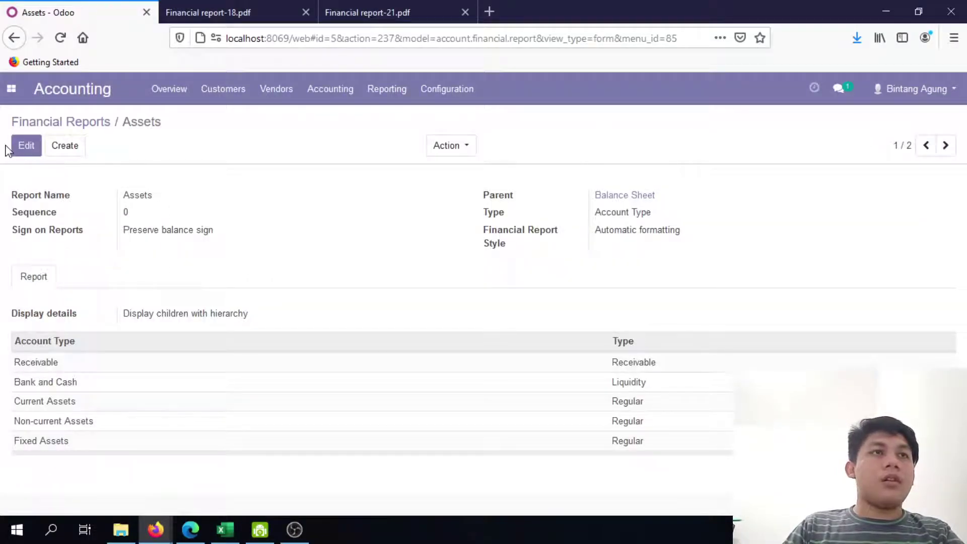
pyautogui.click(31, 148)
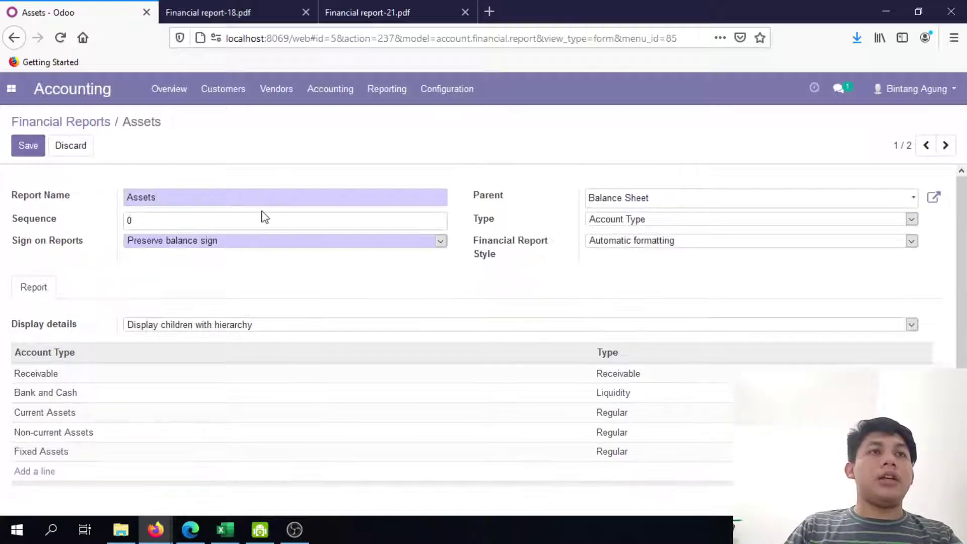
# Rename the Assets report as Aktiva, set its sequence to 10 as in the Neraca sheet, and change its type to View
pyautogui.hotkey('alt', 'Tab')
pyautogui.click(58, 228)
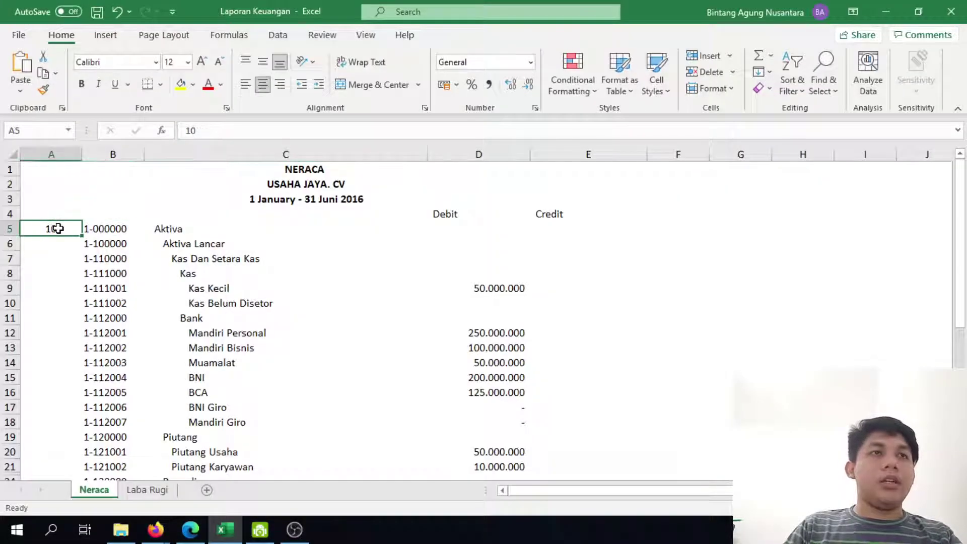
pyautogui.rightClick(59, 228)
pyautogui.press('Escape')
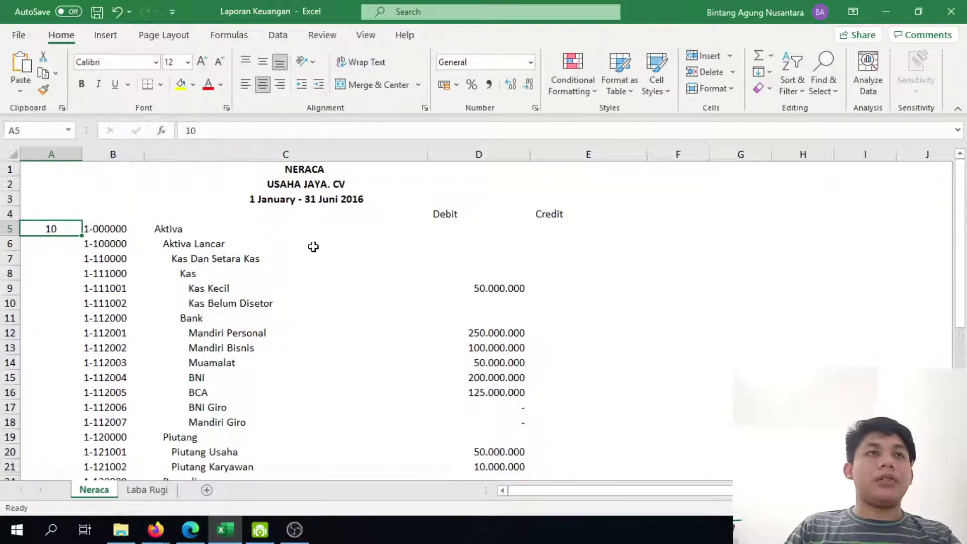
pyautogui.hotkey('alt', 'Tab')
pyautogui.moveTo(175, 192); pyautogui.dragTo(123, 195)
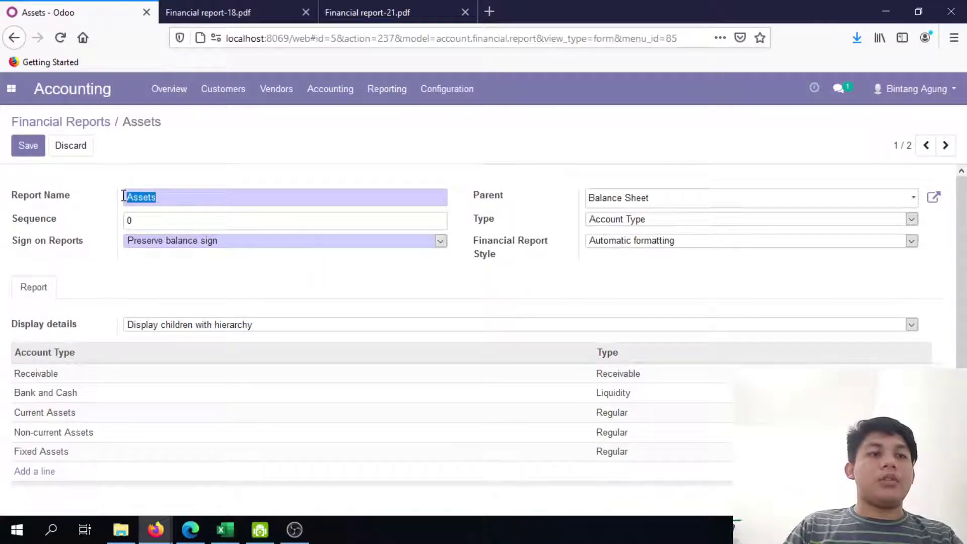
pyautogui.write('Ak')
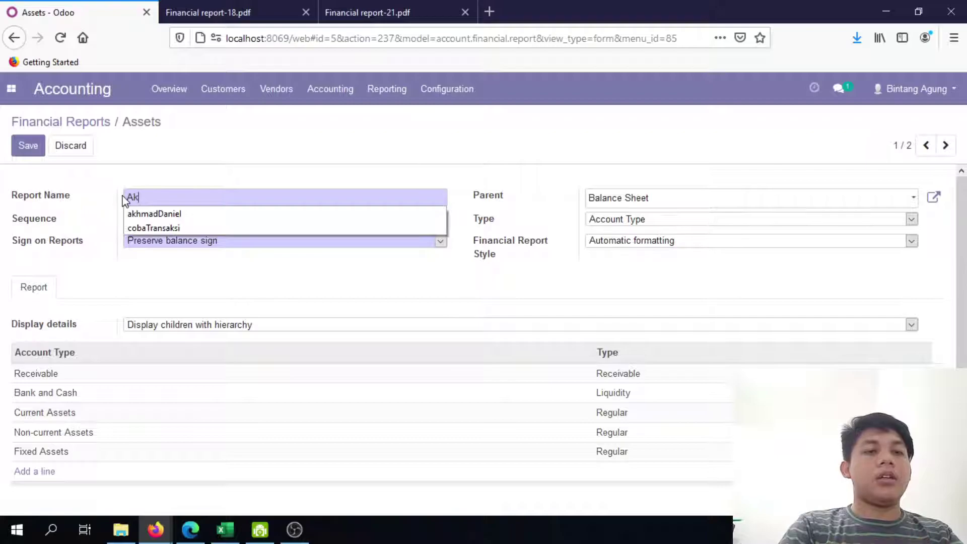
pyautogui.write('tiva')
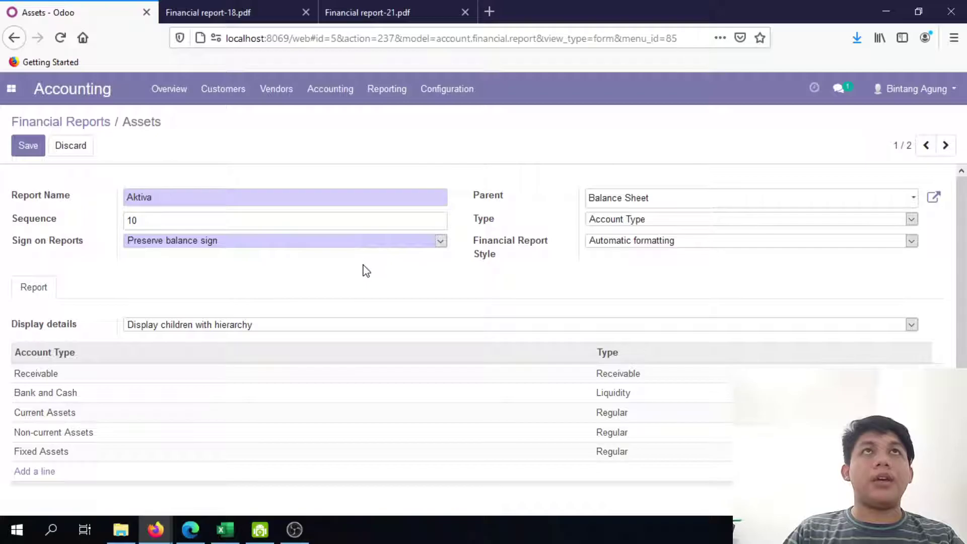
pyautogui.click(700, 222)
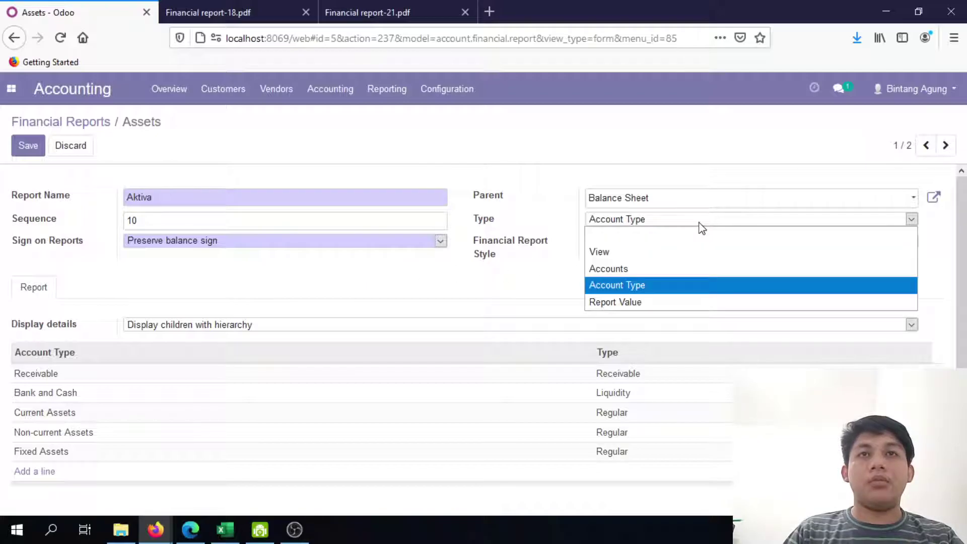
pyautogui.click(665, 251)
# Check in Excel's Neraca sheet how Aktiva Lancar and Kas Dan Setara Kas are nested under Aktiva
pyautogui.hotkey('alt', 'Tab')
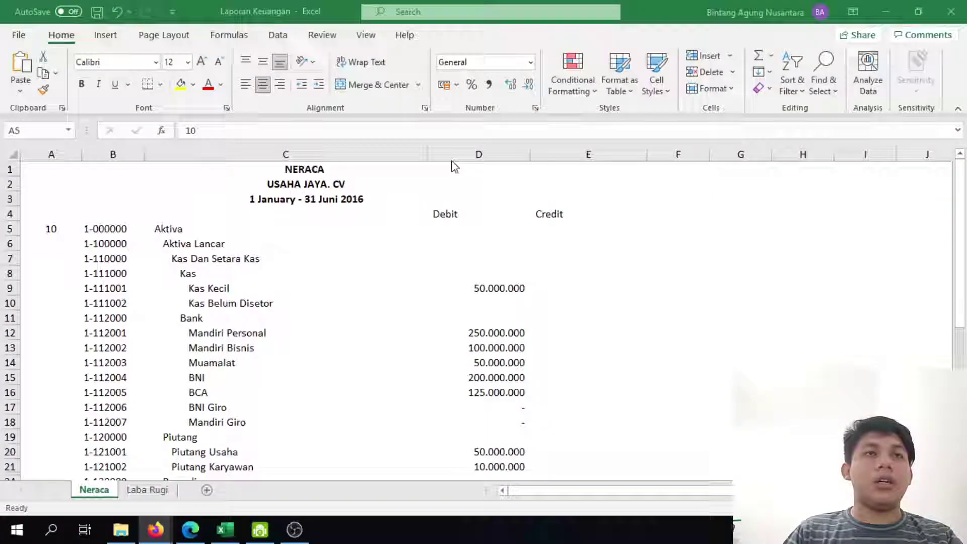
pyautogui.click(190, 231)
pyautogui.click(196, 256)
pyautogui.click(197, 229)
pyautogui.click(212, 246)
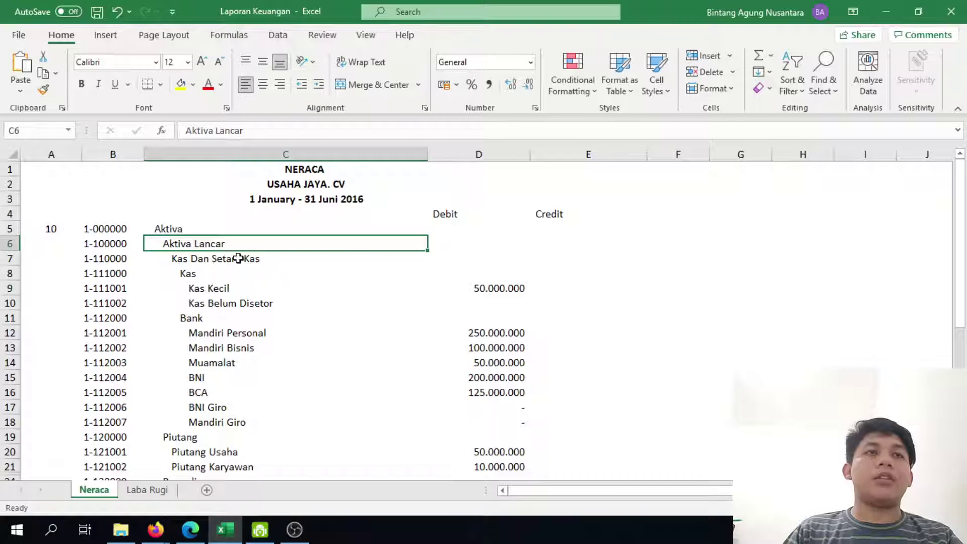
pyautogui.press('Down')
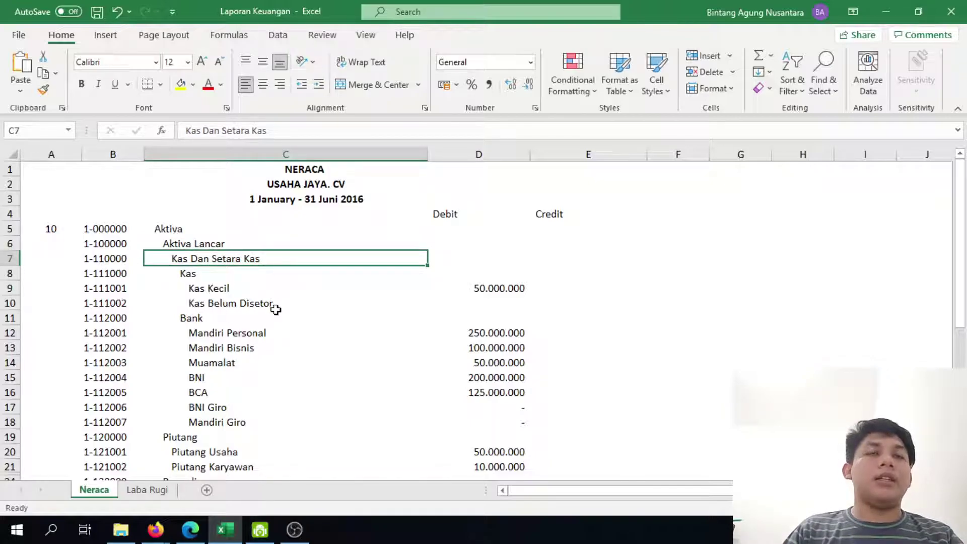
# Save the Aktiva report in Odoo and return to the Financial Reports list
pyautogui.hotkey('alt', 'Tab')
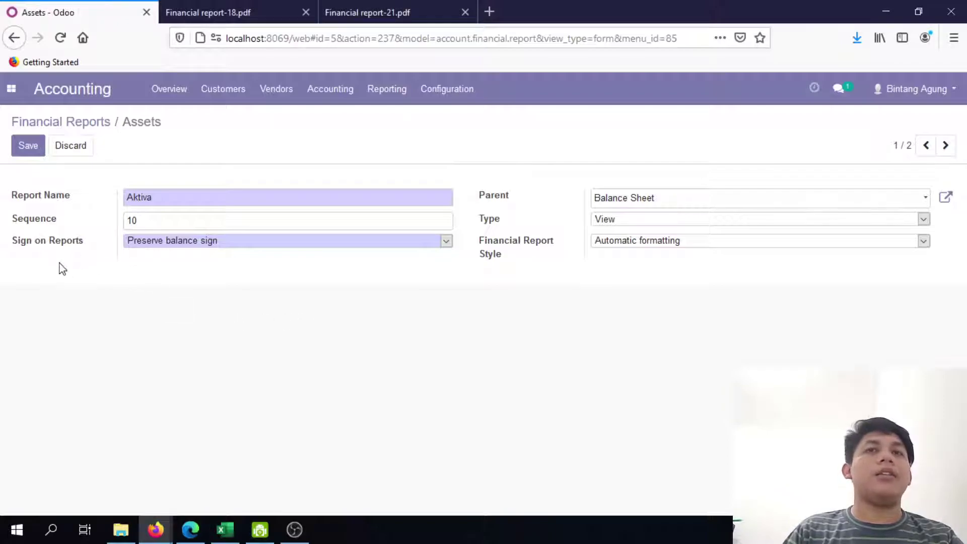
pyautogui.click(31, 148)
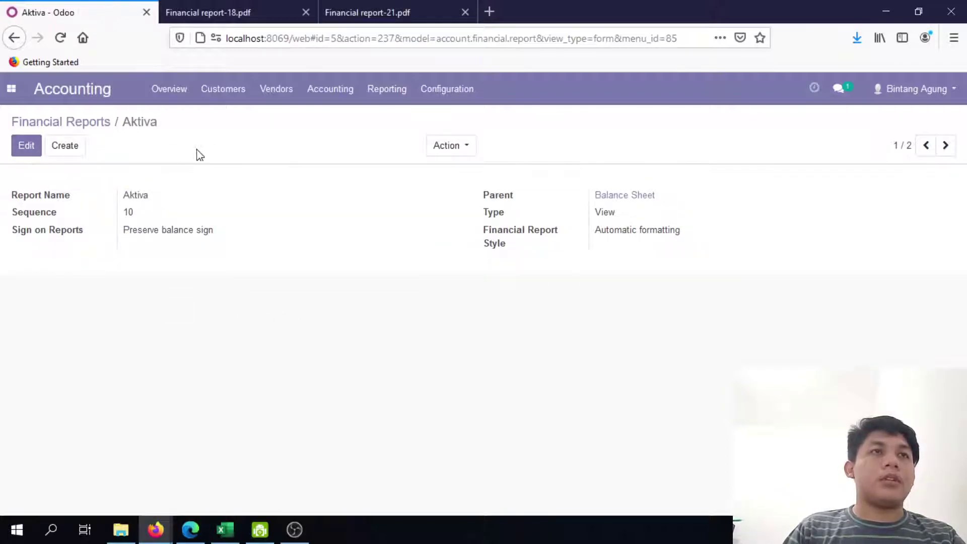
pyautogui.click(83, 122)
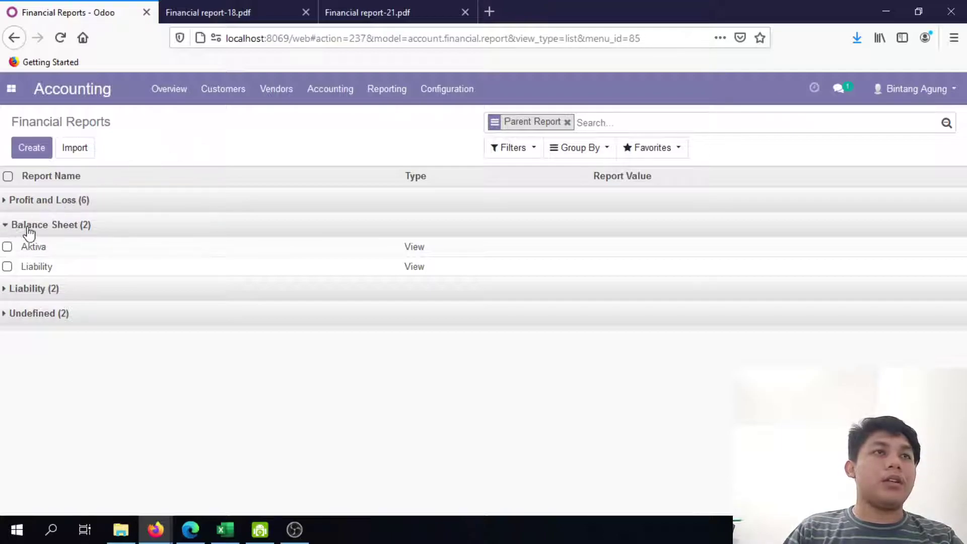
# Start a new financial report with the name Aktiva Lancar copied from the Neraca sheet and the sequence 1
pyautogui.click(34, 147)
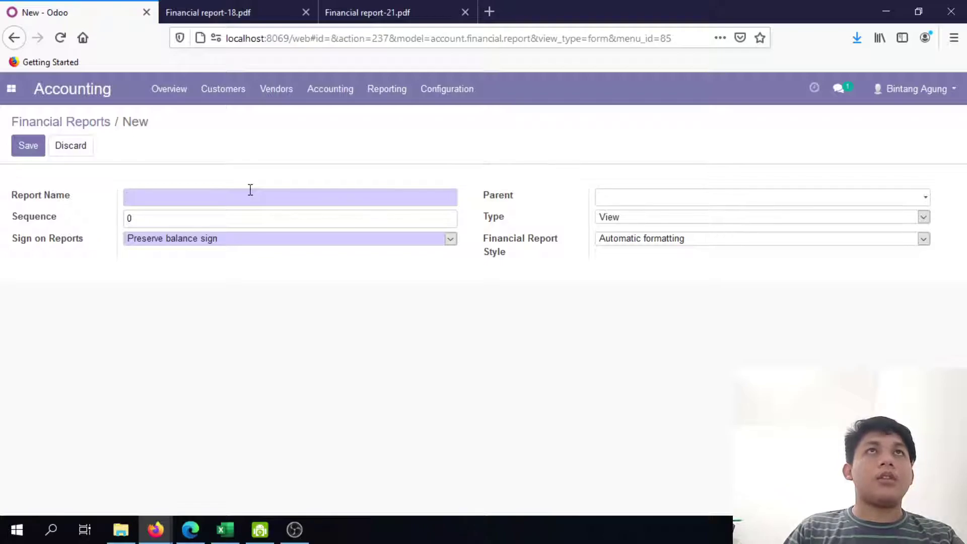
pyautogui.write('A')
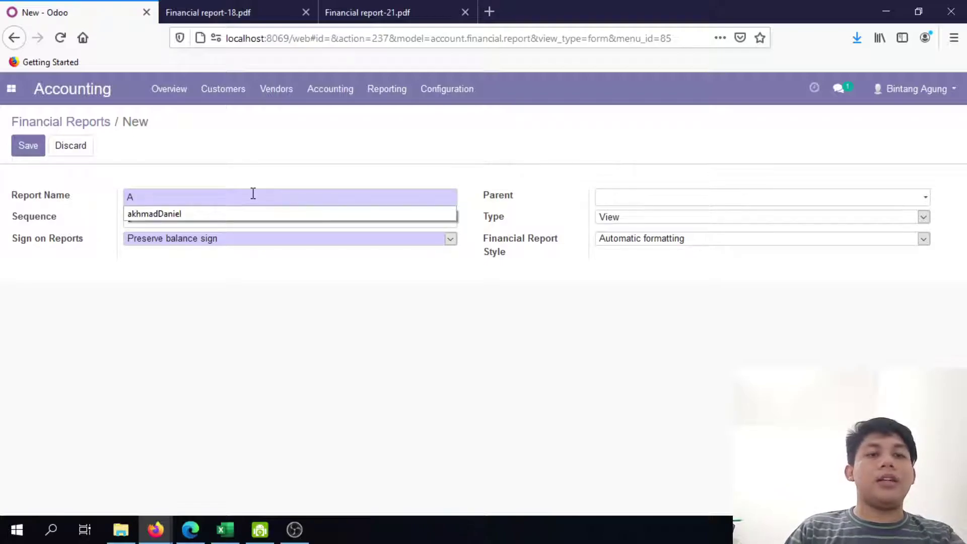
pyautogui.write('ktiva Lan')
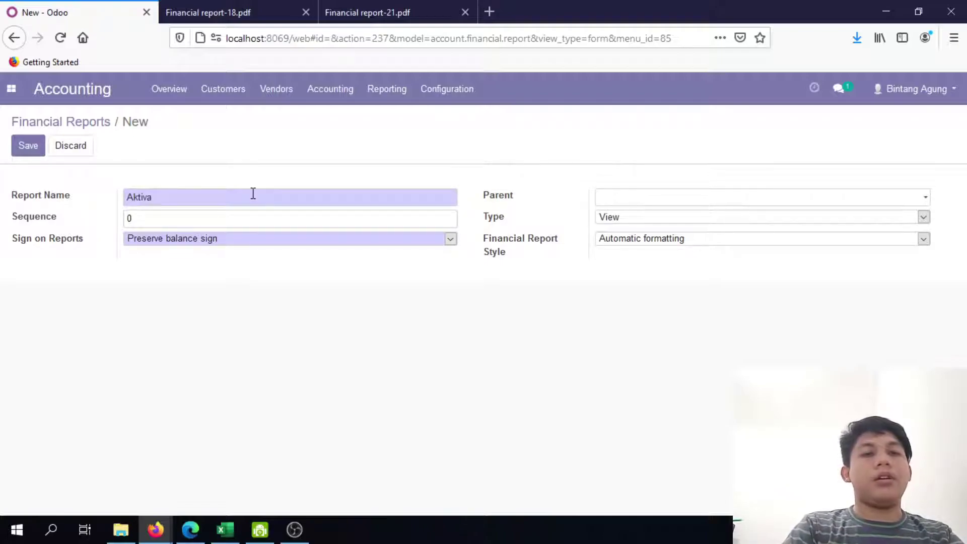
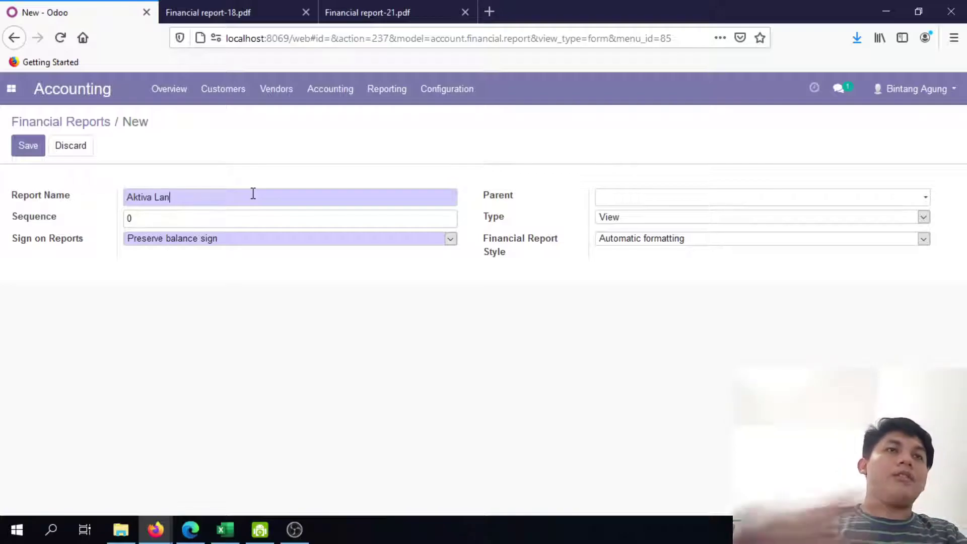
pyautogui.hotkey('alt', 'Tab')
pyautogui.click(226, 244)
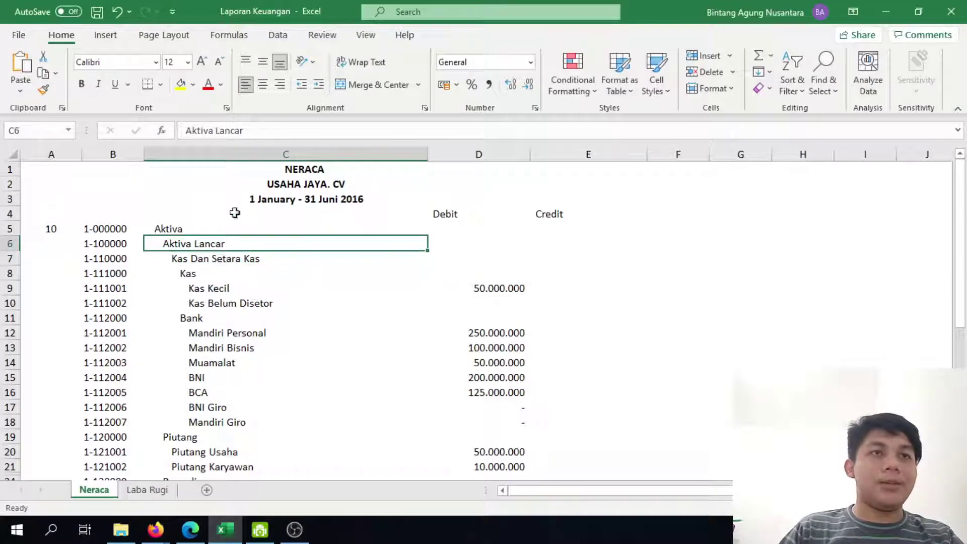
pyautogui.moveTo(256, 126); pyautogui.dragTo(182, 130)
pyautogui.rightClick(210, 130)
pyautogui.click(240, 155)
pyautogui.hotkey('alt', 'Tab')
pyautogui.tripleClick(197, 201)
pyautogui.hotkey('ctrl', 'v')
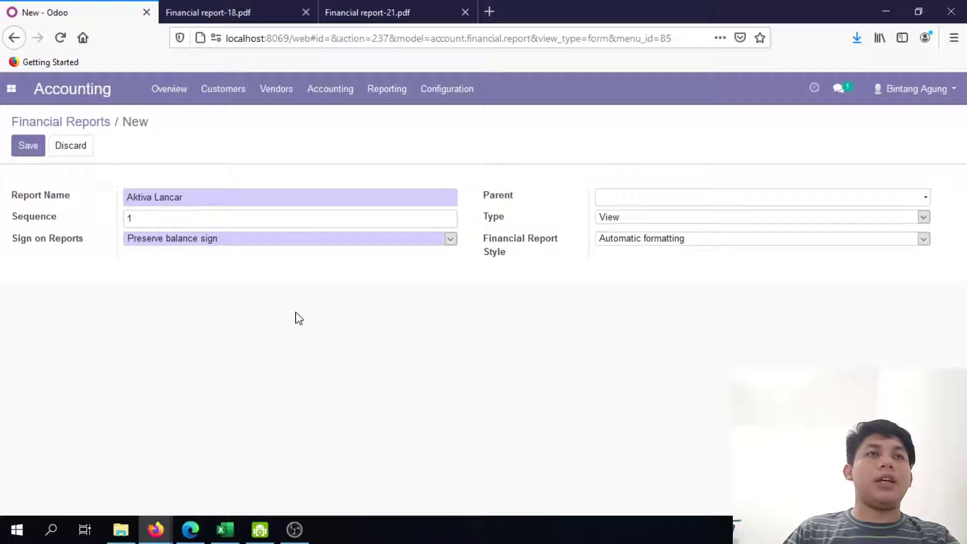
# Compare the levels of Aktiva, Aktiva Lancar, Kas Dan Setara Kas and Bank in Excel's Neraca sheet
pyautogui.hotkey('alt', 'Tab')
pyautogui.click(198, 229)
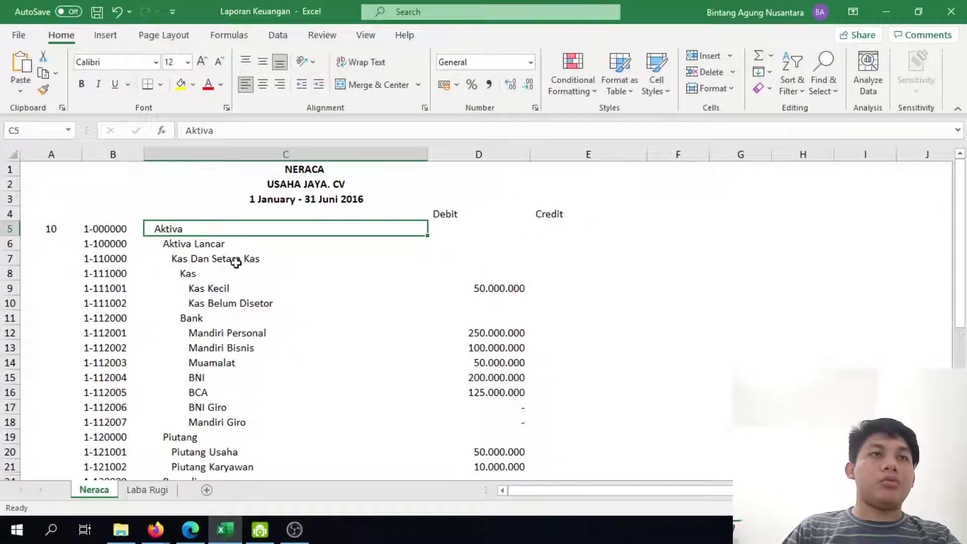
pyautogui.click(218, 243)
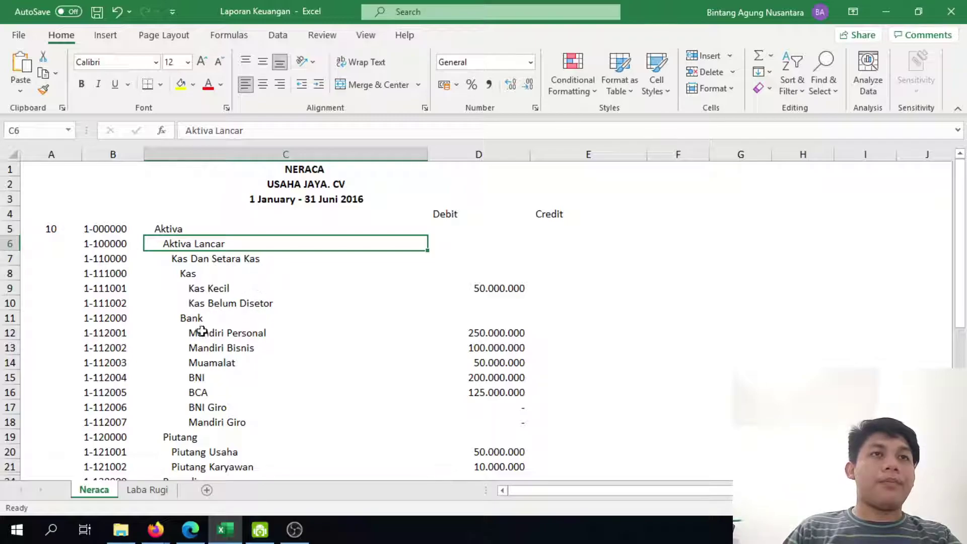
pyautogui.click(270, 258)
pyautogui.click(243, 319)
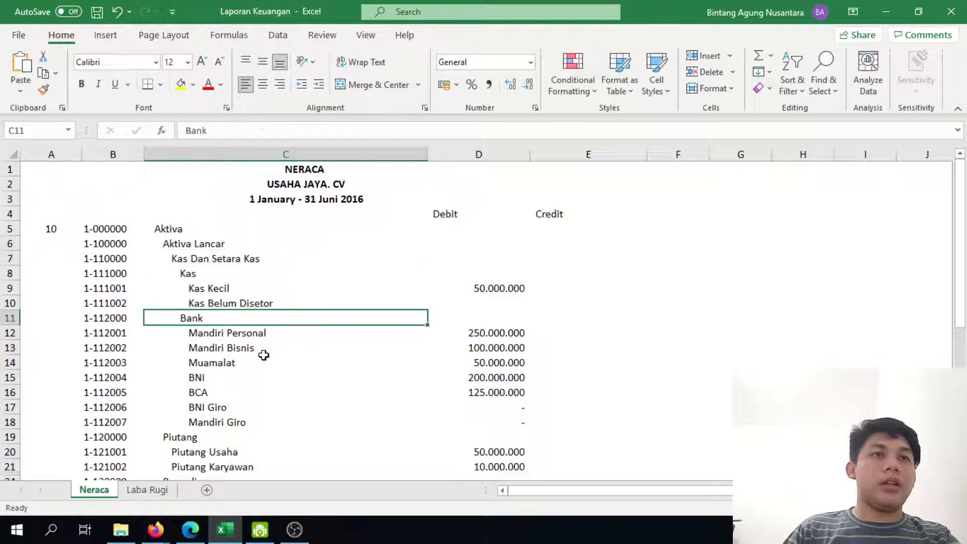
# Switch back to the new Aktiva Lancar report in Odoo and set its parent to Aktiva
pyautogui.scroll(-1, 259, 352)
pyautogui.hotkey('alt', 'Tab')
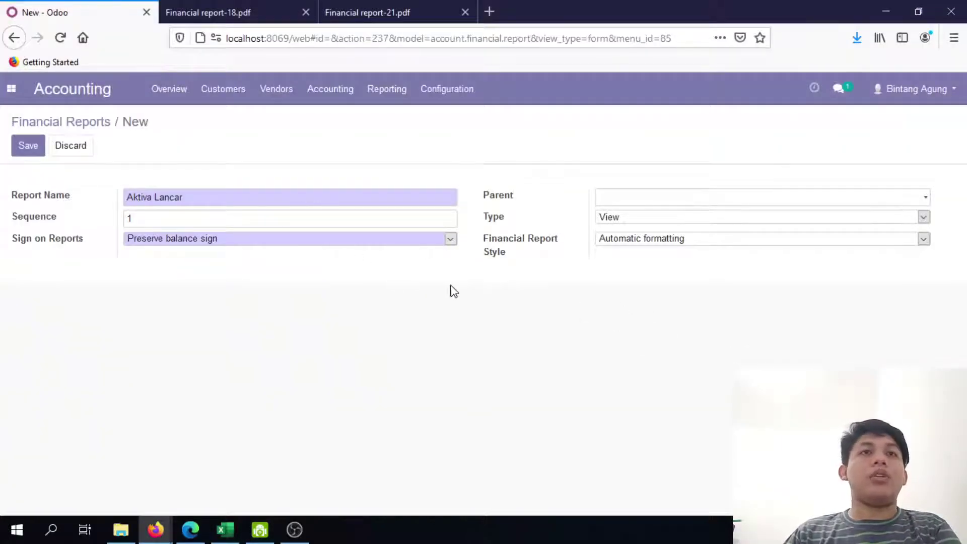
pyautogui.click(689, 198)
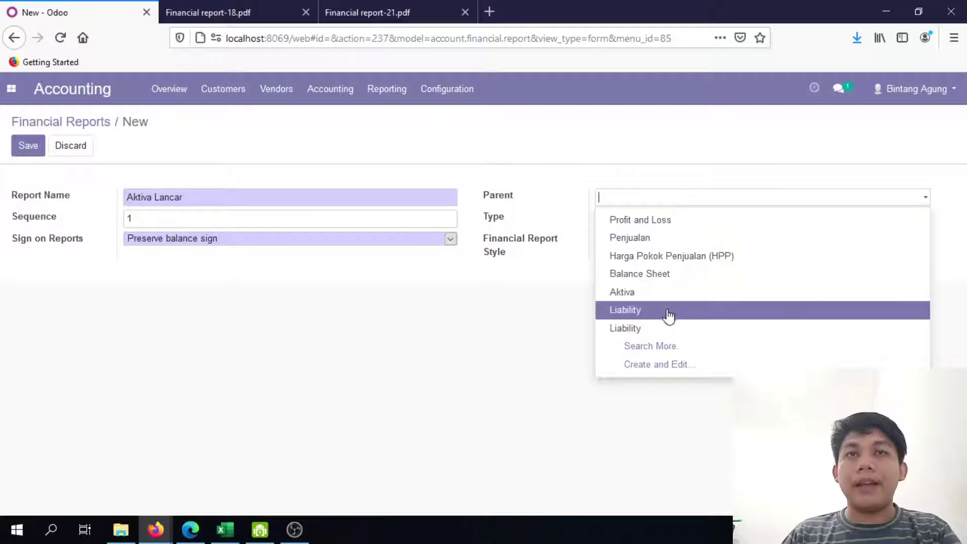
pyautogui.click(664, 294)
pyautogui.click(683, 217)
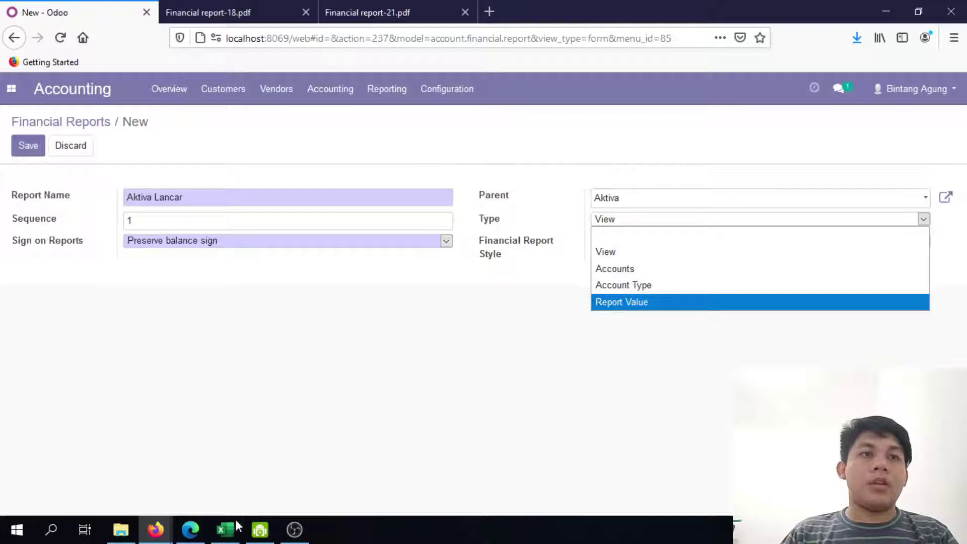
# Check in Excel's Neraca sheet how Kas Dan Setara Kas is nested directly under Aktiva Lancar
pyautogui.click(225, 529)
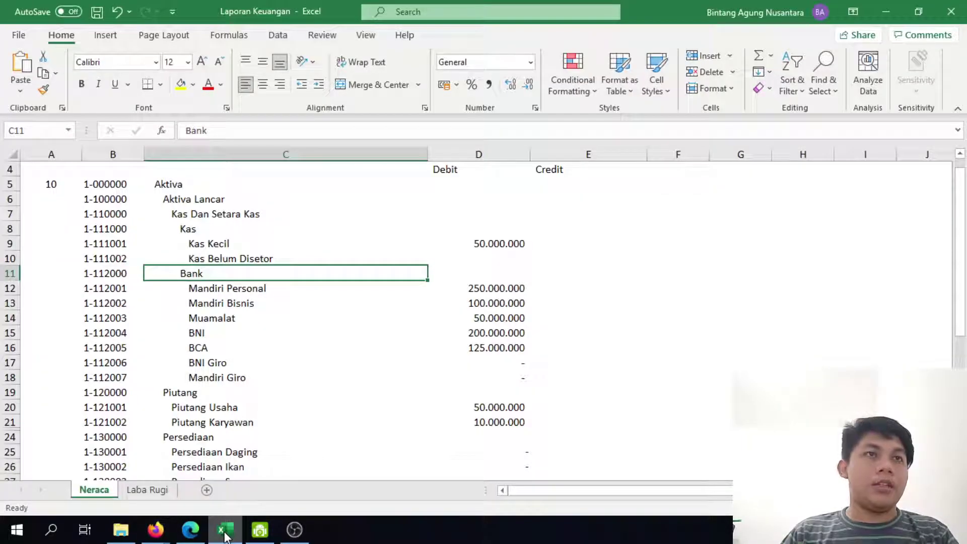
pyautogui.click(211, 200)
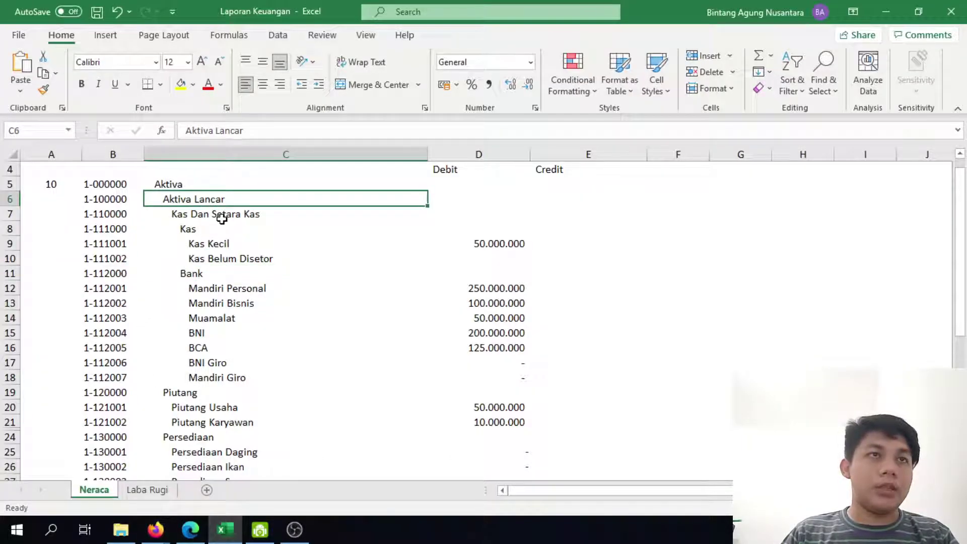
pyautogui.click(222, 218)
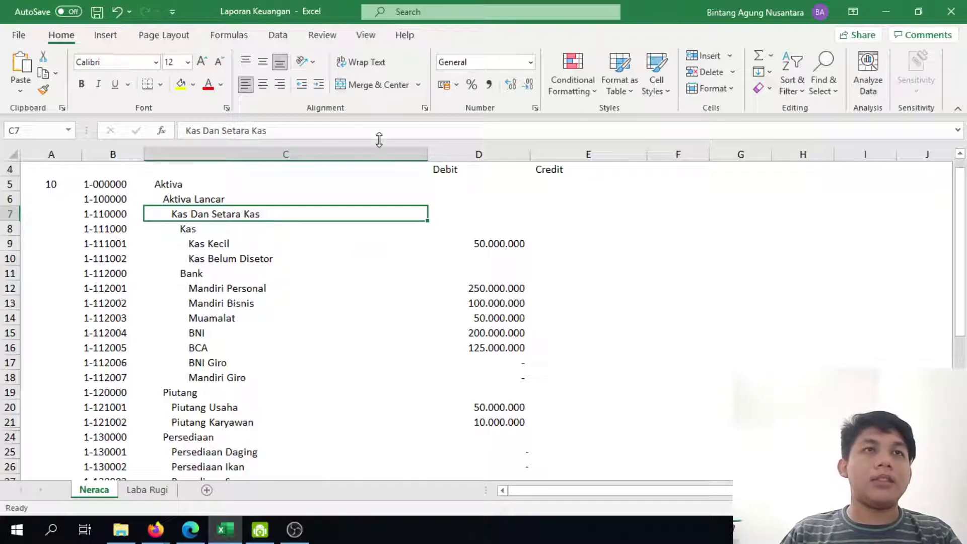
# Switch to Odoo, save the Aktiva Lancar report and return to the Financial Reports list
pyautogui.click(897, 7)
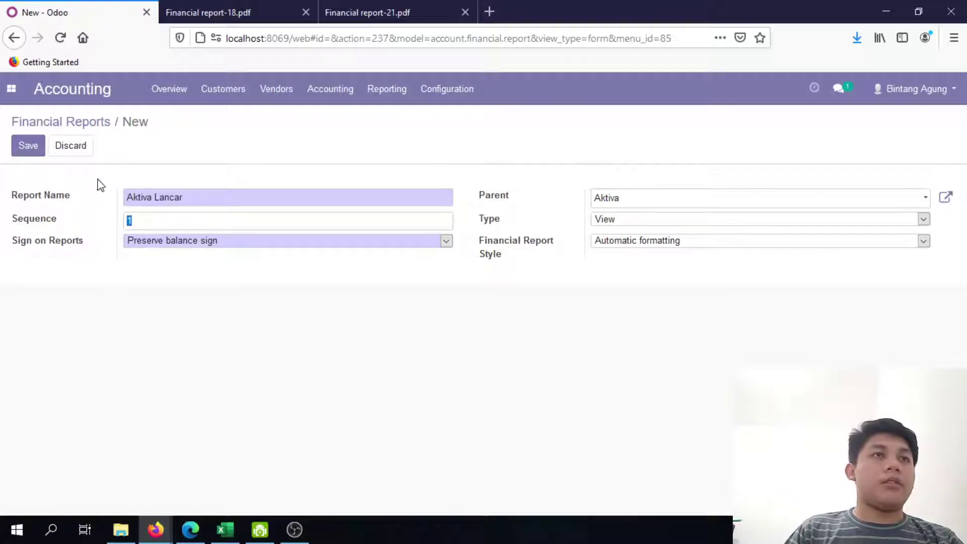
pyautogui.click(27, 149)
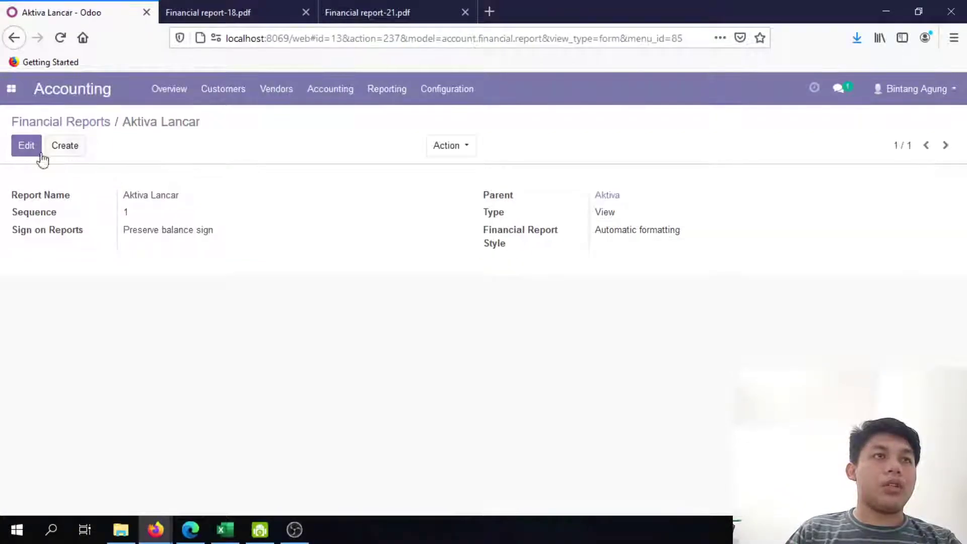
pyautogui.click(60, 122)
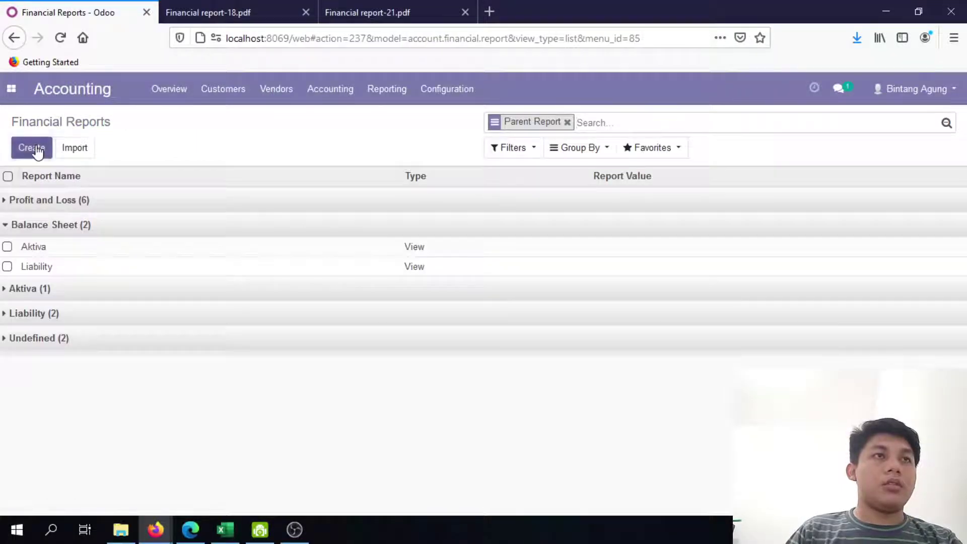
# Start a new financial report in Odoo with the name Kas Dan Setara Kas copied from Excel's Neraca sheet
pyautogui.click(32, 146)
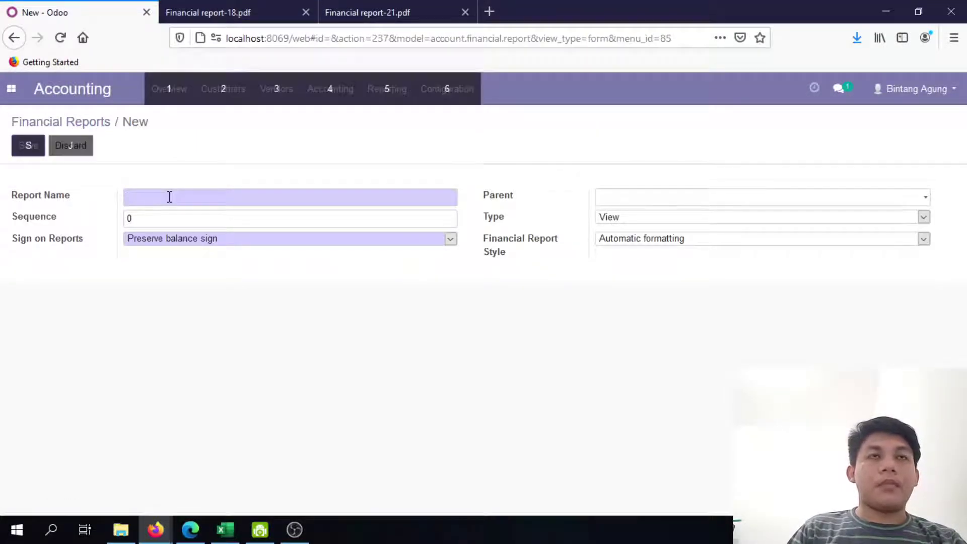
pyautogui.hotkey('alt', 'Tab')
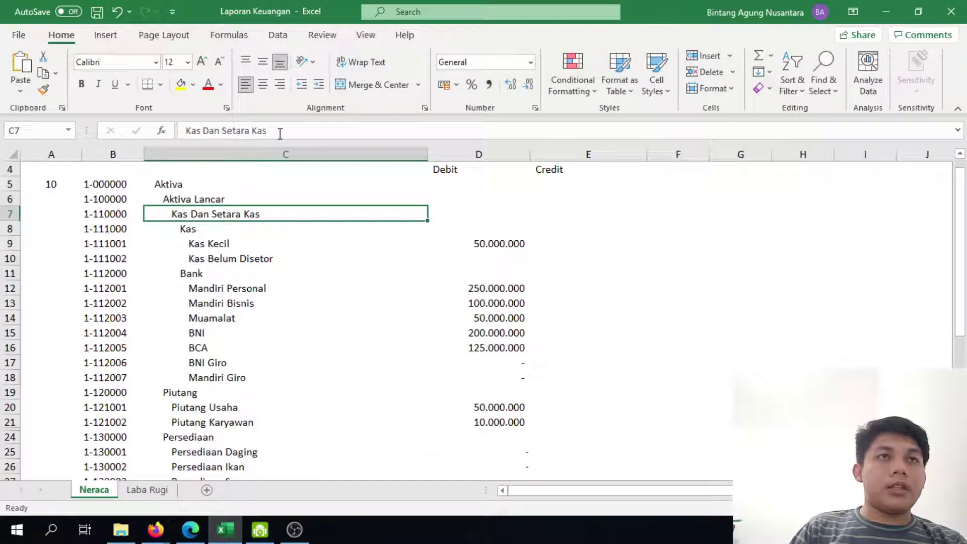
pyautogui.moveTo(280, 133); pyautogui.dragTo(185, 132)
pyautogui.rightClick(208, 132)
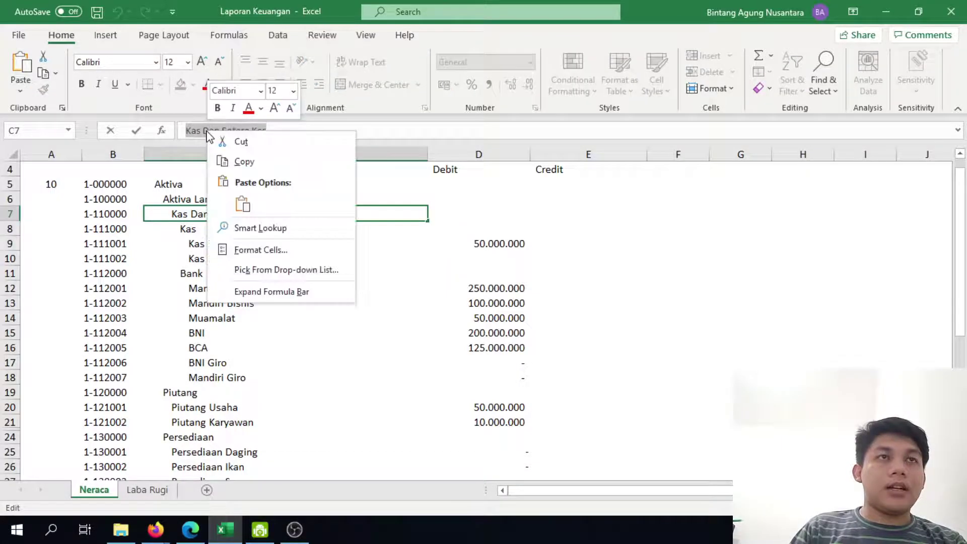
pyautogui.click(244, 168)
pyautogui.hotkey('alt', 'Tab')
pyautogui.hotkey('ctrl', 'v')
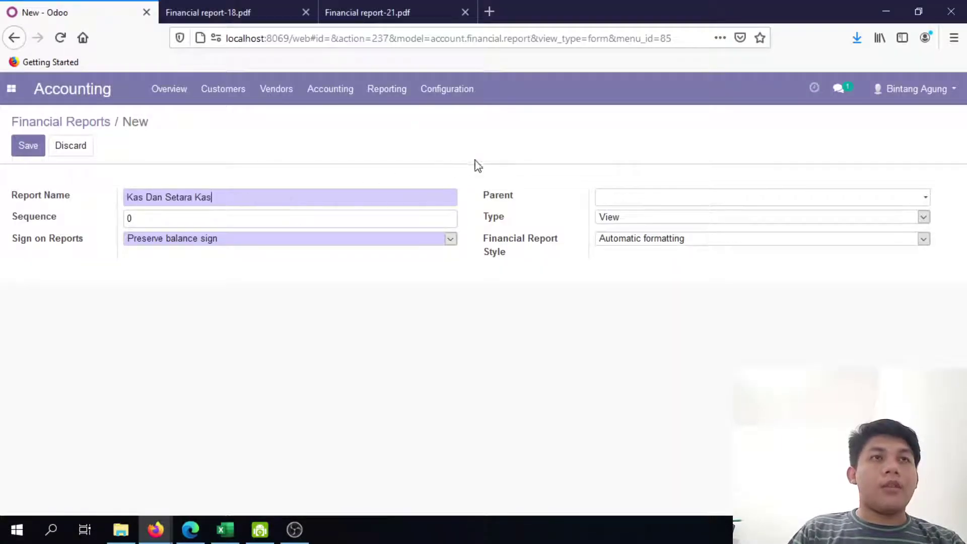
# Set the parent of the Kas Dan Setara Kas report to Aktiva Lancar from the full list of reports
pyautogui.click(653, 198)
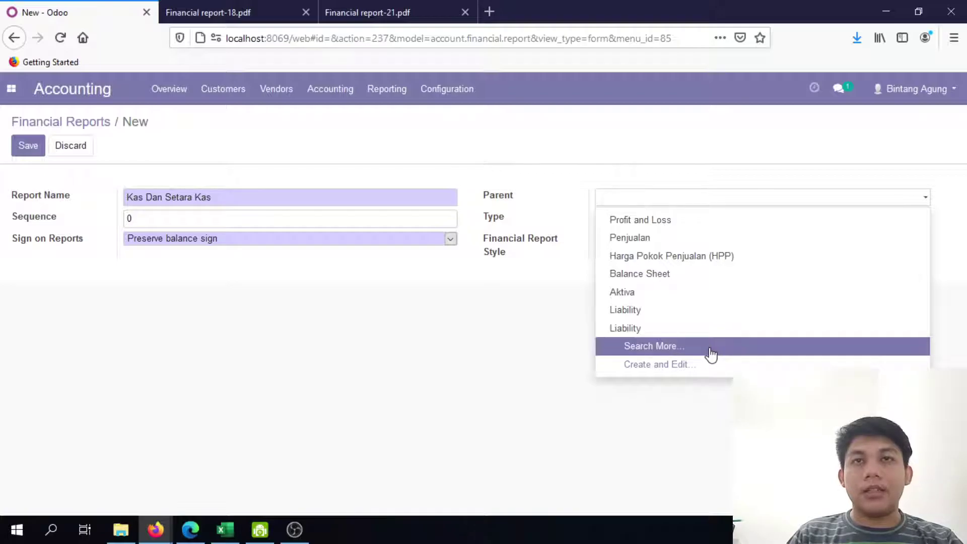
pyautogui.click(655, 346)
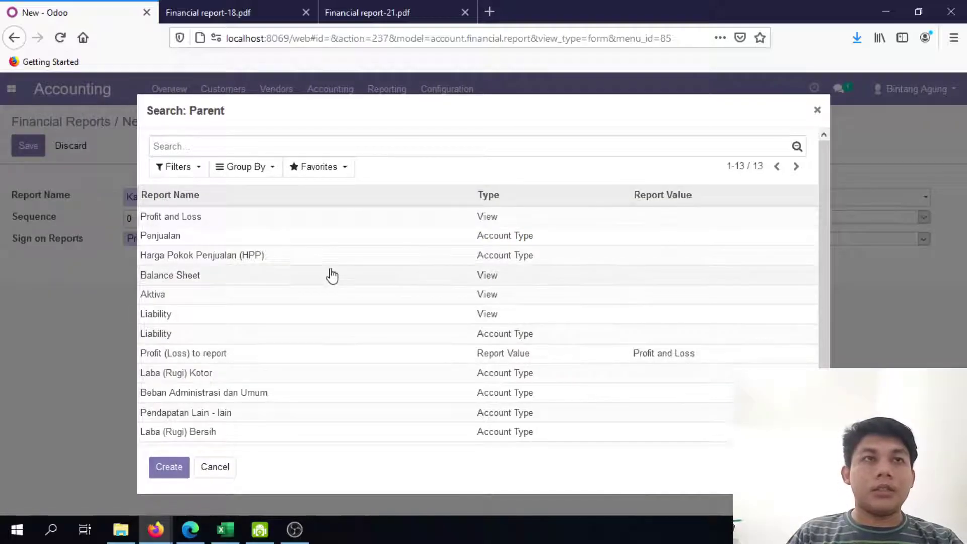
pyautogui.scroll(-1, 254, 342)
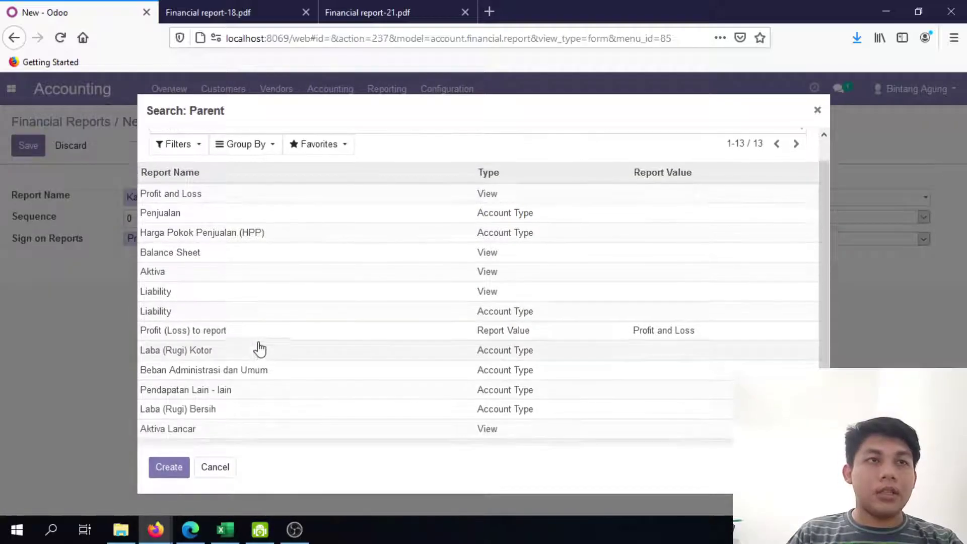
pyautogui.click(245, 428)
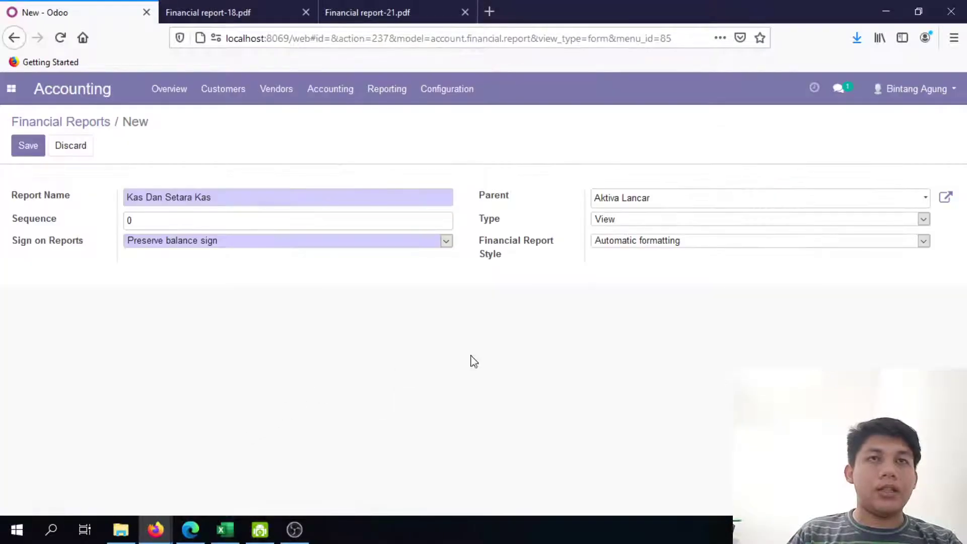
# Set the Kas Dan Setara Kas report's type to Account Type and open the selection of account types to add
pyautogui.click(663, 218)
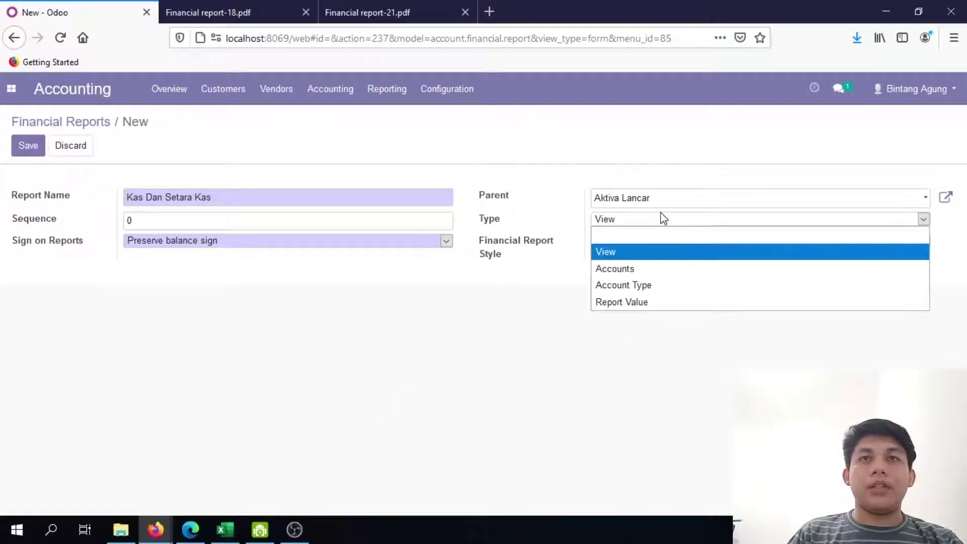
pyautogui.click(660, 285)
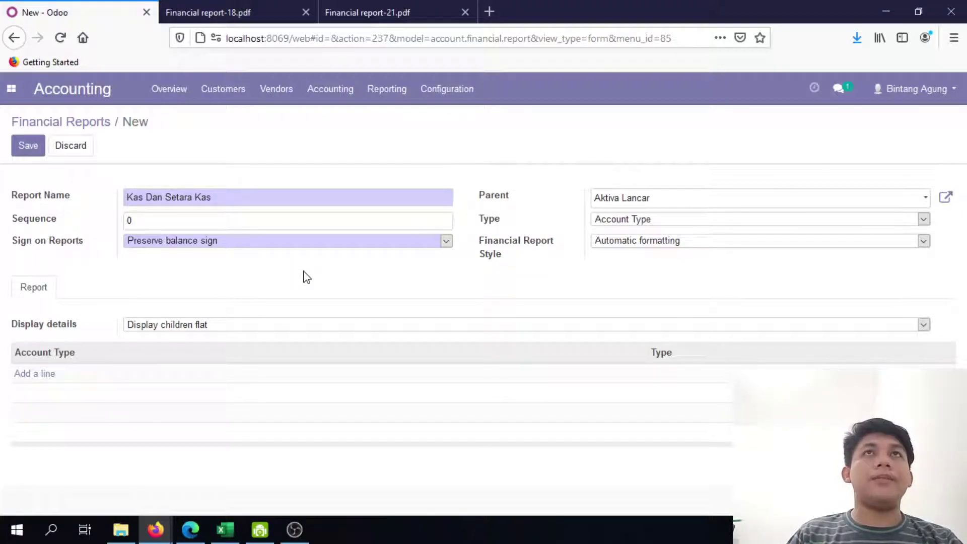
pyautogui.click(33, 375)
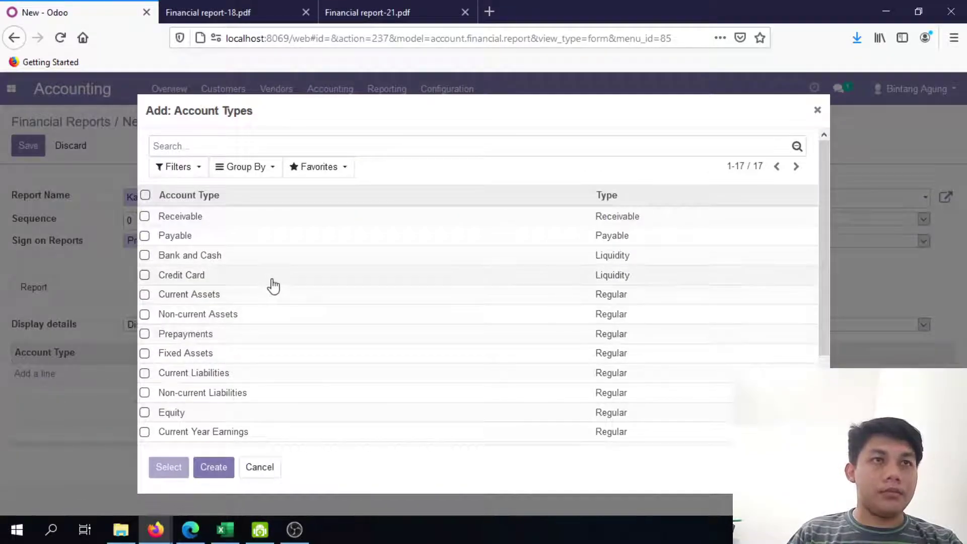
pyautogui.scroll(-3, 277, 312)
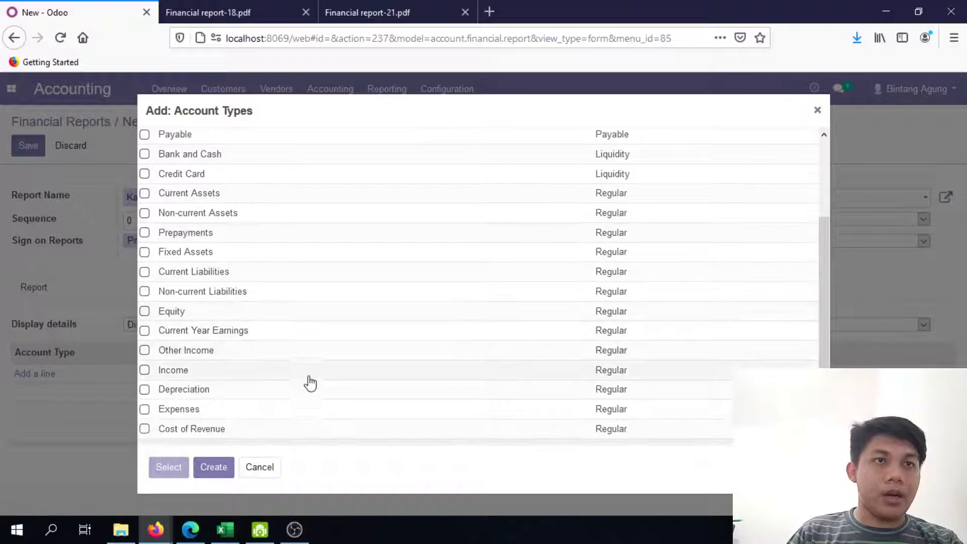
pyautogui.scroll(3, 311, 385)
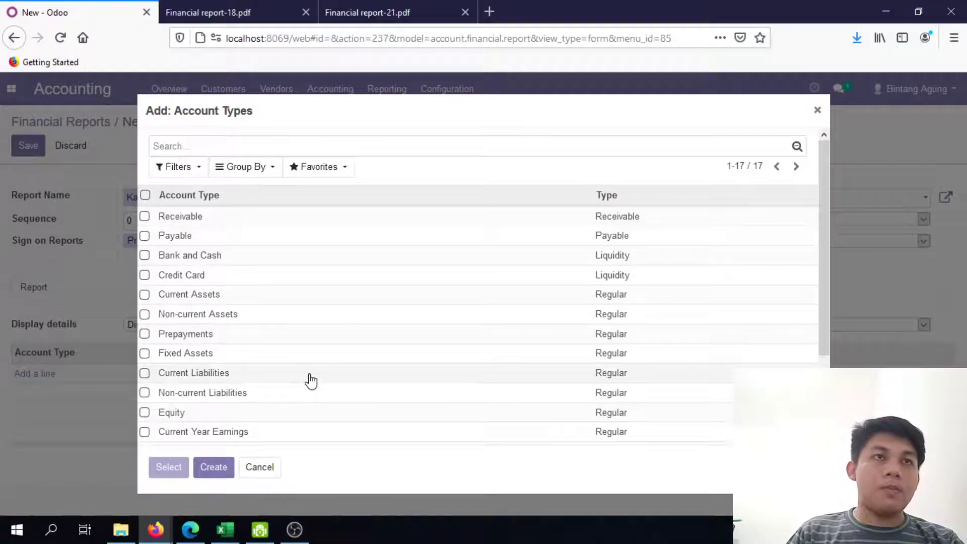
pyautogui.click(260, 467)
# Check the levels beneath Kas Dan Setara Kas on the Neraca sheet in Excel, and return to Odoo
pyautogui.hotkey('alt', 'Tab')
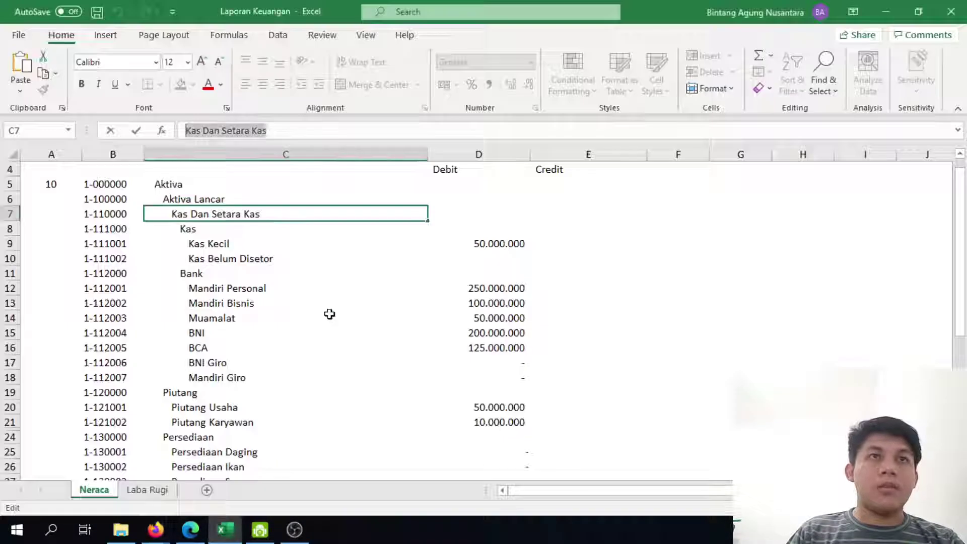
pyautogui.click(240, 226)
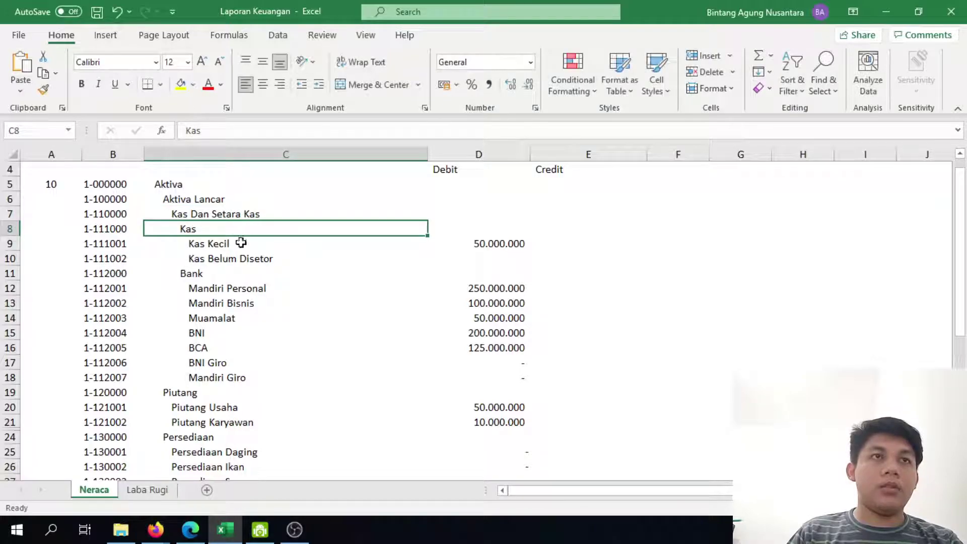
pyautogui.click(252, 213)
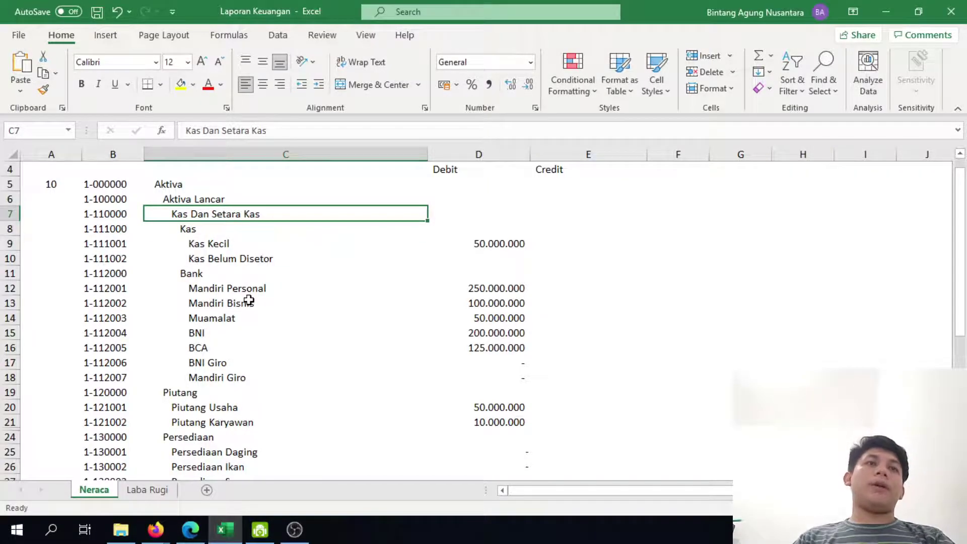
pyautogui.hotkey('alt', 'Tab')
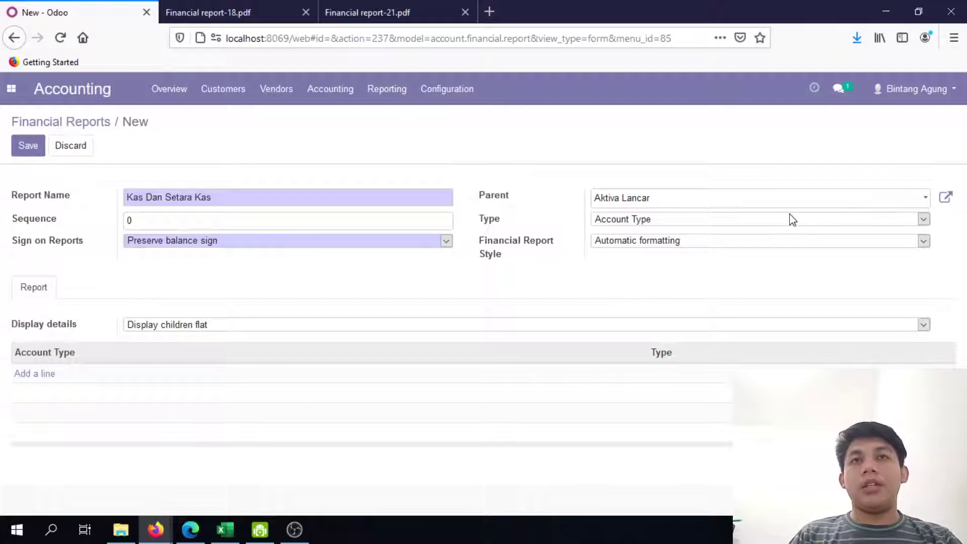
# Change the type of the Kas Dan Setara Kas report to View and save the record
pyautogui.click(792, 220)
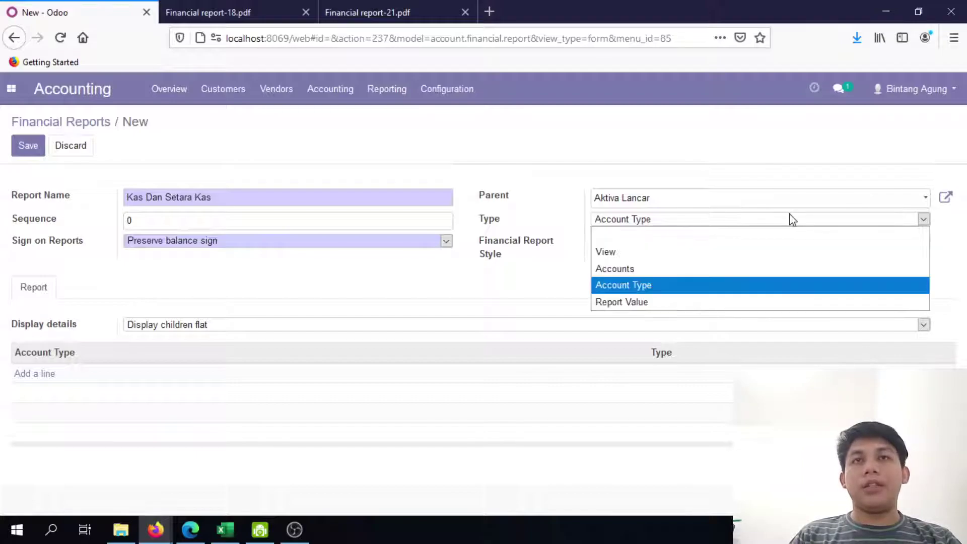
pyautogui.click(635, 252)
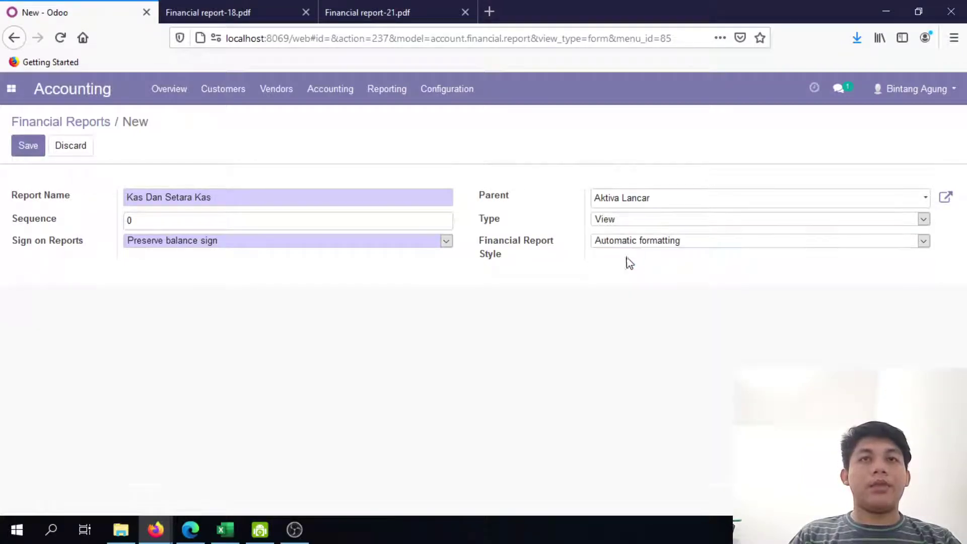
pyautogui.click(30, 144)
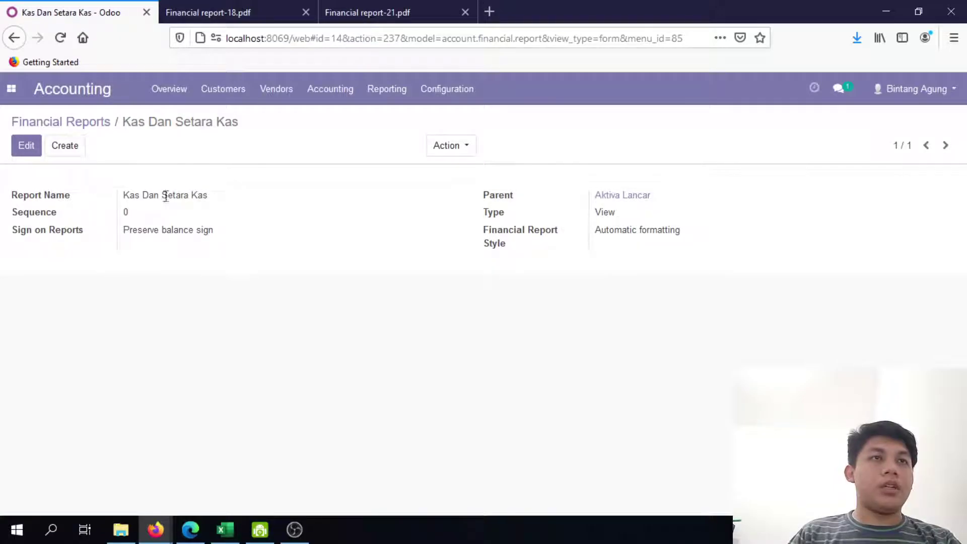
# Create a new financial report and name it "Kas", matching the entry with code 1-111000 in the Excel Neraca sheet
pyautogui.click(71, 123)
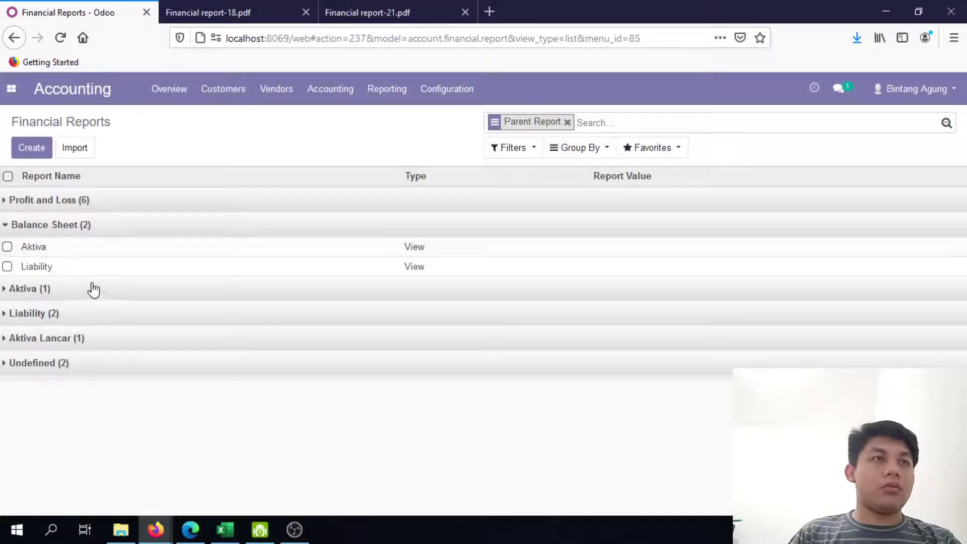
pyautogui.click(32, 148)
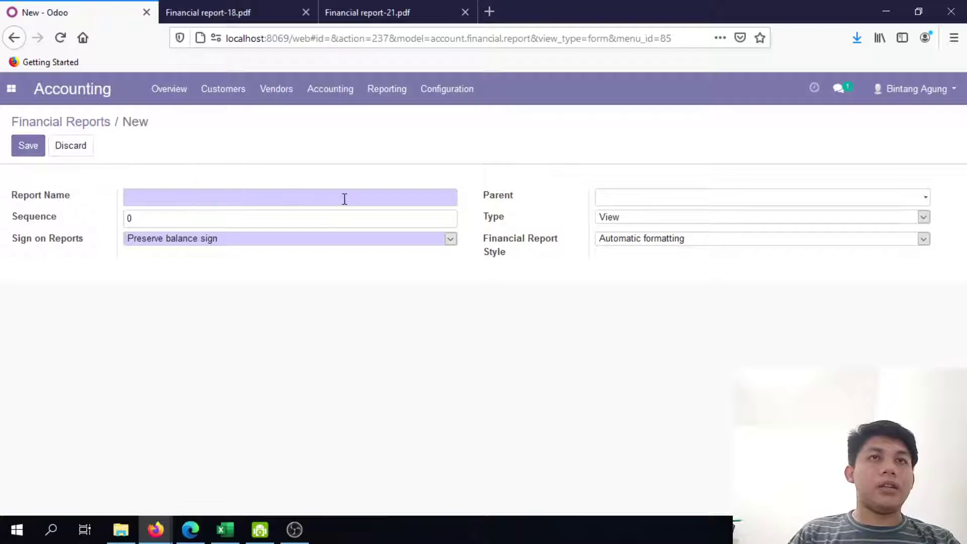
pyautogui.hotkey('alt', 'Tab')
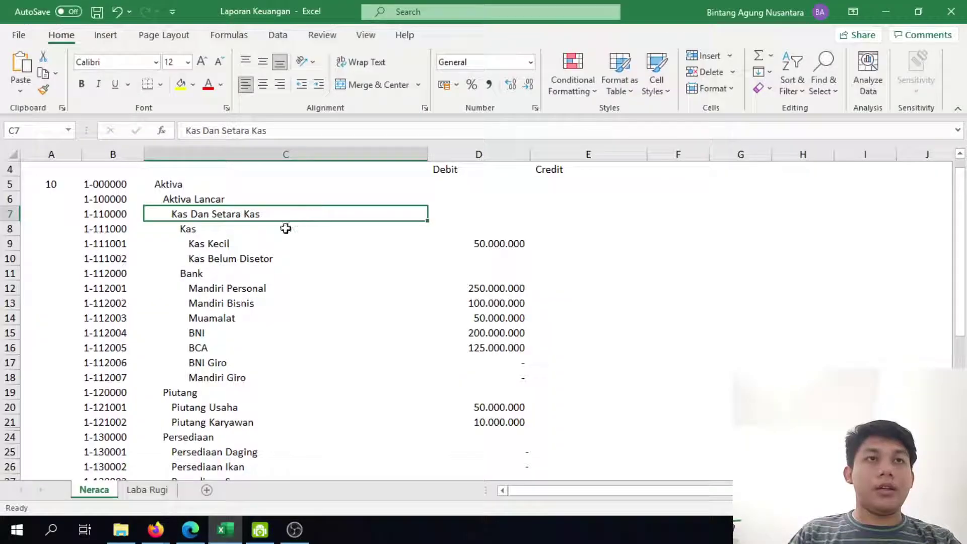
pyautogui.click(226, 229)
pyautogui.doubleClick(232, 134)
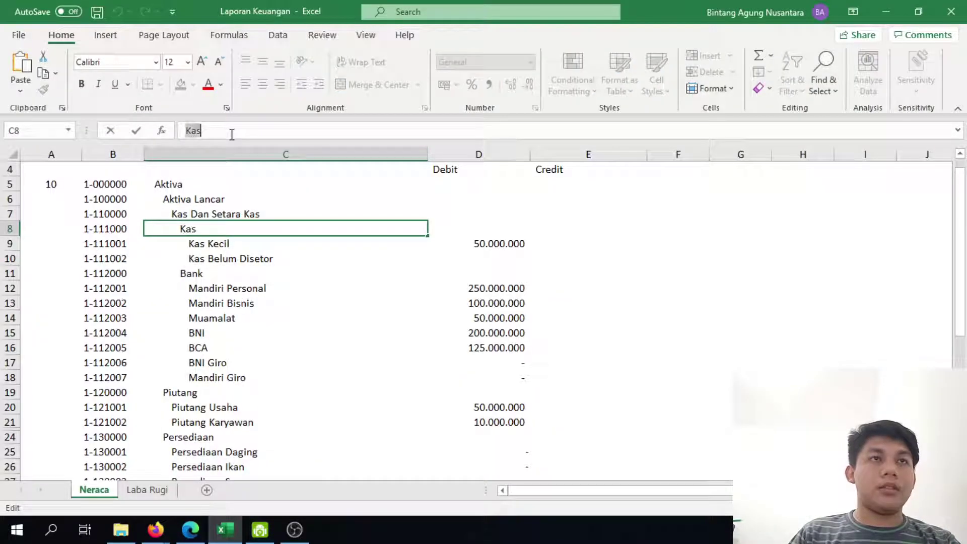
pyautogui.hotkey('alt', 'Tab')
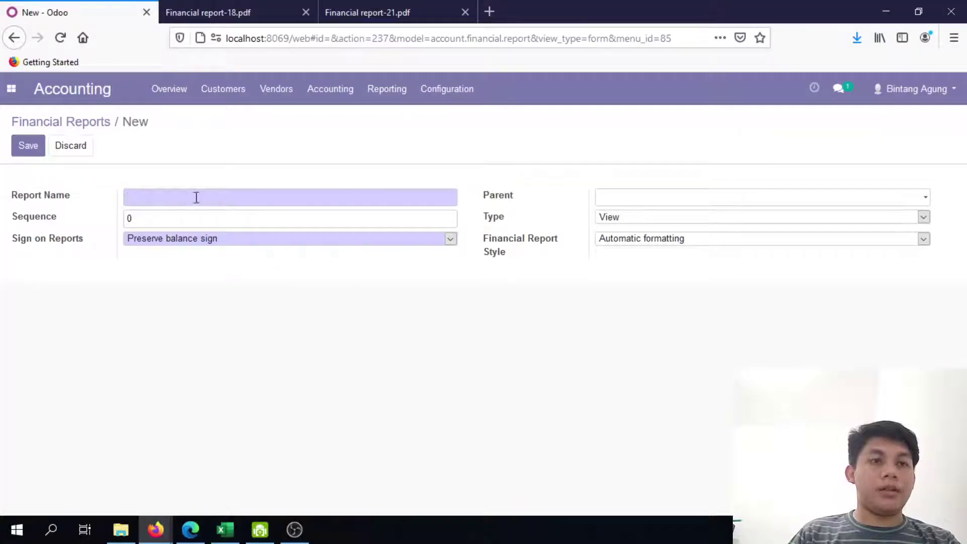
pyautogui.write('Kas Dan Setara Kas')
pyautogui.moveTo(197, 193); pyautogui.dragTo(60, 198)
pyautogui.press('BackSpace')
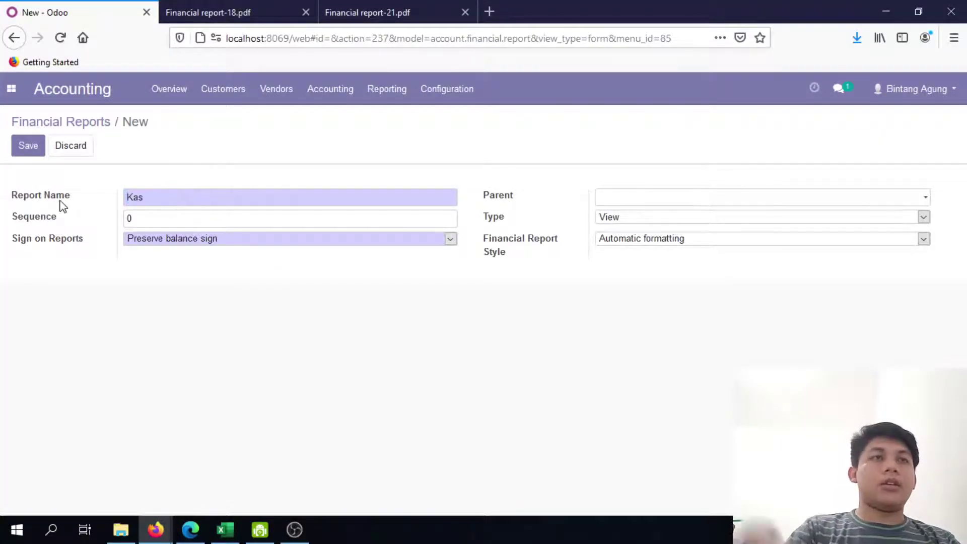
# Set the Kas report's sequence to 1 and choose Kas Dan Setara Kas as its parent
pyautogui.click(145, 225)
pyautogui.press('BackSpace')
pyautogui.write('1')
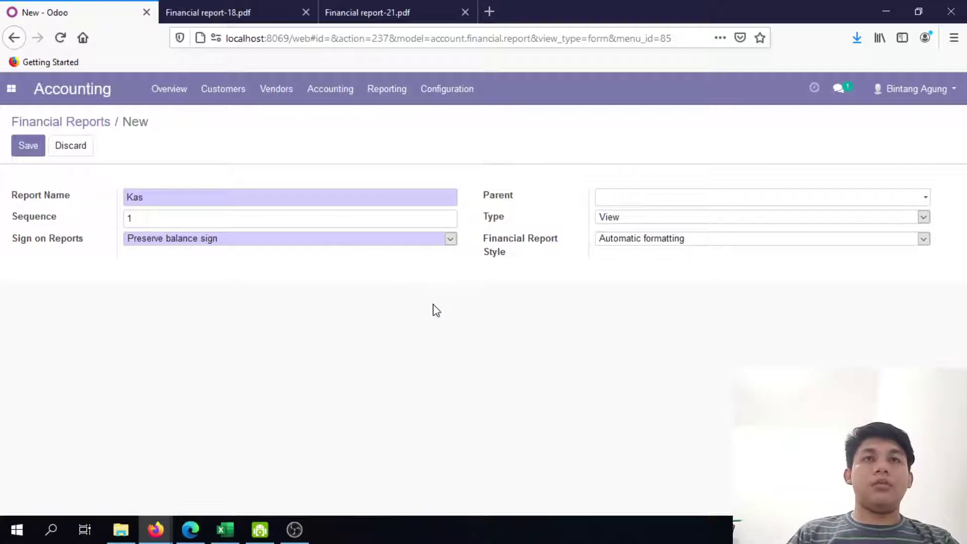
pyautogui.click(707, 198)
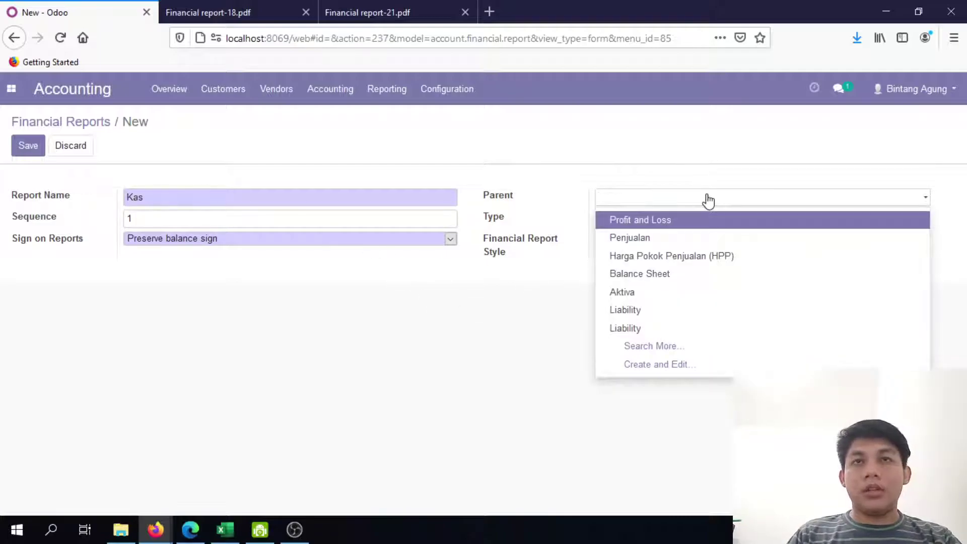
pyautogui.click(702, 348)
pyautogui.scroll(-2, 320, 272)
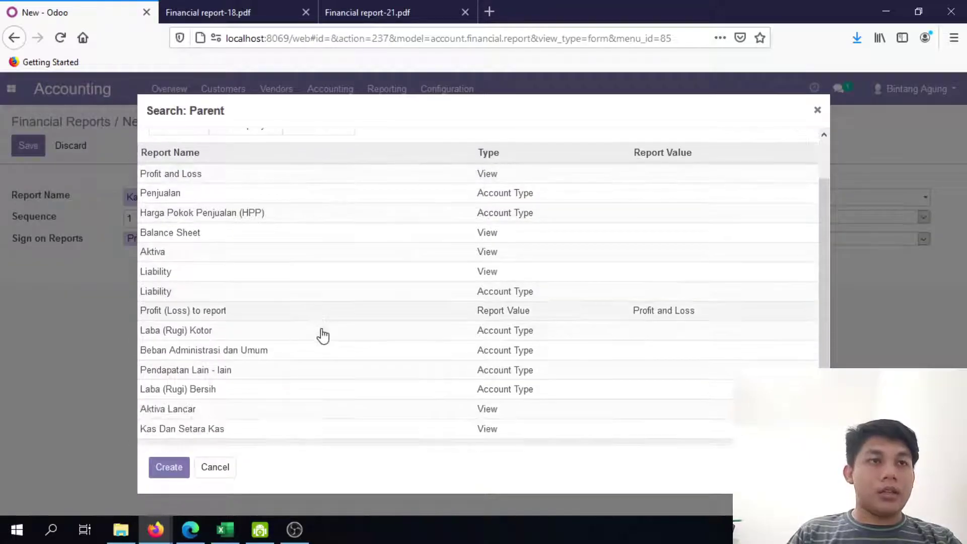
pyautogui.click(231, 430)
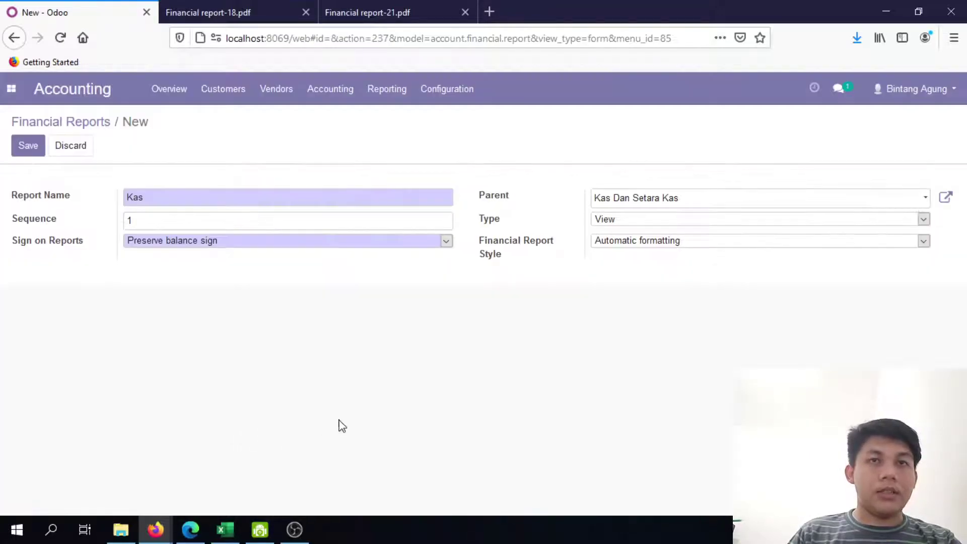
# Set the report type to Accounts and add the accounts 1-111001 Kas Kecil and 1-111002 Kas Belum Disetor
pyautogui.click(730, 219)
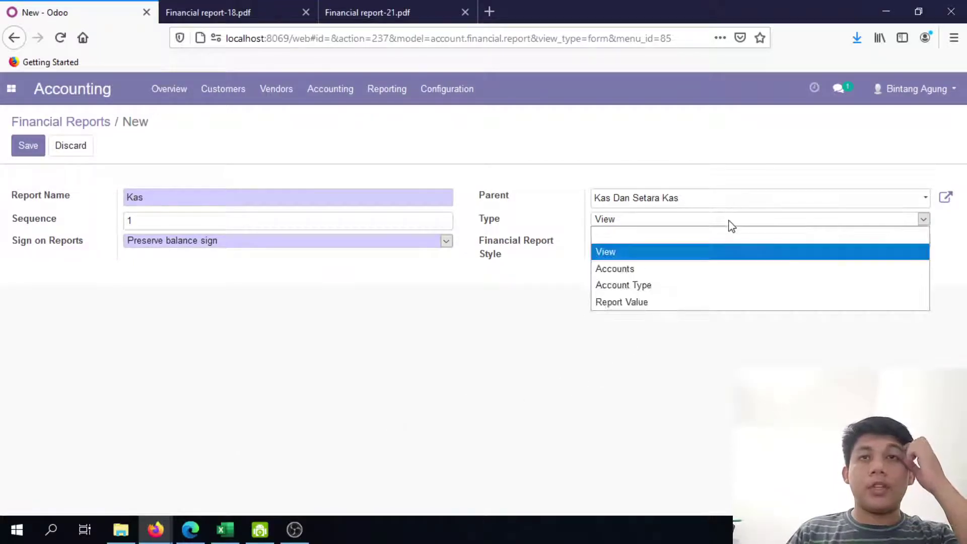
pyautogui.click(706, 263)
pyautogui.hotkey('alt', 'Tab')
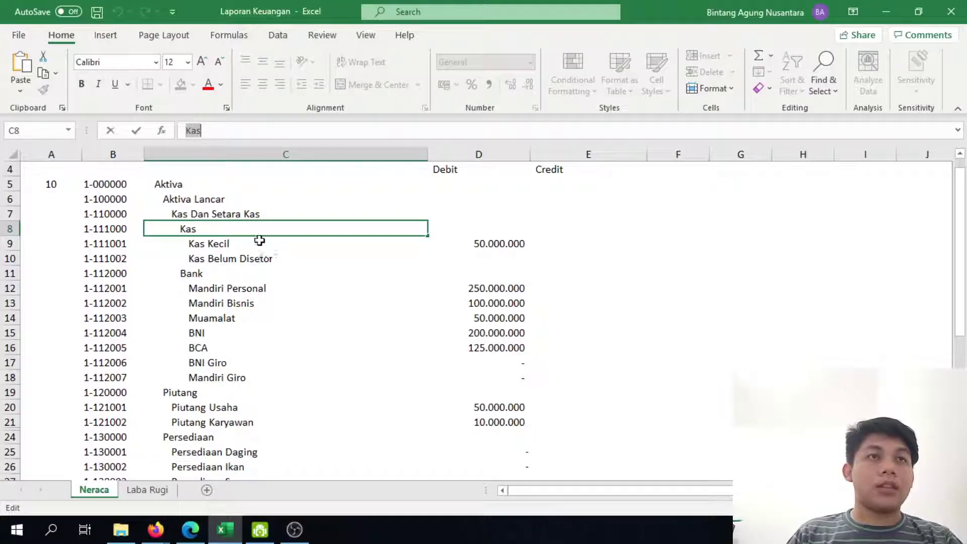
pyautogui.hotkey('alt', 'Tab')
pyautogui.click(37, 376)
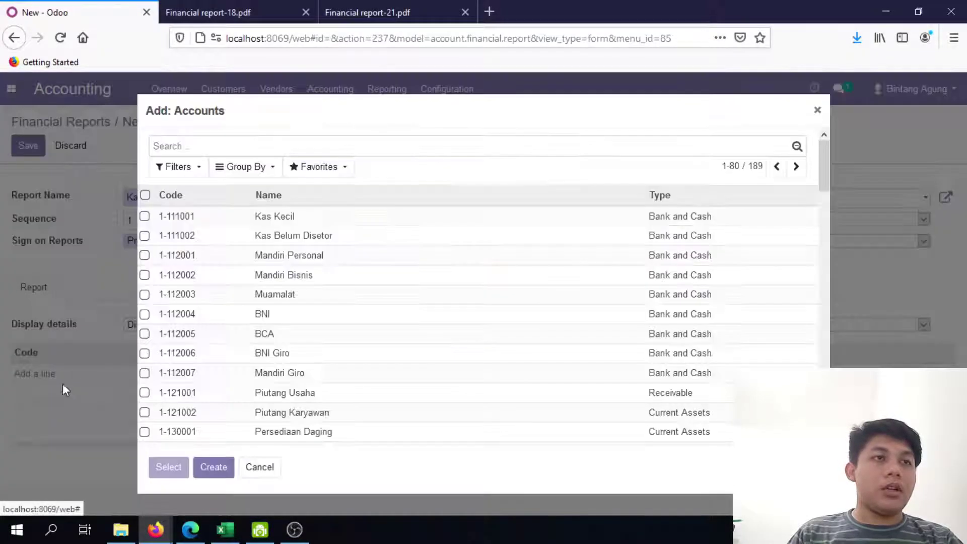
pyautogui.click(144, 216)
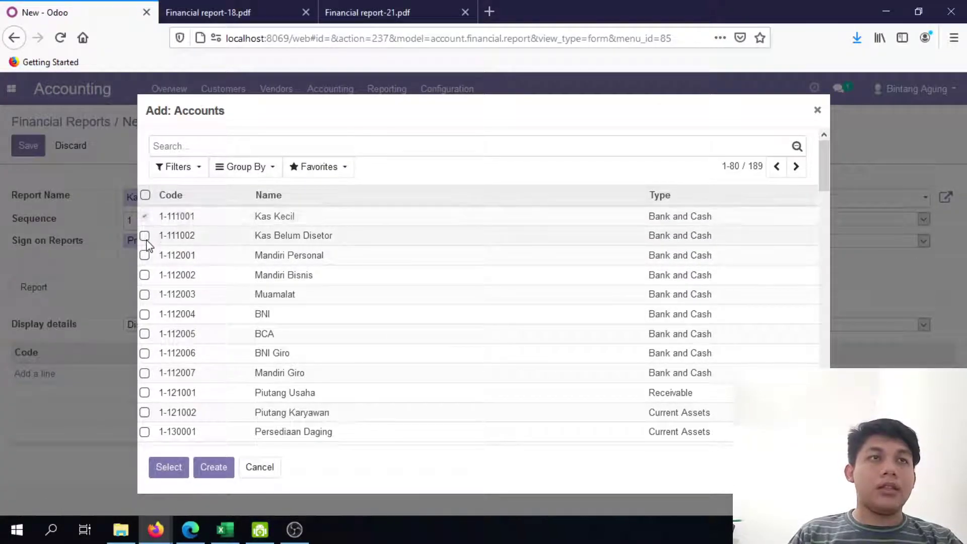
pyautogui.click(145, 235)
pyautogui.click(169, 467)
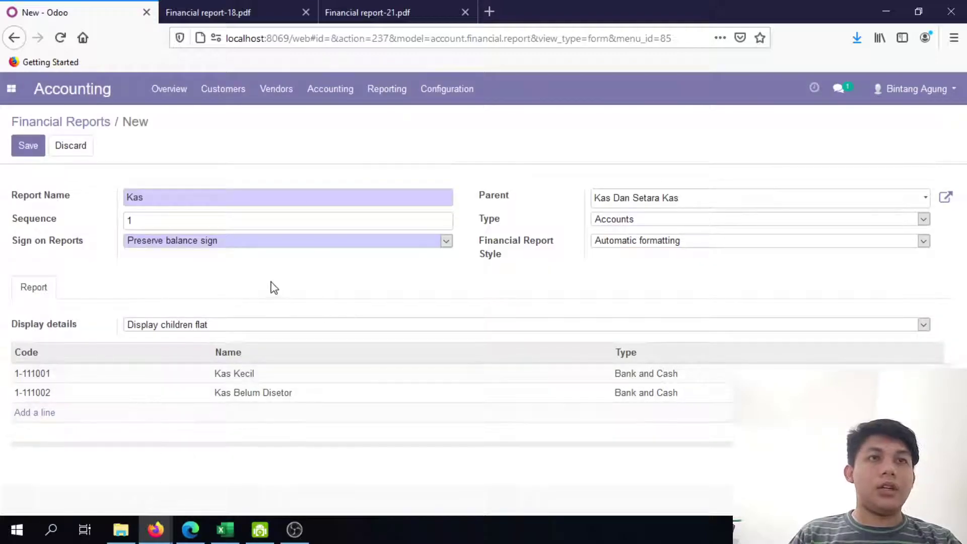
# Set the display details to "Display children with hierarchy" and save the Kas report
pyautogui.click(300, 329)
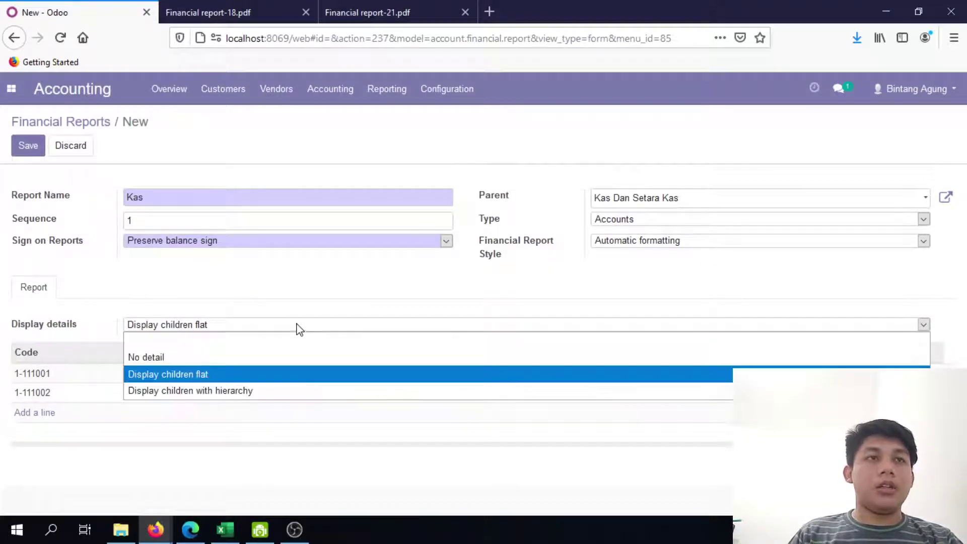
pyautogui.click(293, 391)
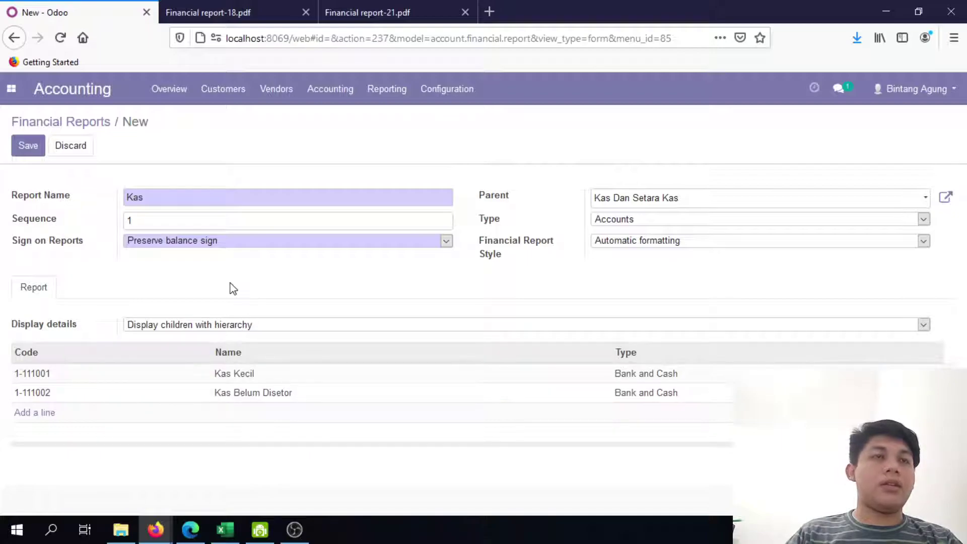
pyautogui.click(29, 146)
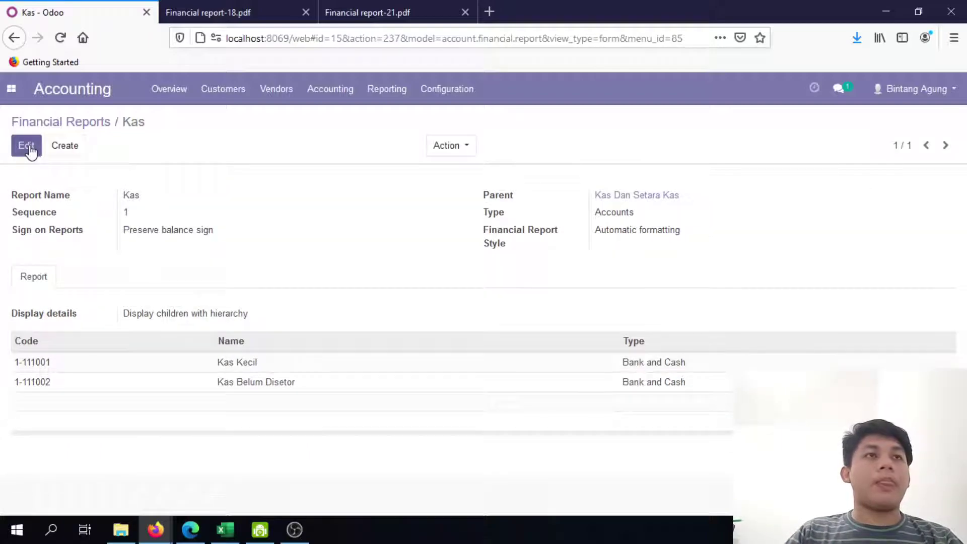
# Duplicate the Kas report, rename the copy "Bank" and set its sequence to 2
pyautogui.click(472, 150)
pyautogui.click(476, 190)
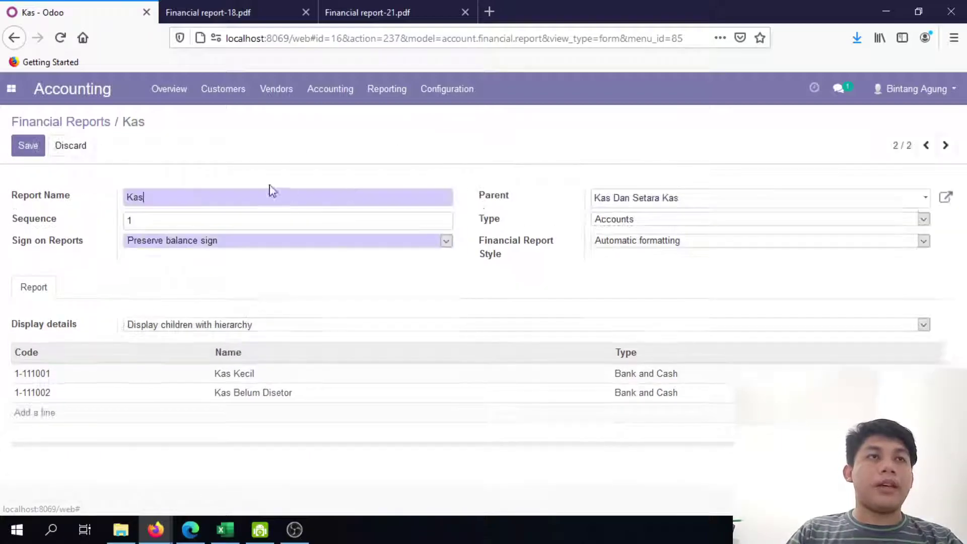
pyautogui.doubleClick(130, 198)
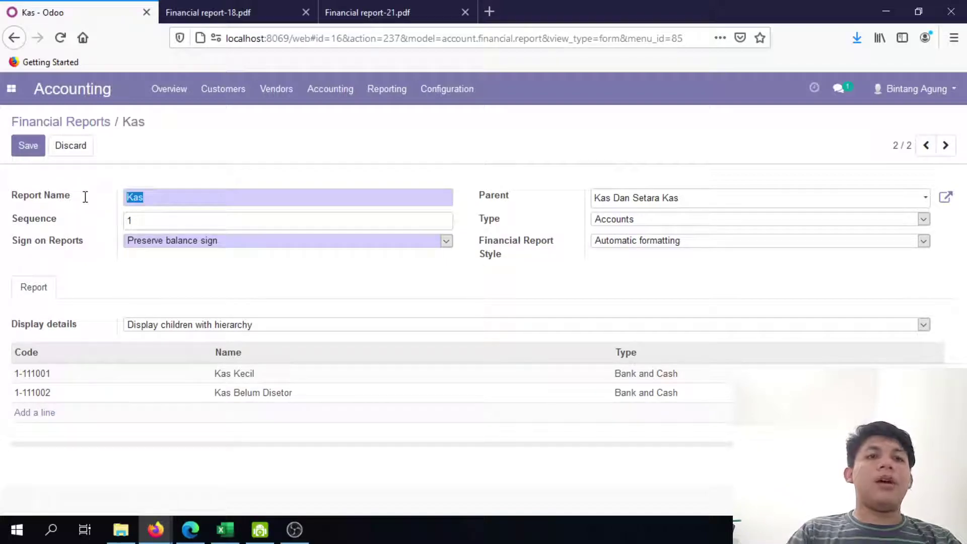
pyautogui.write('Bank')
pyautogui.press('Tab')
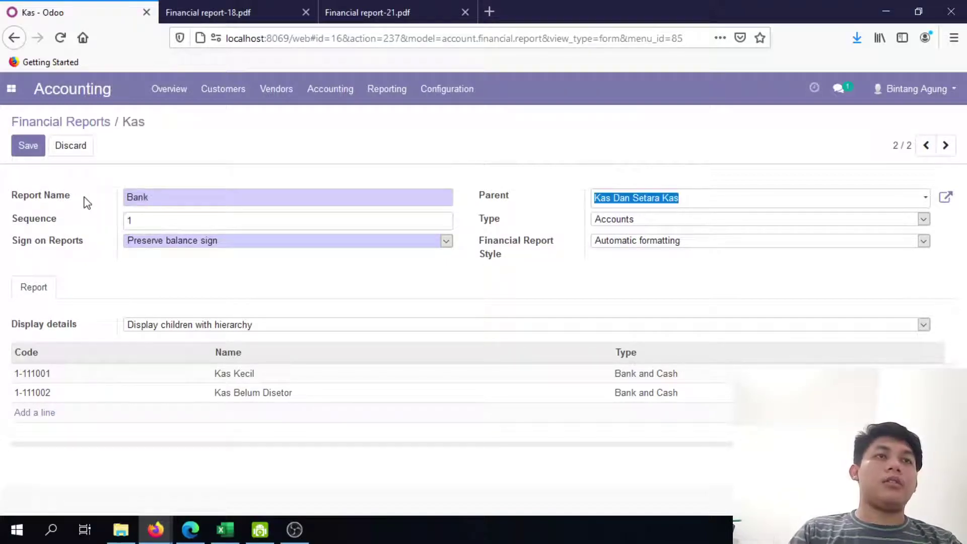
pyautogui.click(178, 225)
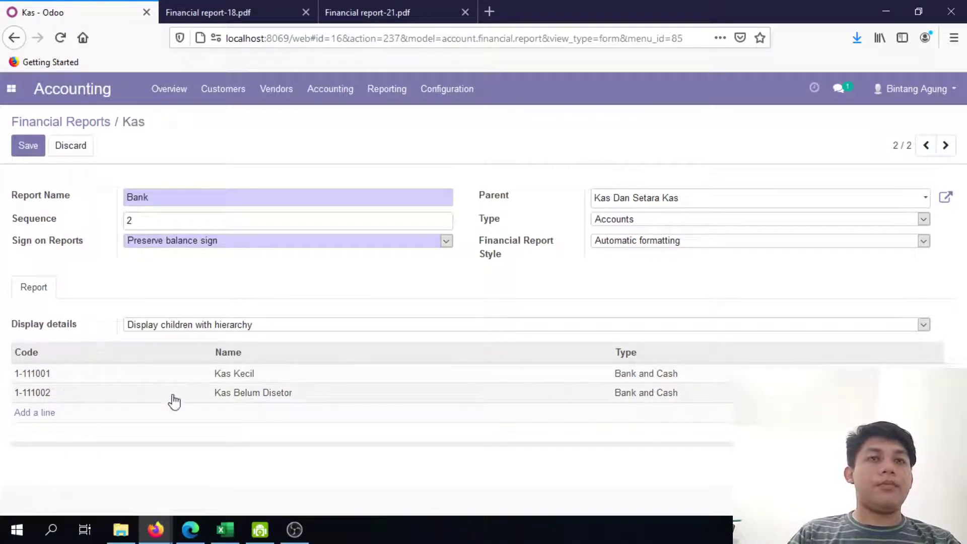
# Replace the two copied Kas accounts in the Bank report with the accounts 1-112001 Mandiri Personal through 1-112007 Mandiri Giro
pyautogui.click(937, 373)
pyautogui.click(937, 373)
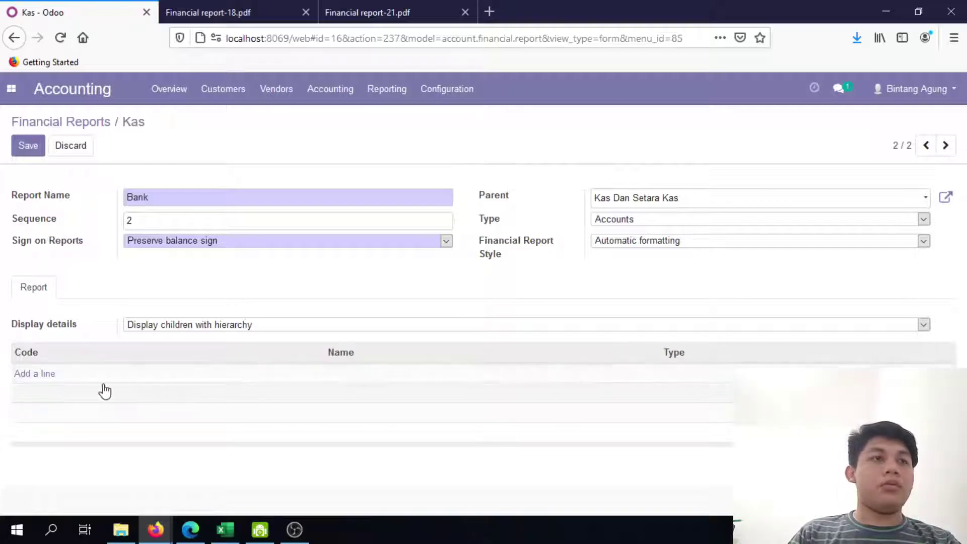
pyautogui.click(43, 375)
pyautogui.scroll(-2, 287, 302)
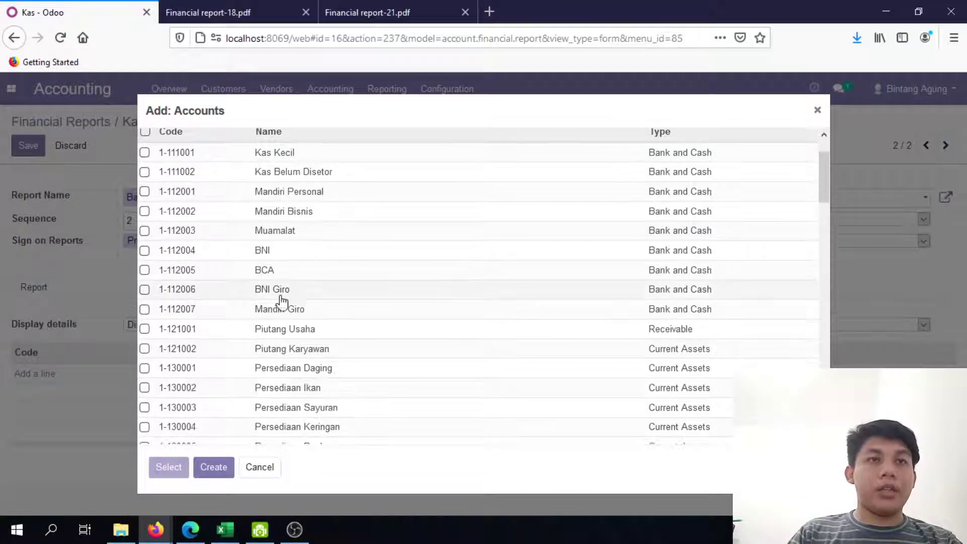
pyautogui.click(144, 192)
pyautogui.click(144, 211)
pyautogui.click(145, 231)
pyautogui.click(145, 251)
pyautogui.click(145, 270)
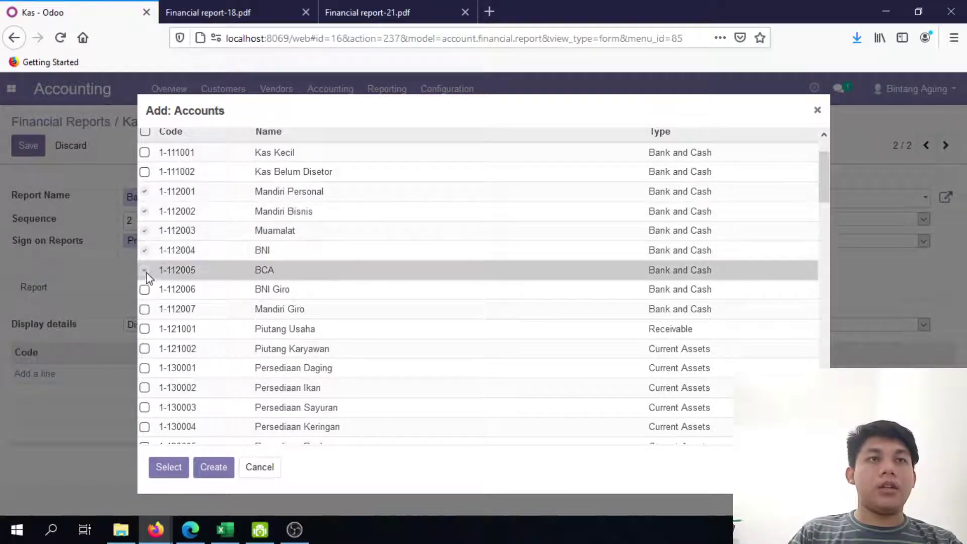
pyautogui.click(144, 289)
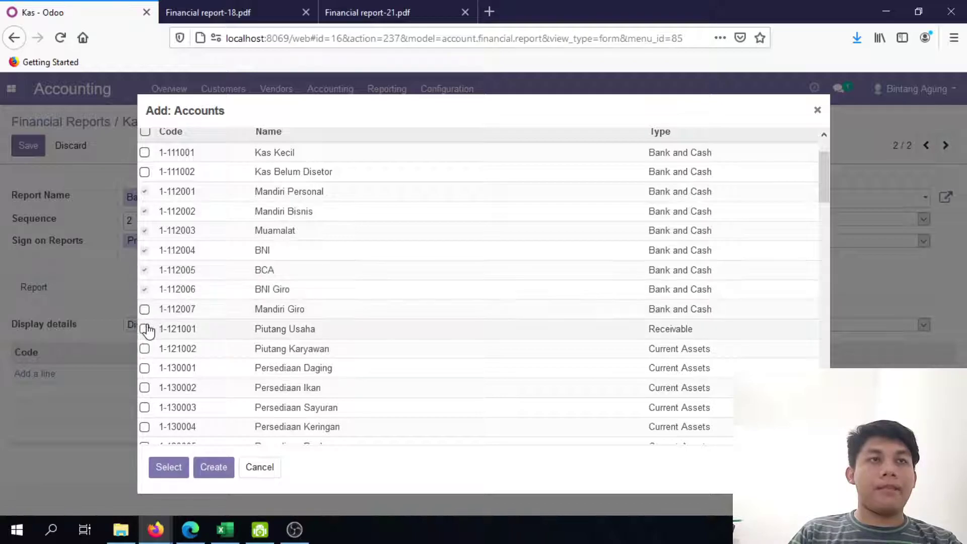
pyautogui.click(144, 309)
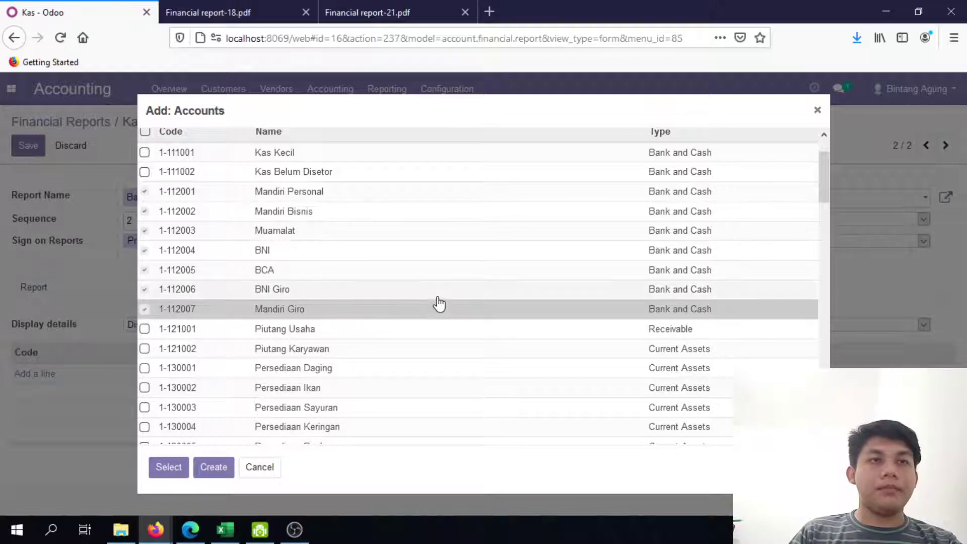
pyautogui.scroll(2, 439, 304)
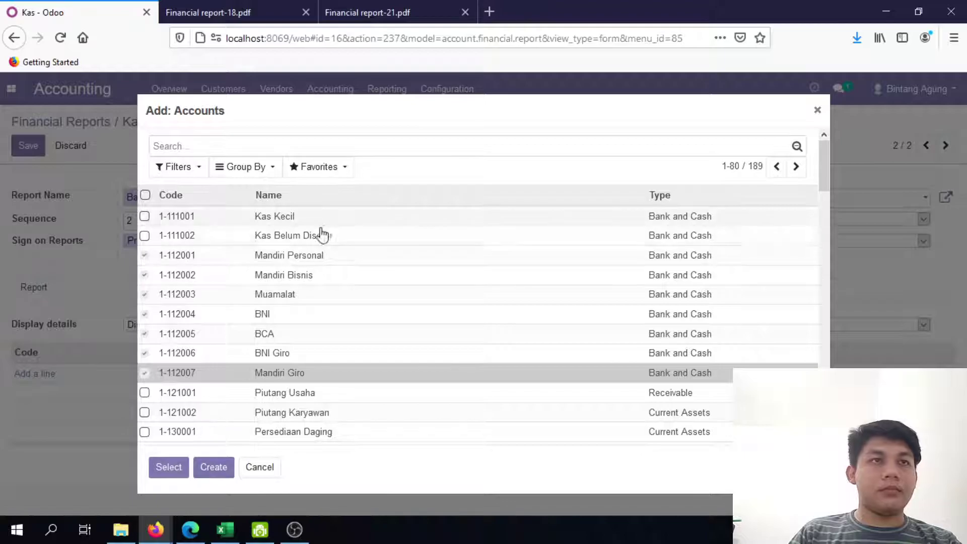
pyautogui.click(171, 467)
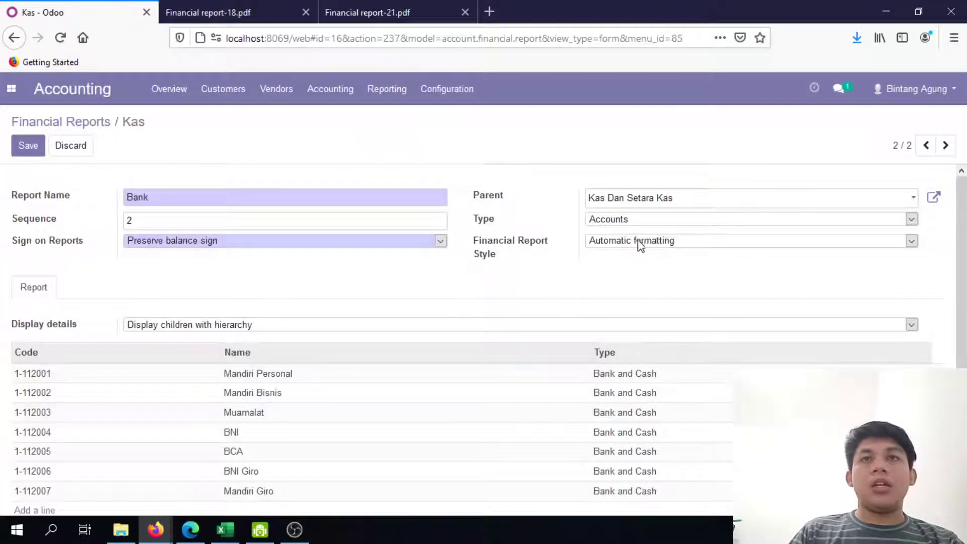
pyautogui.scroll(-2, 650, 262)
pyautogui.scroll(2, 579, 274)
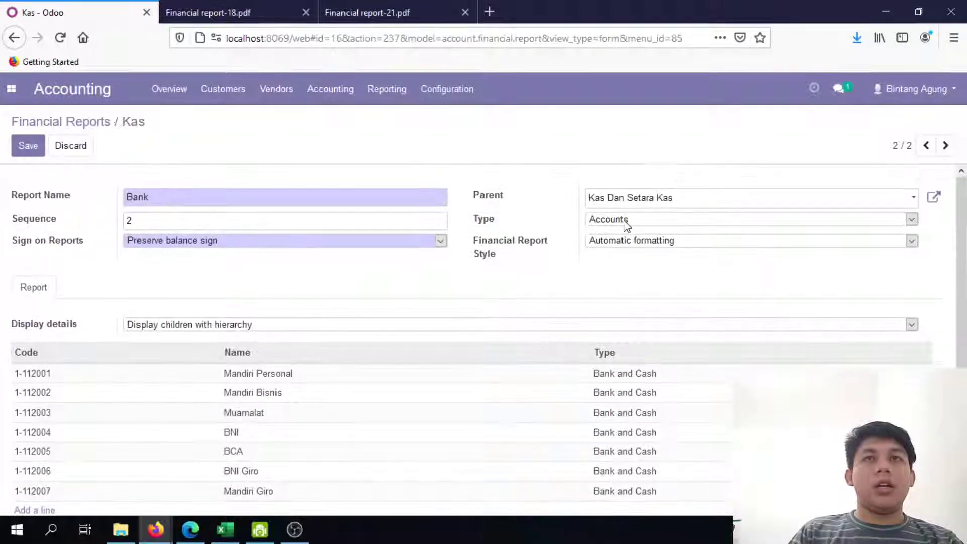
# Switch to Excel and review the Neraca sheet's hierarchy from Aktiva through Kas, Bank and its accounts to Piutang
pyautogui.hotkey('alt', 'Tab')
pyautogui.click(241, 292)
pyautogui.click(242, 378)
pyautogui.keyDown('shift'); pyautogui.click(227, 288); pyautogui.keyUp('shift')
pyautogui.click(210, 275)
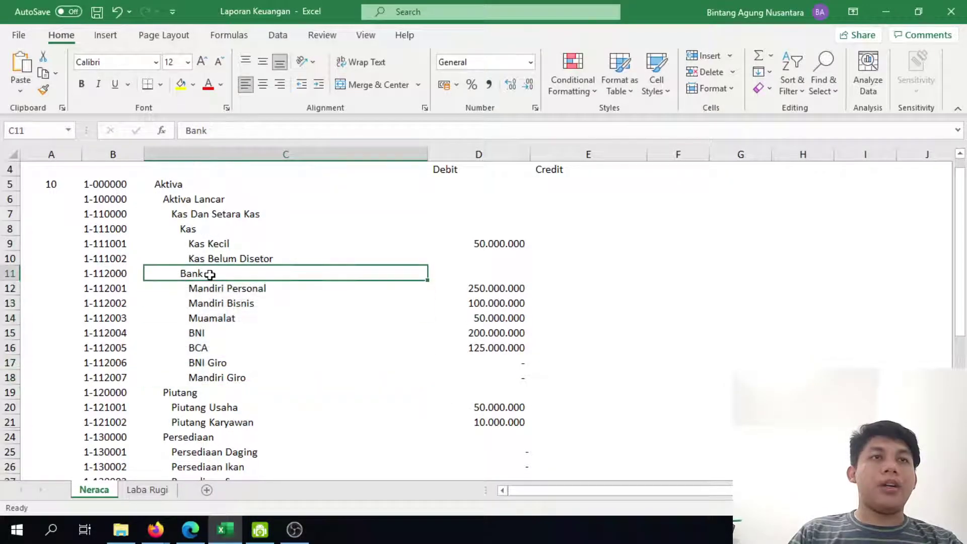
pyautogui.click(252, 216)
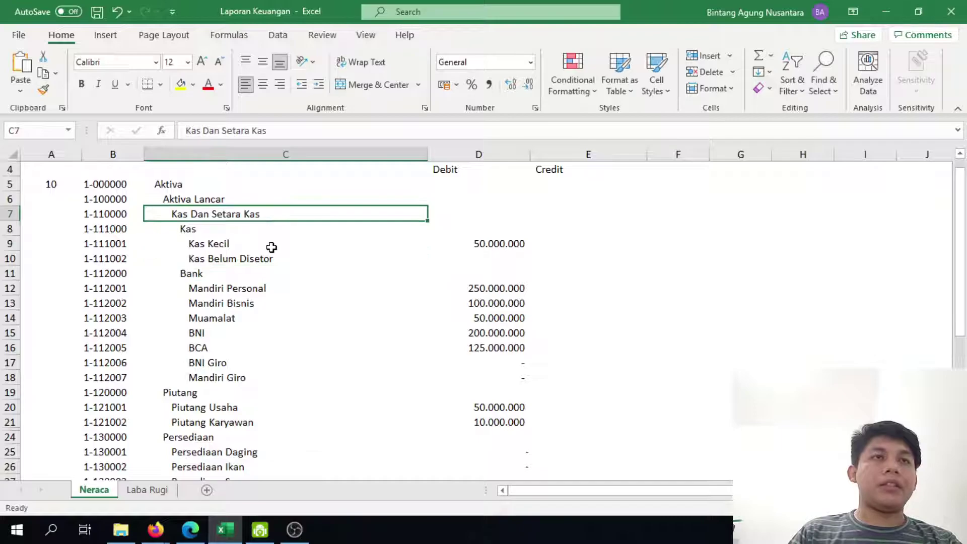
pyautogui.click(202, 198)
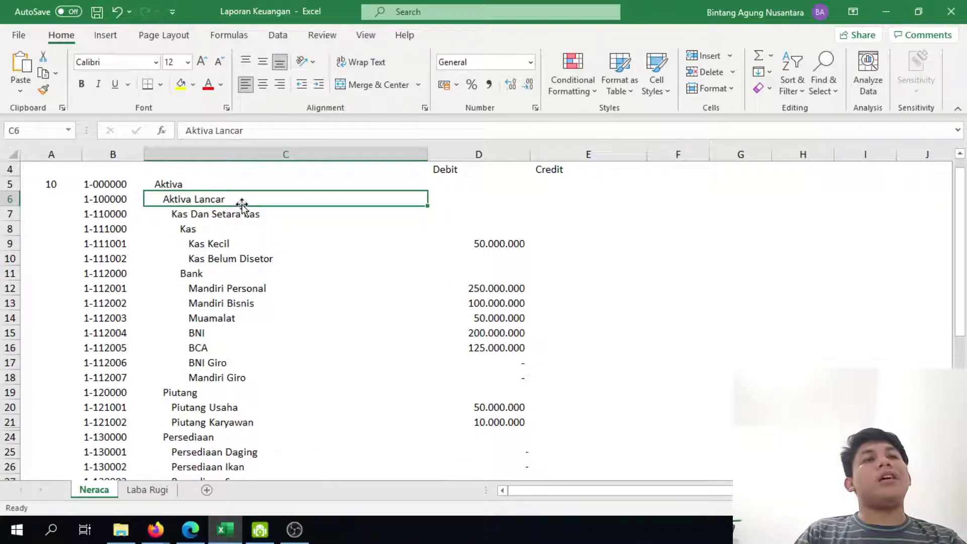
pyautogui.click(248, 331)
pyautogui.click(165, 393)
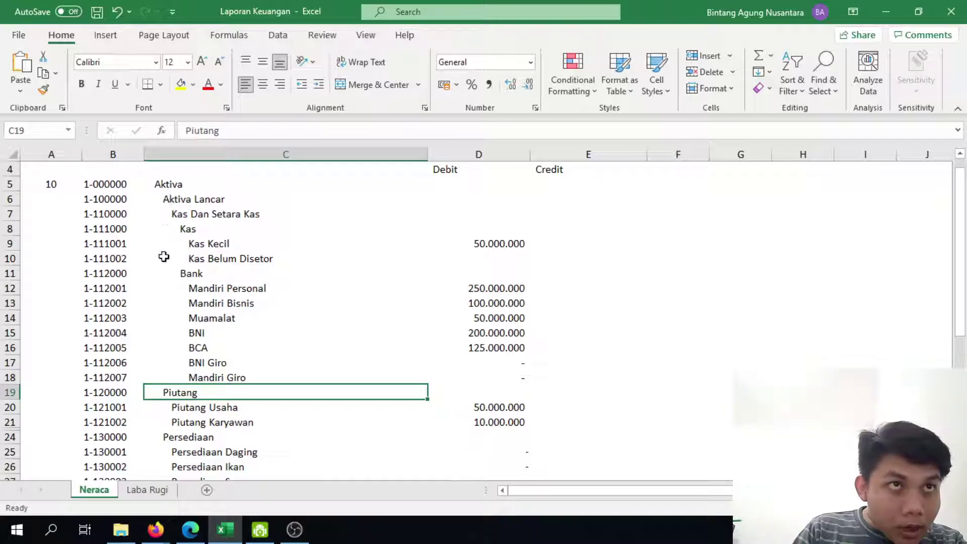
pyautogui.click(158, 182)
pyautogui.click(248, 312)
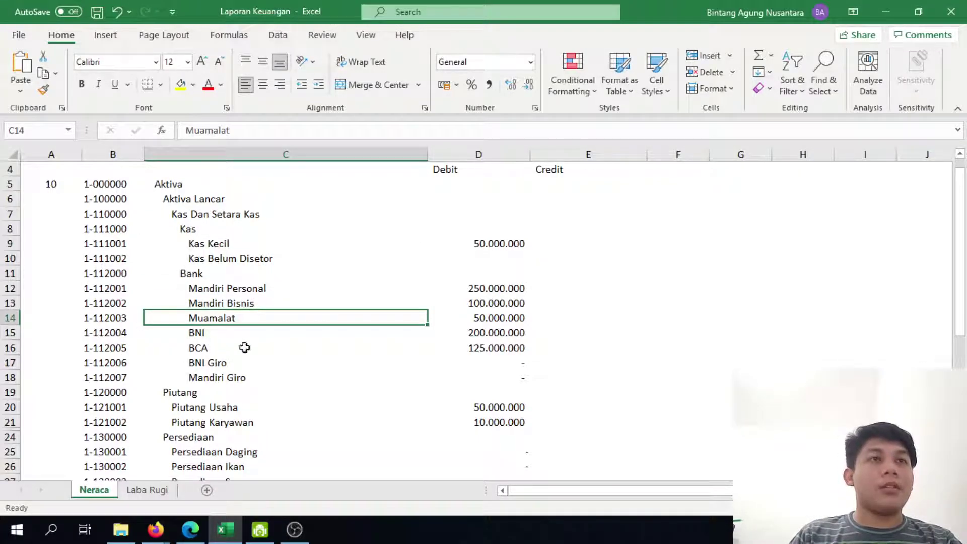
pyautogui.click(294, 408)
pyautogui.click(250, 382)
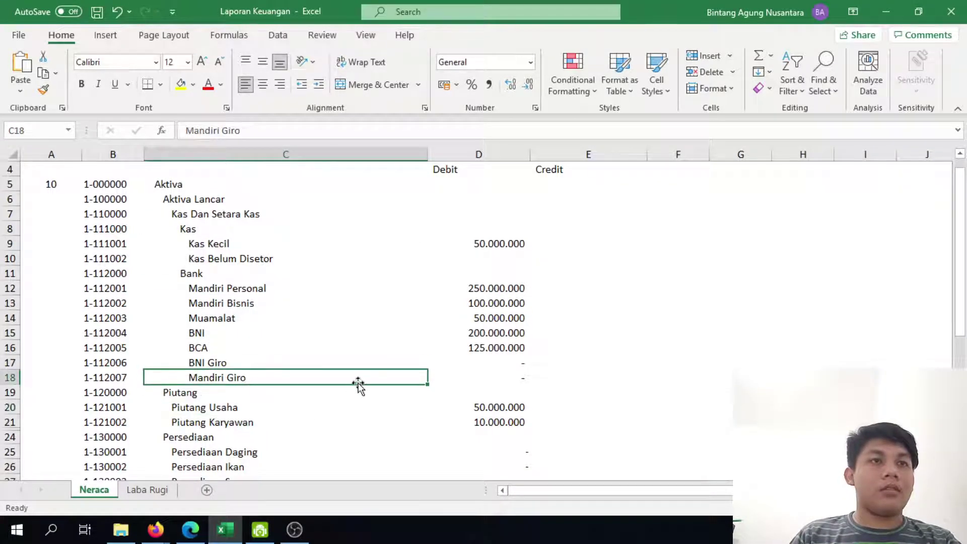
# Switch back to Odoo, check the Bank report's account lines and save the report
pyautogui.hotkey('alt', 'Tab')
pyautogui.scroll(-2, 390, 335)
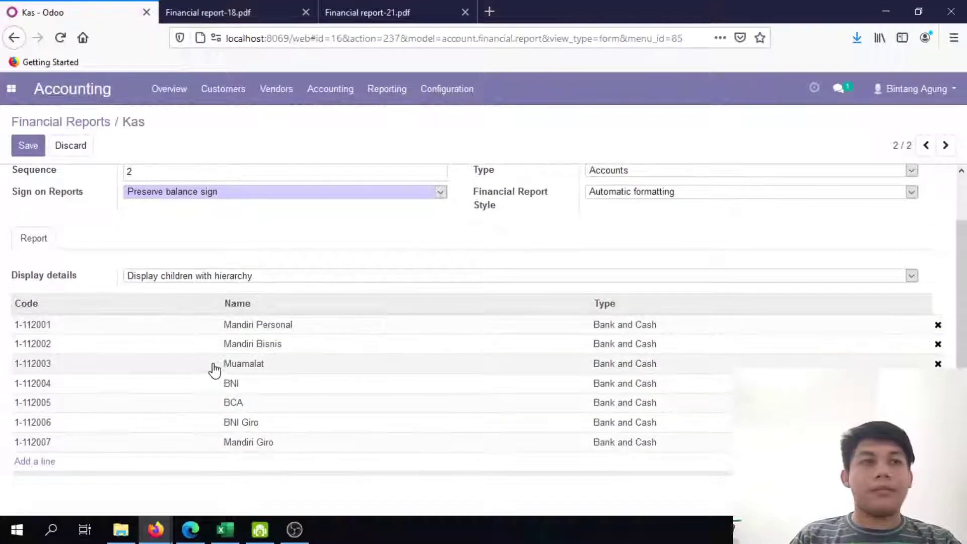
pyautogui.scroll(2, 213, 370)
pyautogui.click(28, 146)
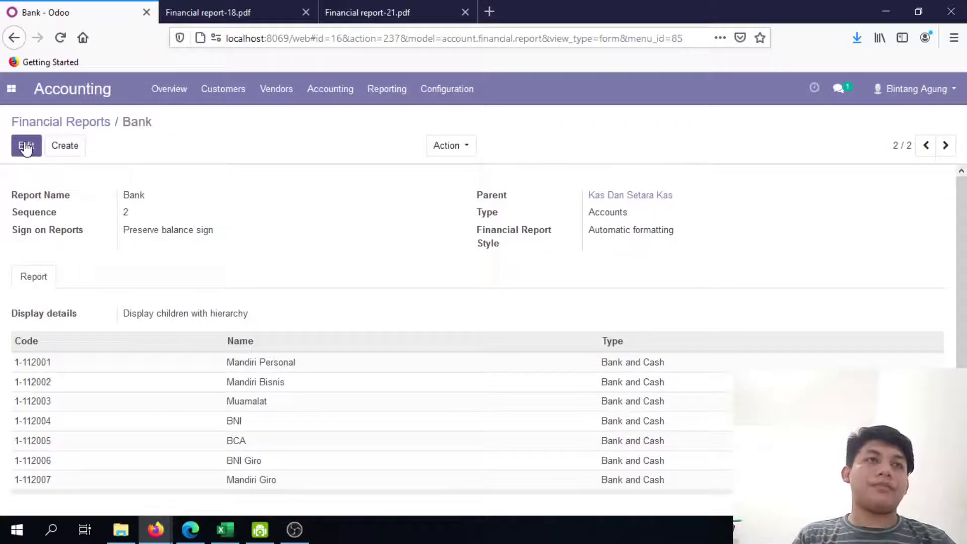
# Return to the Financial Reports list and check the Excel Neraca sheet for the group that follows Bank
pyautogui.hotkey('alt', 'Tab')
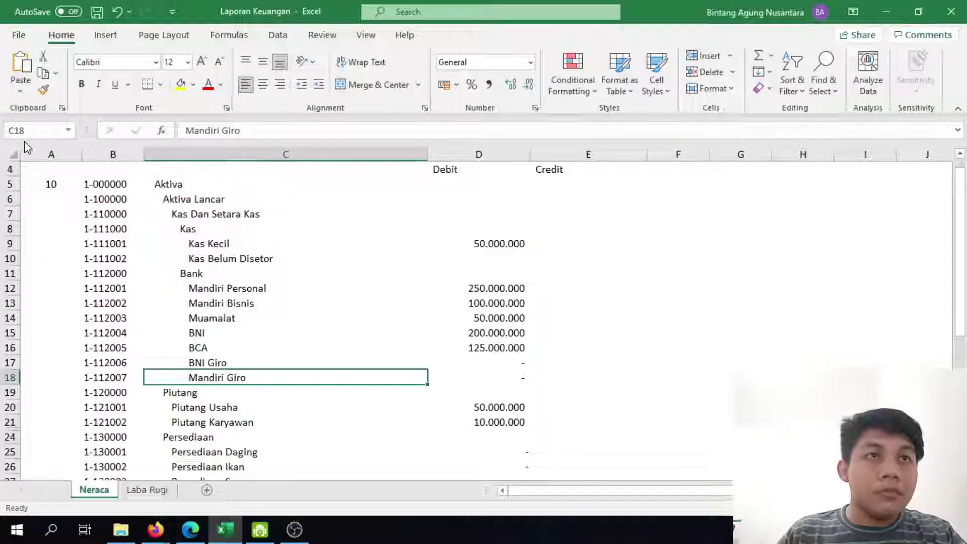
pyautogui.scroll(-1, 287, 280)
pyautogui.hotkey('alt', 'Tab')
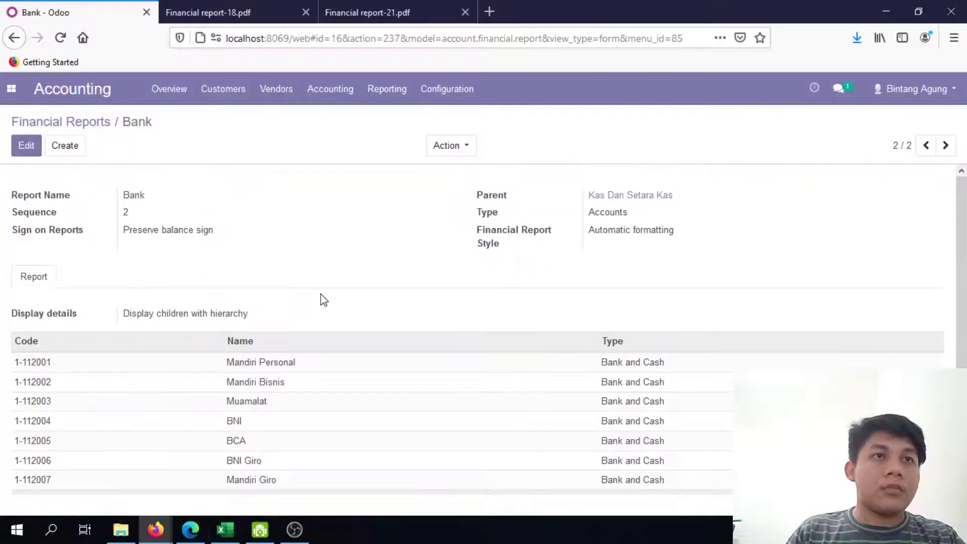
pyautogui.click(94, 122)
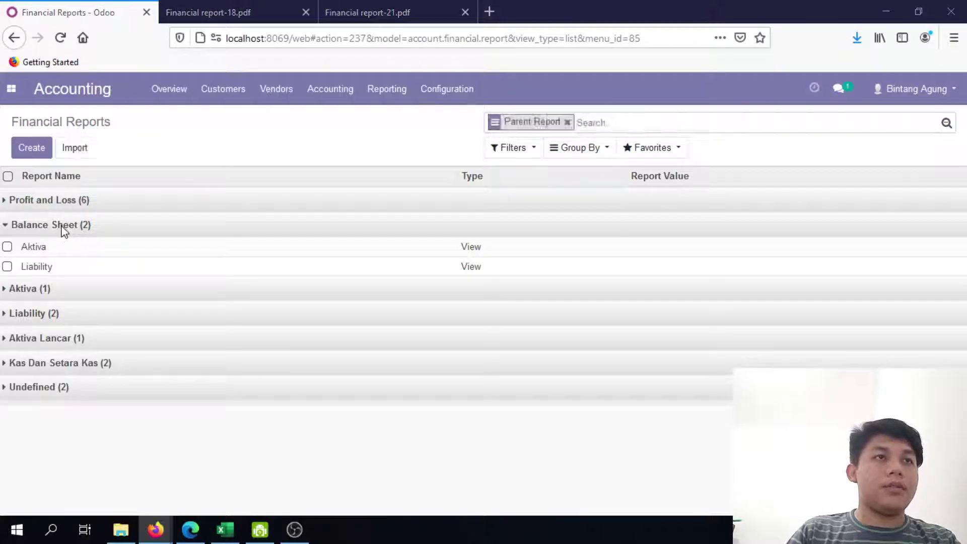
pyautogui.hotkey('alt', 'Tab')
pyautogui.scroll(2, 274, 294)
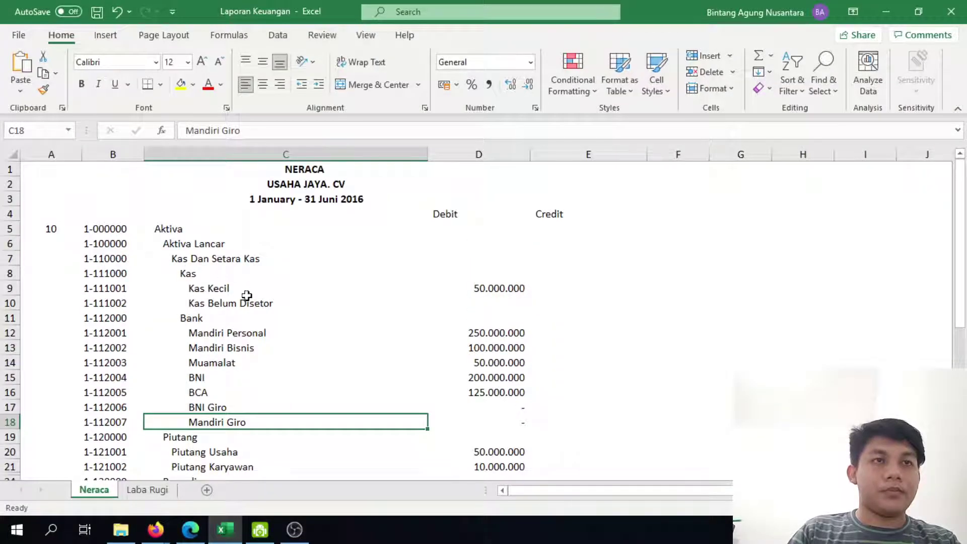
pyautogui.scroll(-3, 246, 294)
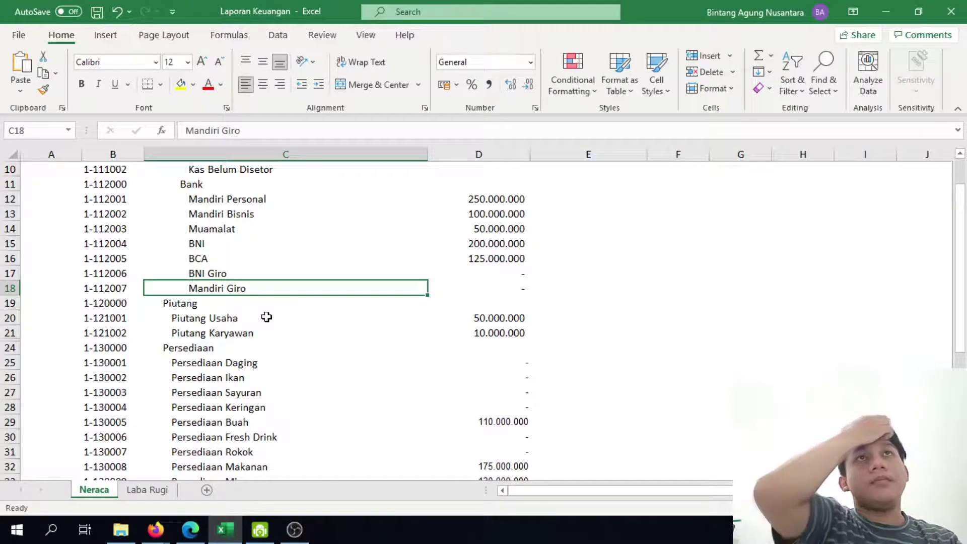
pyautogui.hotkey('alt', 'Tab')
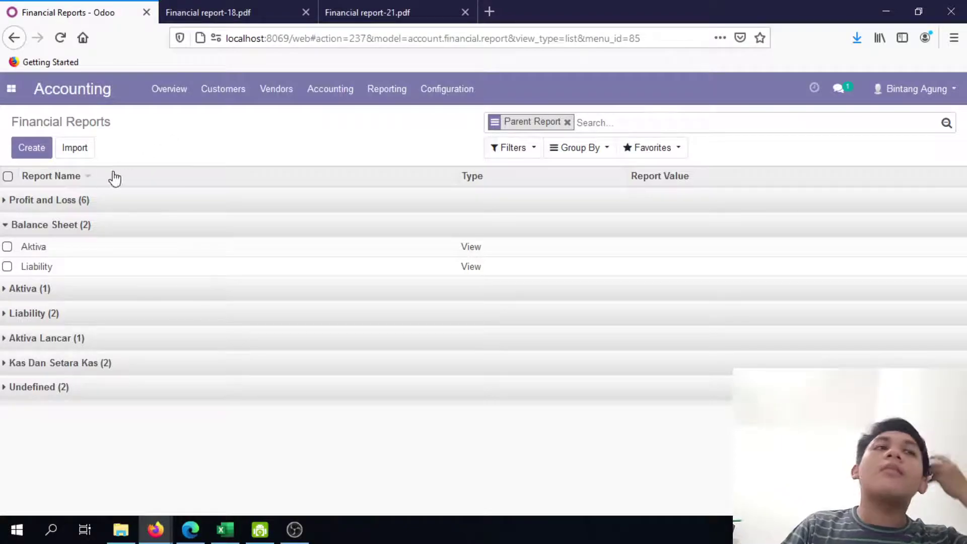
# Create a new financial report and name it Piutang, matching the group name in the Excel Neraca sheet
pyautogui.click(36, 154)
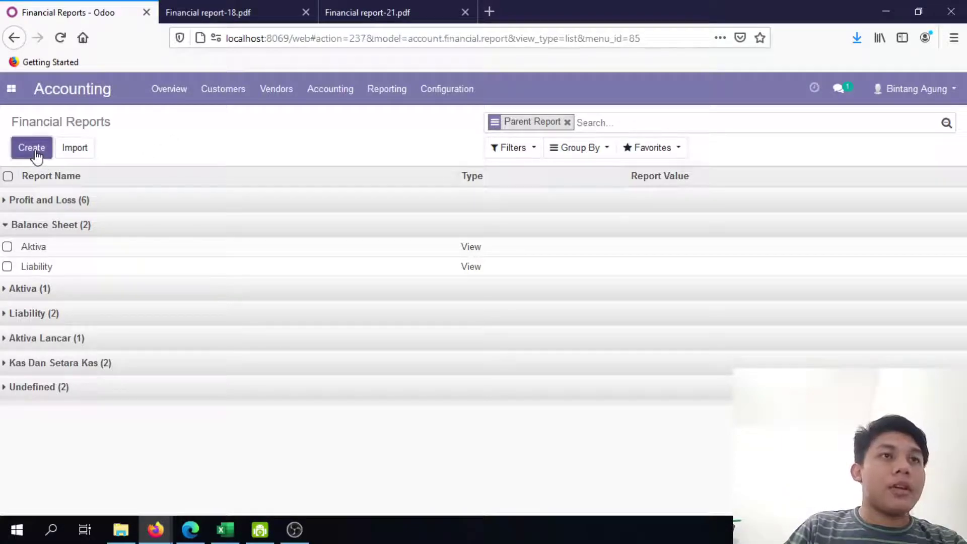
pyautogui.click(370, 200)
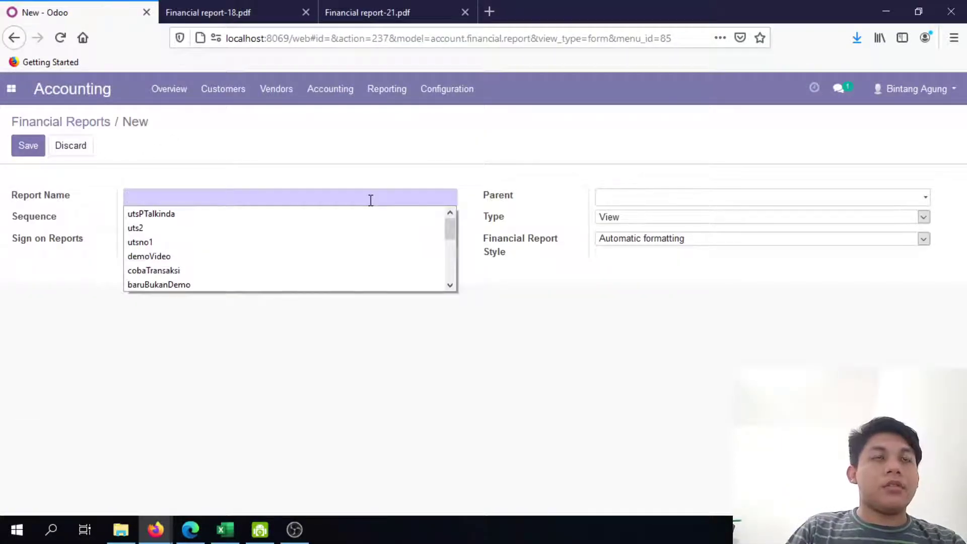
pyautogui.hotkey('alt', 'Tab')
pyautogui.press('Down')
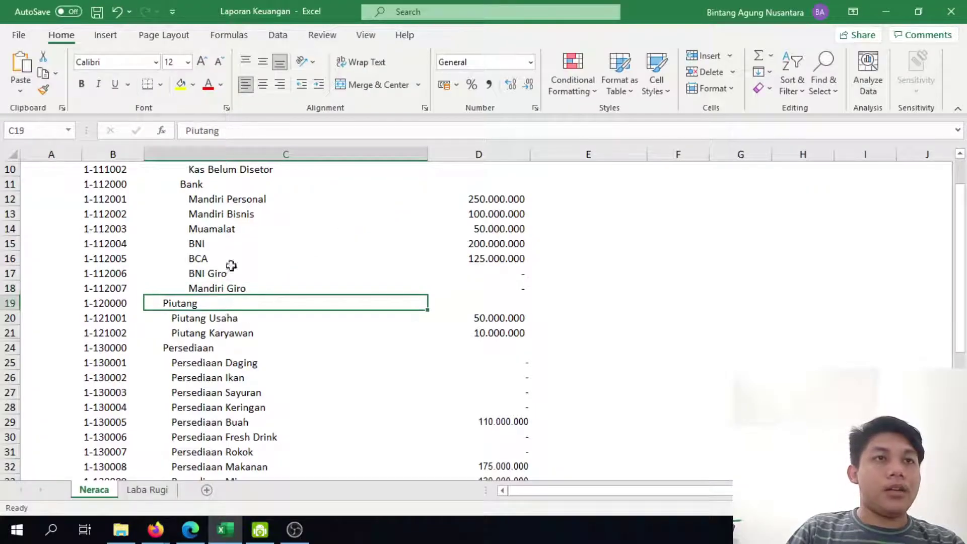
pyautogui.click(243, 139)
pyautogui.doubleClick(243, 139)
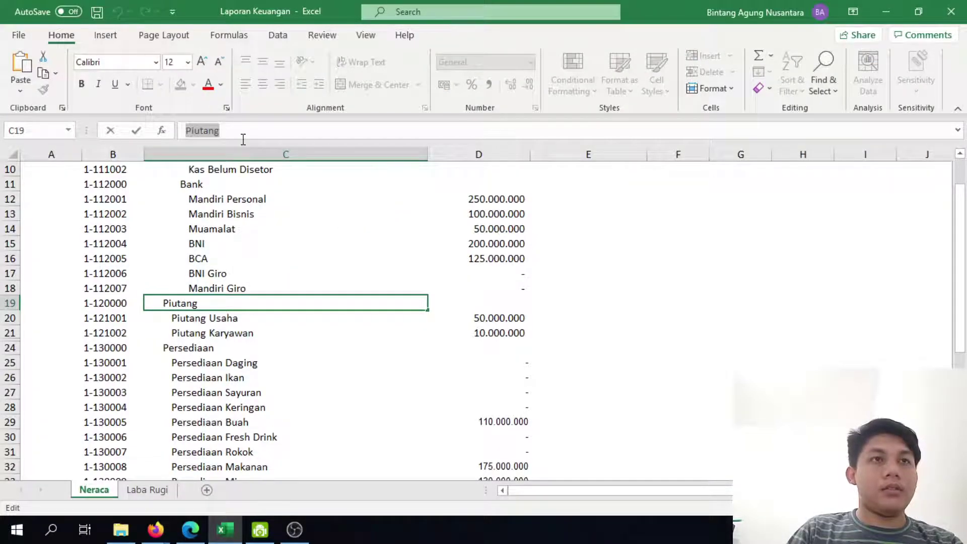
pyautogui.hotkey('alt', 'Tab')
pyautogui.write('Kas Dan Setara Kas')
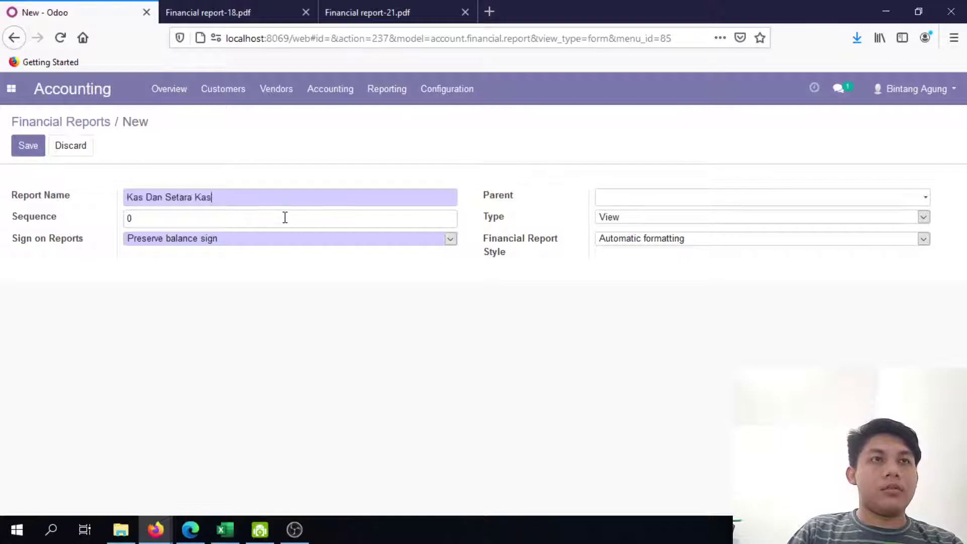
pyautogui.moveTo(252, 195); pyautogui.dragTo(101, 196)
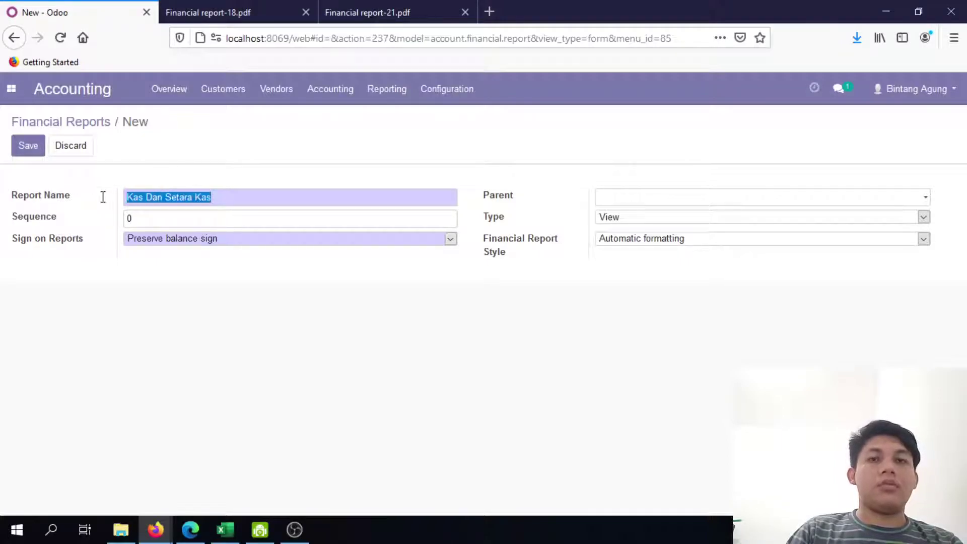
pyautogui.write('Piutang')
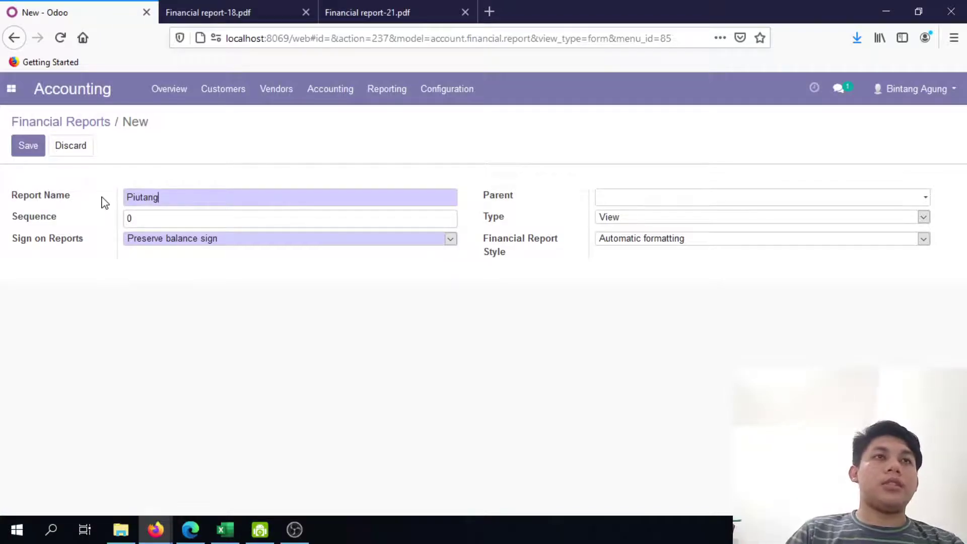
# Set the Piutang report's sequence to 2 and choose Aktiva Lancar as its parent, following the Neraca sheet's hierarchy
pyautogui.write('2')
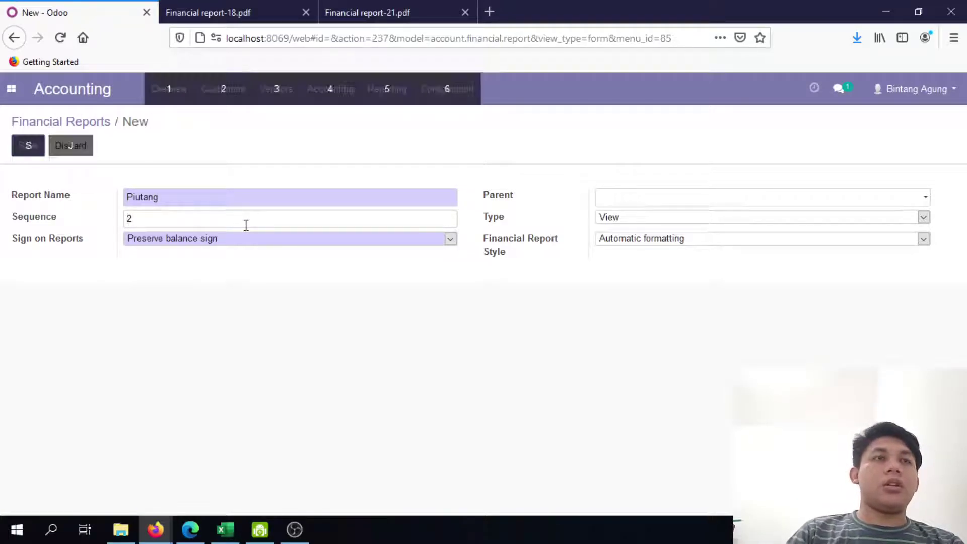
pyautogui.hotkey('alt', 'Tab')
pyautogui.scroll(3, 276, 268)
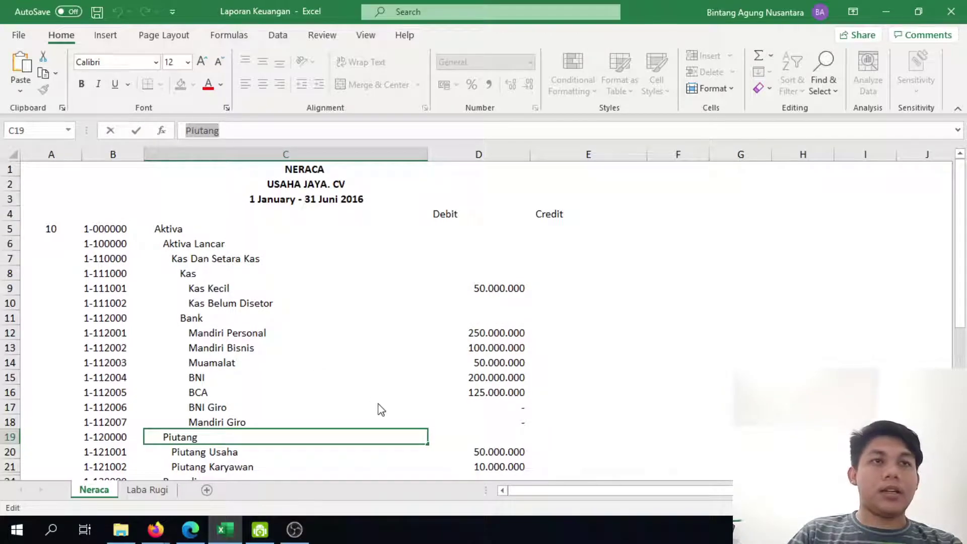
pyautogui.hotkey('alt', 'Tab')
pyautogui.click(717, 198)
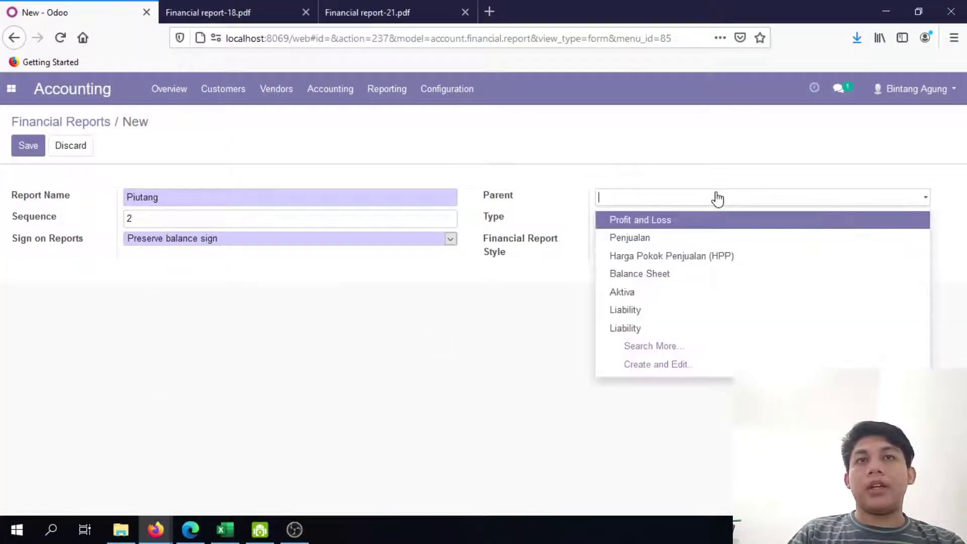
pyautogui.click(675, 346)
pyautogui.scroll(-3, 285, 302)
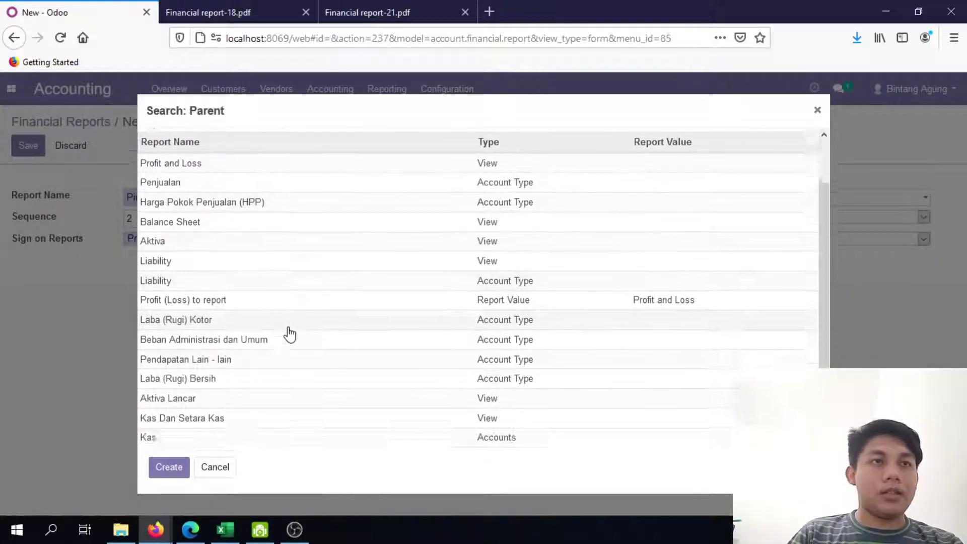
pyautogui.click(261, 374)
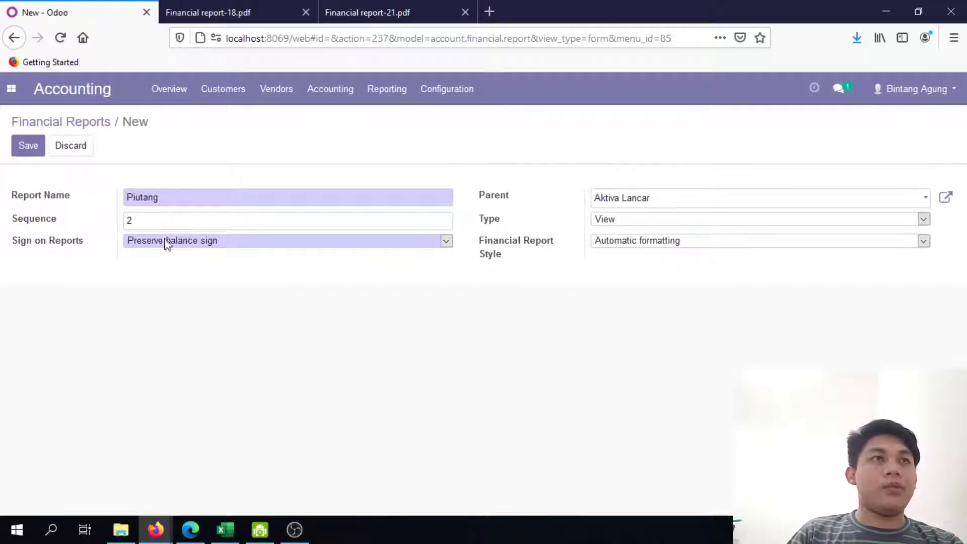
# Check the accounts under Piutang in the Excel Neraca sheet, and set the Piutang report's type to Accounts in Odoo
pyautogui.hotkey('alt', 'Tab')
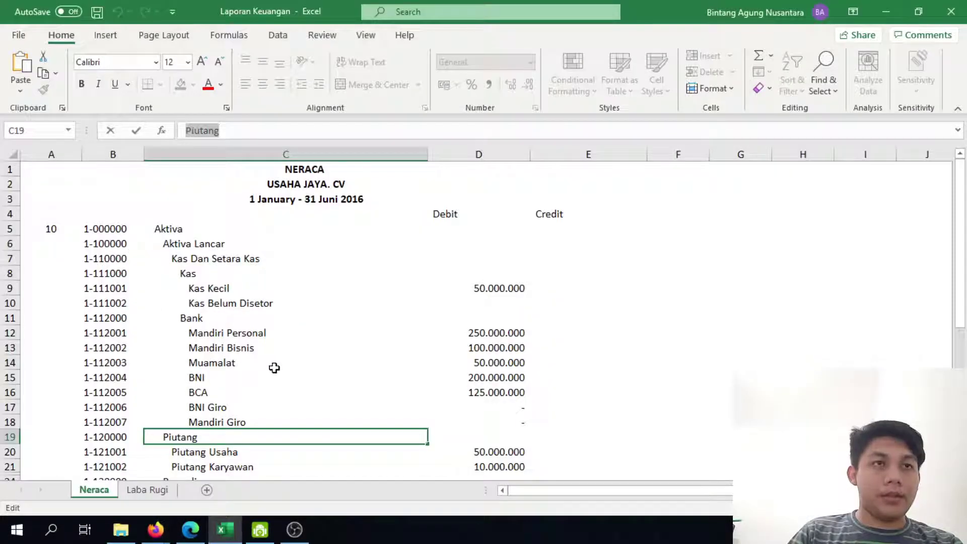
pyautogui.scroll(-2, 274, 367)
pyautogui.scroll(1, 253, 391)
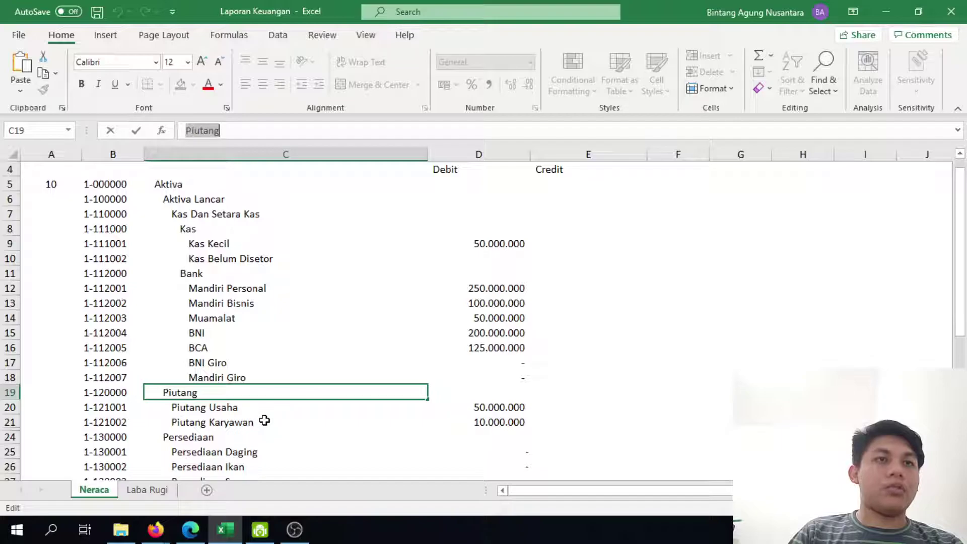
pyautogui.hotkey('alt', 'Tab')
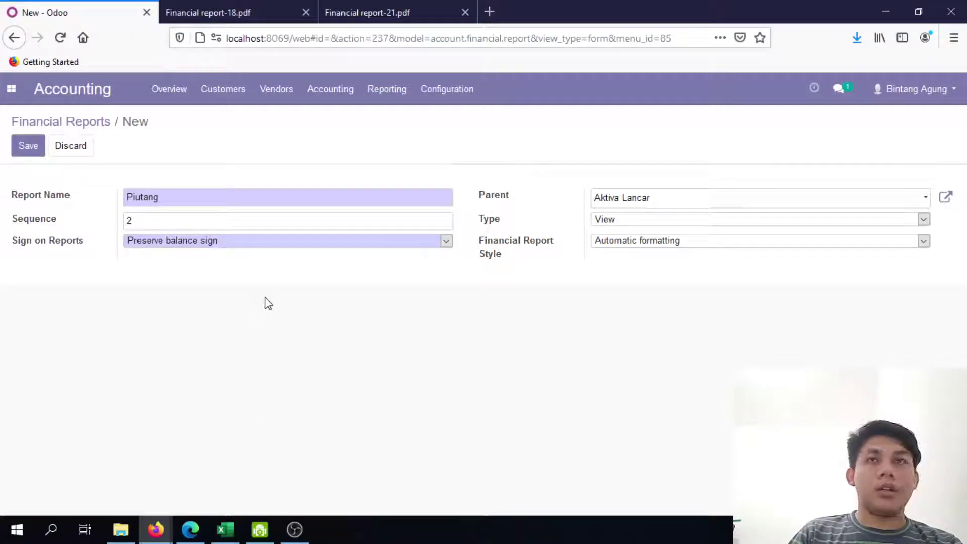
pyautogui.click(736, 220)
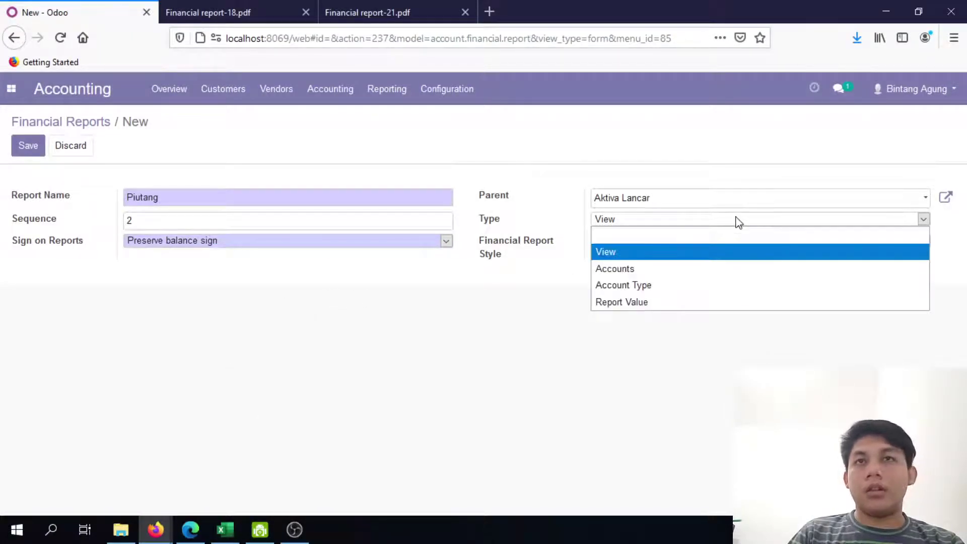
pyautogui.click(647, 269)
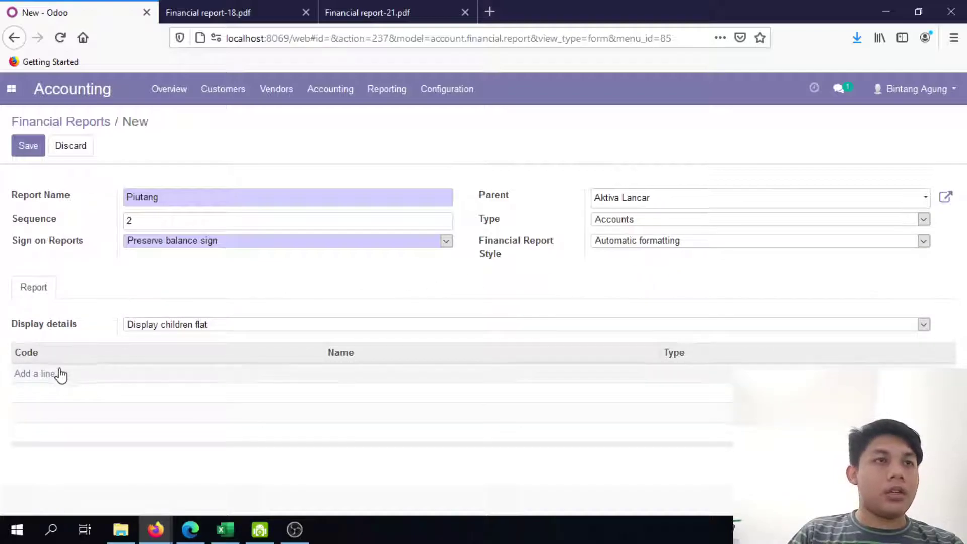
# Add the accounts 1-121001 Piutang Usaha and 1-121002 Piutang Karyawan to the Piutang report
pyautogui.click(40, 382)
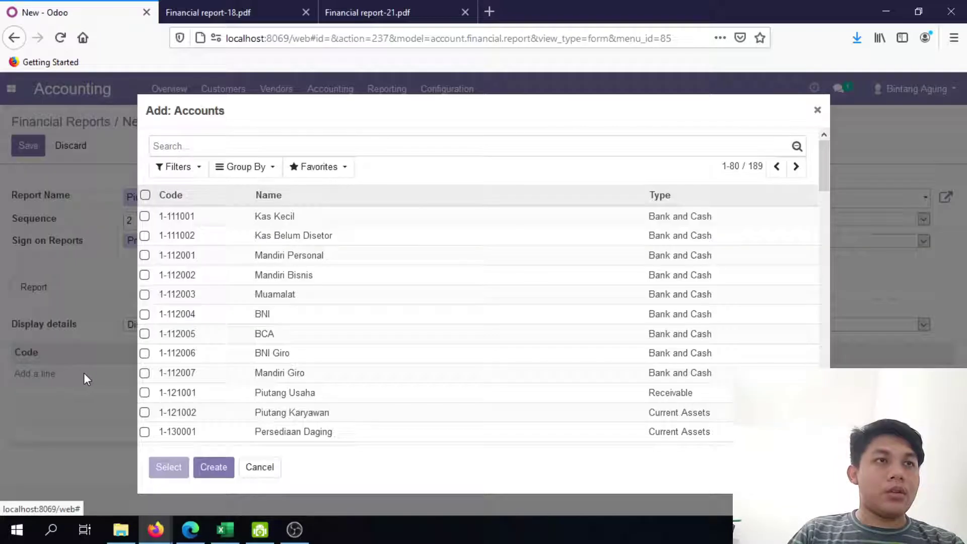
pyautogui.click(145, 392)
pyautogui.click(145, 412)
pyautogui.click(162, 468)
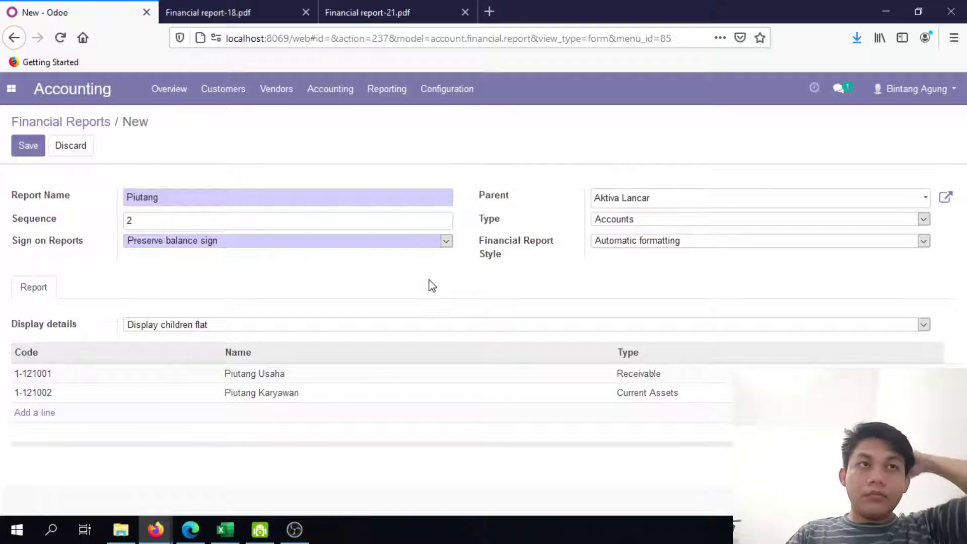
# Switch to the Excel Neraca sheet and examine how Piutang and its accounts are nested under Aktiva Lancar
pyautogui.hotkey('alt', 'Tab')
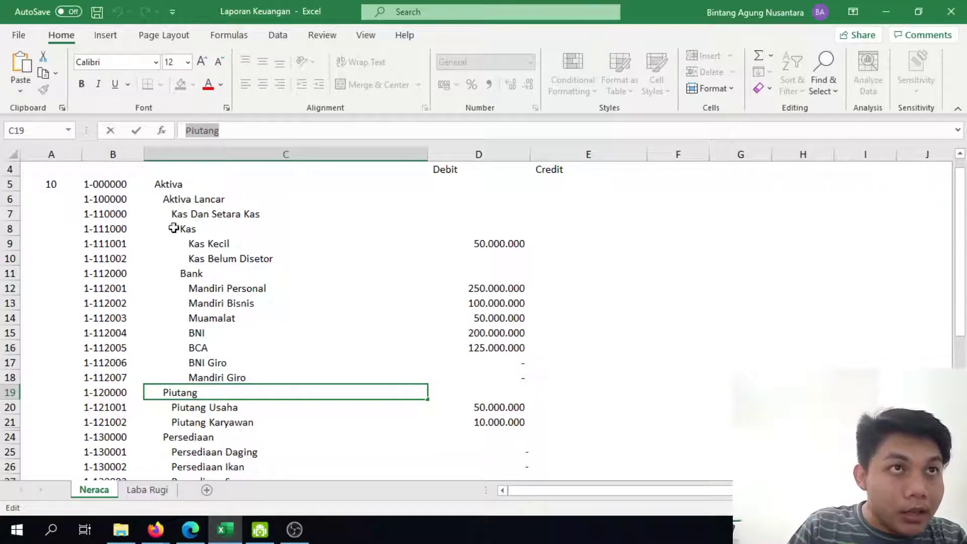
pyautogui.click(171, 192)
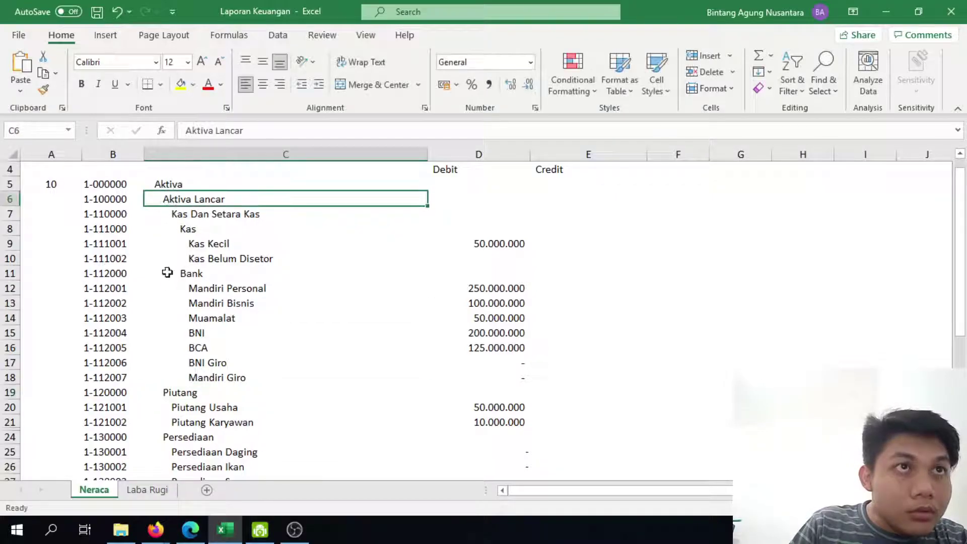
pyautogui.click(180, 395)
pyautogui.click(169, 210)
pyautogui.click(175, 187)
pyautogui.click(176, 201)
pyautogui.click(198, 406)
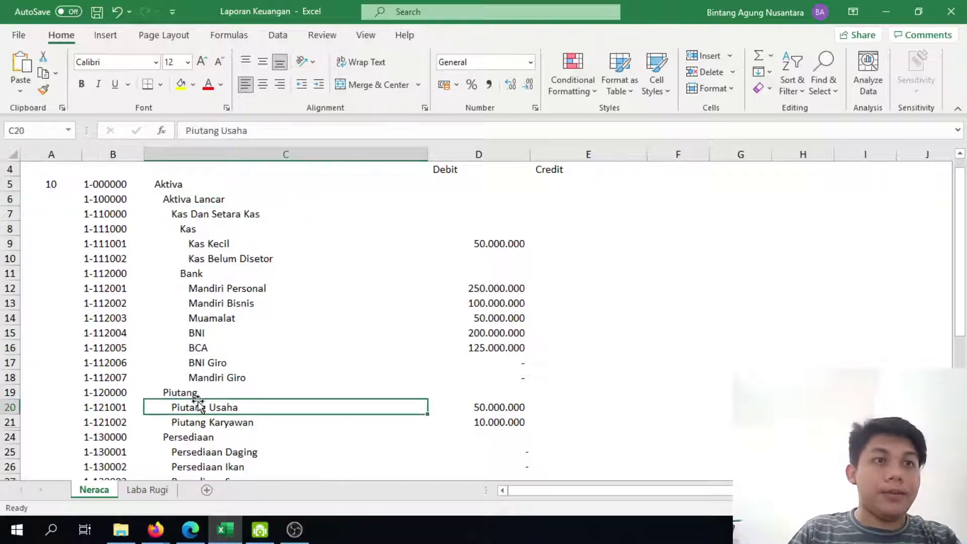
pyautogui.click(281, 380)
pyautogui.click(272, 403)
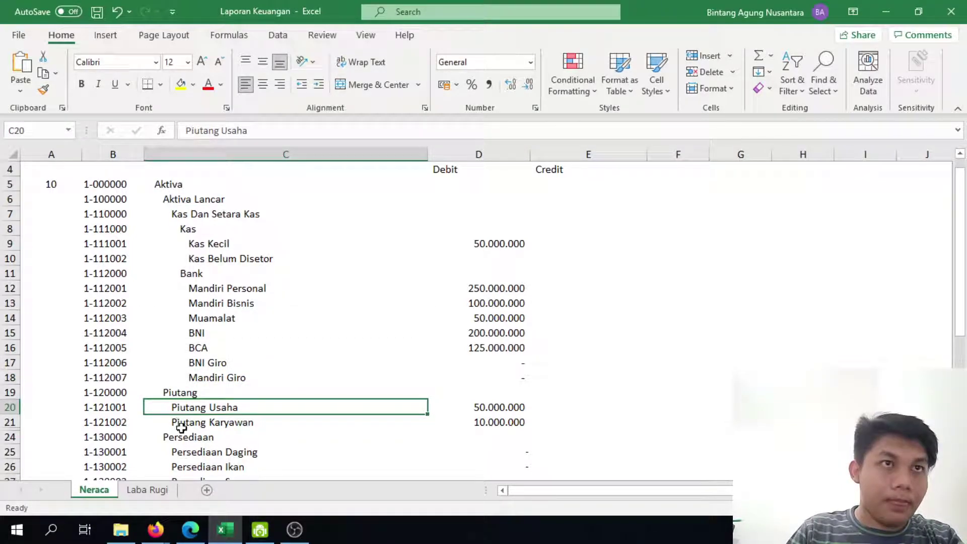
pyautogui.scroll(-2, 320, 391)
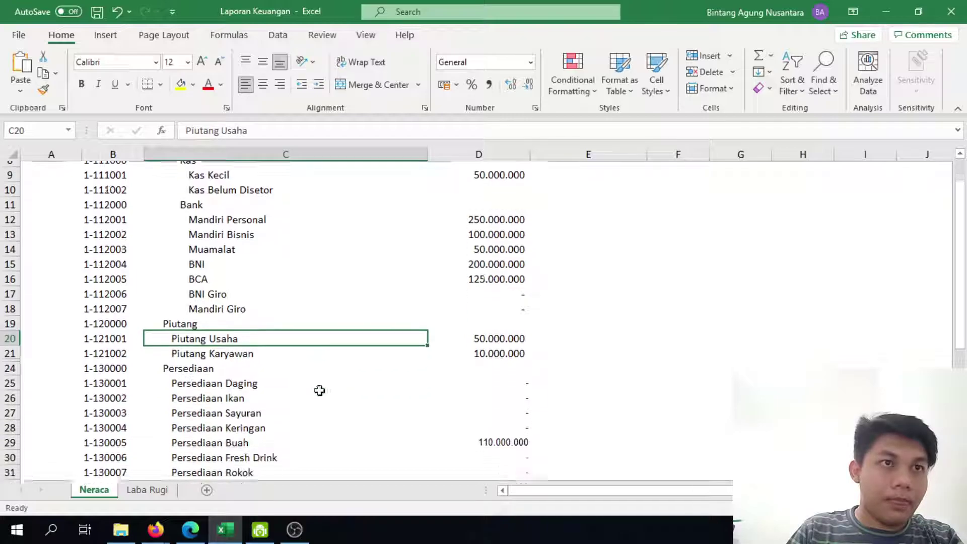
pyautogui.scroll(2, 406, 383)
# Switch back to Odoo, save the Piutang report and return to the Financial Reports list
pyautogui.hotkey('alt', 'Tab')
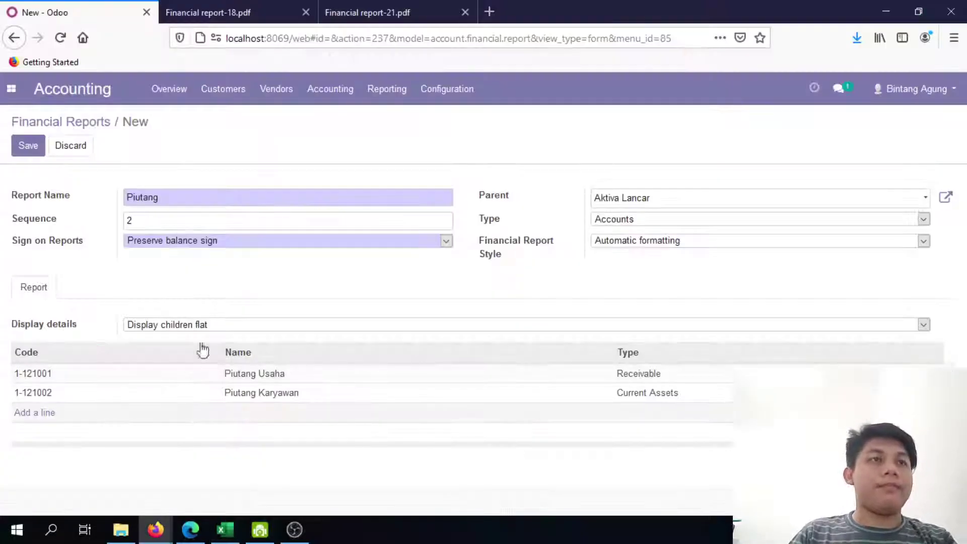
pyautogui.click(28, 146)
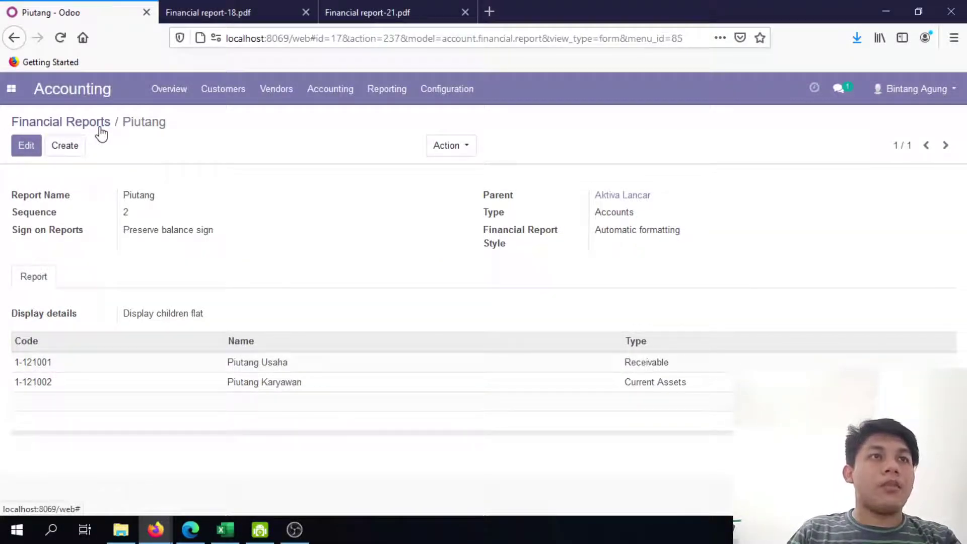
pyautogui.click(100, 129)
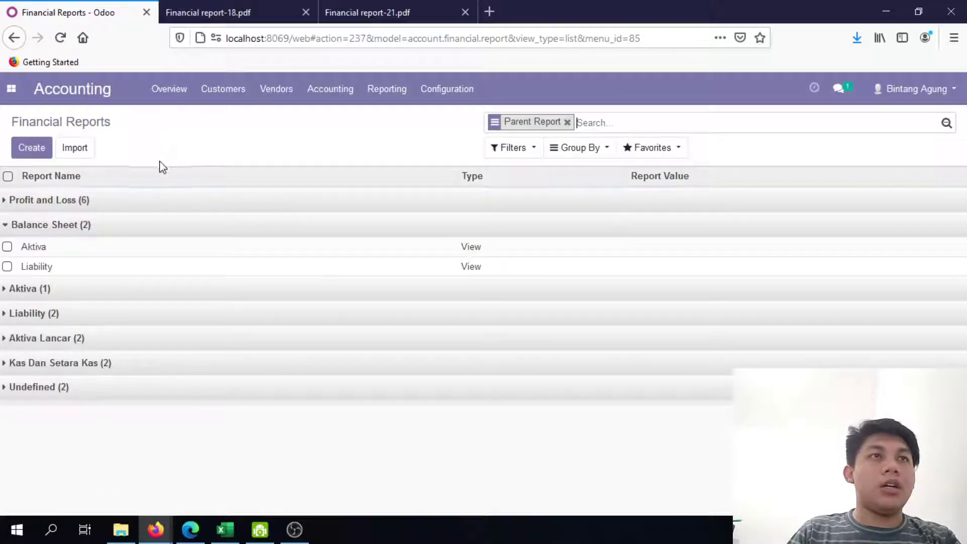
# Create a new financial report and name it Persediaan, copying the group name from the Excel Neraca sheet
pyautogui.click(29, 147)
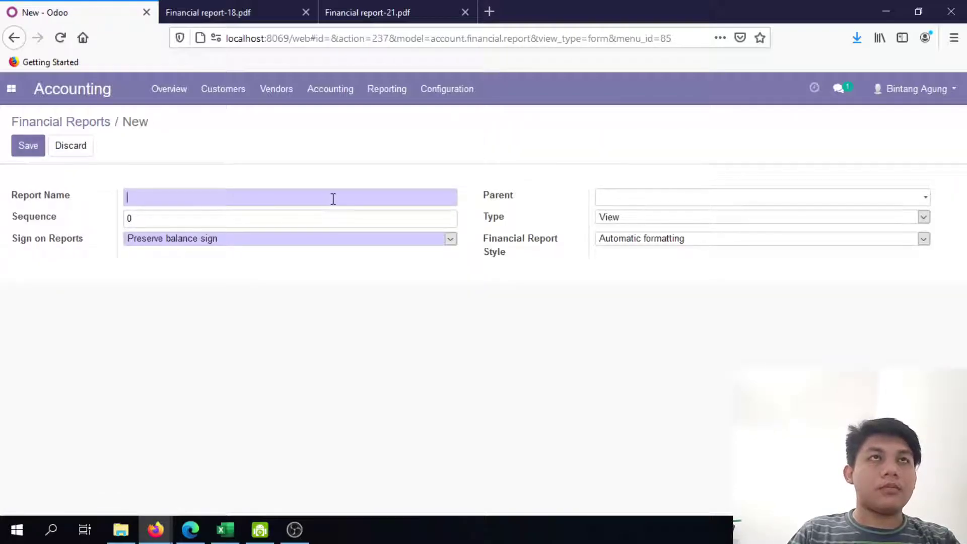
pyautogui.hotkey('alt', 'Tab')
pyautogui.click(204, 448)
pyautogui.click(209, 436)
pyautogui.scroll(-2, 278, 396)
pyautogui.click(222, 131)
pyautogui.doubleClick(221, 131)
pyautogui.rightClick(219, 131)
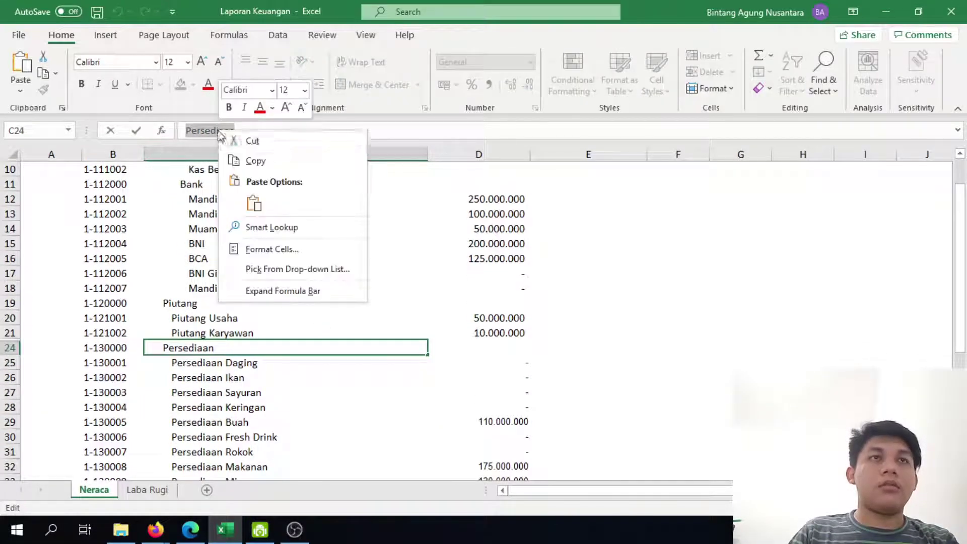
pyautogui.click(254, 161)
pyautogui.hotkey('alt', 'Tab')
pyautogui.hotkey('ctrl', 'v')
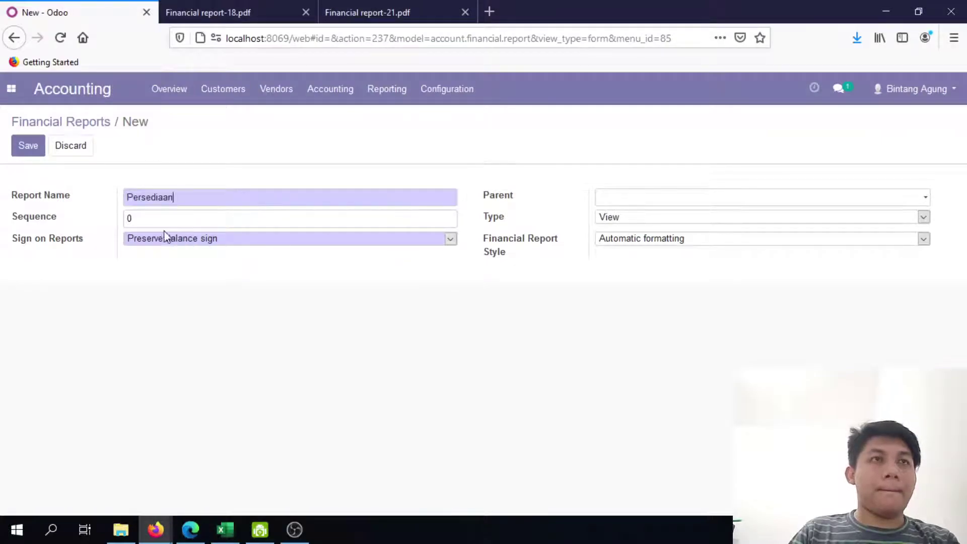
# Set the Persediaan report's sequence to 3 and choose Aktiva Lancar as its parent, following the Neraca sheet's hierarchy
pyautogui.hotkey('alt', 'Tab')
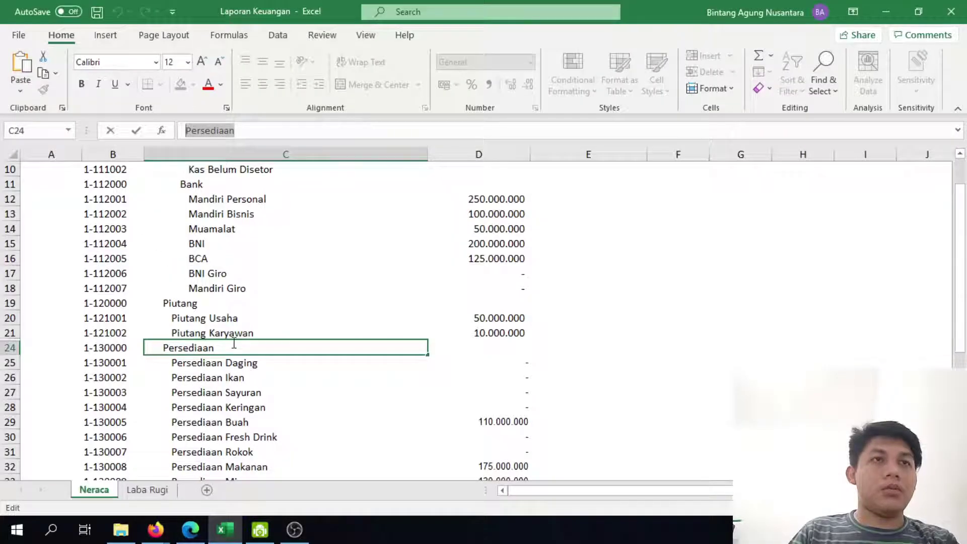
pyautogui.hotkey('alt', 'Tab')
pyautogui.press('BackSpace')
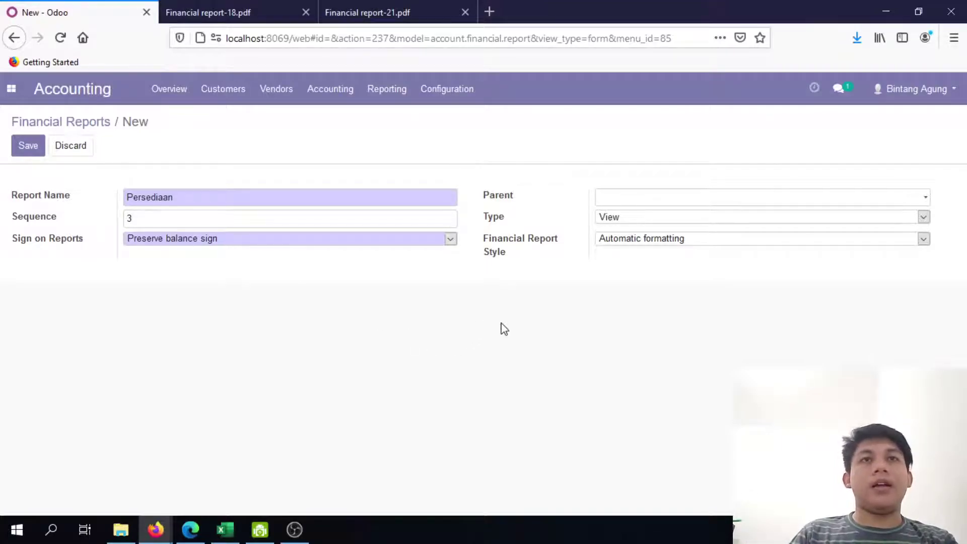
pyautogui.click(821, 197)
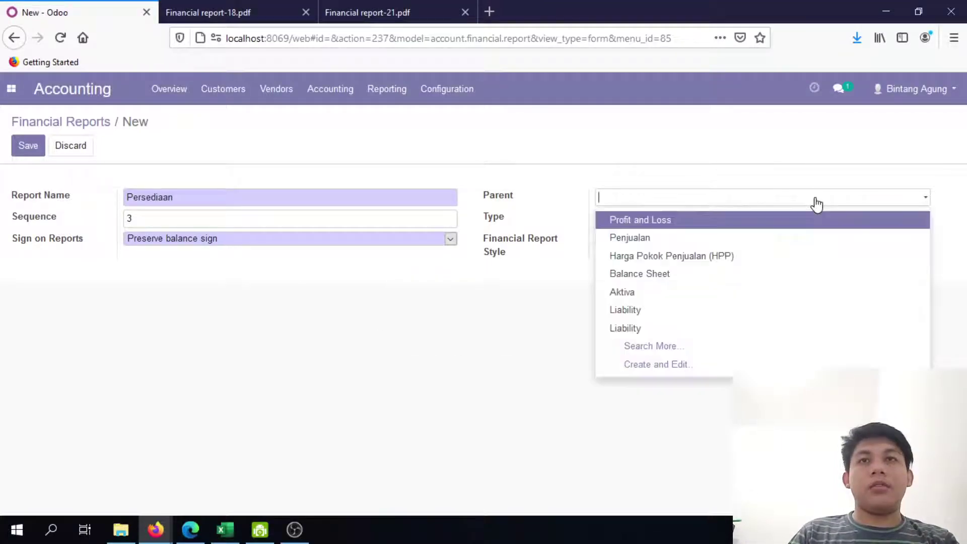
pyautogui.click(703, 347)
pyautogui.scroll(-2, 236, 353)
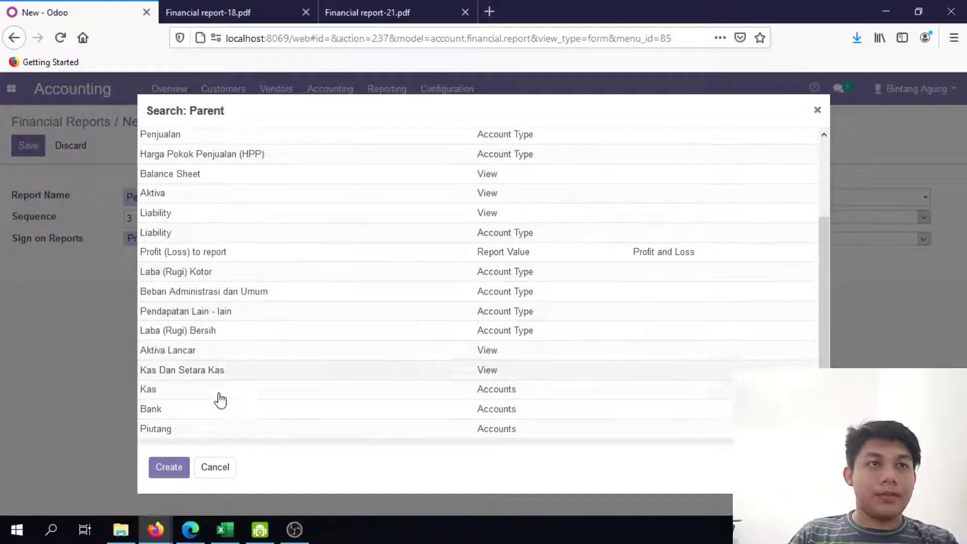
pyautogui.click(251, 352)
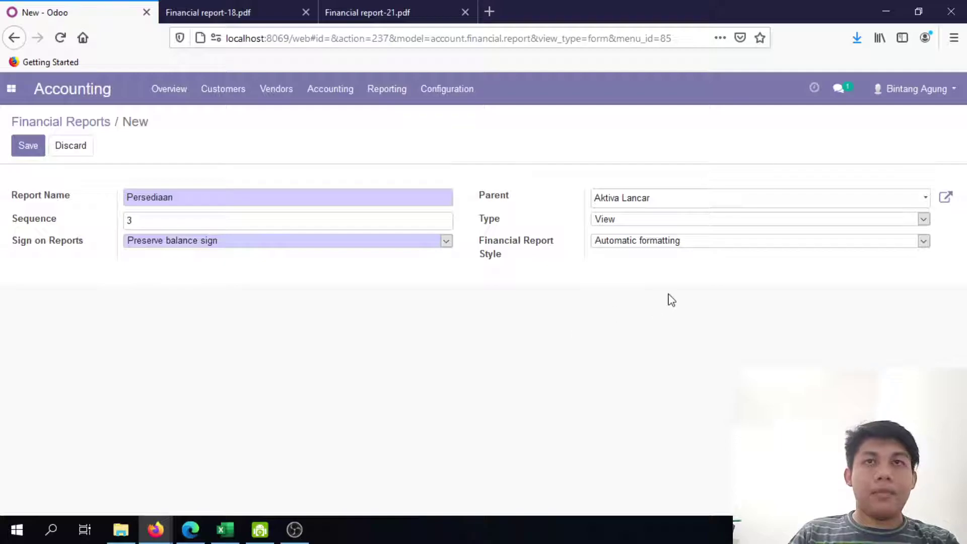
# Set the Persediaan report's type to Account Type with Current Assets as its line, and save the report
pyautogui.click(686, 220)
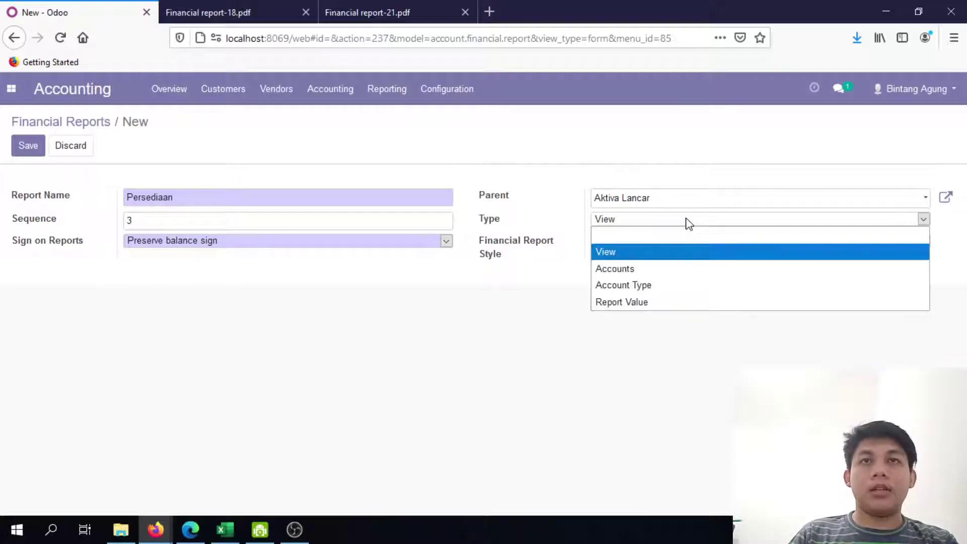
pyautogui.click(669, 288)
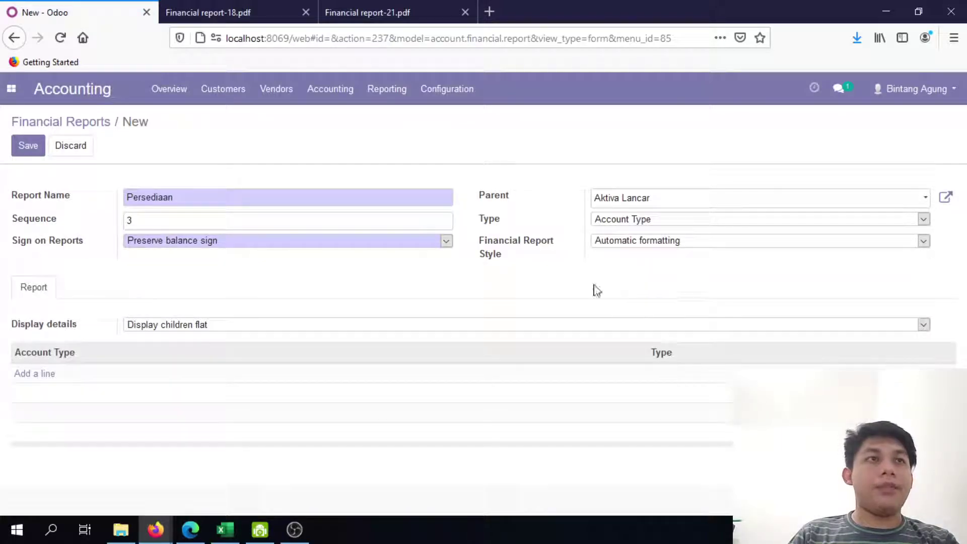
pyautogui.click(29, 375)
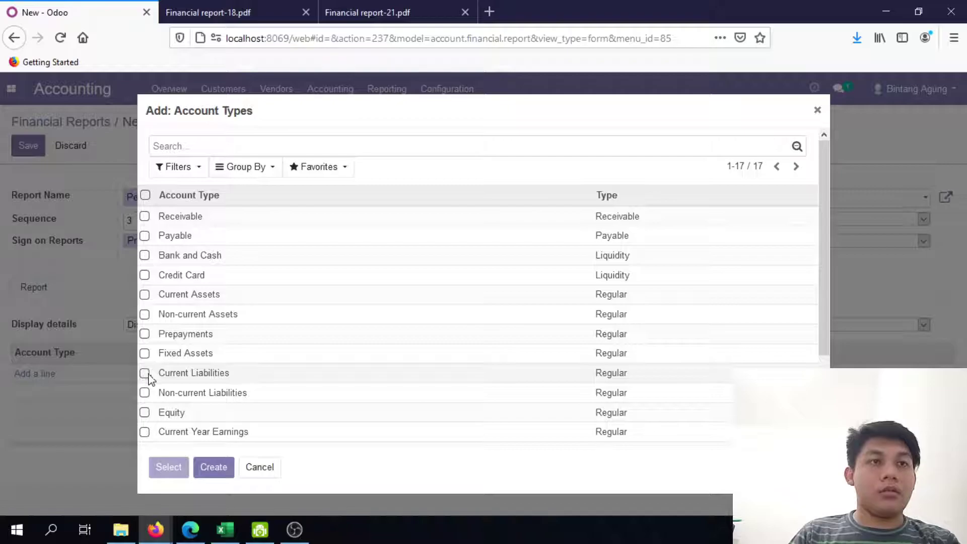
pyautogui.scroll(-2, 146, 378)
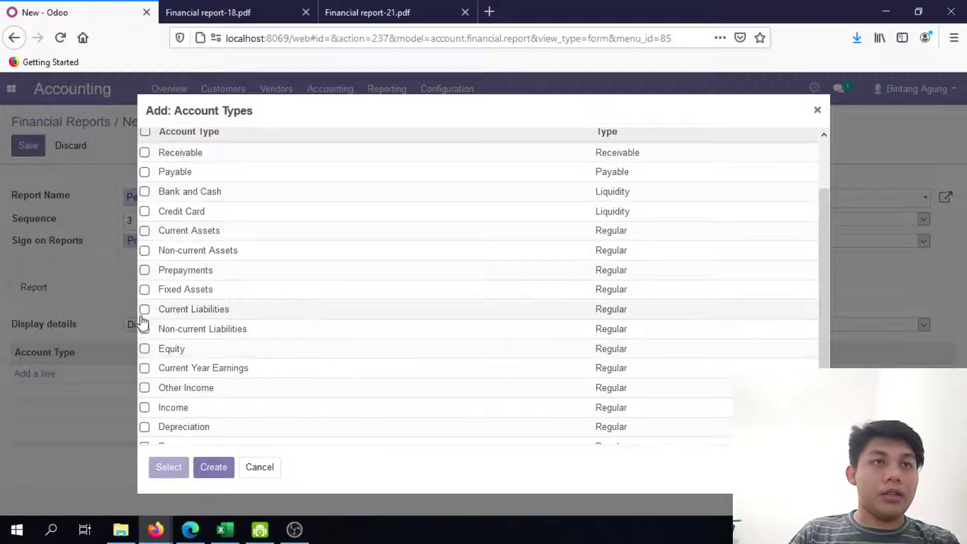
pyautogui.scroll(-1, 242, 367)
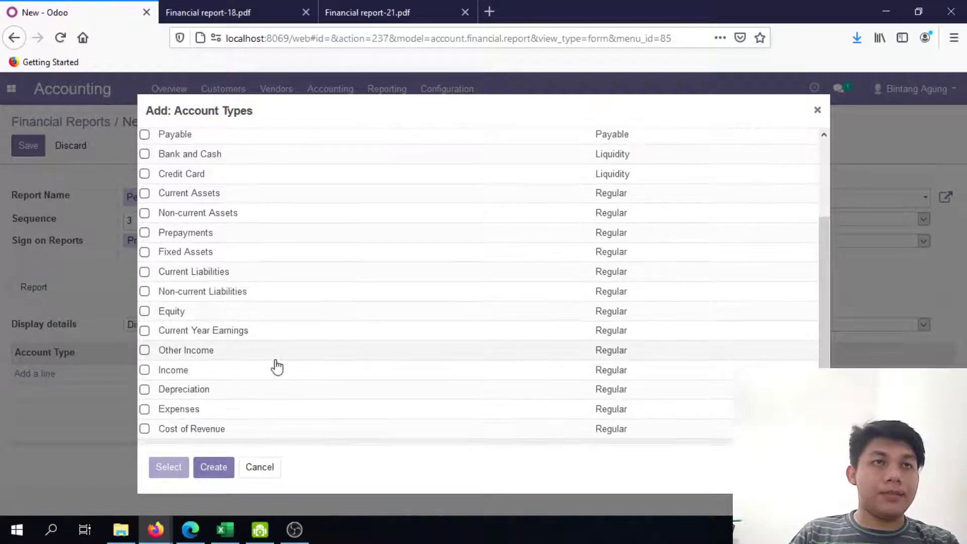
pyautogui.scroll(3, 248, 335)
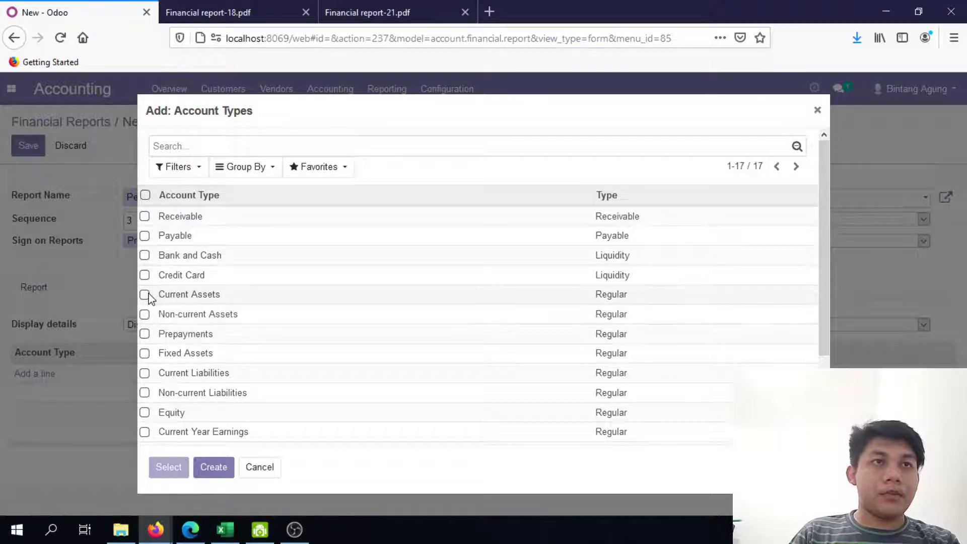
pyautogui.click(145, 295)
pyautogui.click(169, 468)
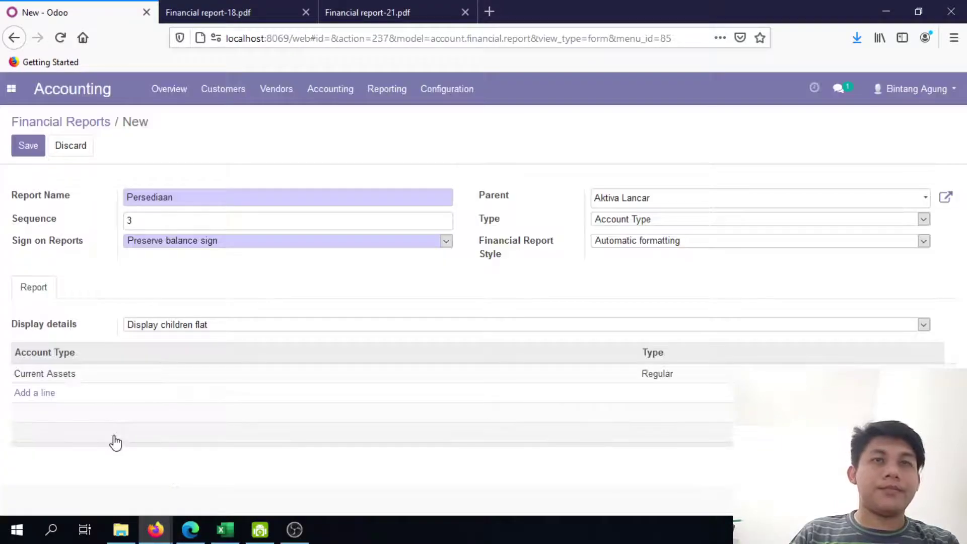
pyautogui.click(30, 146)
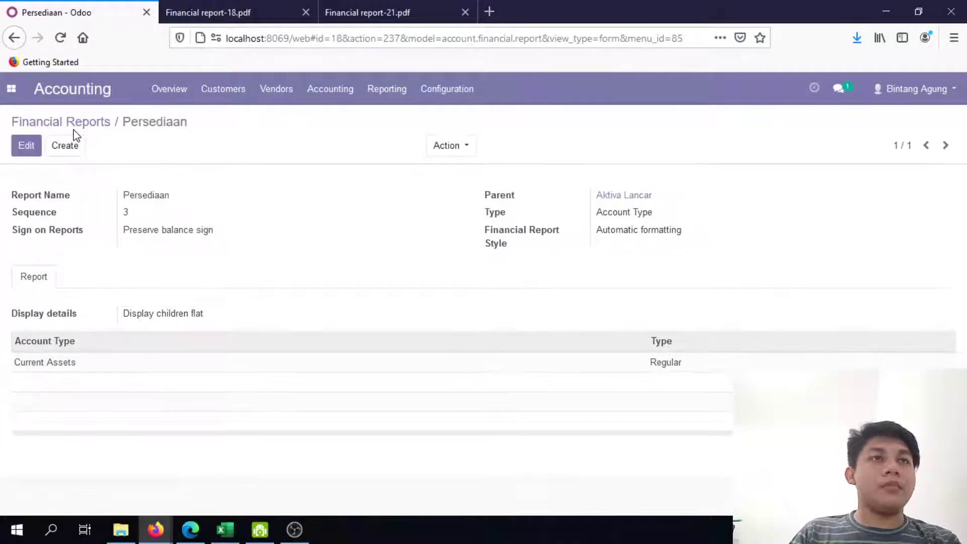
# Switch to the Excel Neraca sheet and review the Aktiva structure from Aktiva Lancar down to the Aktiva Tidak Lancar and Aktiva Tetap groups
pyautogui.hotkey('alt', 'Tab')
pyautogui.scroll(-6, 413, 345)
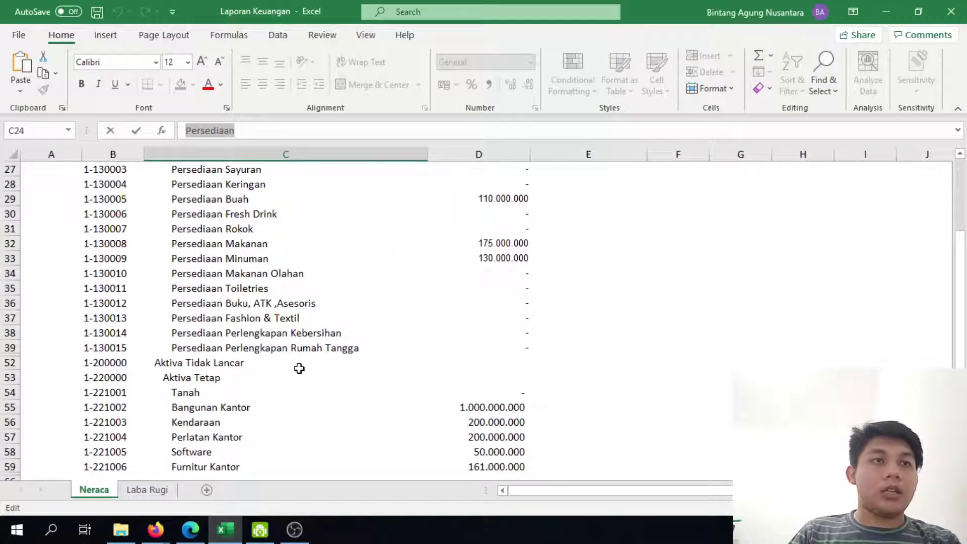
pyautogui.scroll(9, 334, 360)
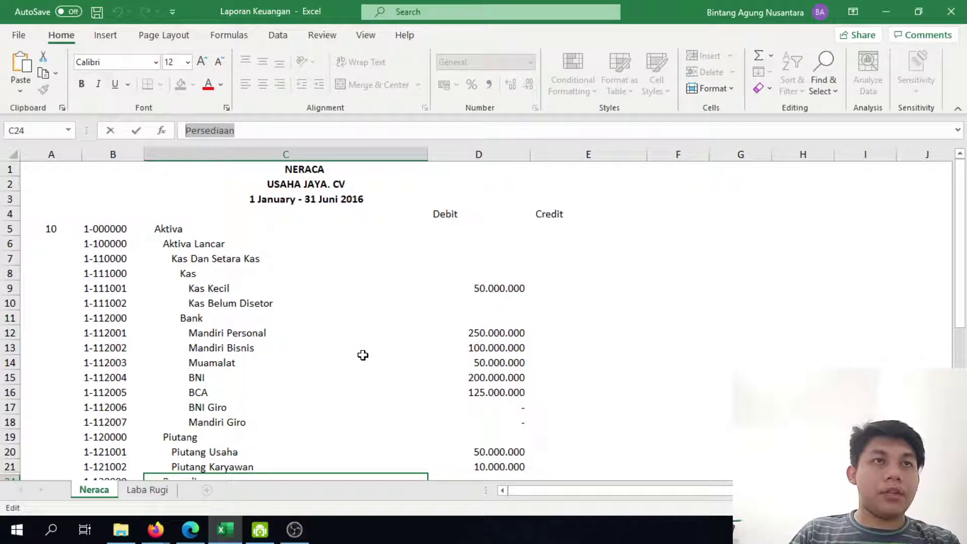
pyautogui.scroll(-4, 270, 331)
pyautogui.scroll(4, 269, 287)
pyautogui.scroll(-9, 270, 298)
pyautogui.scroll(-1, 232, 352)
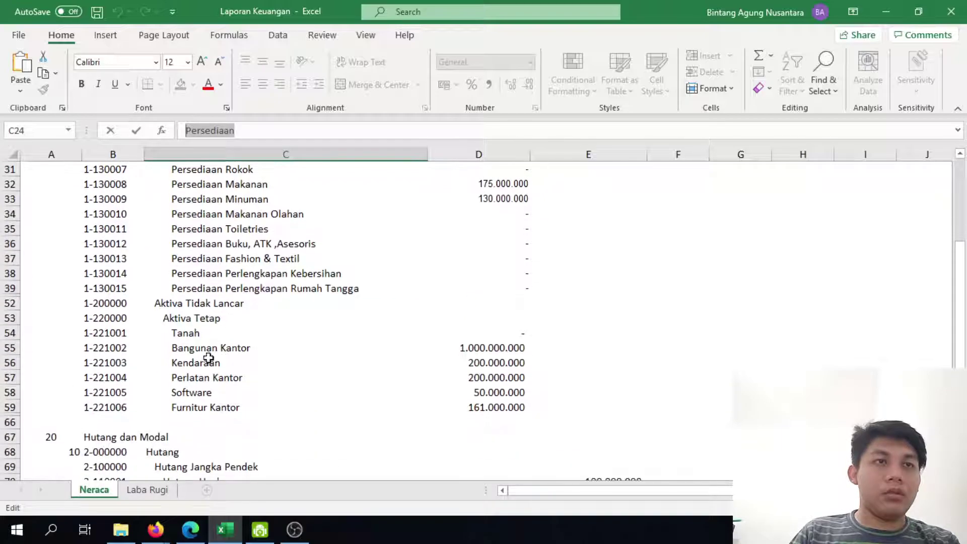
pyautogui.click(227, 424)
pyautogui.scroll(3, 204, 346)
pyautogui.scroll(7, 204, 346)
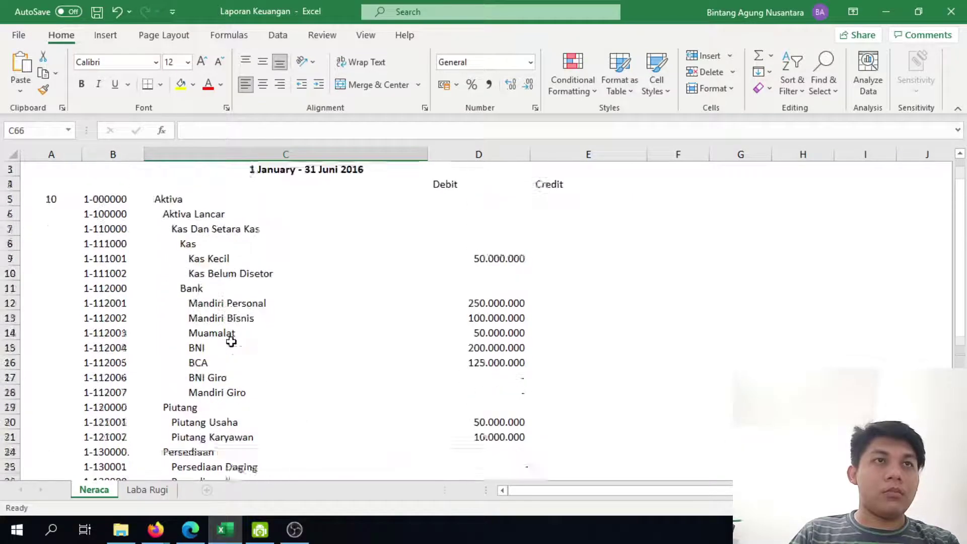
# Examine the levels of Aktiva, Aktiva Lancar and Piutang in the Neraca sheet to determine which parent Piutang belongs under
pyautogui.click(178, 224)
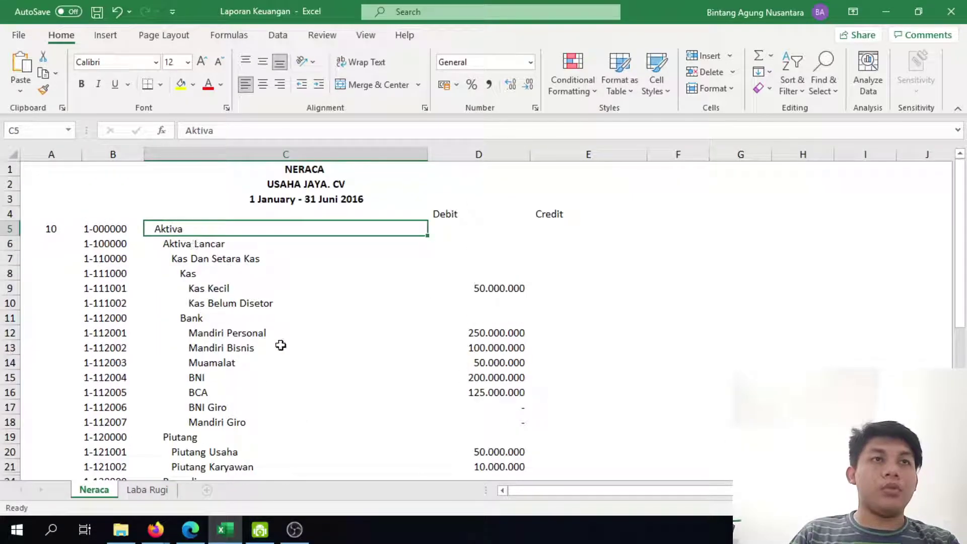
pyautogui.scroll(-1, 281, 345)
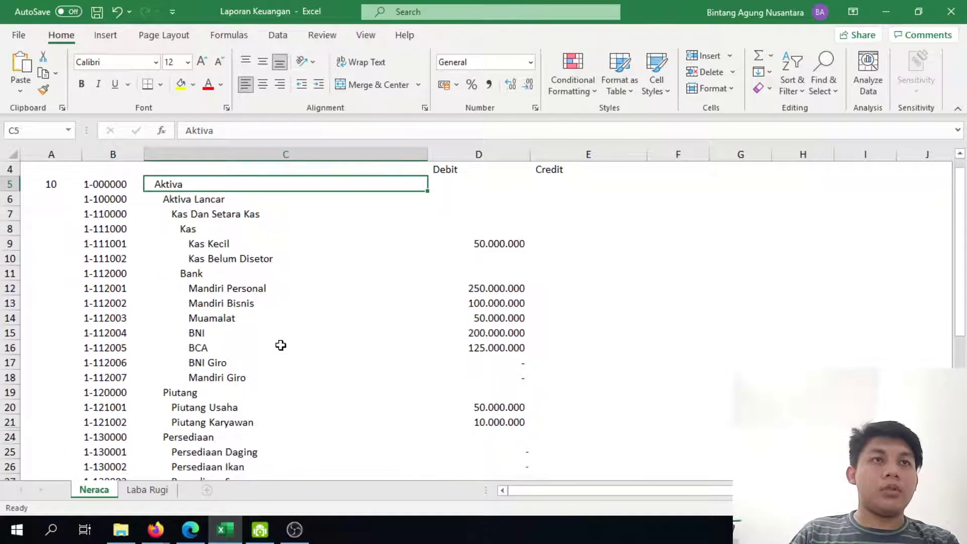
pyautogui.click(226, 204)
pyautogui.click(199, 391)
pyautogui.click(168, 188)
pyautogui.click(202, 397)
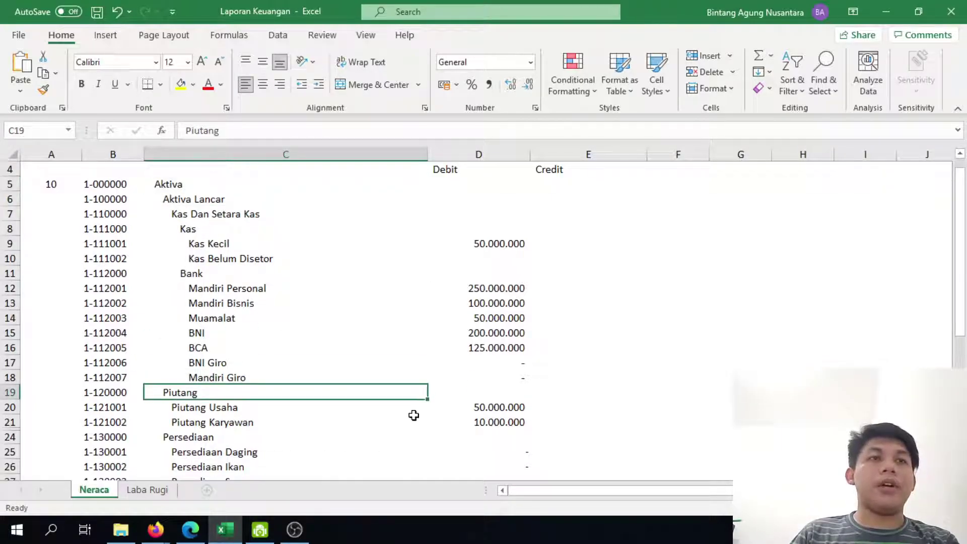
# Switch to Odoo's Financial Reports list and compare the reports under Aktiva with the Kas Dan Setara Kas row in the Neraca sheet
pyautogui.hotkey('alt', 'Tab')
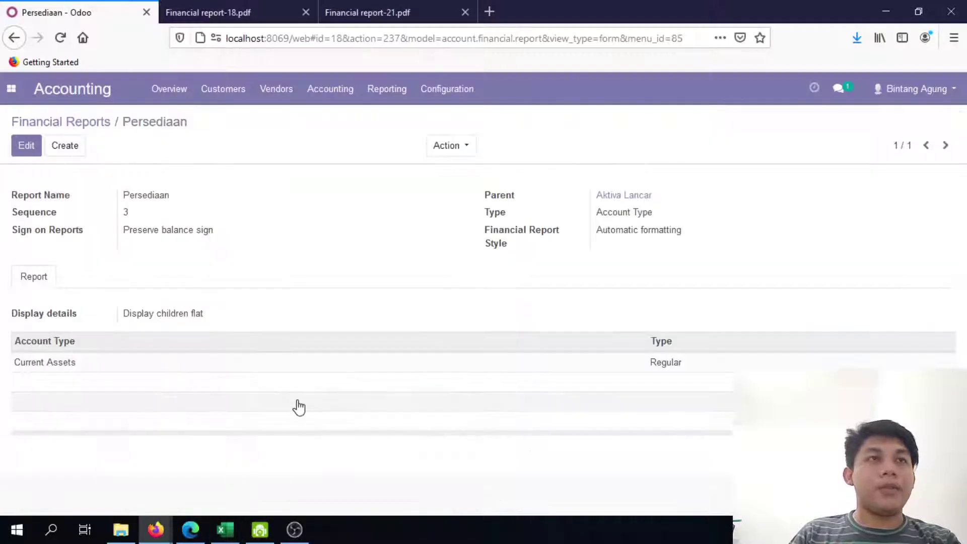
pyautogui.click(87, 133)
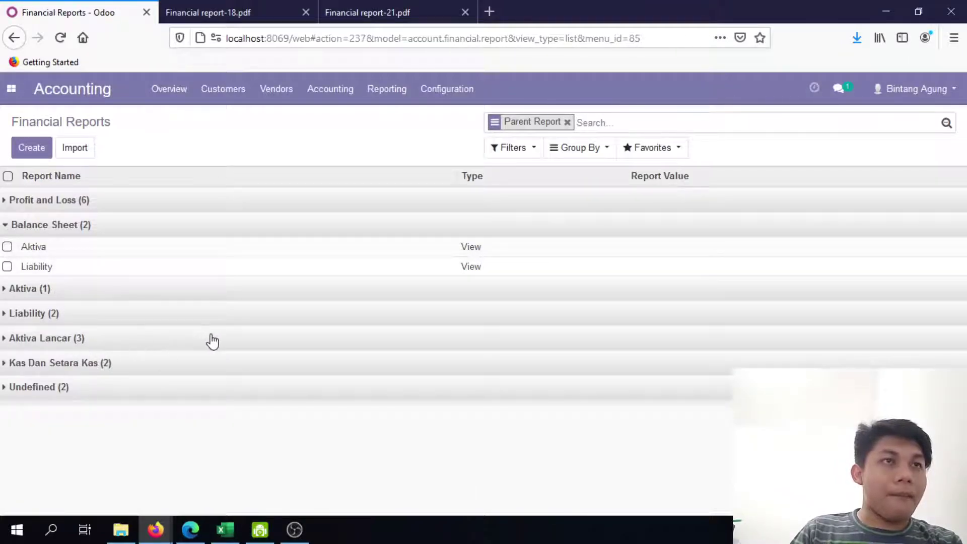
pyautogui.hotkey('alt', 'Tab')
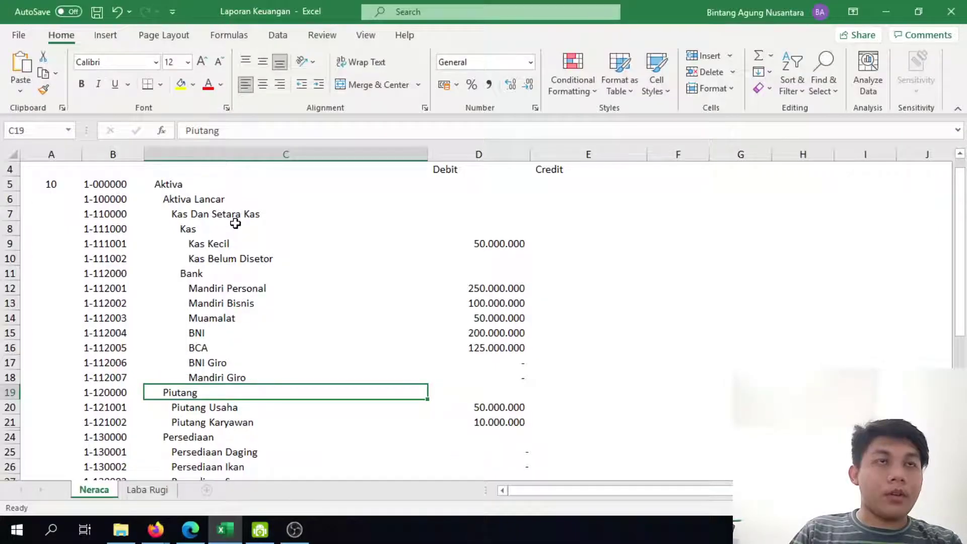
pyautogui.click(236, 219)
pyautogui.hotkey('alt', 'Tab')
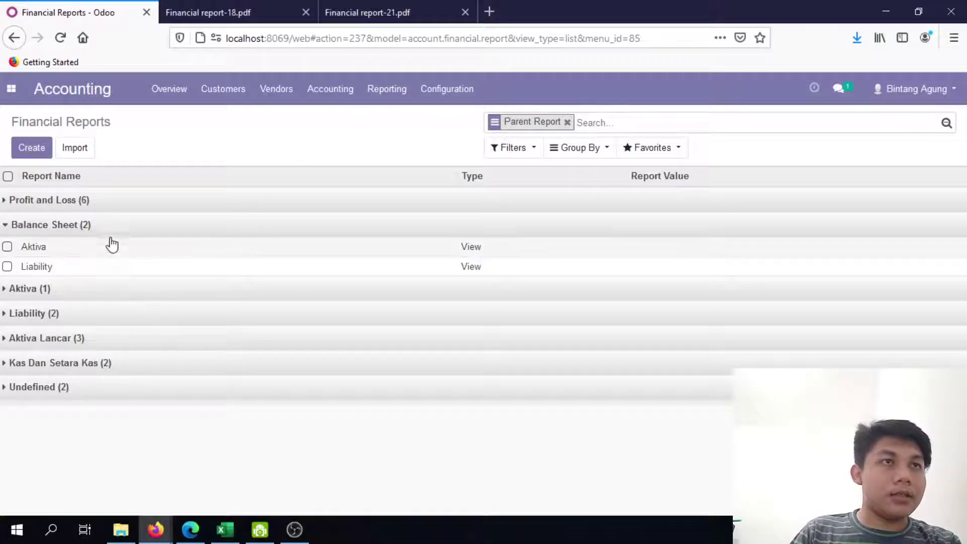
pyautogui.click(70, 291)
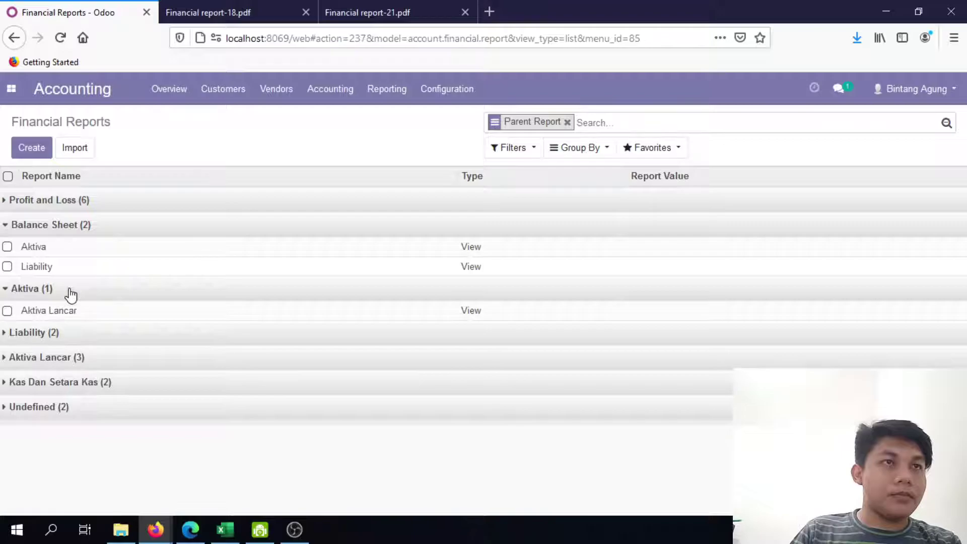
pyautogui.click(71, 291)
pyautogui.click(70, 291)
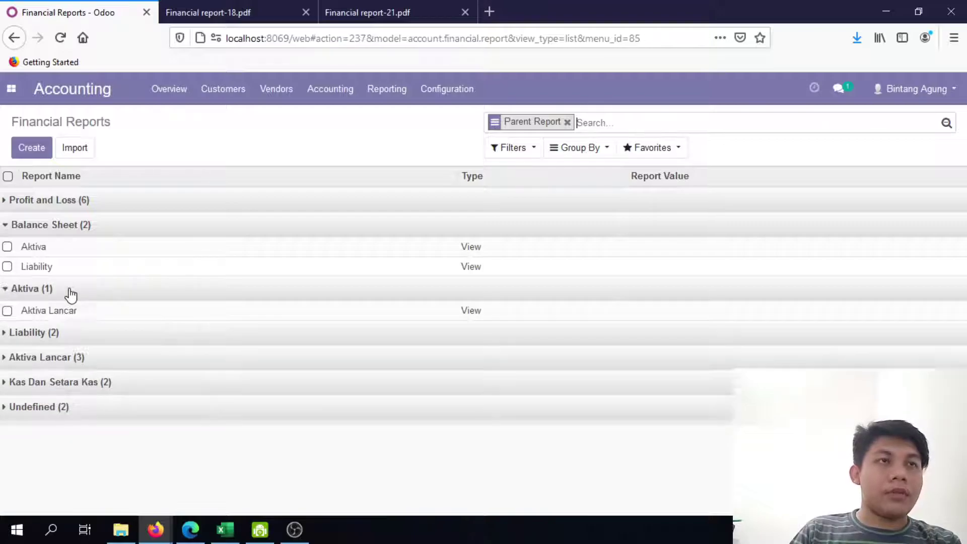
# Check the reports under Aktiva Lancar and the Kas Dan Setara Kas report's settings in Odoo against the Neraca hierarchy
pyautogui.hotkey('alt', 'Tab')
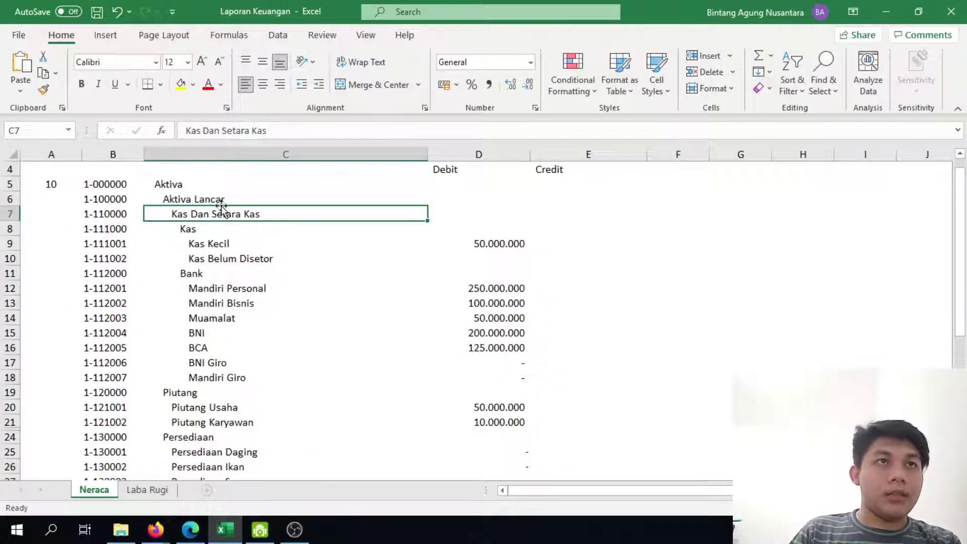
pyautogui.hotkey('alt', 'Tab')
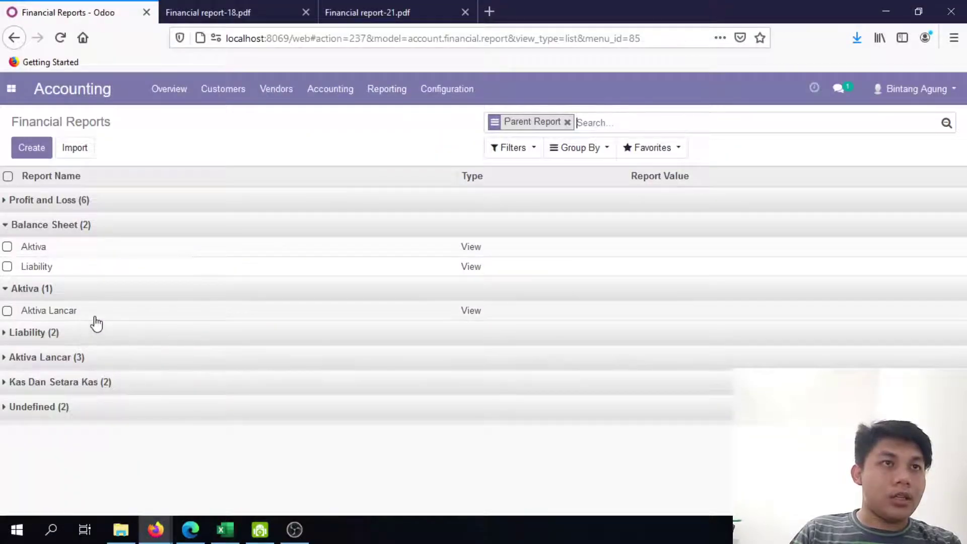
pyautogui.click(101, 361)
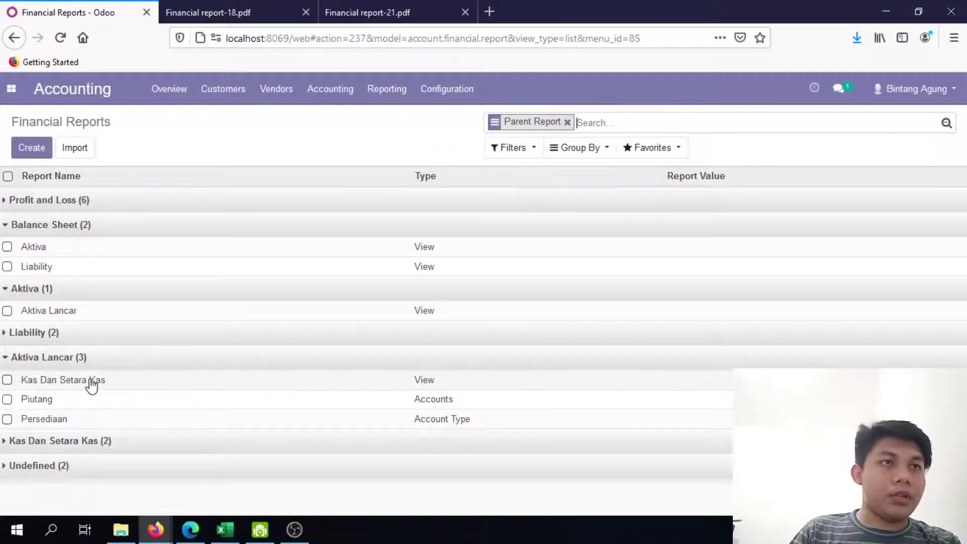
pyautogui.click(92, 383)
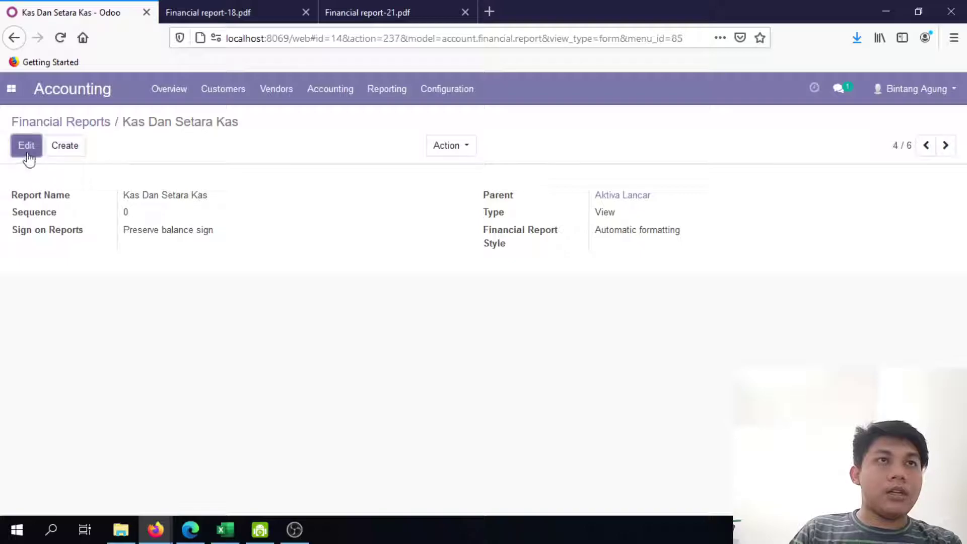
pyautogui.click(104, 123)
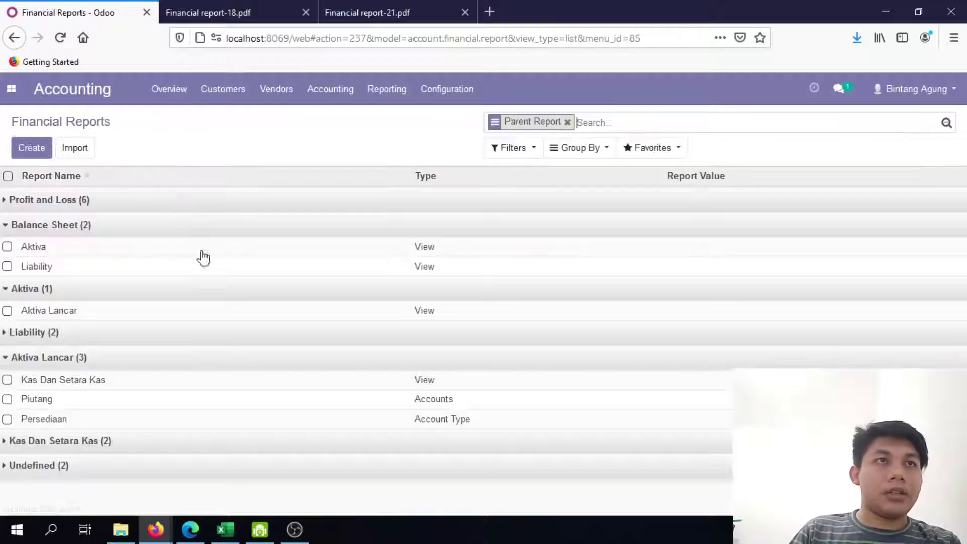
pyautogui.hotkey('alt', 'Tab')
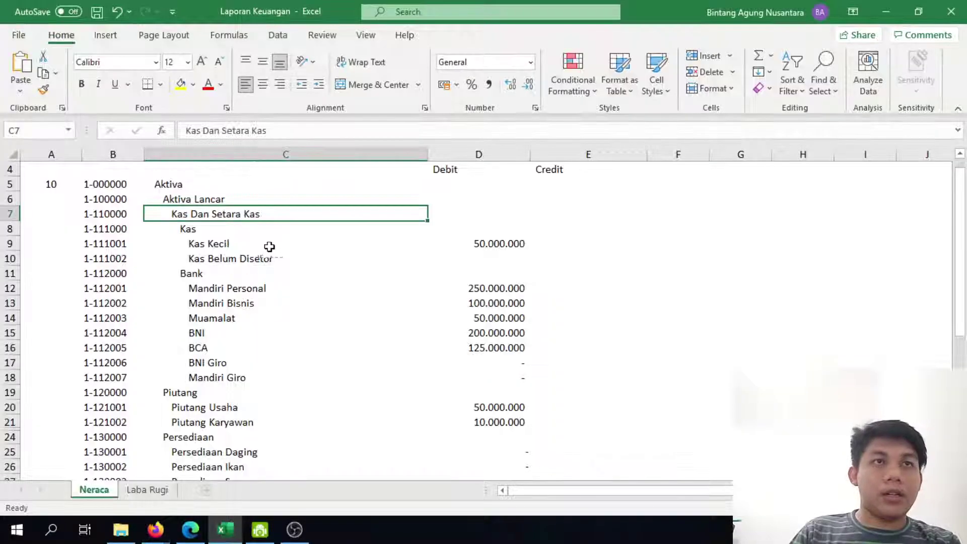
pyautogui.hotkey('alt', 'Tab')
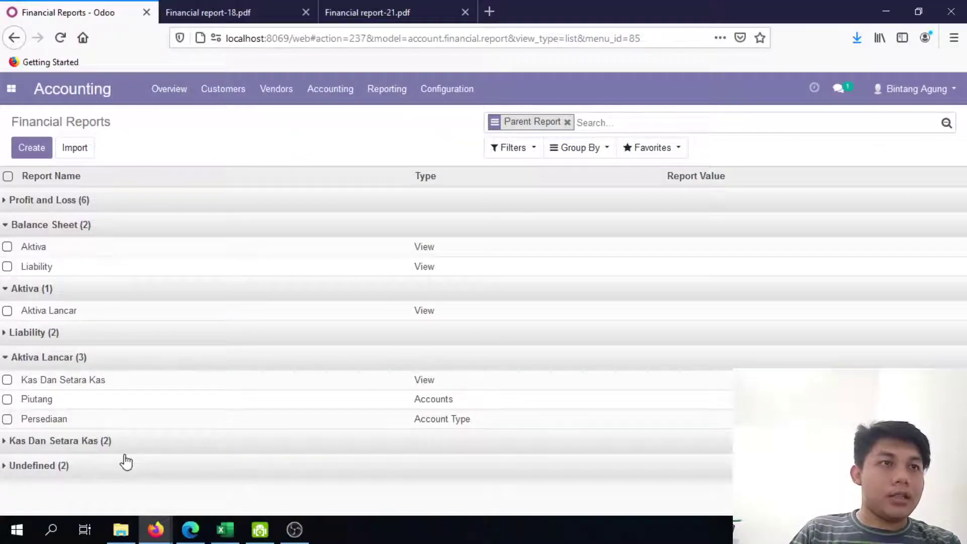
pyautogui.click(125, 443)
pyautogui.click(129, 438)
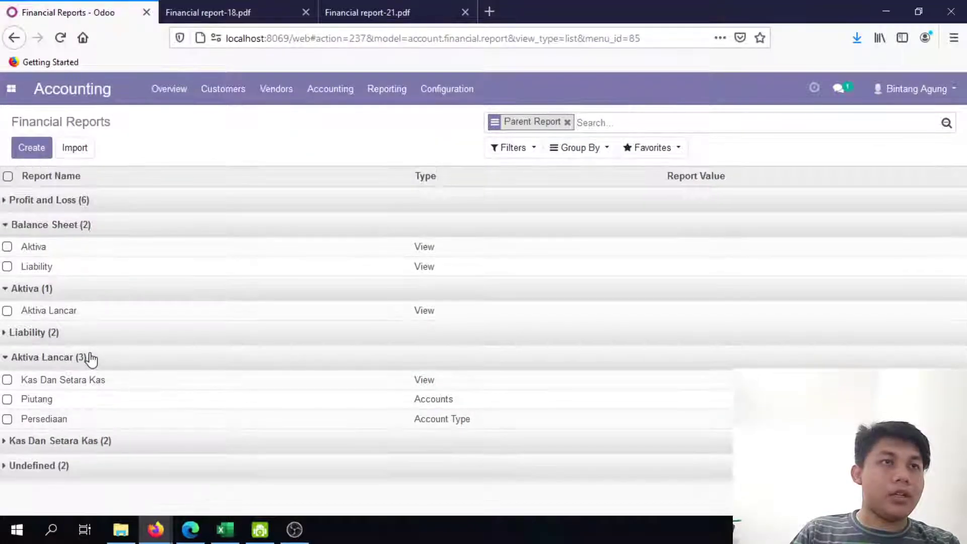
pyautogui.click(91, 355)
# Switch back to the Neraca sheet and compare Piutang's indentation with that of Aktiva and Aktiva Lancar
pyautogui.hotkey('alt', 'Tab')
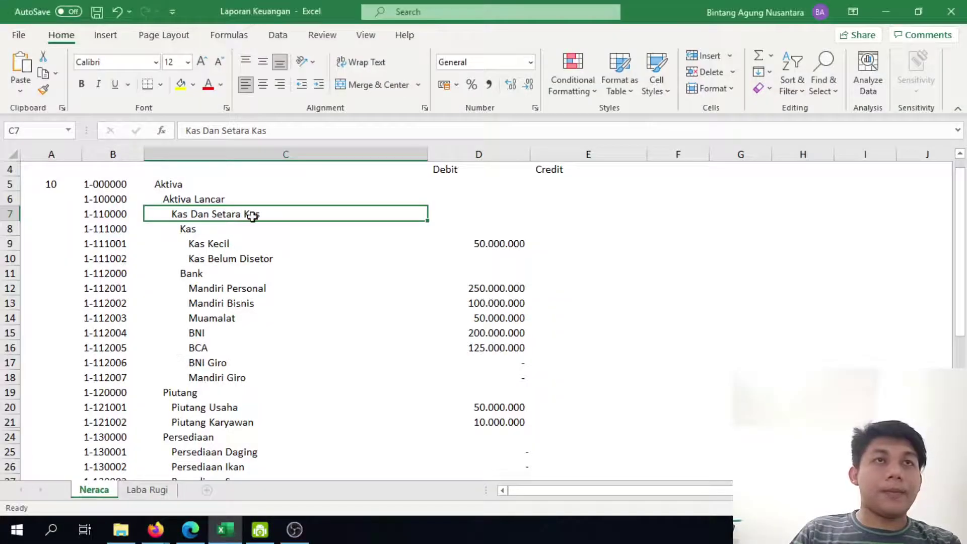
pyautogui.scroll(-1, 216, 356)
pyautogui.click(221, 345)
pyautogui.scroll(1, 242, 317)
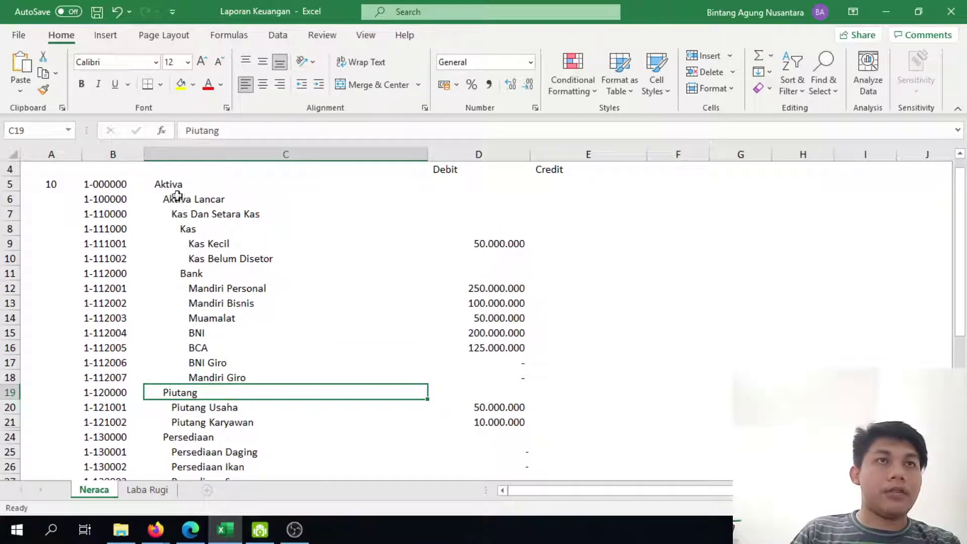
pyautogui.scroll(1, 244, 356)
pyautogui.scroll(-1, 234, 357)
# In Odoo, change the Piutang report's parent to Aktiva, save it, and return to the Financial Reports list
pyautogui.hotkey('alt', 'Tab')
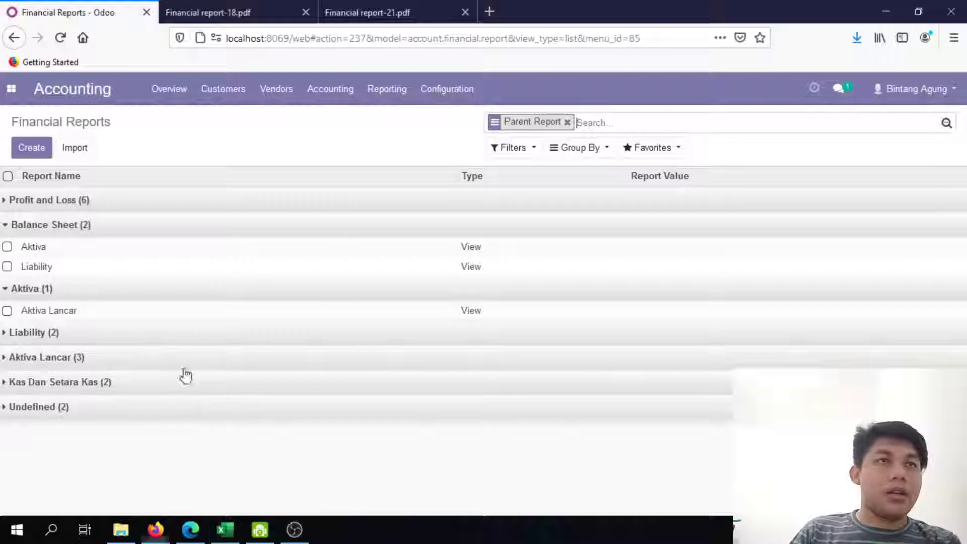
pyautogui.click(98, 363)
pyautogui.click(39, 399)
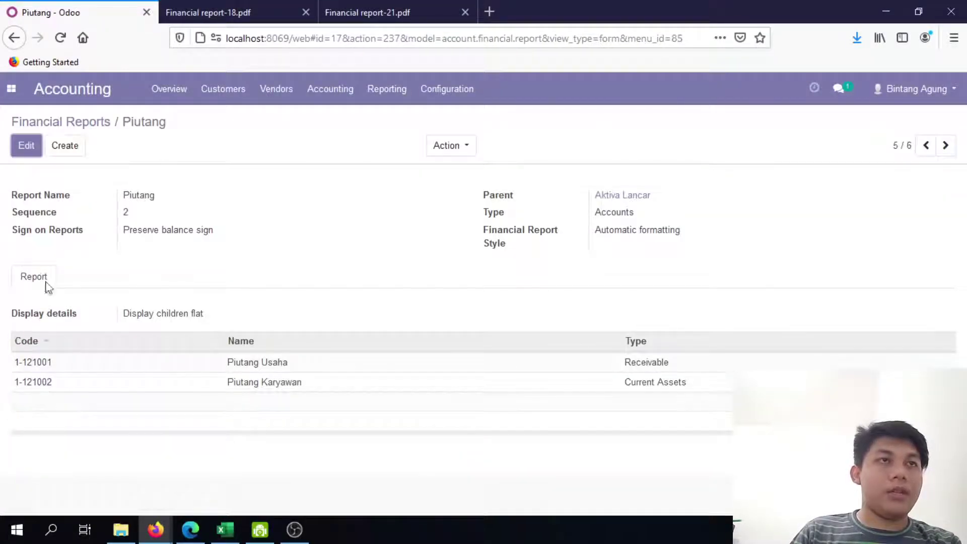
pyautogui.click(28, 146)
pyautogui.click(738, 202)
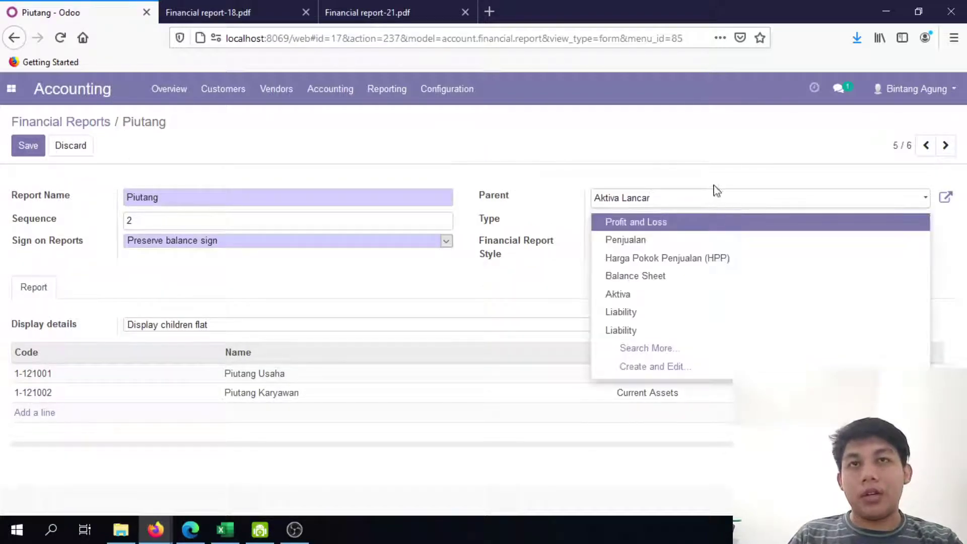
pyautogui.click(654, 294)
pyautogui.click(29, 146)
pyautogui.click(60, 122)
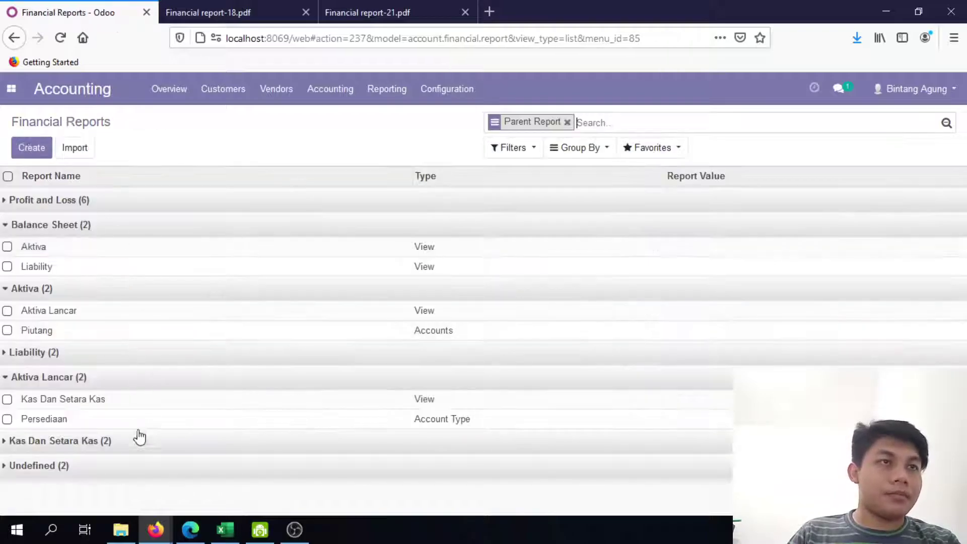
# Change the Persediaan report's parent to Aktiva, save it, and go back to the Financial Reports list
pyautogui.click(31, 418)
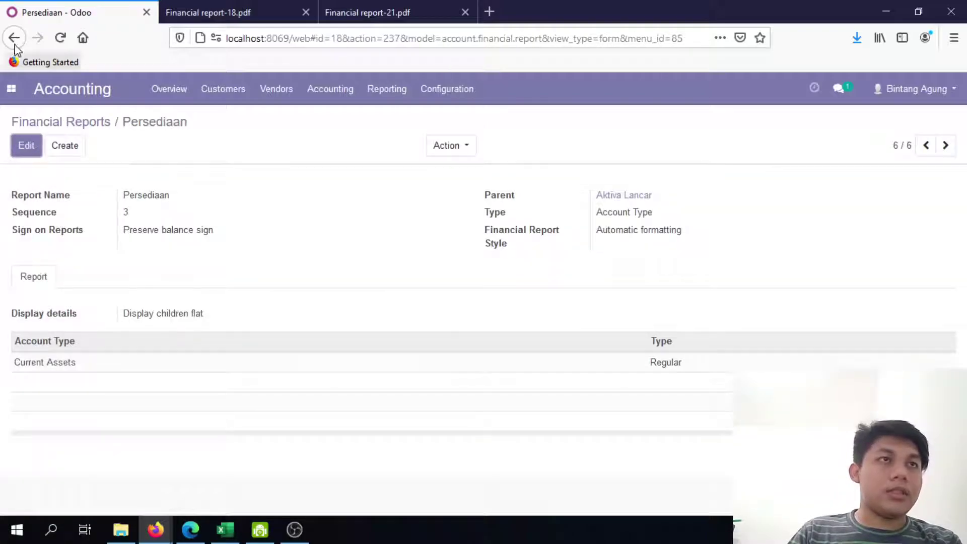
pyautogui.click(25, 149)
pyautogui.click(749, 197)
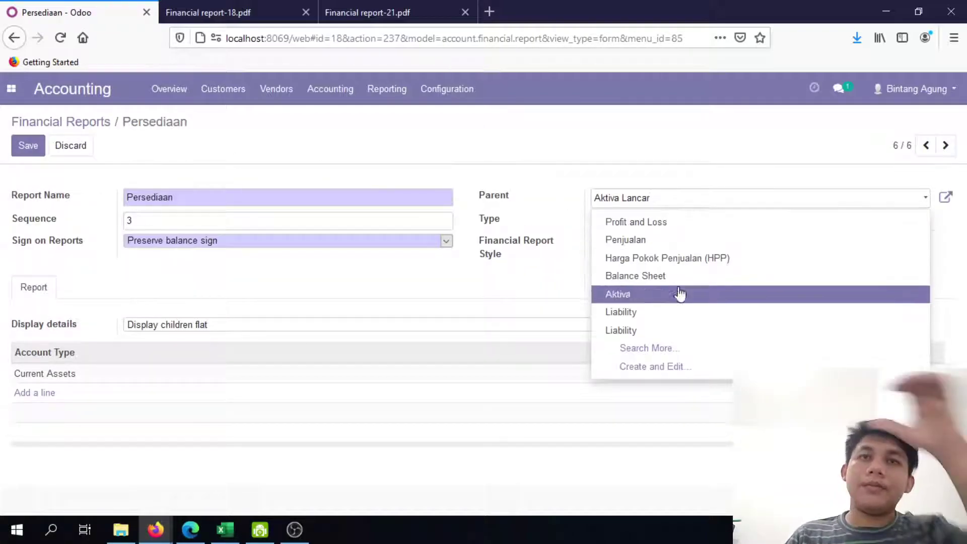
pyautogui.click(680, 295)
pyautogui.click(31, 141)
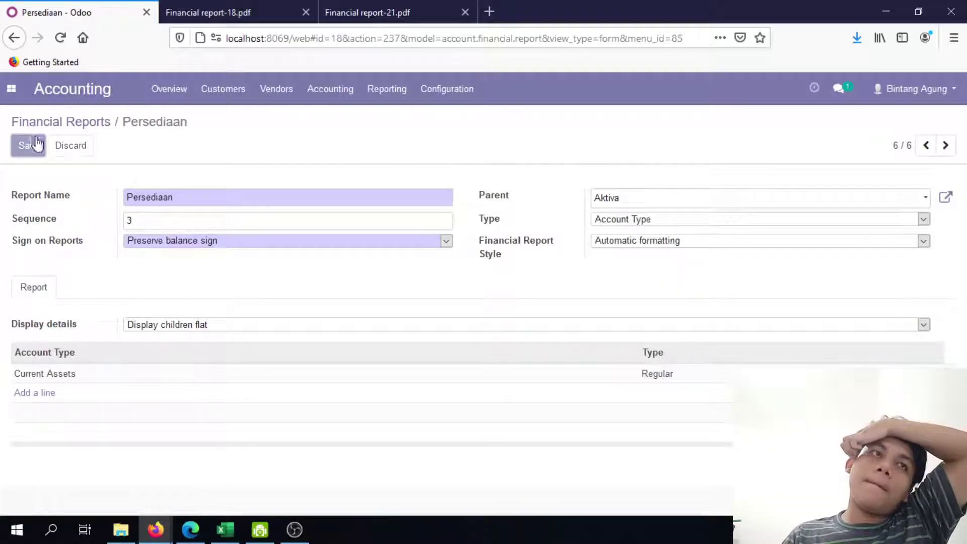
pyautogui.click(86, 126)
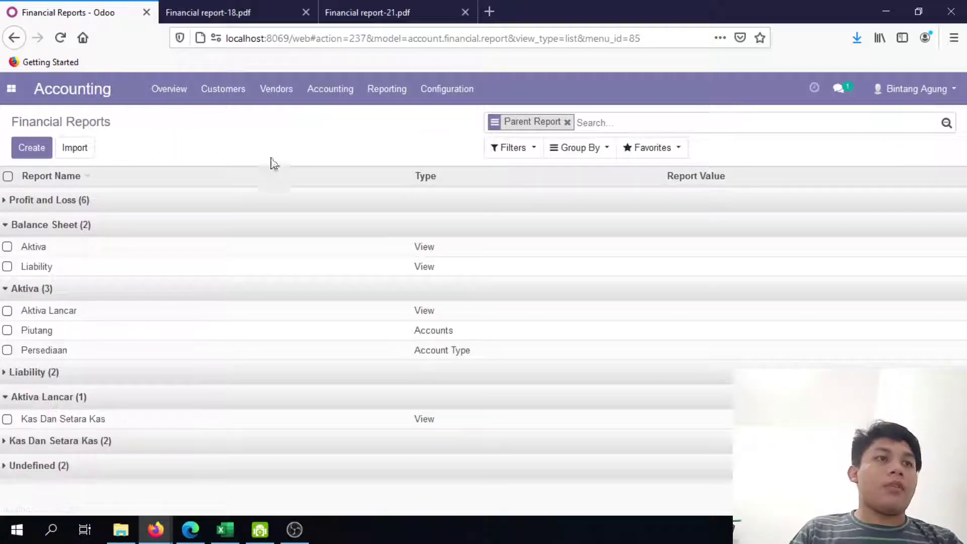
# Switch to the Excel Neraca sheet and copy the group name Aktiva Tidak Lancar from cell C52
pyautogui.hotkey('alt', 'Tab')
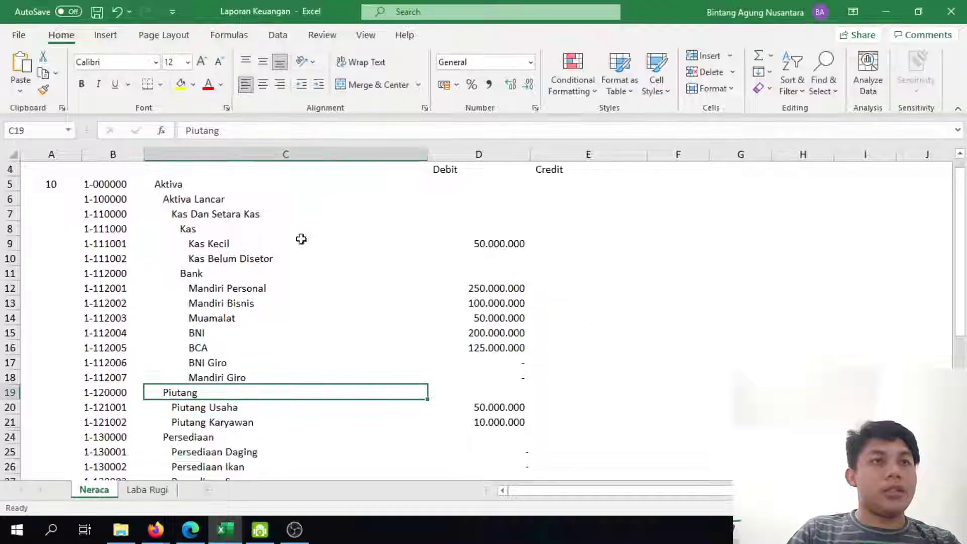
pyautogui.scroll(-4, 272, 356)
pyautogui.scroll(-5, 274, 359)
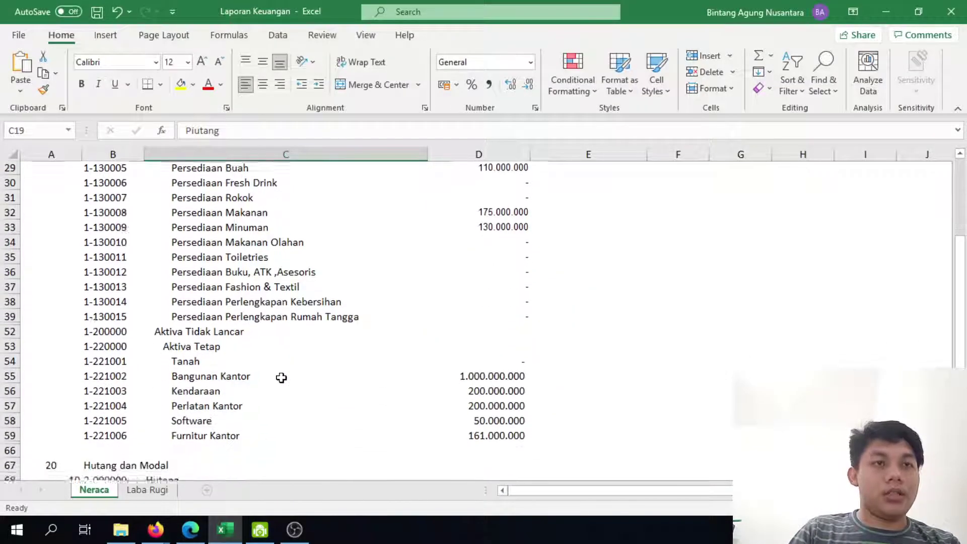
pyautogui.click(272, 316)
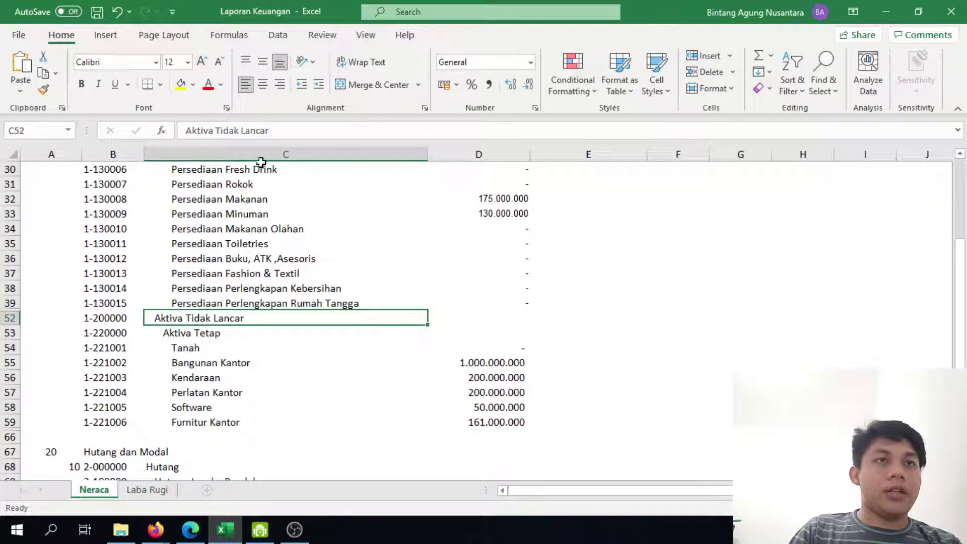
pyautogui.tripleClick(292, 132)
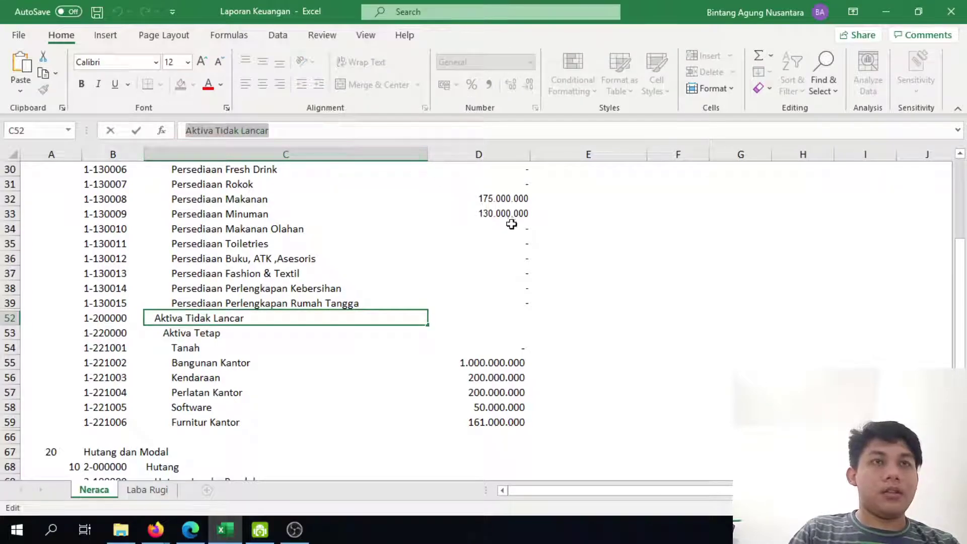
# Return to Odoo's Financial Reports list and duplicate the Aktiva Lancar report under Aktiva
pyautogui.hotkey('alt', 'Tab')
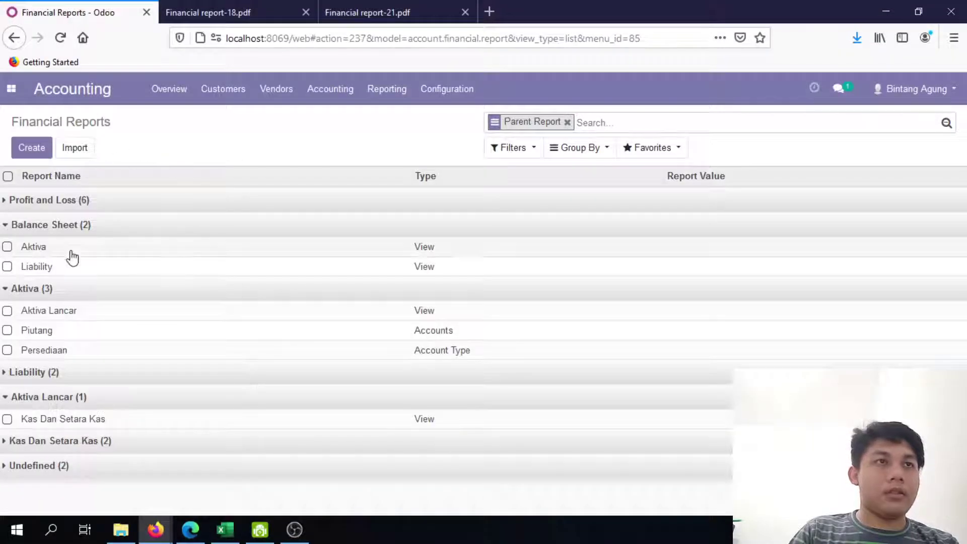
pyautogui.click(75, 396)
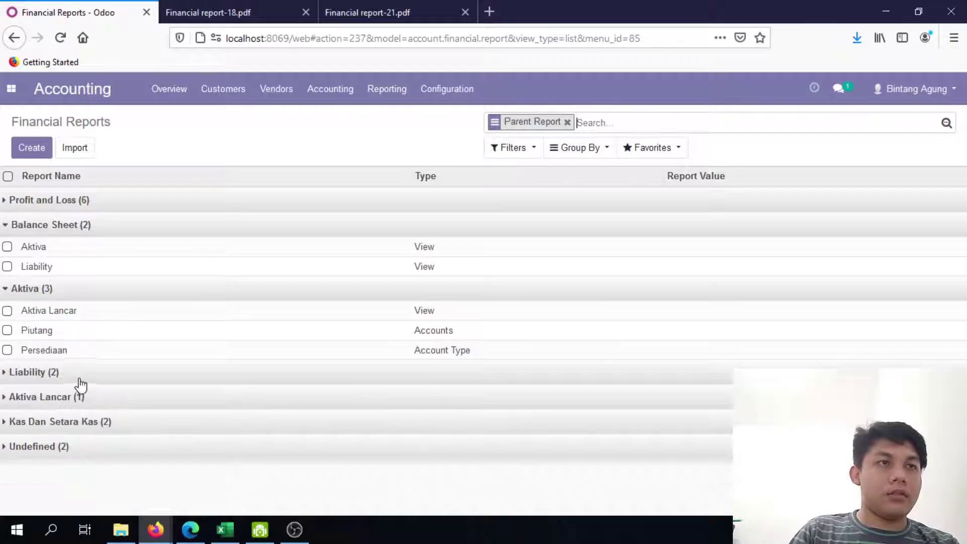
pyautogui.click(88, 311)
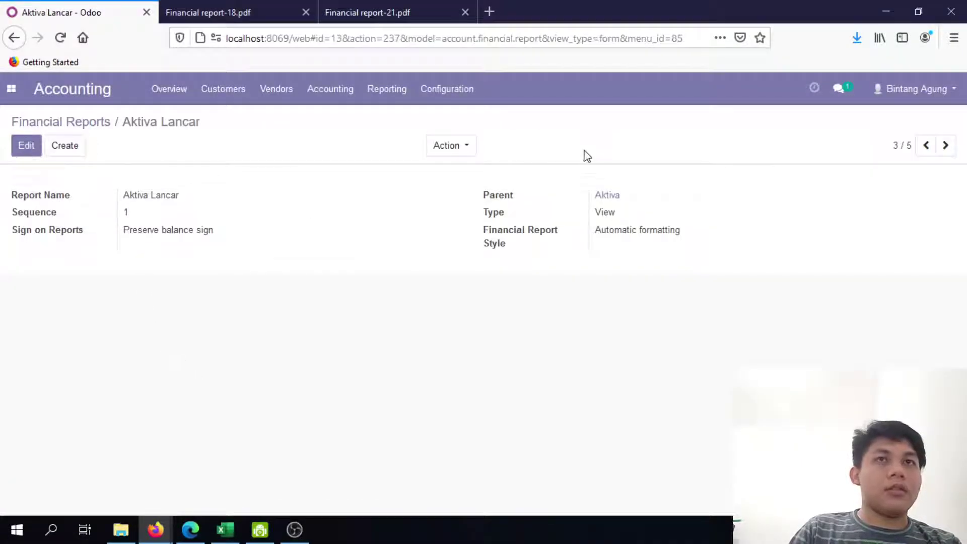
pyautogui.click(450, 146)
pyautogui.click(484, 190)
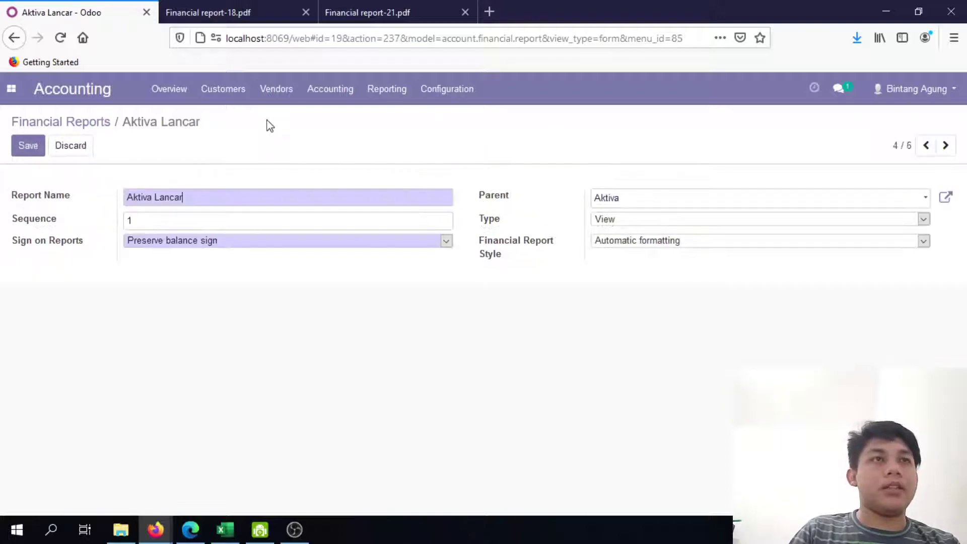
# Rename the duplicated report to Aktiva Tidak Lancar and set its sequence to 4, keeping Aktiva as parent and View as type
pyautogui.tripleClick(229, 197)
pyautogui.write('Persediaan')
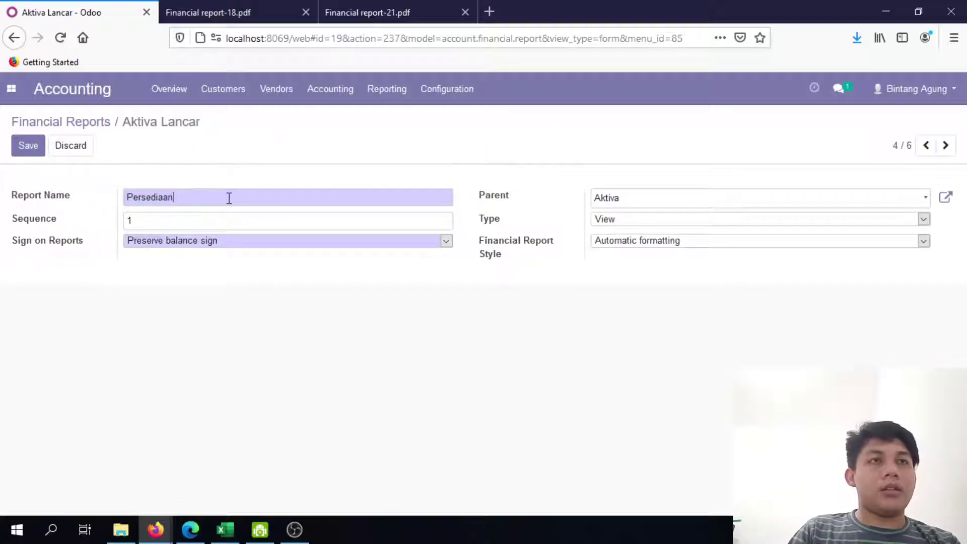
pyautogui.hotkey('ctrl', 'z')
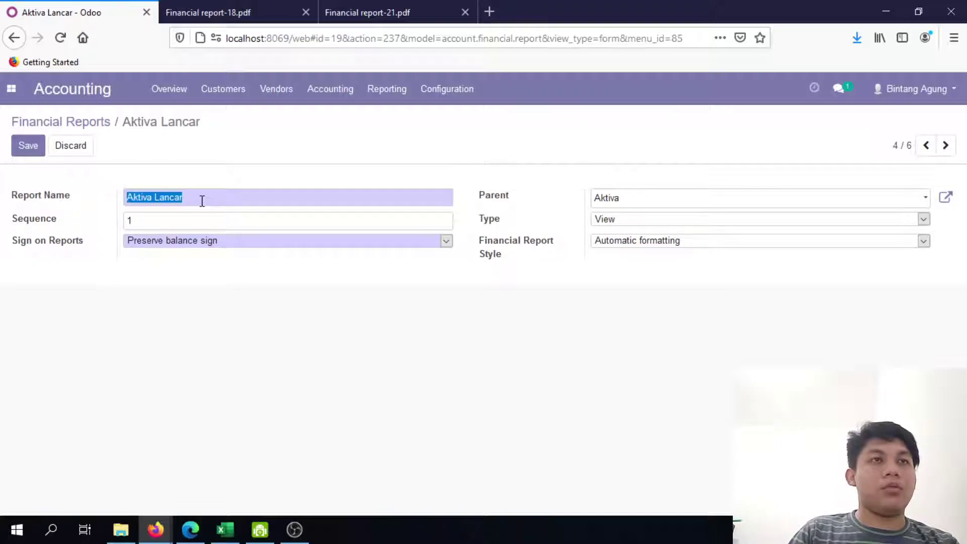
pyautogui.click(194, 197)
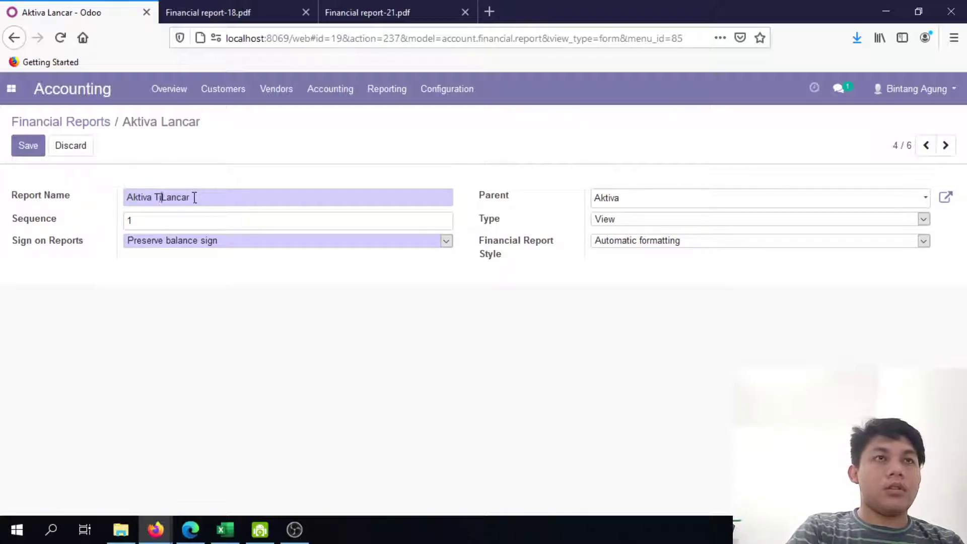
pyautogui.write('Tidak')
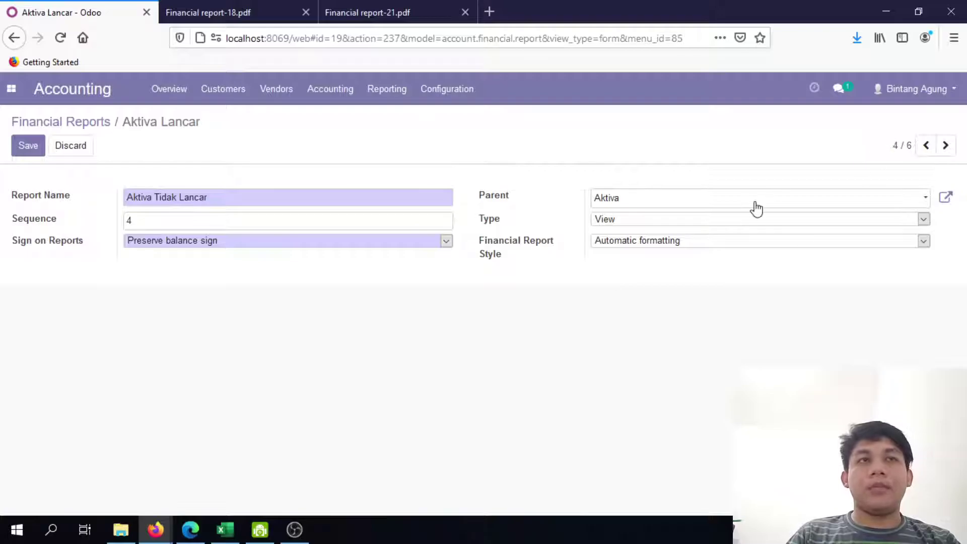
pyautogui.click(728, 230)
pyautogui.click(302, 395)
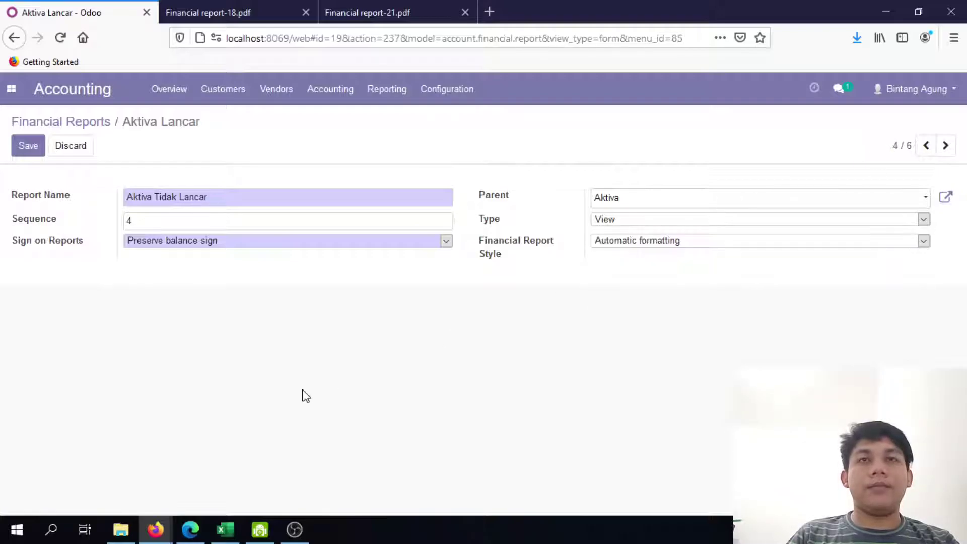
# Check the Aktiva Tidak Lancar group in the Excel Neraca sheet, return to Odoo and save the Aktiva Tidak Lancar report
pyautogui.hotkey('alt', 'Tab')
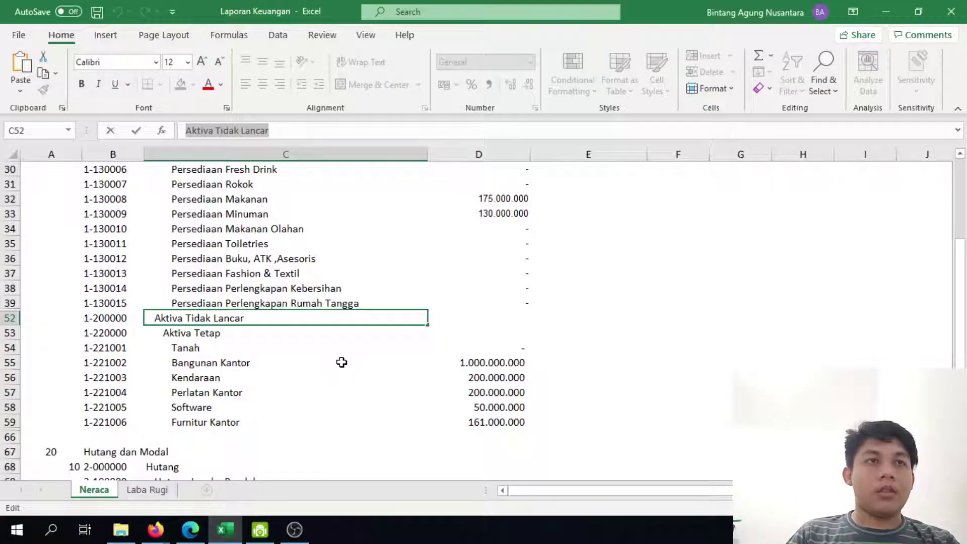
pyautogui.click(327, 457)
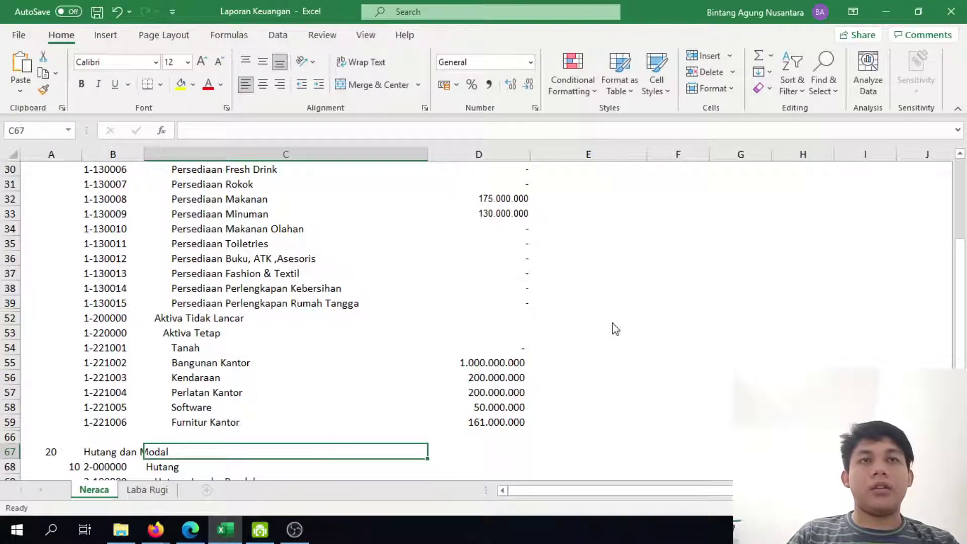
pyautogui.hotkey('alt', 'Tab')
pyautogui.click(24, 155)
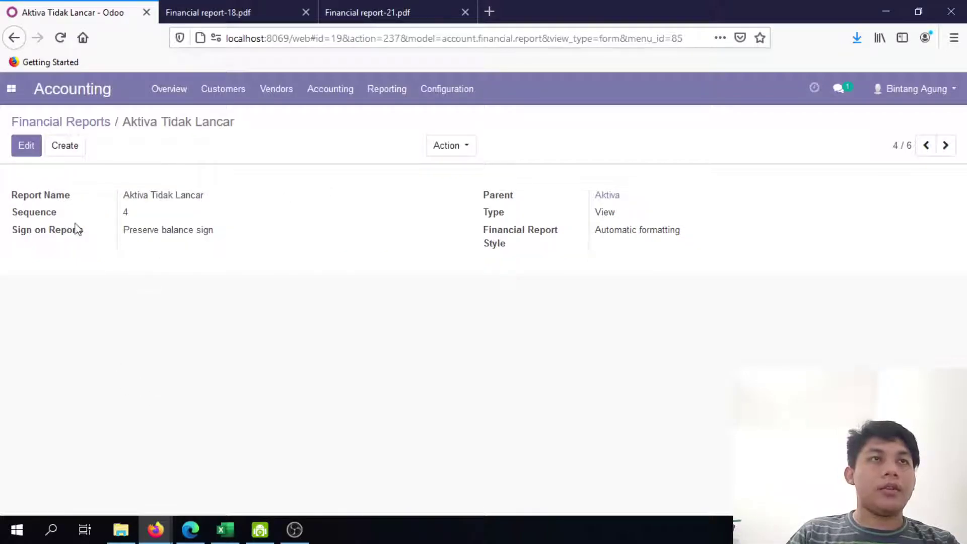
pyautogui.click(20, 147)
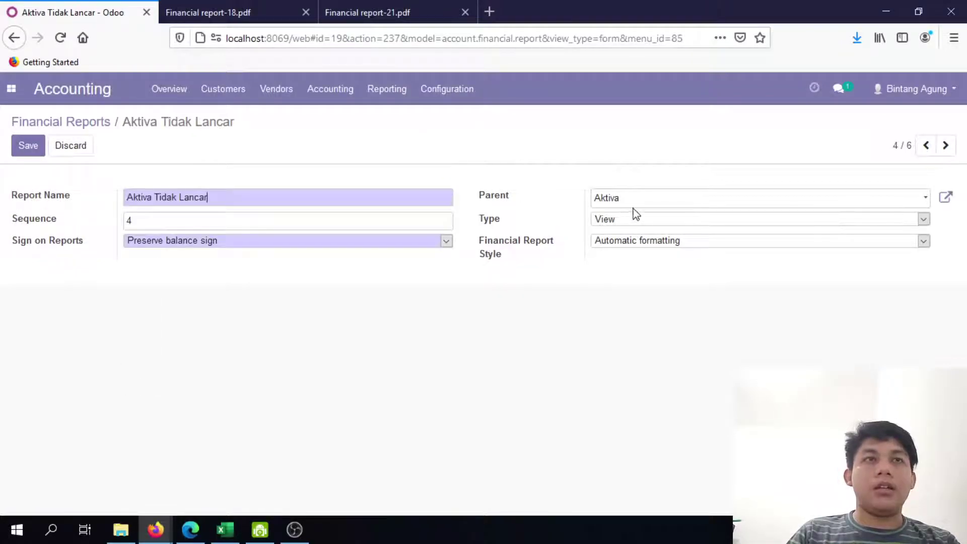
pyautogui.click(30, 146)
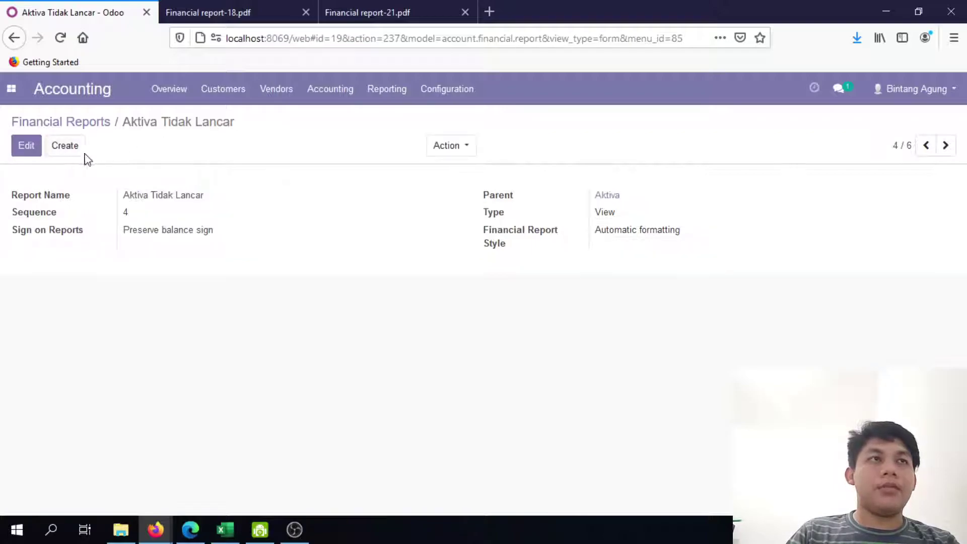
# Create a new financial report and choose Aktiva Tidak Lancar as its parent from the full list of reports
pyautogui.click(74, 149)
pyautogui.click(691, 201)
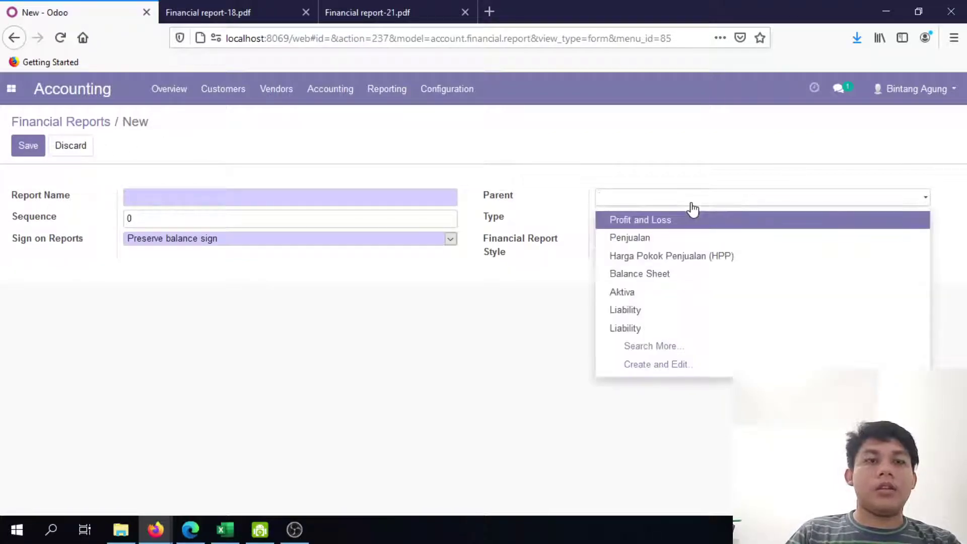
pyautogui.write('a')
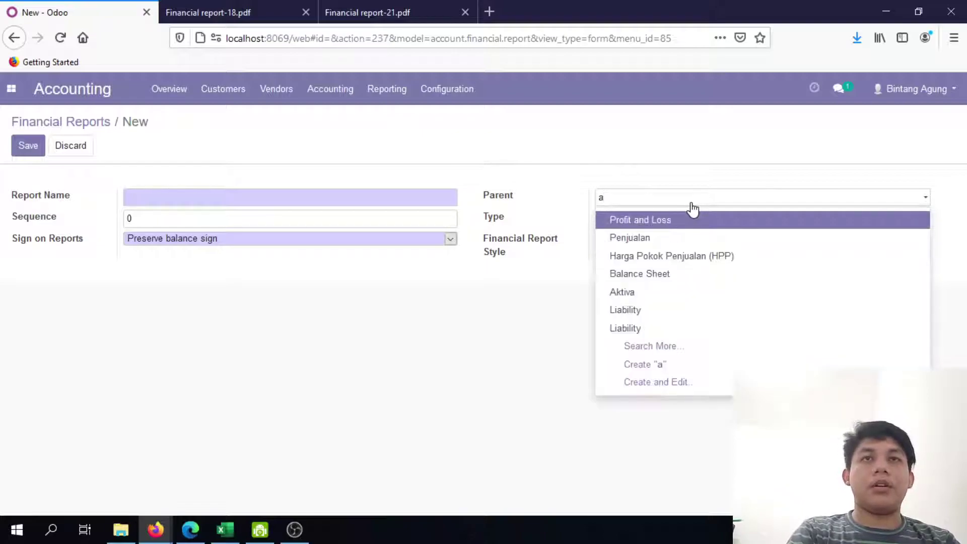
pyautogui.write('cc')
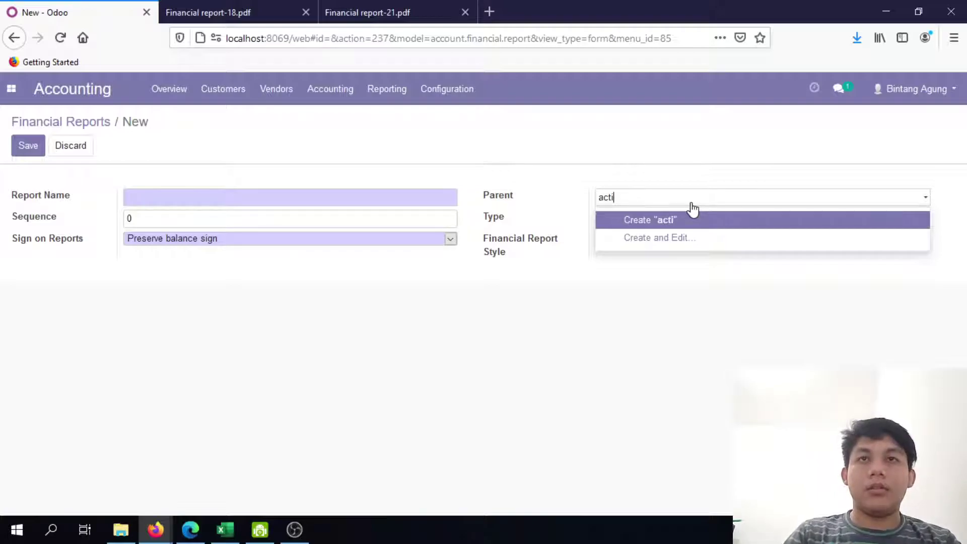
pyautogui.press('BackSpace')
pyautogui.press('BackSpace')
pyautogui.press('BackSpace')
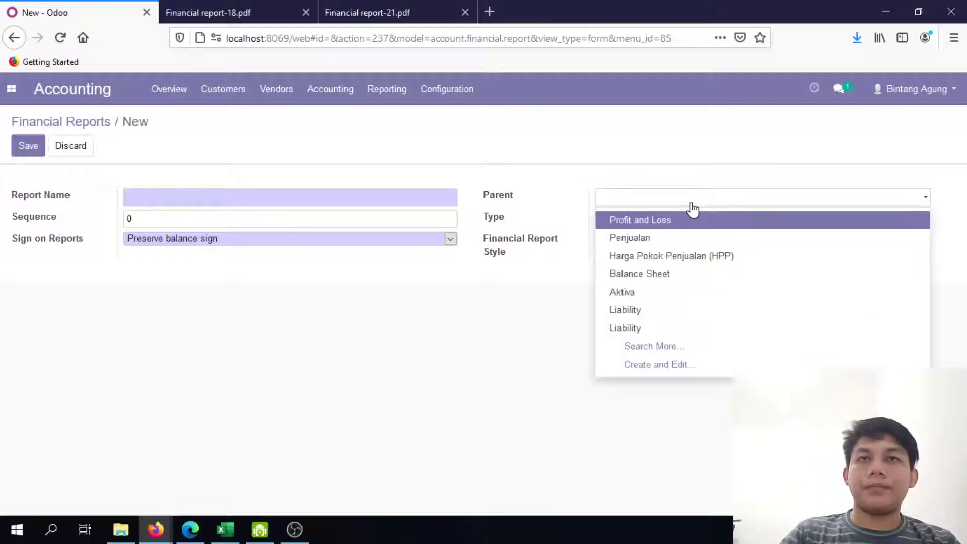
pyautogui.click(653, 345)
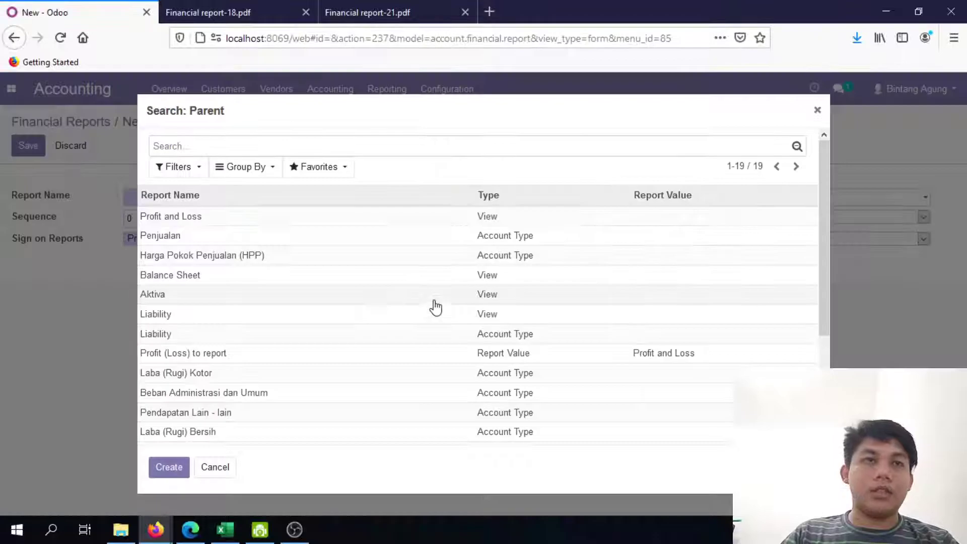
pyautogui.scroll(-3, 468, 352)
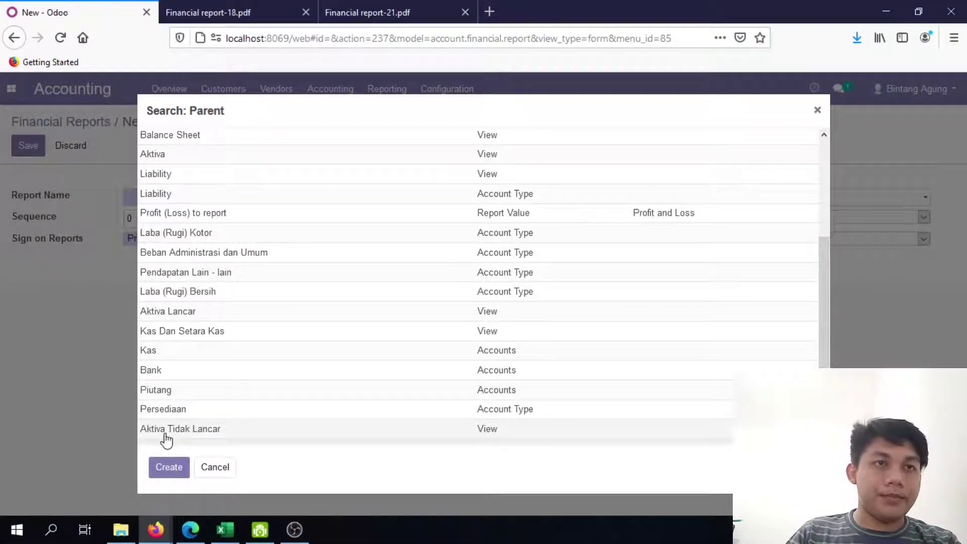
pyautogui.click(227, 431)
# Look up Aktiva Tetap in cell C53 of the Excel Neraca sheet, return to Odoo and name the new report Persediaan
pyautogui.hotkey('alt', 'Tab')
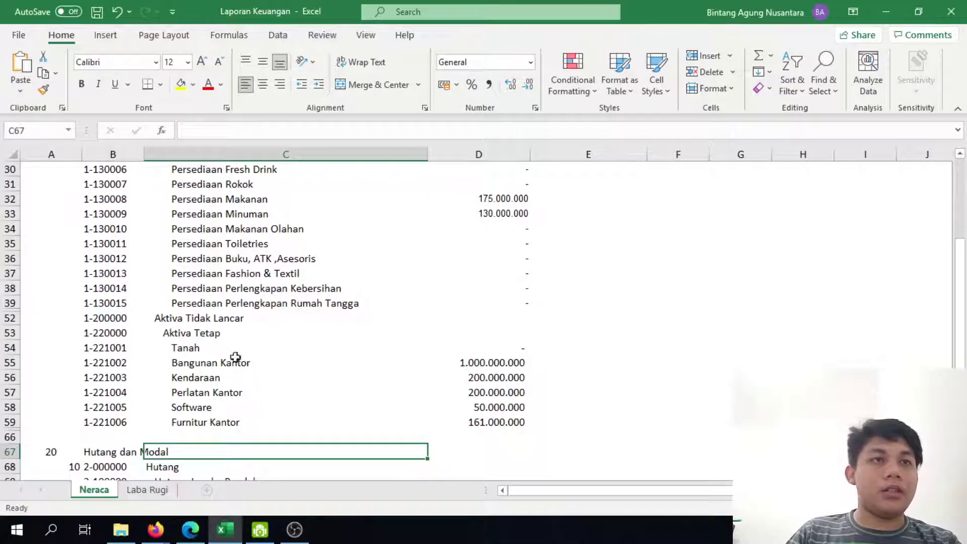
pyautogui.click(220, 339)
pyautogui.tripleClick(251, 131)
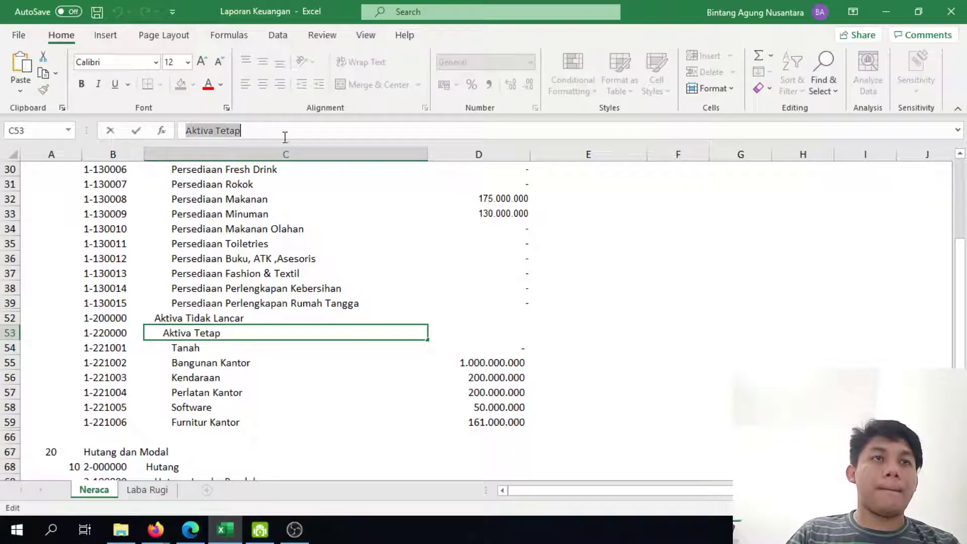
pyautogui.hotkey('alt', 'Tab')
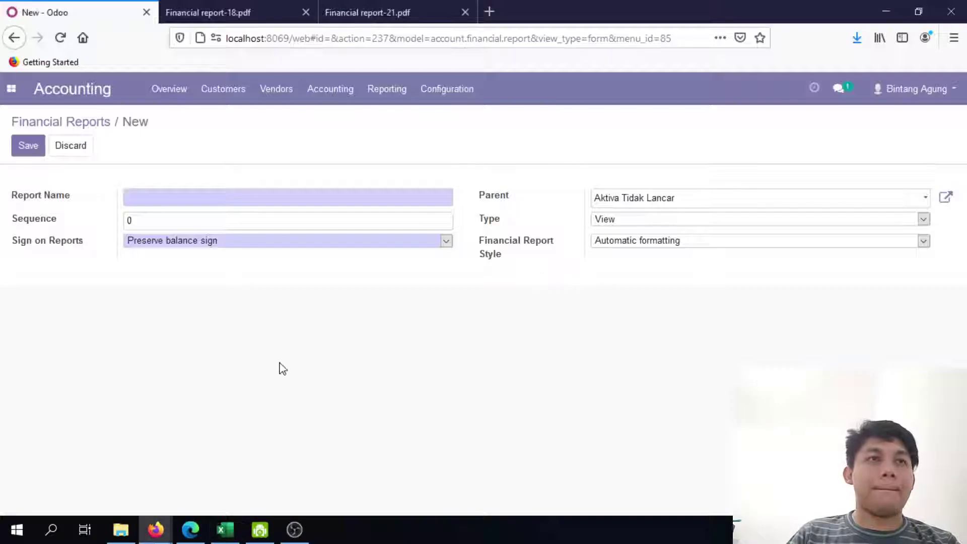
pyautogui.write('Persediaan')
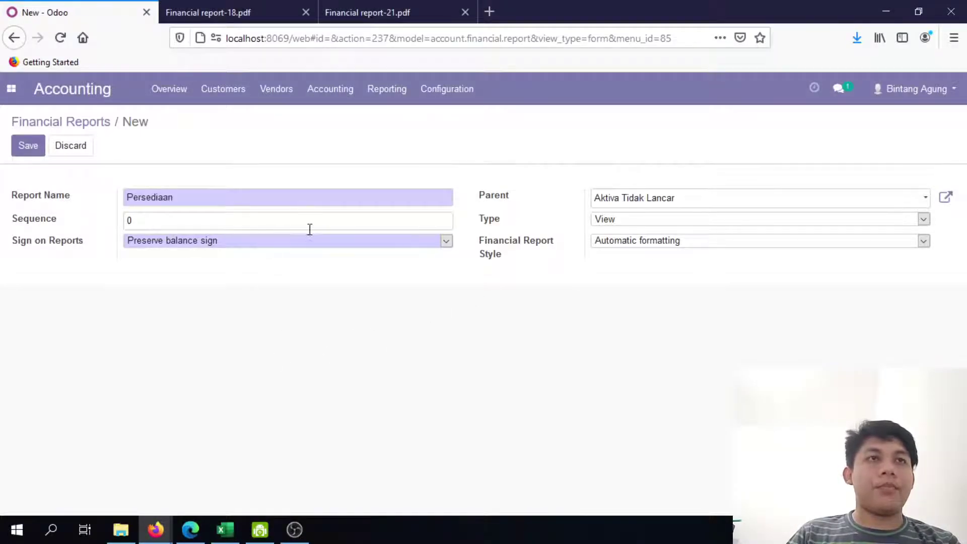
# Set the report's type to Account Type, add Fixed Assets, and set its display details to Display children with hierarchy
pyautogui.click(710, 226)
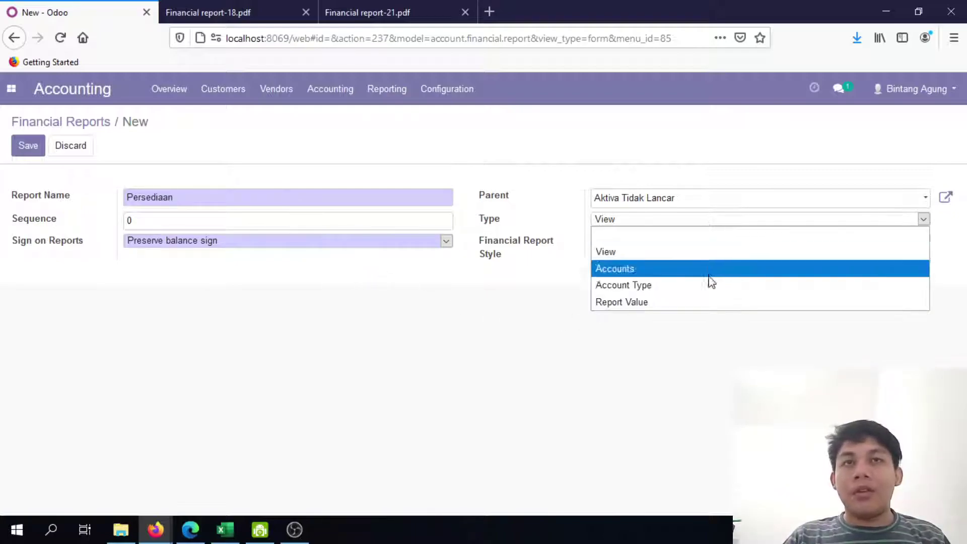
pyautogui.click(710, 285)
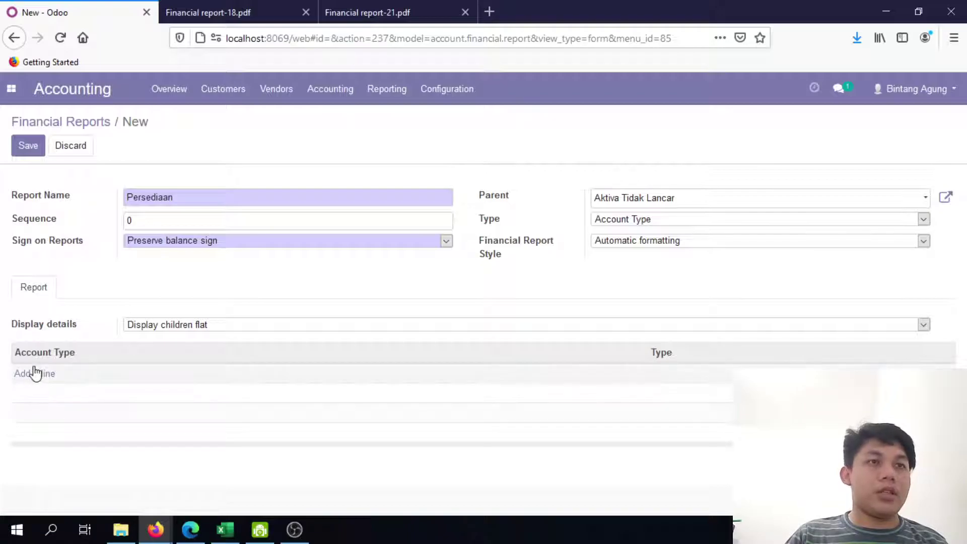
pyautogui.click(47, 376)
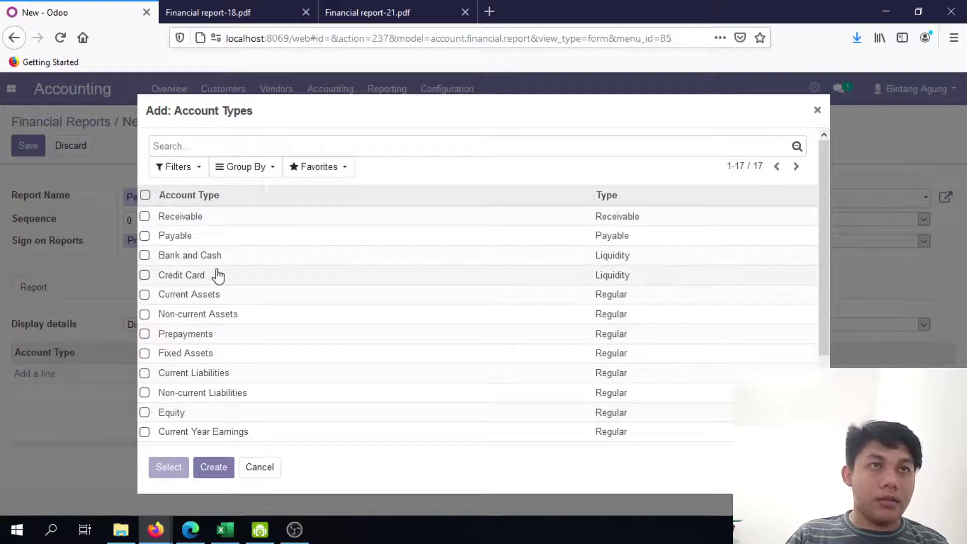
pyautogui.scroll(-2, 236, 297)
pyautogui.click(176, 290)
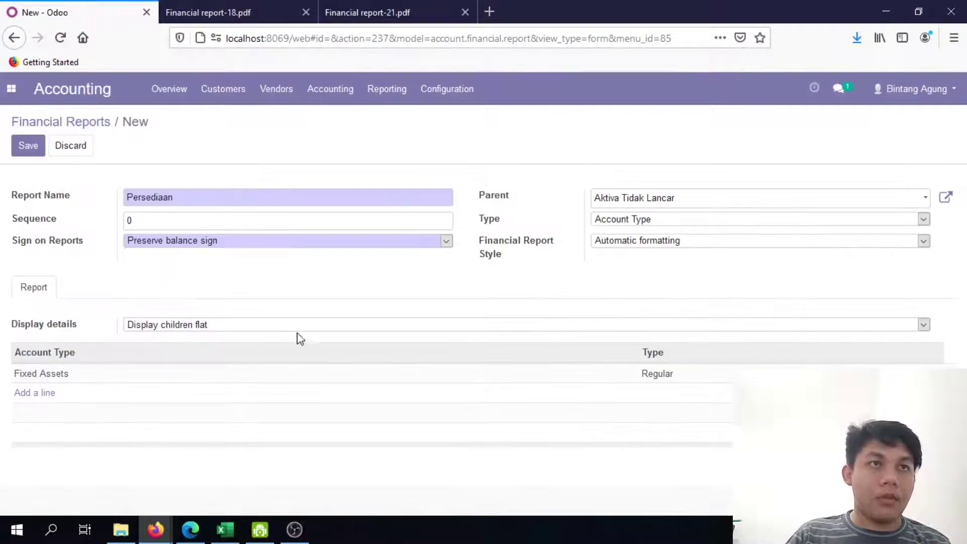
pyautogui.click(305, 325)
# Switch to the Excel Neraca sheet and select the fixed-asset accounts from Bangunan Kantor to Furnitur Kantor in C55:C59
pyautogui.hotkey('alt', 'Tab')
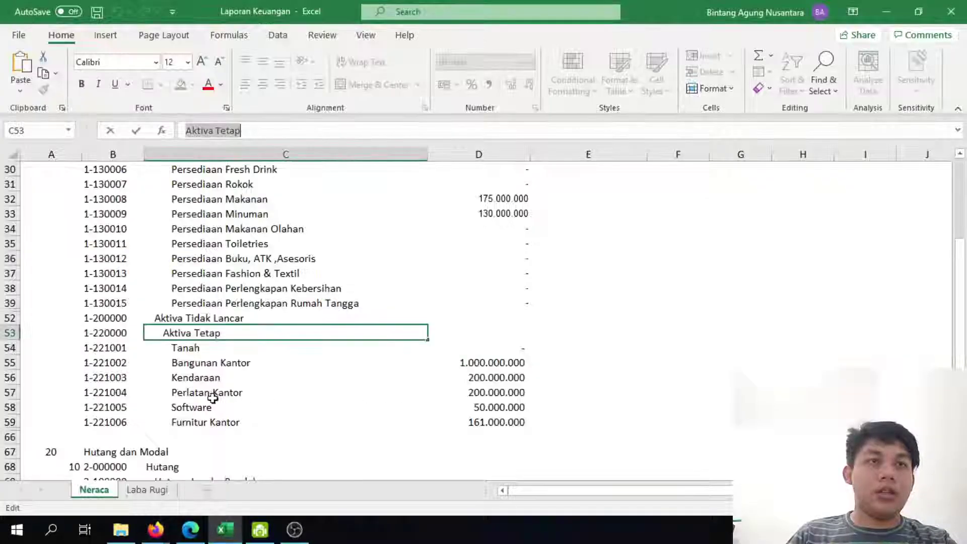
pyautogui.click(193, 364)
pyautogui.keyDown('shift'); pyautogui.click(221, 426); pyautogui.keyUp('shift')
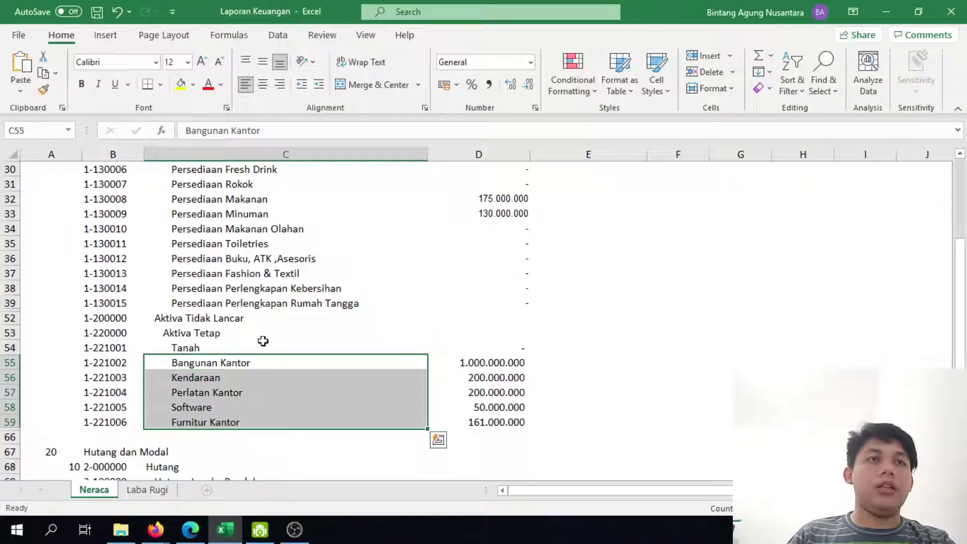
# Return to Odoo, save the new report, and collapse the Aktiva and Balance Sheet groups in the Financial Reports list
pyautogui.hotkey('alt', 'Tab')
pyautogui.click(21, 142)
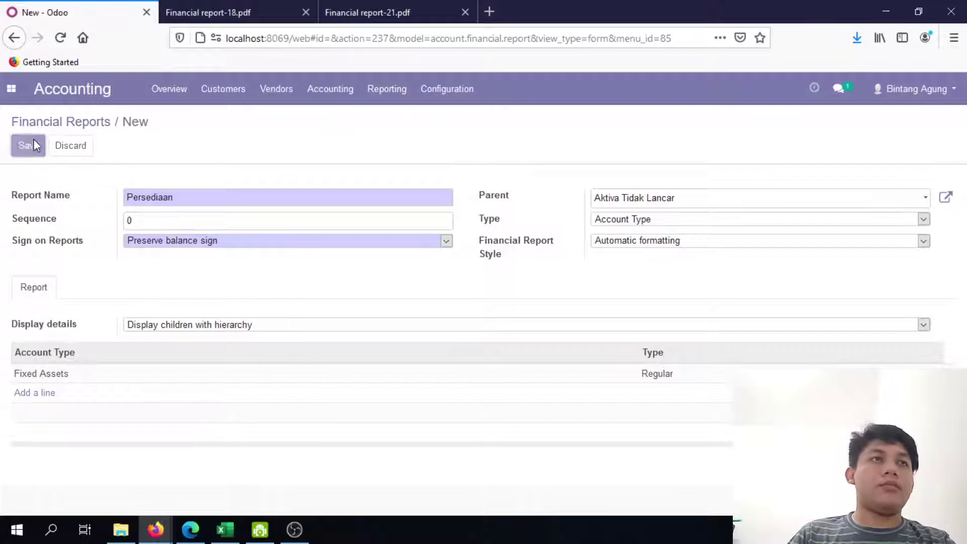
pyautogui.click(93, 125)
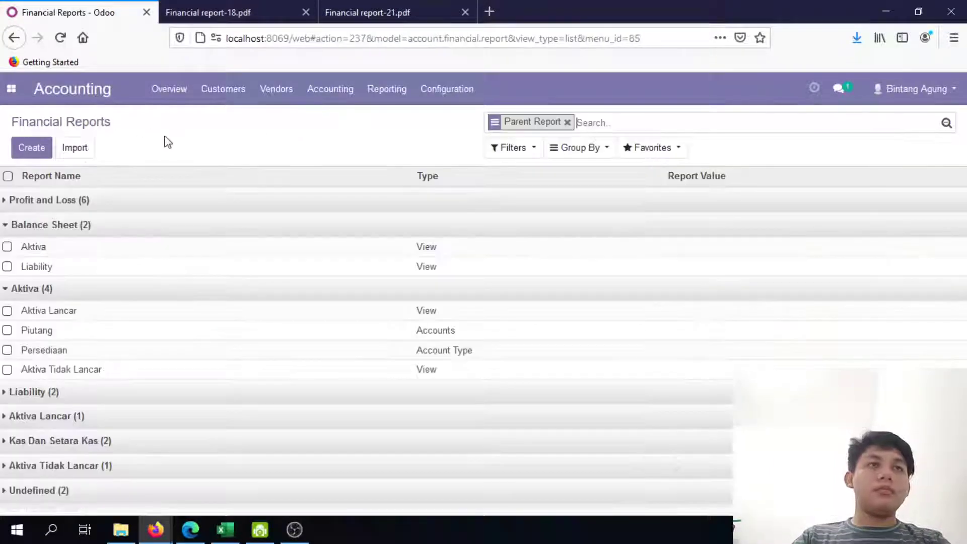
pyautogui.click(39, 288)
pyautogui.click(53, 225)
# Switch to the Excel Neraca sheet and review the Aktiva accounts down to the Hutang dan Modal section
pyautogui.hotkey('alt', 'Tab')
pyautogui.scroll(9, 210, 262)
pyautogui.scroll(-9, 310, 330)
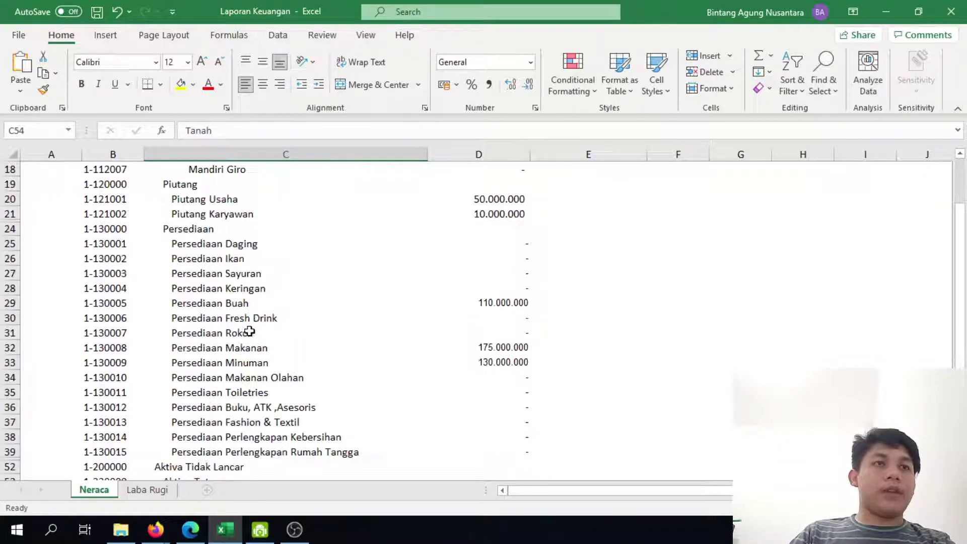
pyautogui.click(145, 306)
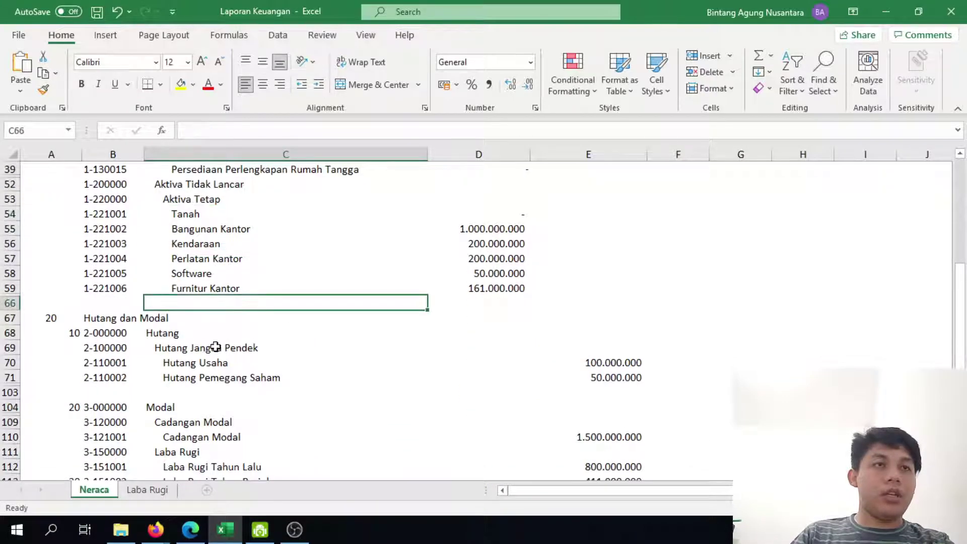
pyautogui.scroll(-2, 234, 343)
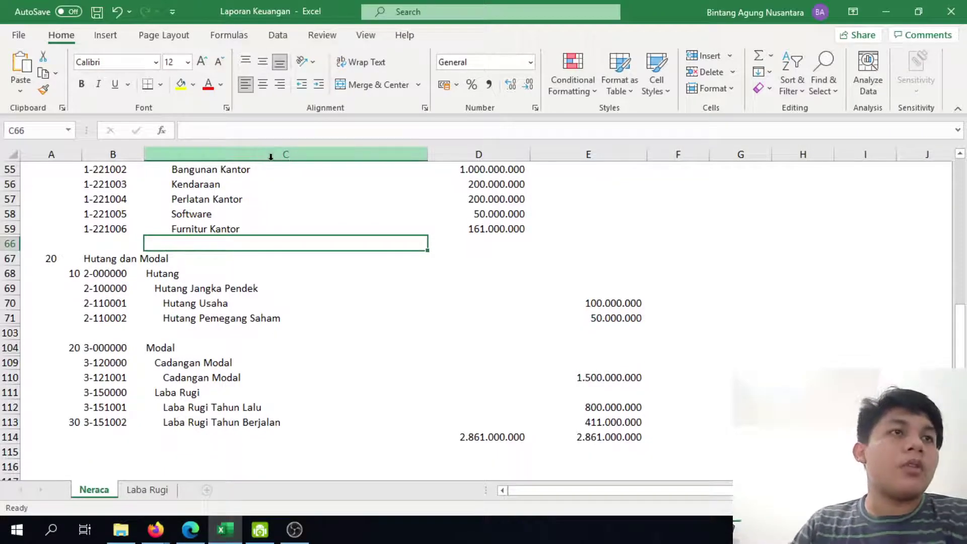
# Examine the Hutang dan Modal section of the Neraca sheet, including its Hutang and Modal groups and Laba Rugi Tahun Berjalan
pyautogui.click(88, 257)
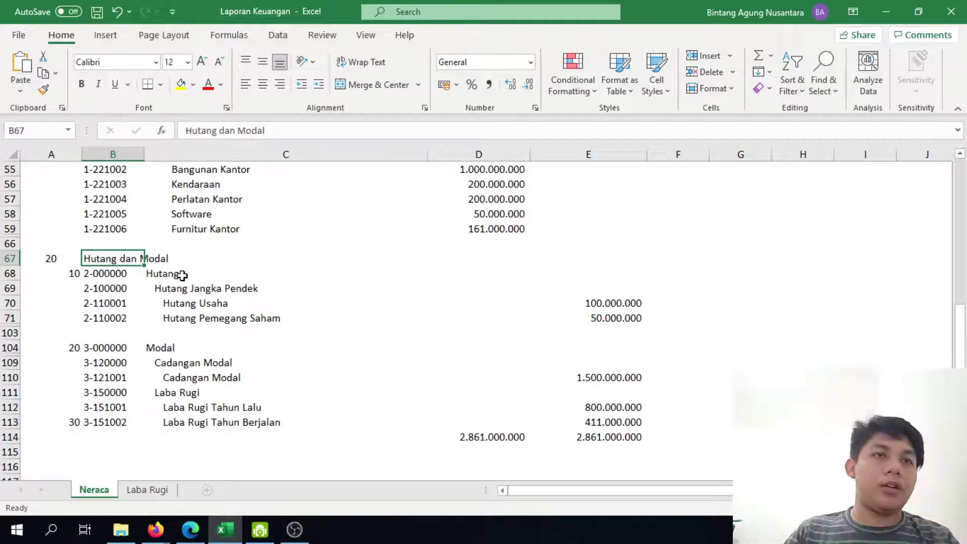
pyautogui.click(185, 288)
pyautogui.click(188, 352)
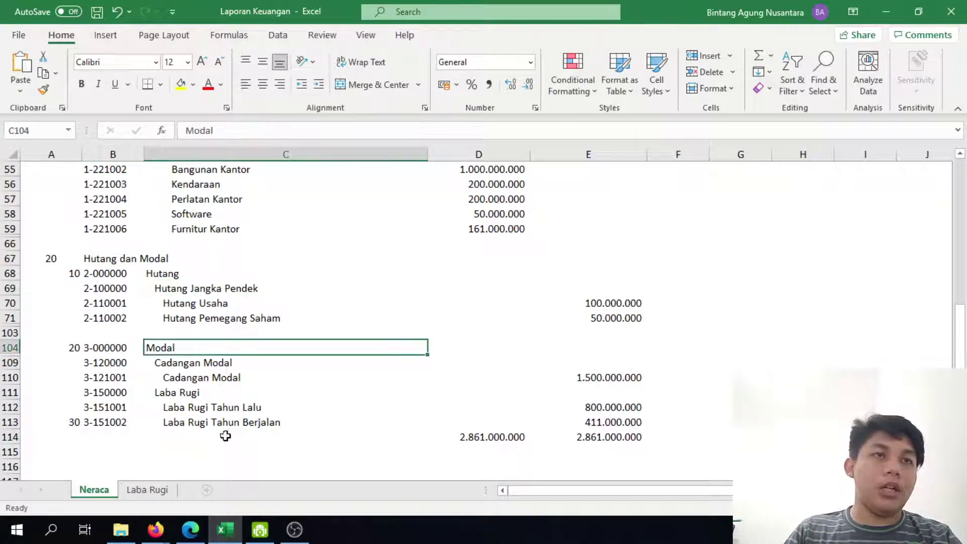
pyautogui.press('Down')
pyautogui.press('Down')
pyautogui.press('Down')
pyautogui.press('Down')
pyautogui.press('Down')
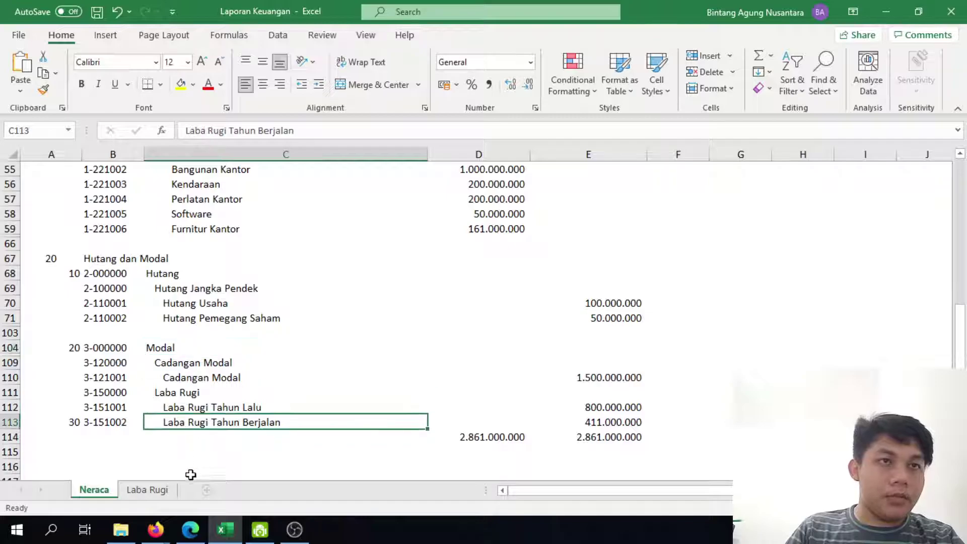
pyautogui.click(250, 441)
pyautogui.click(155, 271)
pyautogui.click(151, 346)
pyautogui.click(117, 262)
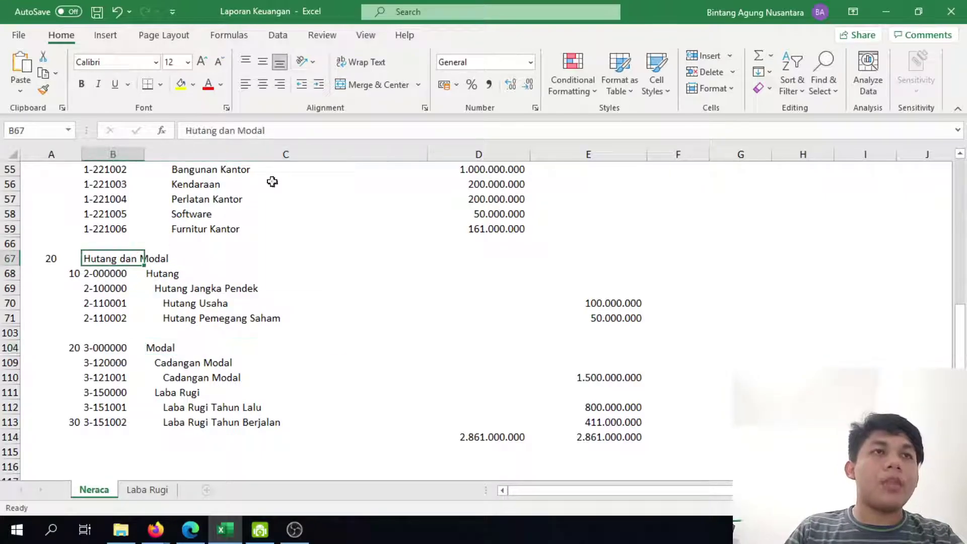
# Copy the Hutang dan Modal text from cell B67, switch to Odoo, and open the Liability report under Balance Sheet
pyautogui.moveTo(285, 125); pyautogui.dragTo(167, 131)
pyautogui.rightClick(234, 131)
pyautogui.click(281, 156)
pyautogui.hotkey('alt', 'Tab')
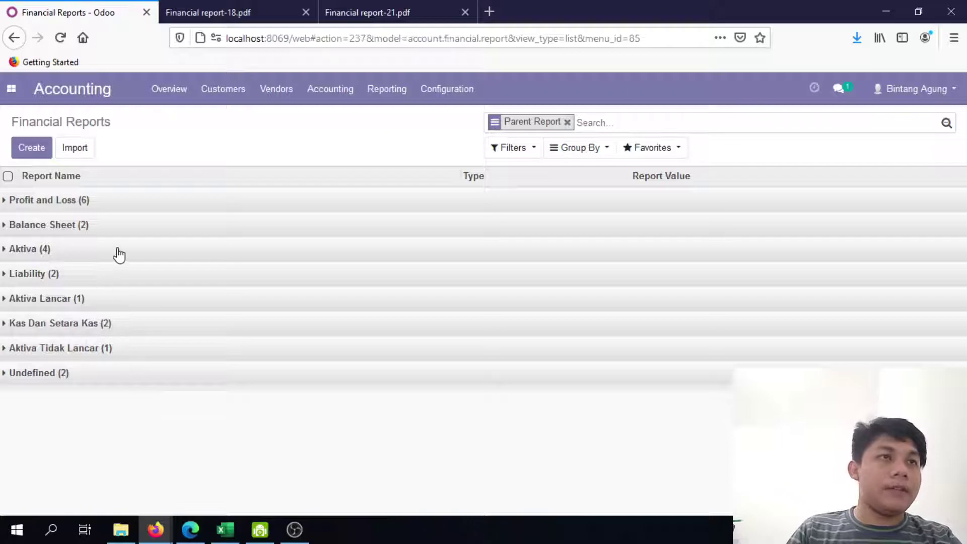
pyautogui.click(71, 225)
pyautogui.click(54, 269)
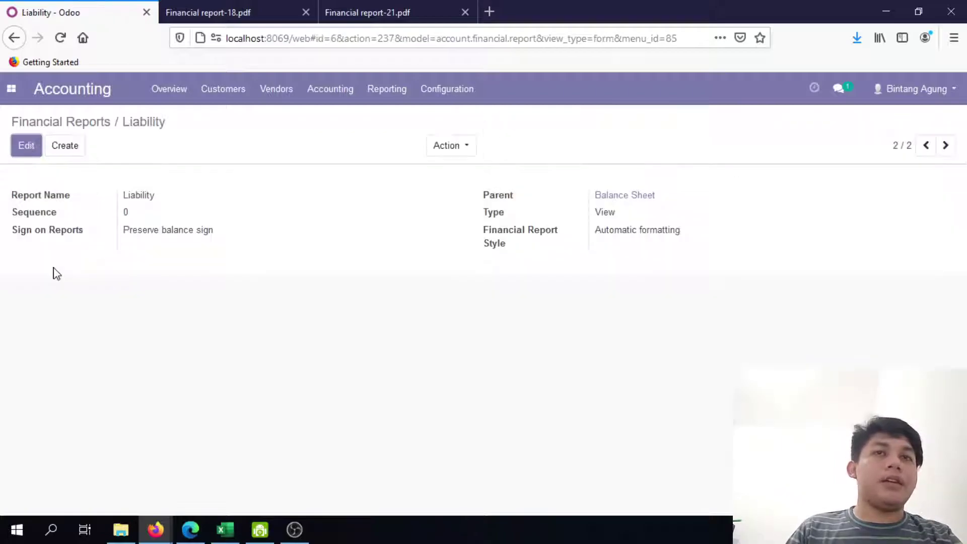
# Rename the Liability report as Hutang dan Modal, set its sequence to 20, and save it
pyautogui.click(26, 145)
pyautogui.doubleClick(232, 195)
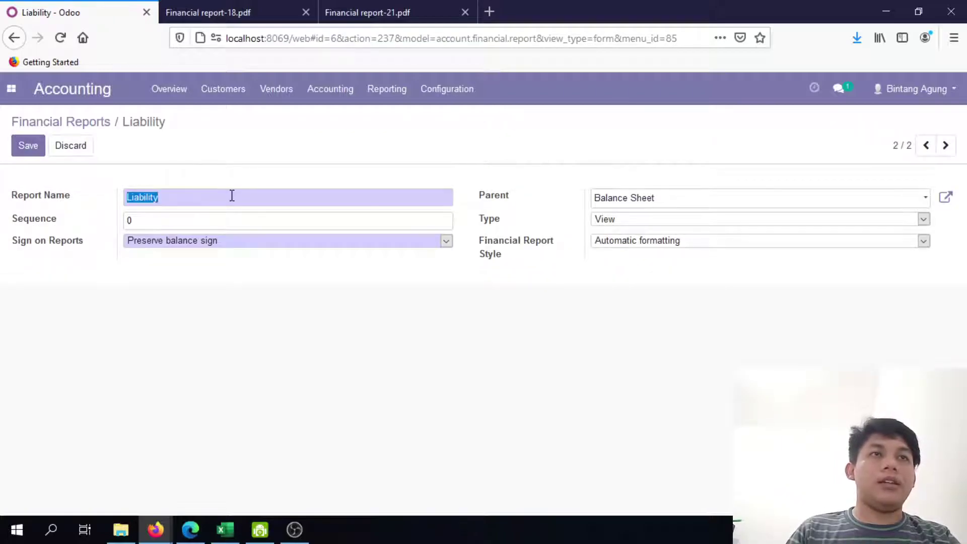
pyautogui.hotkey('ctrl', 'v')
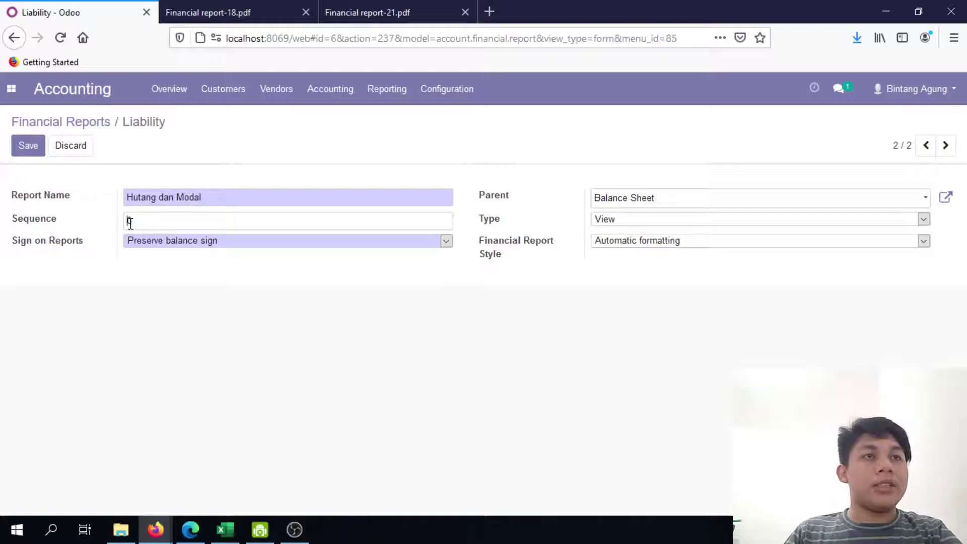
pyautogui.write('2')
pyautogui.click(37, 147)
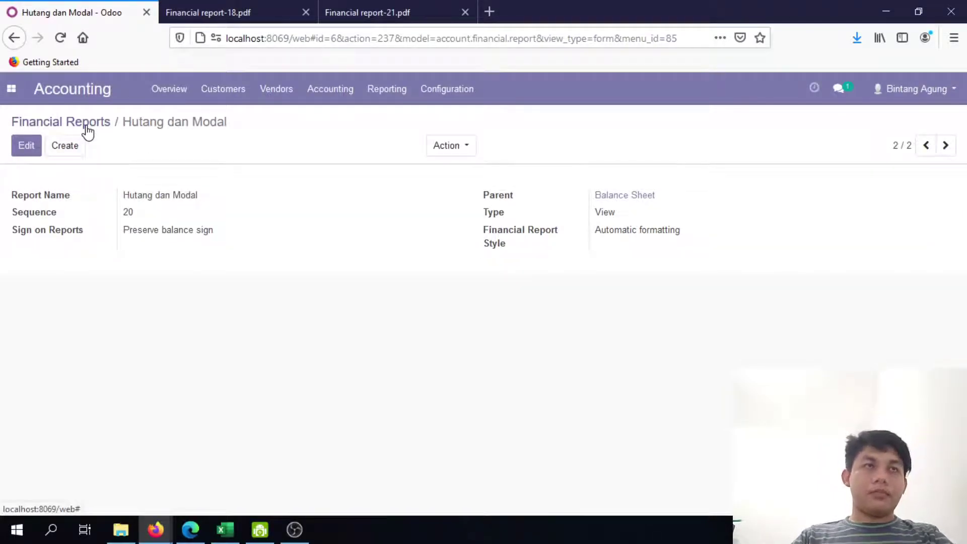
# Return to the Financial Reports list and start a new financial report
pyautogui.click(87, 132)
pyautogui.click(77, 267)
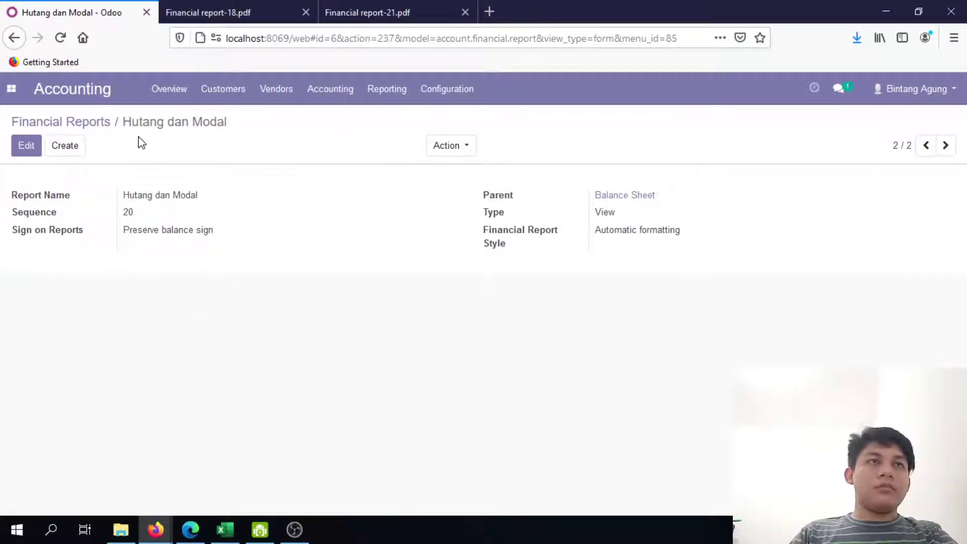
pyautogui.click(86, 122)
pyautogui.click(31, 146)
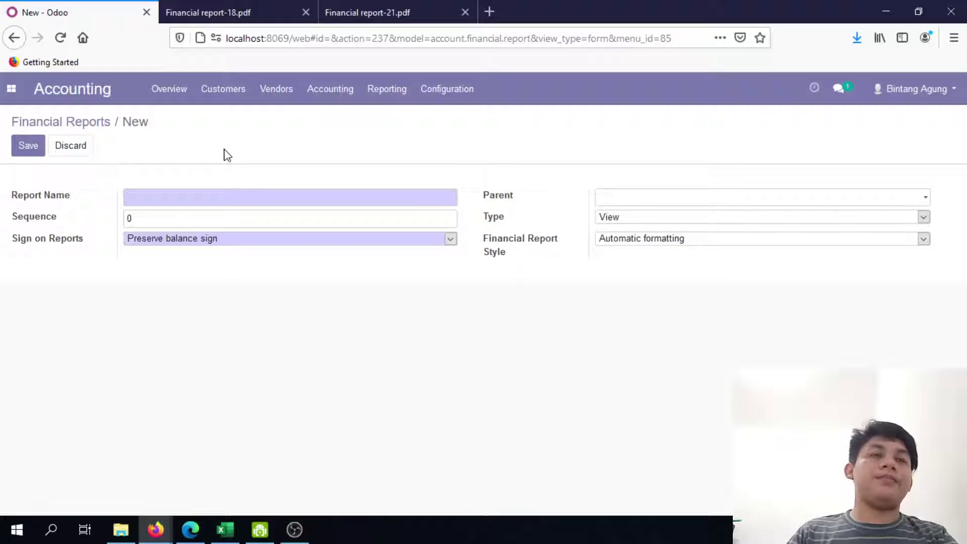
# Check the Hutang heading in C68 of the Excel Neraca sheet and name the new Odoo report Hutang
pyautogui.click(226, 530)
pyautogui.click(190, 278)
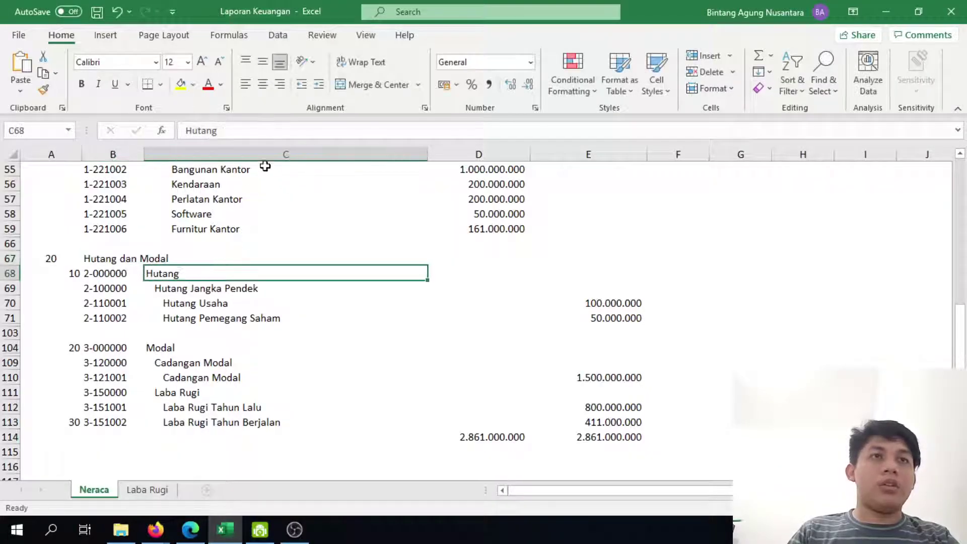
pyautogui.doubleClick(257, 138)
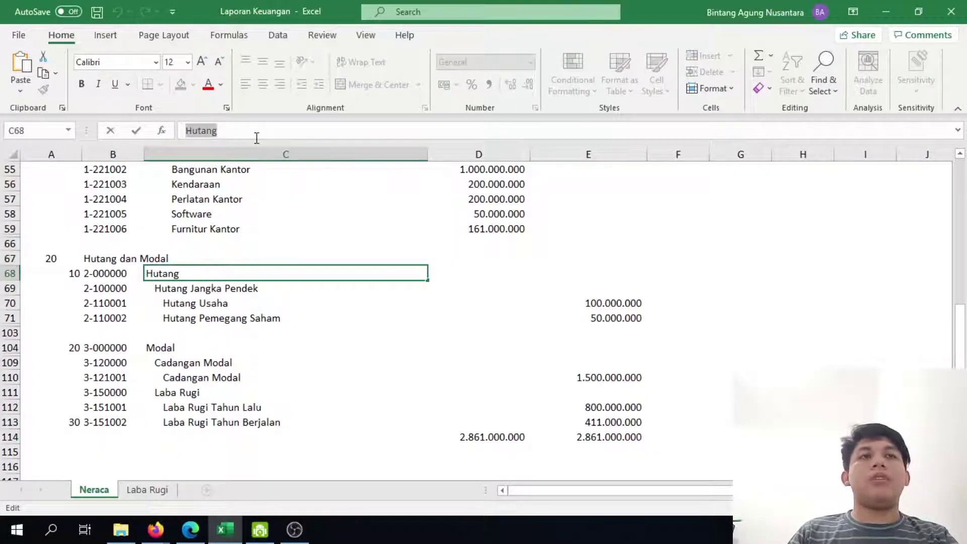
pyautogui.click(175, 346)
pyautogui.click(214, 274)
pyautogui.hotkey('alt', 'Tab')
pyautogui.write('Hutang dan Modal')
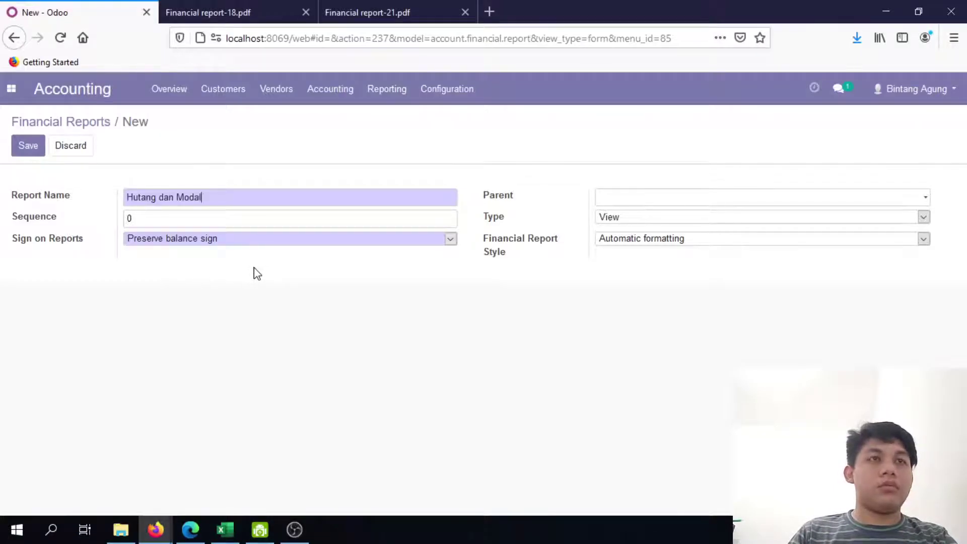
pyautogui.moveTo(155, 201); pyautogui.dragTo(266, 198)
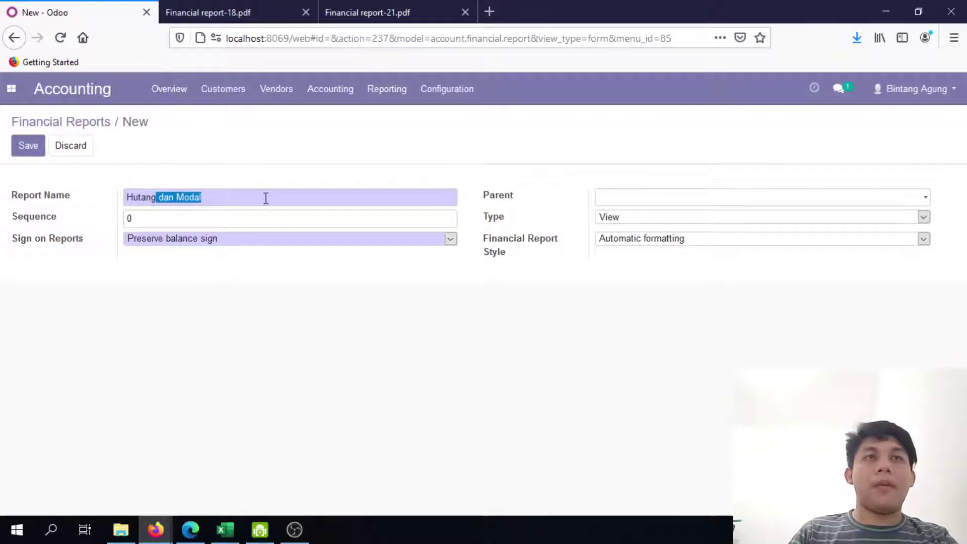
pyautogui.press('BackSpace')
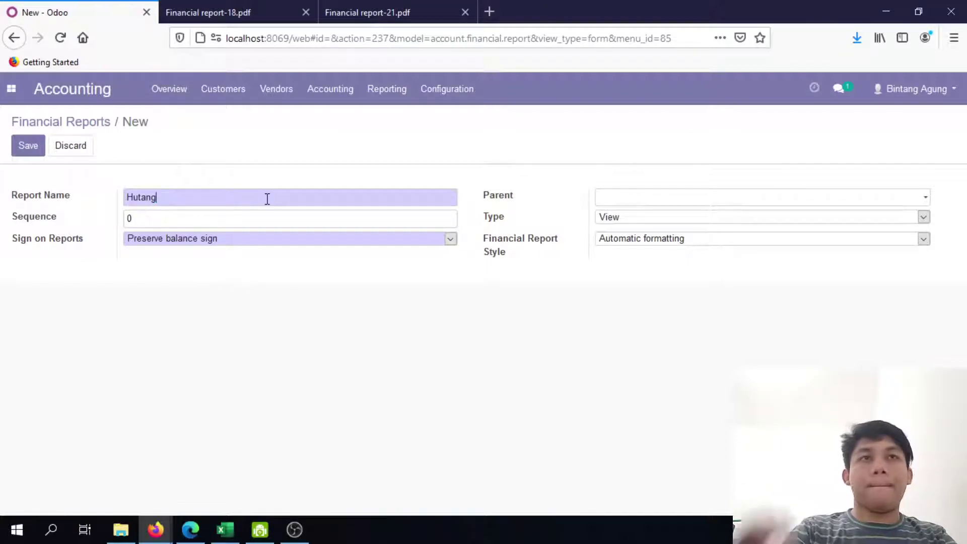
# Set the Hutang report's parent to Hutang dan Modal, type to Account Type, sequence to 1, and details to Display children with hierarchy
pyautogui.click(668, 200)
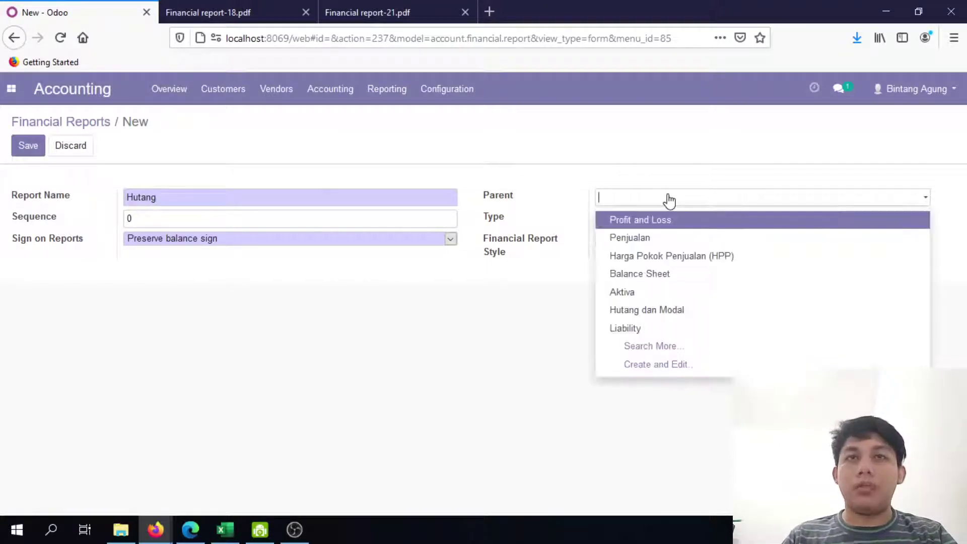
pyautogui.click(675, 310)
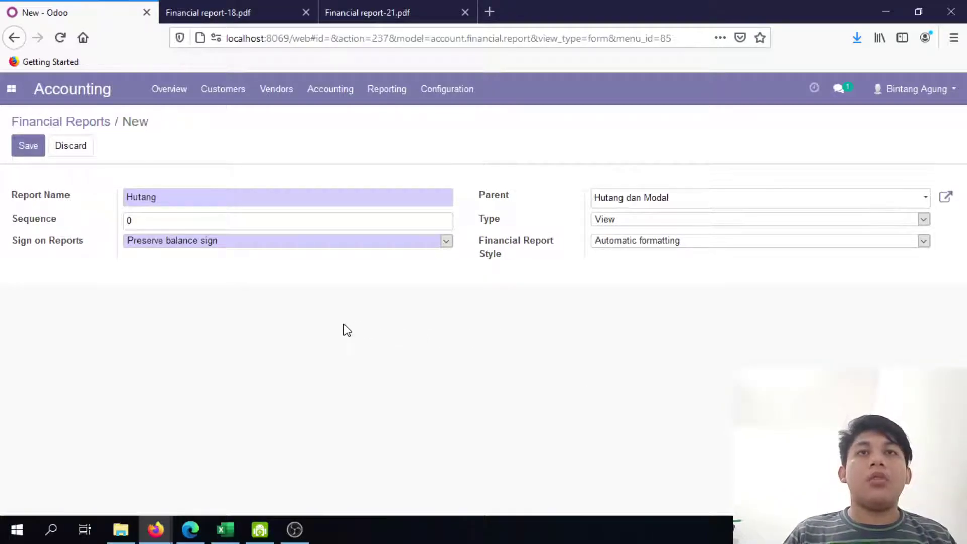
pyautogui.click(669, 224)
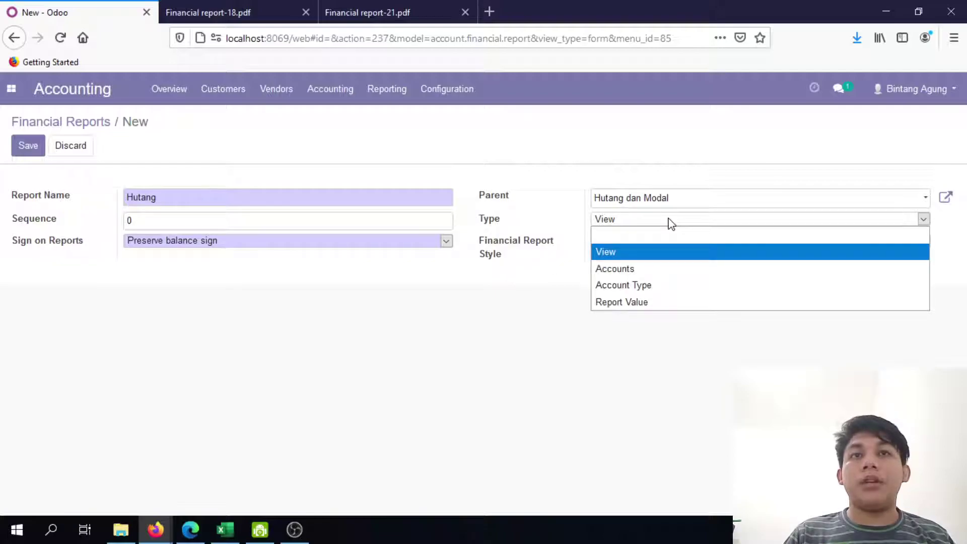
pyautogui.click(675, 282)
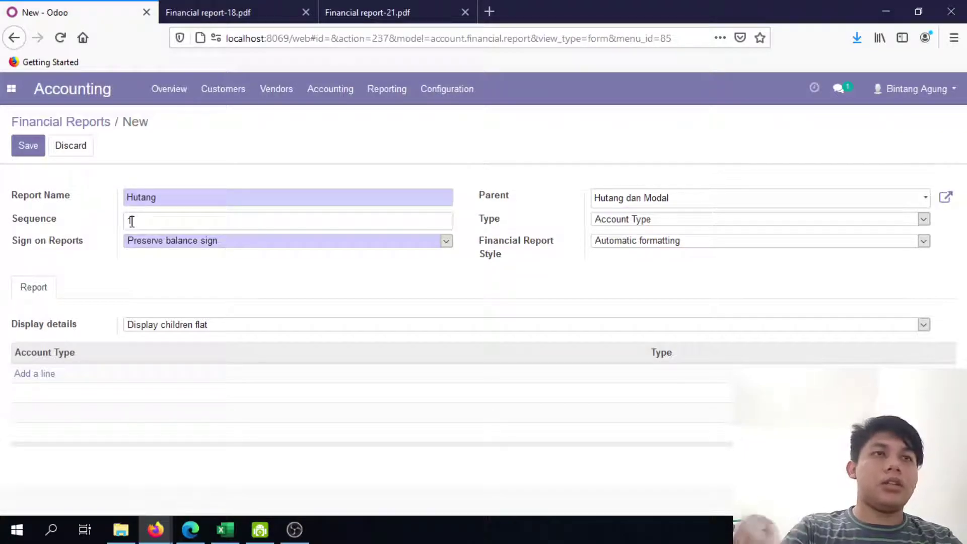
pyautogui.click(276, 330)
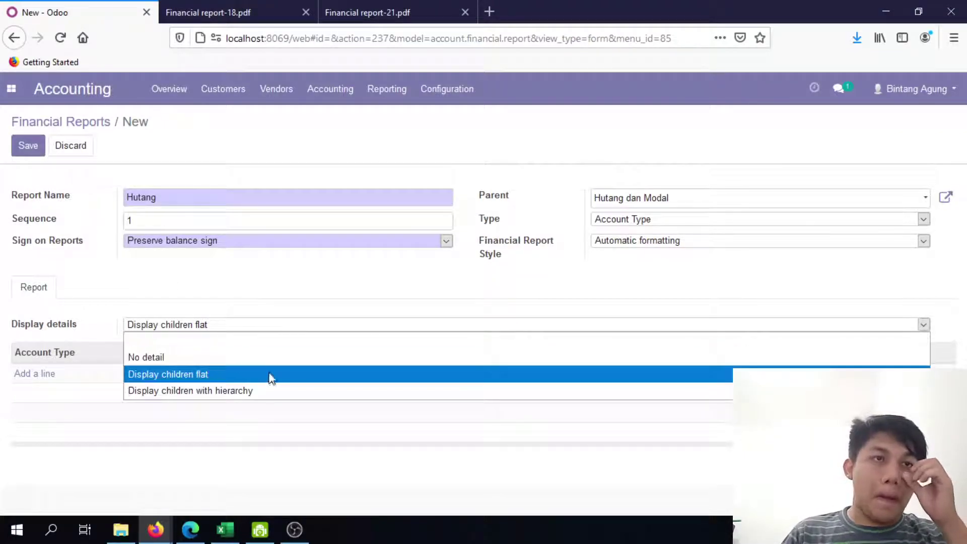
pyautogui.click(270, 391)
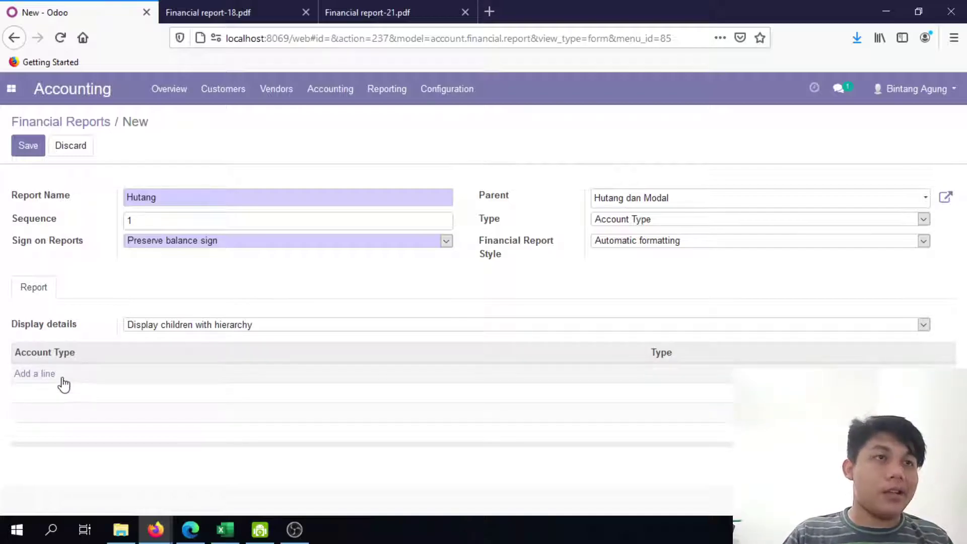
# Compare Odoo's available account types with the Hutang Jangka Pendek, Hutang Usaha and Hutang Pemegang Saham rows in the Excel Neraca sheet
pyautogui.click(43, 374)
pyautogui.scroll(-2, 289, 363)
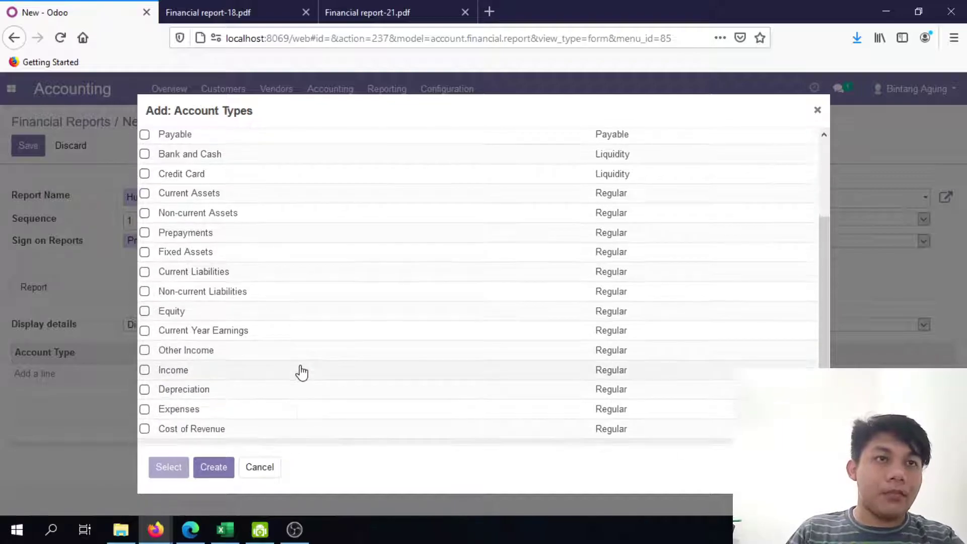
pyautogui.scroll(2, 352, 367)
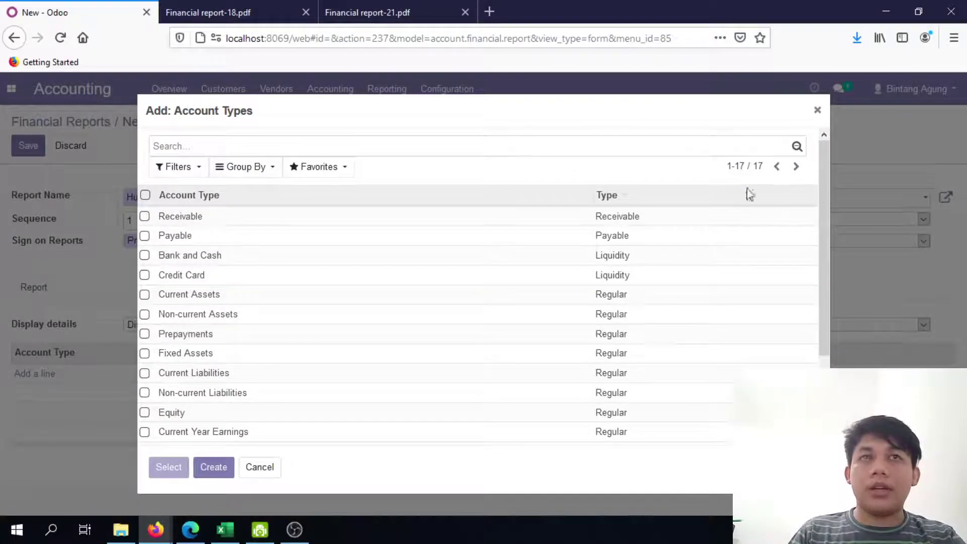
pyautogui.scroll(-2, 371, 317)
pyautogui.hotkey('alt', 'Tab')
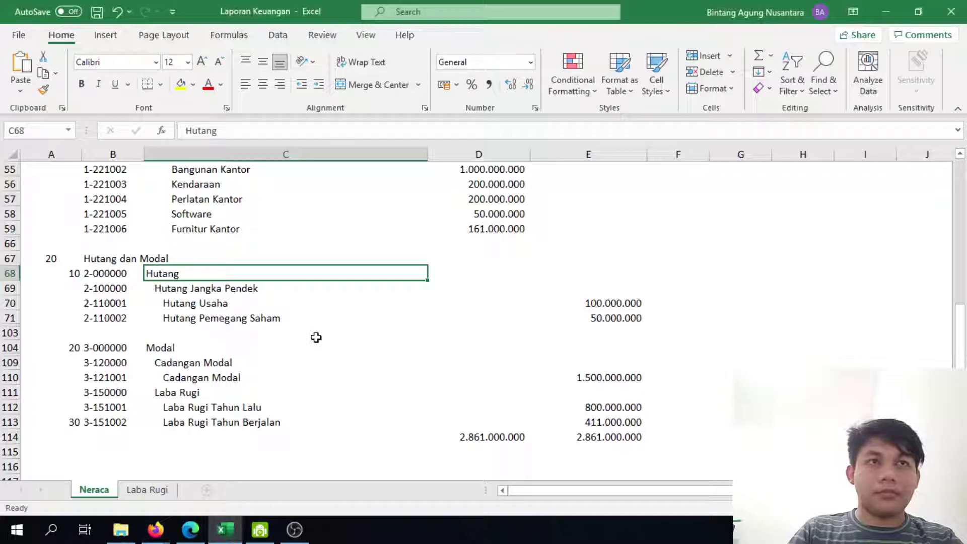
pyautogui.click(264, 304)
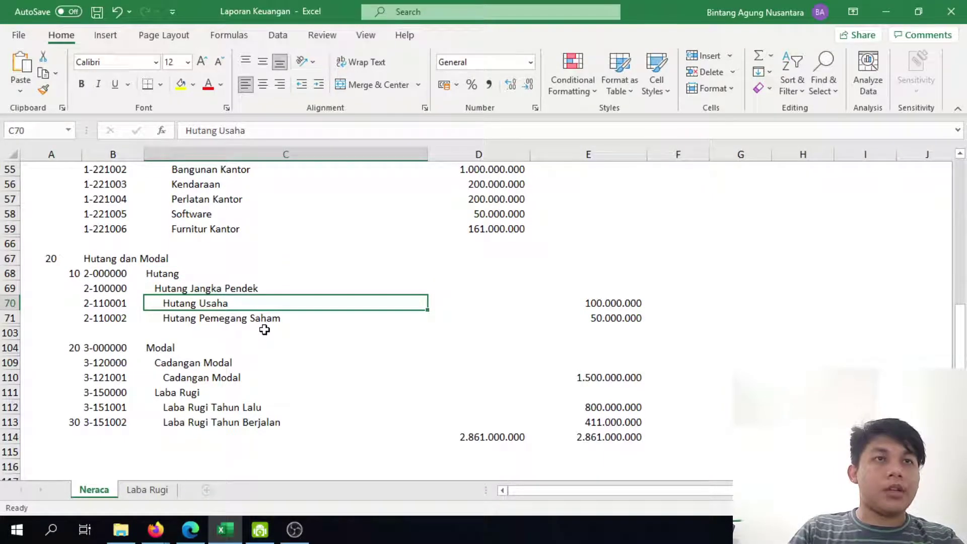
pyautogui.click(262, 319)
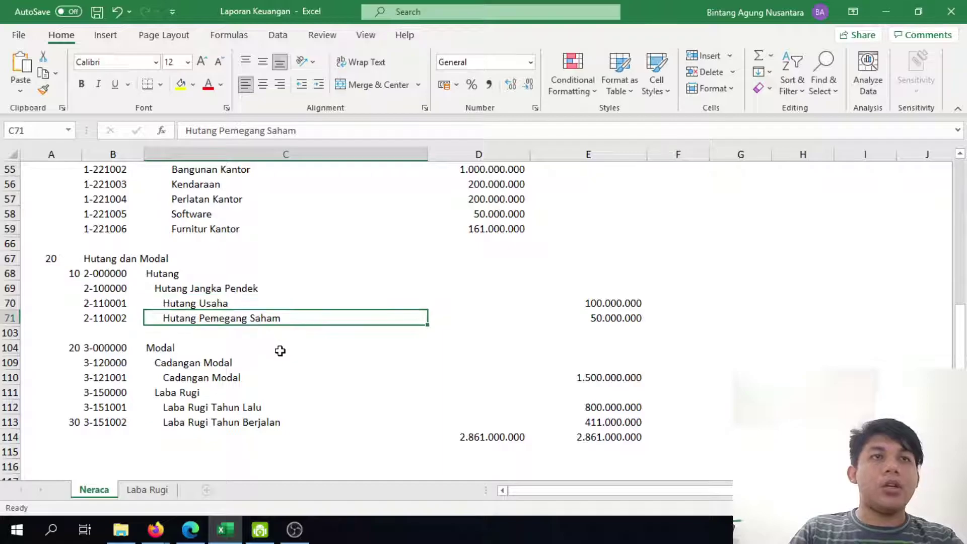
pyautogui.hotkey('alt', 'Tab')
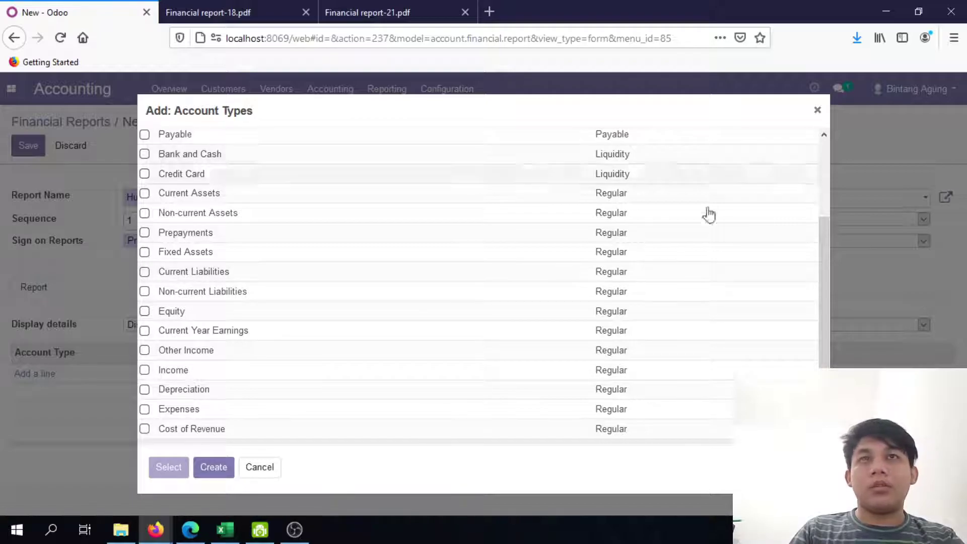
pyautogui.hotkey('alt', 'Tab')
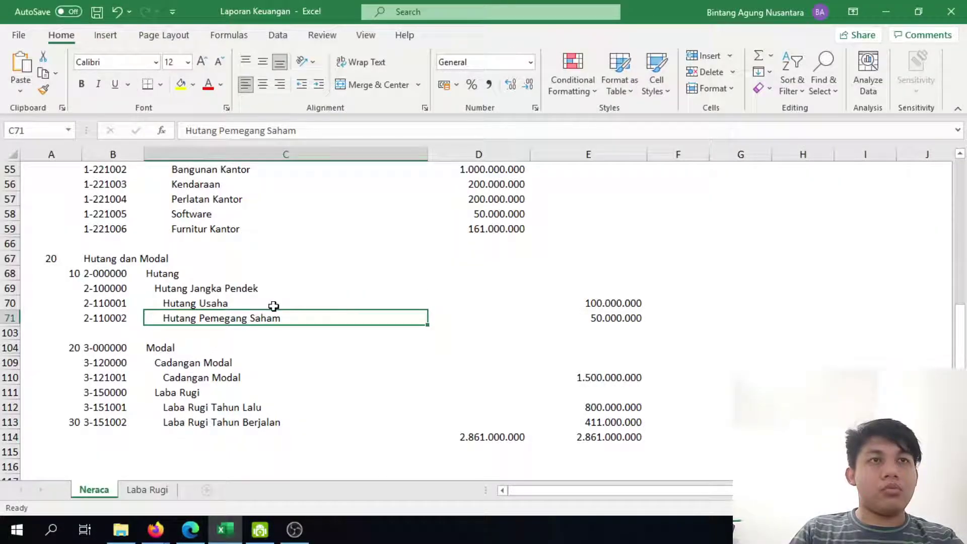
pyautogui.click(276, 289)
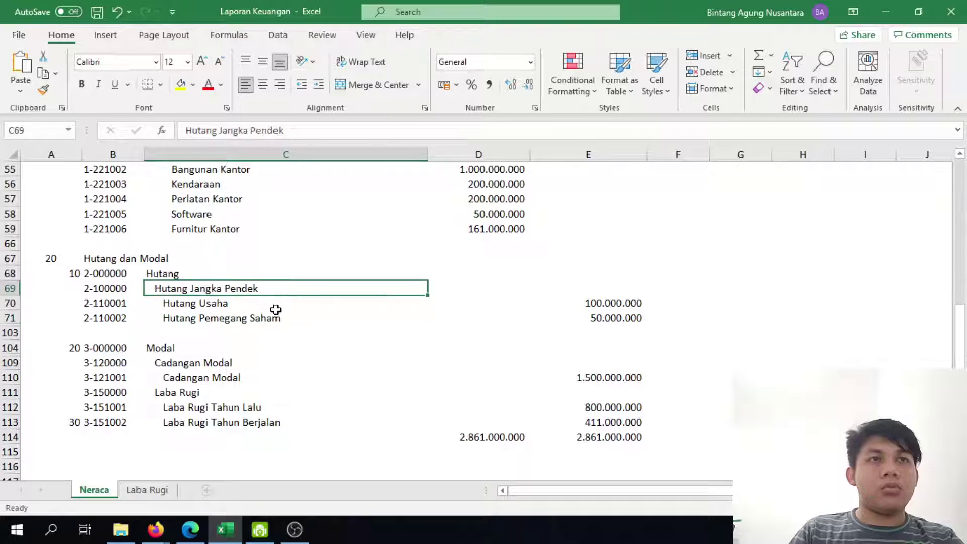
pyautogui.hotkey('alt', 'Tab')
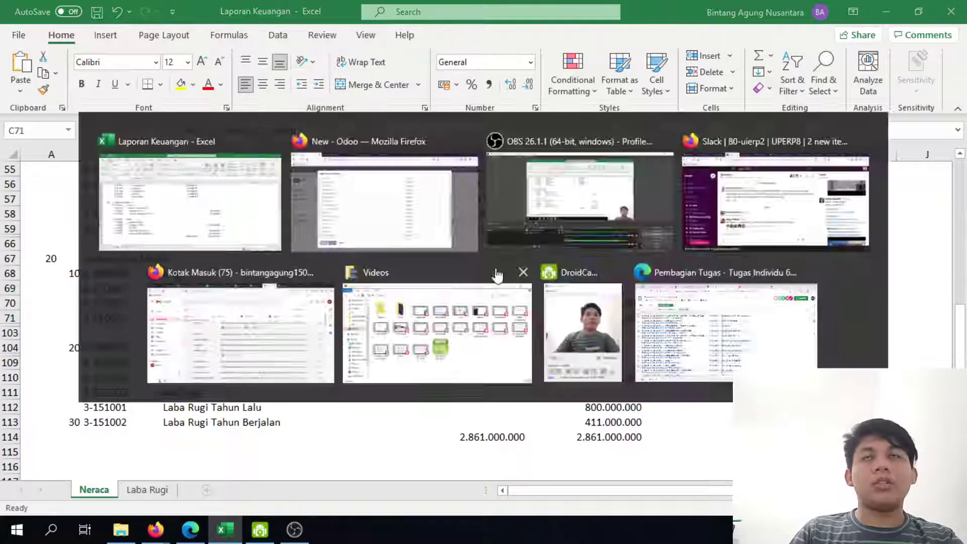
pyautogui.click(819, 110)
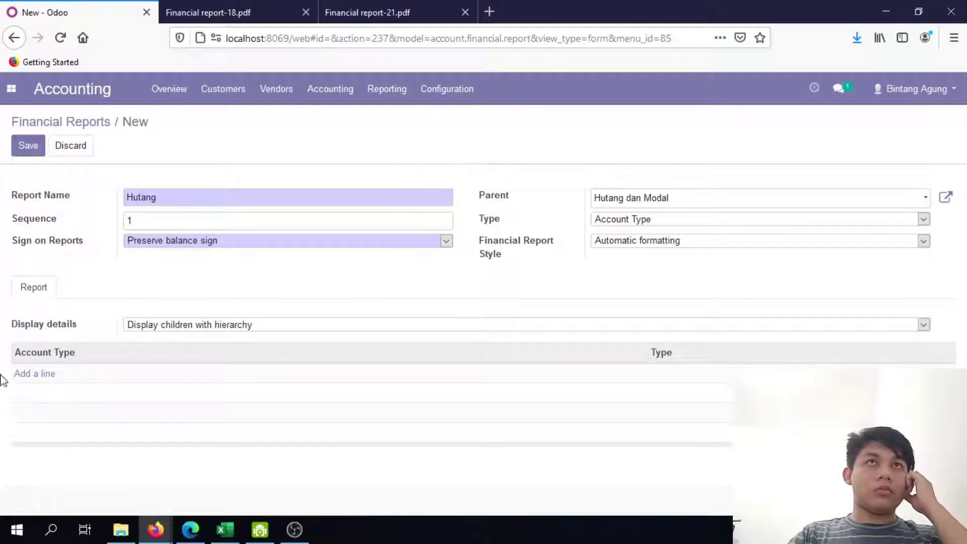
# Add the Payable and Current Liabilities account types to the Hutang report
pyautogui.click(40, 376)
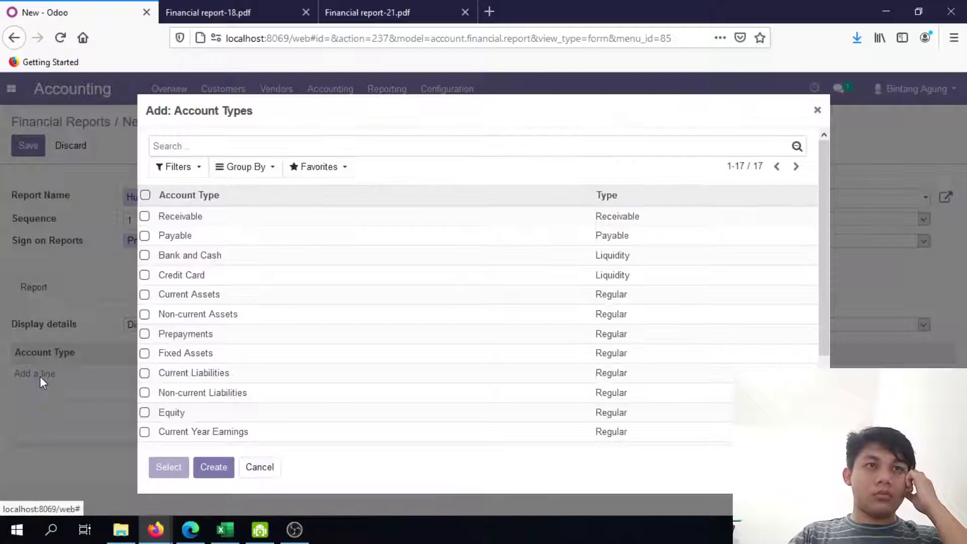
pyautogui.scroll(-3, 353, 327)
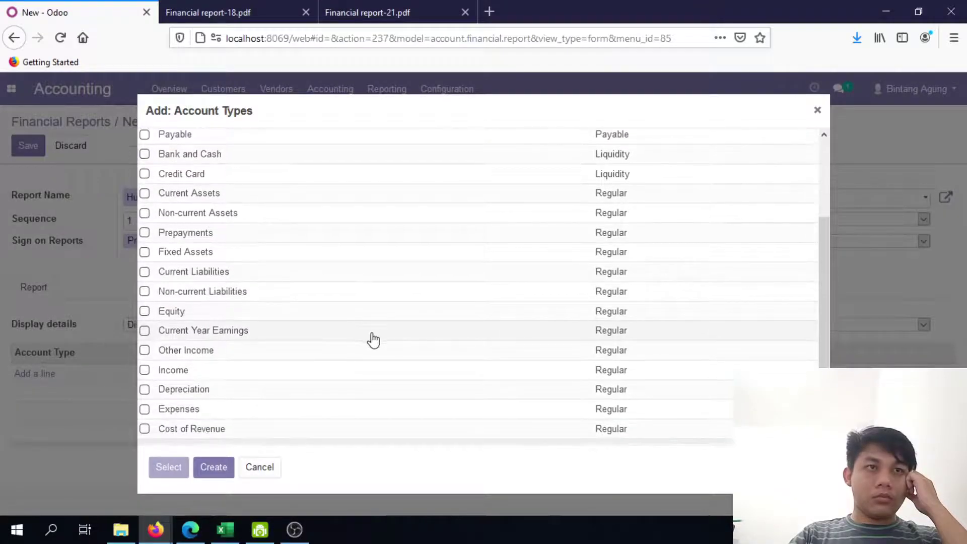
pyautogui.scroll(3, 289, 313)
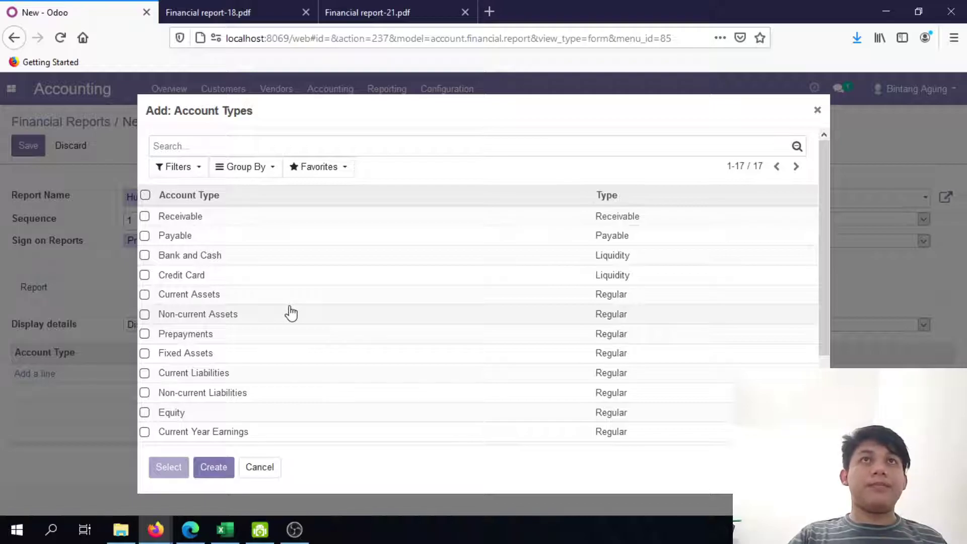
pyautogui.click(162, 241)
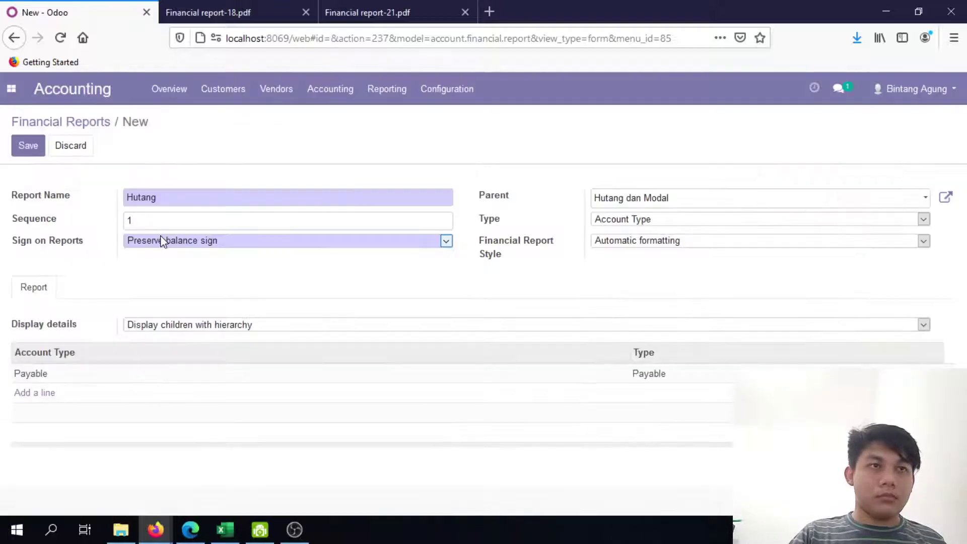
pyautogui.click(30, 394)
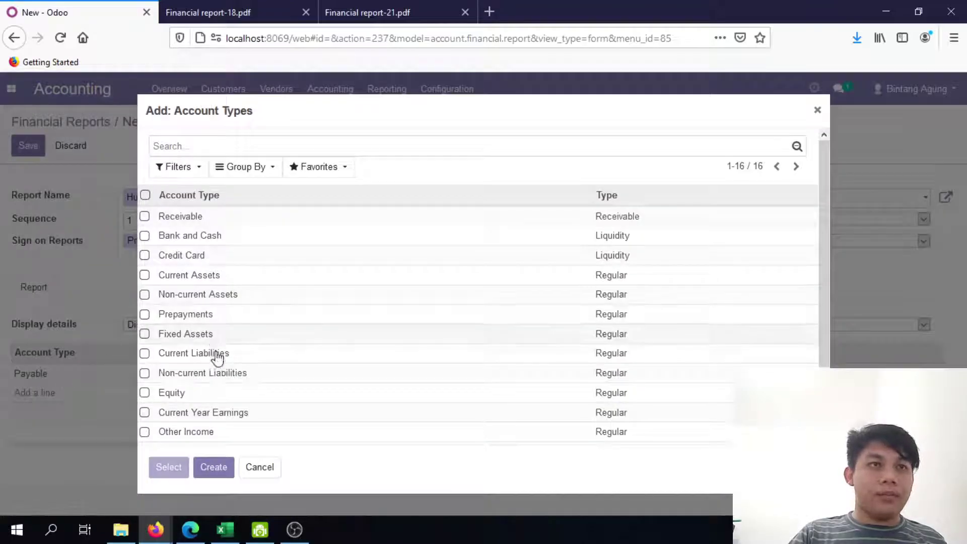
pyautogui.click(145, 355)
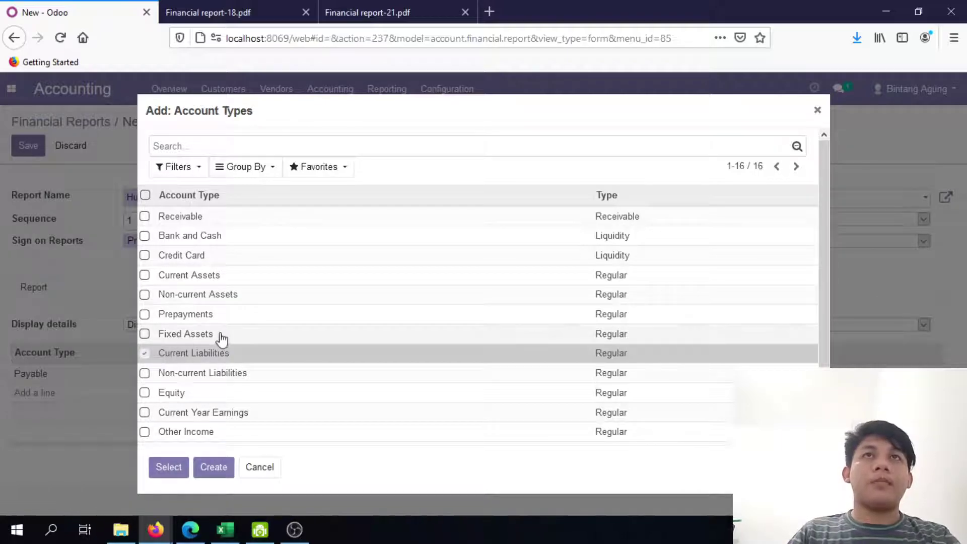
pyautogui.scroll(-2, 221, 393)
pyautogui.click(174, 467)
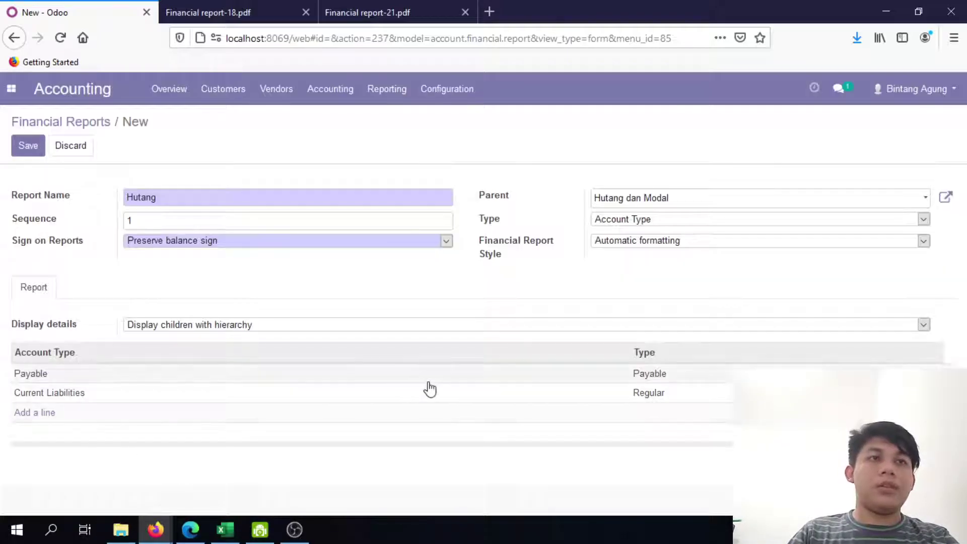
# Save the Hutang report and expand the Hutang dan Modal group in the Financial Reports list
pyautogui.click(23, 151)
pyautogui.click(108, 122)
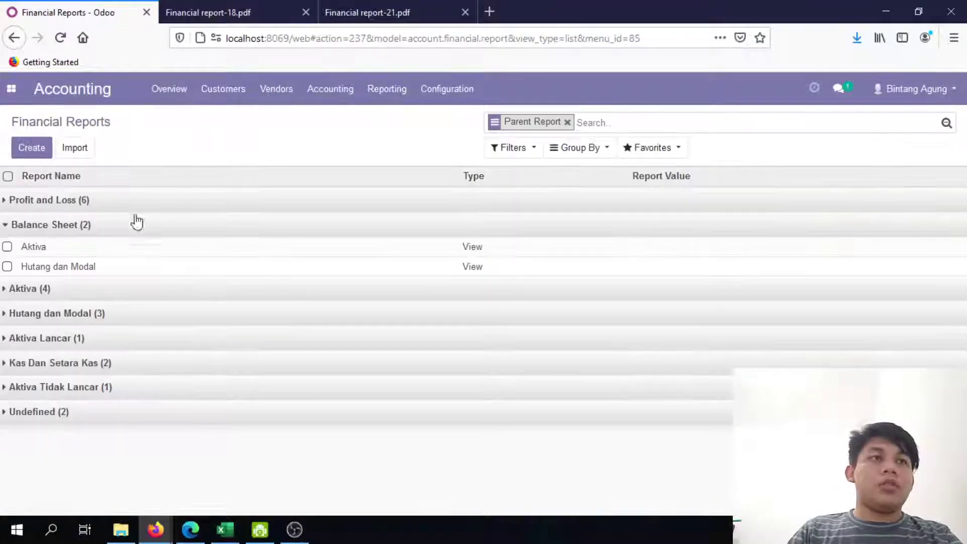
pyautogui.click(100, 314)
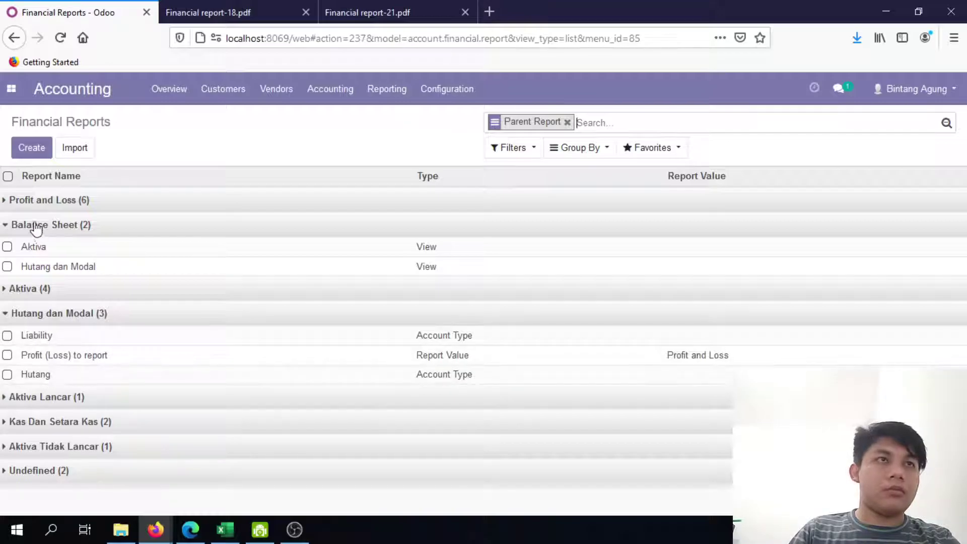
# Create a financial report named Modal with sequence 2, parent Hutang dan Modal and type Account Type, following the Excel Neraca sheet
pyautogui.click(32, 148)
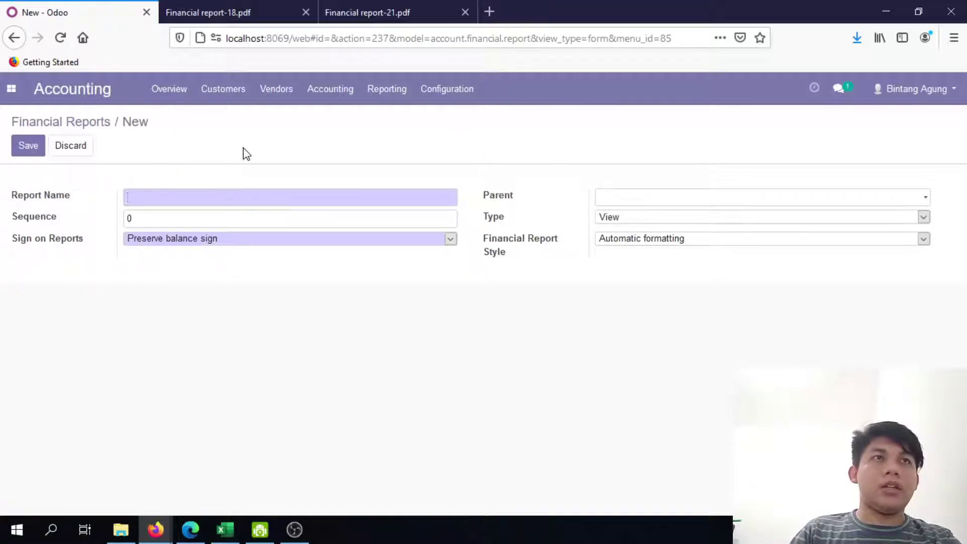
pyautogui.hotkey('alt', 'Tab')
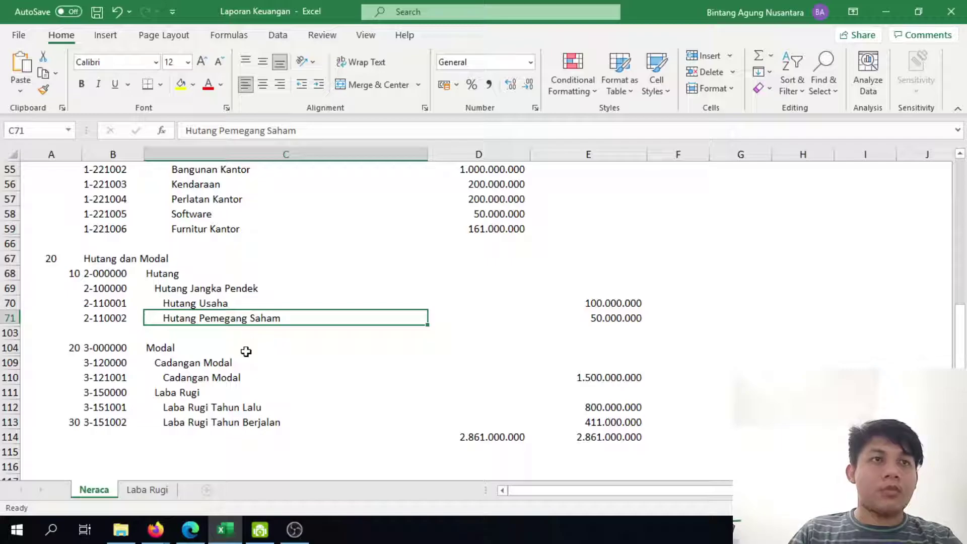
pyautogui.hotkey('alt', 'Tab')
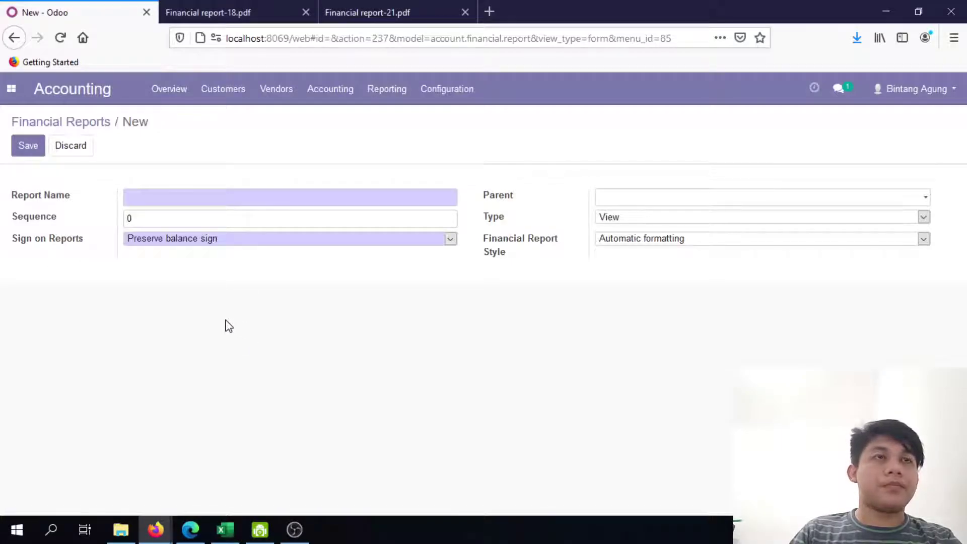
pyautogui.click(203, 197)
pyautogui.write('Modal')
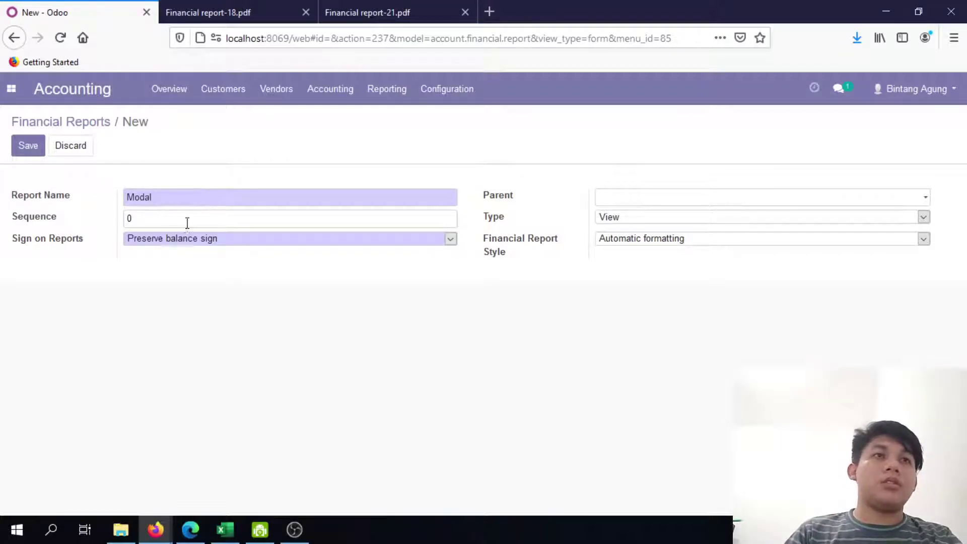
pyautogui.press('BackSpace')
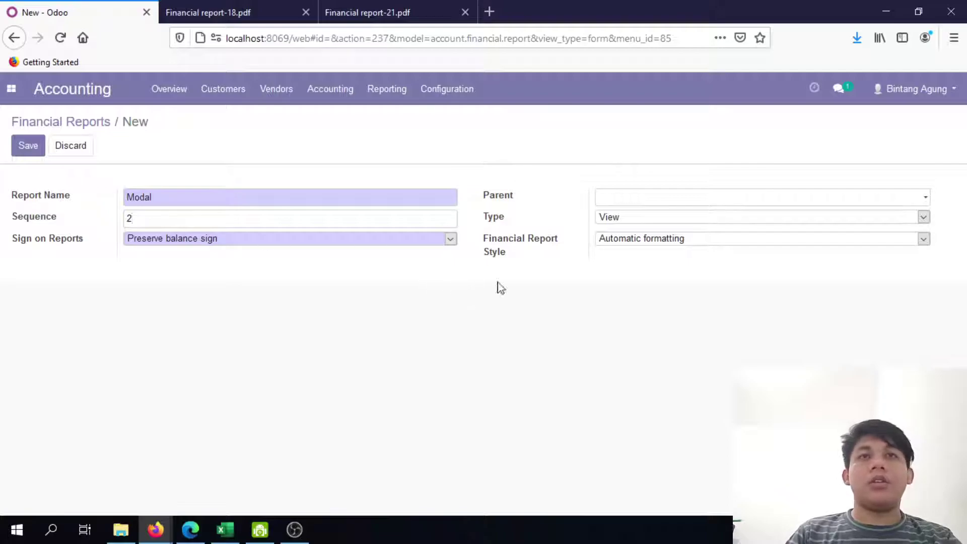
pyautogui.click(832, 199)
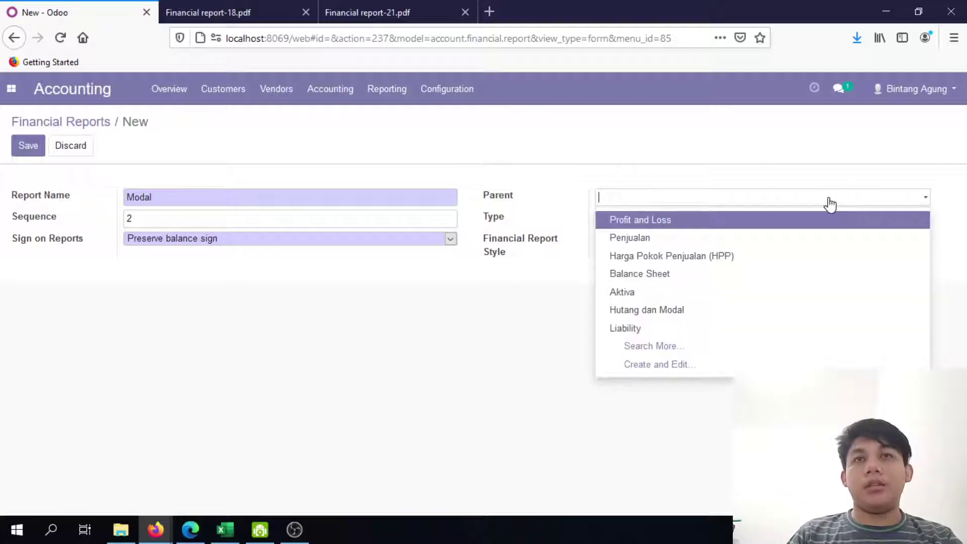
pyautogui.click(674, 315)
pyautogui.click(656, 221)
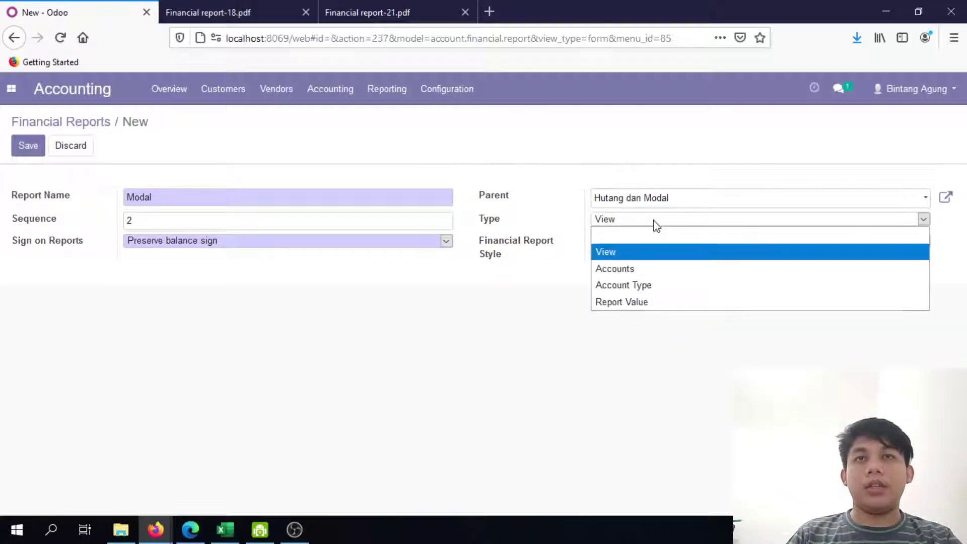
pyautogui.click(647, 284)
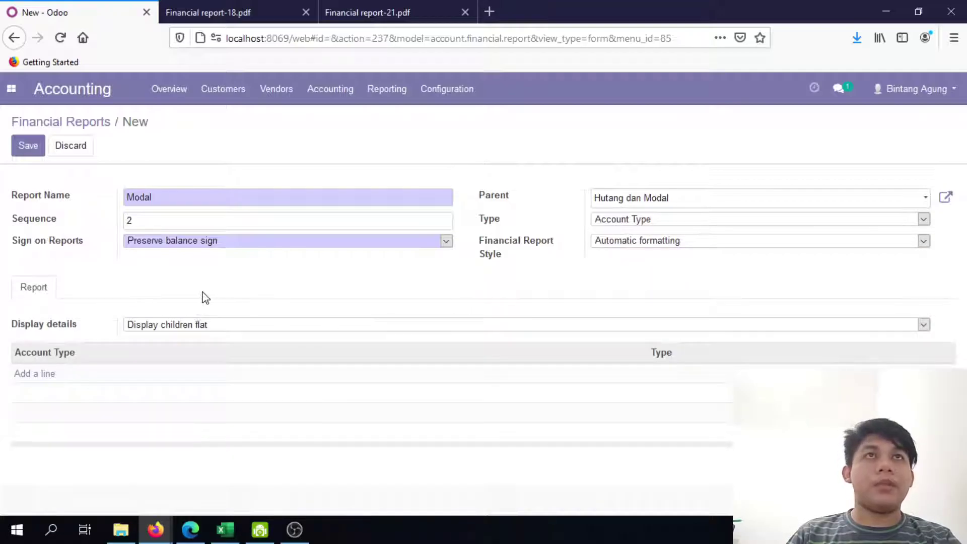
# Add the Equity and Current Year Earnings account types to Modal, set details to Display children with hierarchy, and save the report
pyautogui.click(32, 375)
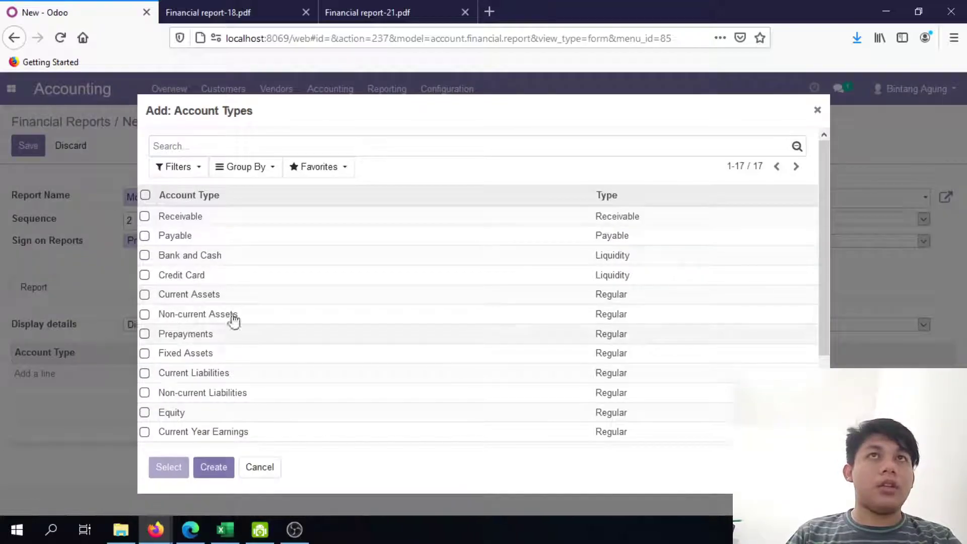
pyautogui.click(145, 413)
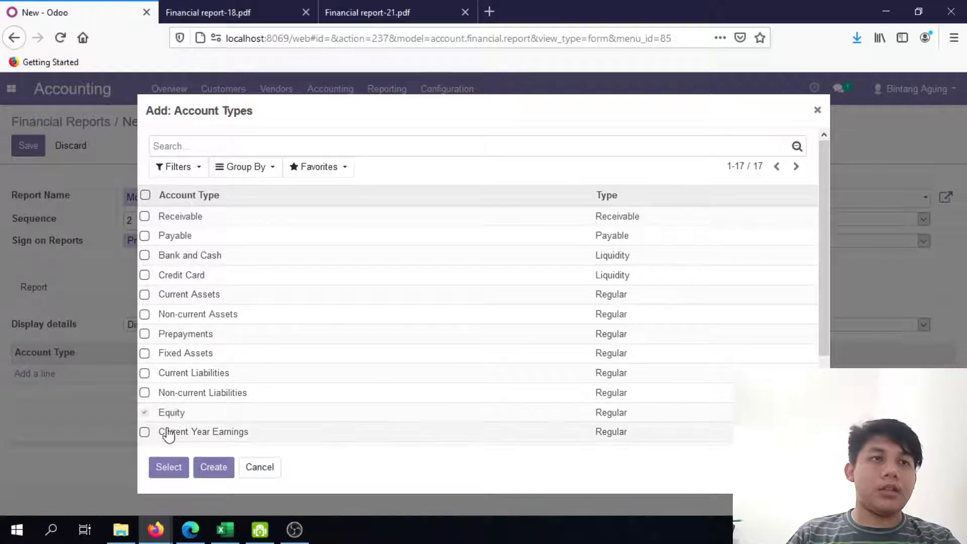
pyautogui.click(145, 434)
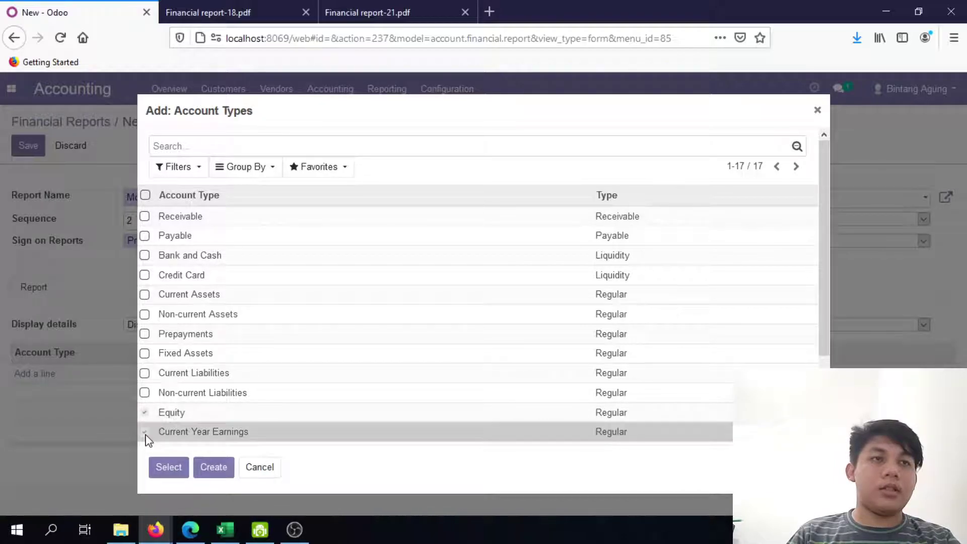
pyautogui.click(168, 467)
pyautogui.click(308, 330)
pyautogui.click(301, 391)
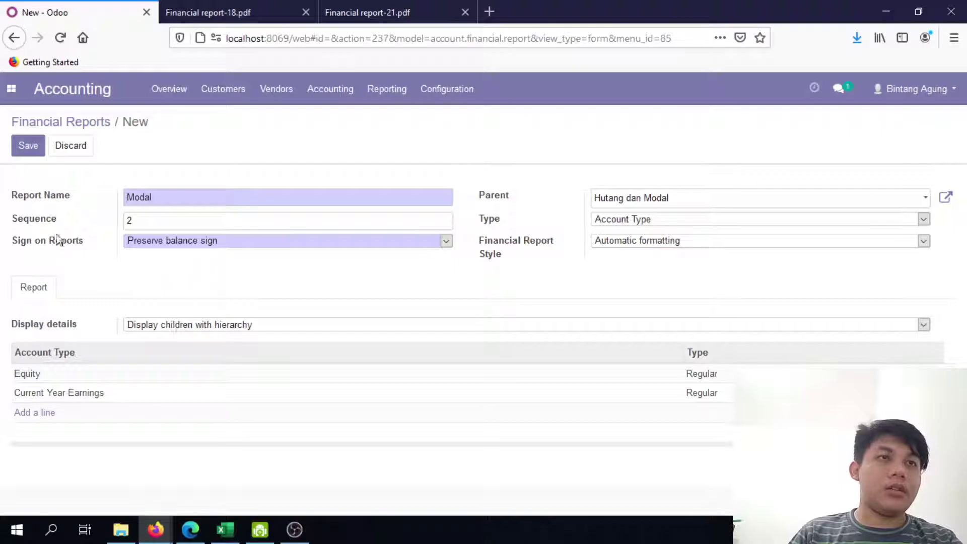
pyautogui.click(27, 149)
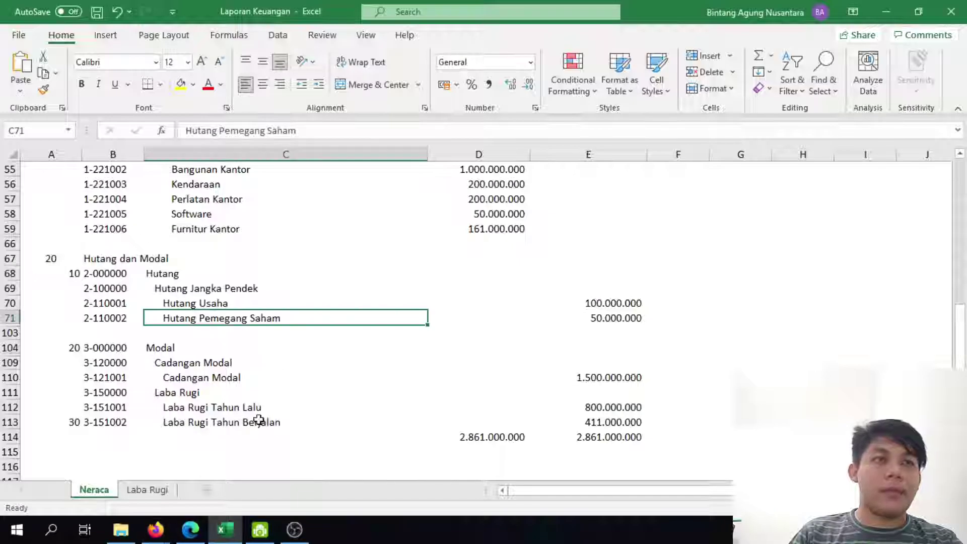
# Check the debit and credit totals in row 114 of the Excel Neraca sheet and return Odoo to the Financial Reports list
pyautogui.scroll(-1, 257, 420)
pyautogui.click(482, 392)
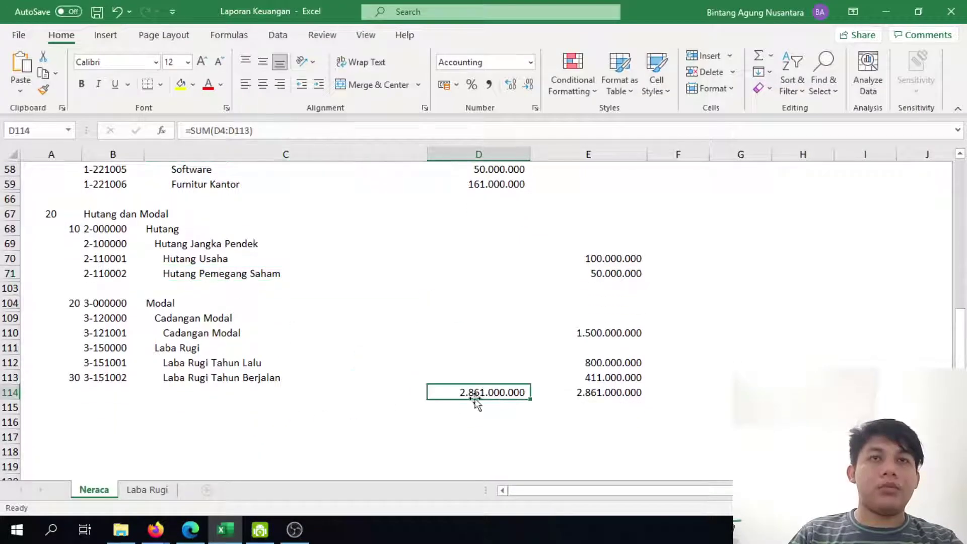
pyautogui.click(257, 396)
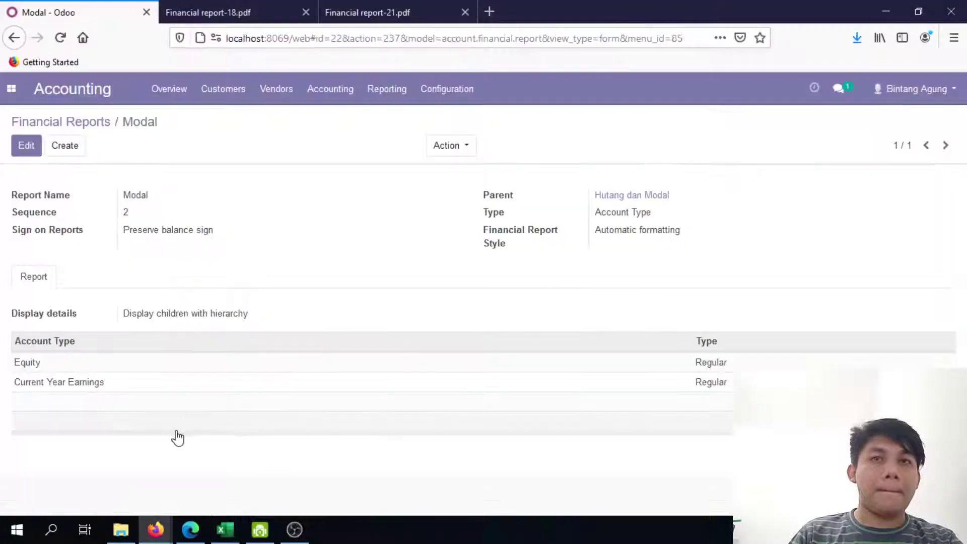
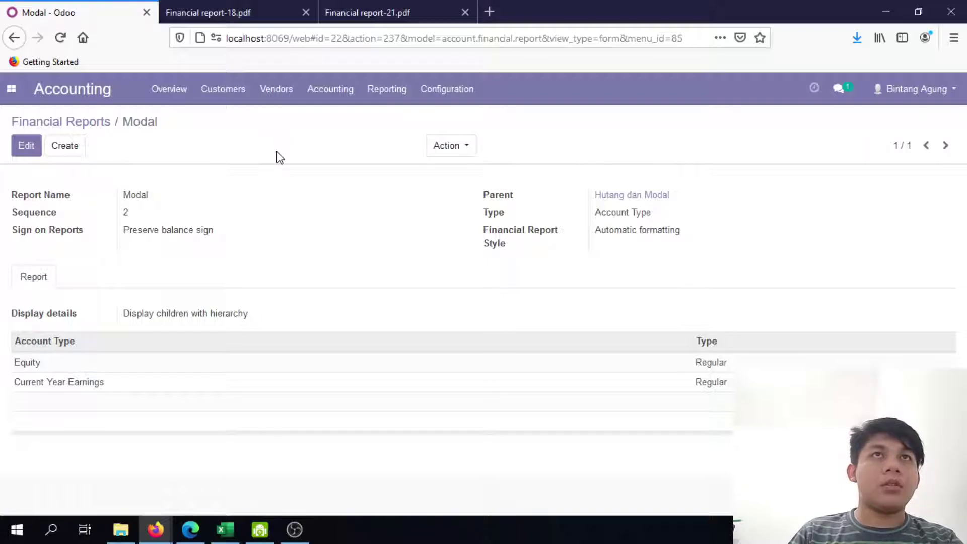
pyautogui.click(60, 122)
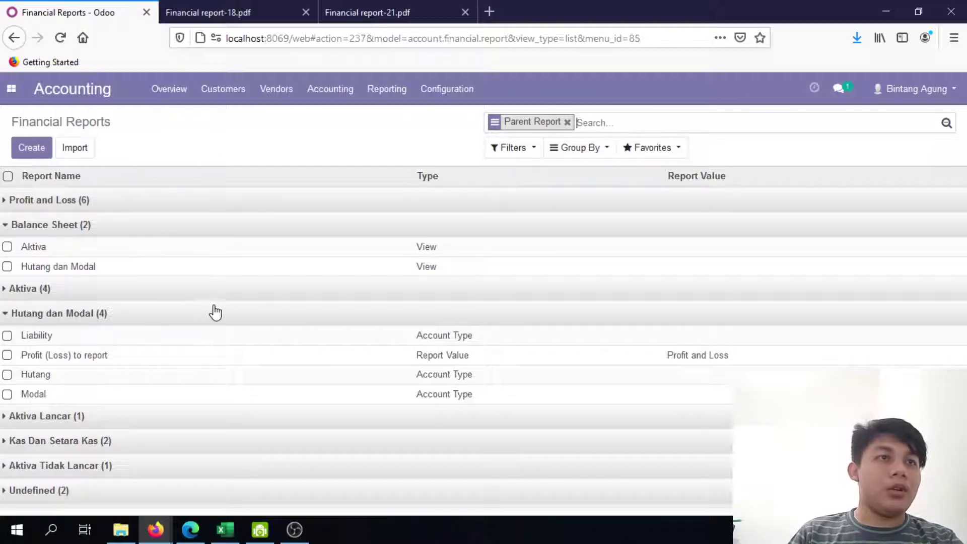
pyautogui.hotkey('alt', 'Tab')
pyautogui.click(491, 392)
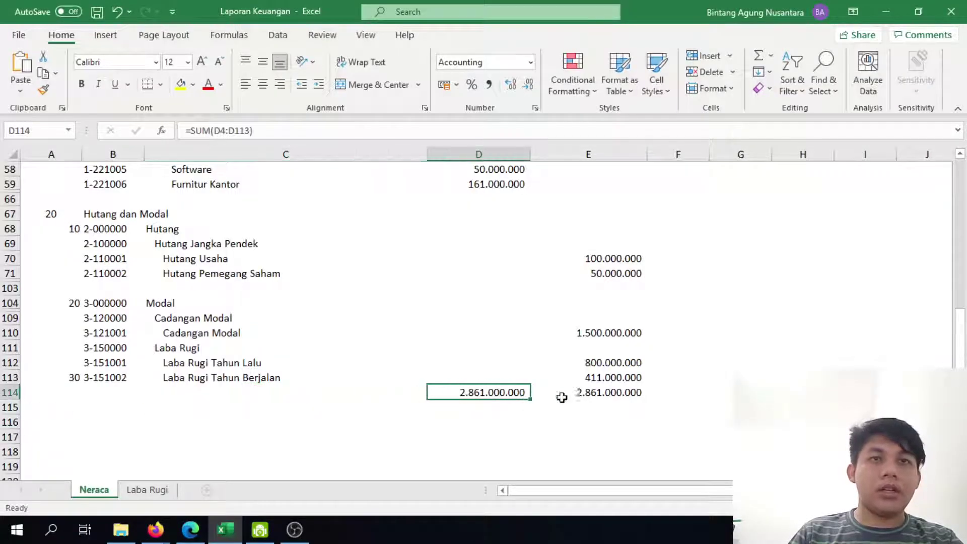
pyautogui.click(602, 398)
pyautogui.click(125, 401)
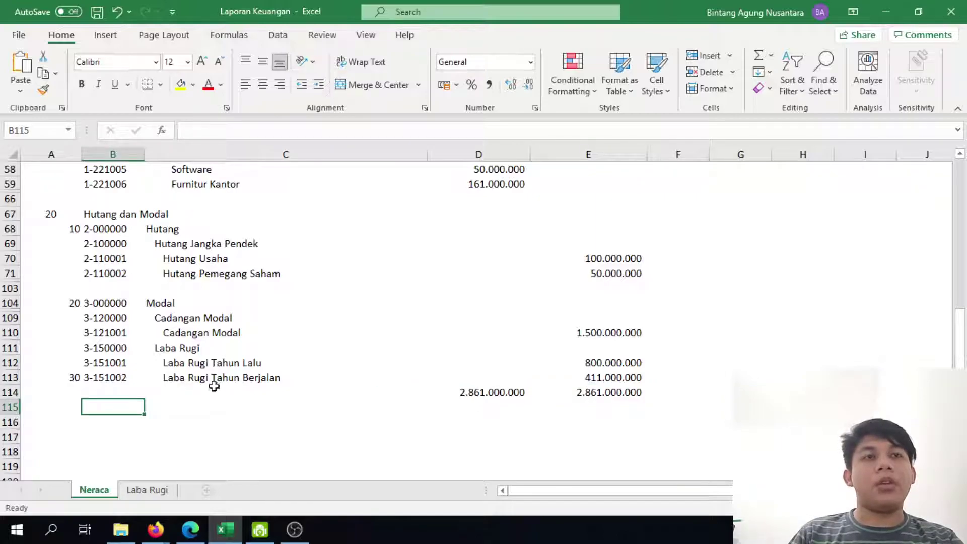
# Copy the text Laba Rugi Tahun Berjalan from C113 of the Excel Neraca sheet into the name of a new Odoo financial report
pyautogui.click(241, 380)
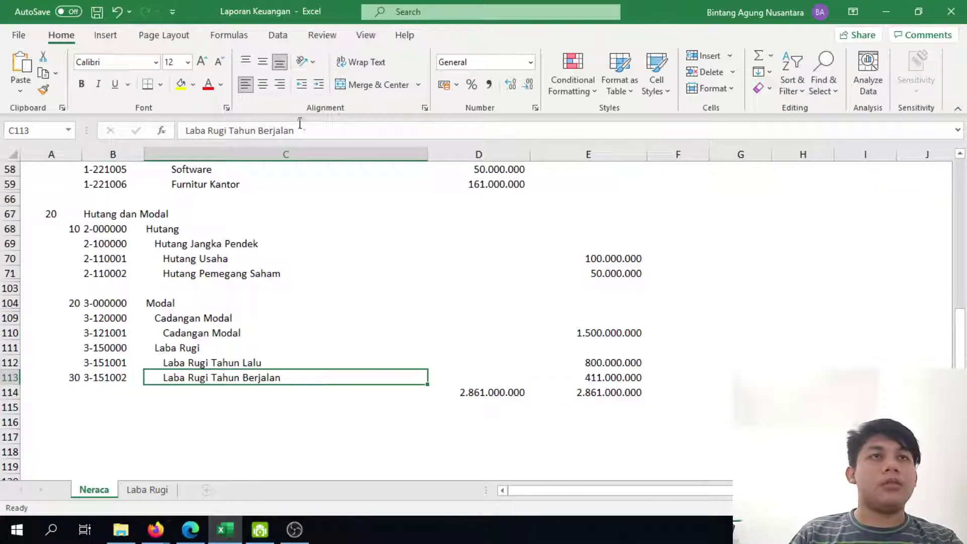
pyautogui.moveTo(301, 130); pyautogui.dragTo(186, 130)
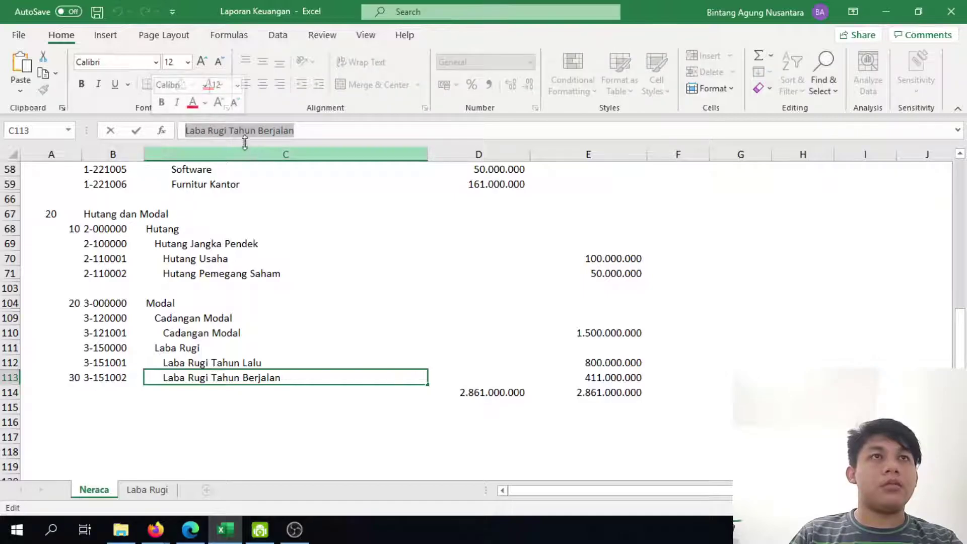
pyautogui.rightClick(244, 130)
pyautogui.click(278, 155)
pyautogui.hotkey('alt', 'Tab')
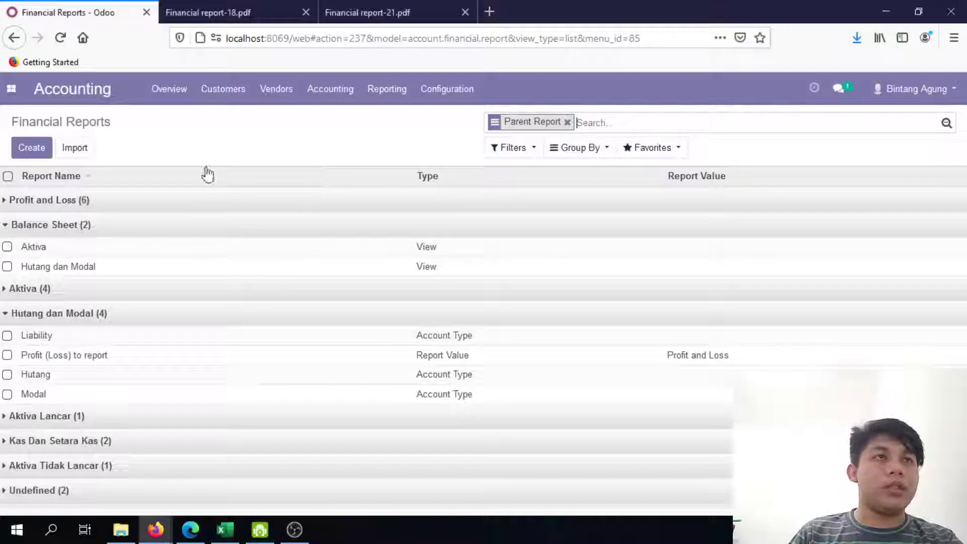
pyautogui.click(30, 148)
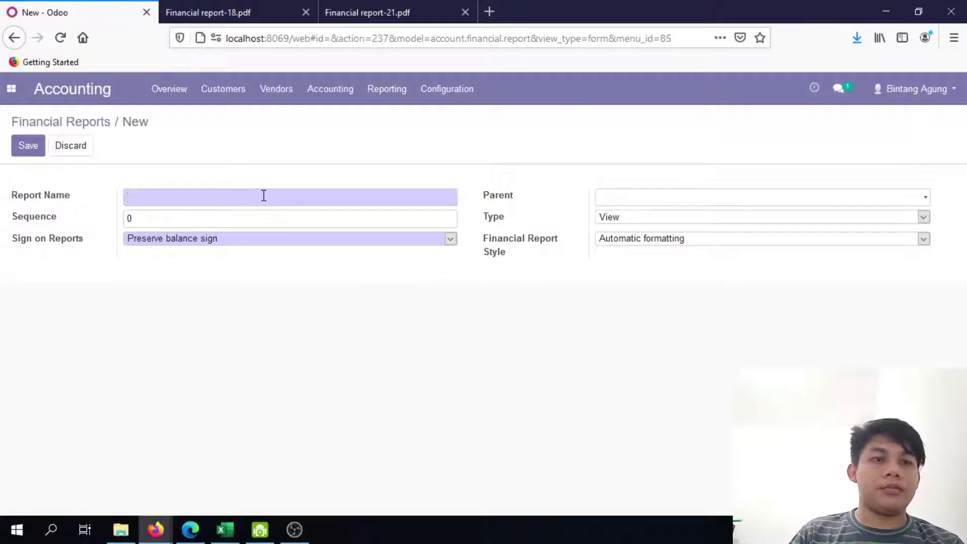
pyautogui.hotkey('ctrl', 'v')
# Set the Laba Rugi Tahun Berjalan report to sequence 3, parent Hutang dan Modal, type Account Type, and display details No detail
pyautogui.click(172, 212)
pyautogui.press('BackSpace')
pyautogui.write('3')
pyautogui.click(686, 198)
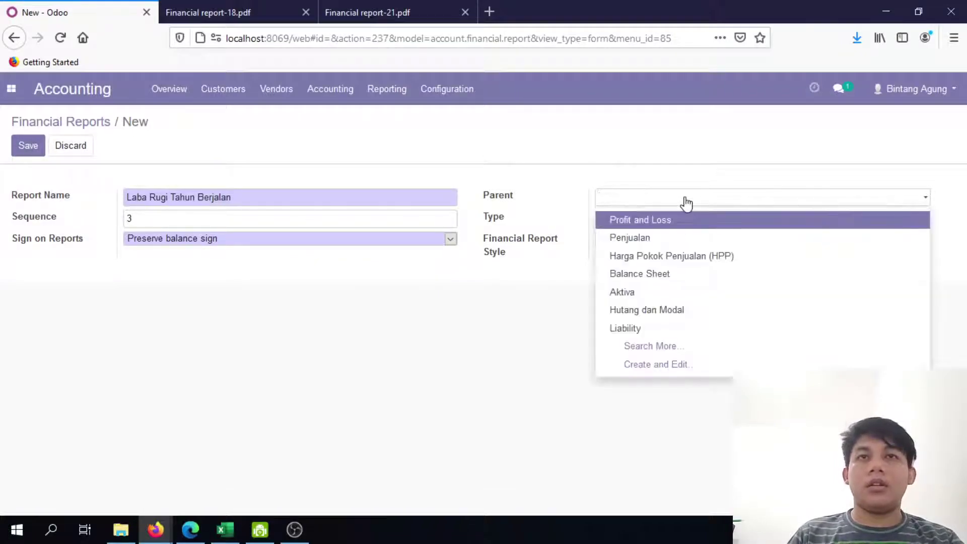
pyautogui.click(691, 311)
pyautogui.click(708, 221)
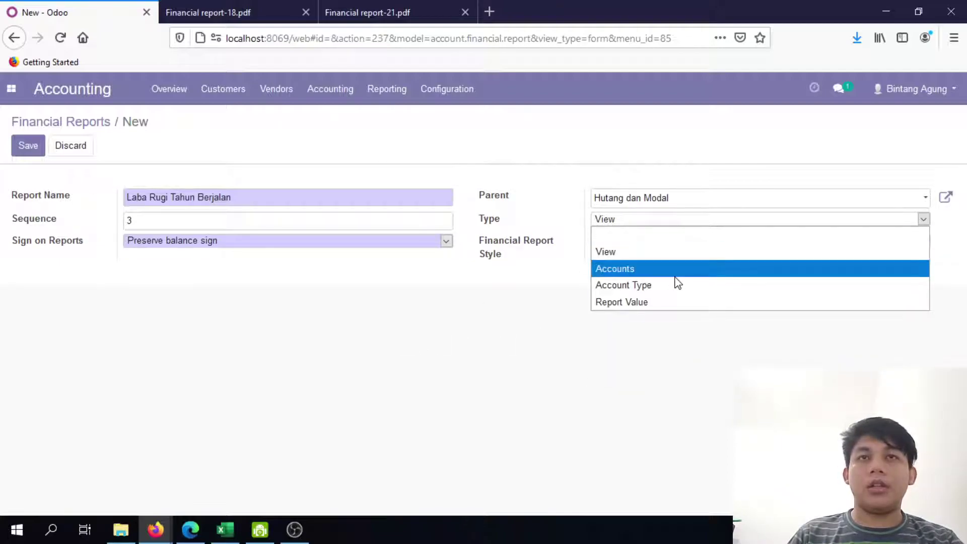
pyautogui.click(668, 288)
pyautogui.click(184, 326)
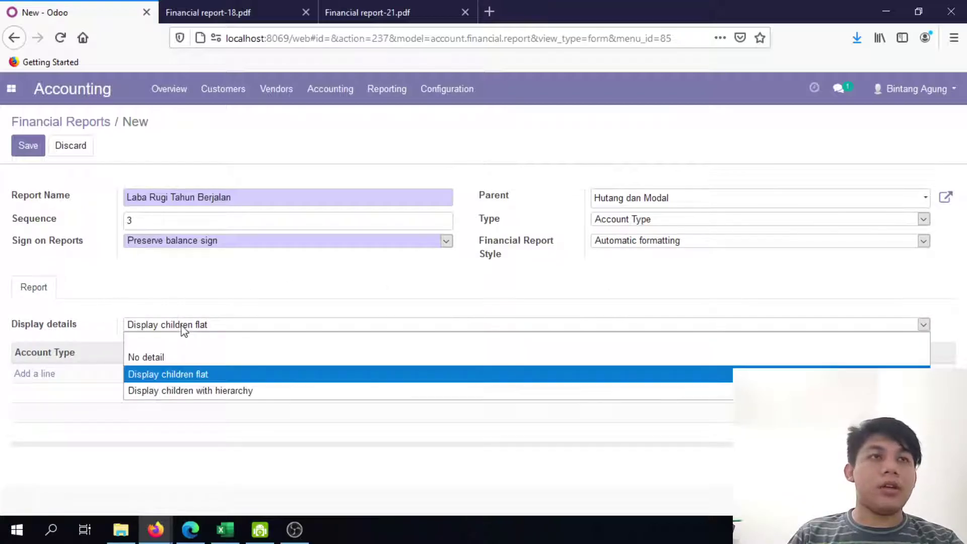
pyautogui.click(212, 358)
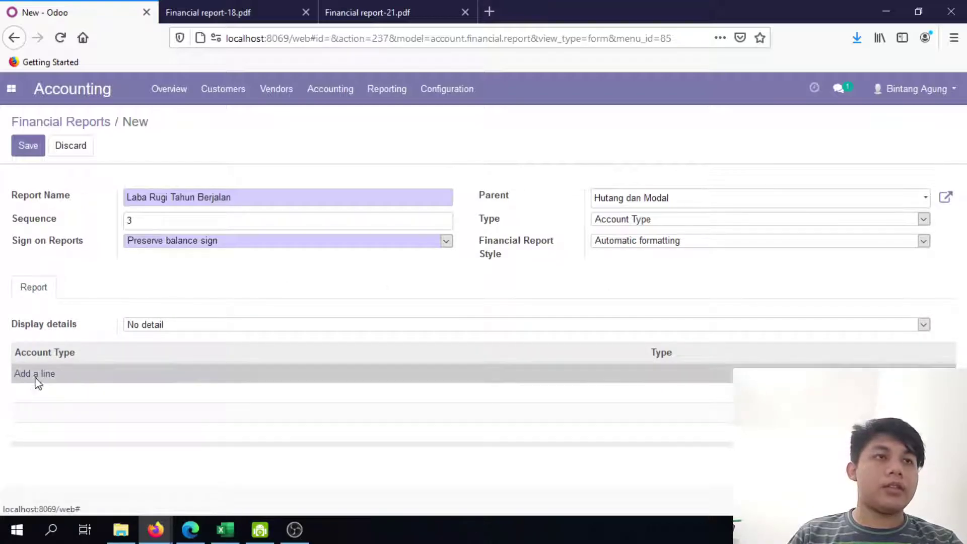
# Add Other Income, Income, Depreciation, Expenses and Cost of Revenue to Laba Rugi Tahun Berjalan, save it, and return to the Financial Reports list
pyautogui.click(30, 373)
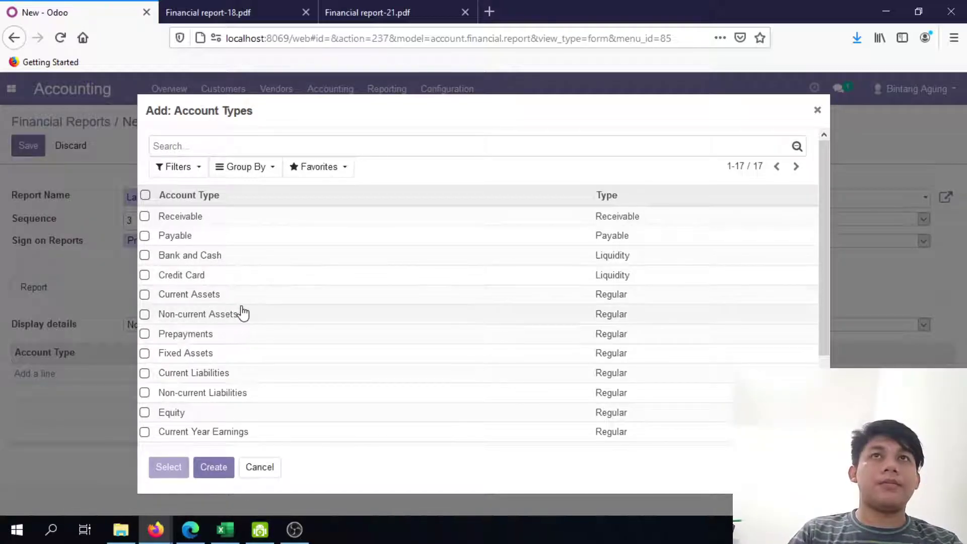
pyautogui.scroll(-1, 246, 383)
pyautogui.scroll(-3, 246, 383)
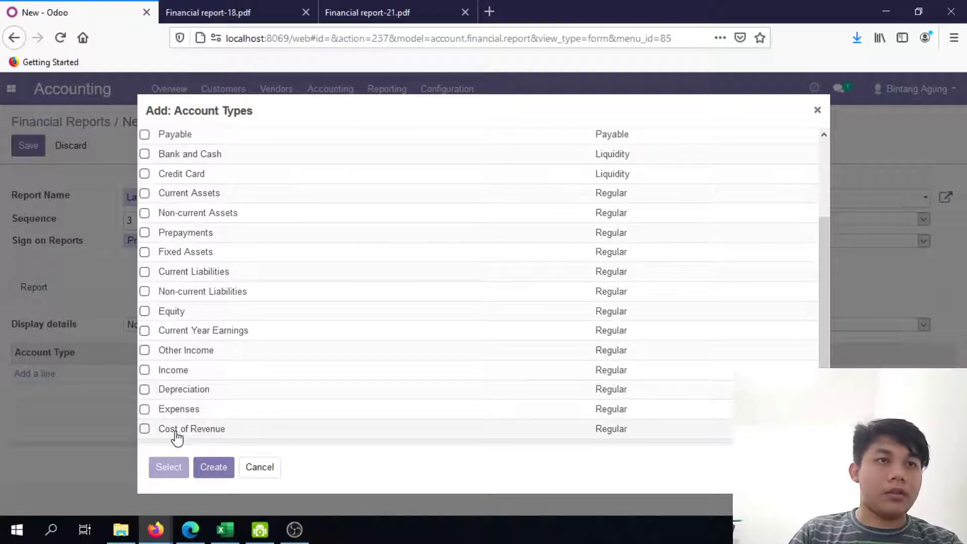
pyautogui.click(146, 427)
pyautogui.click(145, 409)
pyautogui.click(145, 389)
pyautogui.click(145, 371)
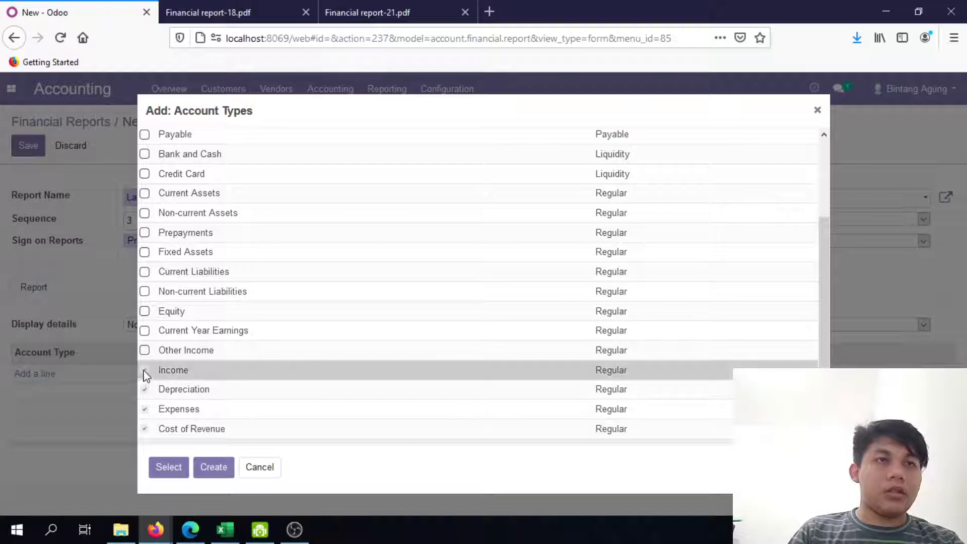
pyautogui.click(145, 350)
pyautogui.click(168, 466)
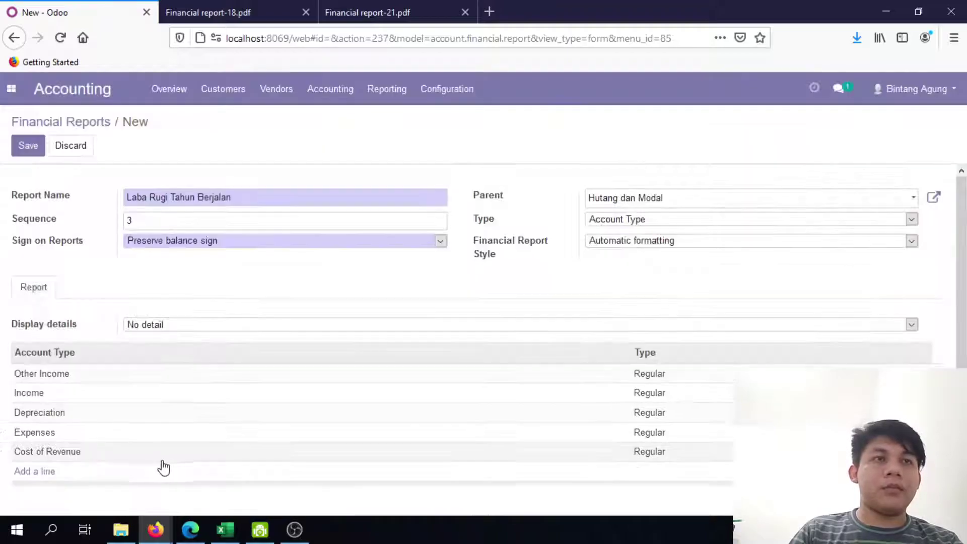
pyautogui.click(33, 147)
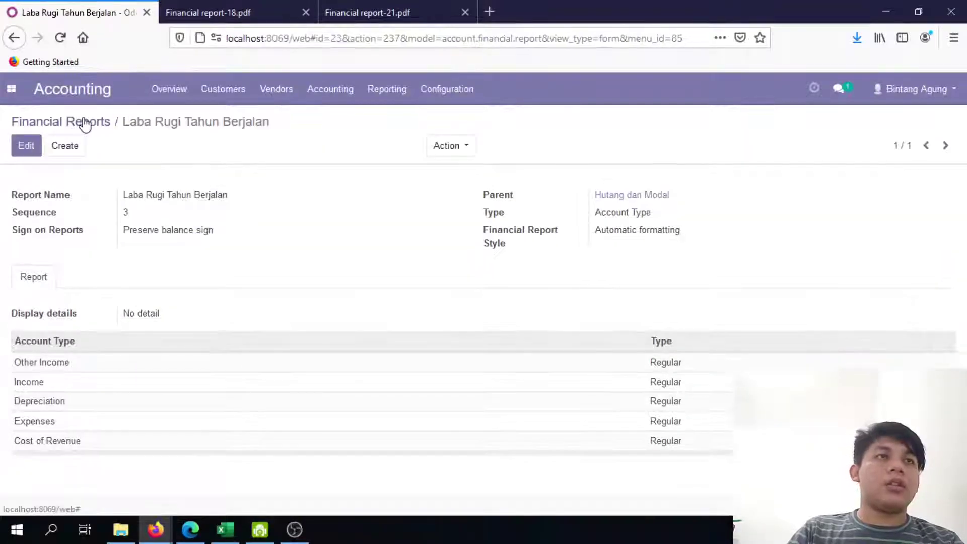
pyautogui.click(84, 123)
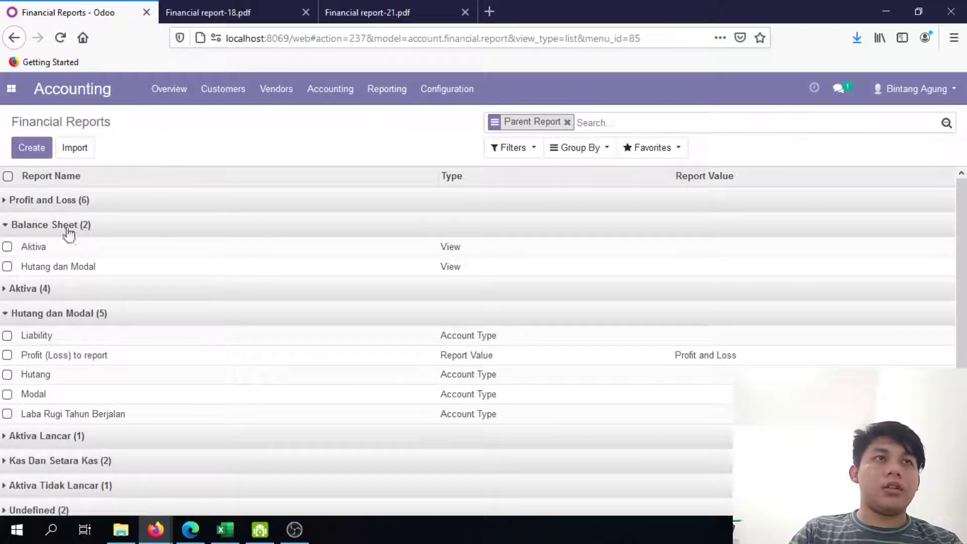
# Collapse the Balance Sheet and Hutang dan Modal groups and check the reports listed under Aktiva Tidak Lancar
pyautogui.click(12, 230)
pyautogui.click(13, 274)
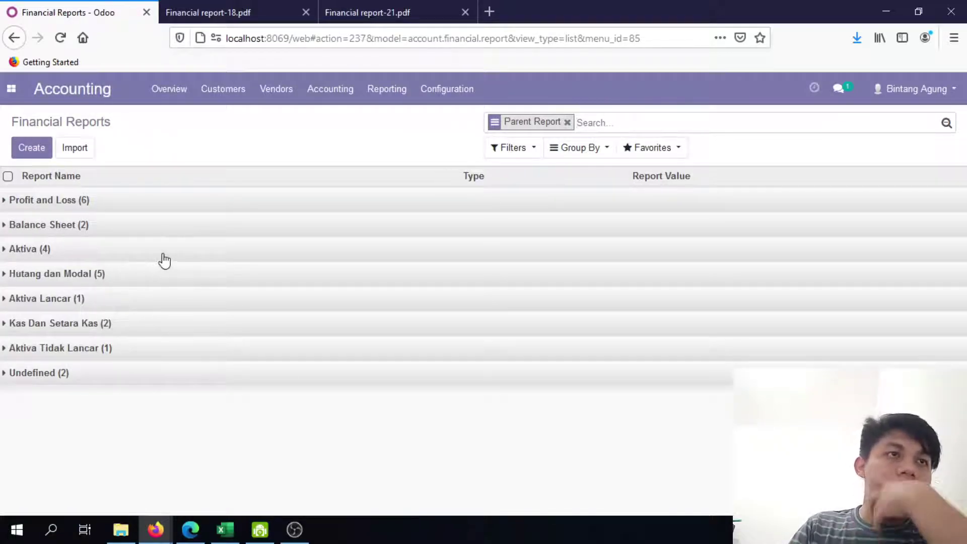
pyautogui.click(117, 355)
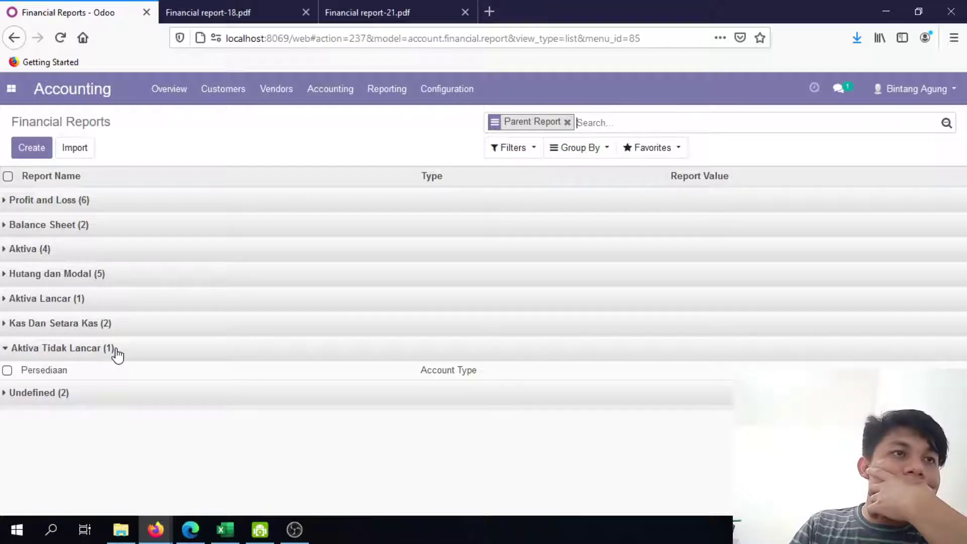
pyautogui.click(117, 355)
# Switch to the Excel Neraca sheet and review the account hierarchy from Aktiva down to Hutang dan Modal
pyautogui.click(225, 529)
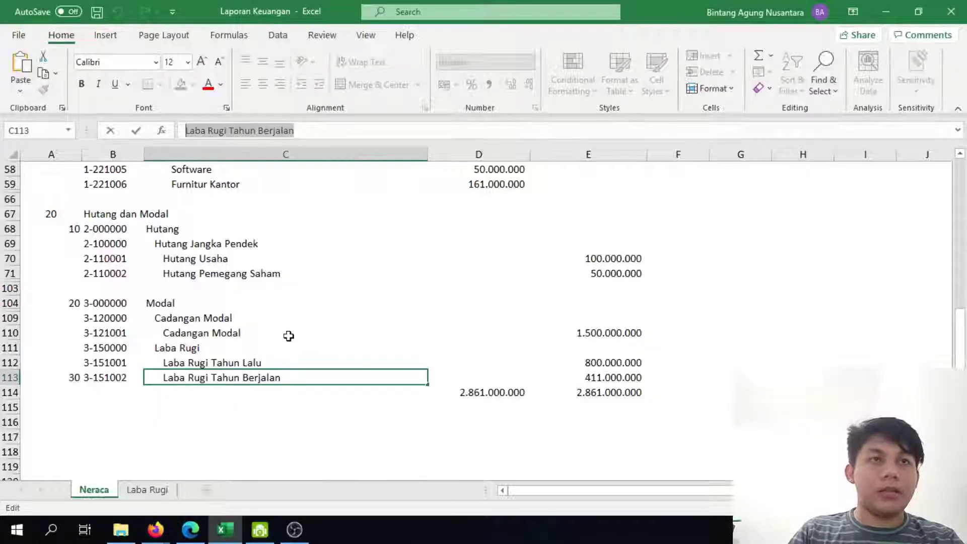
pyautogui.scroll(2, 209, 358)
pyautogui.scroll(5, 209, 359)
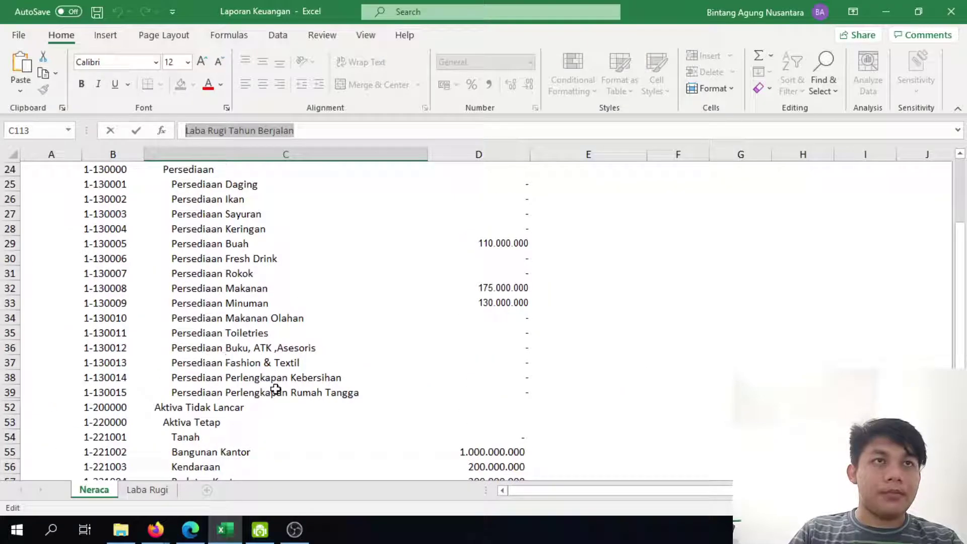
pyautogui.scroll(-2, 262, 415)
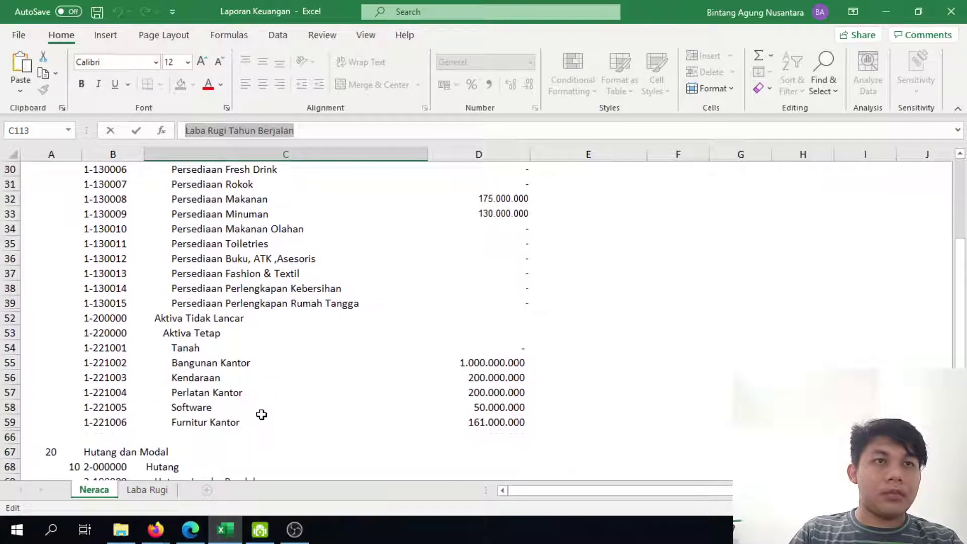
pyautogui.scroll(4, 261, 415)
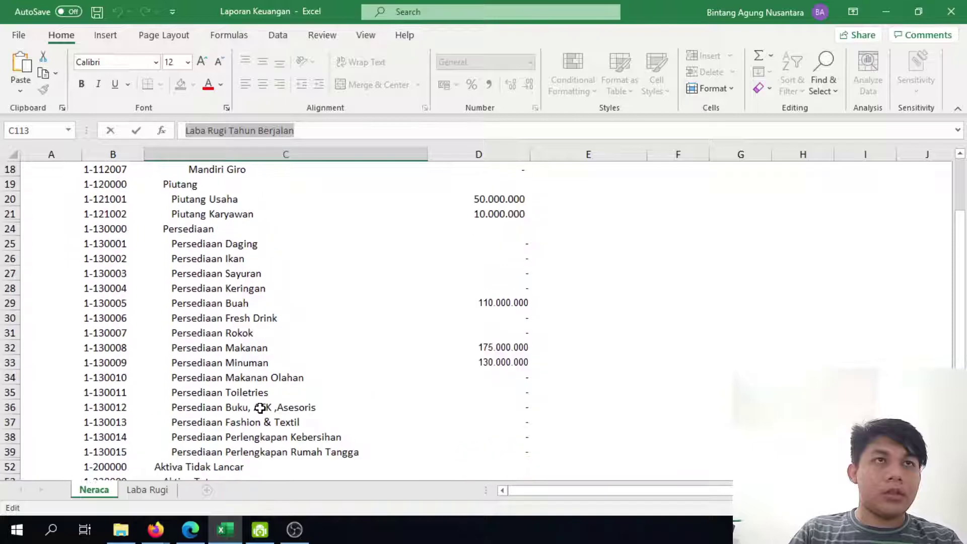
pyautogui.scroll(6, 260, 408)
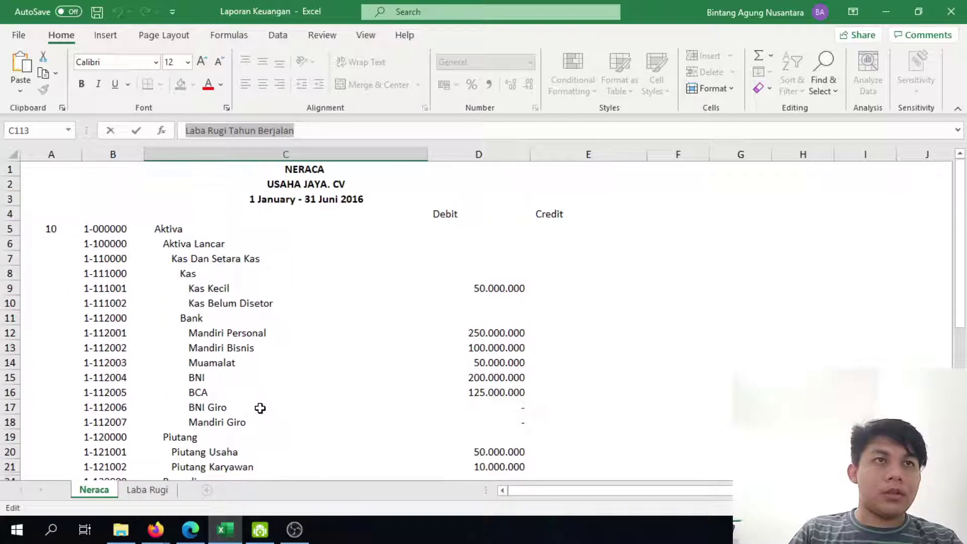
pyautogui.scroll(-3, 260, 408)
pyautogui.scroll(-6, 260, 408)
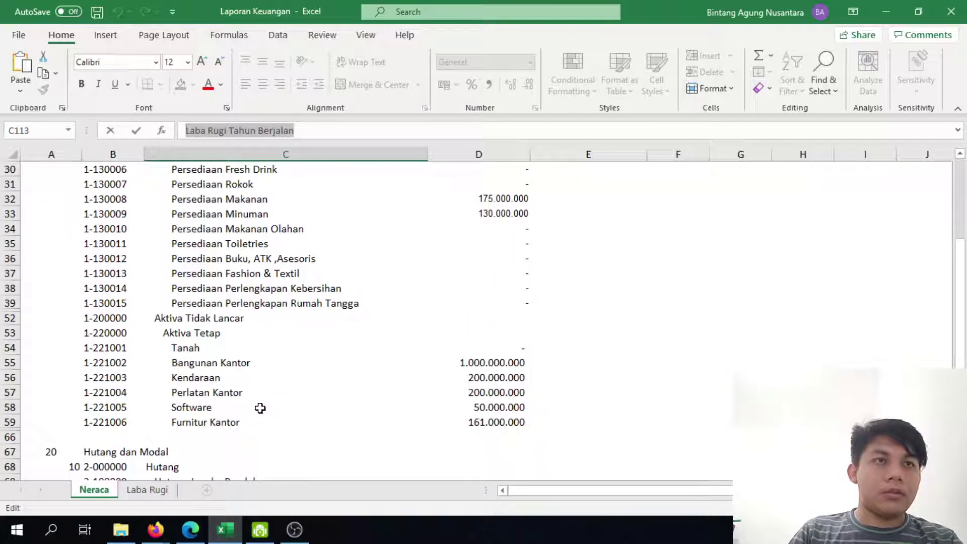
# Compare the reports in Odoo's Aktiva Lancar group with the Kas Dan Setara Kas, Piutang and Persediaan rows of the Excel Neraca sheet
pyautogui.hotkey('alt', 'Tab')
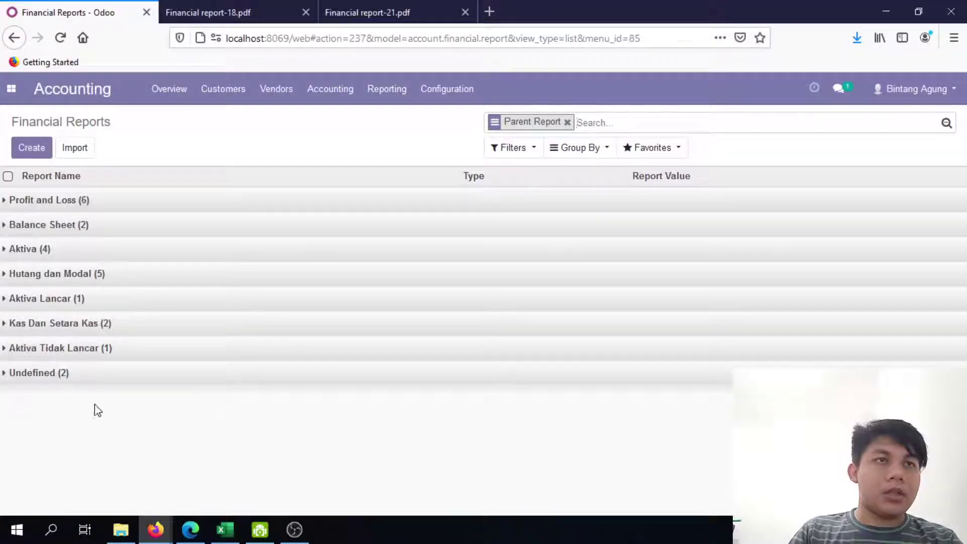
pyautogui.click(86, 300)
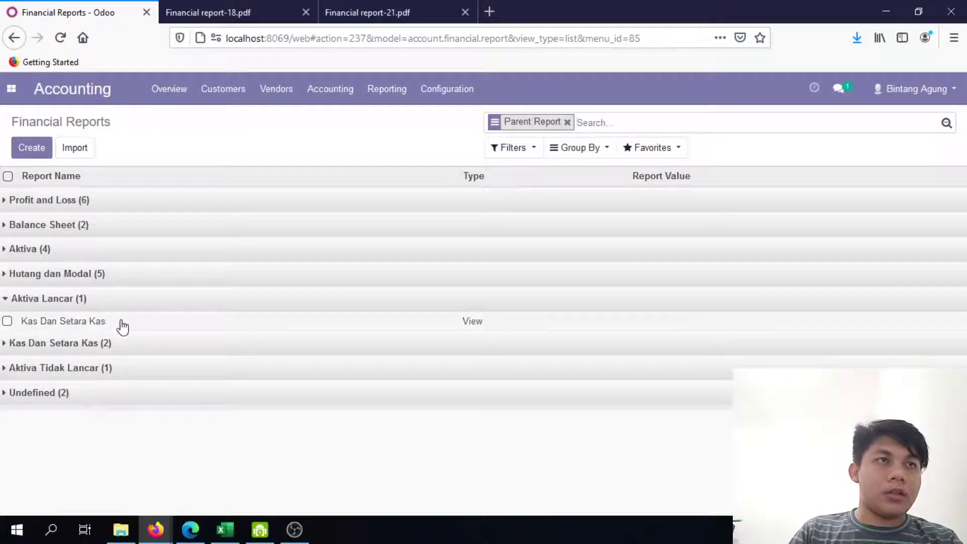
pyautogui.hotkey('alt', 'Tab')
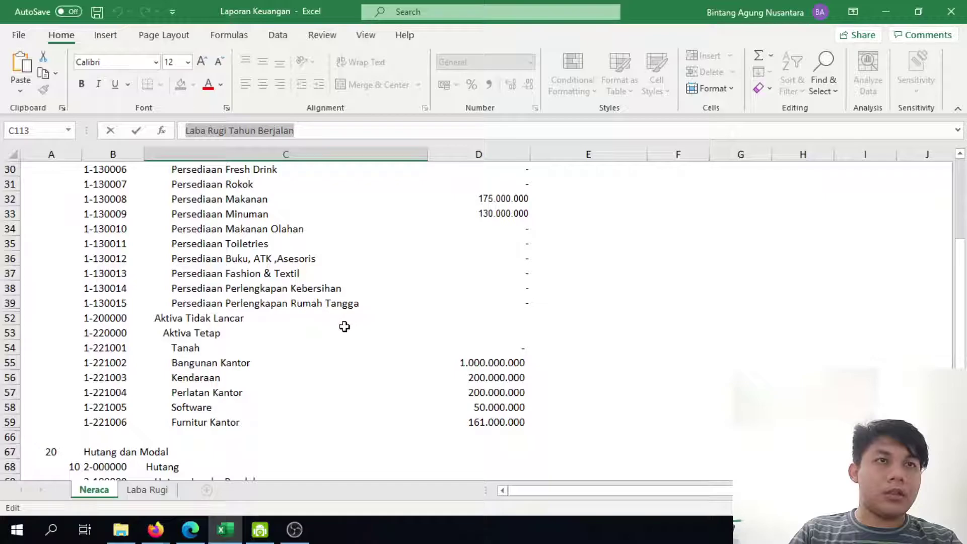
pyautogui.hotkey('alt', 'Tab')
pyautogui.hotkey('alt', 'Tab')
pyautogui.scroll(5, 451, 280)
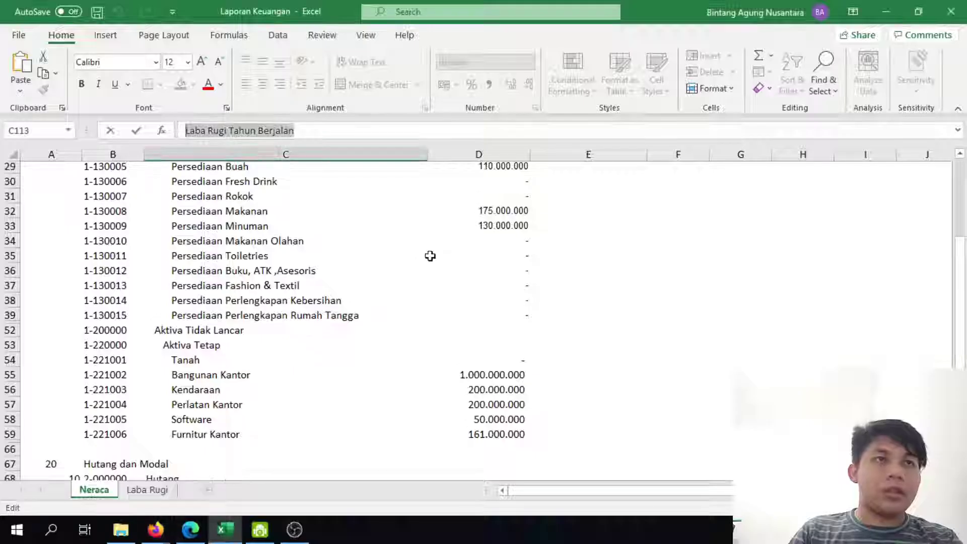
pyautogui.scroll(4, 451, 280)
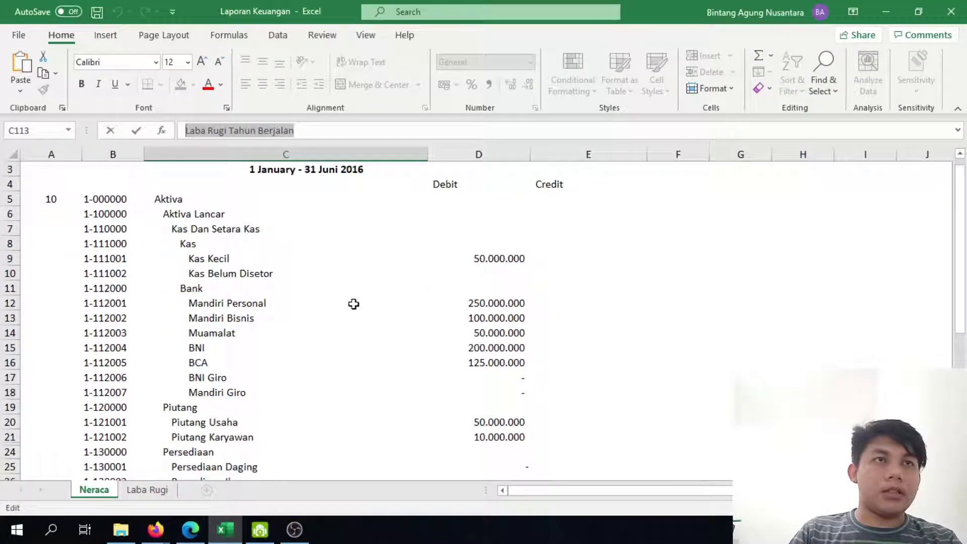
pyautogui.click(249, 231)
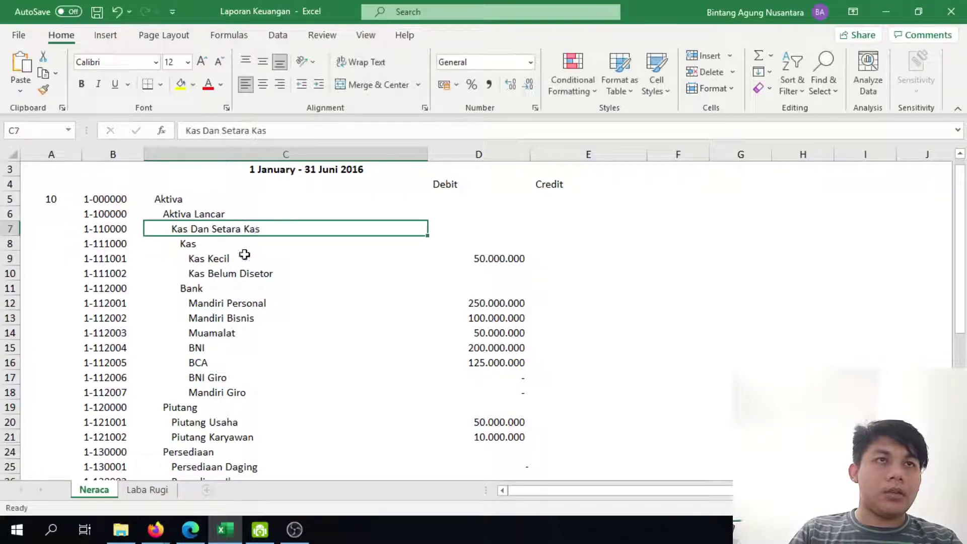
pyautogui.scroll(-3, 253, 325)
pyautogui.scroll(-2, 254, 326)
pyautogui.hotkey('alt', 'Tab')
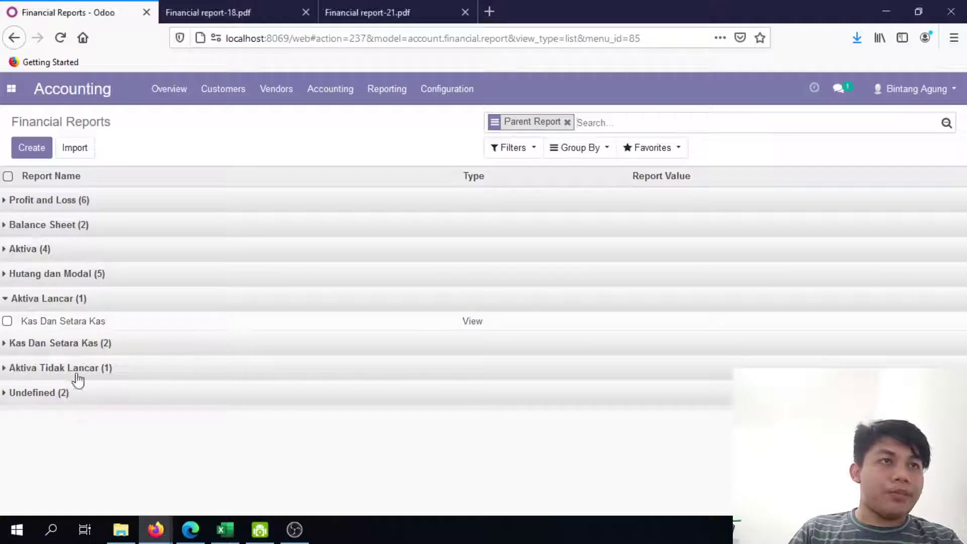
# Compare the reports in Odoo's Aktiva group with the Aktiva Lancar and Aktiva Tidak Lancar sections in Excel, and recheck the Aktiva Lancar group
pyautogui.click(86, 300)
pyautogui.click(76, 251)
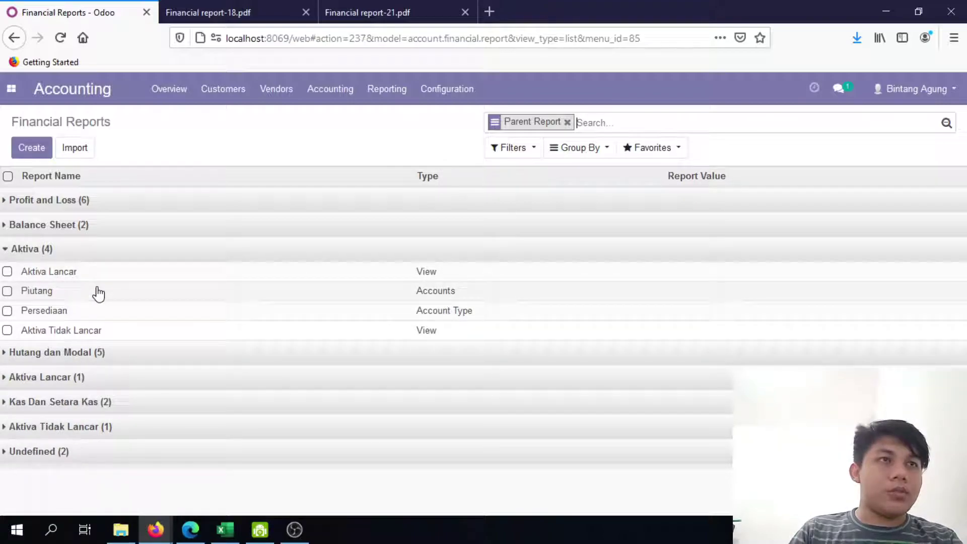
pyautogui.hotkey('alt', 'Tab')
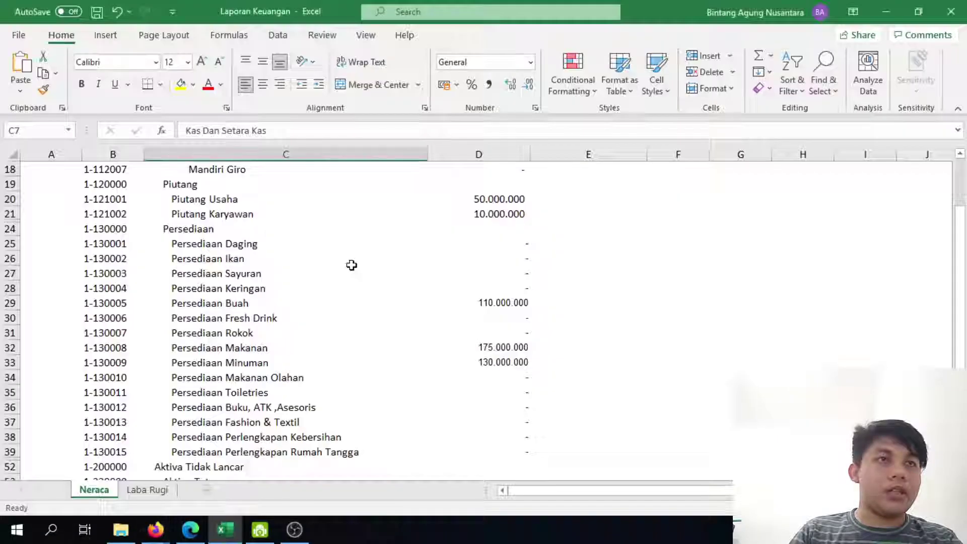
pyautogui.scroll(6, 312, 240)
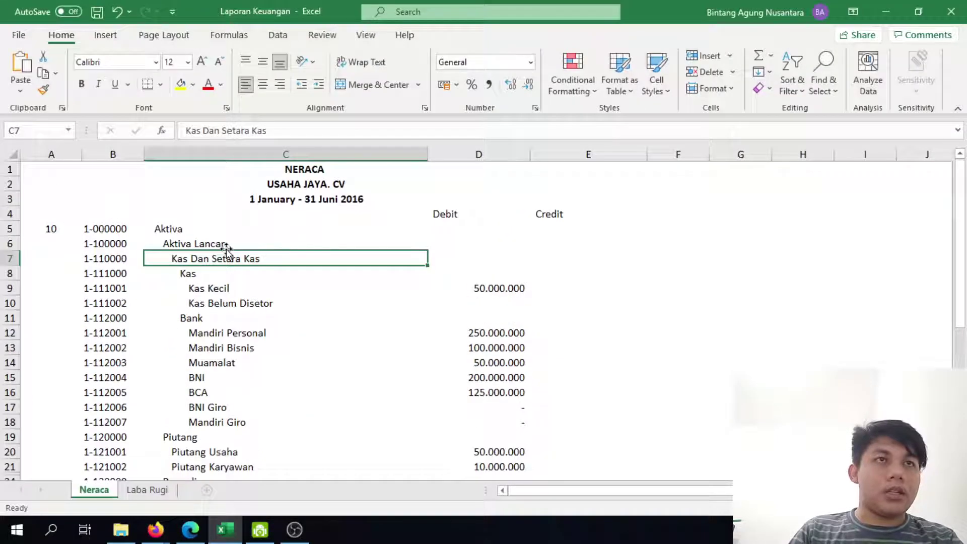
pyautogui.click(217, 245)
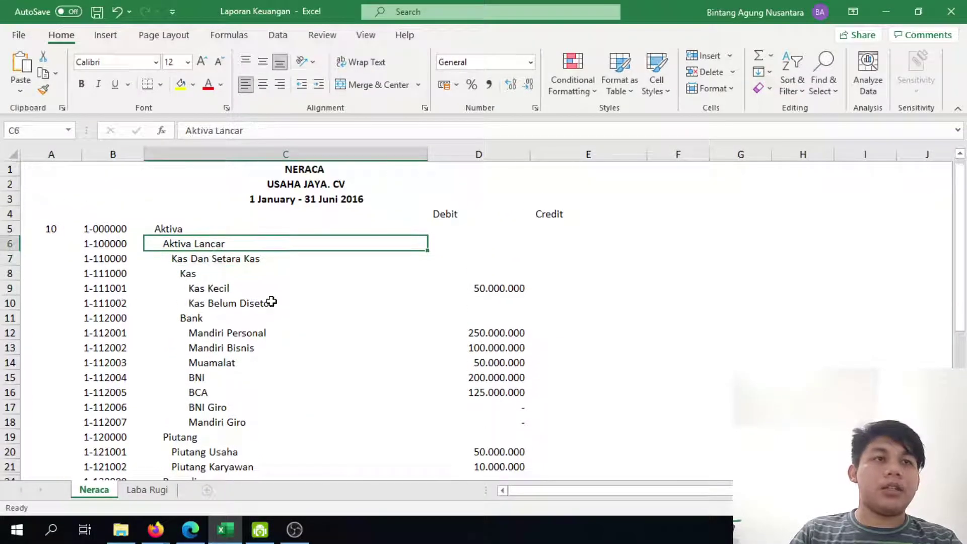
pyautogui.scroll(-8, 236, 373)
pyautogui.scroll(-4, 261, 377)
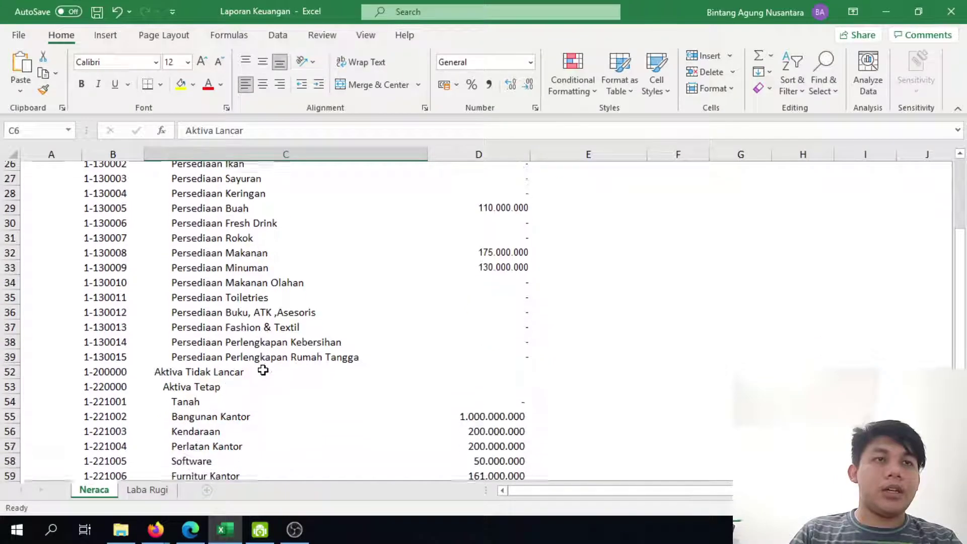
pyautogui.hotkey('alt', 'Tab')
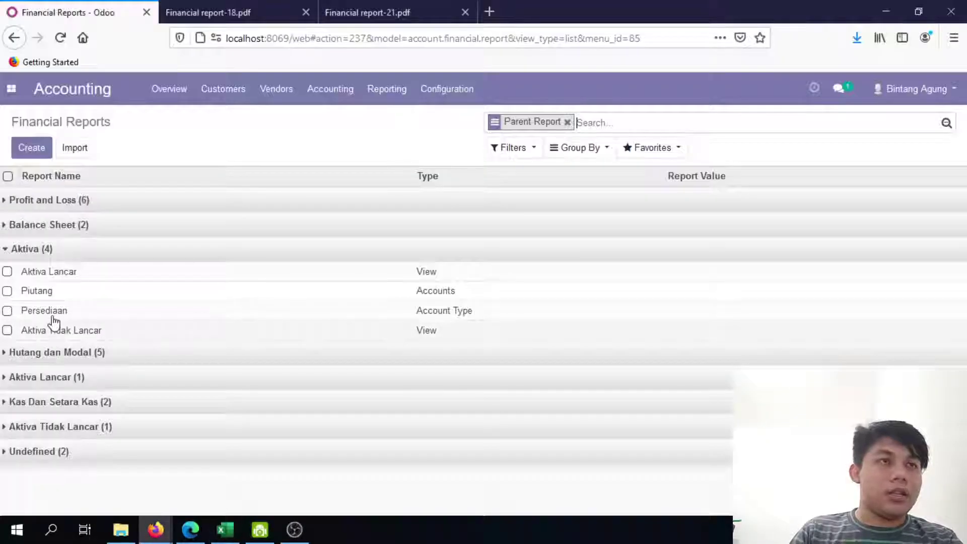
pyautogui.click(75, 250)
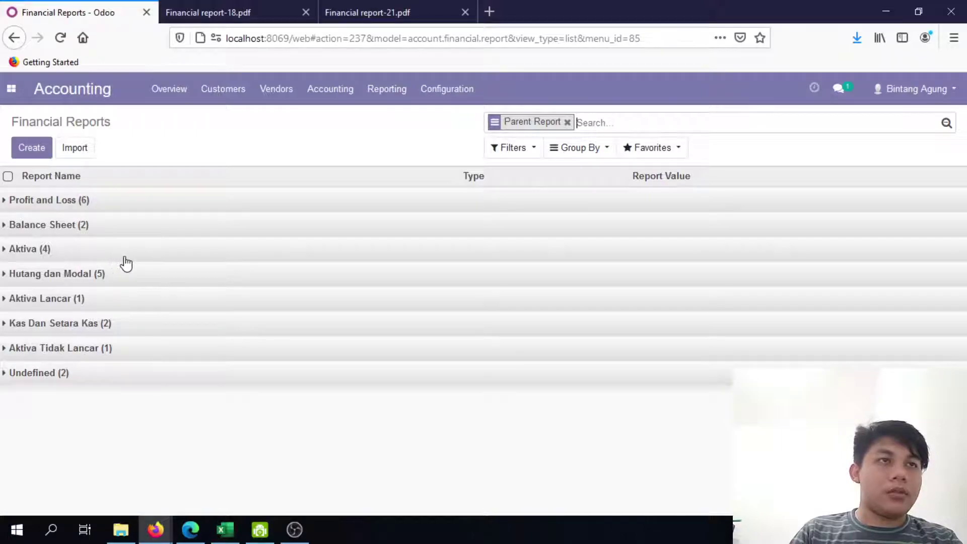
pyautogui.click(94, 300)
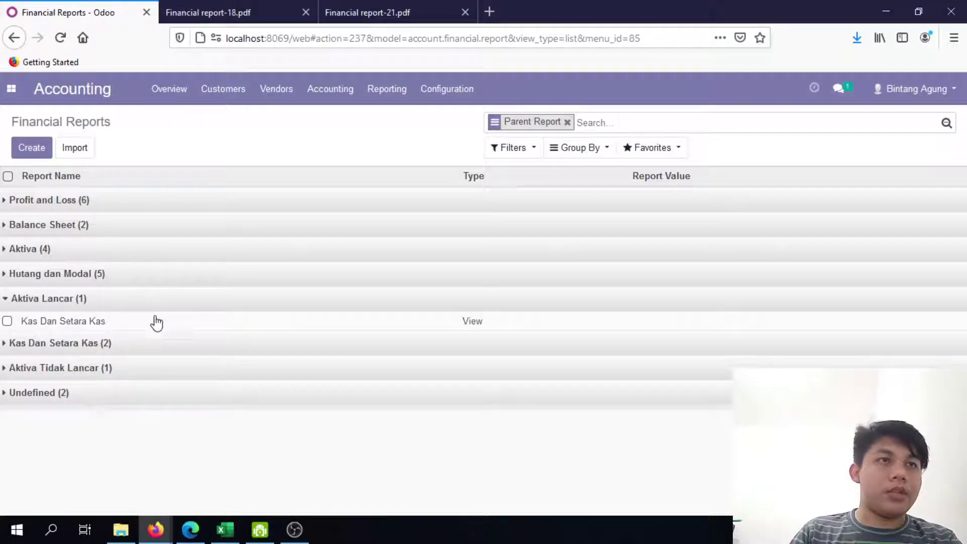
pyautogui.click(117, 302)
# Open the Persediaan report under Aktiva Tidak Lancar in Odoo and copy the text Aktiva Tetap from C53 of the Excel Neraca sheet
pyautogui.click(128, 349)
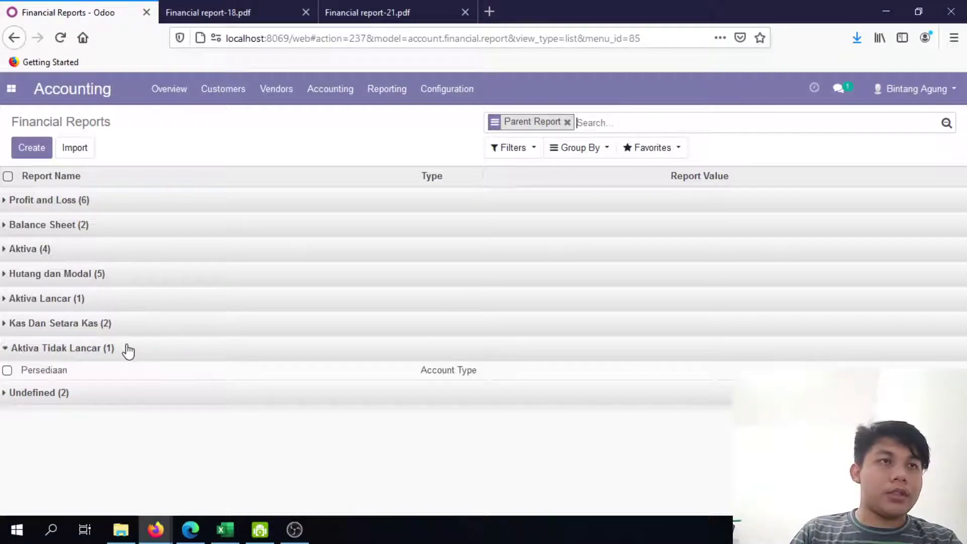
pyautogui.click(104, 372)
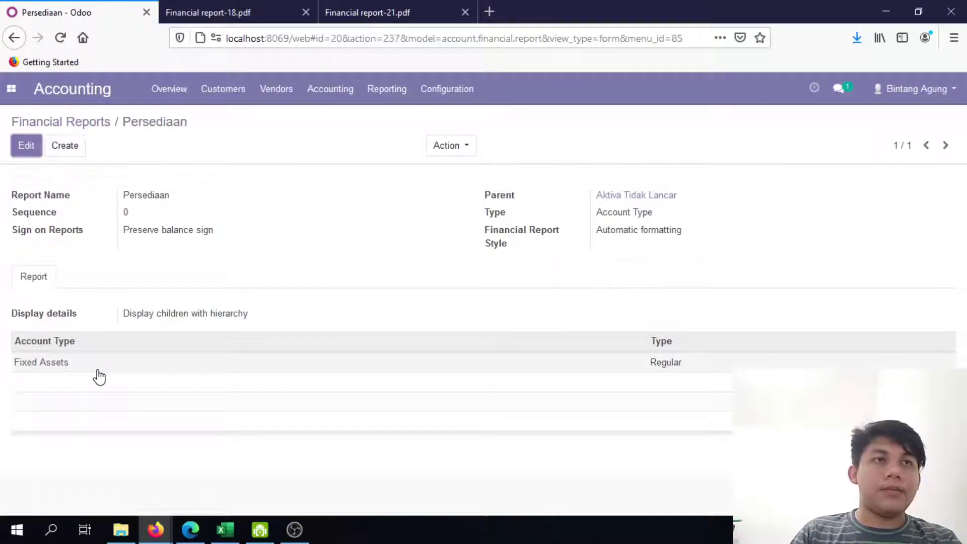
pyautogui.hotkey('alt', 'Tab')
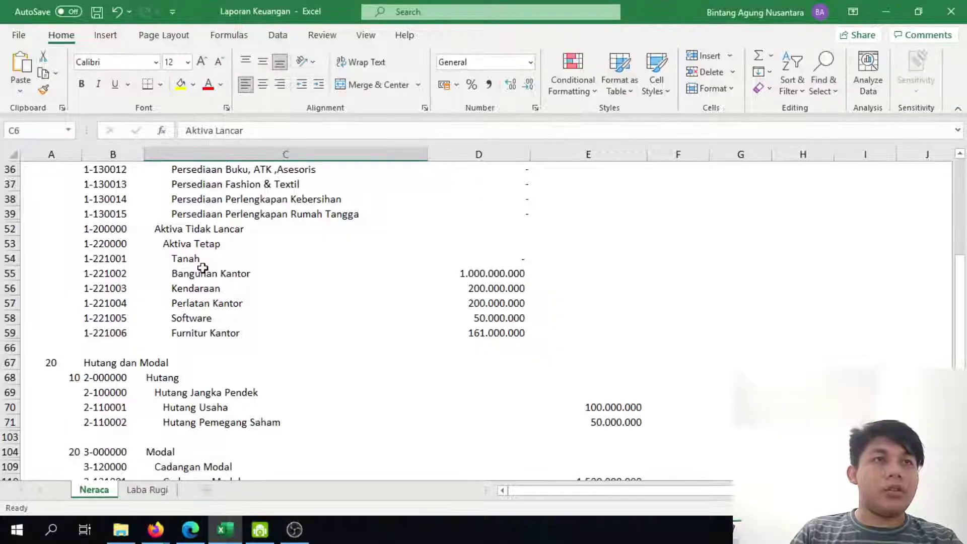
pyautogui.click(199, 244)
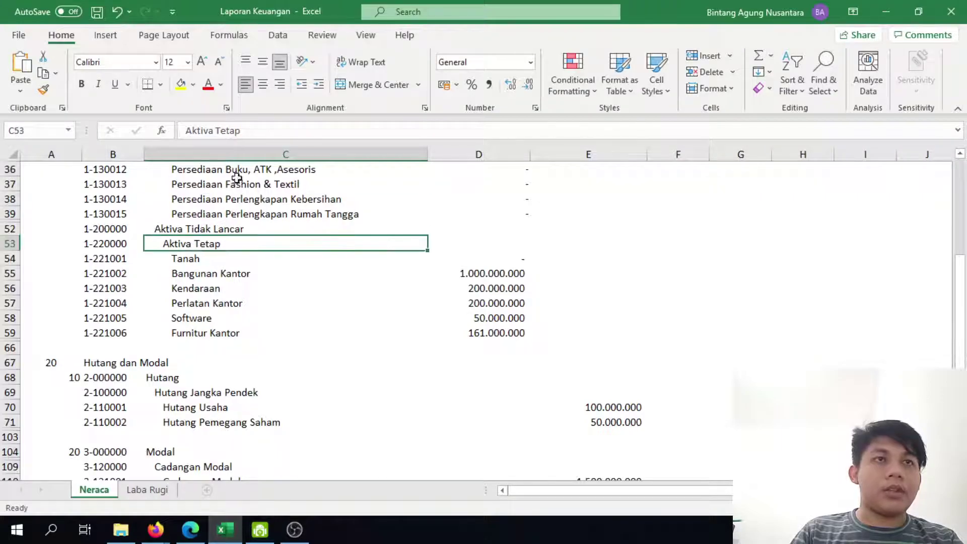
pyautogui.moveTo(250, 131); pyautogui.dragTo(186, 131)
pyautogui.rightClick(191, 132)
pyautogui.click(225, 162)
# Rename the Odoo Persediaan report under Aktiva Tidak Lancar as Aktiva Tetap and save it
pyautogui.hotkey('alt', 'Tab')
pyautogui.click(27, 146)
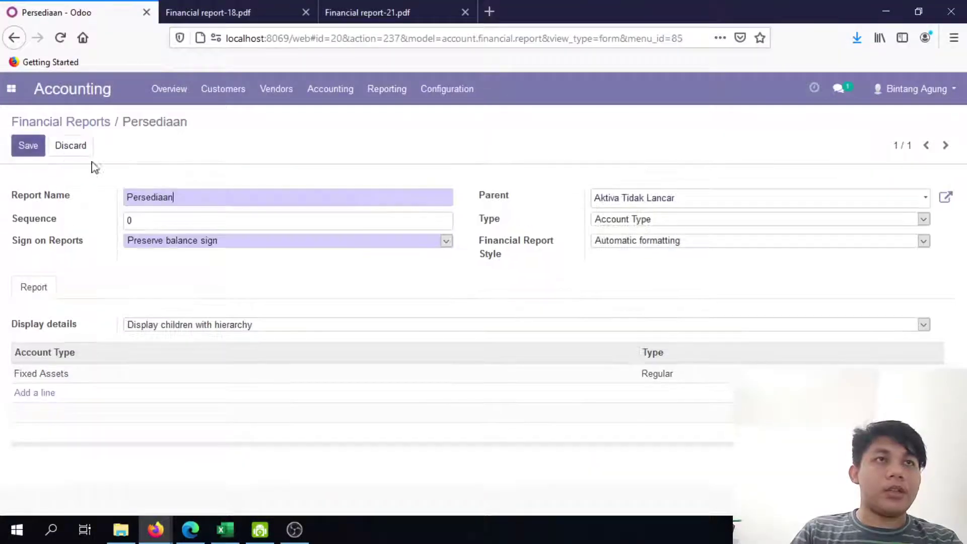
pyautogui.doubleClick(216, 196)
pyautogui.hotkey('ctrl', 'v')
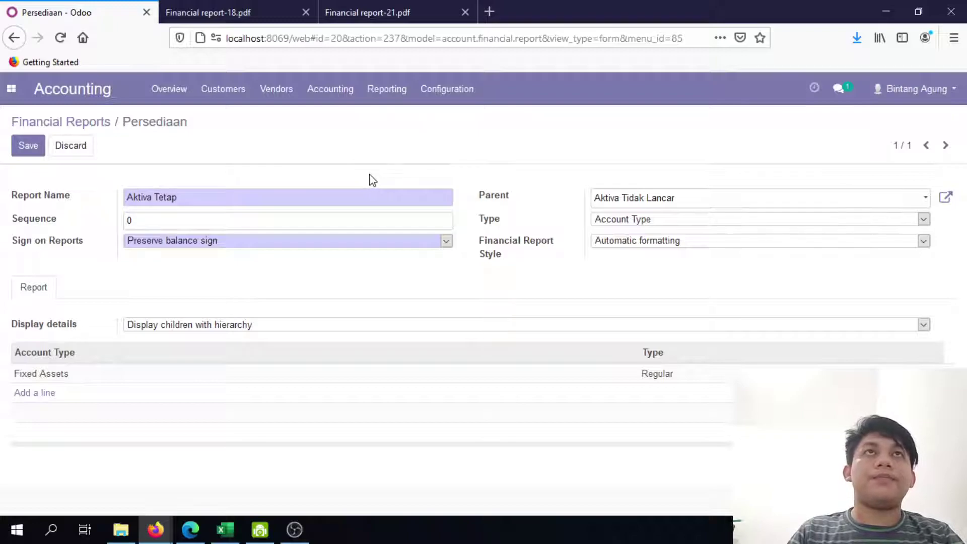
pyautogui.click(31, 149)
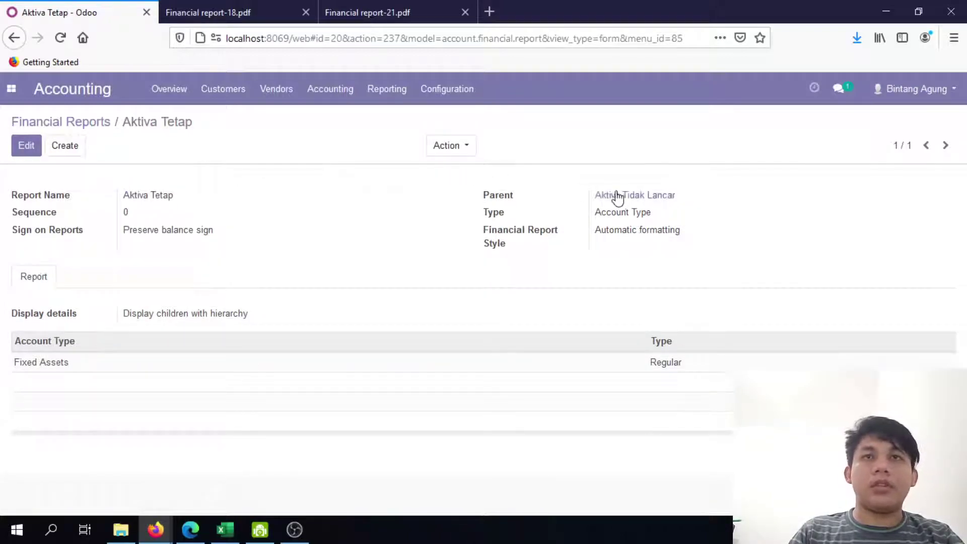
# Select the Tanah to Furnitur Kantor accounts in C54:C59 of the Excel Neraca sheet and compare them with the Odoo Aktiva Tetap report
pyautogui.hotkey('alt', 'Tab')
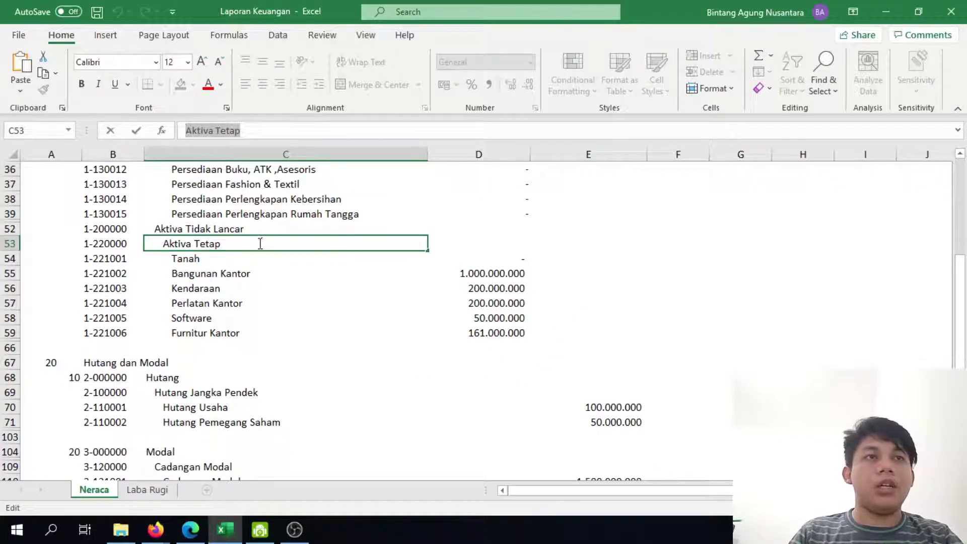
pyautogui.press('Return')
pyautogui.keyDown('shift'); pyautogui.click(257, 333); pyautogui.keyUp('shift')
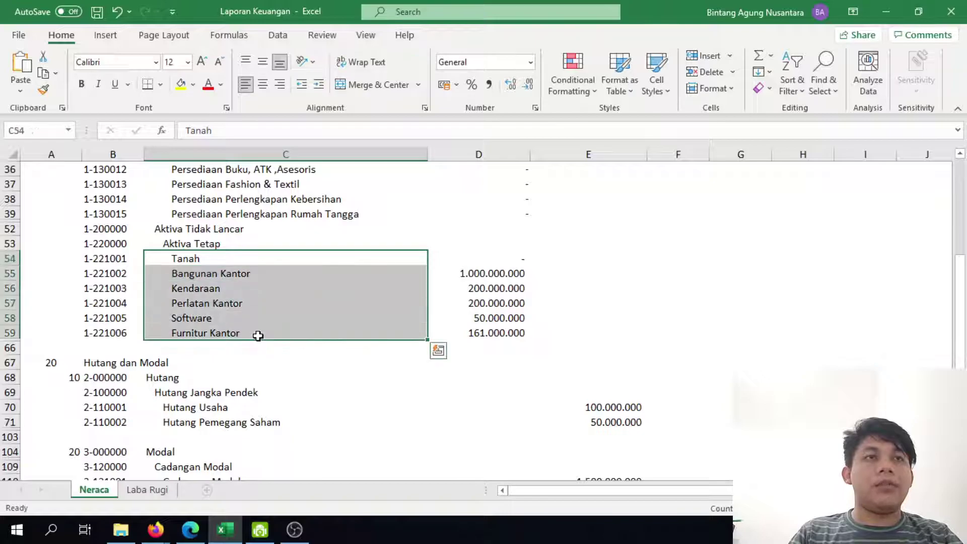
pyautogui.hotkey('alt', 'Tab')
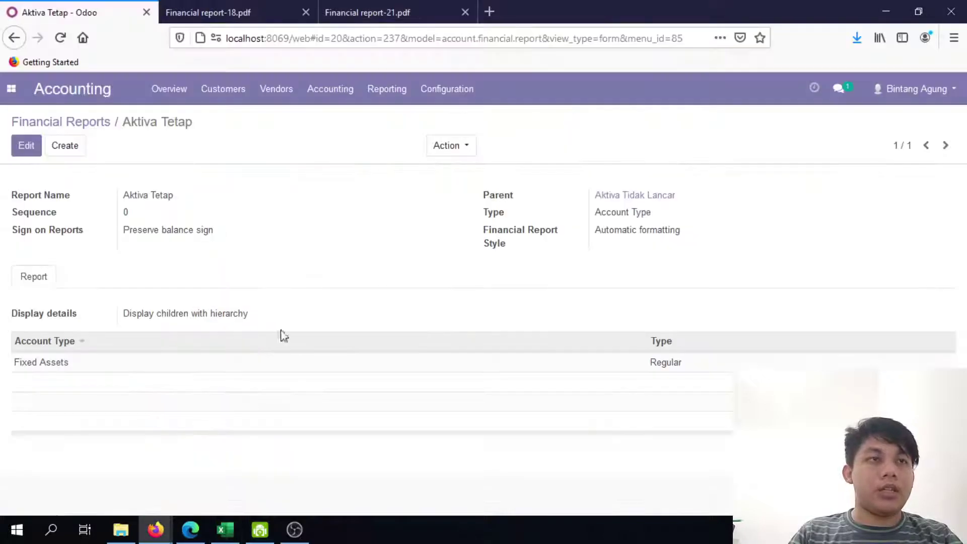
# Return Odoo to the Financial Reports list and review the Hutang dan Modal rows of the Excel Neraca sheet
pyautogui.click(87, 122)
pyautogui.click(28, 348)
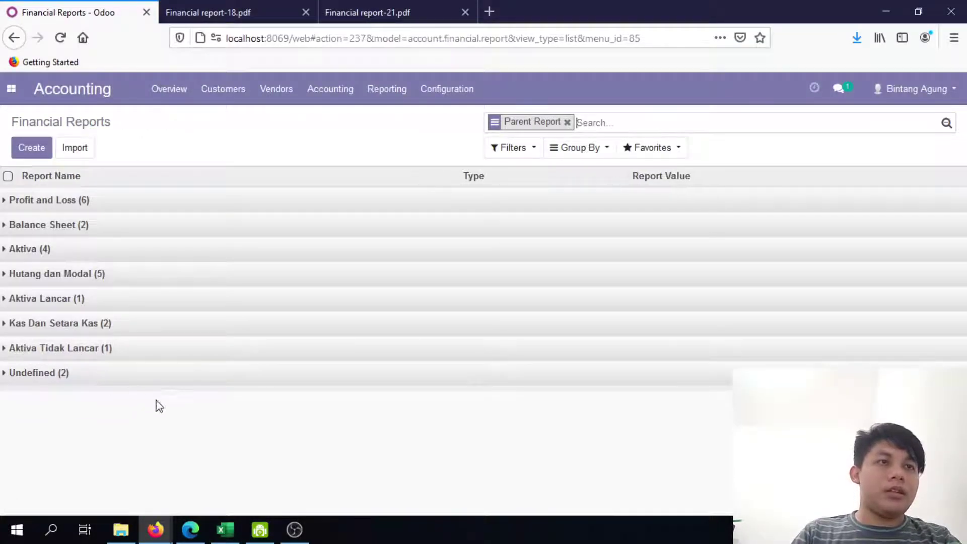
pyautogui.hotkey('alt', 'Tab')
pyautogui.scroll(-2, 356, 388)
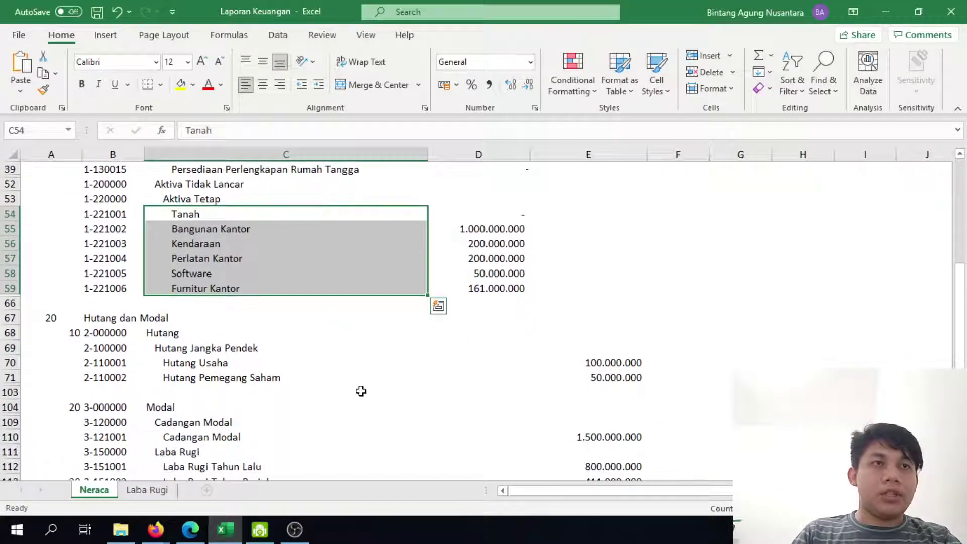
# Review the Hutang dan Modal rows of the Excel Neraca sheet and open Odoo's Laba Rugi Tahun Berjalan report under Hutang dan Modal
pyautogui.click(367, 393)
pyautogui.scroll(-2, 369, 403)
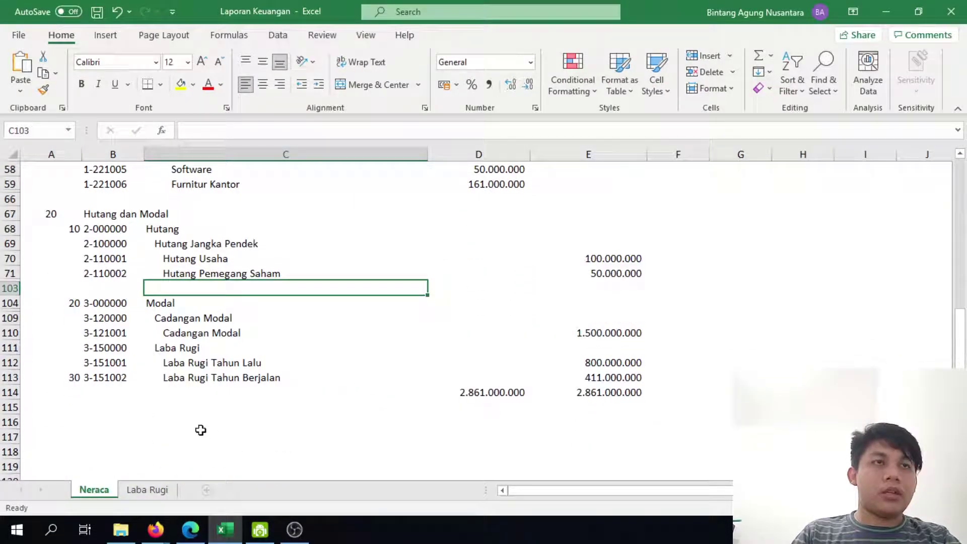
pyautogui.hotkey('alt', 'Tab')
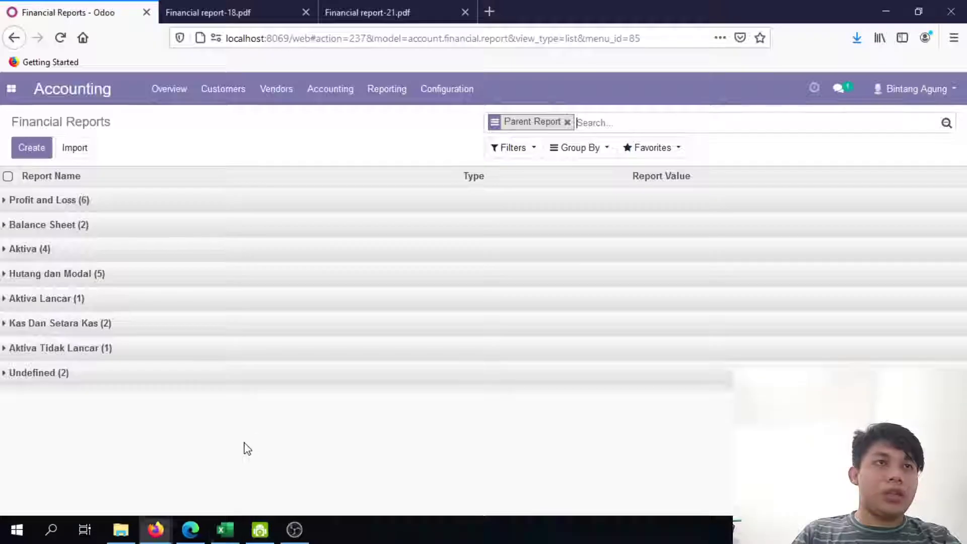
pyautogui.click(71, 228)
pyautogui.click(102, 228)
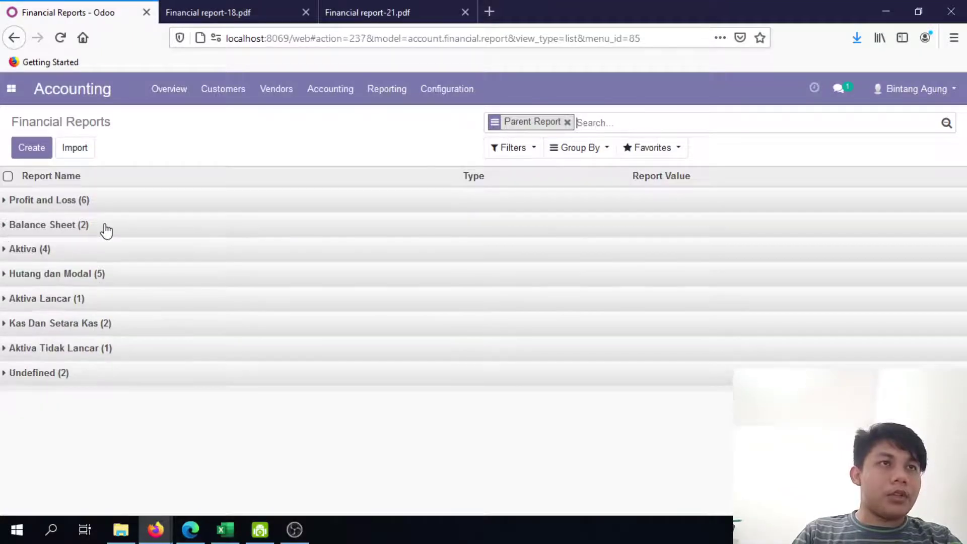
pyautogui.click(104, 274)
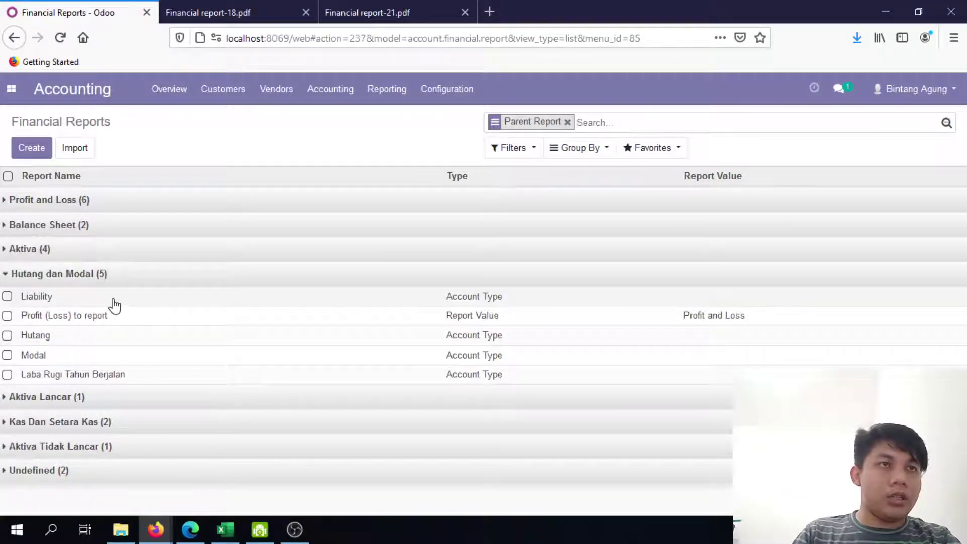
pyautogui.click(8, 297)
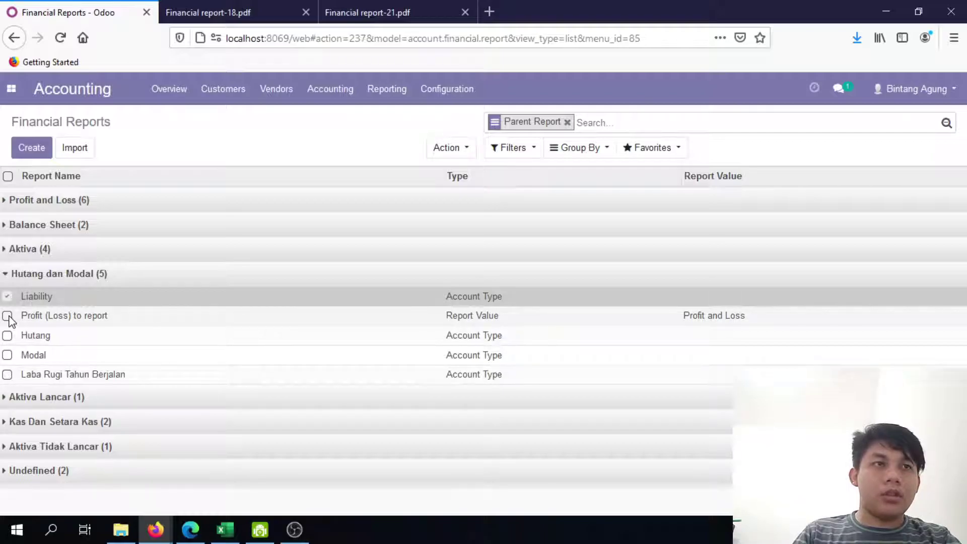
pyautogui.click(112, 377)
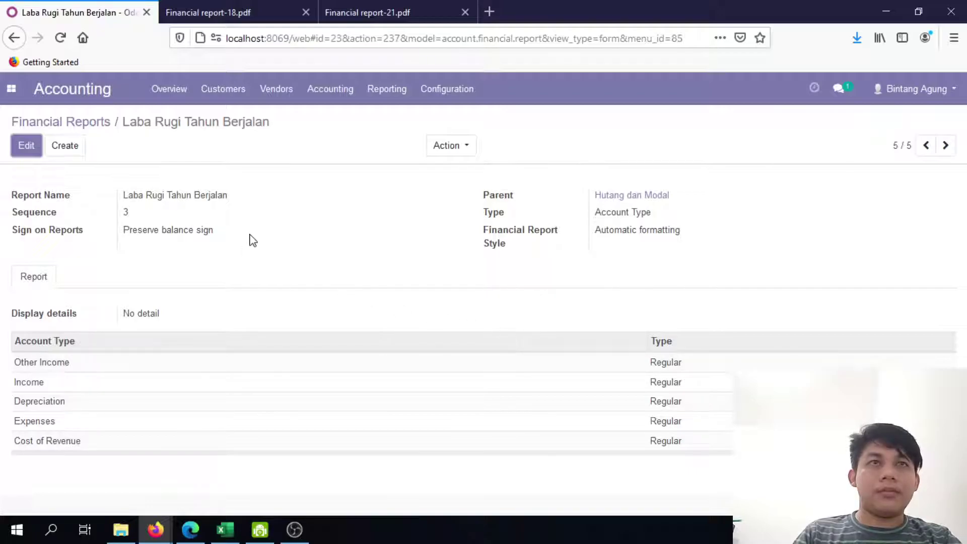
# Check the balance totals in D114 and E114 of the Excel Neraca sheet and return to the Odoo Laba Rugi Tahun Berjalan report
pyautogui.hotkey('alt', 'Tab')
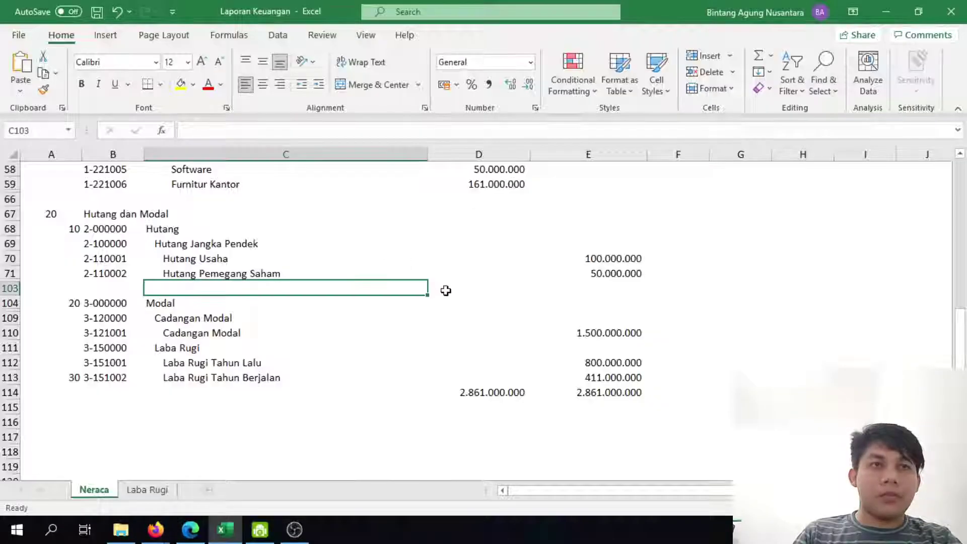
pyautogui.click(490, 394)
pyautogui.click(589, 394)
pyautogui.click(468, 407)
pyautogui.hotkey('alt', 'Tab')
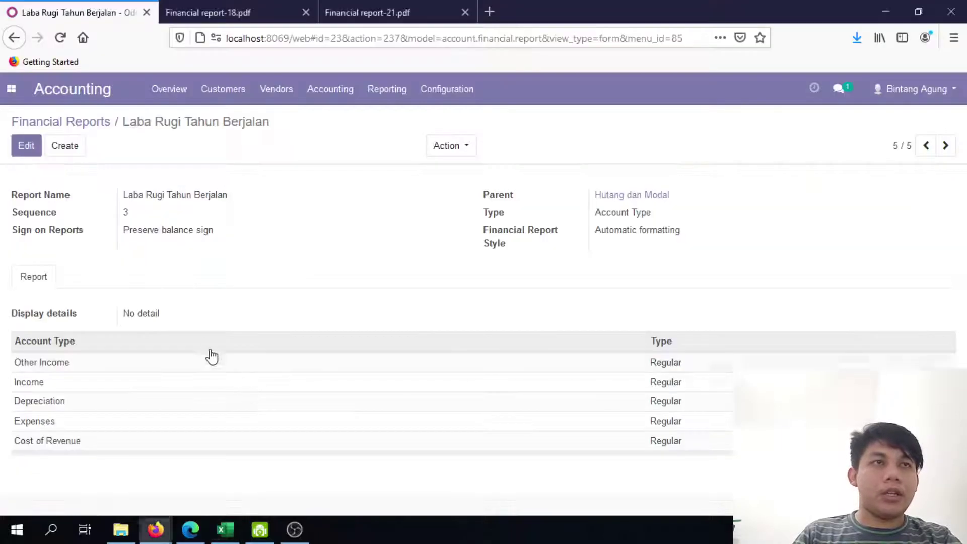
# Return to the Financial Reports list and examine the Liability and Profit (Loss) to report lines in Financial report-18.pdf
pyautogui.click(104, 123)
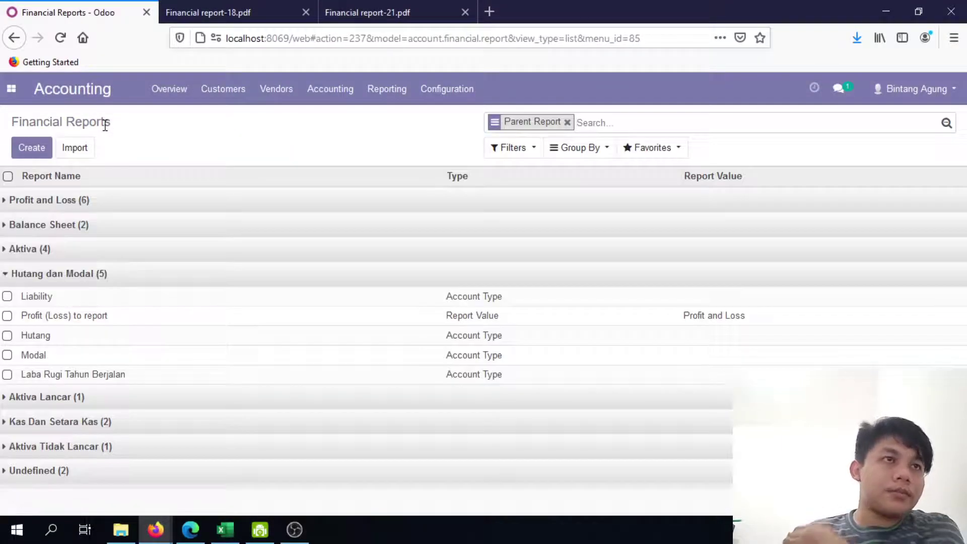
pyautogui.click(295, 11)
pyautogui.scroll(-5, 438, 262)
pyautogui.scroll(-2, 446, 274)
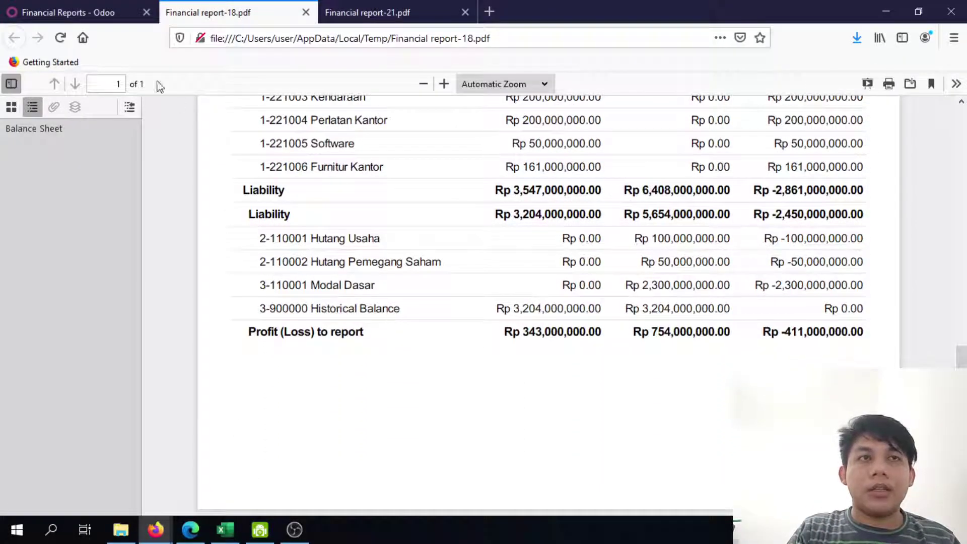
pyautogui.click(86, 11)
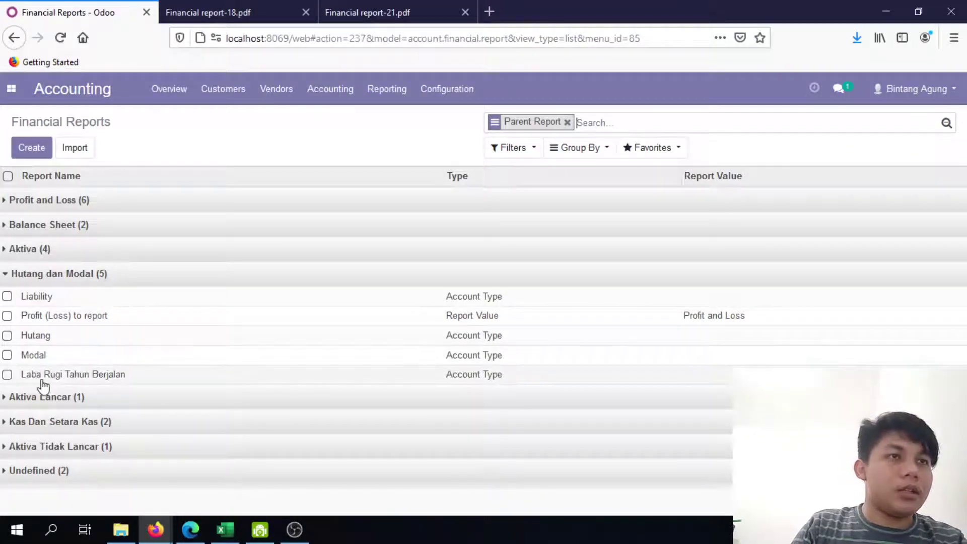
# Delete the Laba Rugi Tahun Berjalan report from the Hutang dan Modal group
pyautogui.click(8, 376)
pyautogui.click(458, 147)
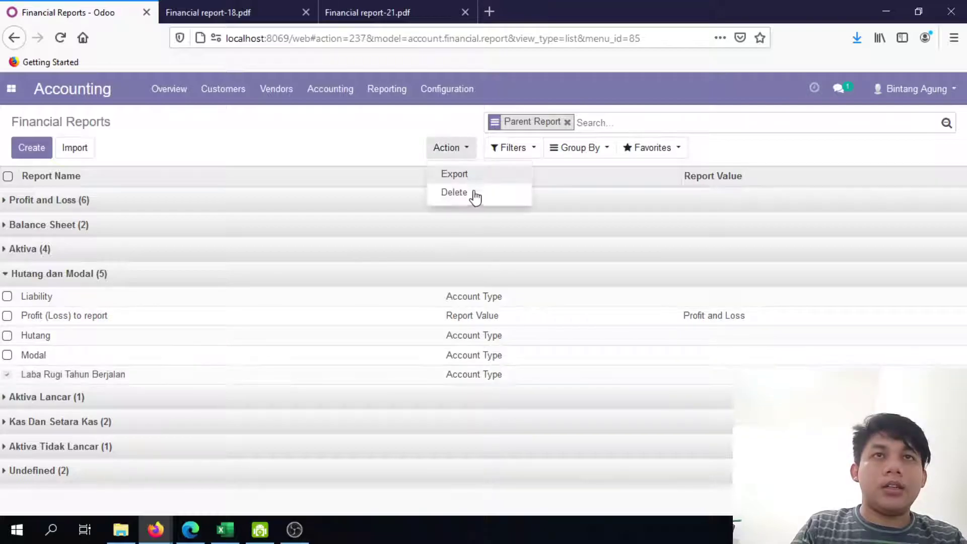
pyautogui.click(474, 194)
pyautogui.click(272, 188)
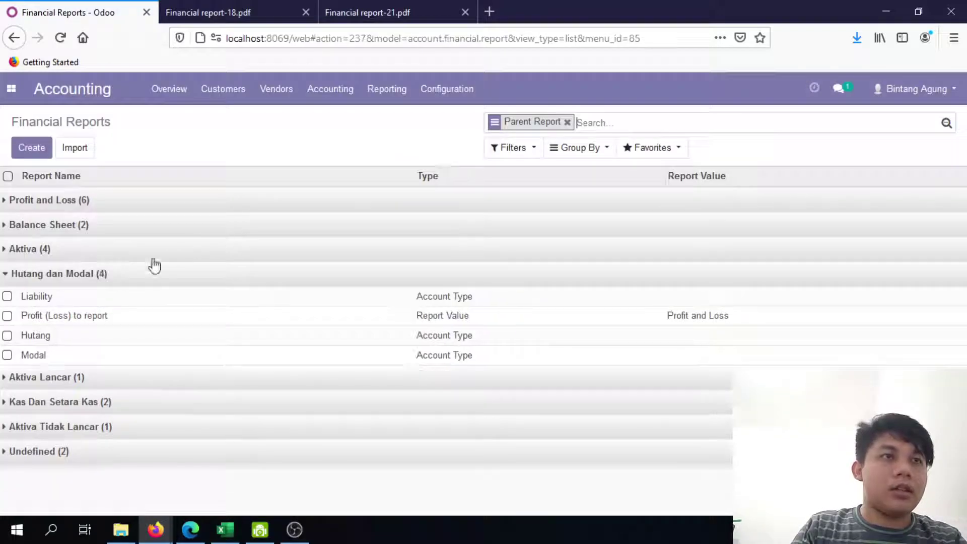
# Rename the Profit (Loss) to report entry under Hutang dan Modal as Laba (Rugi) Tahun Berjalan, save it and return to the Financial Reports list
pyautogui.click(87, 322)
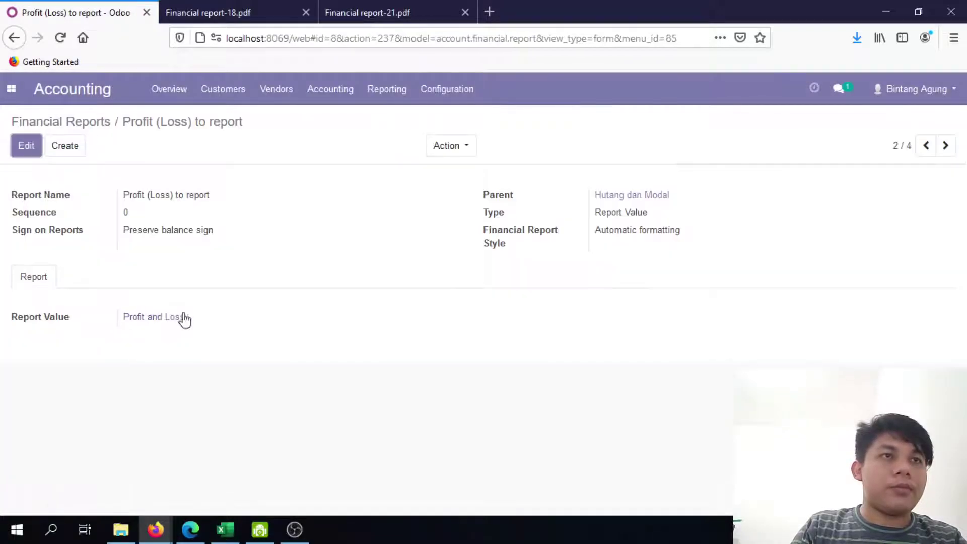
pyautogui.click(31, 144)
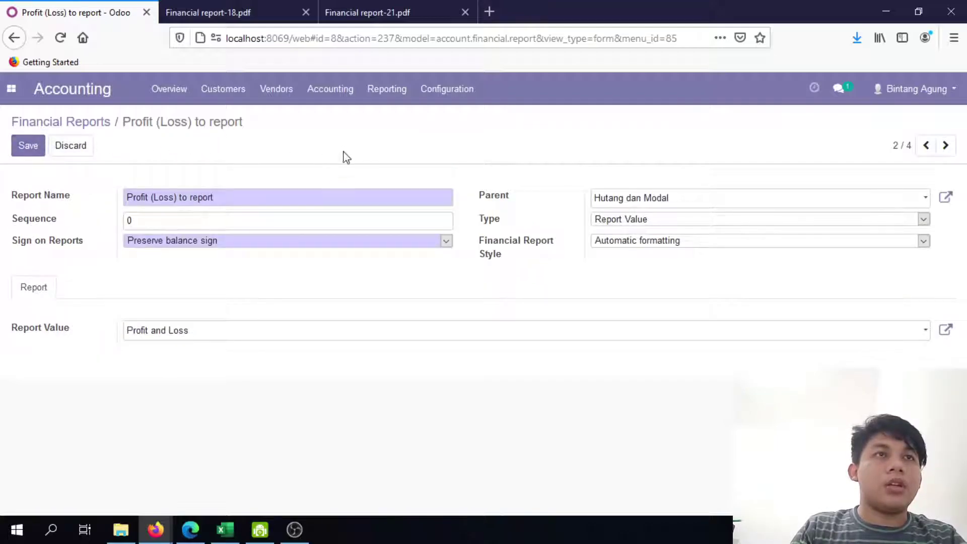
pyautogui.hotkey('alt', 'Tab')
pyautogui.hotkey('alt', 'Tab')
pyautogui.tripleClick(240, 191)
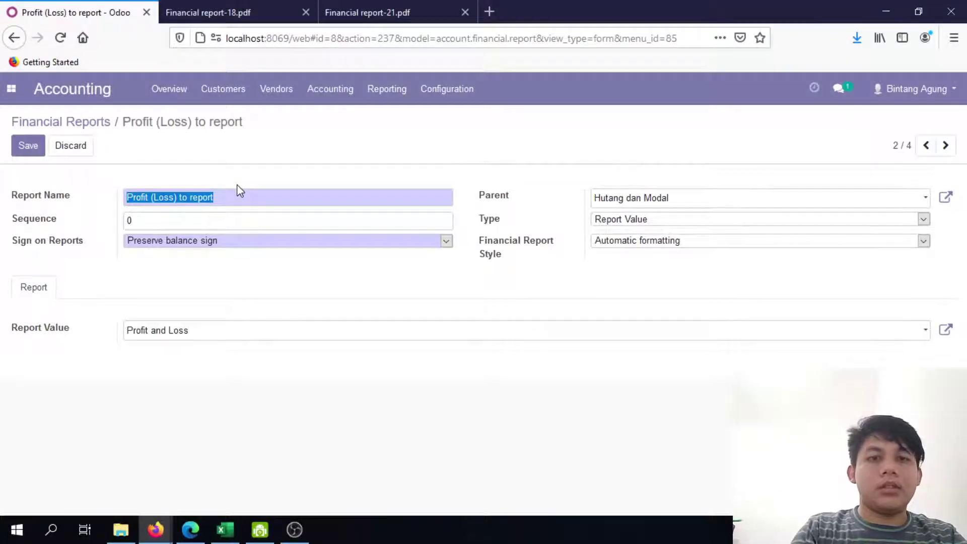
pyautogui.press('Home')
pyautogui.hotkey('shift', 'End')
pyautogui.write('L')
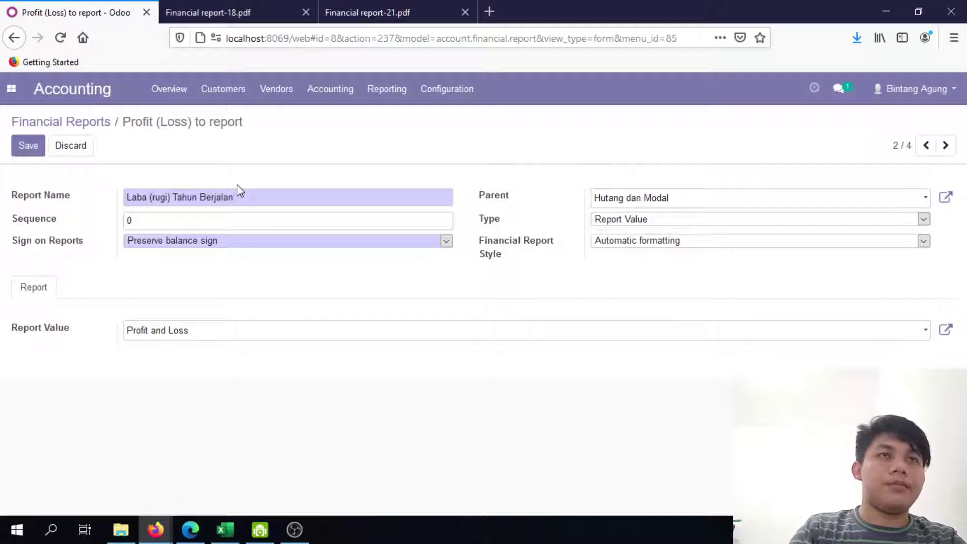
pyautogui.press('BackSpace')
pyautogui.write('R')
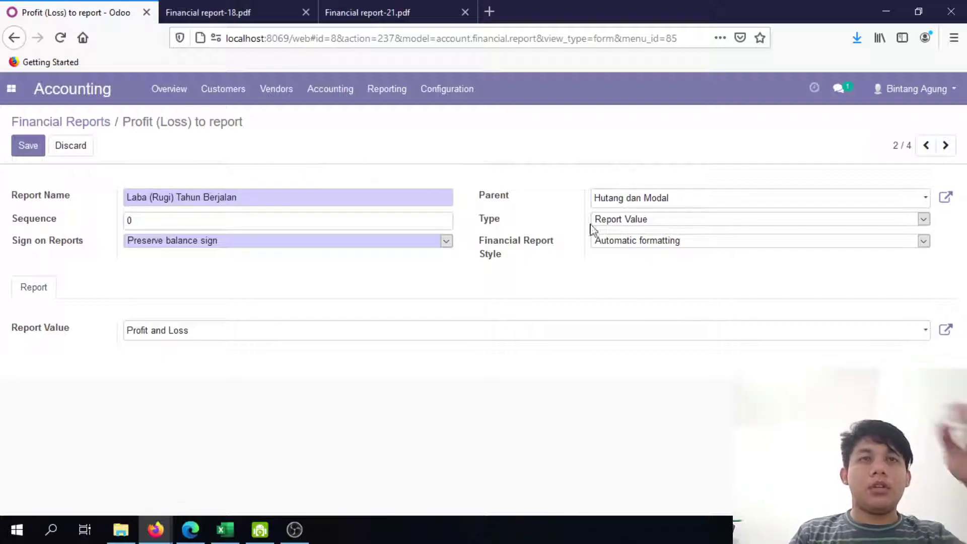
pyautogui.click(30, 152)
pyautogui.click(75, 124)
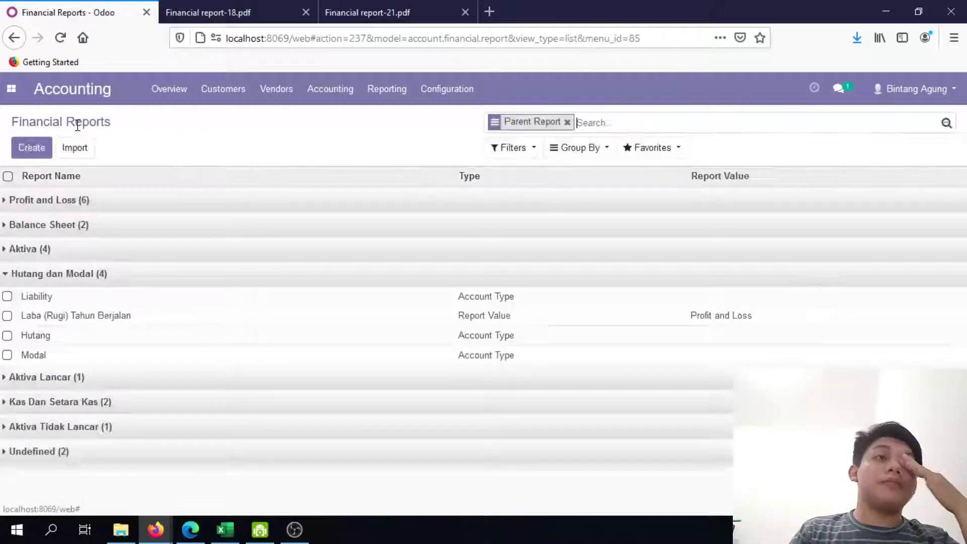
# Print the Balance Sheet report for all posted entries with no start or end date
pyautogui.click(77, 274)
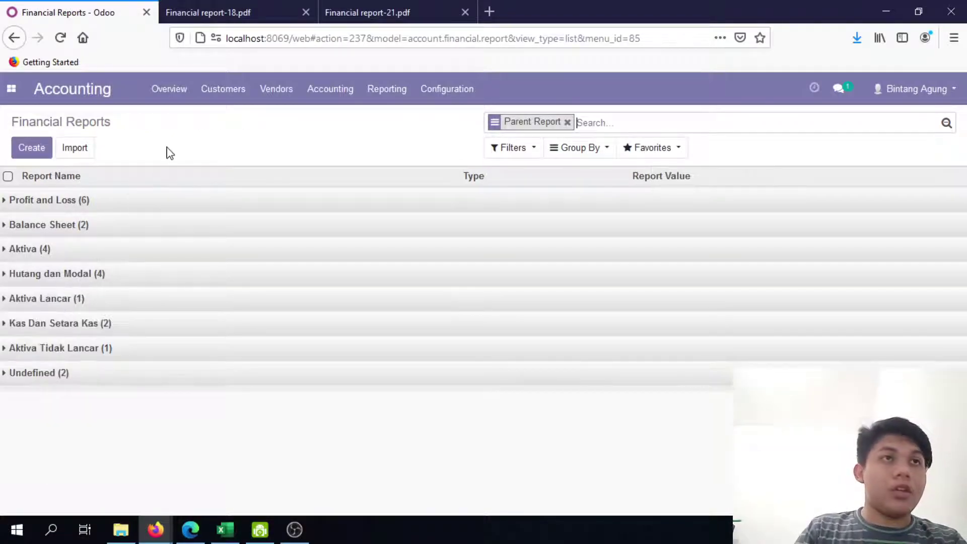
pyautogui.click(330, 89)
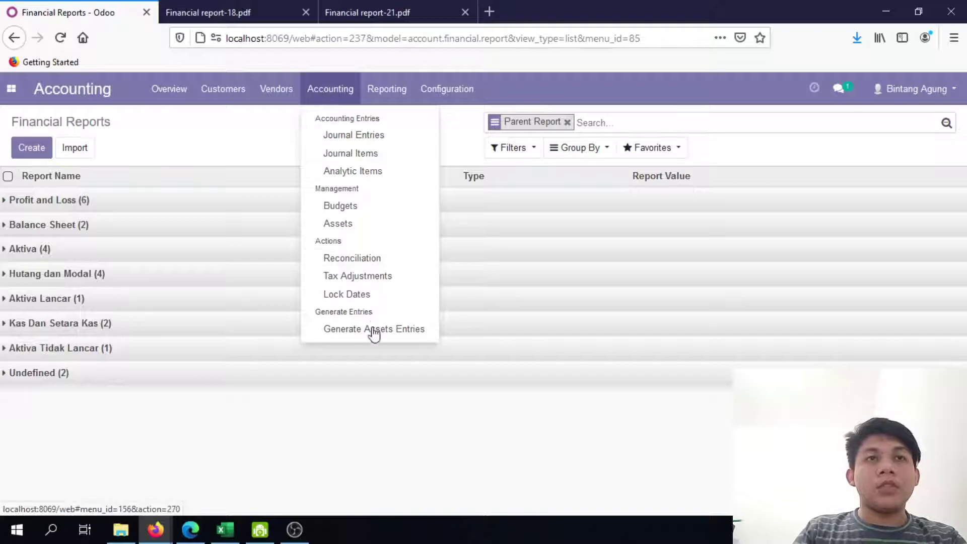
pyautogui.click(397, 90)
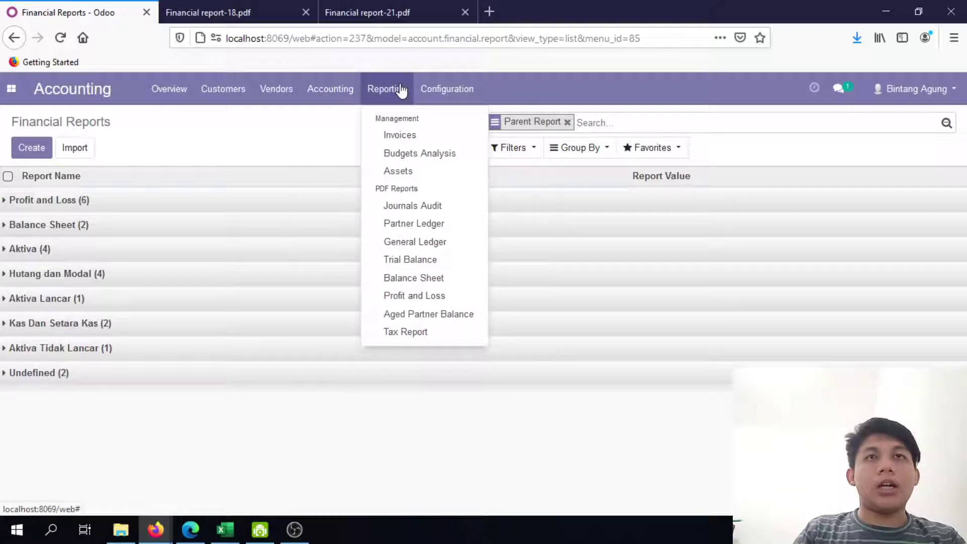
pyautogui.click(446, 279)
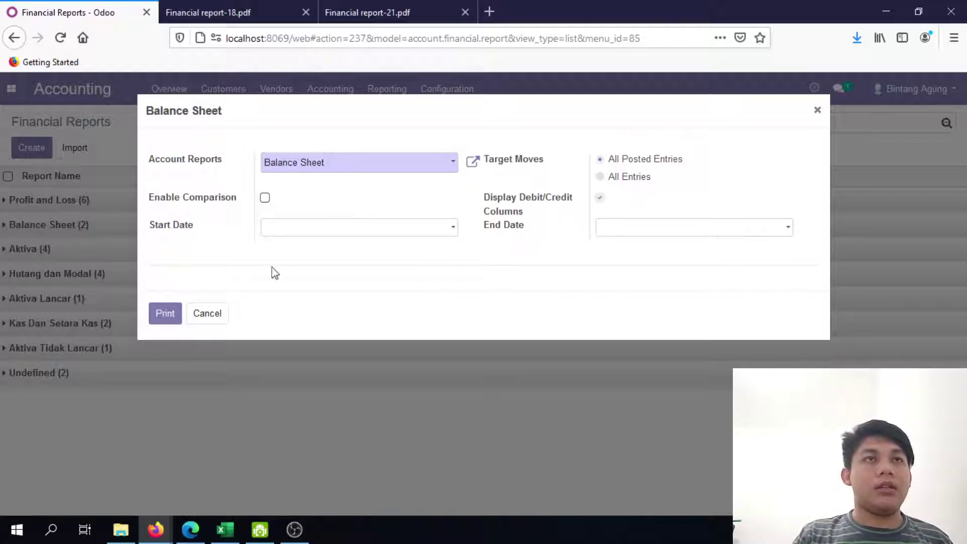
pyautogui.click(174, 318)
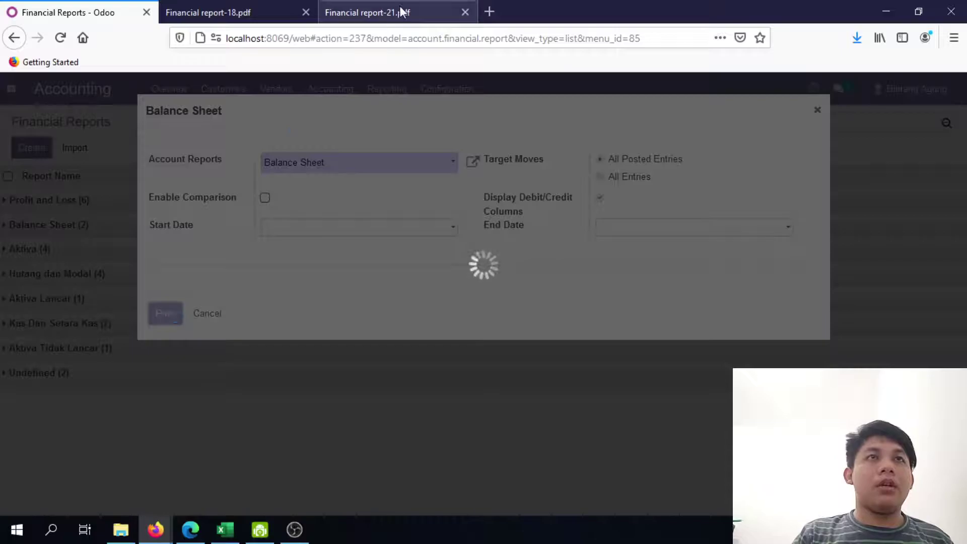
# Place Financial report-21.pdf ahead of Financial report-18.pdf, view report 18 briefly, and return to the Odoo page
pyautogui.moveTo(402, 11); pyautogui.dragTo(242, 10)
pyautogui.click(394, 9)
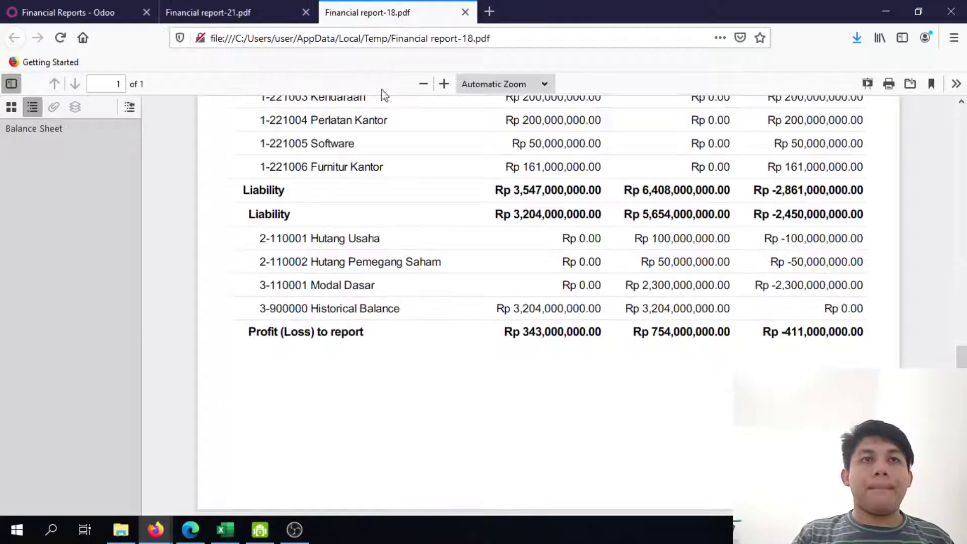
pyautogui.click(98, 8)
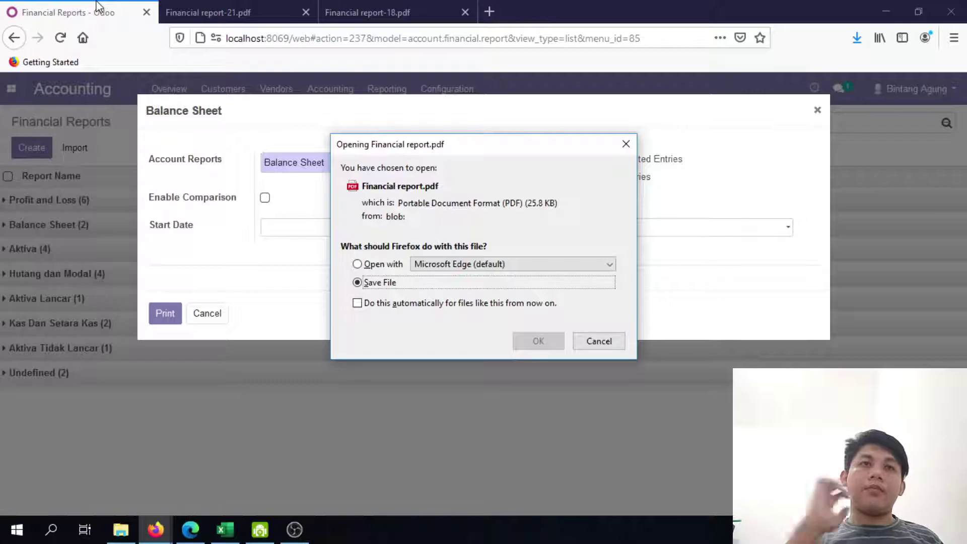
# Open the generated Financial report.pdf with Firefox as the helper application and view its Aktiva section
pyautogui.click(392, 266)
pyautogui.click(477, 264)
pyautogui.click(491, 297)
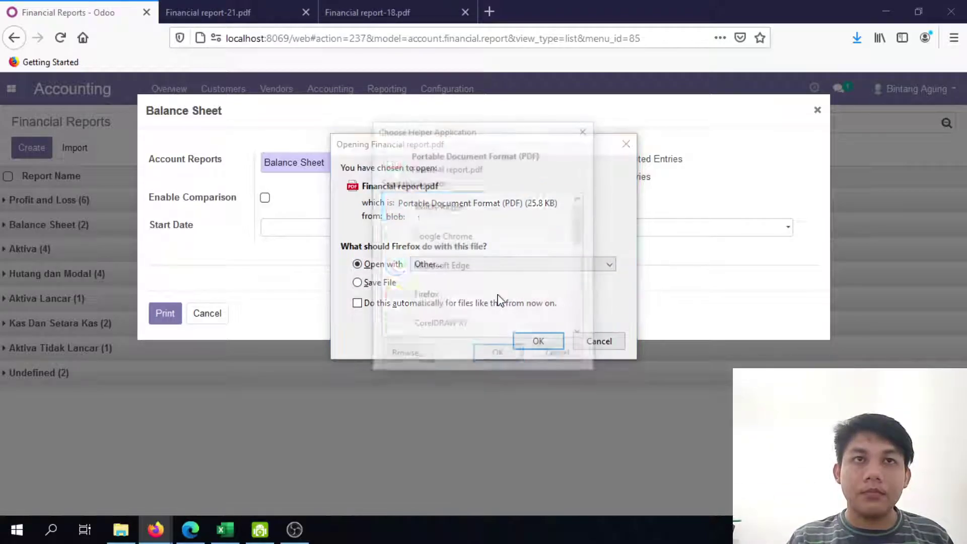
pyautogui.click(444, 302)
pyautogui.click(498, 356)
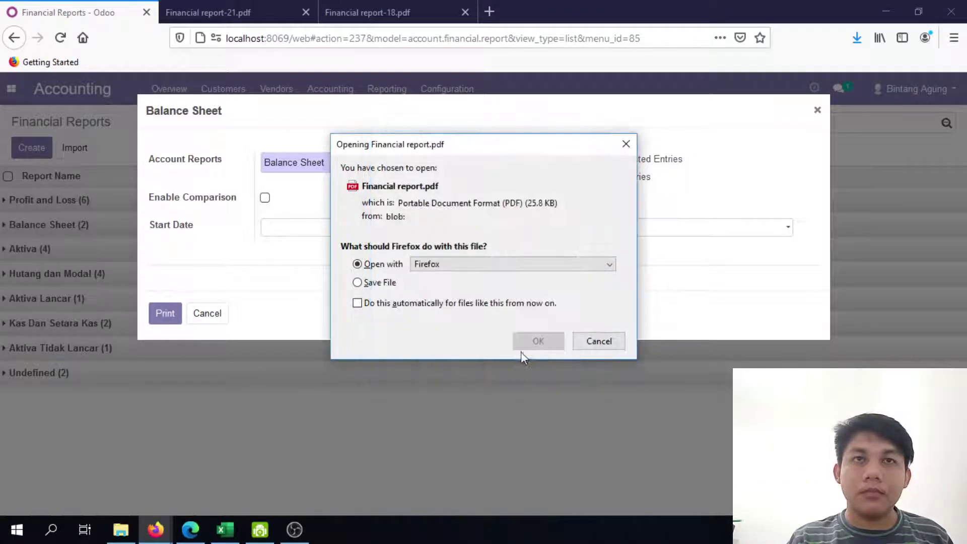
pyautogui.click(554, 341)
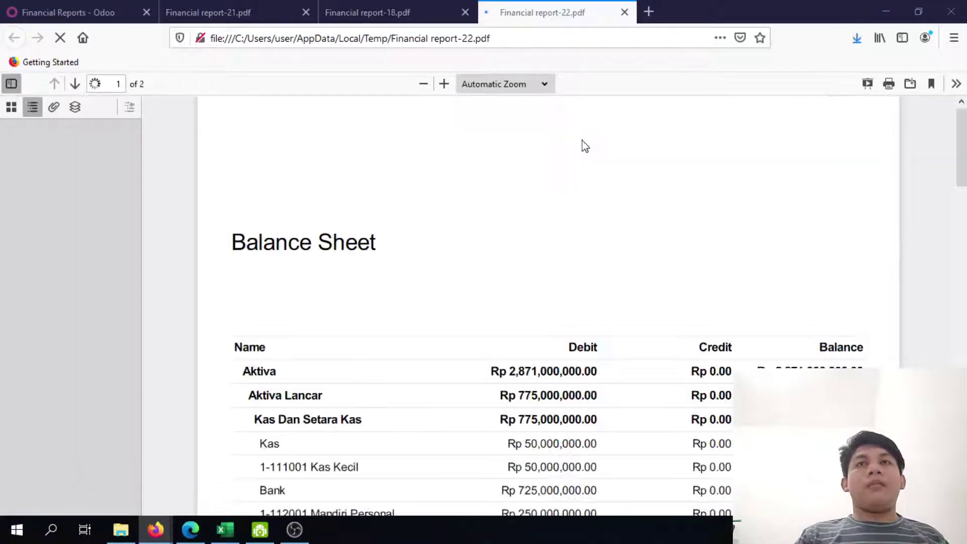
pyautogui.scroll(-4, 685, 275)
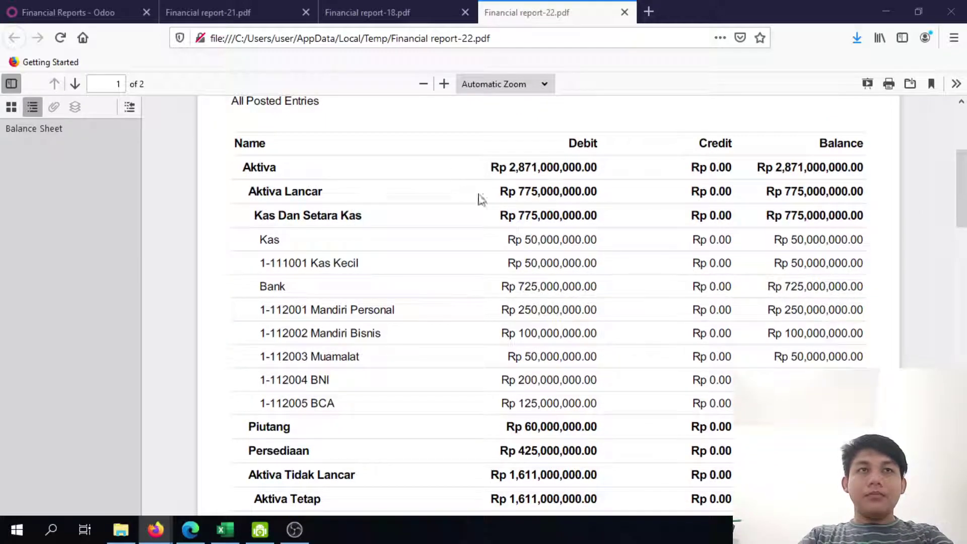
# Switch to the Laporan Keuangan workbook in Excel and examine the Neraca sheet, including the accounts under Kas
pyautogui.hotkey('alt', 'Tab')
pyautogui.scroll(18, 335, 361)
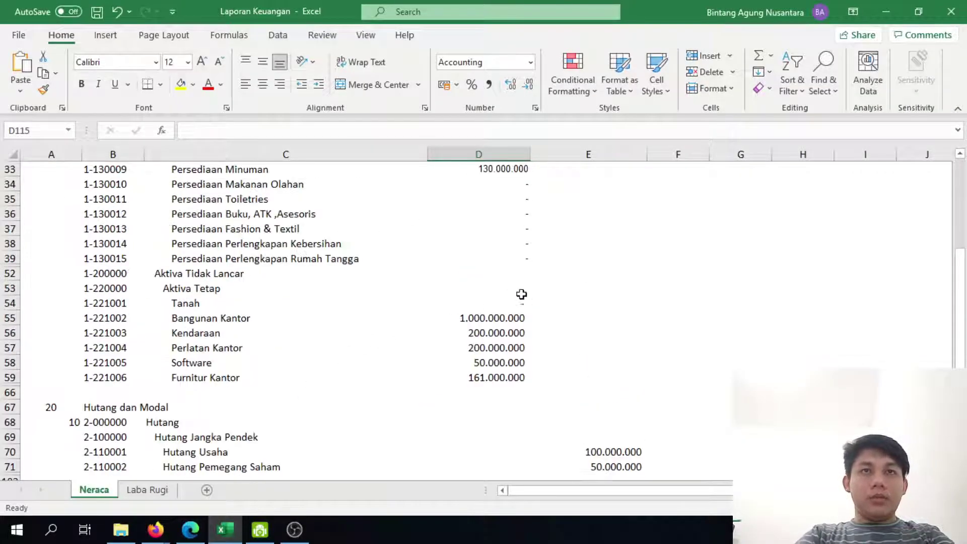
pyautogui.scroll(-3, 596, 282)
pyautogui.scroll(3, 599, 281)
pyautogui.scroll(-4, 666, 354)
pyautogui.scroll(-10, 669, 349)
pyautogui.scroll(12, 613, 325)
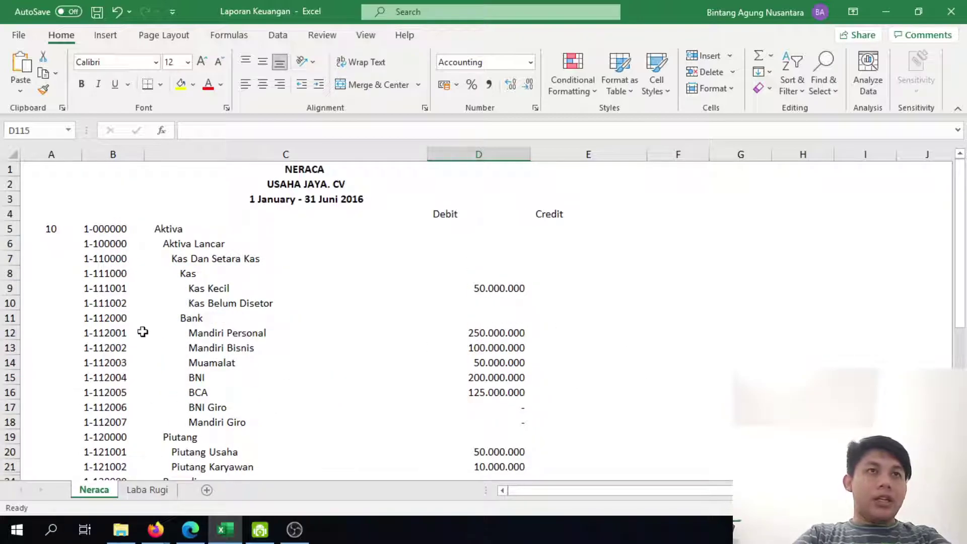
pyautogui.click(207, 287)
pyautogui.click(238, 300)
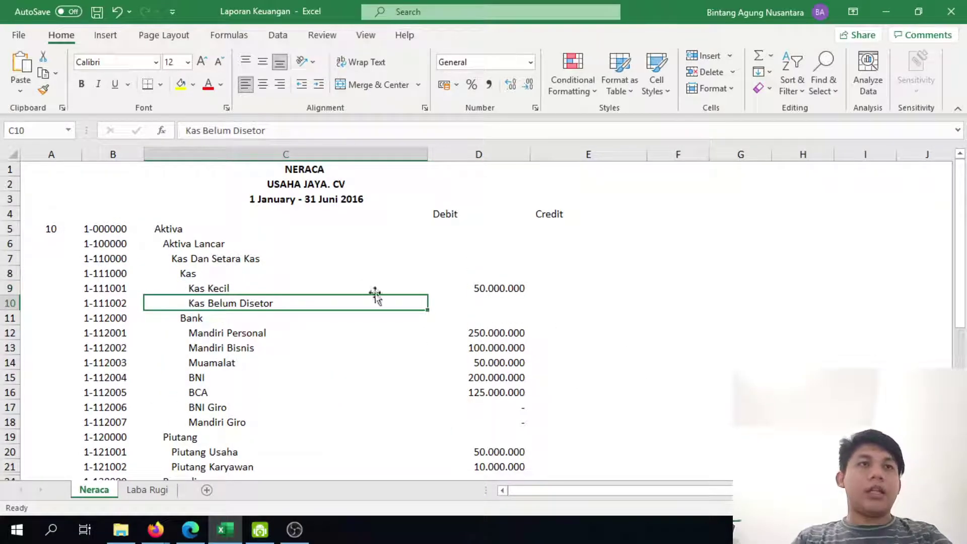
# Compare the Aktiva, Aktiva Lancar, Kas and Bank hierarchy in Financial report-22.pdf in Firefox with the Neraca sheet in Excel
pyautogui.hotkey('alt', 'Tab')
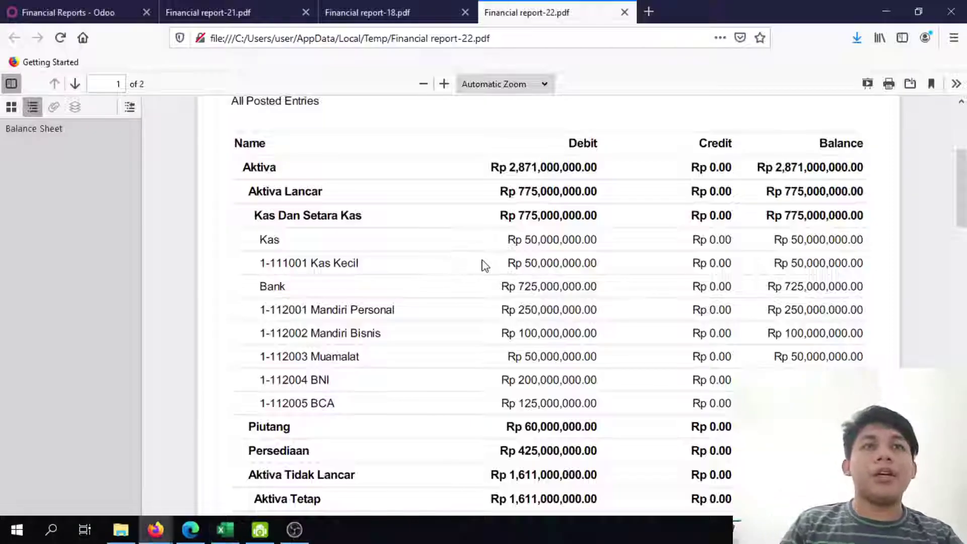
pyautogui.scroll(3, 595, 259)
pyautogui.scroll(-2, 299, 195)
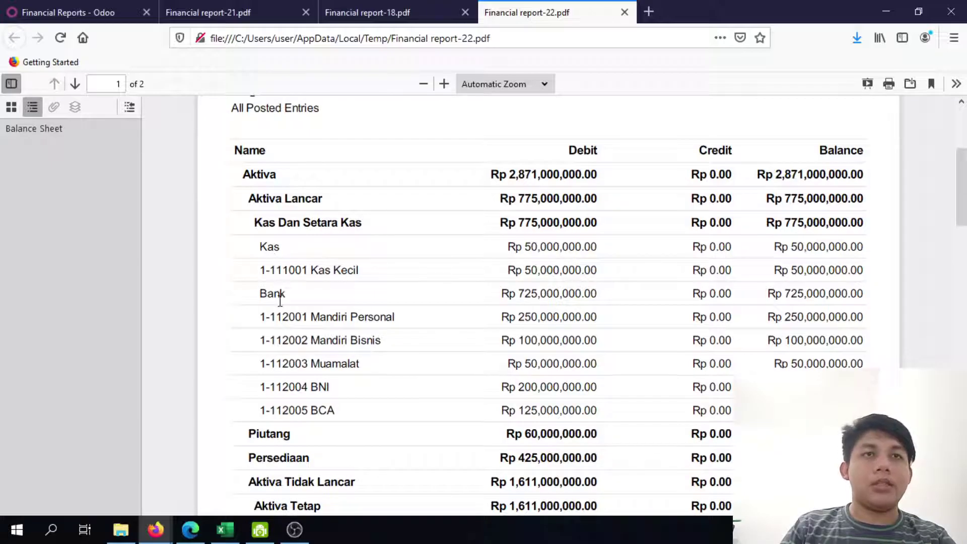
pyautogui.hotkey('alt', 'Tab')
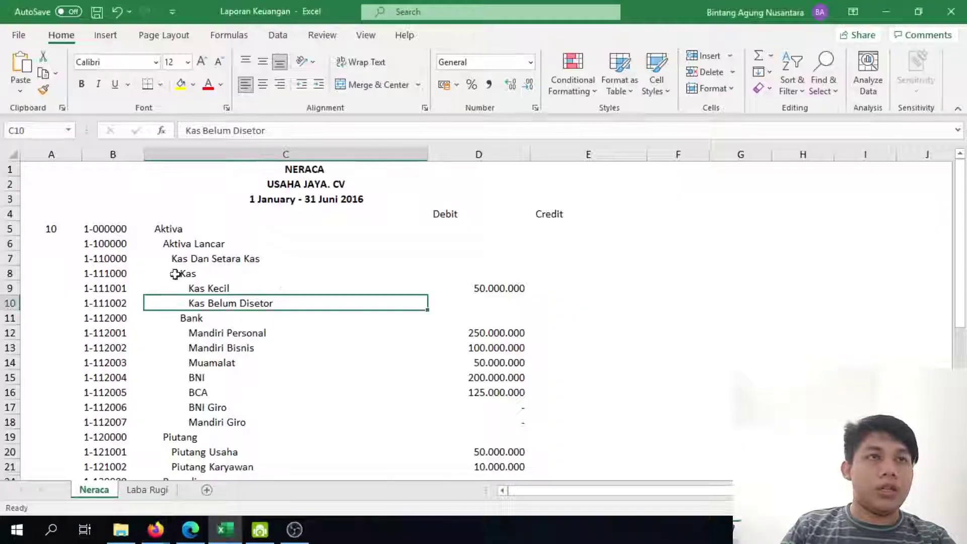
pyautogui.click(206, 243)
pyautogui.click(220, 273)
pyautogui.click(214, 317)
pyautogui.click(228, 259)
pyautogui.click(228, 243)
pyautogui.click(226, 229)
pyautogui.hotkey('alt', 'Tab')
pyautogui.scroll(-3, 402, 346)
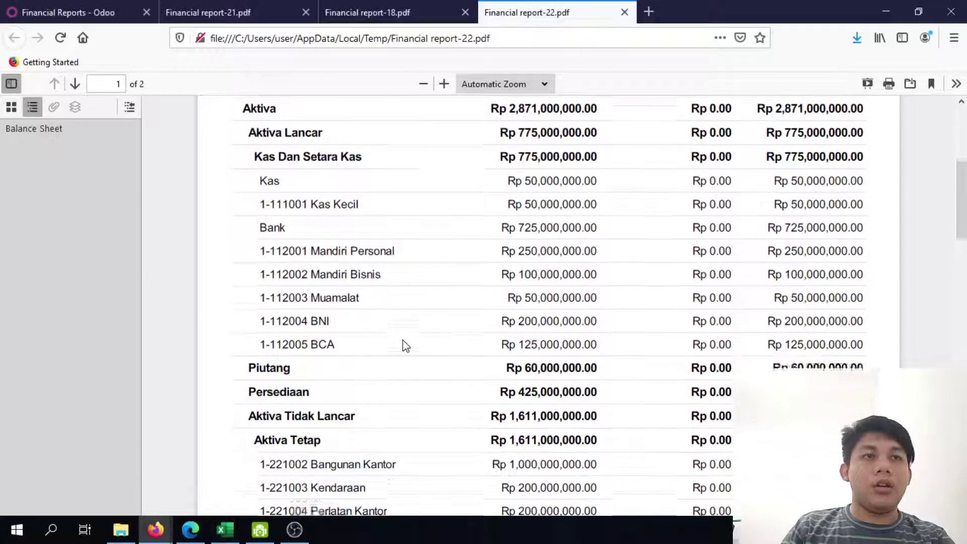
# Compare the Piutang group and its sub-accounts on Excel's Neraca sheet with the Piutang line of the balance sheet PDF in Firefox
pyautogui.hotkey('alt', 'Tab')
pyautogui.scroll(-3, 291, 296)
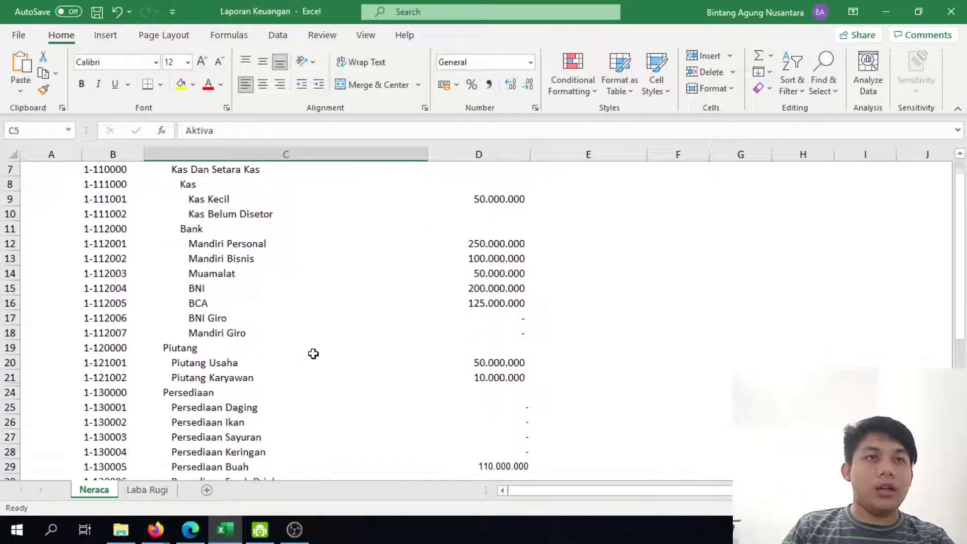
pyautogui.click(227, 318)
pyautogui.click(230, 348)
pyautogui.hotkey('alt', 'Tab')
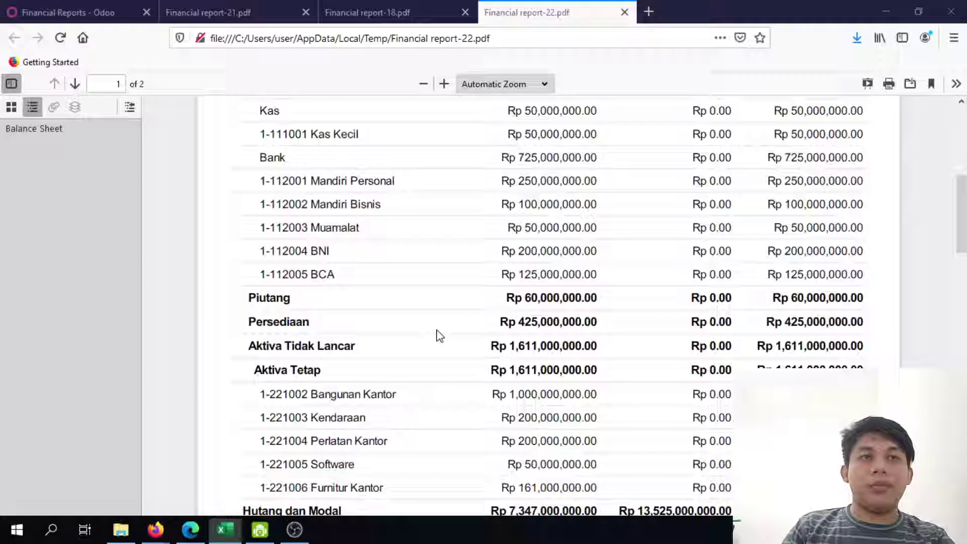
pyautogui.hotkey('alt', 'Tab')
pyautogui.click(255, 318)
pyautogui.click(259, 334)
pyautogui.click(267, 302)
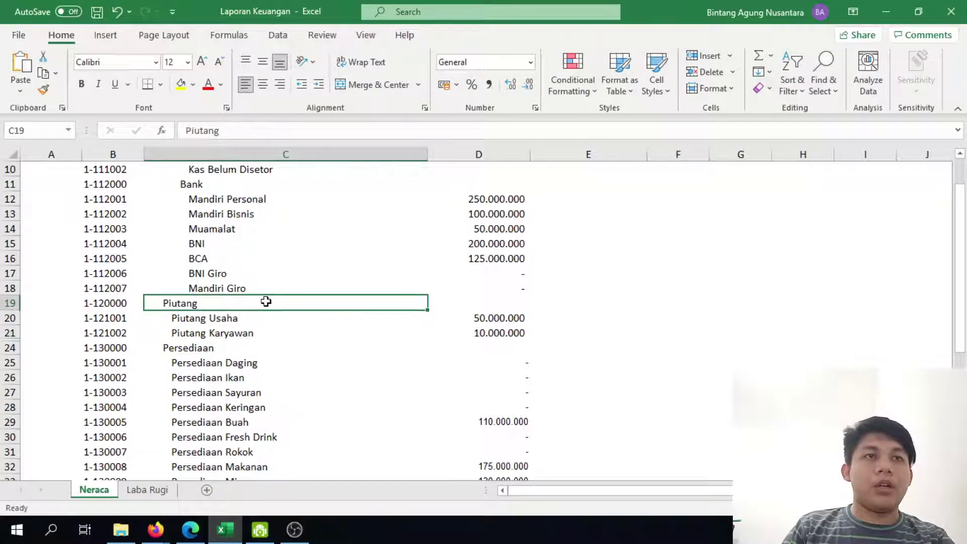
pyautogui.hotkey('alt', 'Tab')
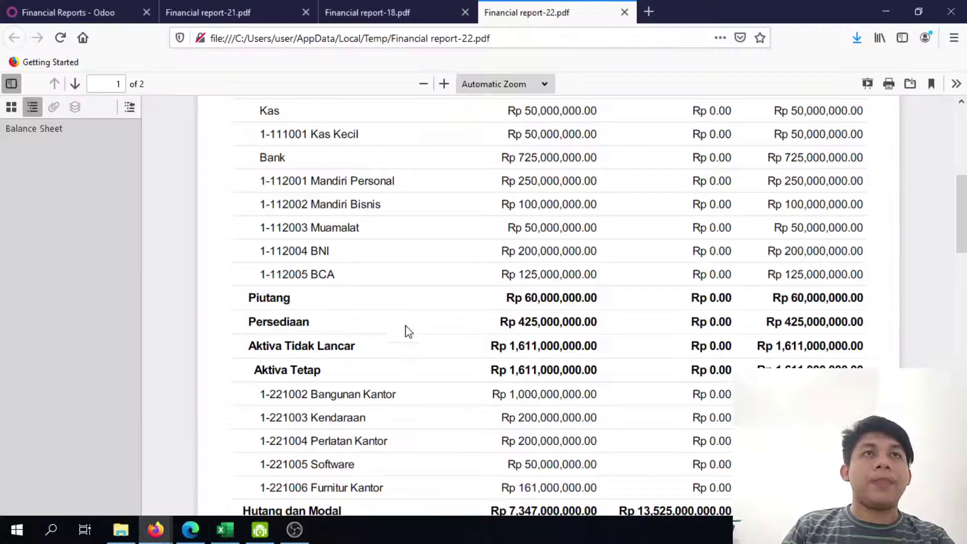
# Set the Piutang report's display details under Aktiva in Odoo to "Display children with hierarchy" and save it
pyautogui.click(80, 12)
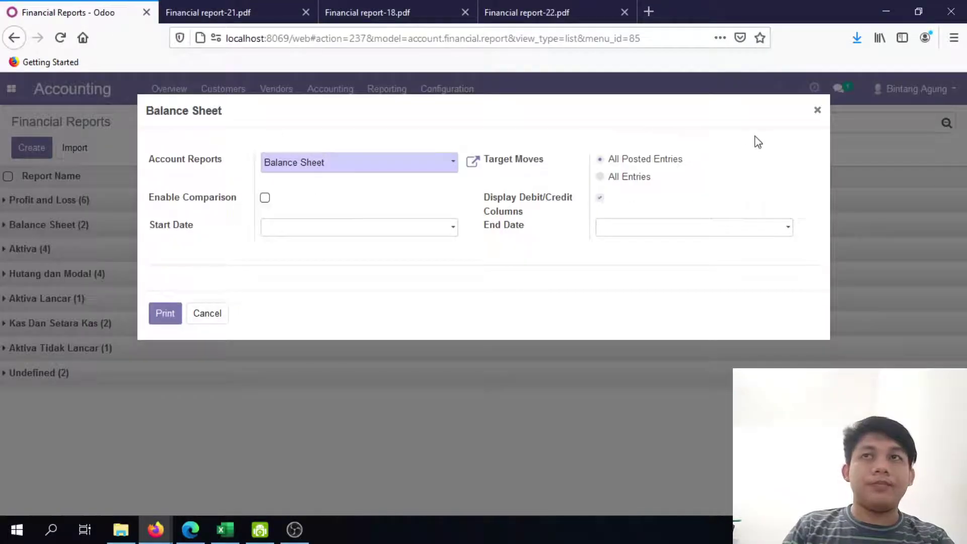
pyautogui.click(817, 110)
pyautogui.click(78, 257)
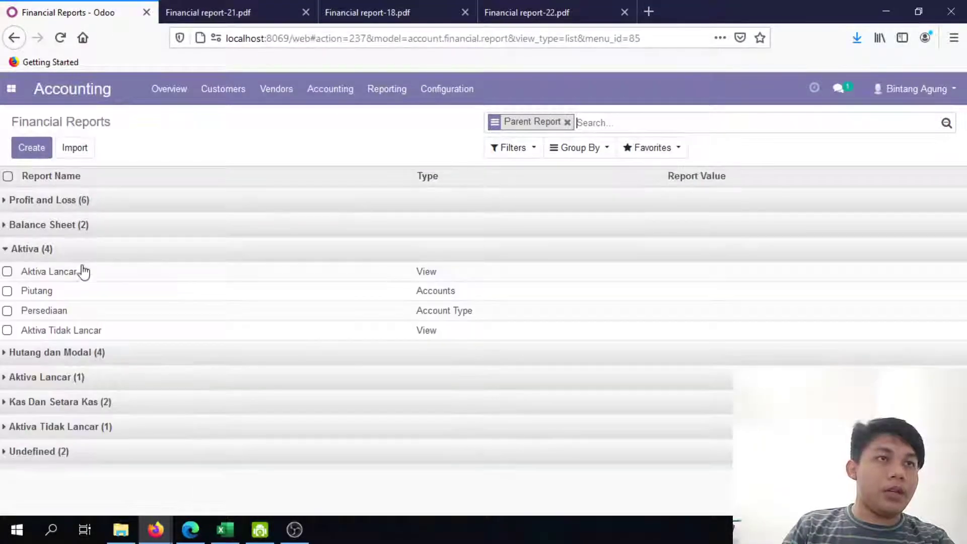
pyautogui.click(91, 292)
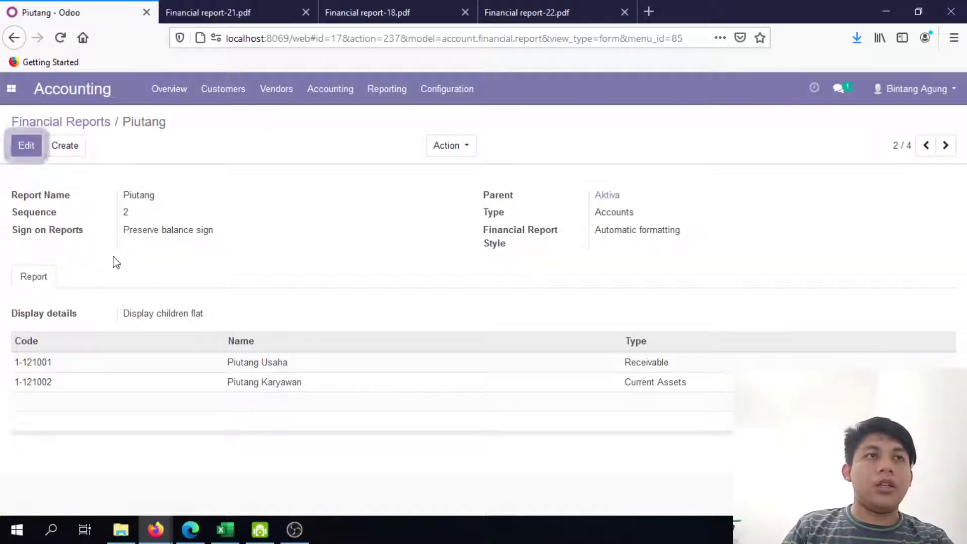
pyautogui.click(26, 145)
pyautogui.click(248, 327)
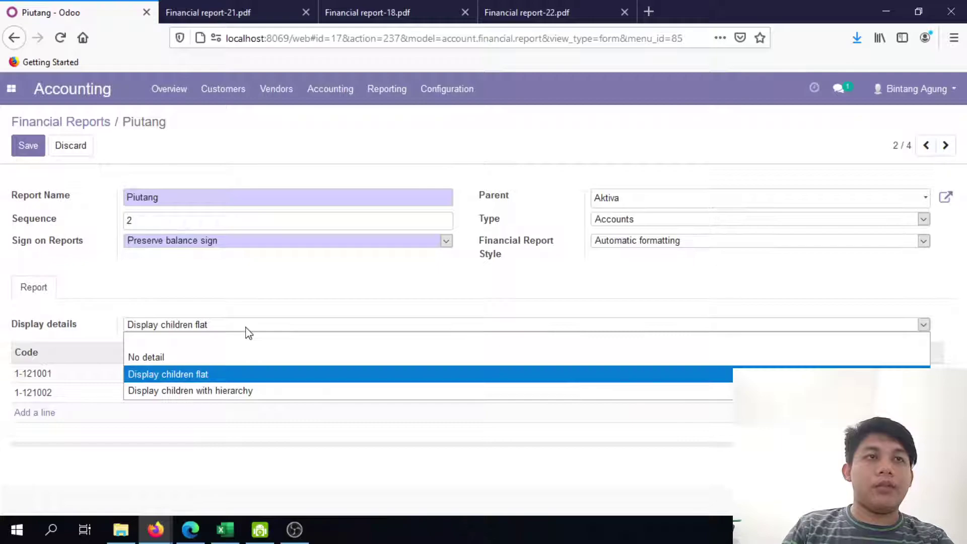
pyautogui.click(279, 389)
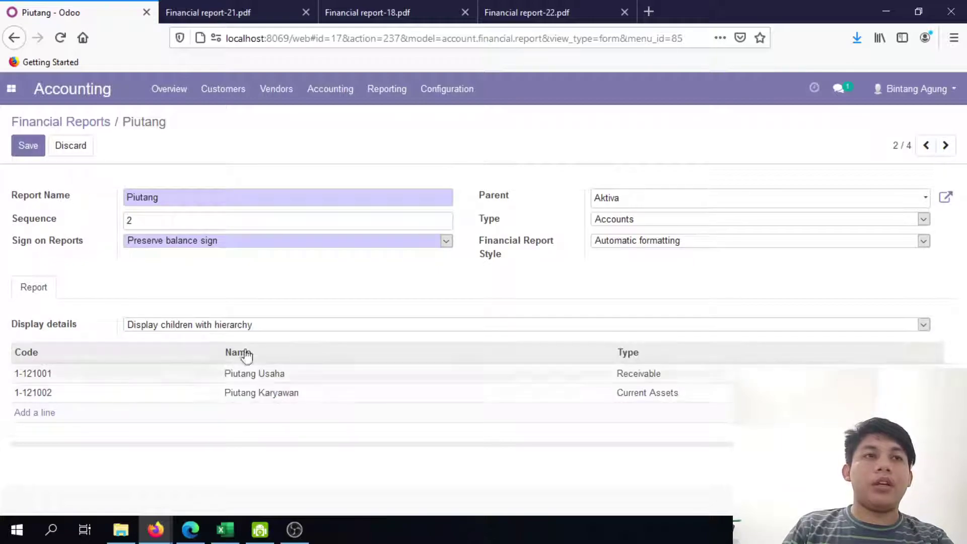
pyautogui.click(29, 146)
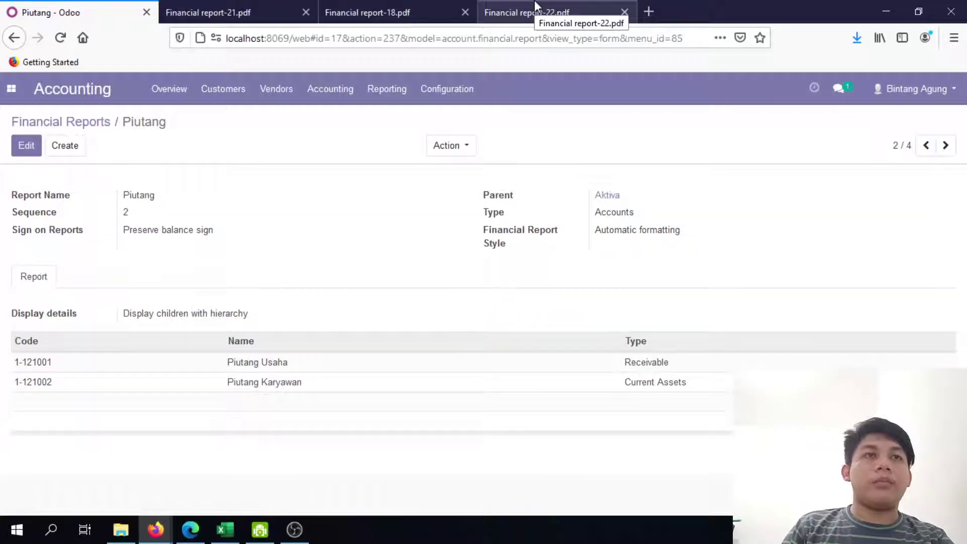
# Check the Piutang debit in Financial report-22.pdf against the Piutang Usaha and Piutang Karyawan rows in the Excel workbook
pyautogui.click(561, 11)
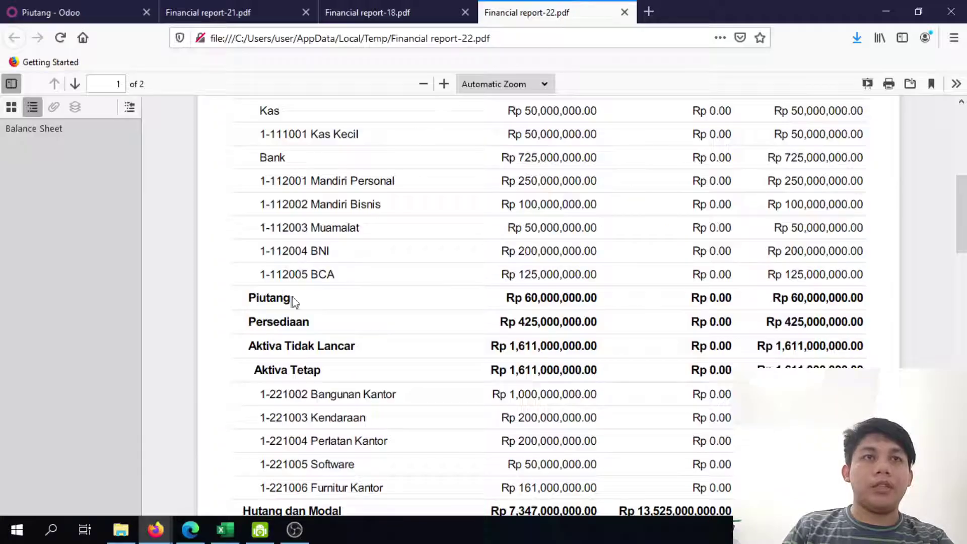
pyautogui.moveTo(502, 299); pyautogui.dragTo(605, 298)
pyautogui.click(600, 309)
pyautogui.hotkey('alt', 'Tab')
pyautogui.moveTo(225, 323); pyautogui.dragTo(262, 334)
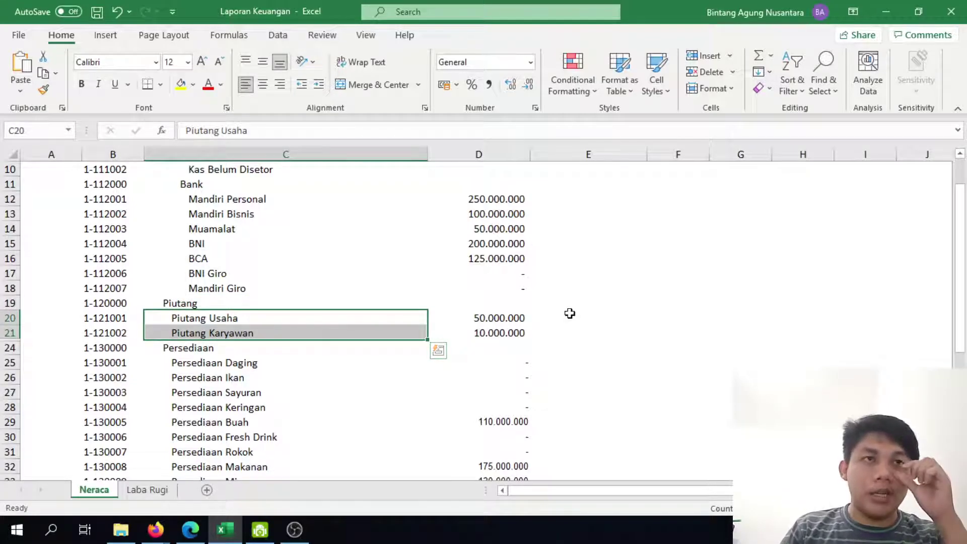
pyautogui.hotkey('alt', 'Tab')
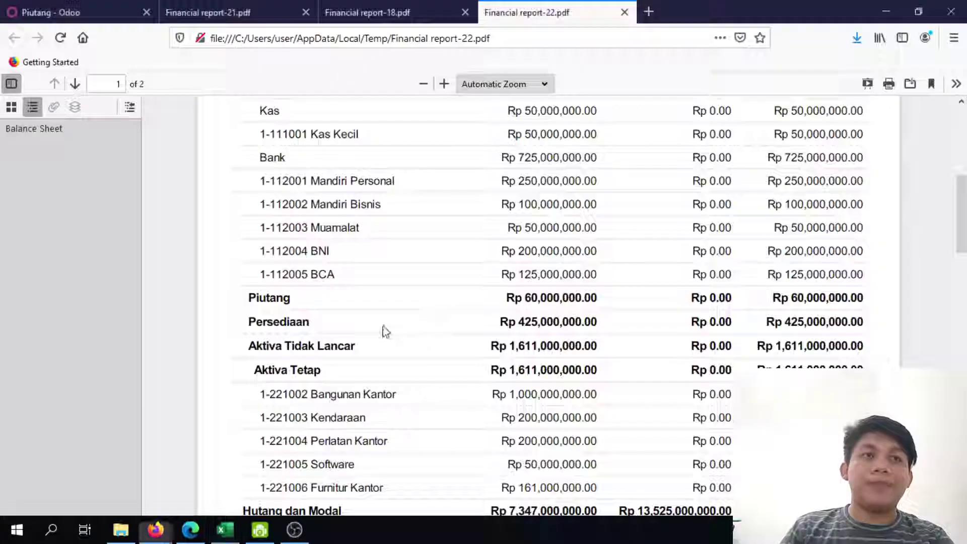
# Compare the Persediaan and Aktiva Tidak Lancar lines of the balance sheet PDF with the Persediaan accounts in Excel
pyautogui.scroll(-3, 234, 343)
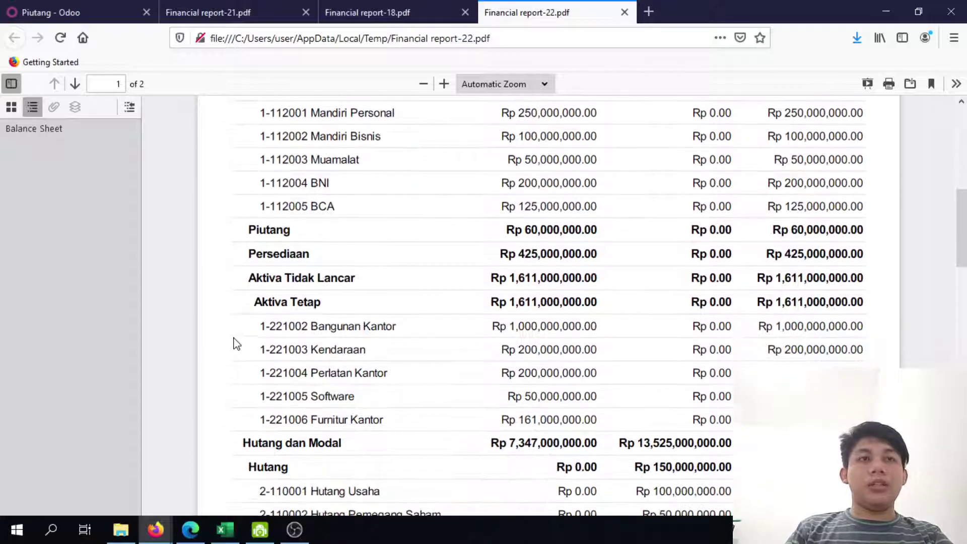
pyautogui.scroll(-2, 232, 282)
pyautogui.scroll(2, 234, 283)
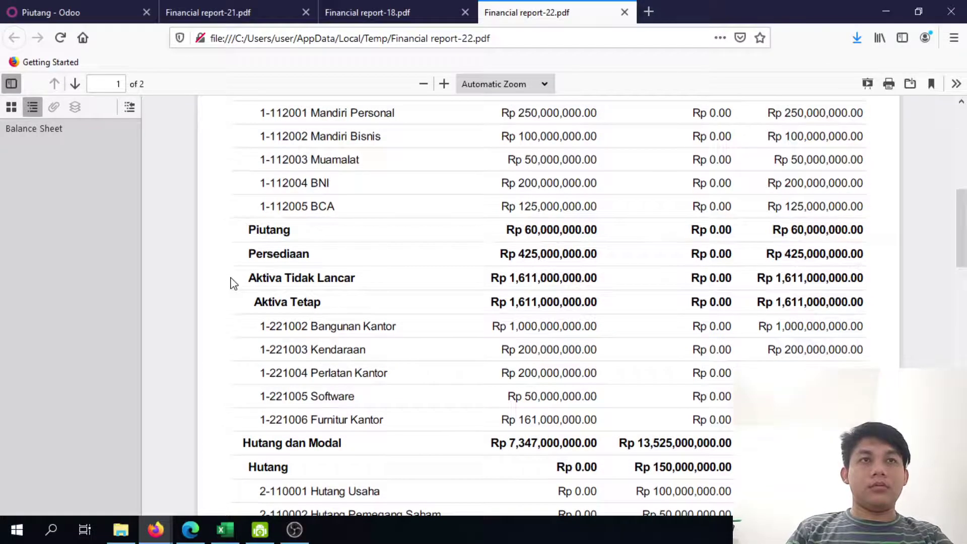
pyautogui.hotkey('alt', 'Tab')
pyautogui.click(253, 389)
pyautogui.hotkey('alt', 'Tab')
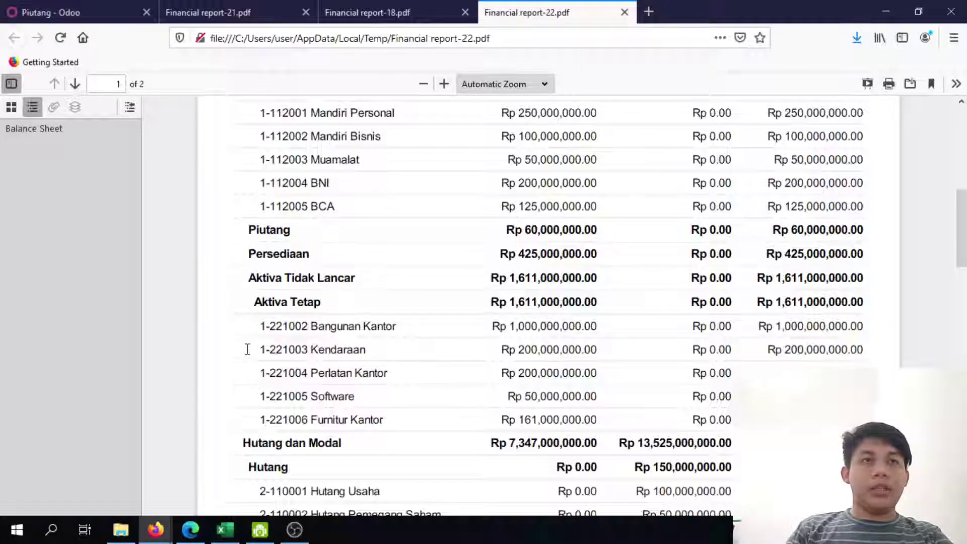
pyautogui.hotkey('alt', 'Tab')
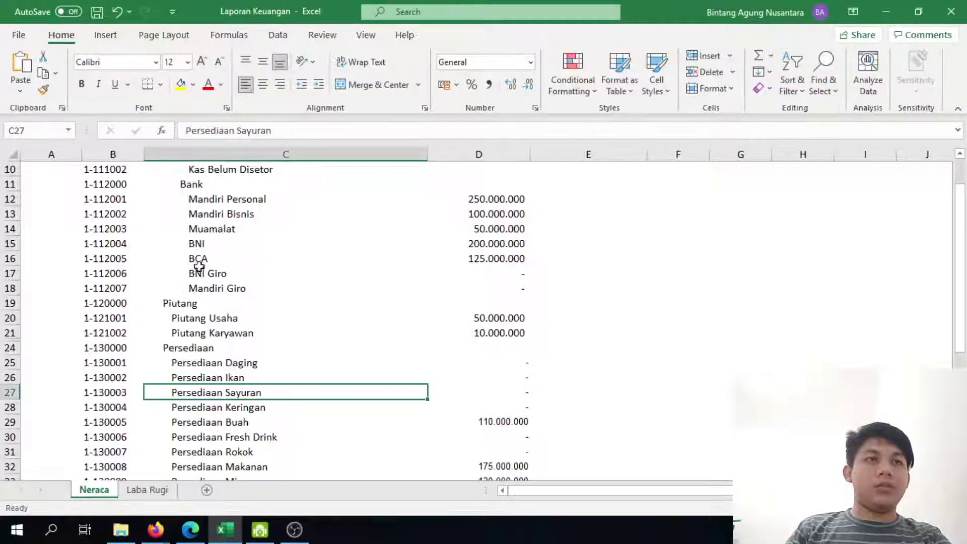
# Set the Persediaan report's display details under Aktiva in Odoo to "Display children with hierarchy" and save it
pyautogui.hotkey('alt', 'Tab')
pyautogui.click(107, 11)
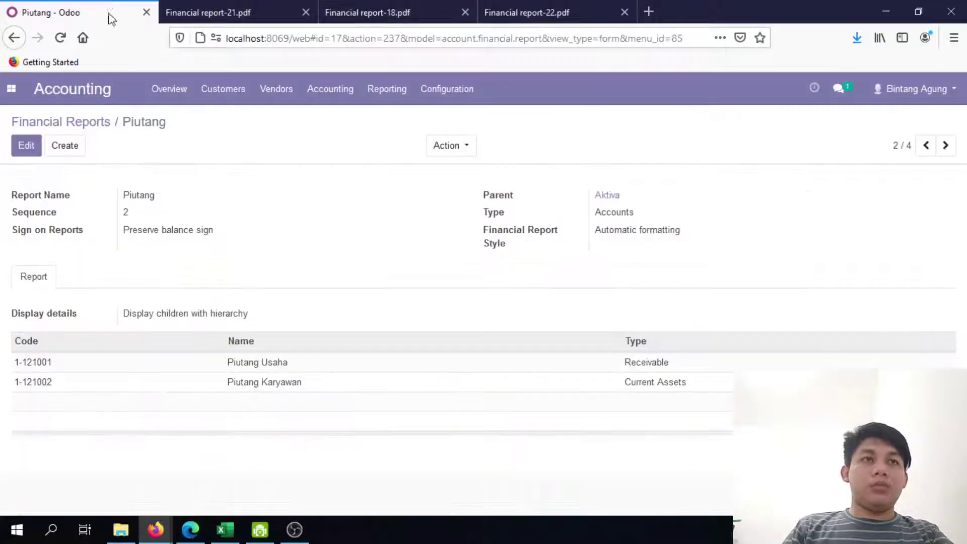
pyautogui.click(91, 132)
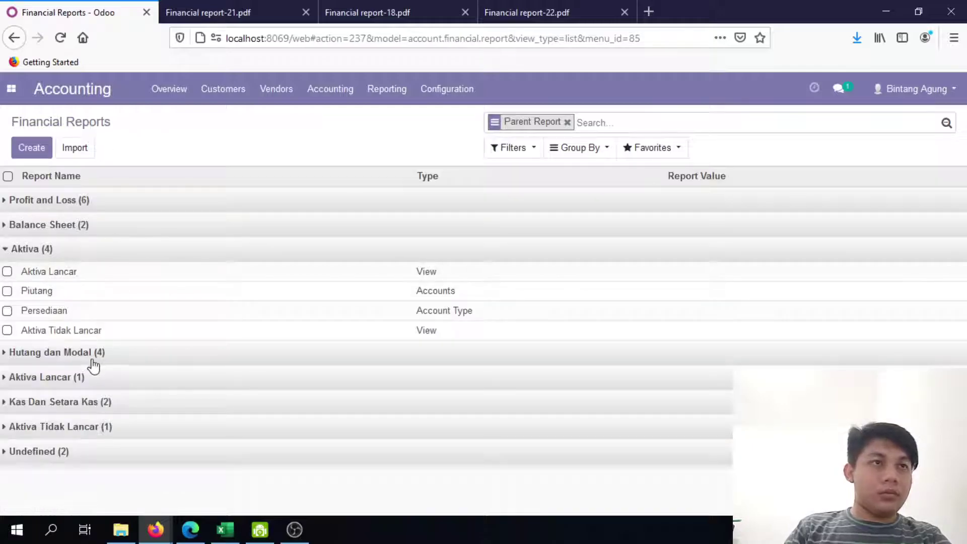
pyautogui.click(71, 309)
pyautogui.click(31, 145)
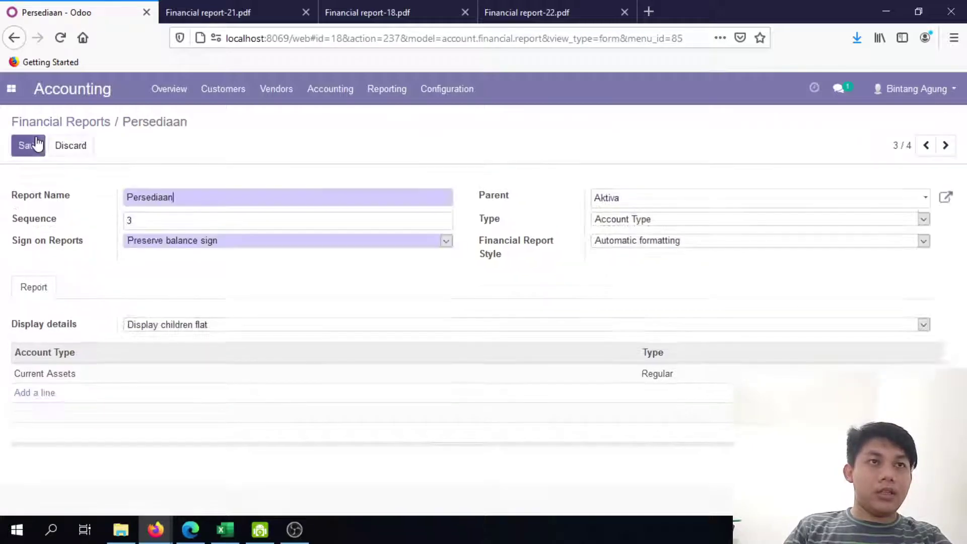
pyautogui.click(216, 325)
pyautogui.click(242, 391)
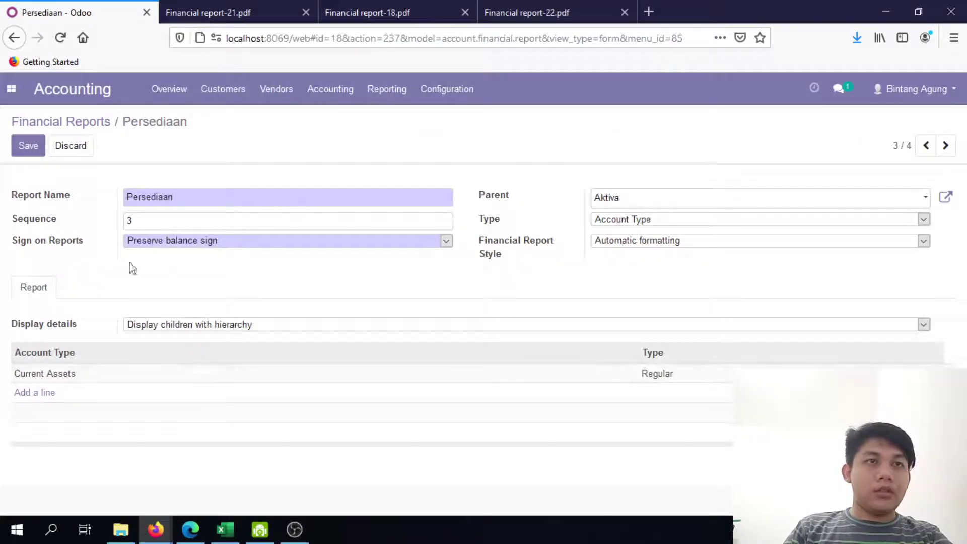
pyautogui.click(28, 145)
# Compare the Aktiva Tidak Lancar and Aktiva Tetap groups in Financial report-22.pdf with the same rows on Excel's Neraca sheet
pyautogui.click(565, 13)
pyautogui.scroll(-3, 395, 343)
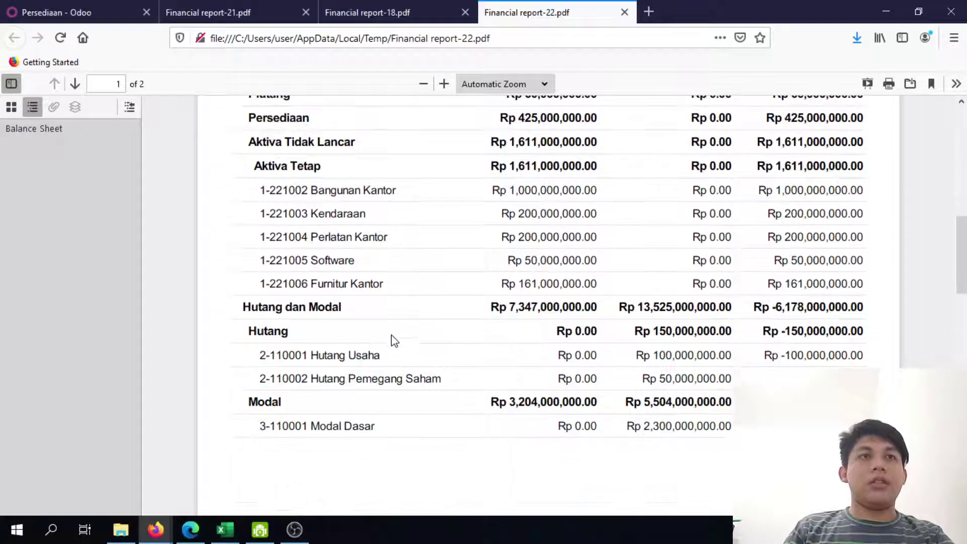
pyautogui.scroll(2, 311, 226)
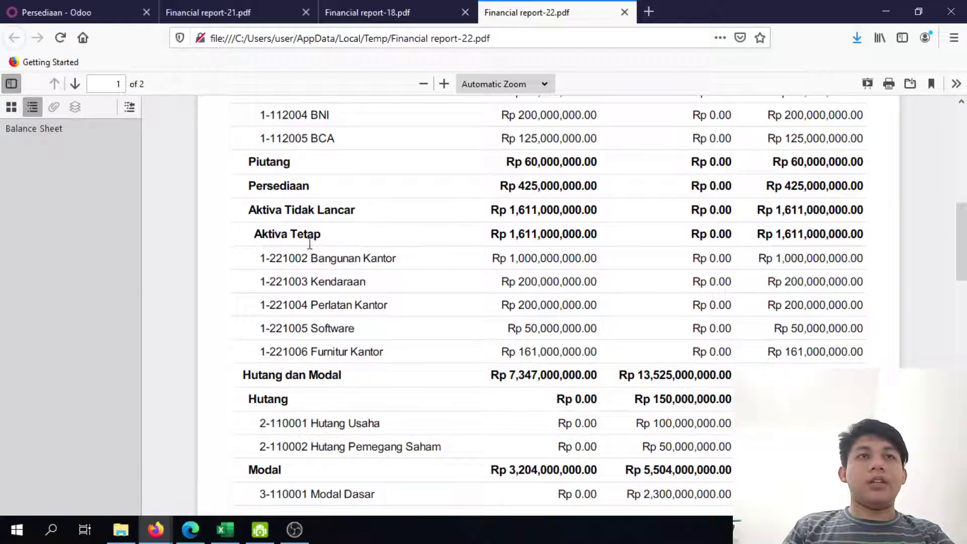
pyautogui.hotkey('alt', 'Tab')
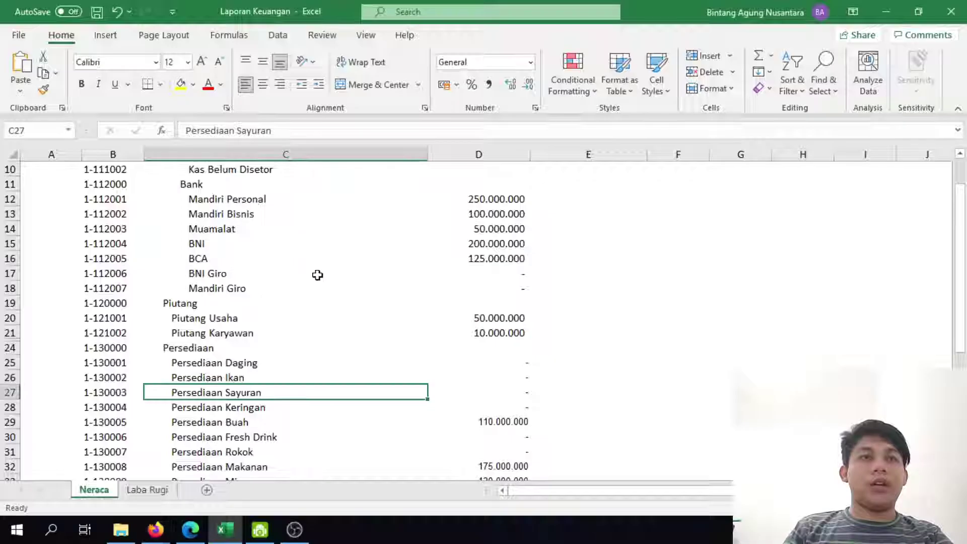
pyautogui.scroll(-7, 339, 401)
pyautogui.click(234, 330)
pyautogui.click(258, 322)
pyautogui.click(262, 334)
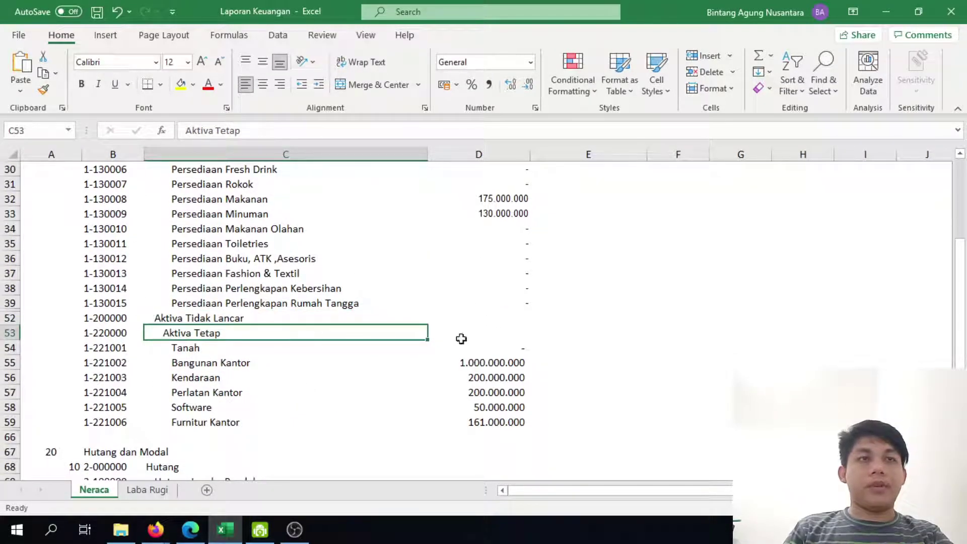
# Check the fixed-asset accounts from Bangunan Kantor to Furnitur Kantor in the balance sheet PDF against the Excel rows under Aktiva Tetap
pyautogui.hotkey('alt', 'Tab')
pyautogui.moveTo(276, 258); pyautogui.dragTo(371, 345)
pyautogui.click(371, 354)
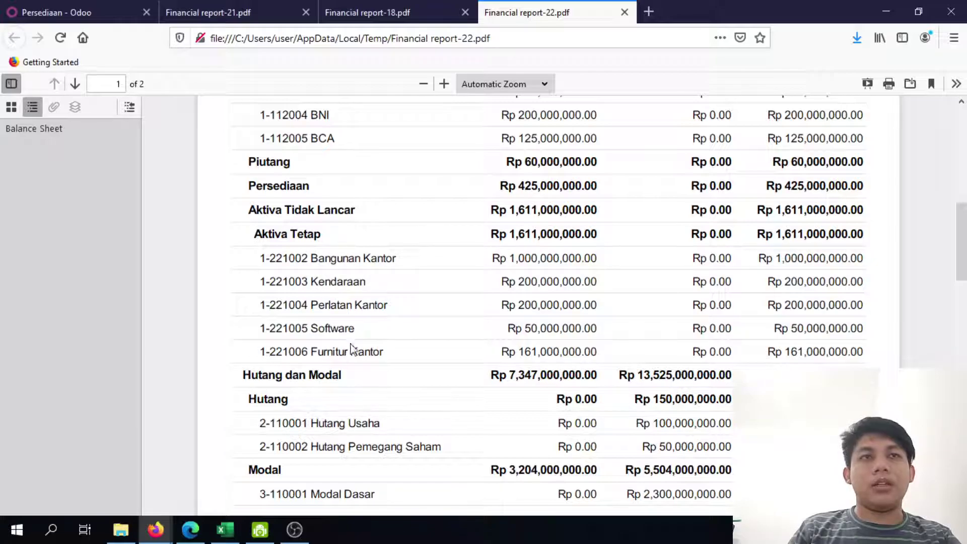
pyautogui.hotkey('alt', 'Tab')
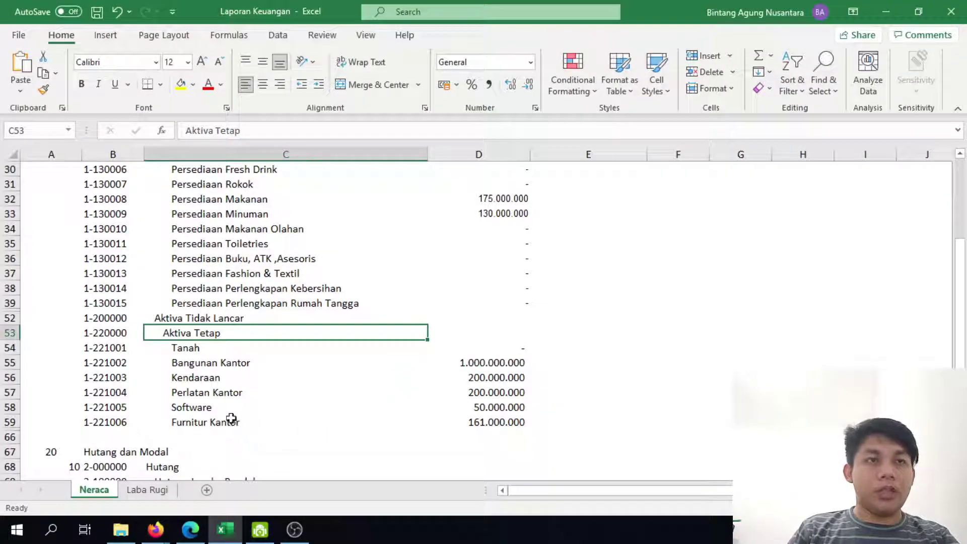
pyautogui.click(209, 409)
pyautogui.click(348, 419)
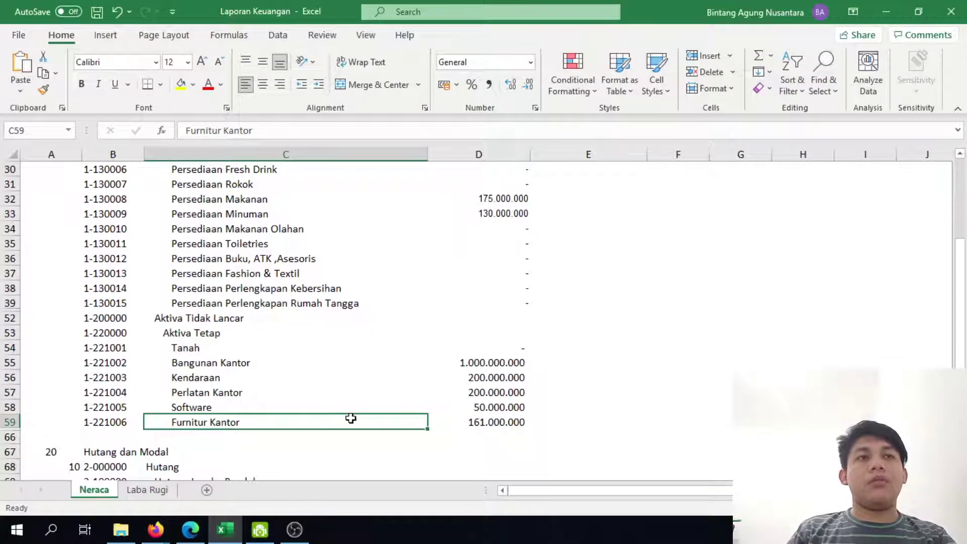
pyautogui.scroll(-2, 350, 418)
# Examine the Hutang dan Modal section across both pages of the balance sheet PDF against the corresponding section in Excel
pyautogui.hotkey('alt', 'Tab')
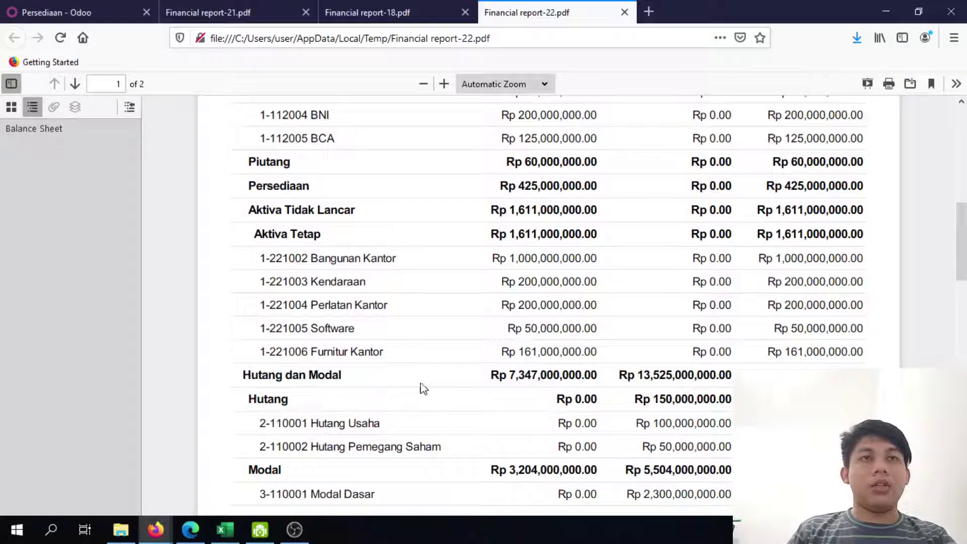
pyautogui.hotkey('alt', 'Tab')
pyautogui.scroll(-3, 315, 382)
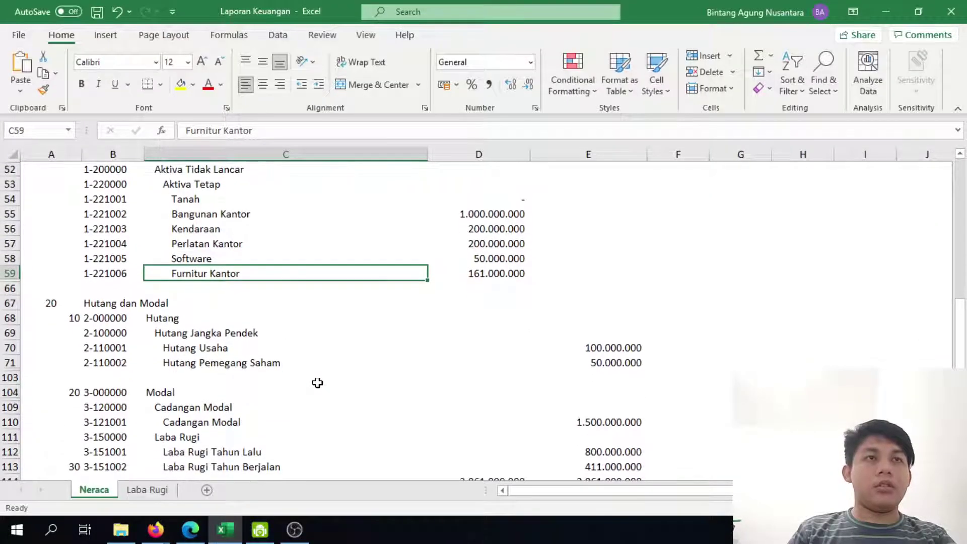
pyautogui.scroll(-2, 318, 383)
pyautogui.hotkey('alt', 'Tab')
pyautogui.scroll(-2, 432, 366)
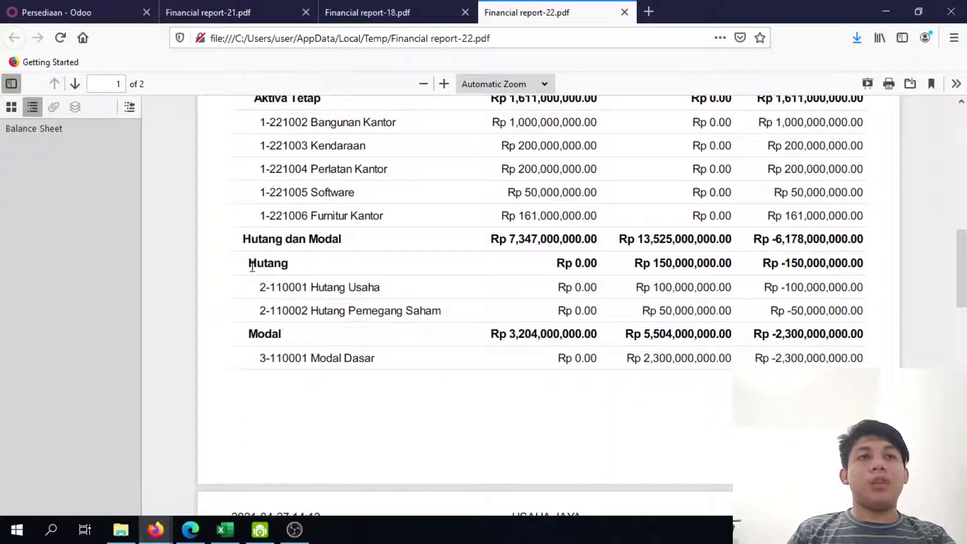
pyautogui.scroll(-5, 371, 334)
pyautogui.scroll(6, 374, 333)
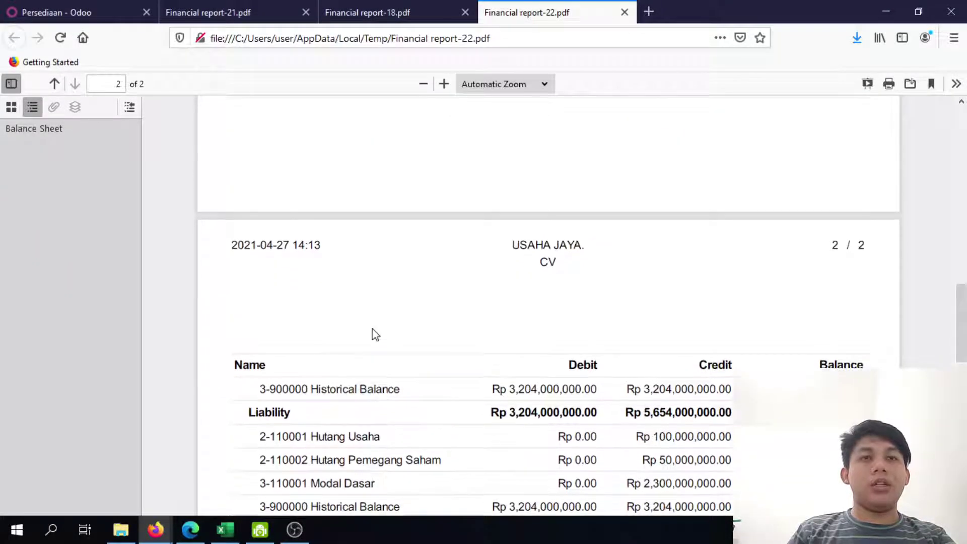
pyautogui.scroll(-3, 272, 323)
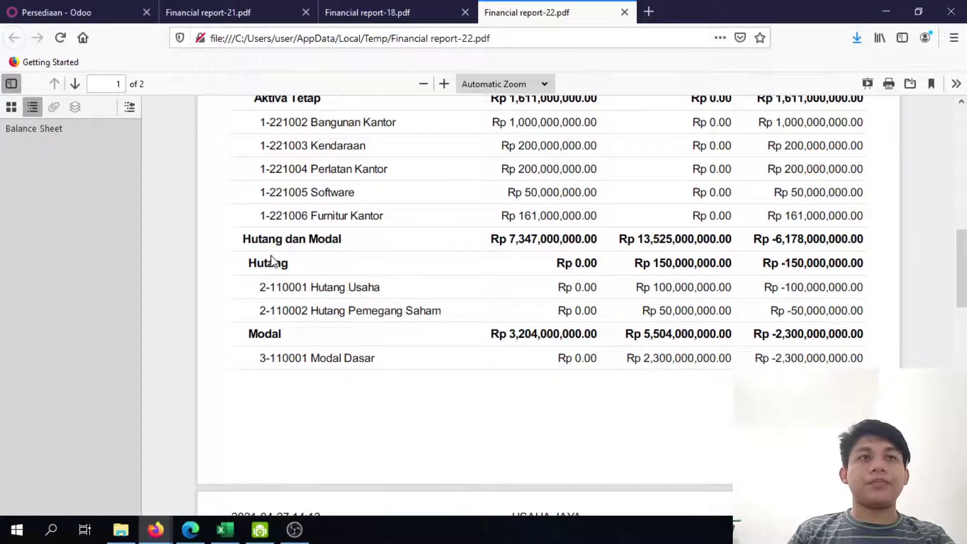
# Compare the Hutang and Modal subgroups on the Neraca sheet, including Hutang Jangka Pendek and its accounts, with the PDF's grouping
pyautogui.hotkey('alt', 'Tab')
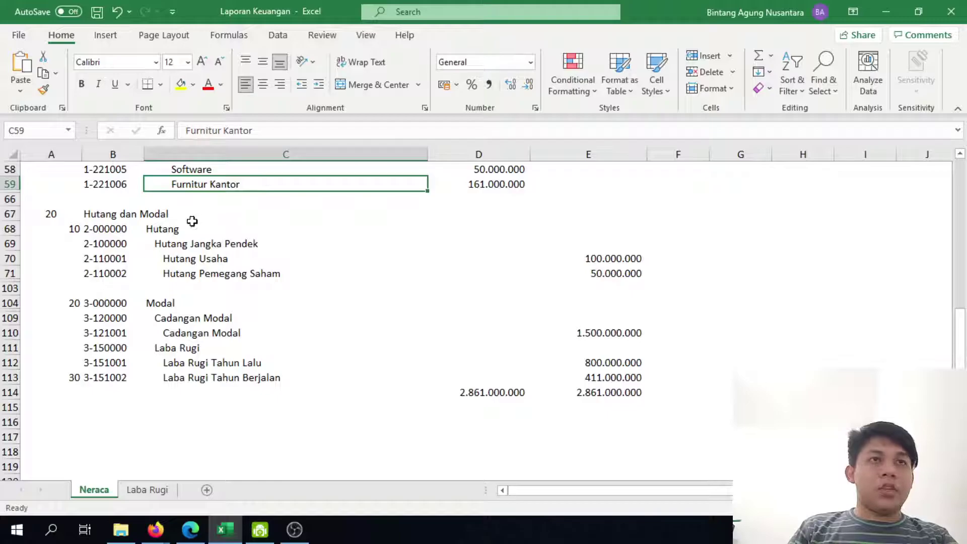
pyautogui.click(199, 304)
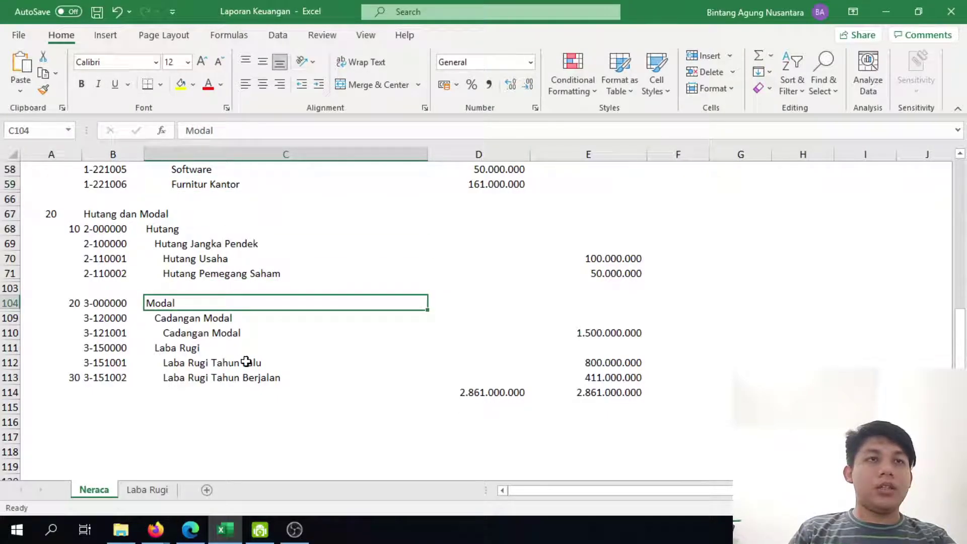
pyautogui.hotkey('alt', 'Tab')
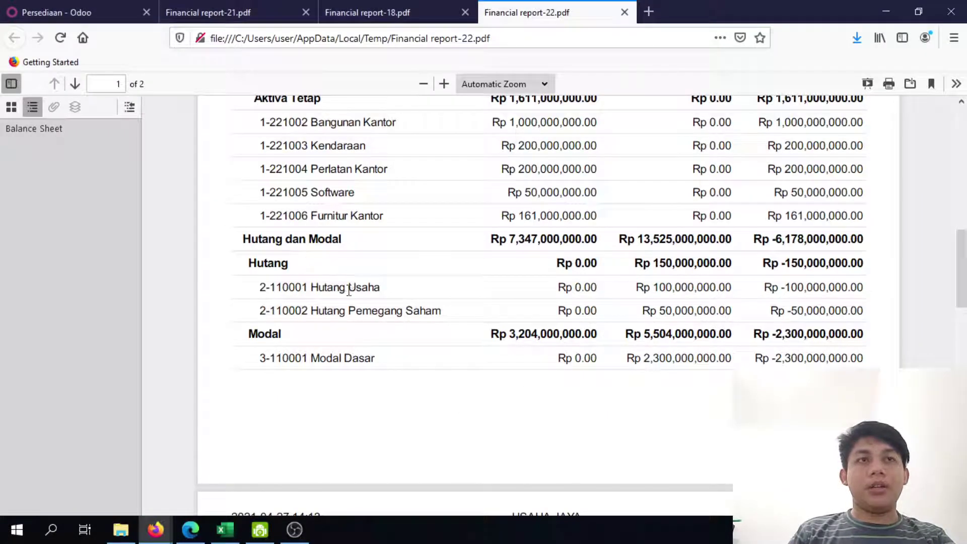
pyautogui.hotkey('alt', 'Tab')
pyautogui.click(346, 263)
pyautogui.click(350, 274)
pyautogui.click(338, 244)
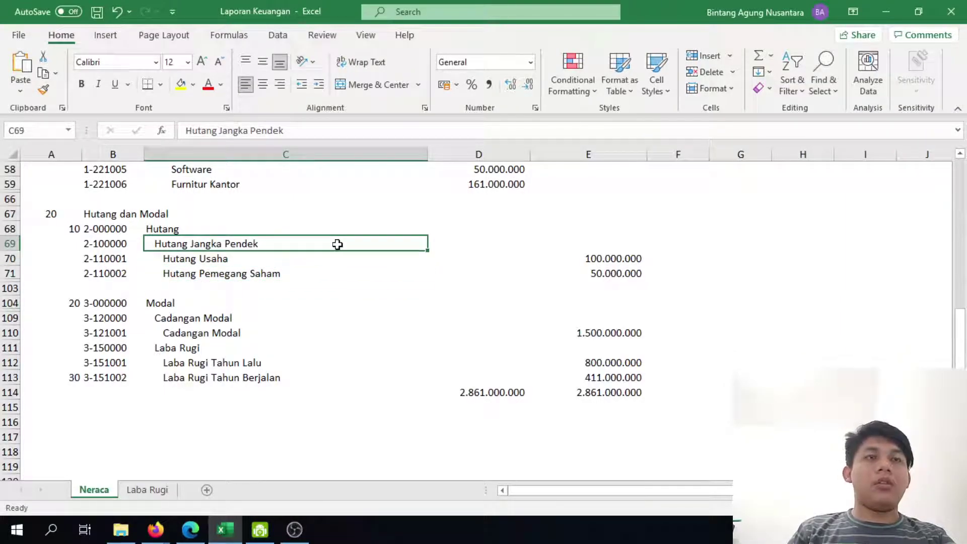
pyautogui.hotkey('alt', 'Tab')
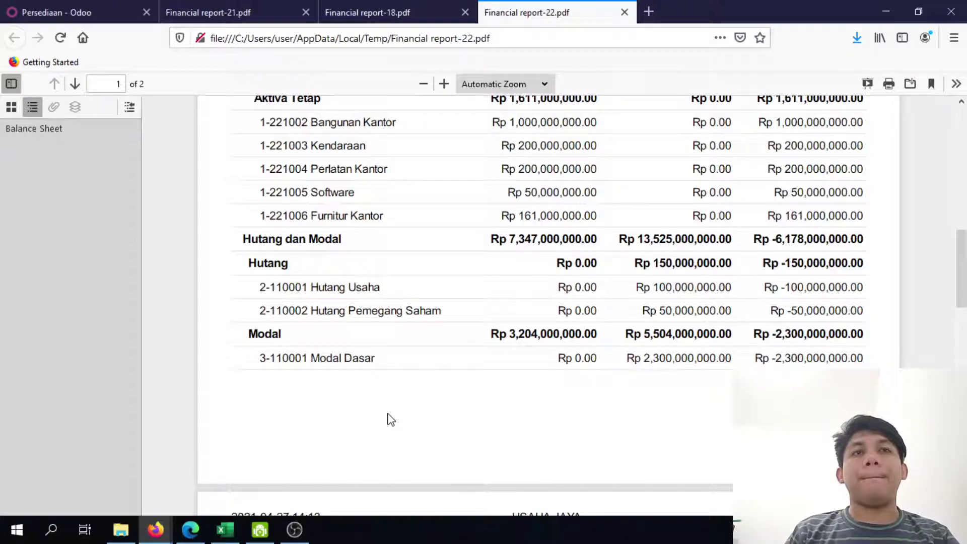
pyautogui.hotkey('alt', 'Tab')
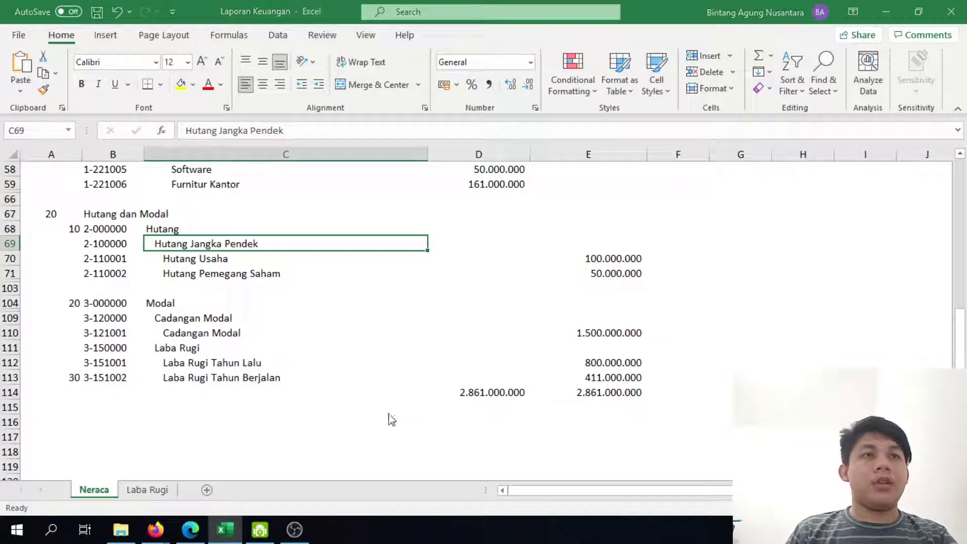
pyautogui.hotkey('alt', 'Tab')
pyautogui.hotkey('alt', 'Tab')
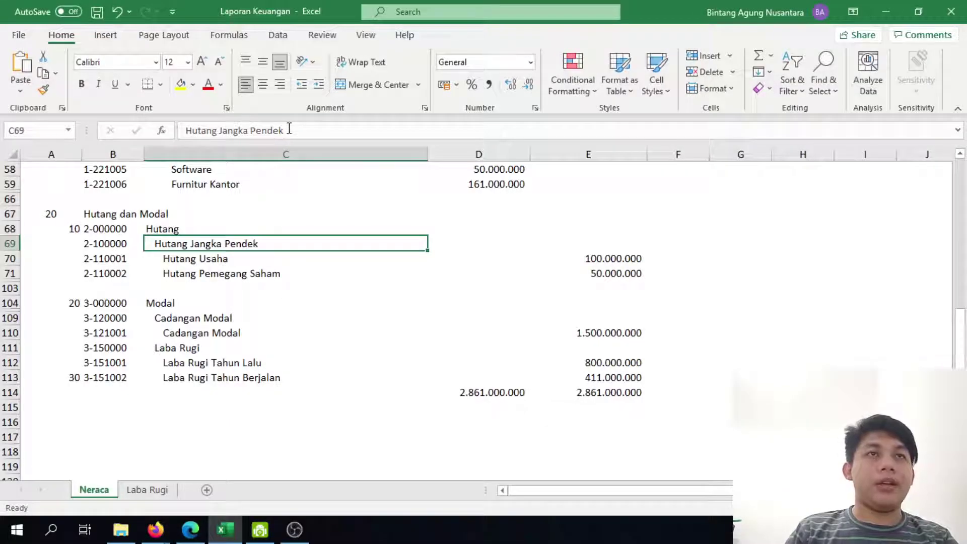
# Copy the group name "Hutang Jangka Pendek" from cell C69 of the Neraca sheet
pyautogui.moveTo(185, 130); pyautogui.dragTo(284, 130)
pyautogui.rightClick(227, 130)
pyautogui.click(269, 161)
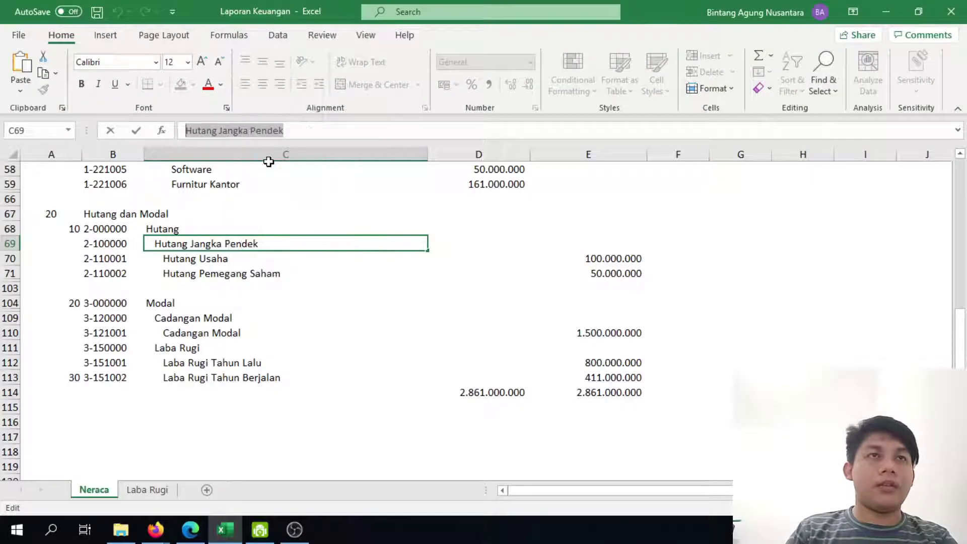
# Review the child reports under Hutang dan Modal in Odoo's Financial Reports list against the PDF and the Neraca sheet
pyautogui.hotkey('alt', 'Tab')
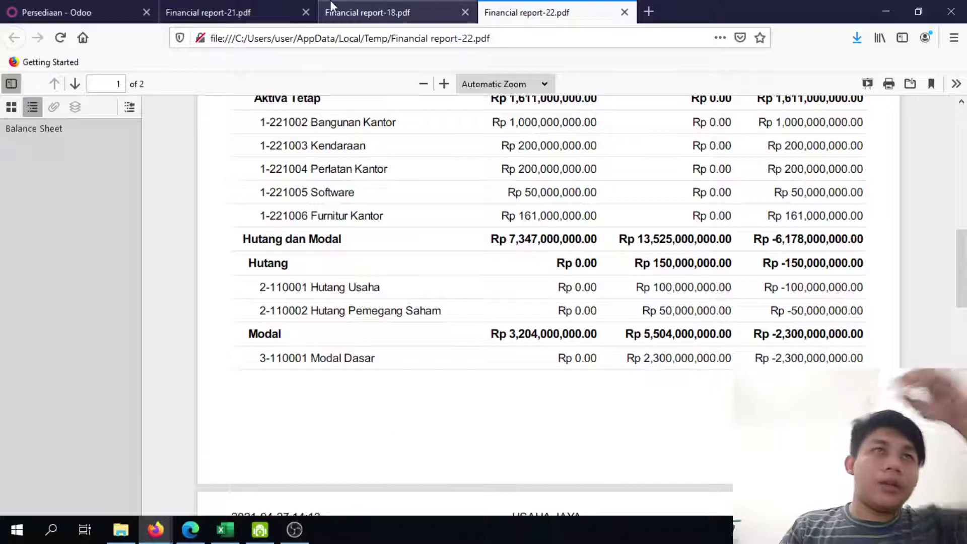
pyautogui.click(65, 6)
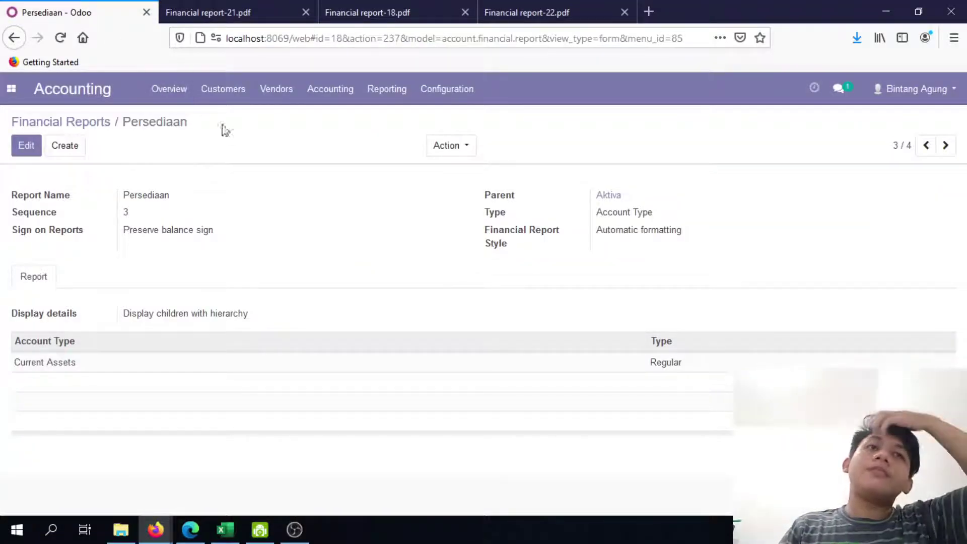
pyautogui.click(63, 122)
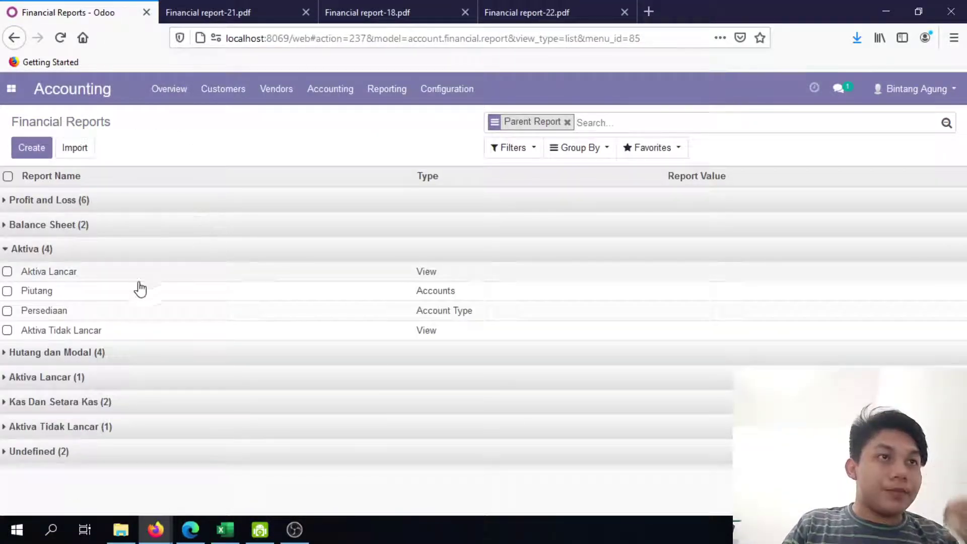
pyautogui.click(133, 353)
pyautogui.scroll(-1, 166, 312)
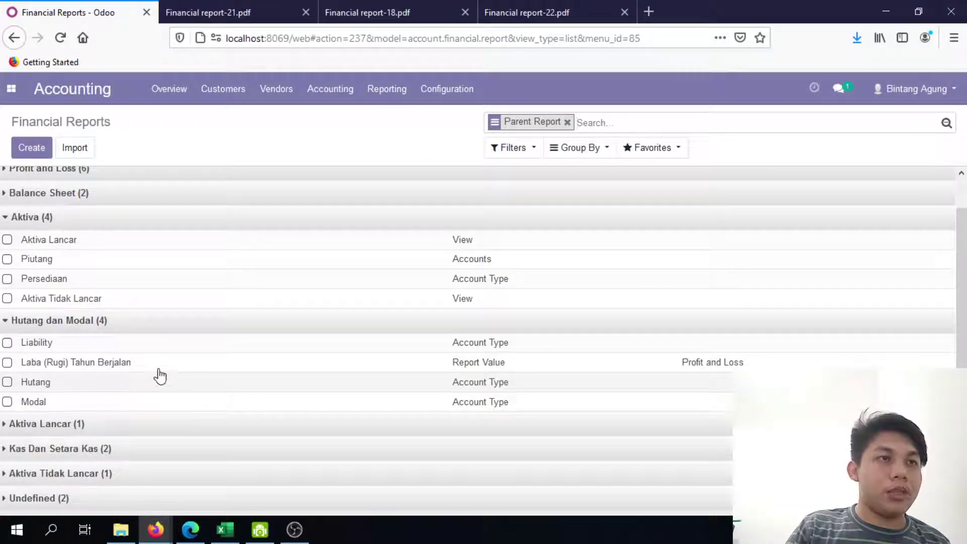
pyautogui.click(126, 326)
pyautogui.click(554, 10)
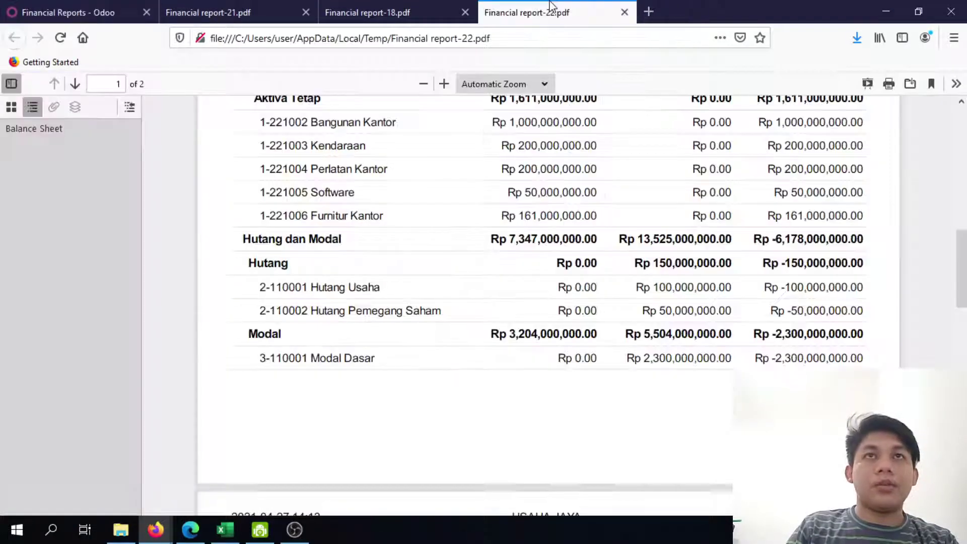
pyautogui.hotkey('alt', 'Tab')
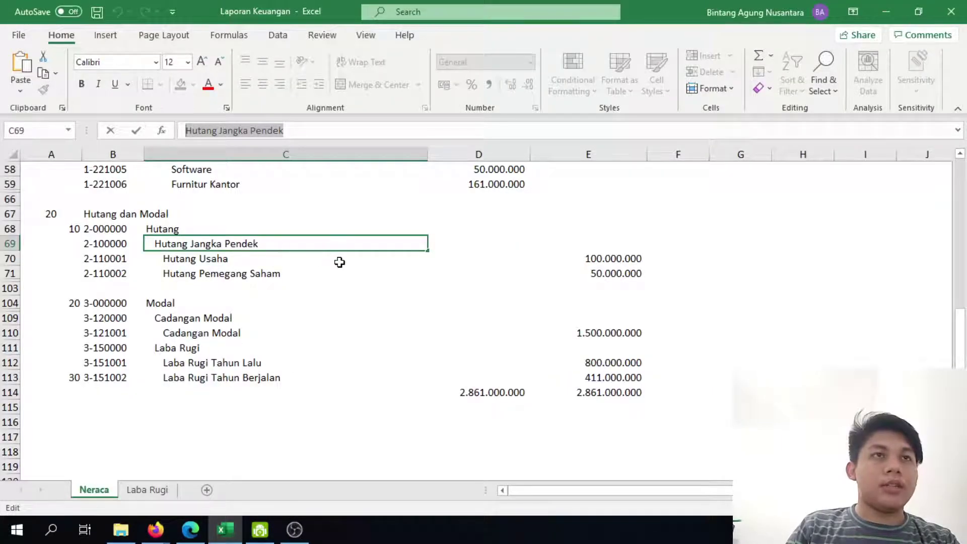
pyautogui.hotkey('alt', 'Tab')
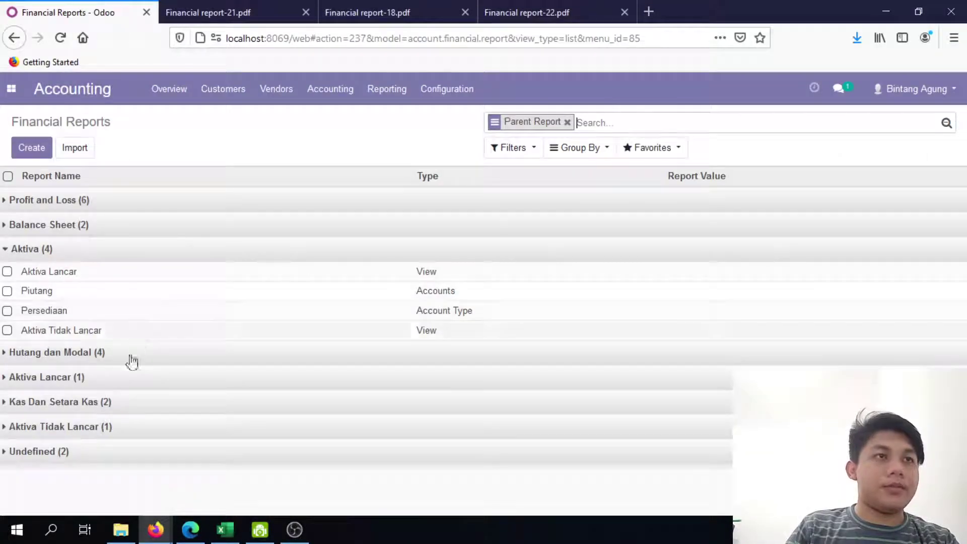
# Create and save a financial report named "Hutang Jangka Pendek" with Hutang as its parent
pyautogui.click(86, 7)
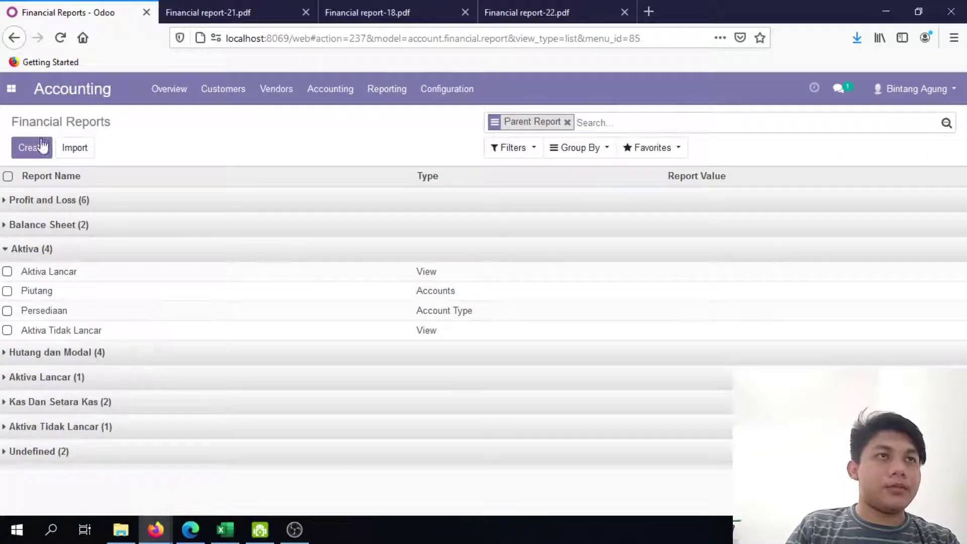
pyautogui.click(38, 148)
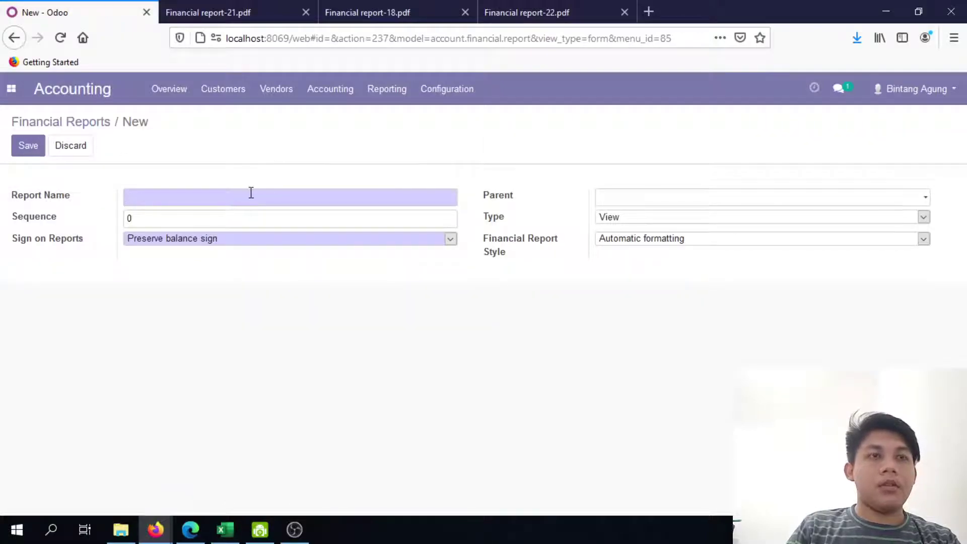
pyautogui.write('Hutang Jangka Pendek')
pyautogui.click(644, 201)
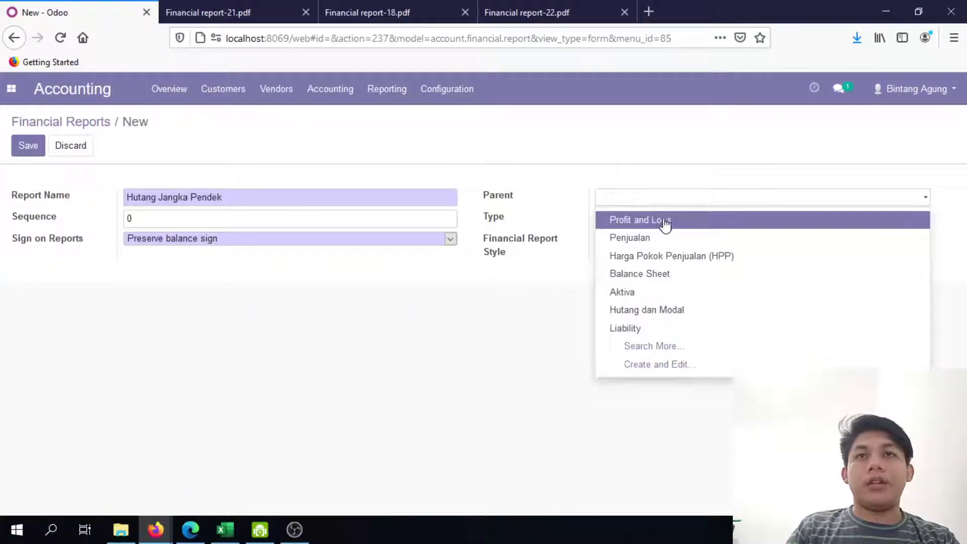
pyautogui.click(670, 355)
pyautogui.scroll(-4, 327, 347)
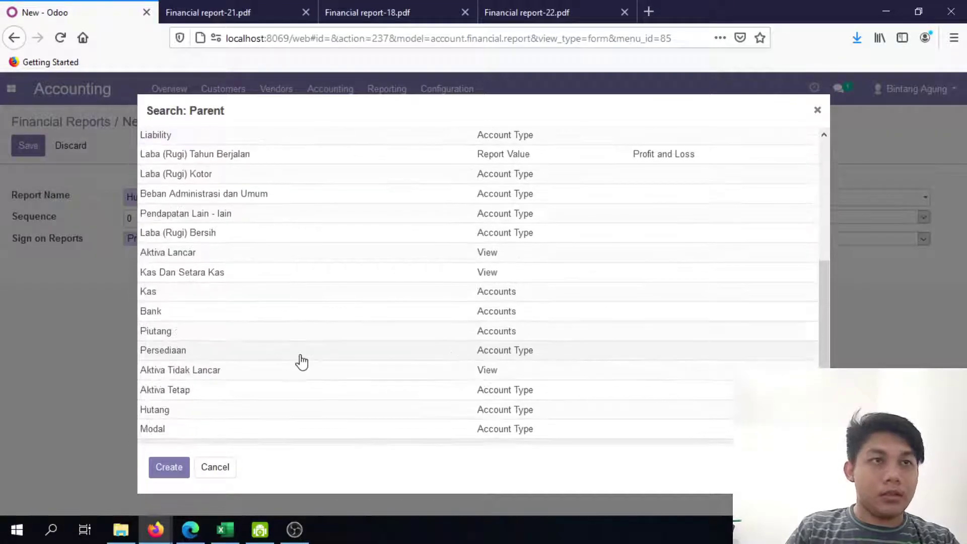
pyautogui.click(201, 411)
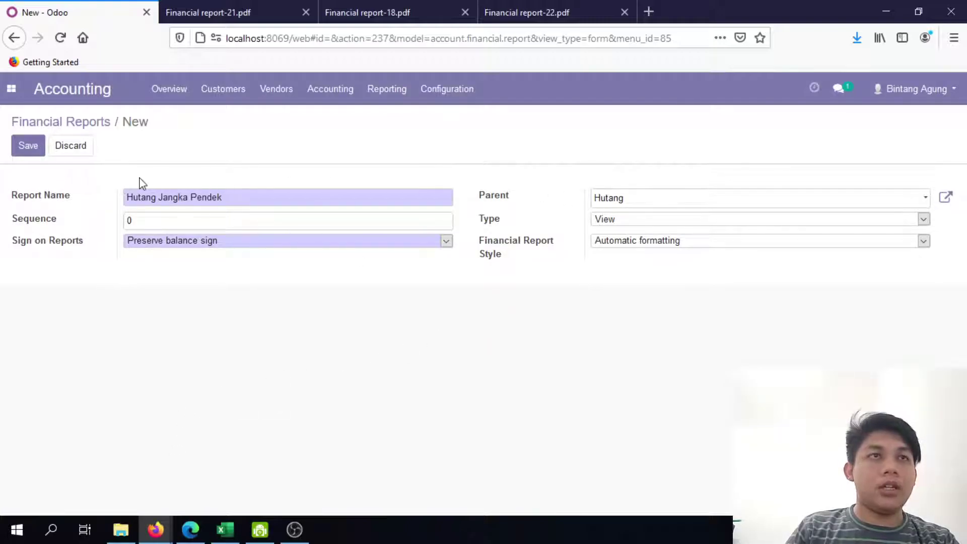
pyautogui.click(20, 150)
# Change the type of the Hutang report under Hutang dan Modal to View and save it
pyautogui.hotkey('alt', 'Tab')
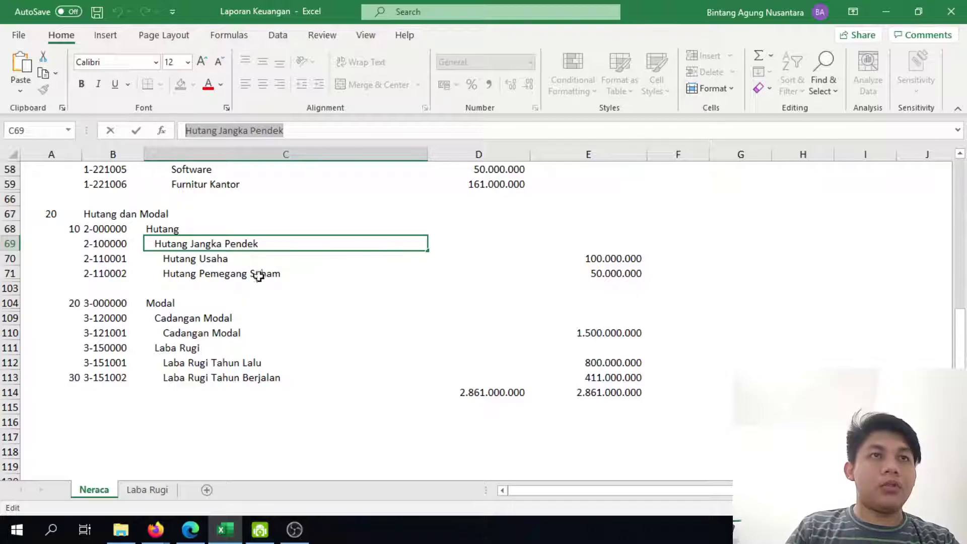
pyautogui.hotkey('alt', 'Tab')
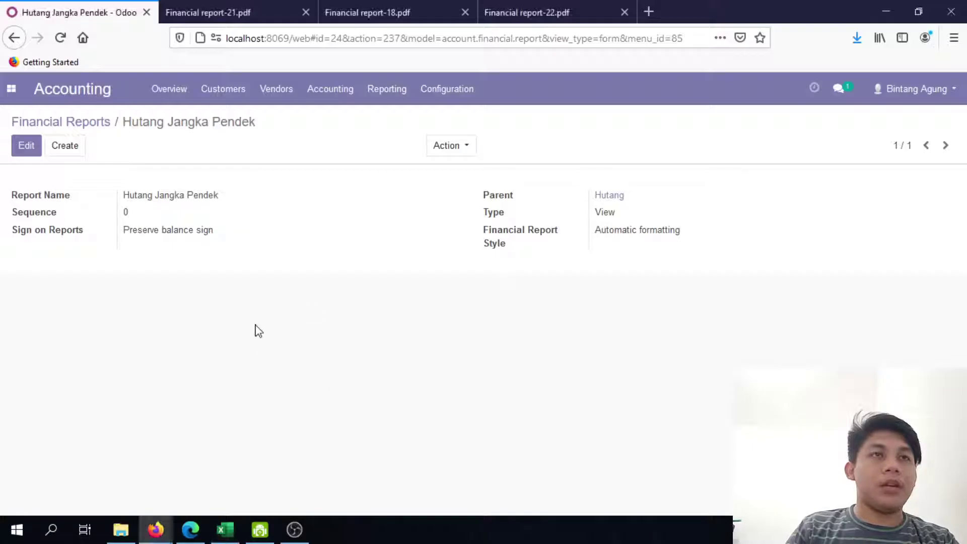
pyautogui.click(94, 123)
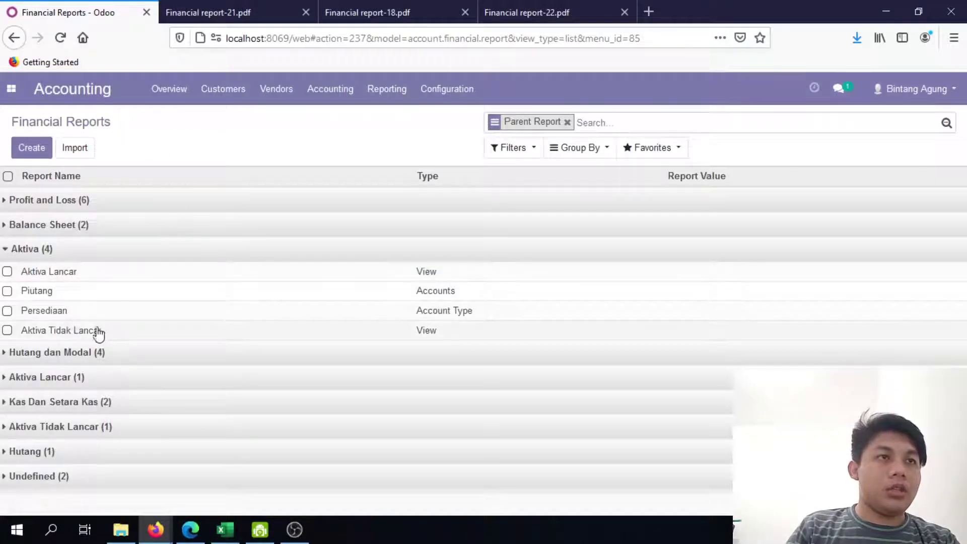
pyautogui.click(6, 352)
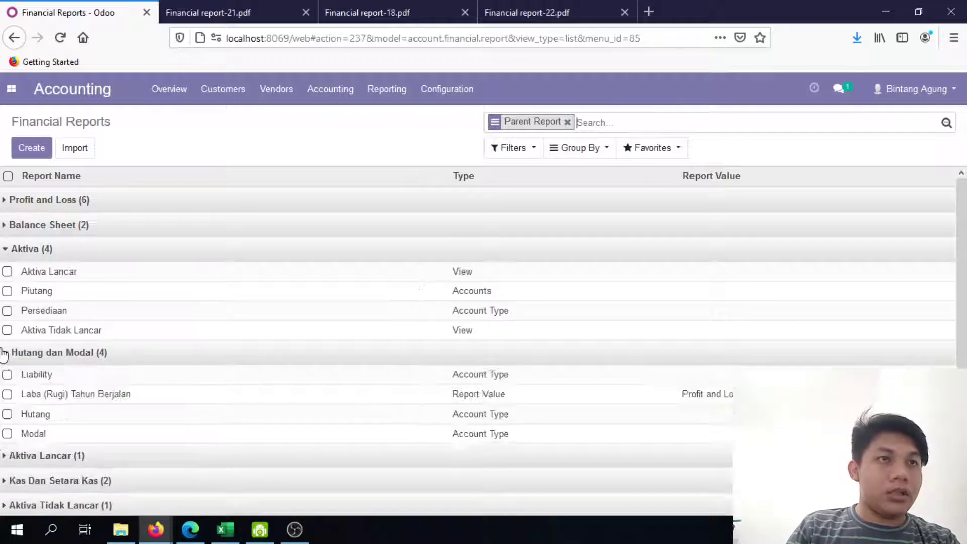
pyautogui.scroll(-2, 101, 375)
pyautogui.click(71, 358)
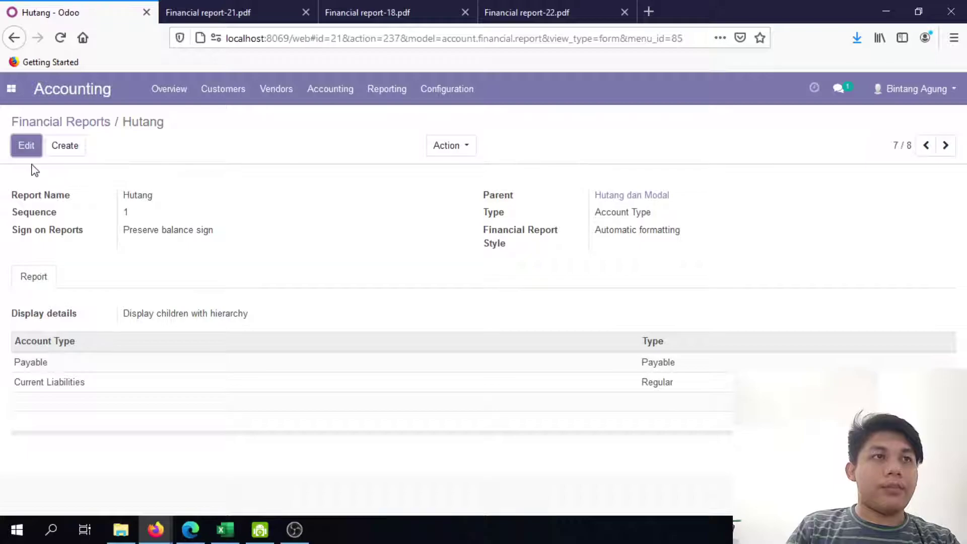
pyautogui.click(27, 146)
pyautogui.click(702, 222)
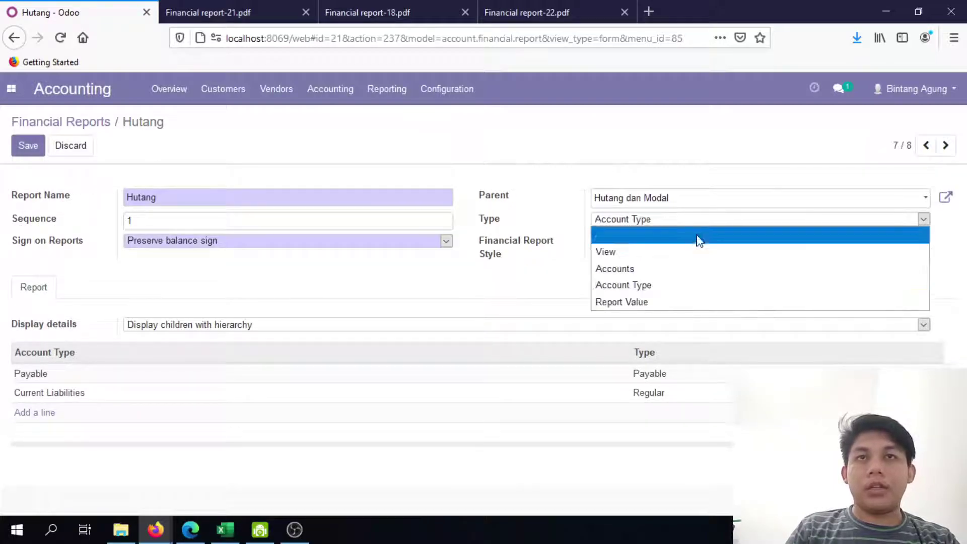
pyautogui.click(687, 252)
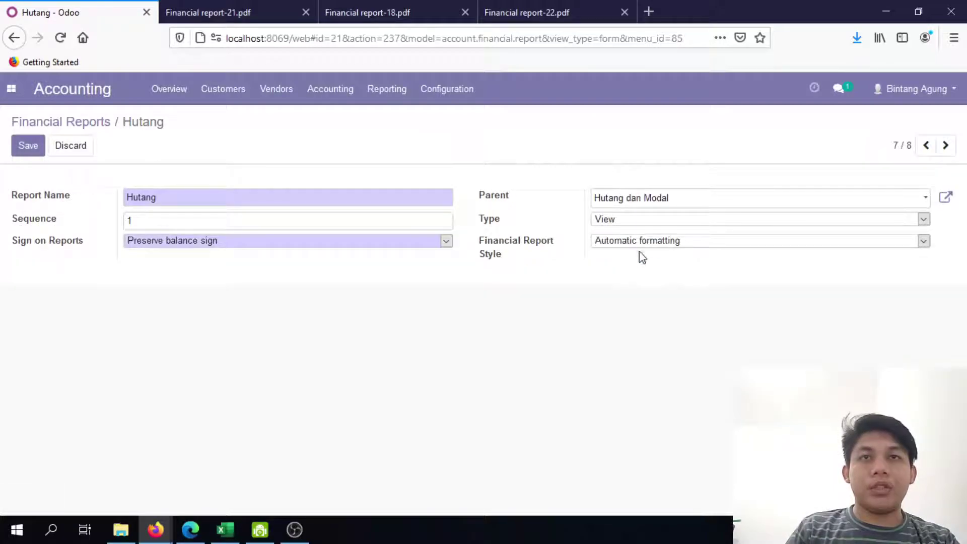
pyautogui.click(29, 146)
# Open the Hutang Jangka Pendek report under Hutang for editing and set its type to Account Type
pyautogui.click(97, 126)
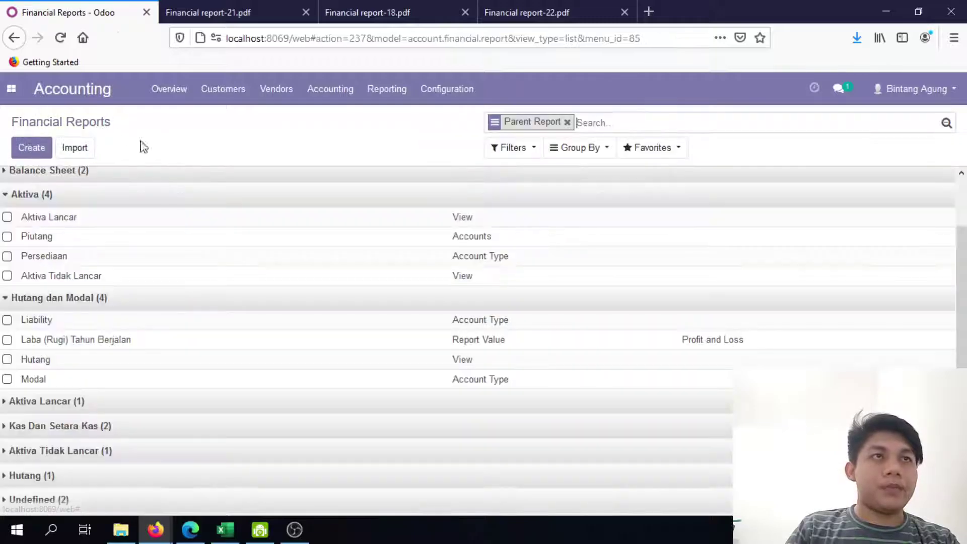
pyautogui.click(112, 298)
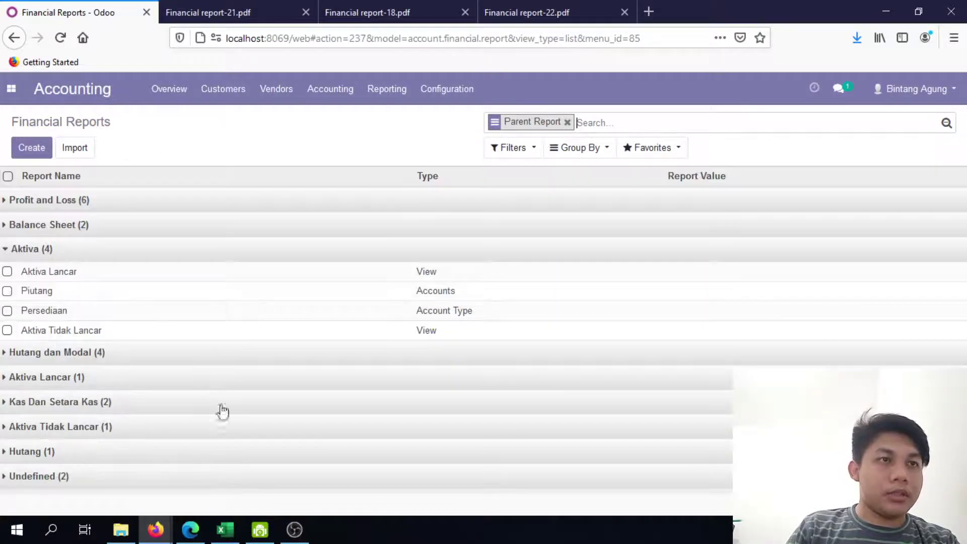
pyautogui.click(115, 459)
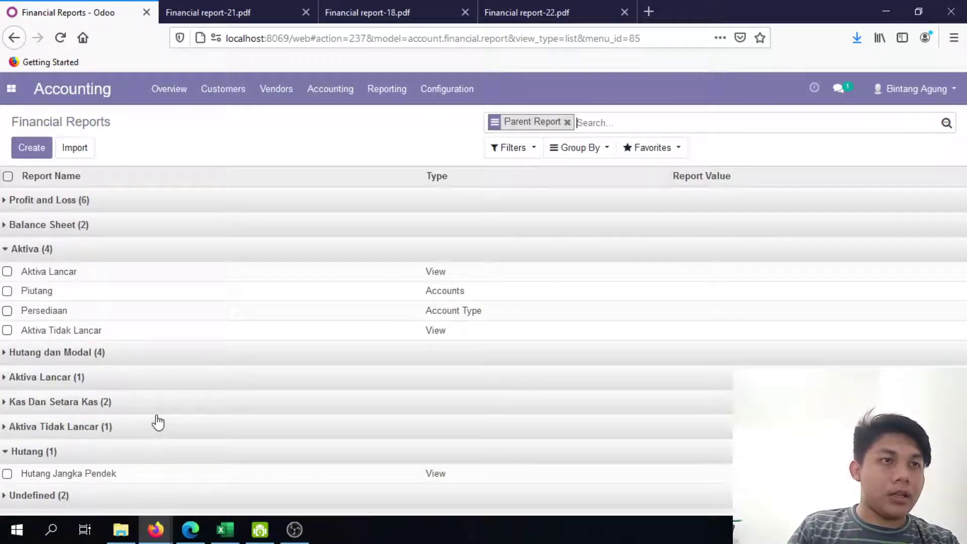
pyautogui.click(87, 472)
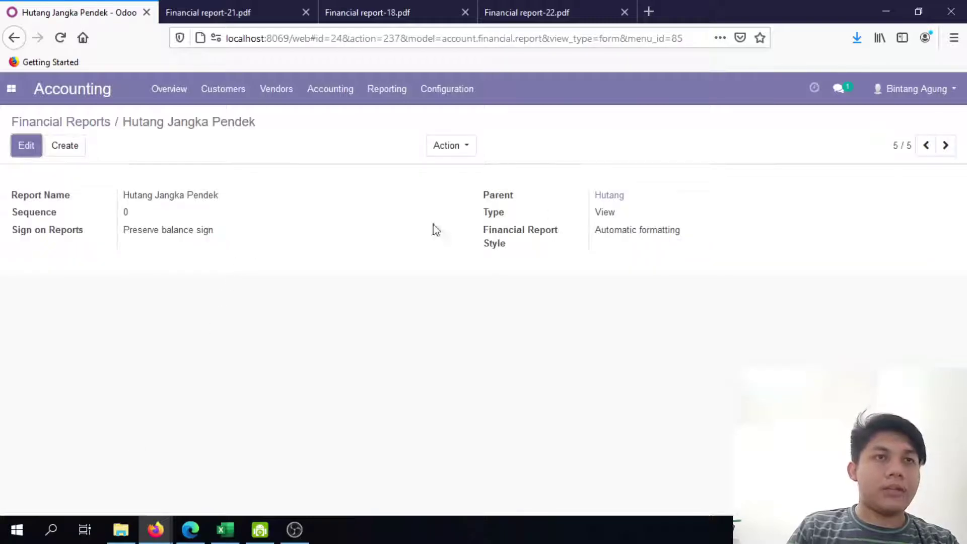
pyautogui.click(30, 147)
pyautogui.click(712, 220)
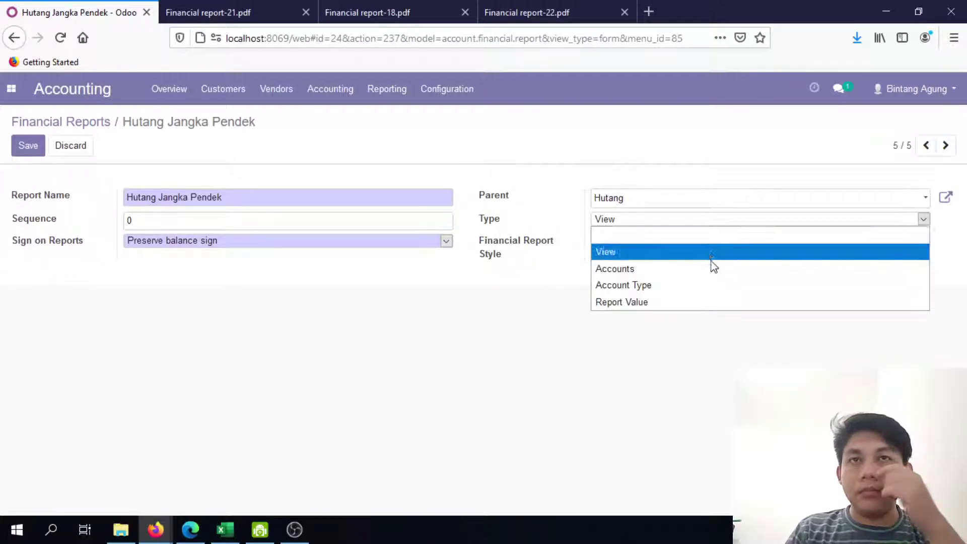
pyautogui.click(703, 285)
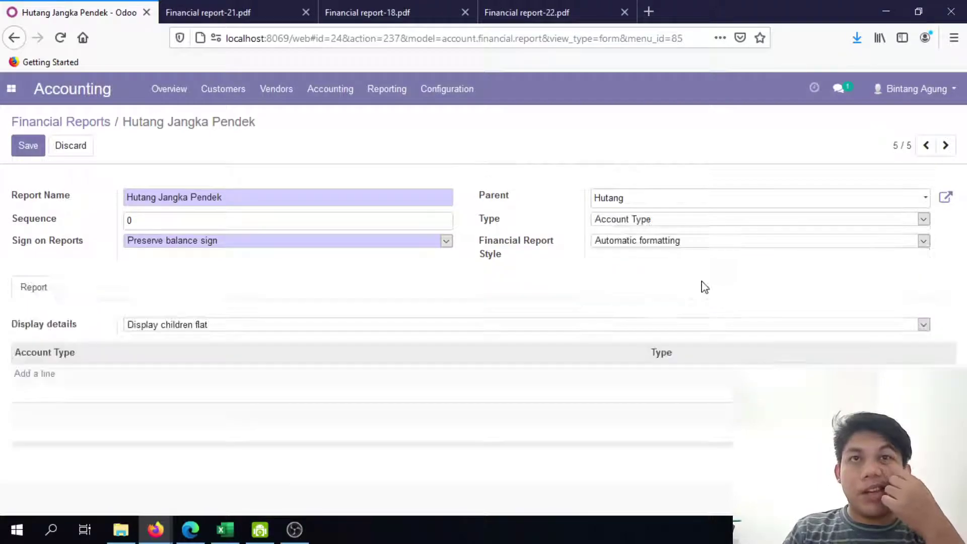
# Add the Payable and Current Liabilities account types to Hutang Jangka Pendek, save, and return to the Financial Reports list
pyautogui.click(21, 375)
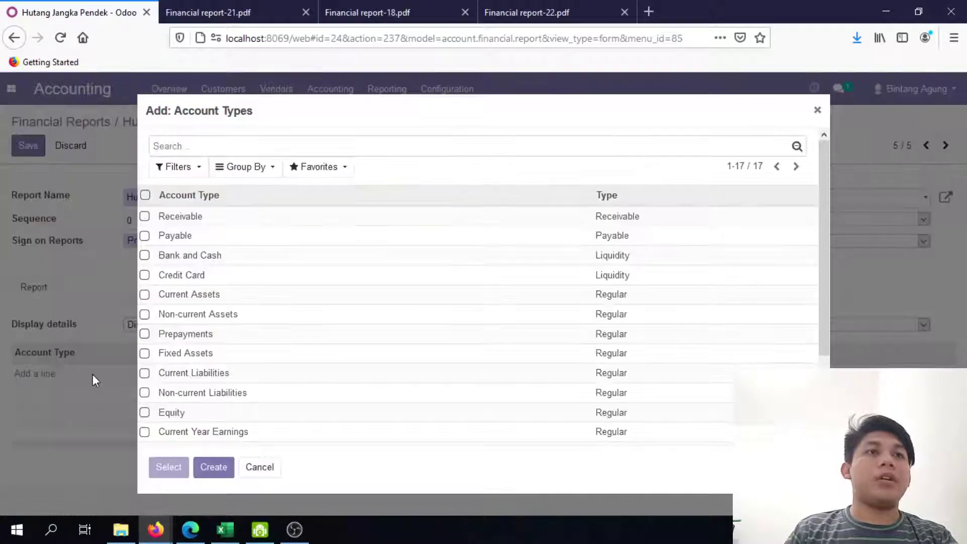
pyautogui.click(145, 374)
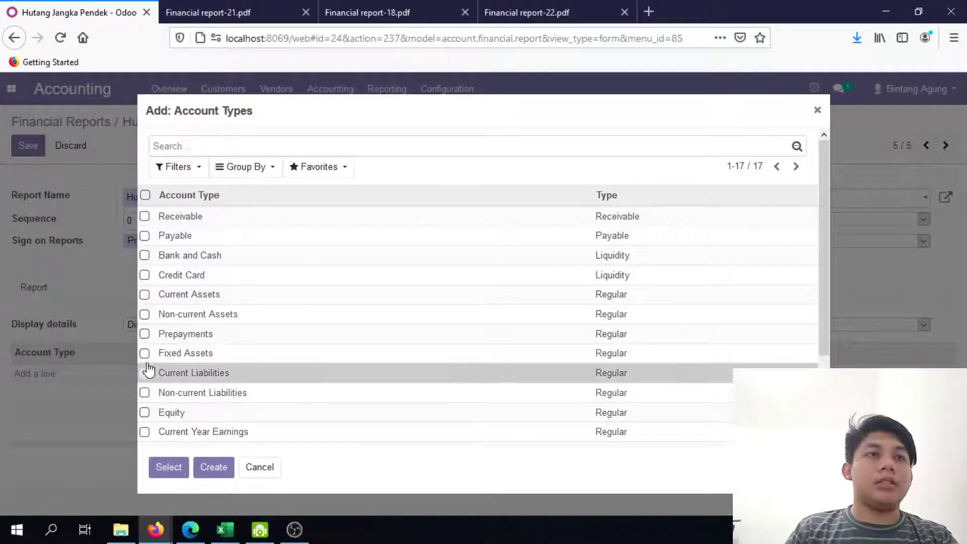
pyautogui.click(145, 235)
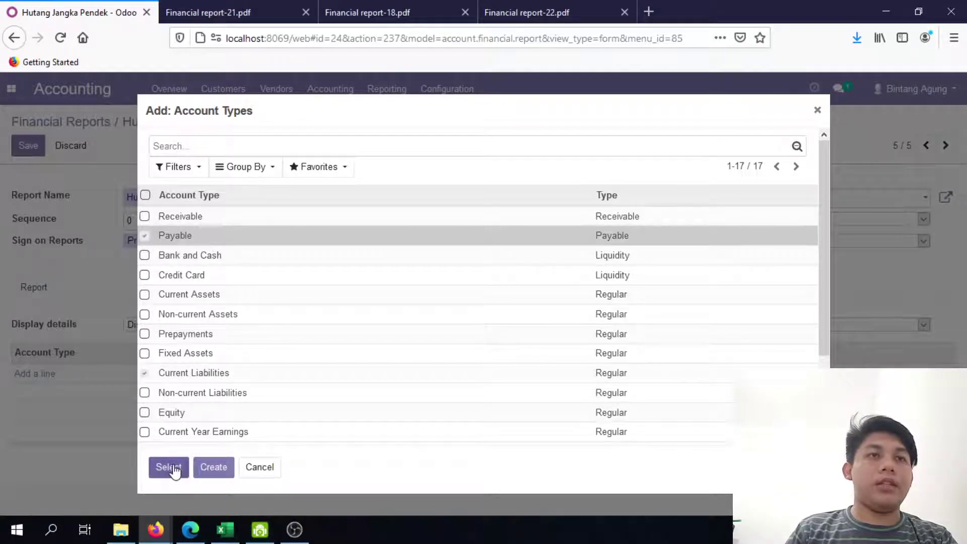
pyautogui.click(166, 467)
pyautogui.click(28, 146)
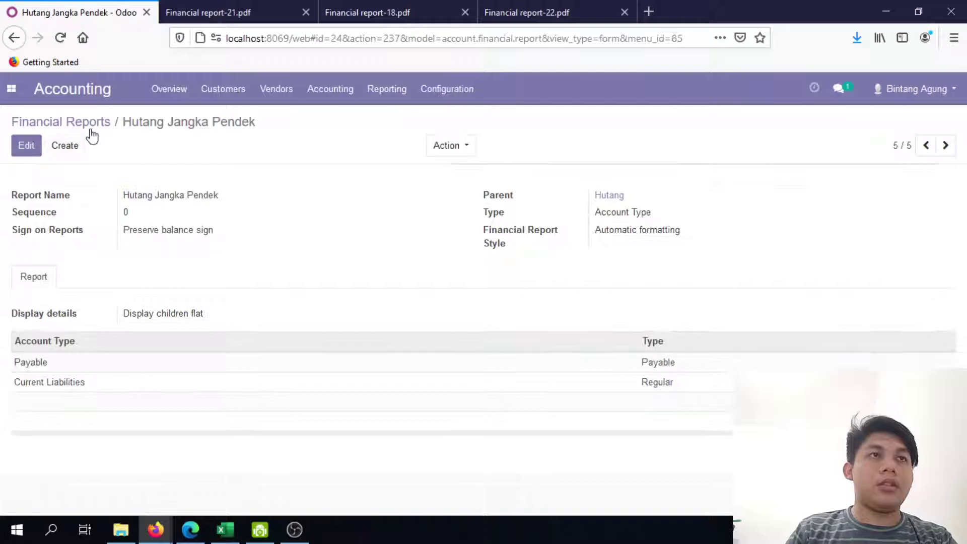
pyautogui.click(92, 123)
# Compare the Modal group and its Modal Dasar account in Financial report-22.pdf with the Modal and Cadangan Modal rows on the Neraca sheet
pyautogui.click(619, 8)
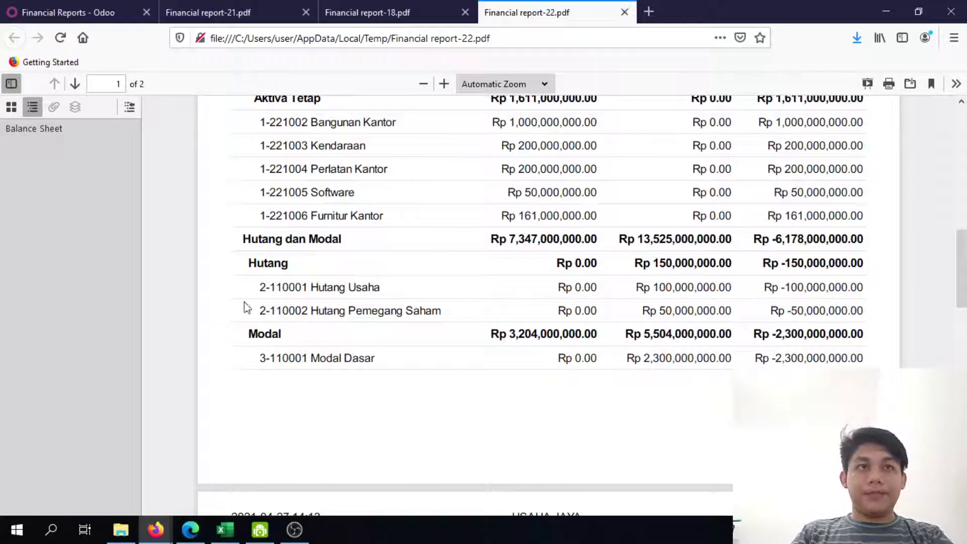
pyautogui.scroll(-2, 340, 315)
pyautogui.scroll(1, 330, 268)
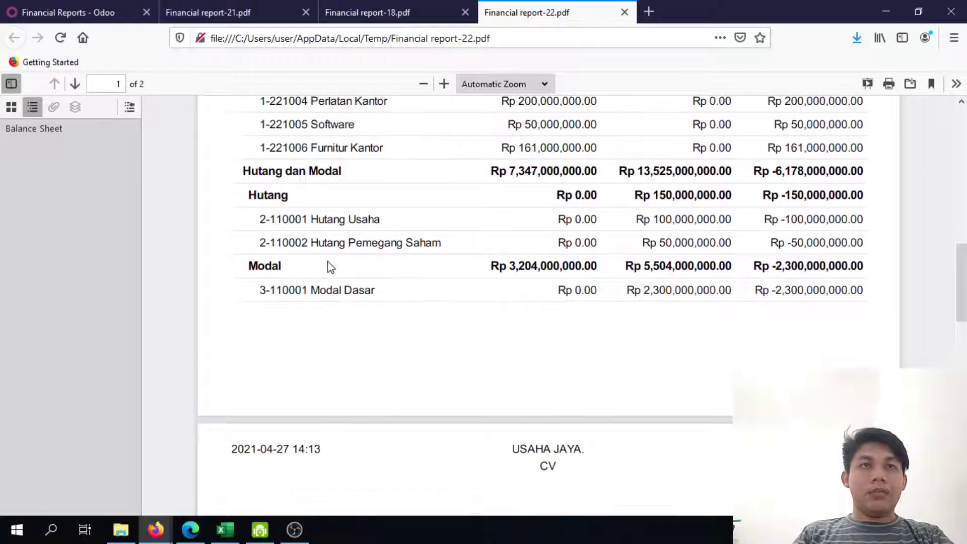
pyautogui.hotkey('alt', 'Tab')
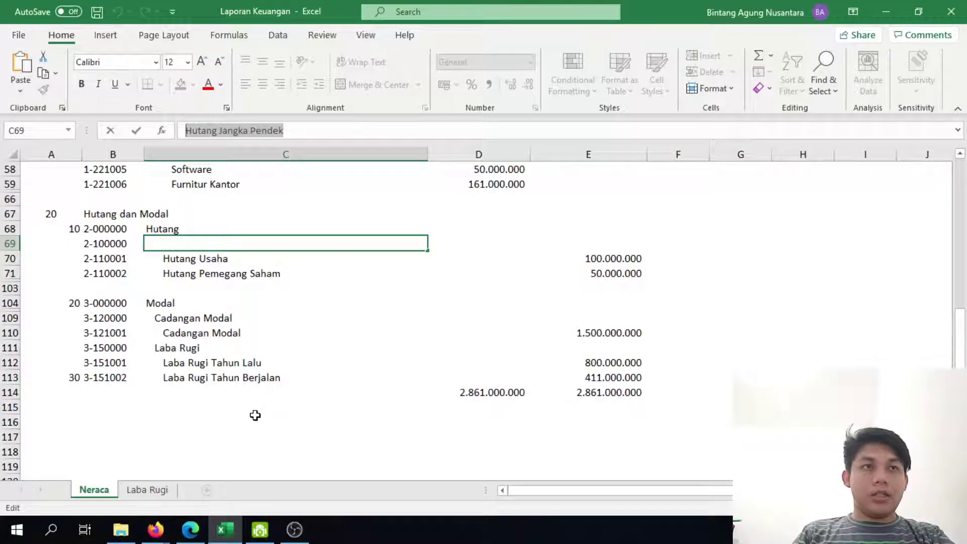
pyautogui.click(254, 417)
pyautogui.click(213, 301)
pyautogui.click(235, 318)
pyautogui.click(274, 333)
pyautogui.hotkey('alt', 'Tab')
pyautogui.moveTo(311, 290); pyautogui.dragTo(398, 287)
pyautogui.click(326, 341)
pyautogui.hotkey('alt', 'Tab')
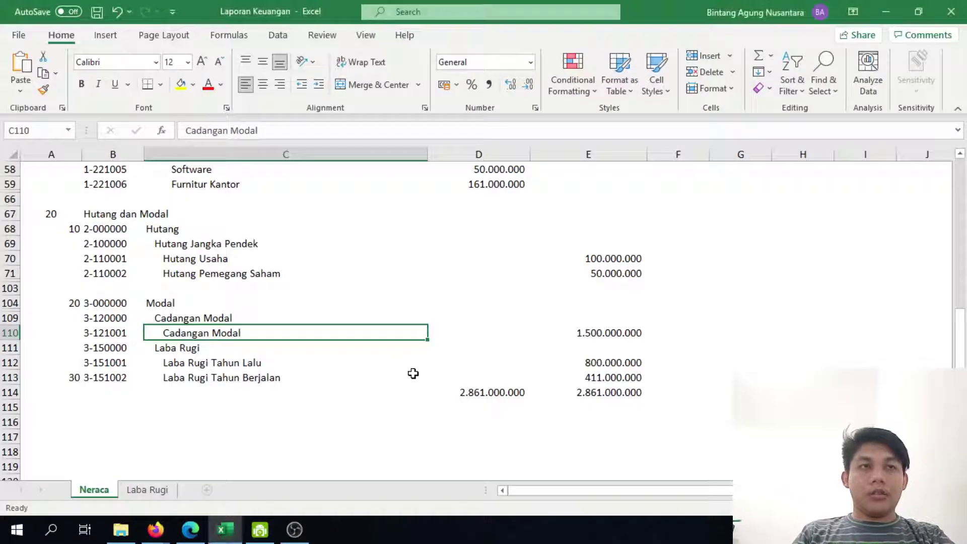
# Check the Liability and Laba (Rugi) Tahun Berjalan lines on the PDF's second page against the Modal and Laba Rugi rows on the Neraca sheet
pyautogui.scroll(-3, 410, 373)
pyautogui.scroll(2, 391, 376)
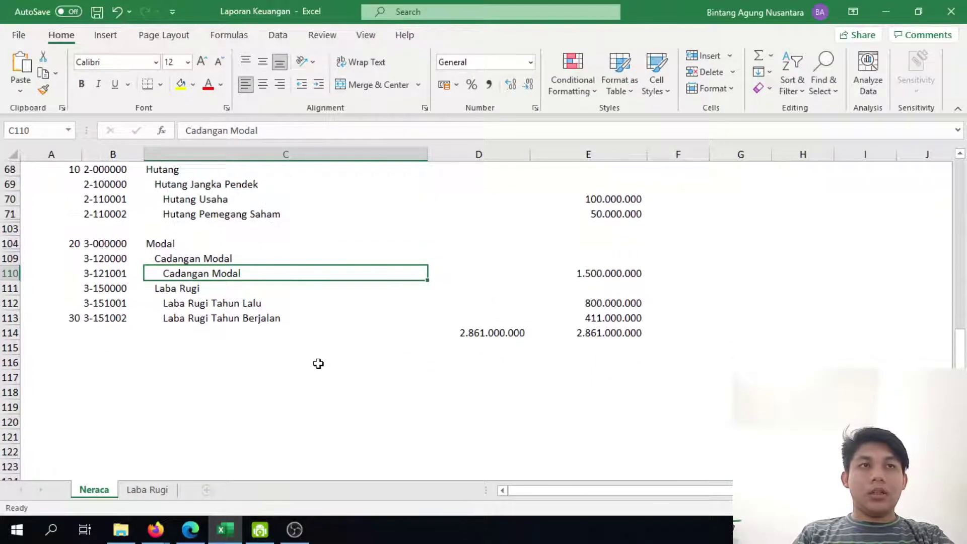
pyautogui.scroll(1, 318, 364)
pyautogui.hotkey('alt', 'Tab')
pyautogui.scroll(-5, 477, 326)
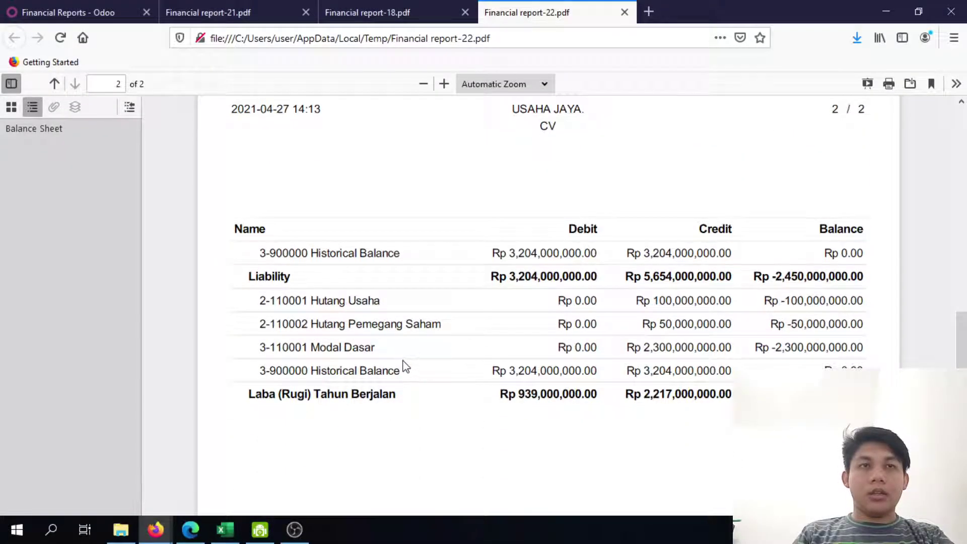
pyautogui.hotkey('alt', 'Tab')
pyautogui.hotkey('alt', 'Tab')
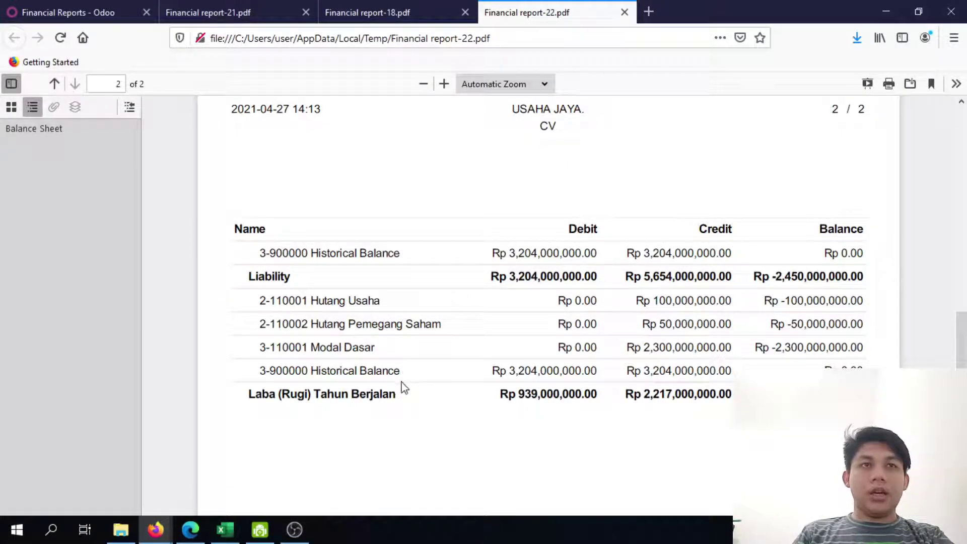
pyautogui.scroll(4, 338, 350)
pyautogui.scroll(-4, 339, 358)
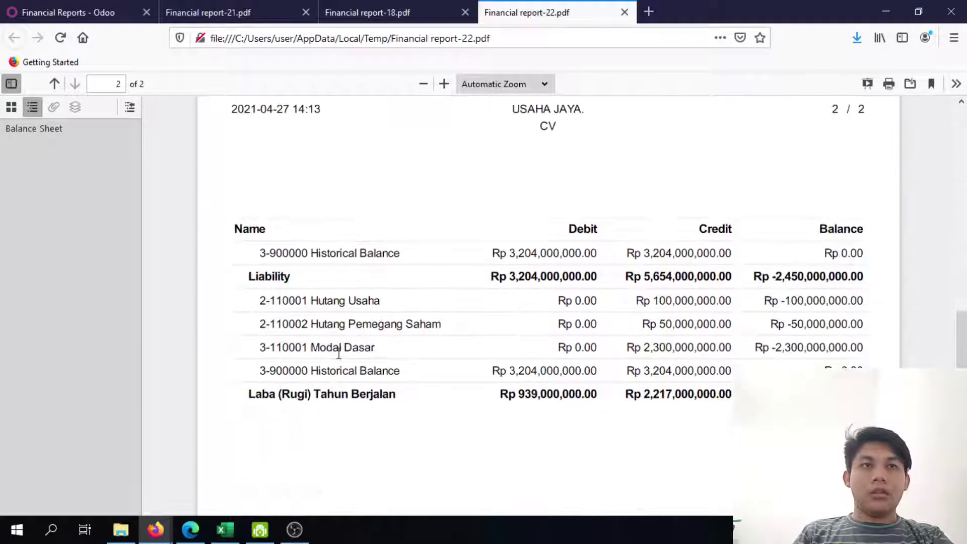
pyautogui.hotkey('alt', 'Tab')
pyautogui.hotkey('alt', 'Tab')
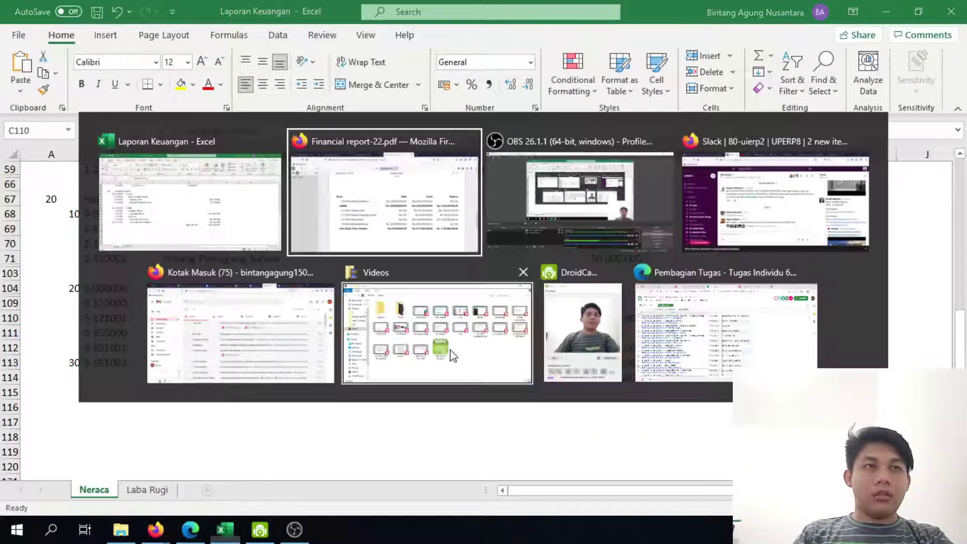
# Review the whole balance sheet PDF from Aktiva to its last line, comparing the Modal accounts with the Neraca sheet
pyautogui.scroll(13, 539, 302)
pyautogui.scroll(4, 542, 301)
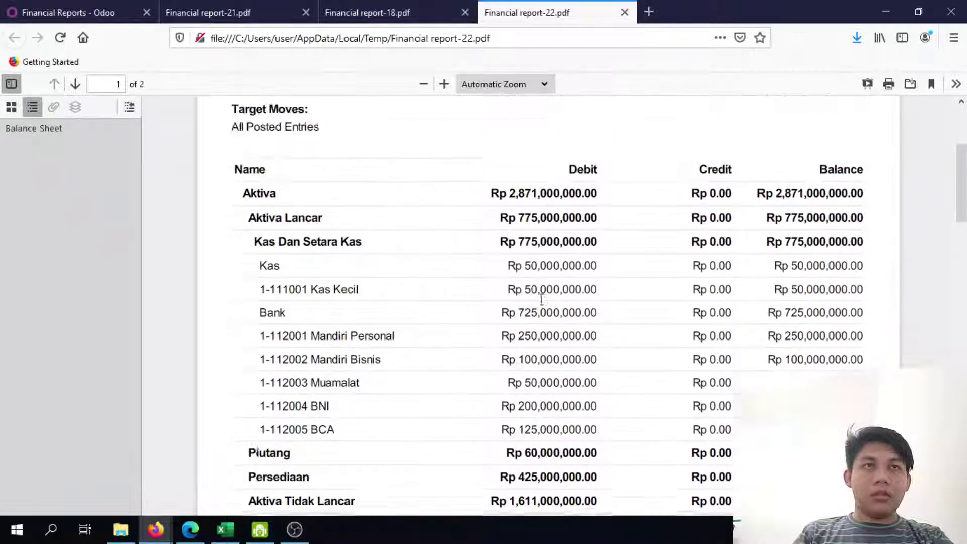
pyautogui.scroll(-11, 543, 302)
pyautogui.scroll(-9, 543, 304)
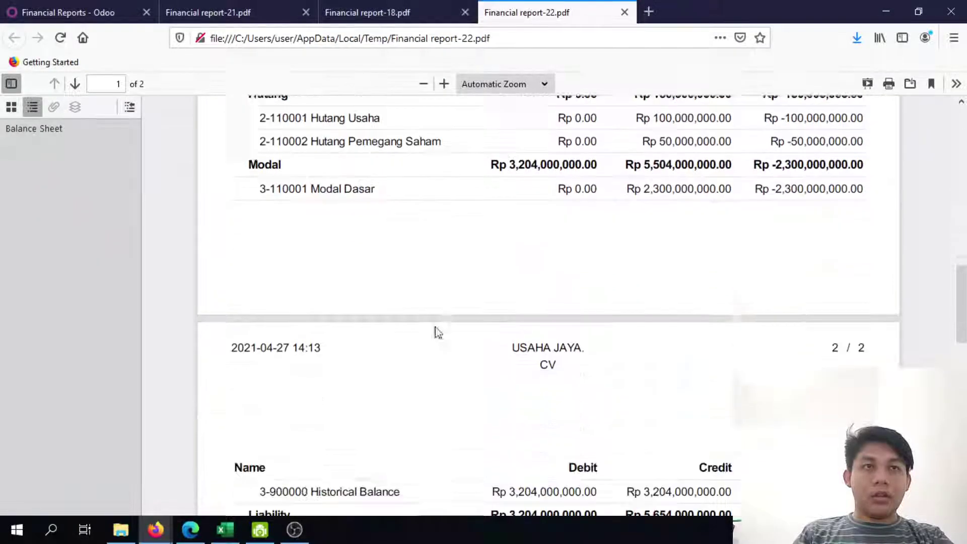
pyautogui.moveTo(262, 206); pyautogui.dragTo(487, 362)
pyautogui.click(346, 304)
pyautogui.hotkey('alt', 'Tab')
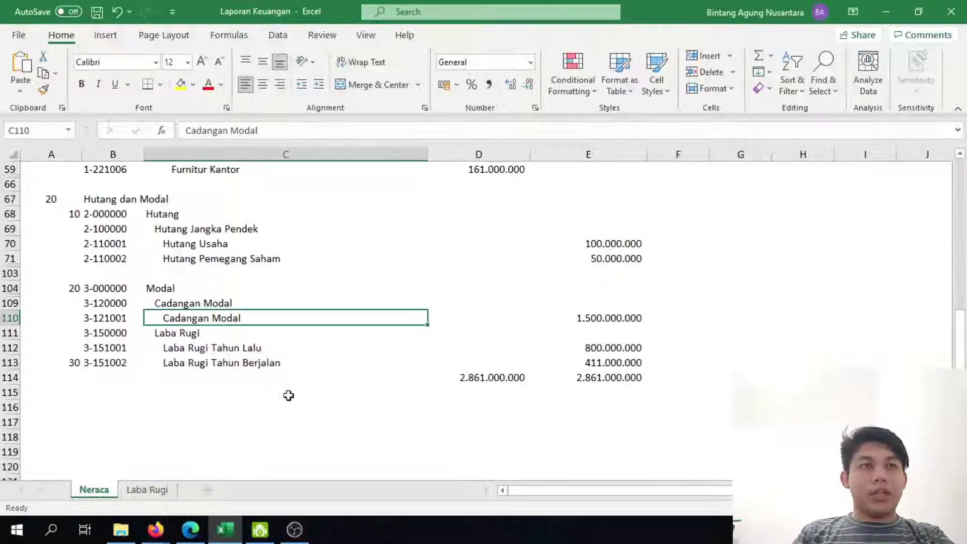
pyautogui.scroll(-1, 288, 395)
pyautogui.hotkey('alt', 'Tab')
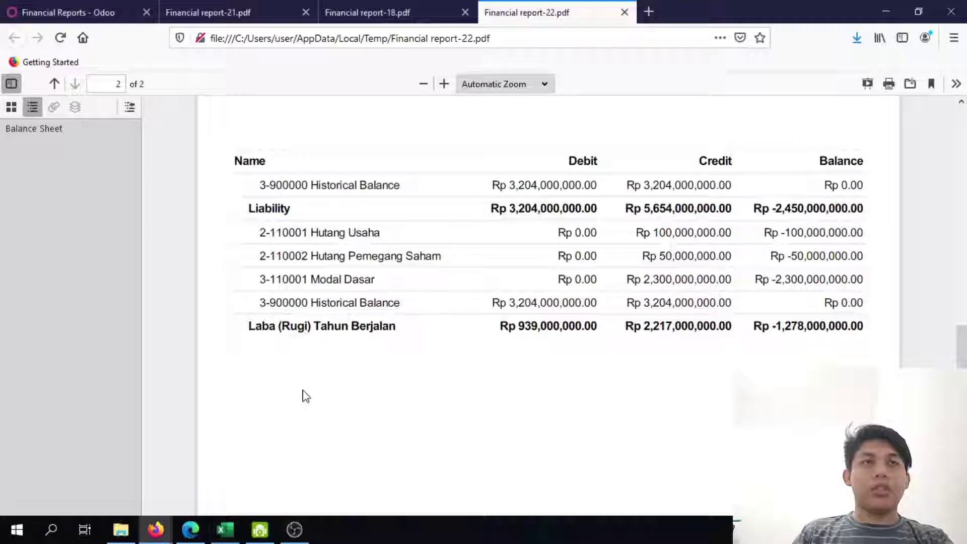
# Return to the Financial Reports list and collapse the expanded Aktiva and Hutang groups
pyautogui.scroll(6, 388, 321)
pyautogui.scroll(-1, 388, 321)
pyautogui.scroll(4, 388, 320)
pyautogui.click(76, 12)
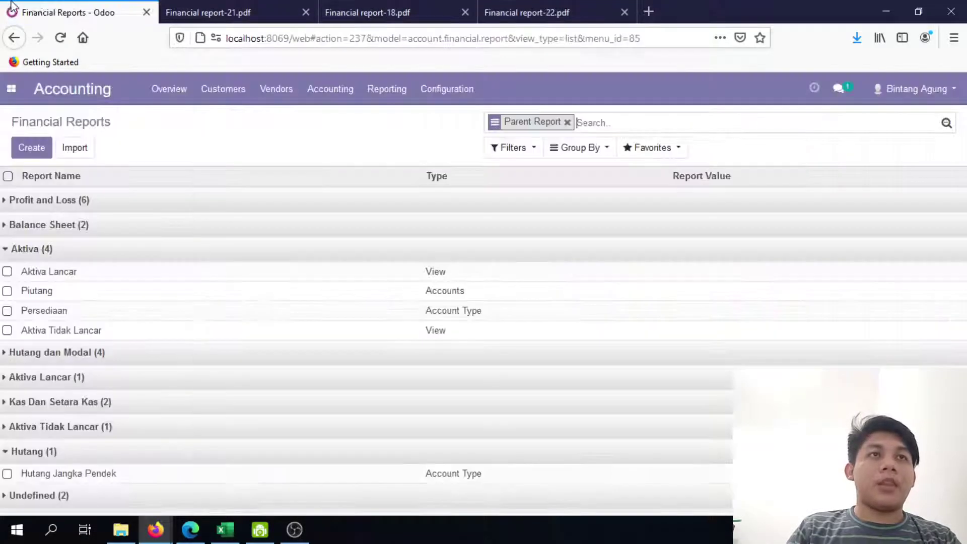
pyautogui.click(49, 249)
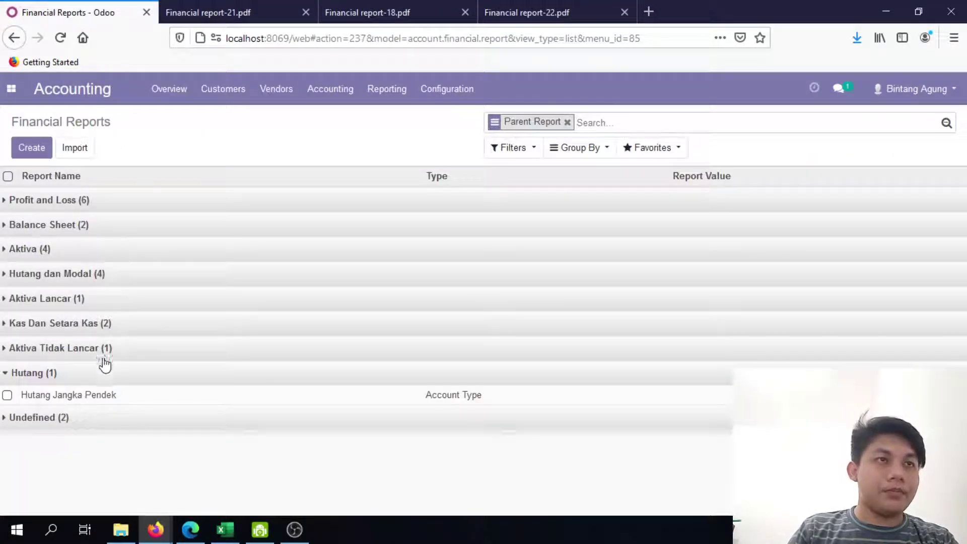
pyautogui.click(112, 377)
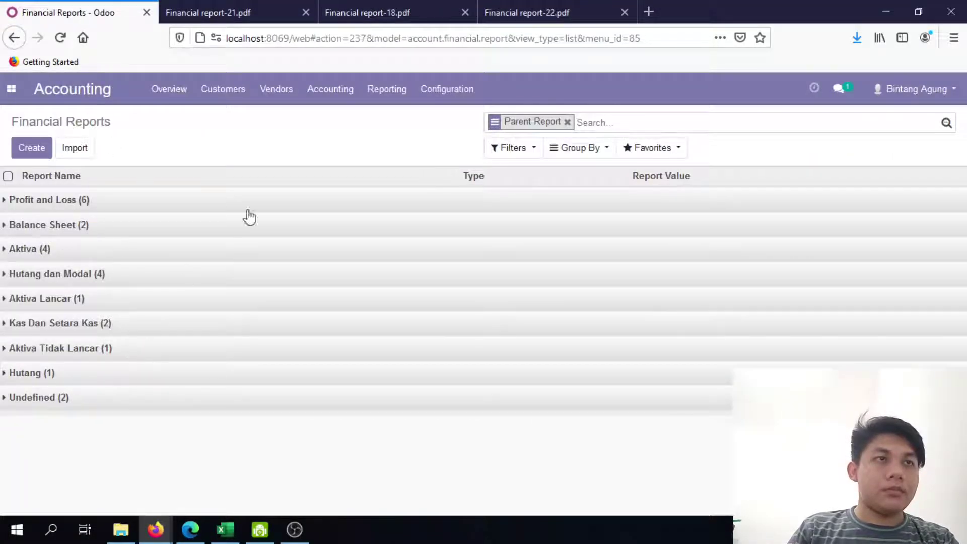
# Review the Aktiva, Hutang and Modal sections in Financial report-22.pdf, including the Liability section on its second page
pyautogui.click(598, 6)
pyautogui.scroll(-6, 245, 206)
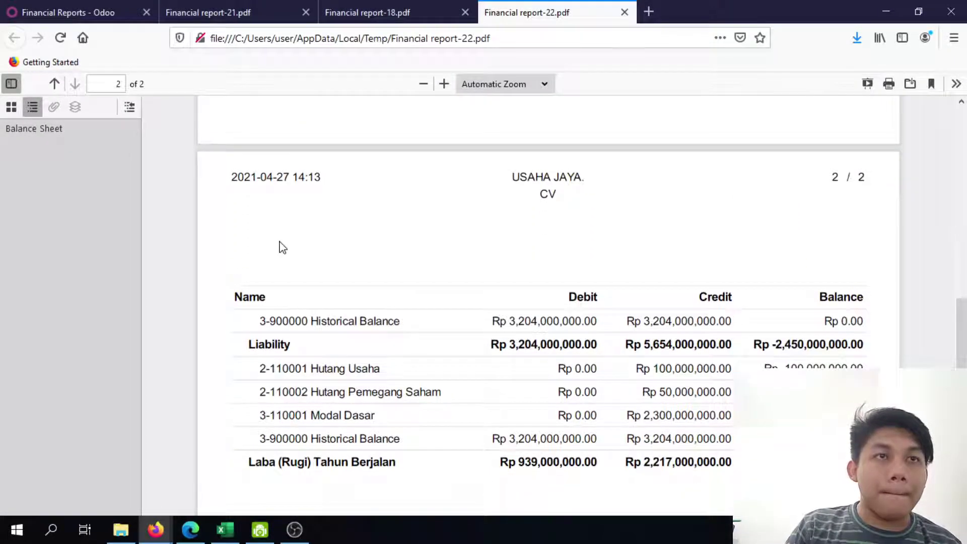
pyautogui.scroll(3, 296, 260)
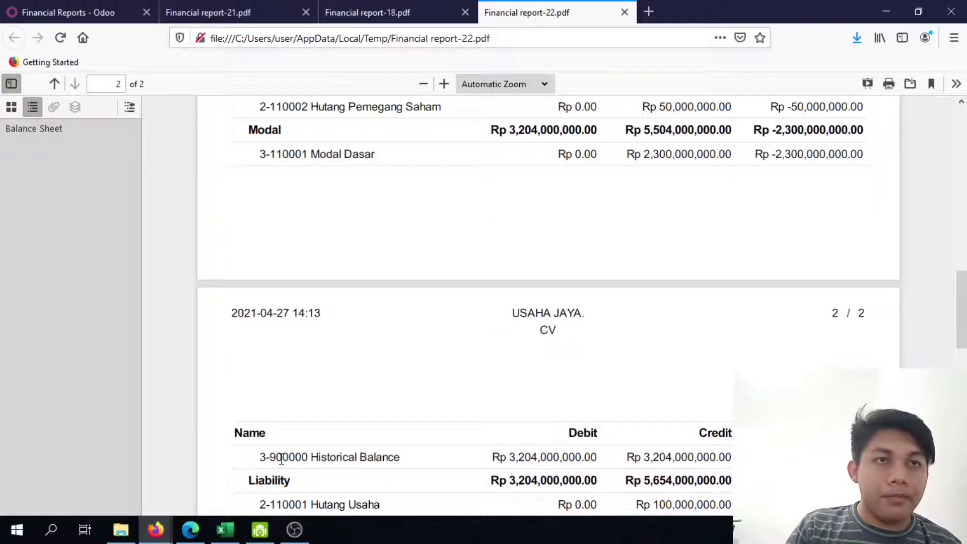
pyautogui.scroll(7, 295, 393)
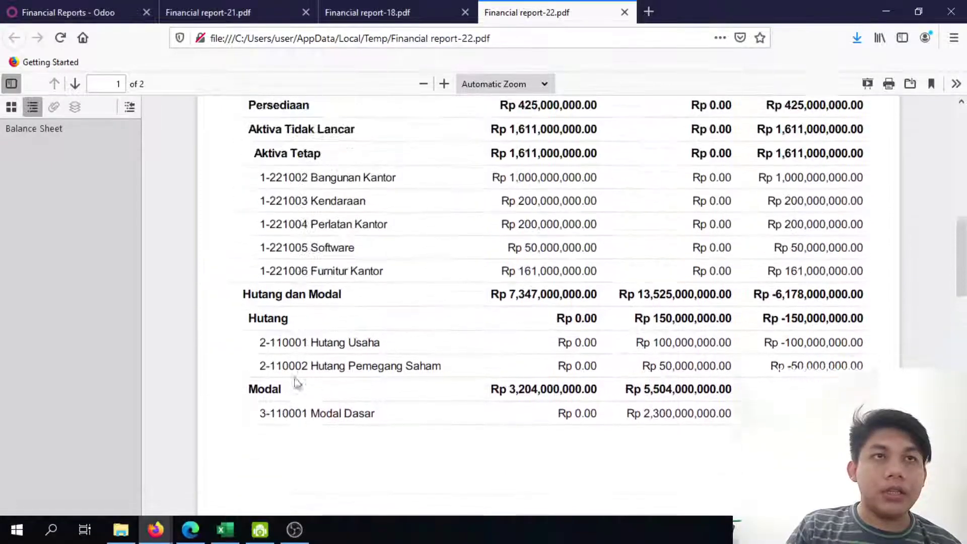
pyautogui.scroll(3, 278, 284)
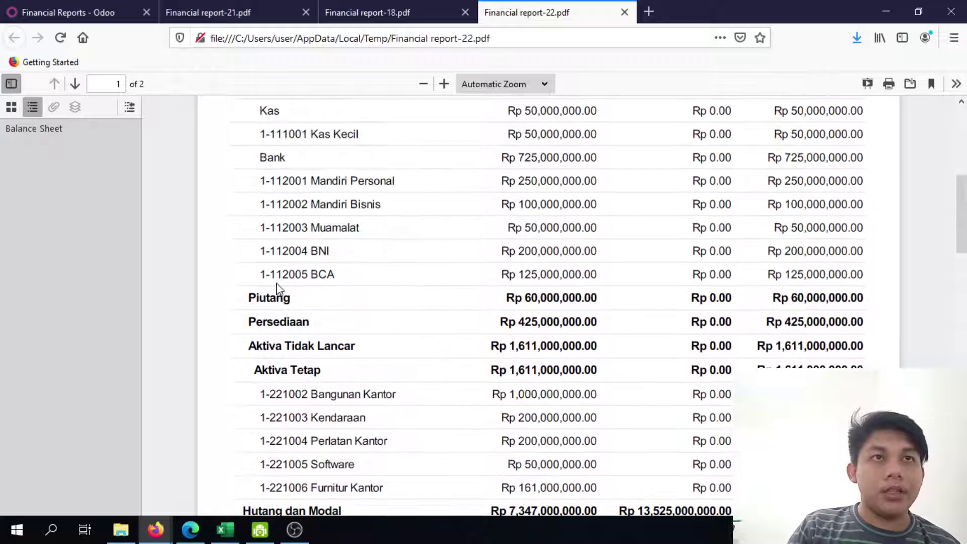
pyautogui.scroll(-11, 262, 348)
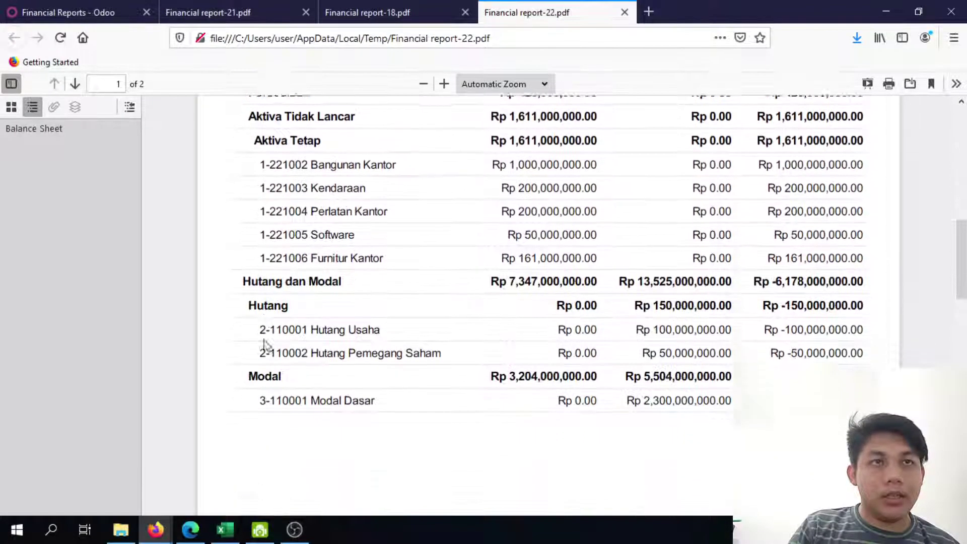
pyautogui.scroll(5, 264, 343)
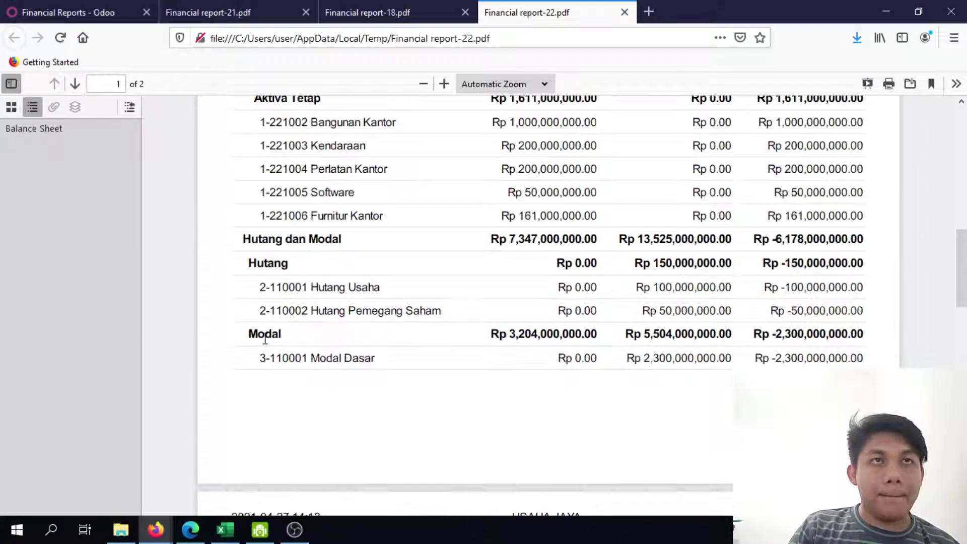
# Inspect the account types assigned to the Liability report under Hutang dan Modal, and return to the Financial Reports list
pyautogui.click(76, 11)
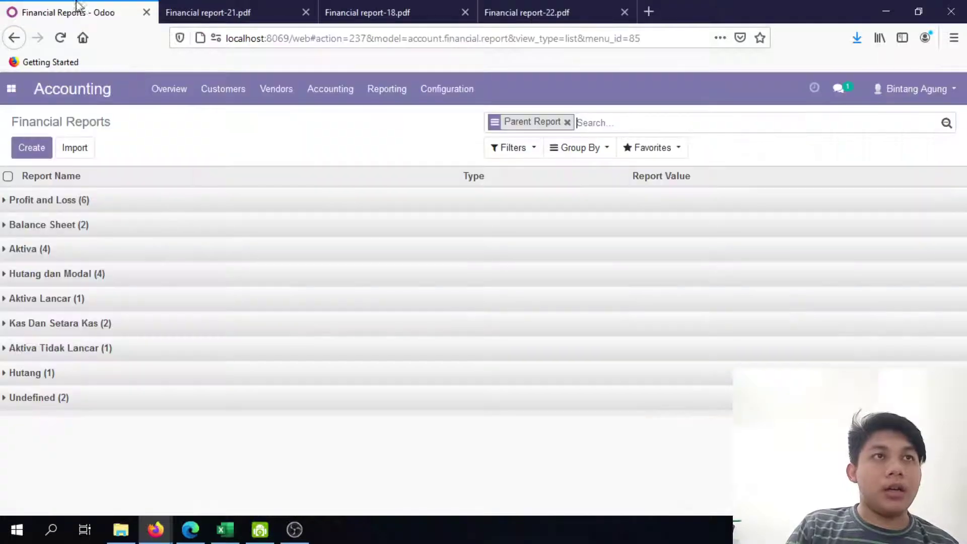
pyautogui.click(53, 274)
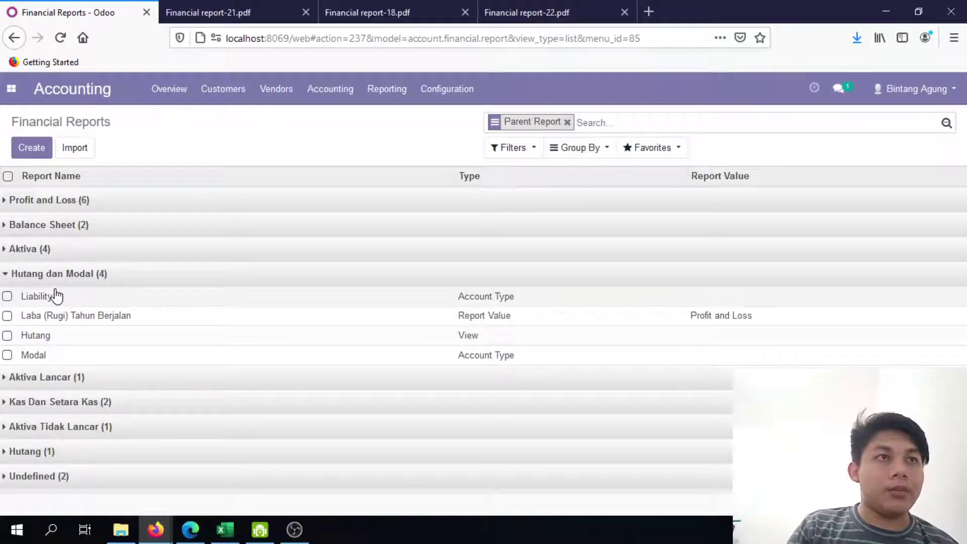
pyautogui.click(56, 296)
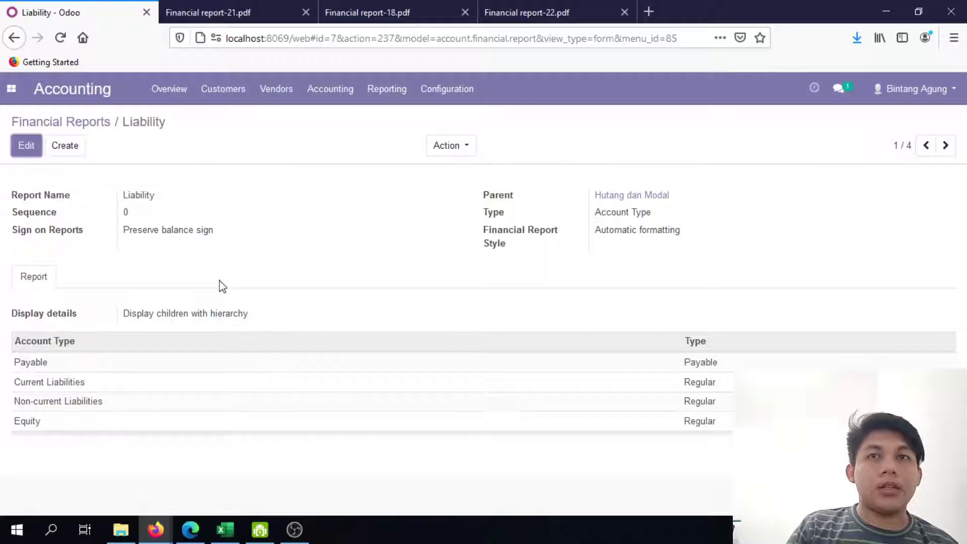
pyautogui.click(83, 124)
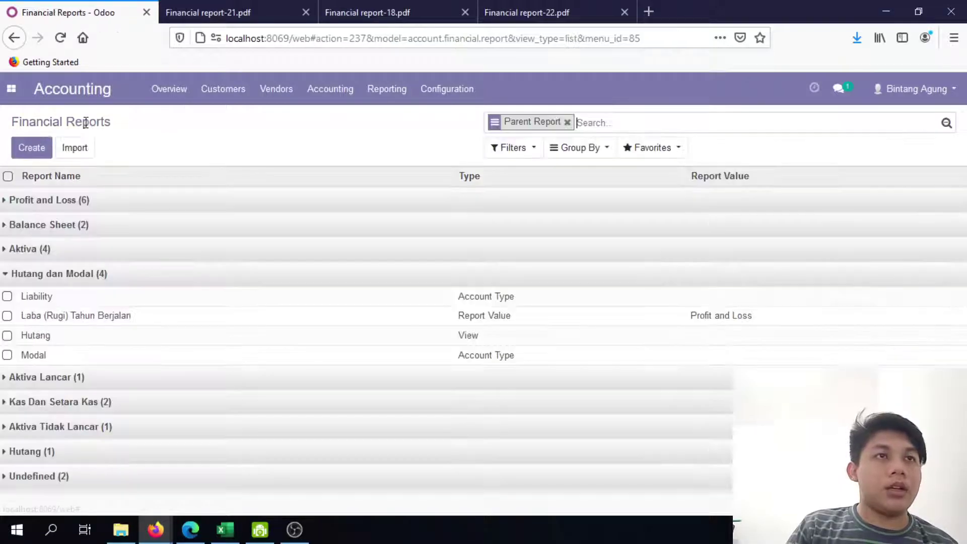
# Delete the Liability report from the Hutang dan Modal group and confirm the deletion
pyautogui.click(8, 297)
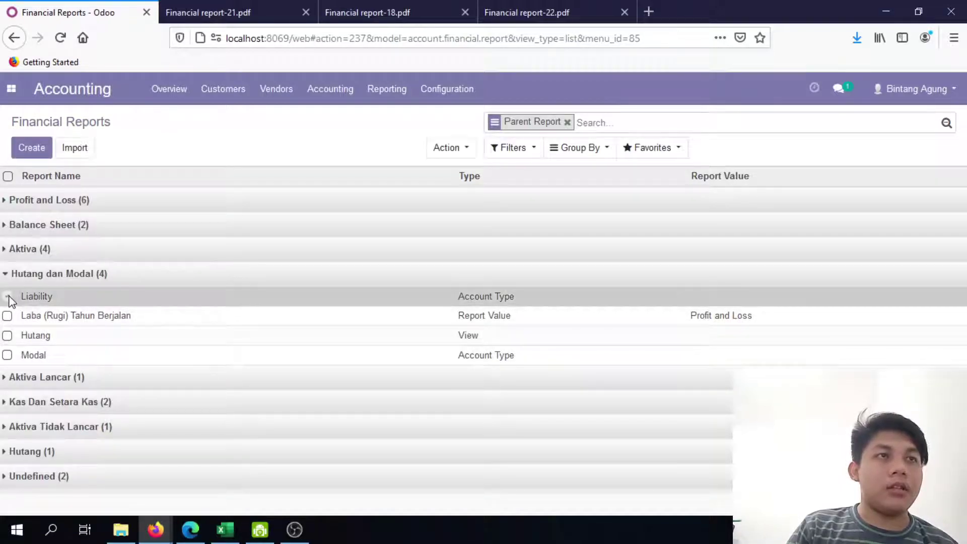
pyautogui.click(446, 147)
pyautogui.click(477, 199)
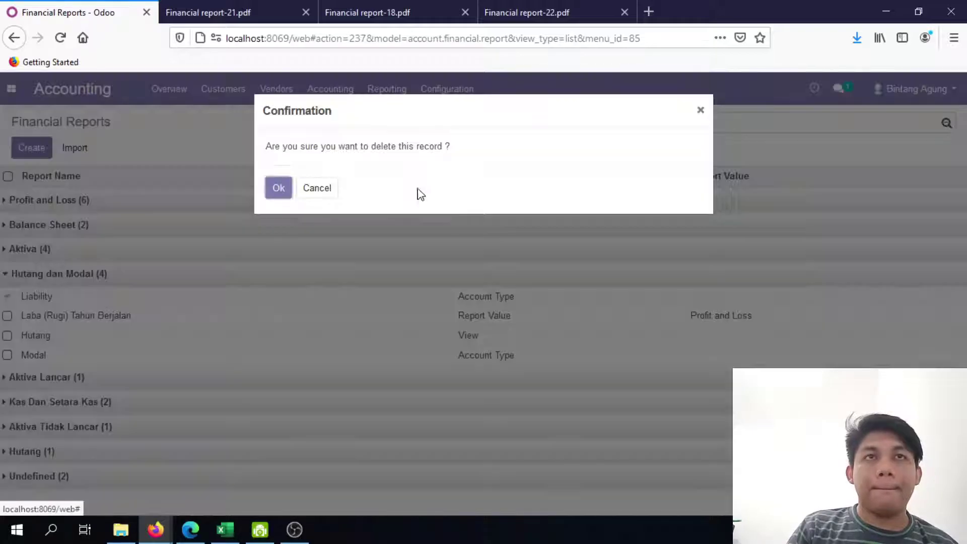
pyautogui.click(280, 188)
pyautogui.click(42, 274)
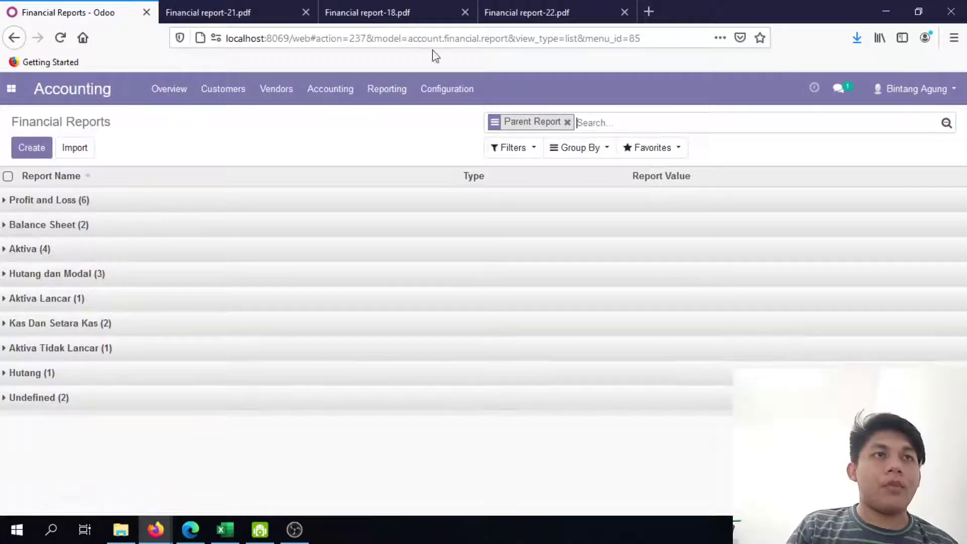
# Compare the PDF's Liability accounts and Laba (Rugi) Tahun Berjalan line with the Laba Rugi Tahun Berjalan and total rows on the Neraca sheet
pyautogui.click(603, 6)
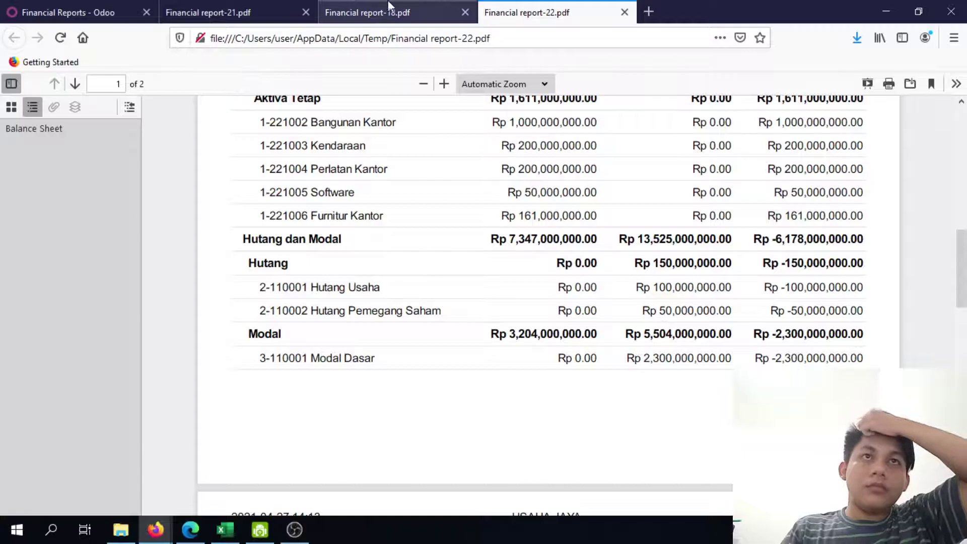
pyautogui.scroll(-10, 322, 328)
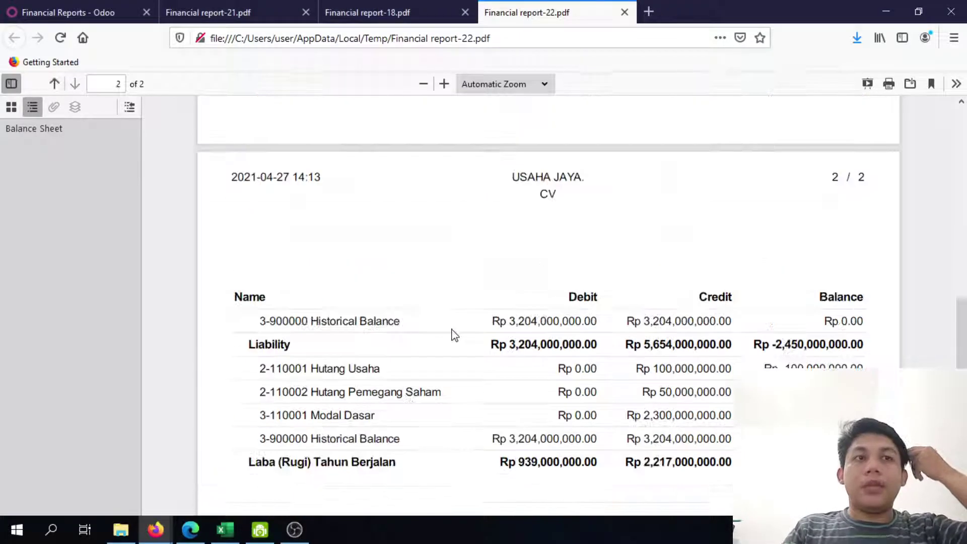
pyautogui.moveTo(300, 234); pyautogui.dragTo(749, 342)
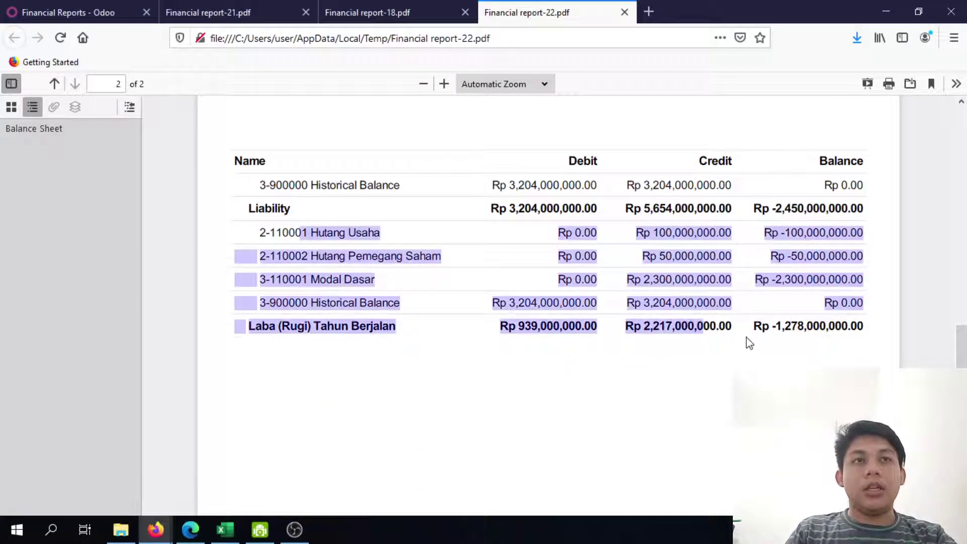
pyautogui.click(255, 356)
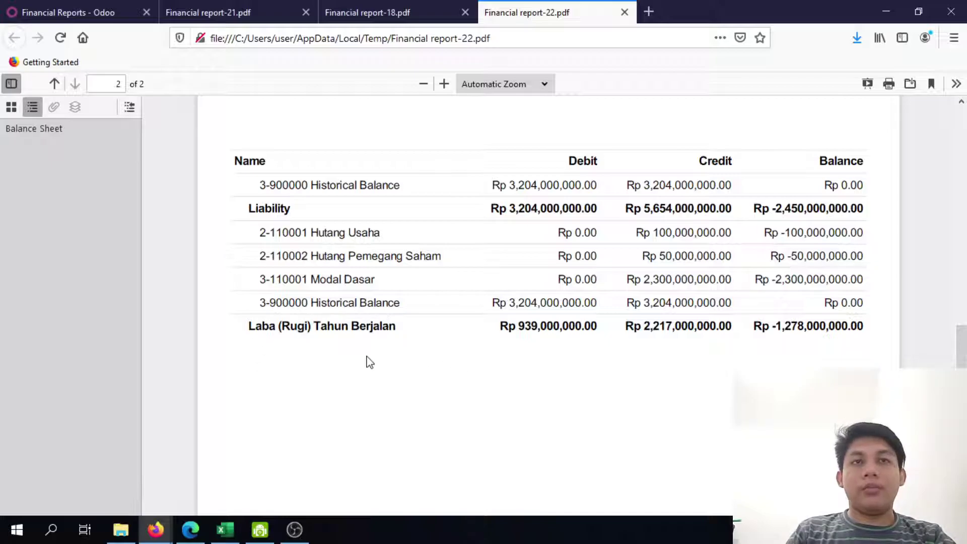
pyautogui.hotkey('alt', 'Tab')
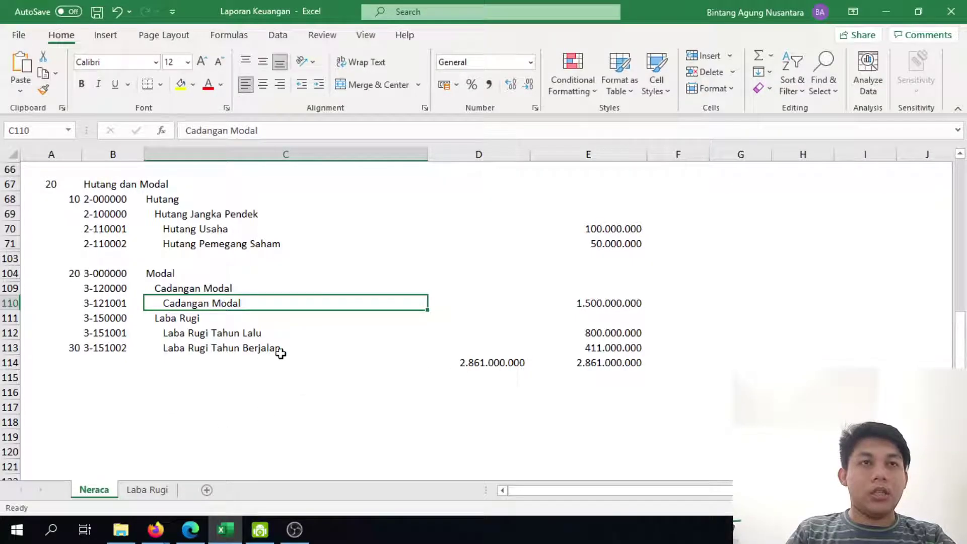
pyautogui.click(265, 354)
pyautogui.click(359, 364)
pyautogui.click(485, 365)
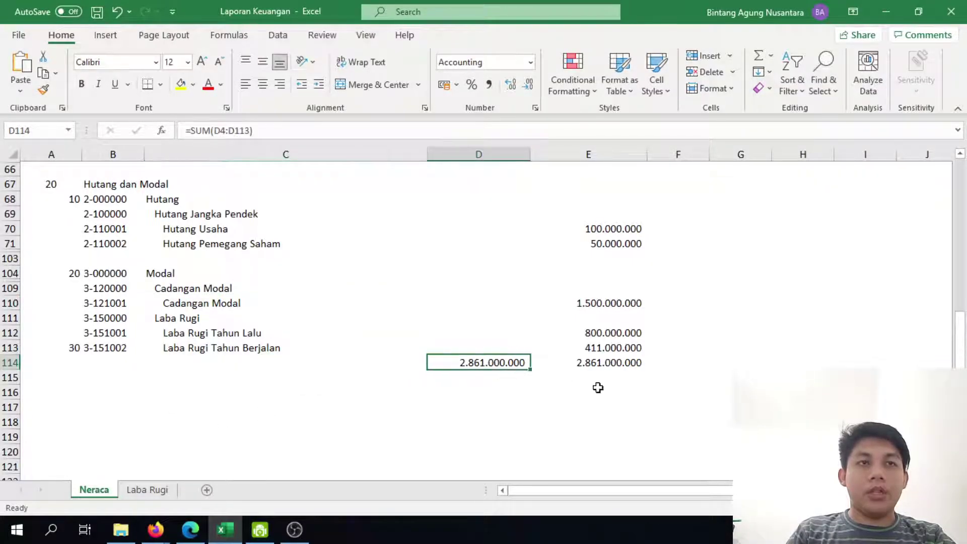
pyautogui.click(267, 363)
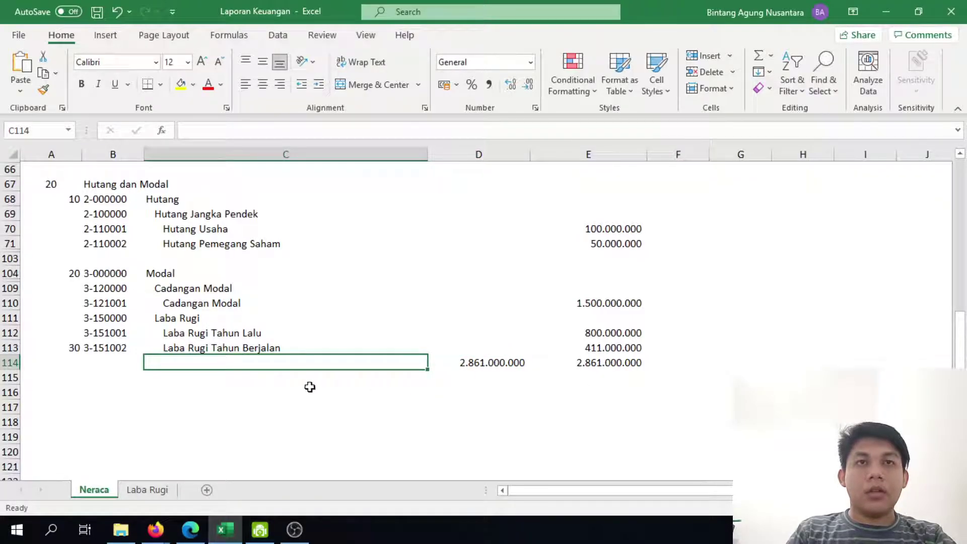
pyautogui.hotkey('alt', 'Tab')
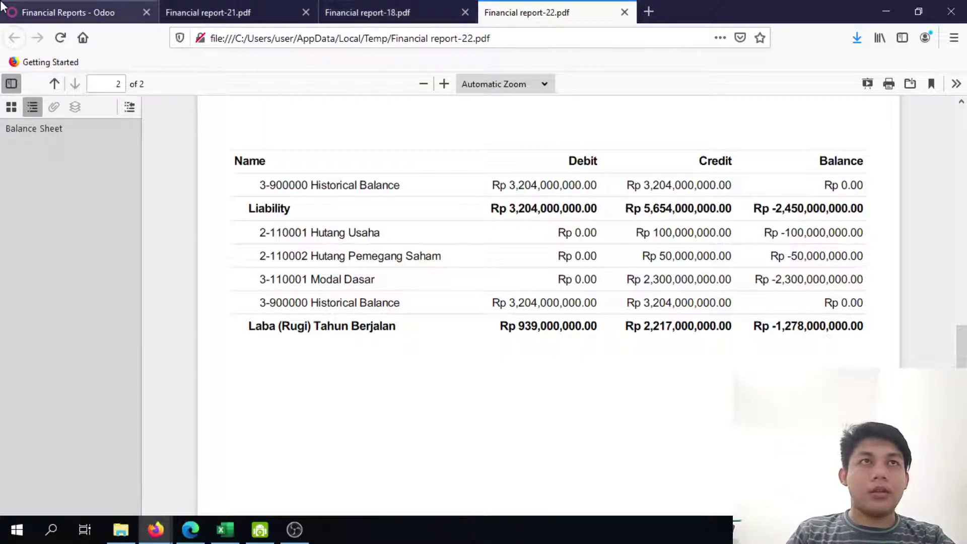
# Rename the Laba (Rugi) Tahun Berjalan report under Hutang dan Modal to Laba (Rugi), save, and return to the Financial Reports list
pyautogui.click(106, 5)
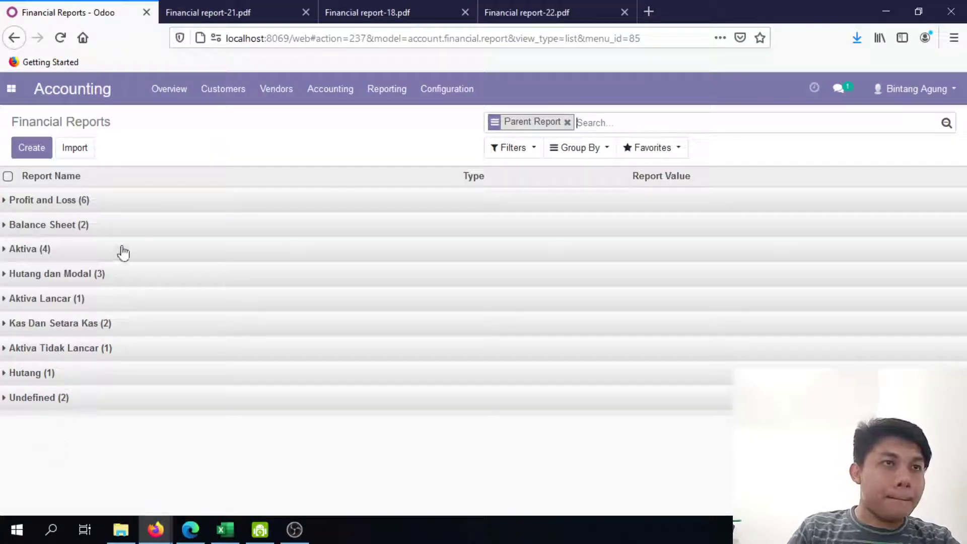
pyautogui.click(40, 250)
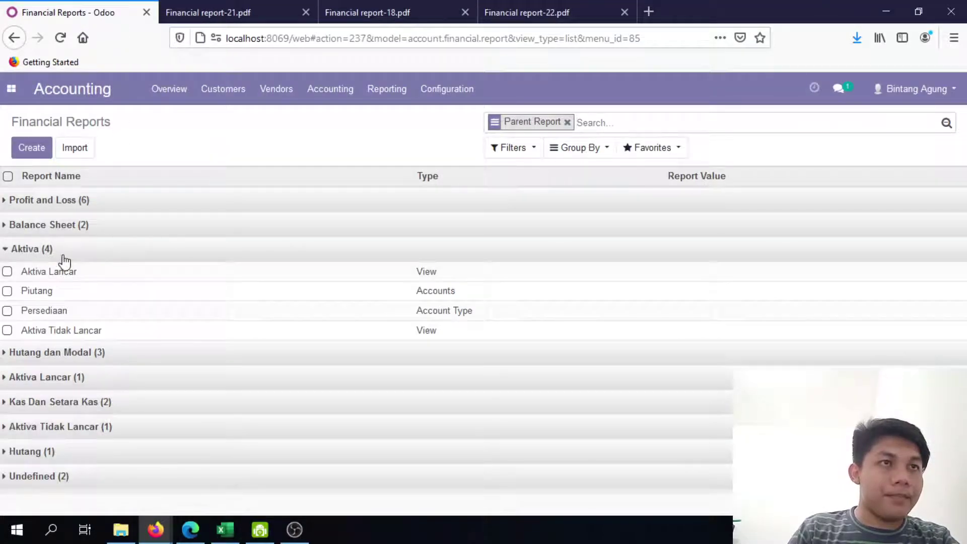
pyautogui.click(64, 259)
pyautogui.click(71, 280)
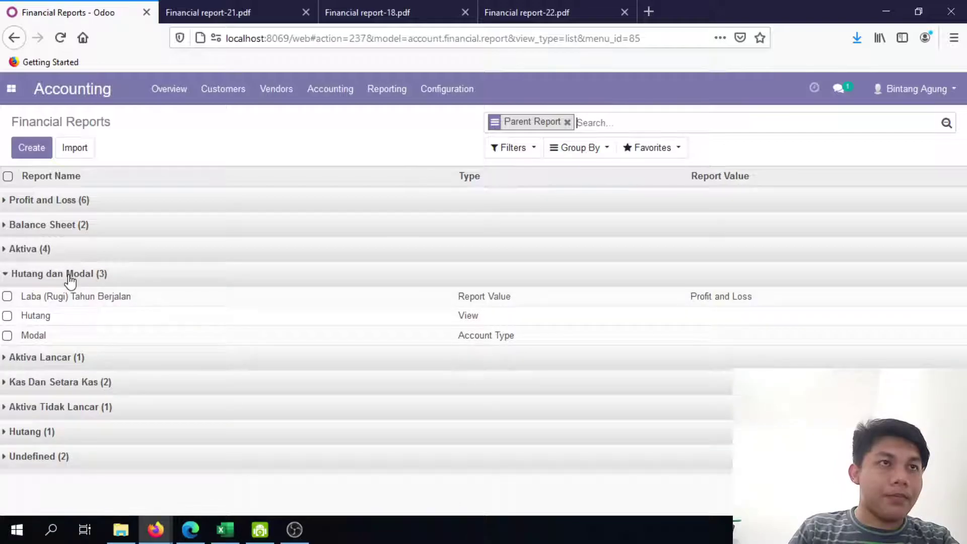
pyautogui.click(79, 300)
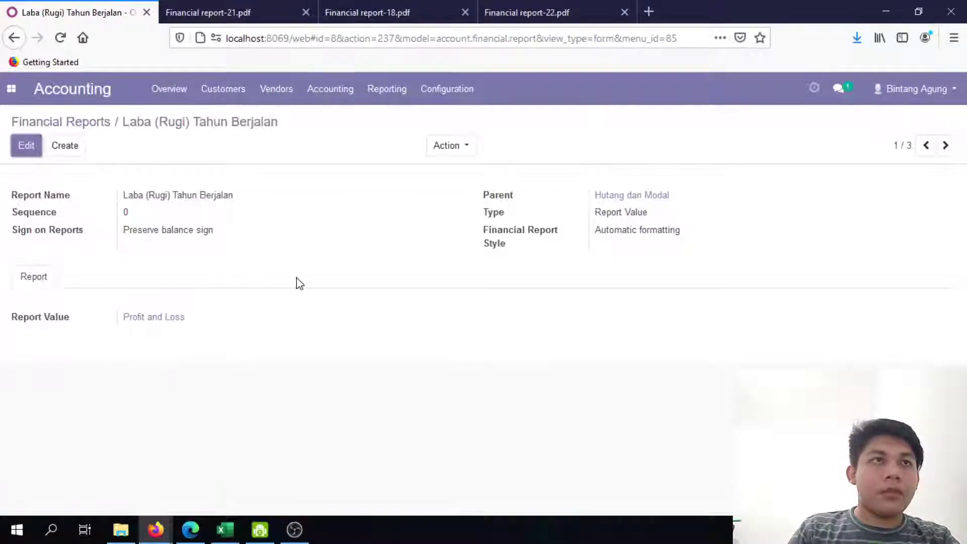
pyautogui.click(27, 145)
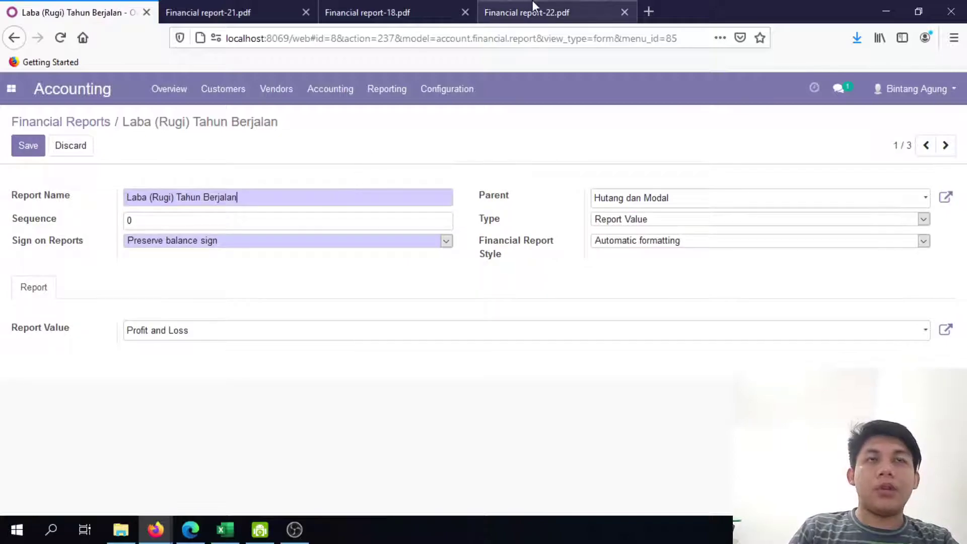
pyautogui.moveTo(240, 196); pyautogui.dragTo(170, 198)
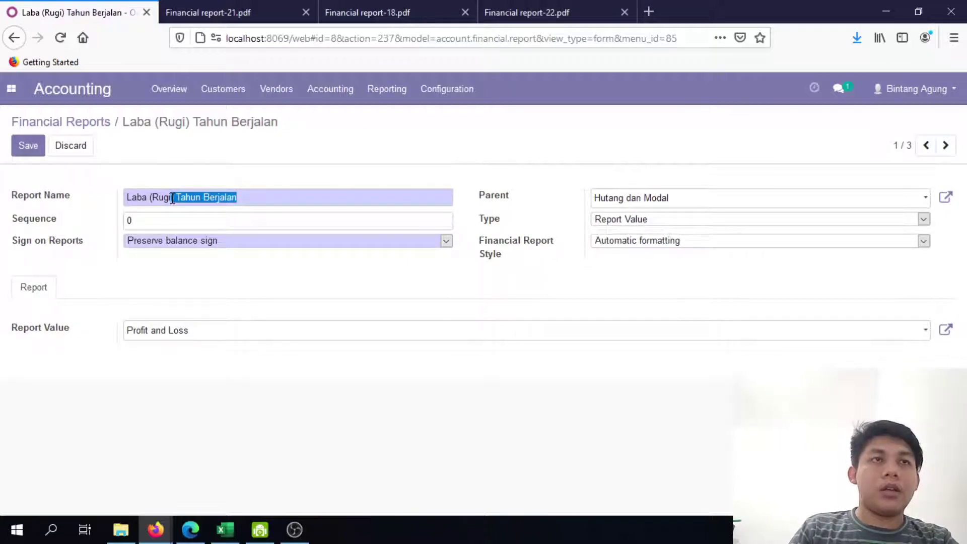
pyautogui.press('BackSpace')
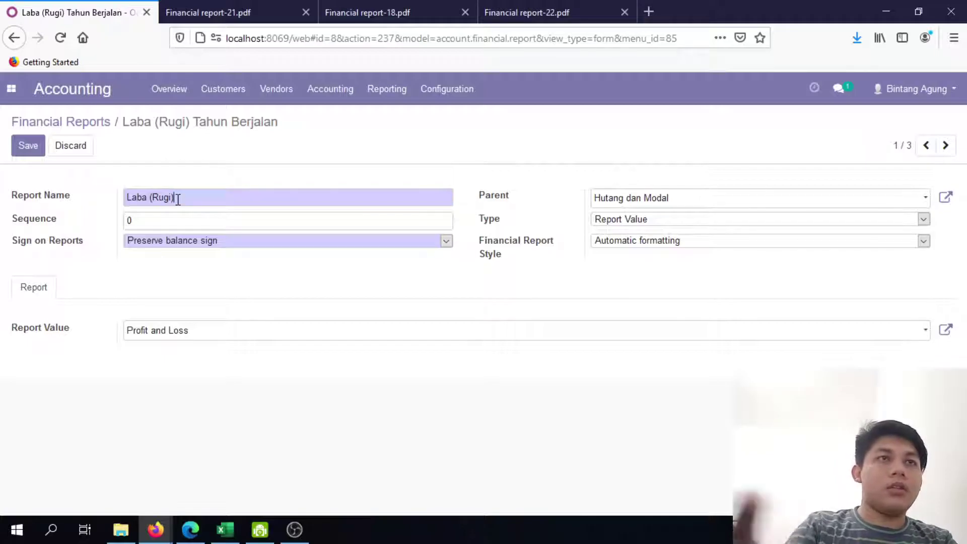
pyautogui.click(17, 147)
pyautogui.click(61, 122)
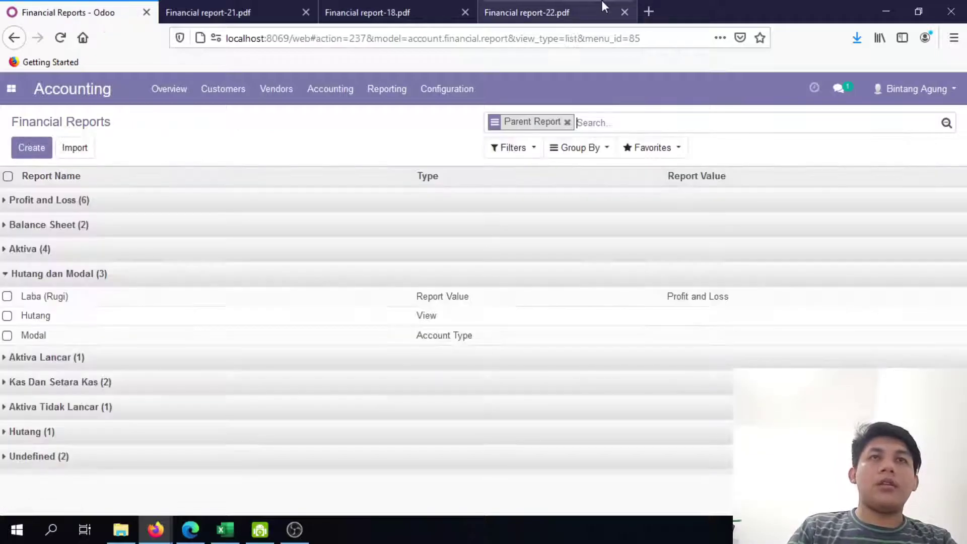
# Examine the Aktiva balance and the Hutang dan Modal balance on the first page of Financial report-22.pdf
pyautogui.click(609, 6)
pyautogui.scroll(15, 924, 190)
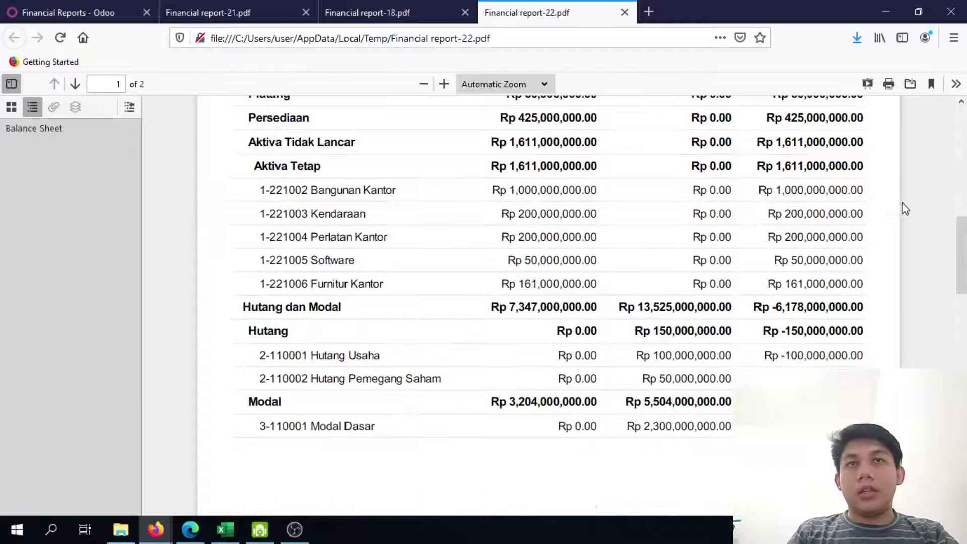
pyautogui.scroll(-4, 804, 245)
pyautogui.scroll(1, 781, 269)
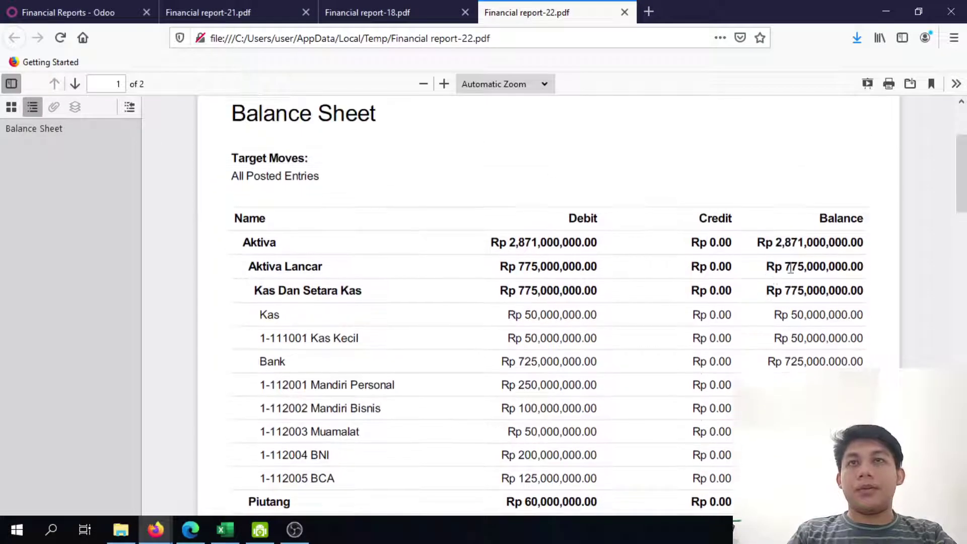
pyautogui.scroll(-8, 666, 314)
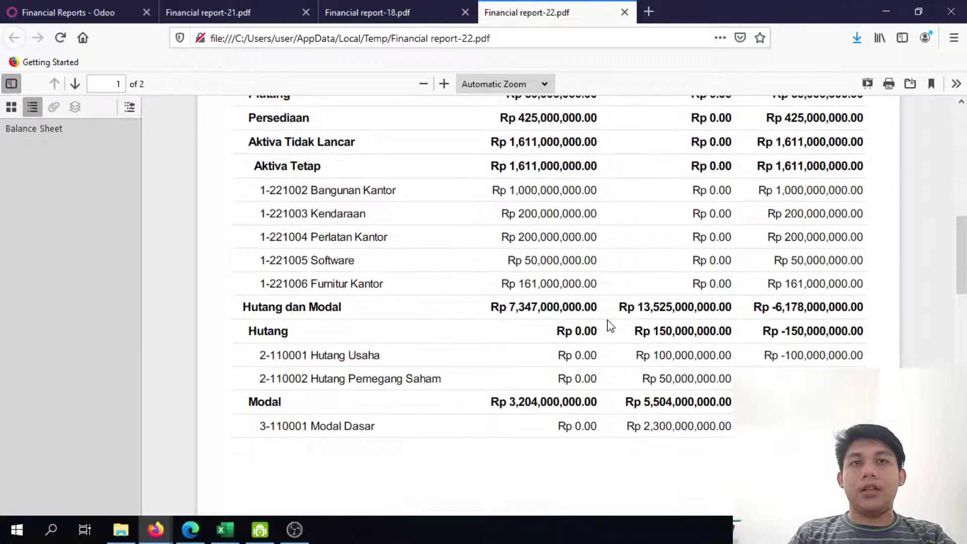
# Compare the Hutang, Modal and Liability lines in Financial report-22.pdf with the Hutang dan Modal section of the Neraca sheet
pyautogui.scroll(-5, 666, 325)
pyautogui.scroll(4, 666, 325)
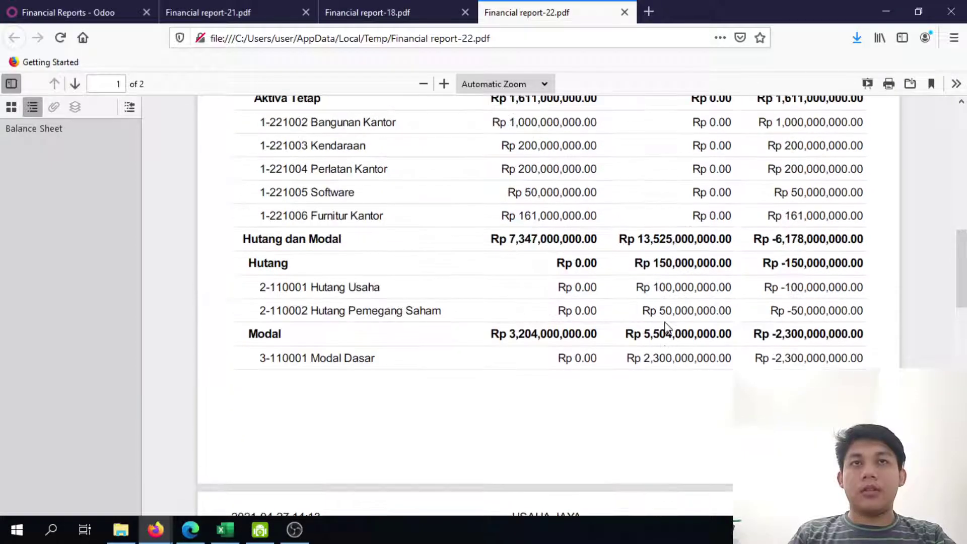
pyautogui.scroll(-7, 666, 323)
pyautogui.scroll(-4, 666, 322)
pyautogui.hotkey('alt', 'Tab')
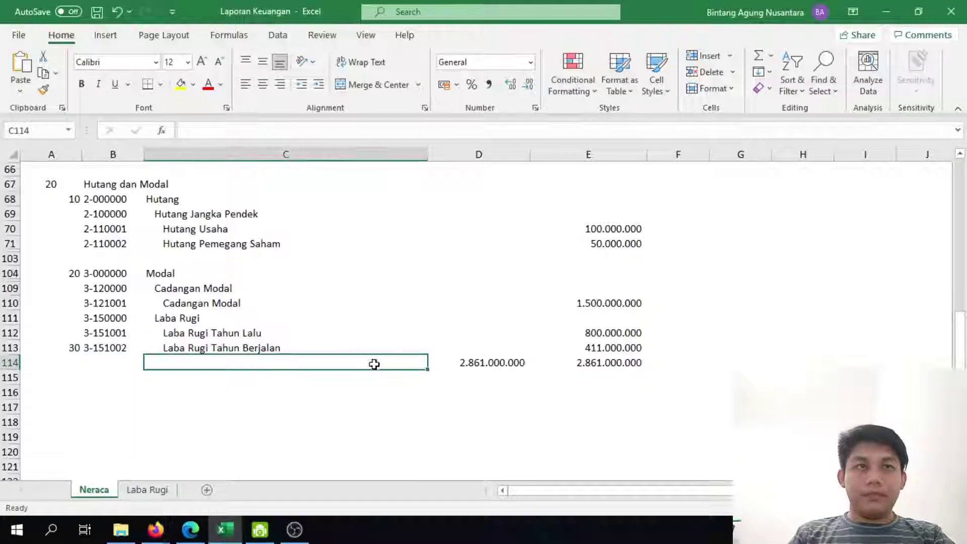
pyautogui.click(490, 407)
pyautogui.scroll(20, 714, 393)
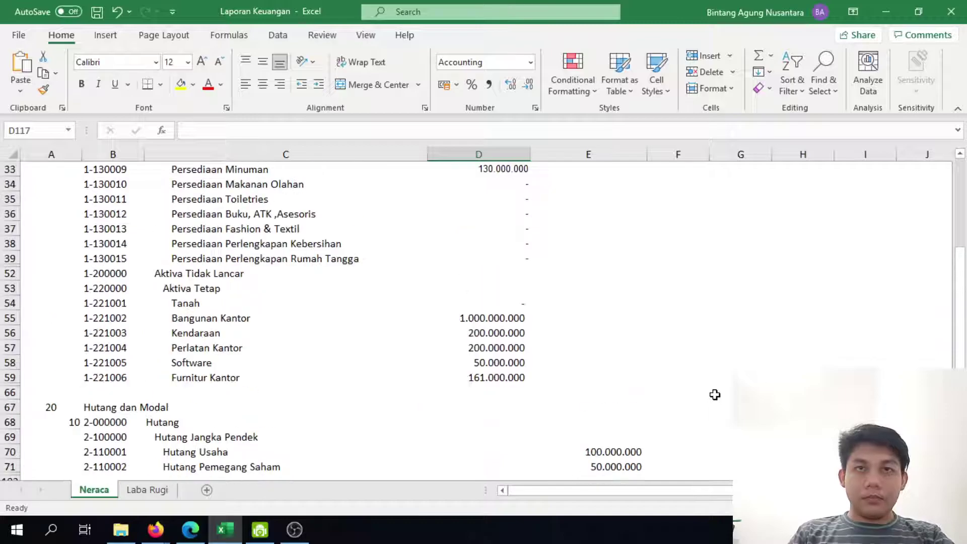
pyautogui.hotkey('alt', 'Tab')
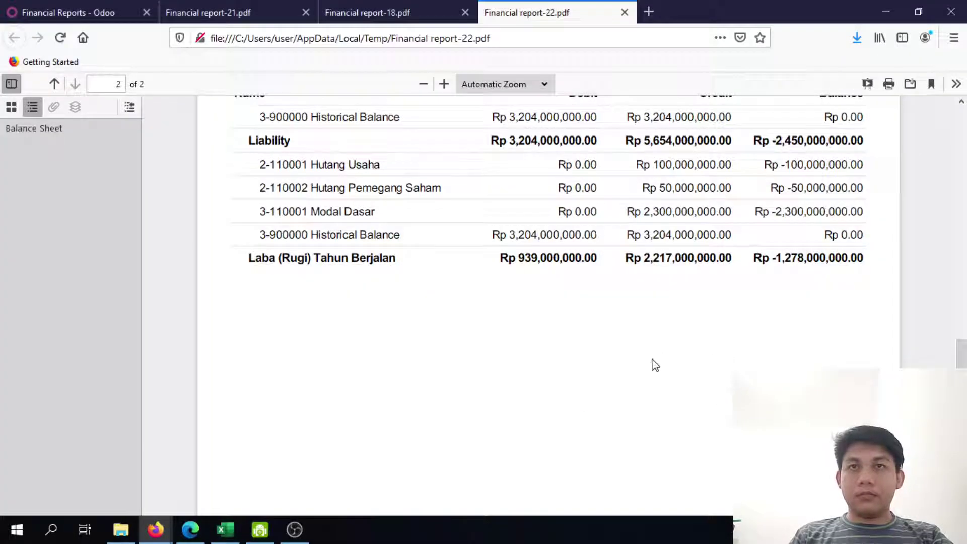
pyautogui.scroll(1, 636, 377)
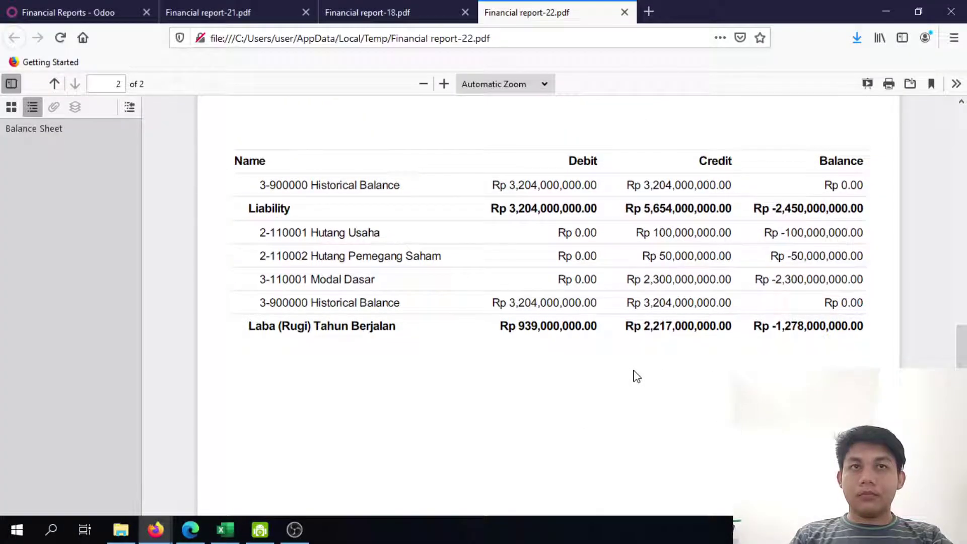
# Check the total row below Laba Rugi Tahun Berjalan and the Aktiva accounts on the Neraca sheet, and return to the PDF
pyautogui.hotkey('alt', 'Tab')
pyautogui.scroll(-18, 623, 373)
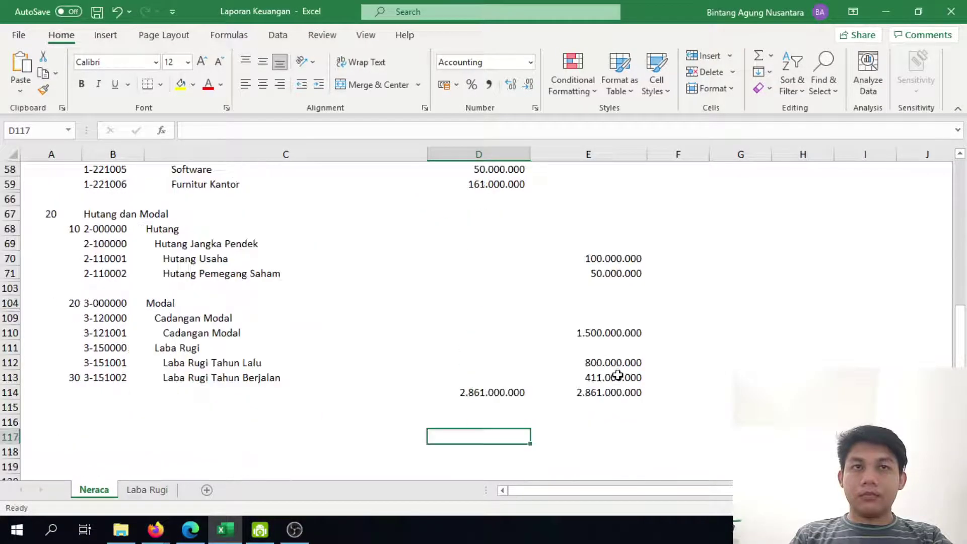
pyautogui.click(523, 408)
pyautogui.click(611, 393)
pyautogui.click(522, 382)
pyautogui.scroll(6, 709, 340)
pyautogui.scroll(10, 709, 340)
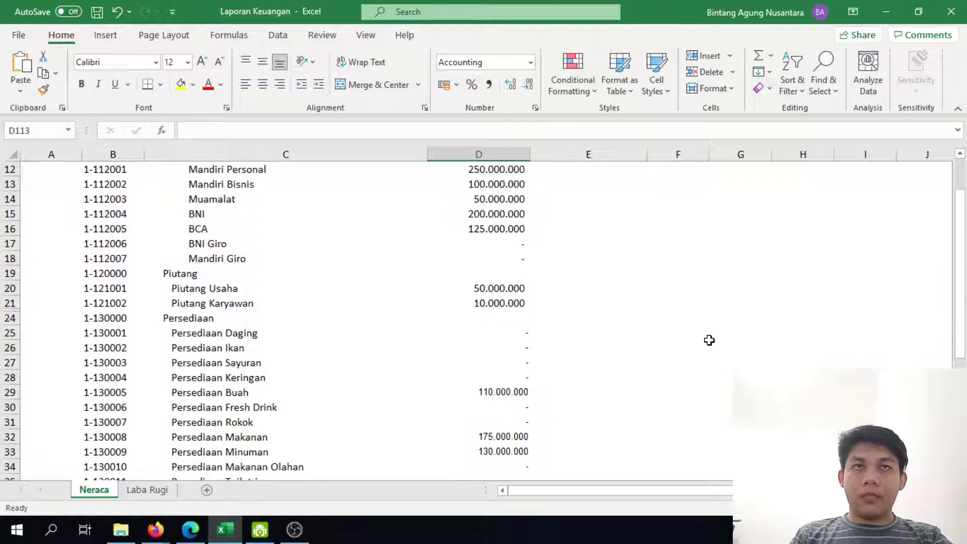
pyautogui.hotkey('alt', 'Tab')
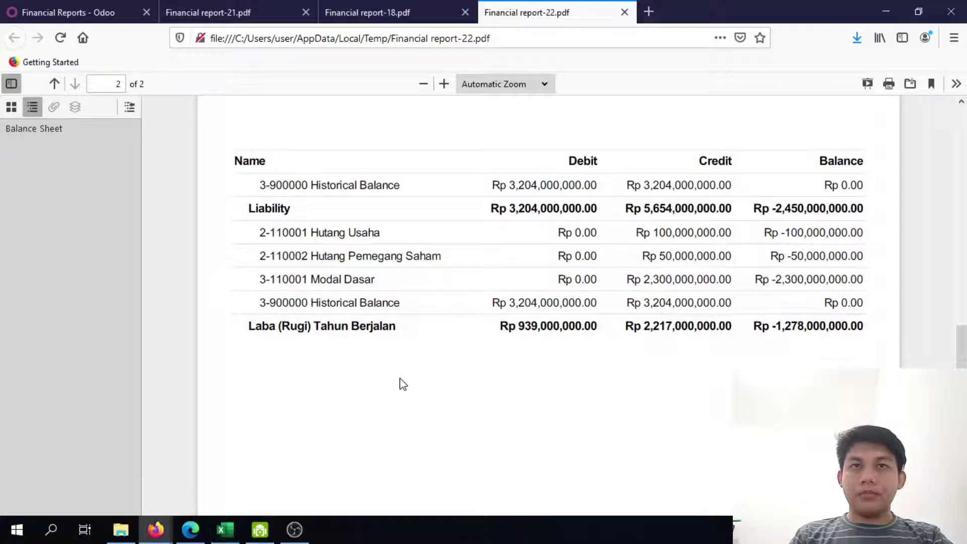
# In Odoo, collapse the Hutang dan Modal group and print the Balance Sheet for all posted entries with debit/credit columns
pyautogui.click(55, 11)
pyautogui.click(54, 274)
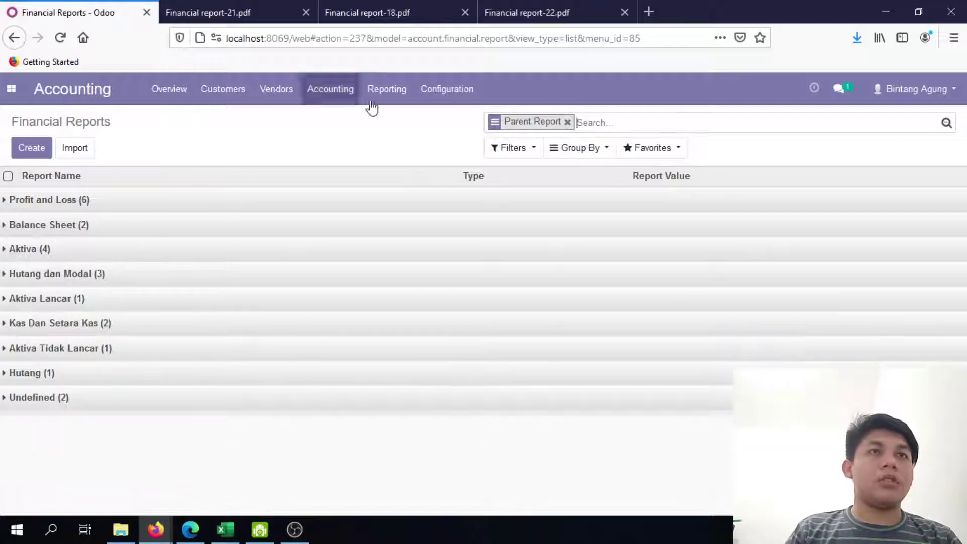
pyautogui.click(337, 96)
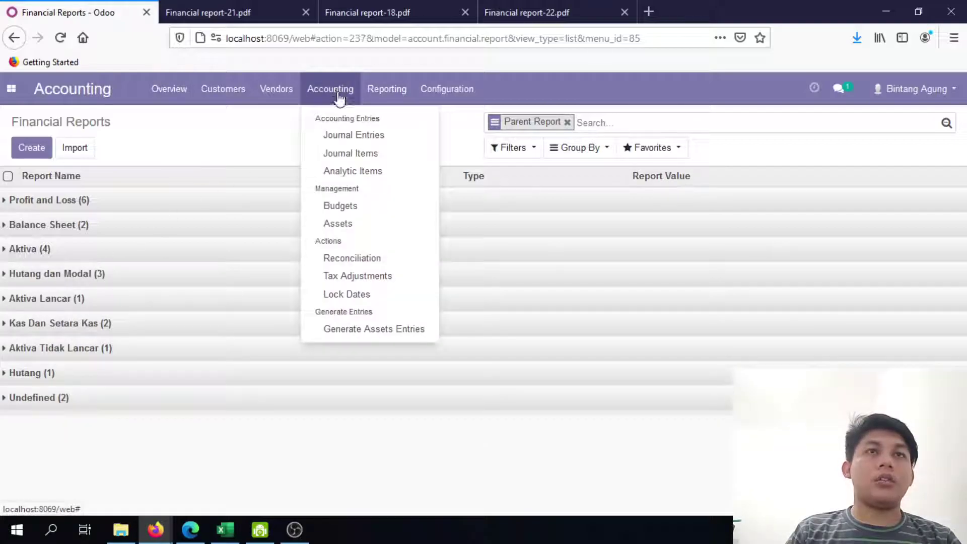
pyautogui.click(388, 91)
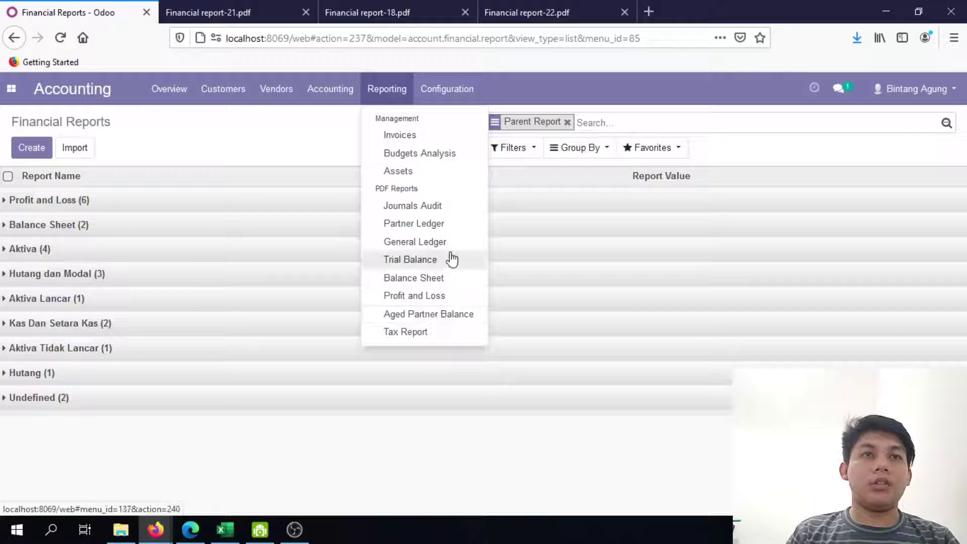
pyautogui.click(447, 278)
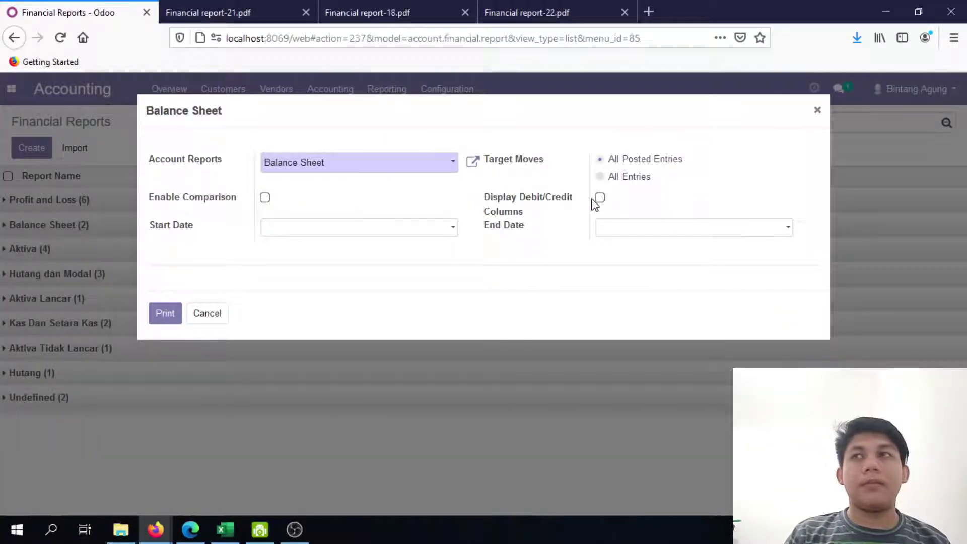
pyautogui.click(154, 316)
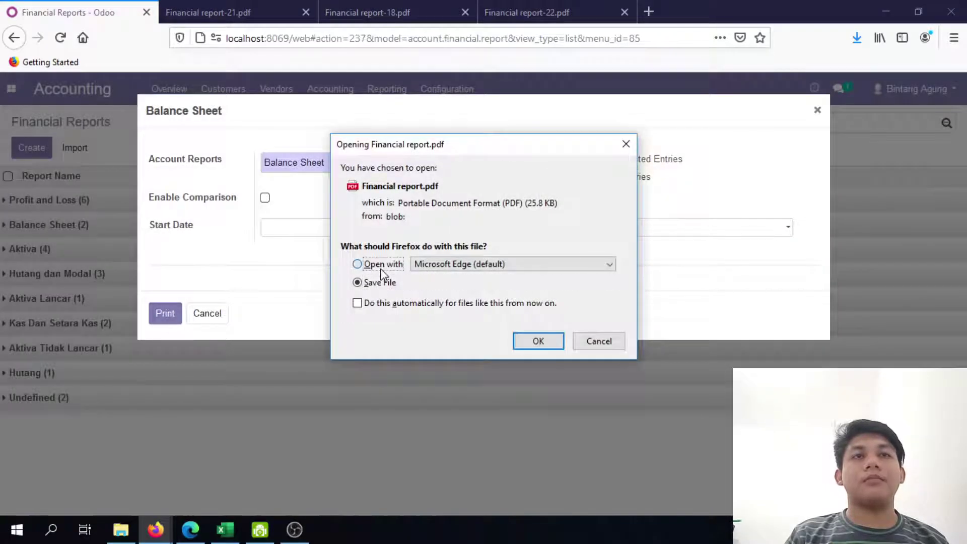
# Open the generated Financial report.pdf with Firefox
pyautogui.click(523, 264)
pyautogui.click(521, 297)
pyautogui.click(466, 302)
pyautogui.click(508, 348)
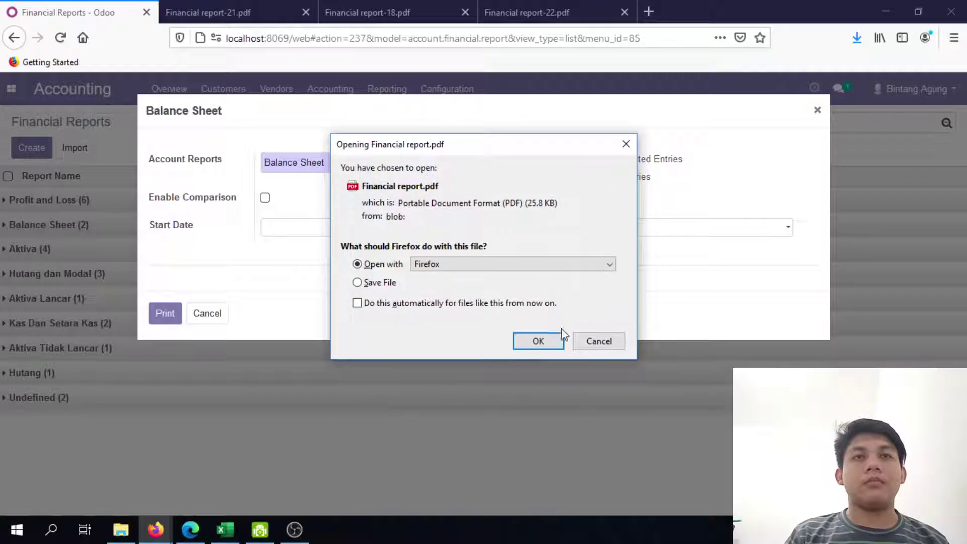
pyautogui.click(542, 346)
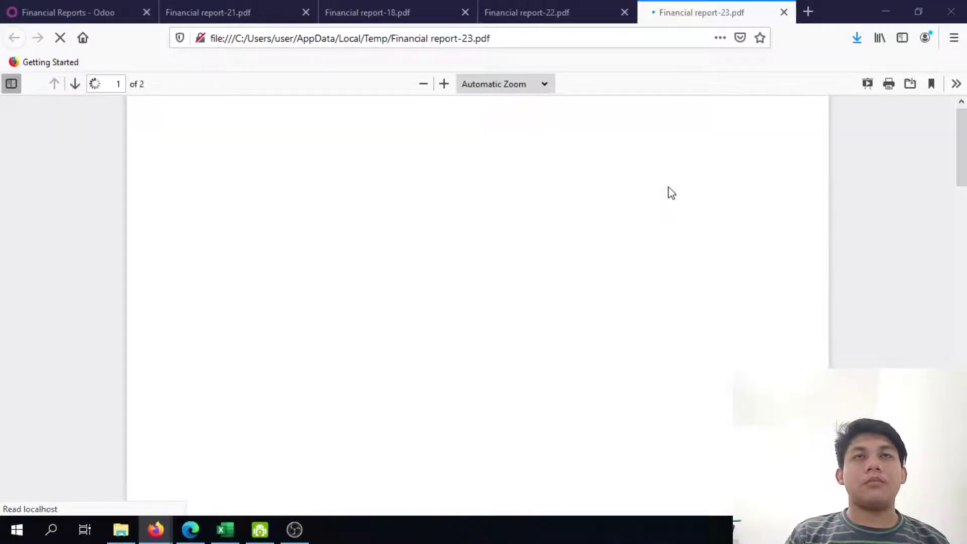
# Review Financial report-23.pdf from the Aktiva accounts through the Hutang dan Modal section on the second page
pyautogui.scroll(-3, 509, 231)
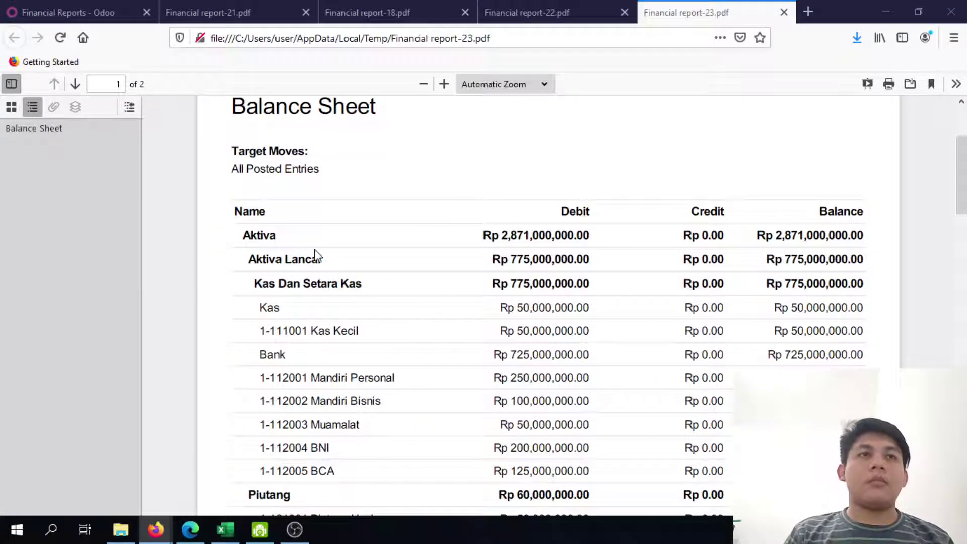
pyautogui.moveTo(291, 283); pyautogui.dragTo(255, 281)
pyautogui.click(399, 295)
pyautogui.scroll(-4, 399, 296)
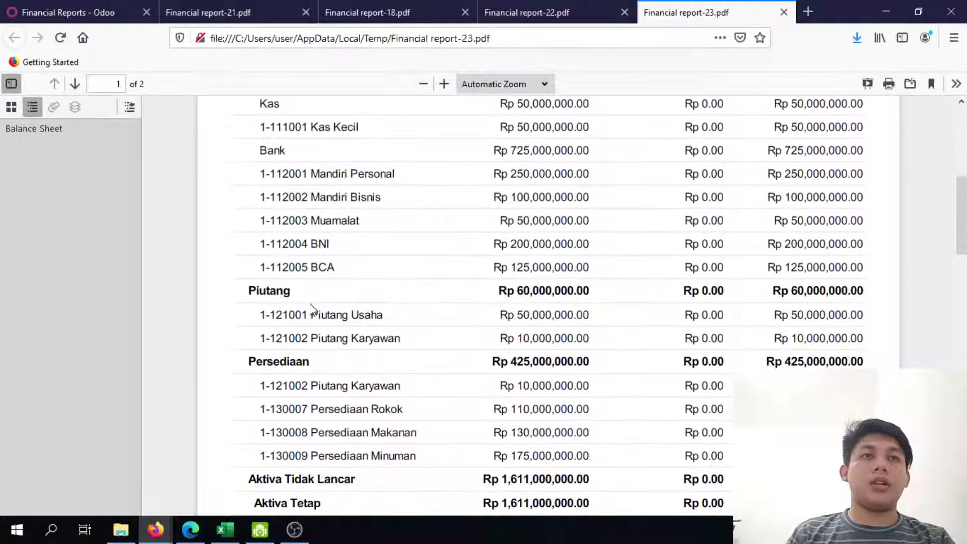
pyautogui.scroll(-2, 311, 178)
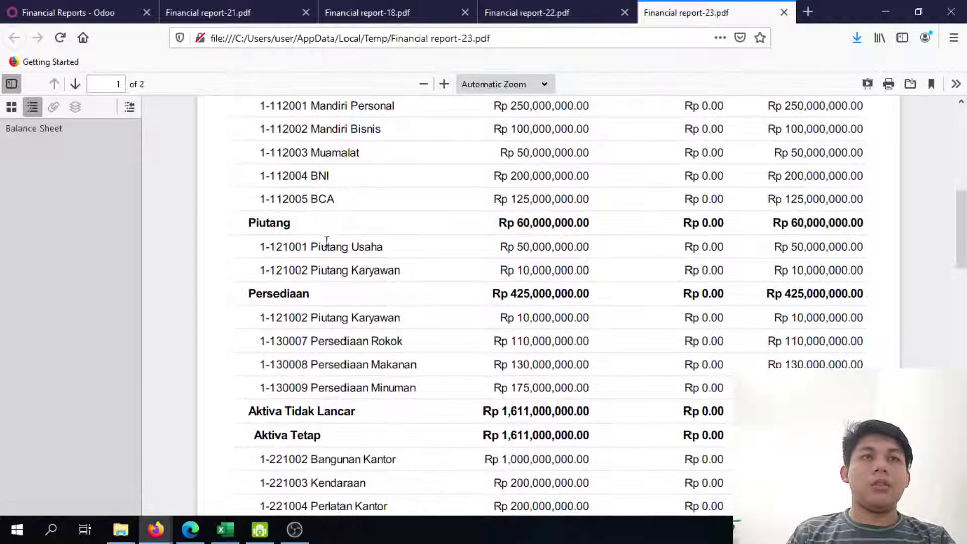
pyautogui.scroll(-9, 375, 287)
pyautogui.scroll(-4, 370, 299)
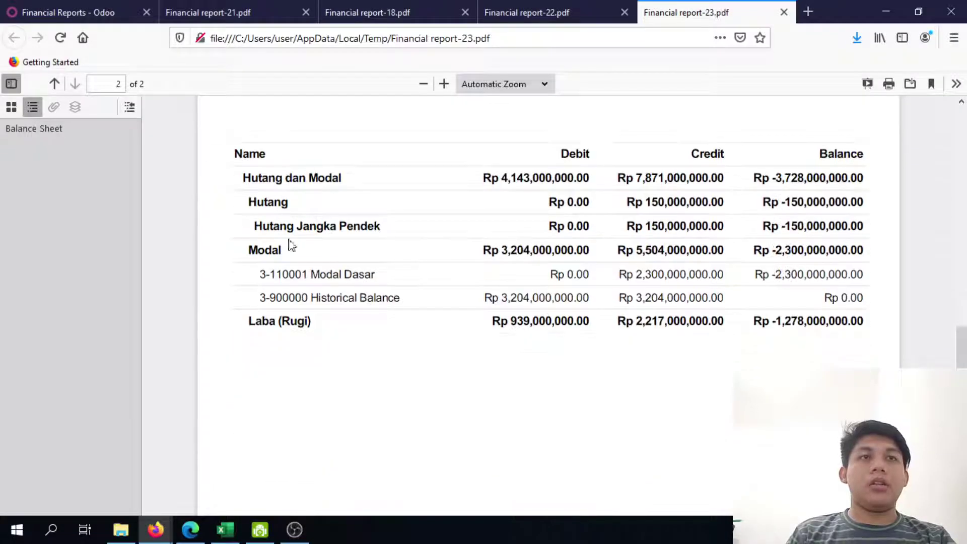
pyautogui.scroll(3, 362, 244)
pyautogui.scroll(-1, 406, 322)
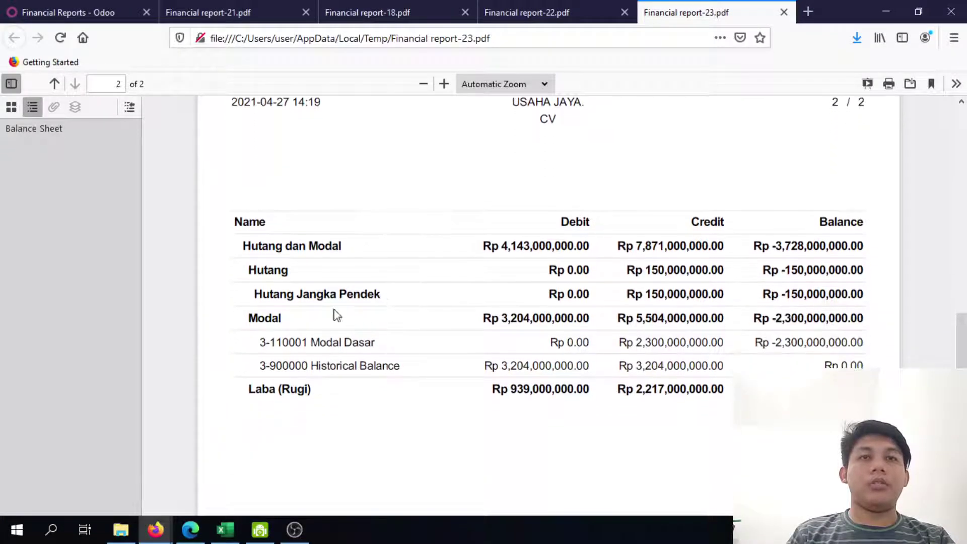
# Check Hutang Jangka Pendek and its detail accounts on the Neraca sheet against the Hutang lines in the PDF
pyautogui.hotkey('alt', 'Tab')
pyautogui.scroll(-9, 397, 295)
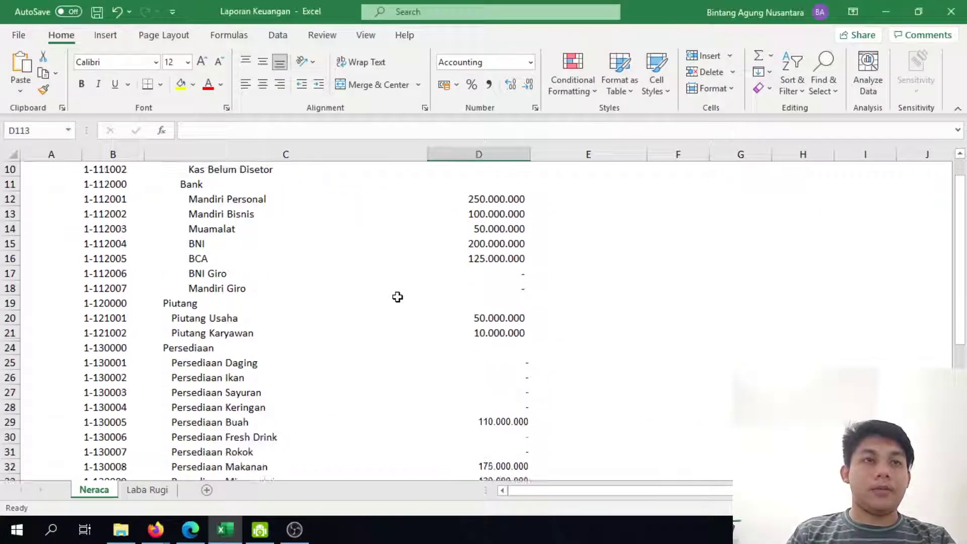
pyautogui.scroll(-5, 321, 320)
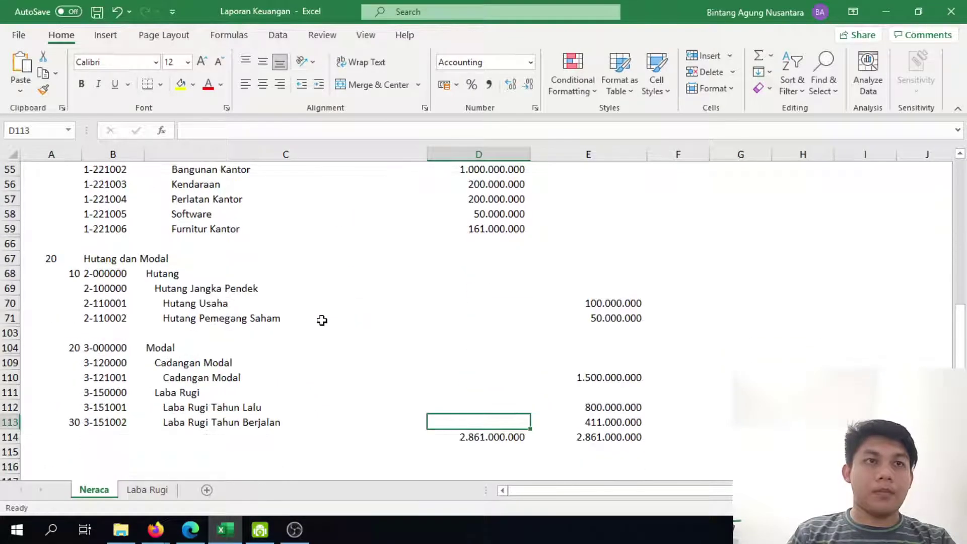
pyautogui.click(199, 289)
pyautogui.click(224, 320)
pyautogui.hotkey('alt', 'Tab')
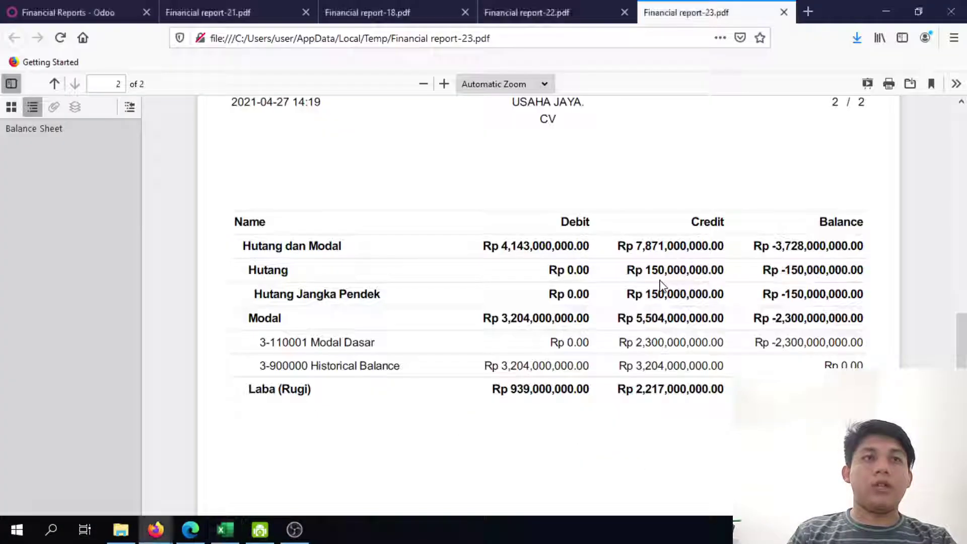
# Set Display details of the Hutang Jangka Pendek report to Display children with hierarchy, save, and return to the Financial Reports list
pyautogui.click(6, 4)
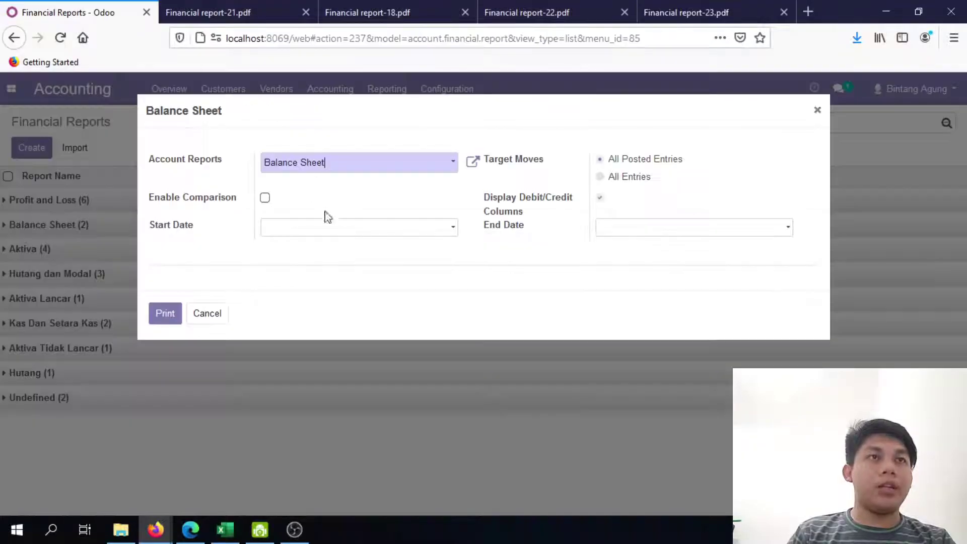
pyautogui.click(817, 111)
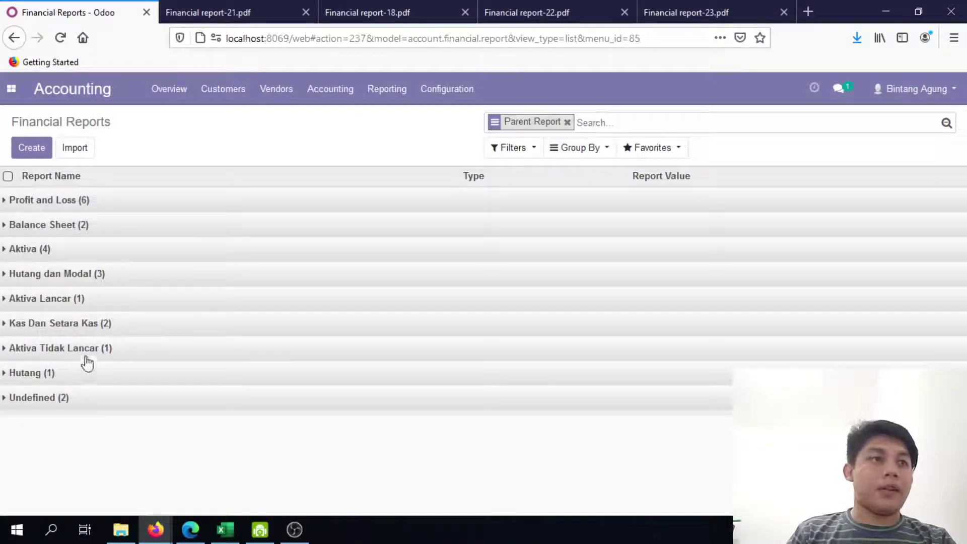
pyautogui.click(40, 373)
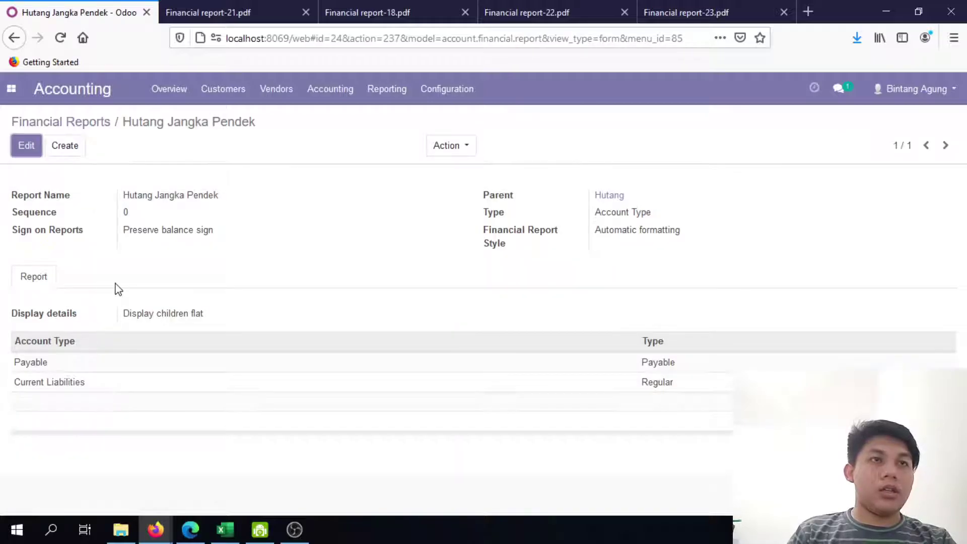
pyautogui.click(15, 140)
pyautogui.click(254, 325)
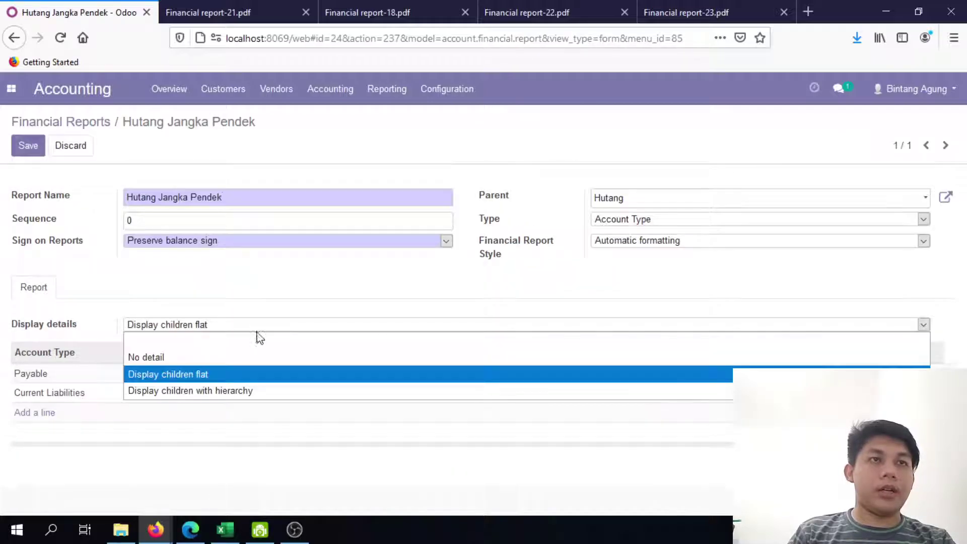
pyautogui.click(234, 391)
pyautogui.click(22, 149)
pyautogui.click(94, 124)
# Compare the Modal, Laba (Rugi) and Aktiva lines in Financial report-23.pdf with the Modal and total rows on the Neraca sheet
pyautogui.click(692, 4)
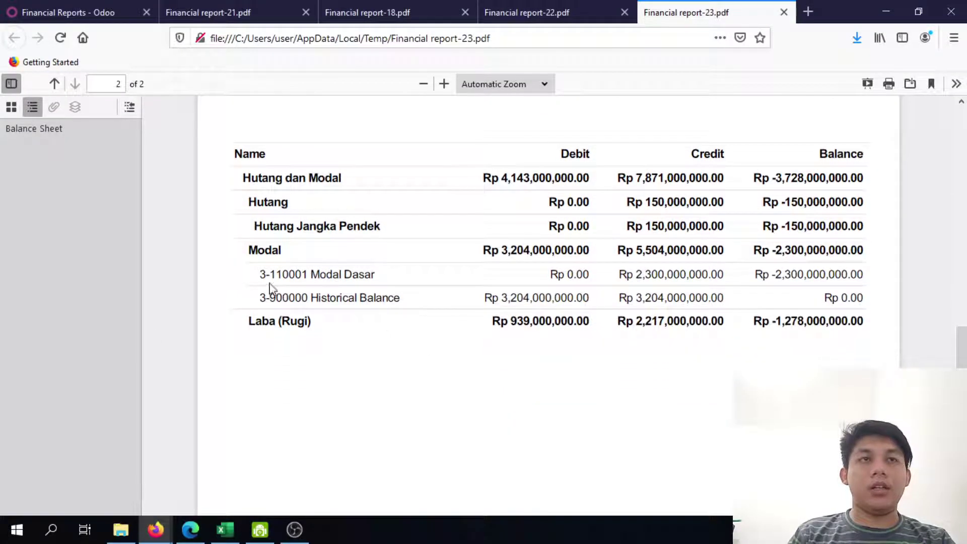
pyautogui.scroll(-4, 440, 323)
pyautogui.scroll(2, 425, 302)
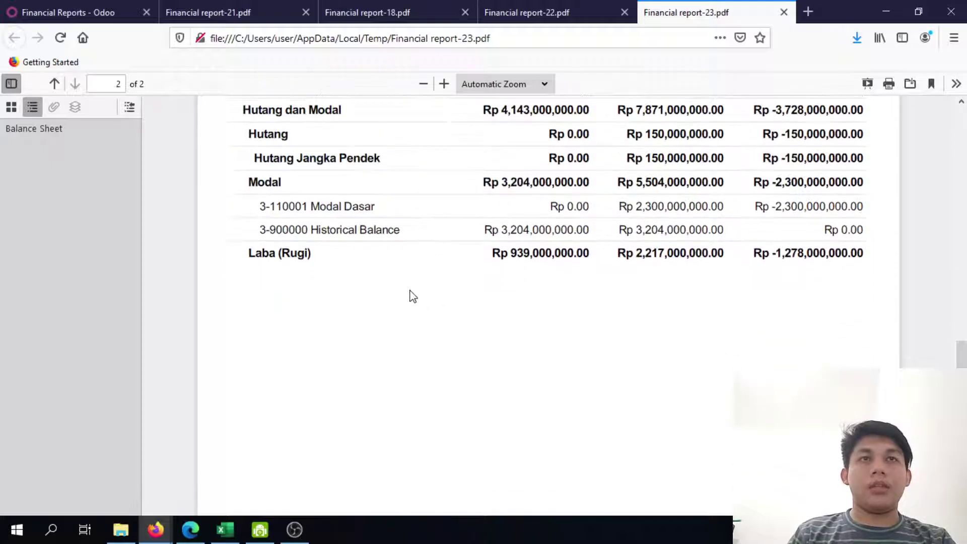
pyautogui.scroll(10, 522, 288)
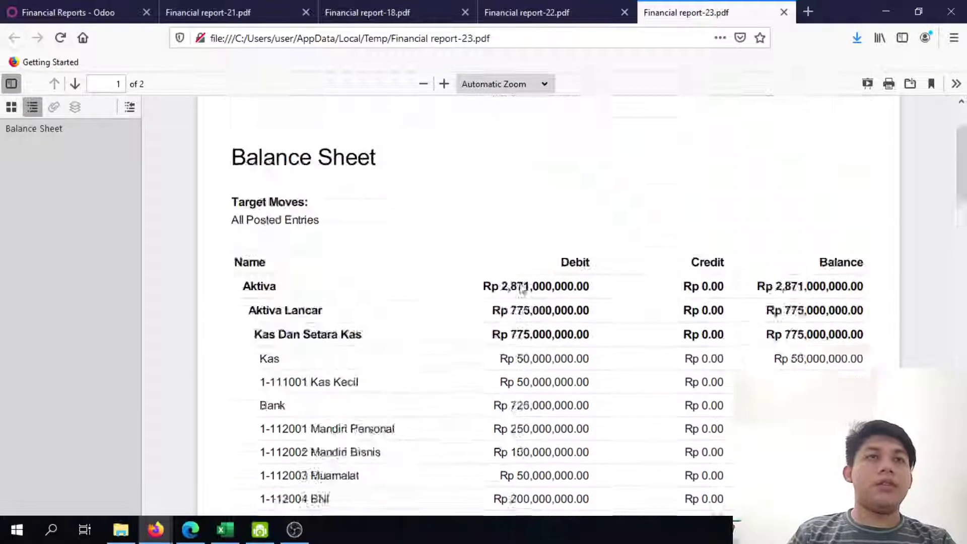
pyautogui.hotkey('alt', 'Tab')
pyautogui.scroll(-3, 416, 377)
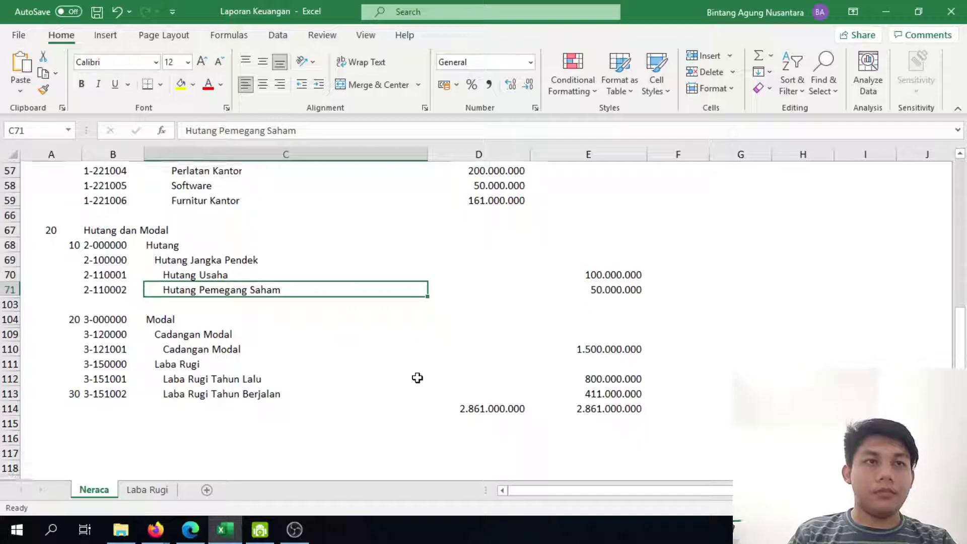
pyautogui.click(240, 423)
pyautogui.hotkey('alt', 'Tab')
# Return to Odoo's Financial Reports list and collapse the Hutang group
pyautogui.click(91, 11)
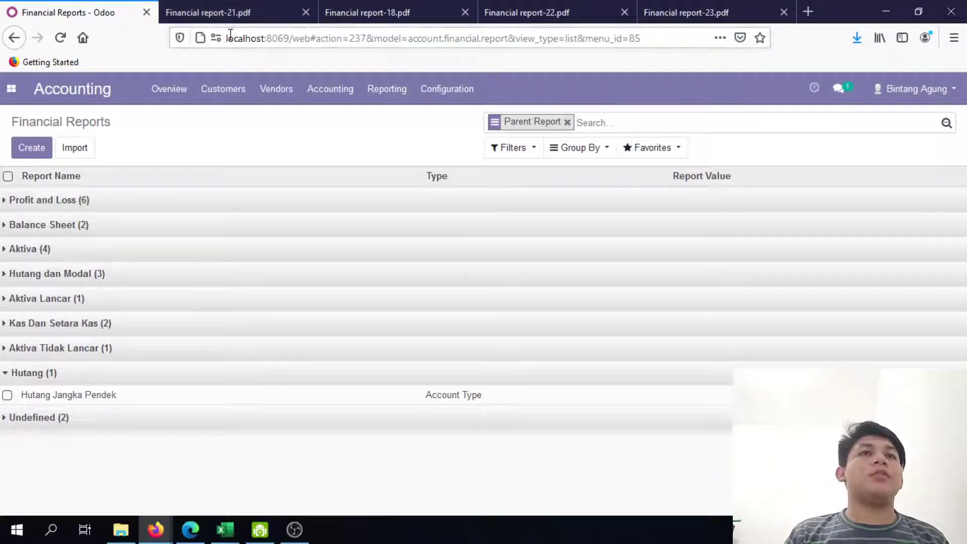
pyautogui.click(399, 96)
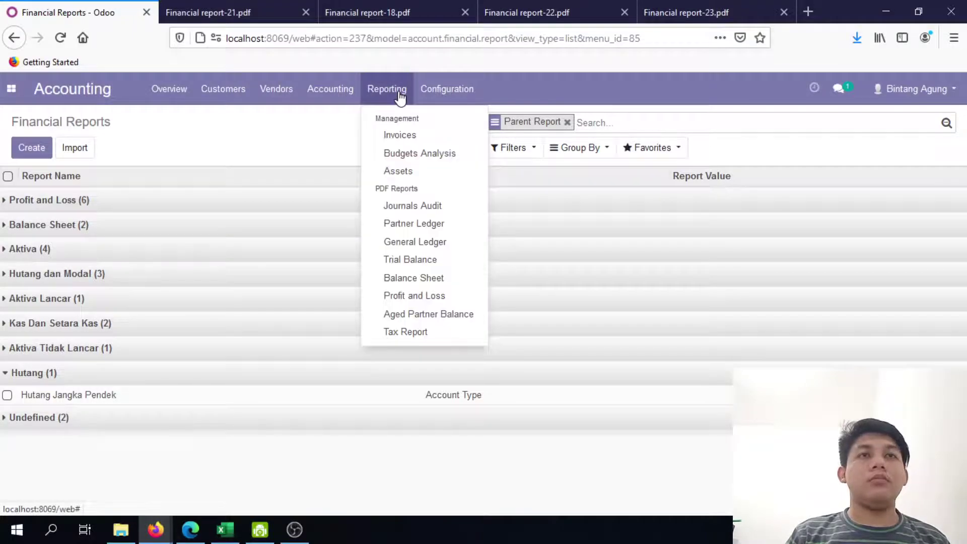
pyautogui.click(231, 146)
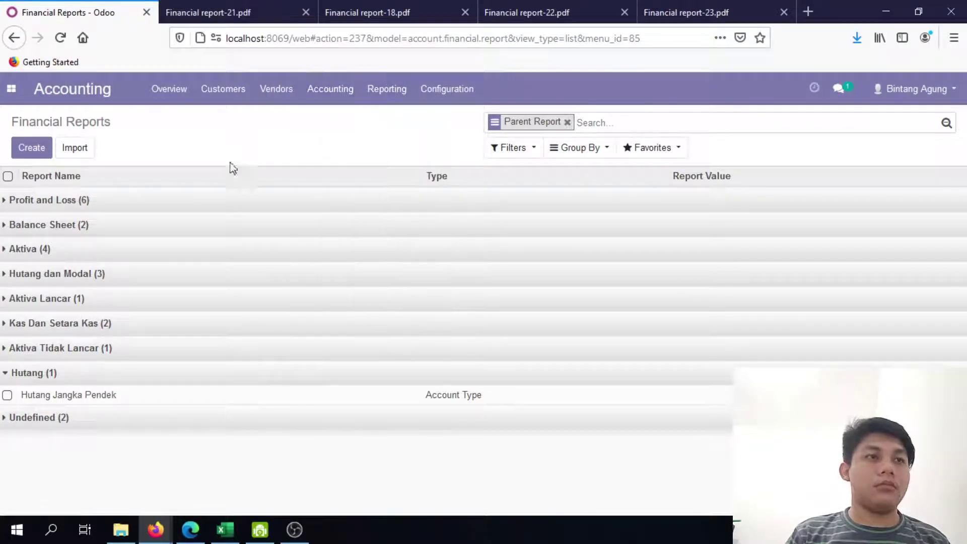
pyautogui.click(23, 374)
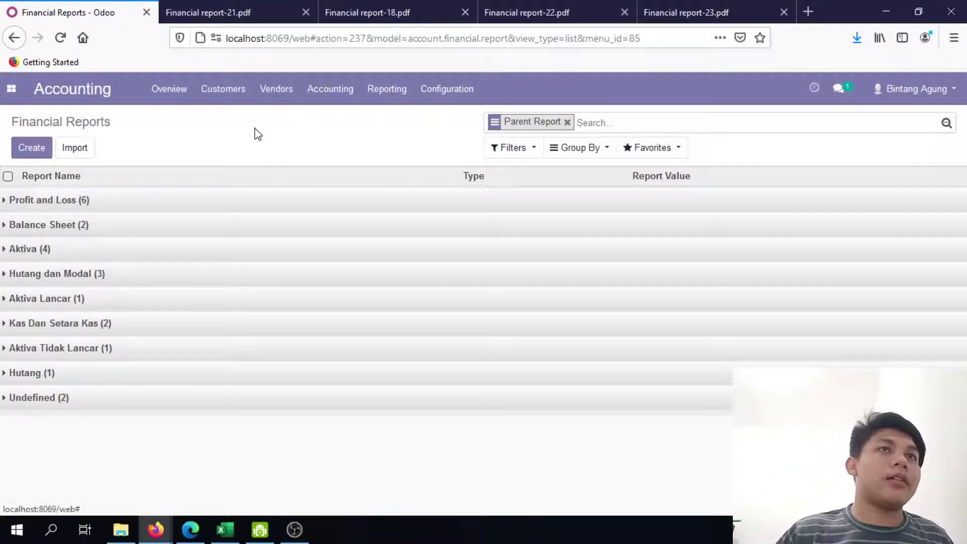
# Open the Cash journal's cash registers from the Accounting Overview to check for existing entries
pyautogui.click(11, 88)
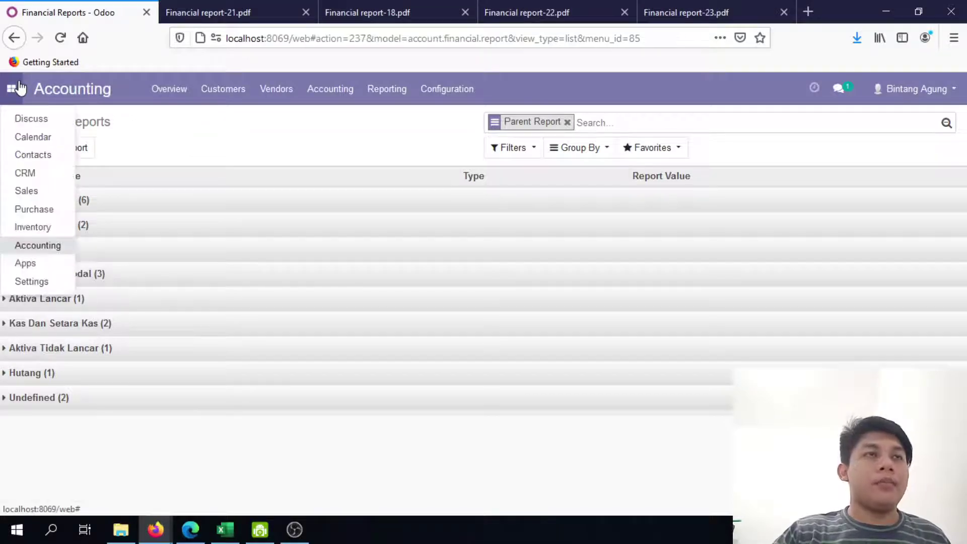
pyautogui.click(60, 254)
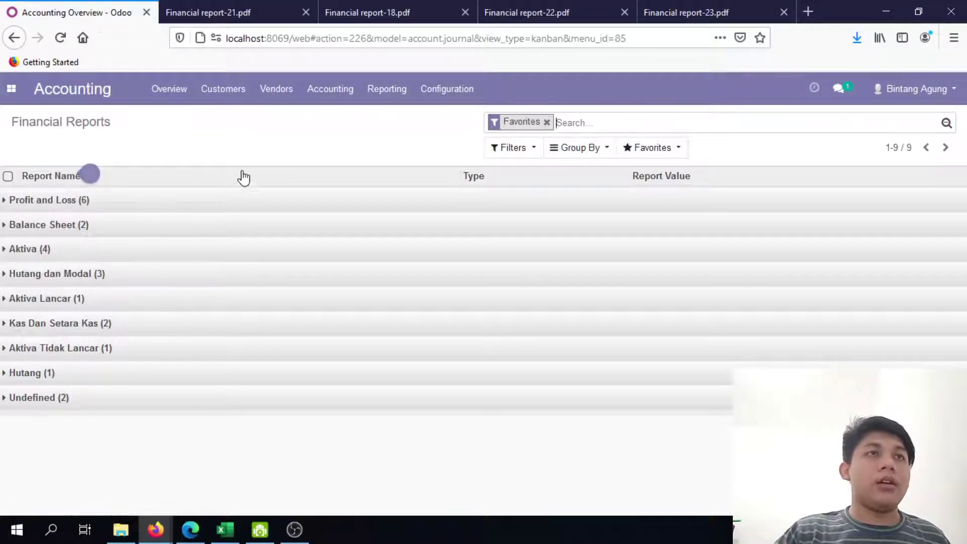
pyautogui.scroll(-6, 386, 290)
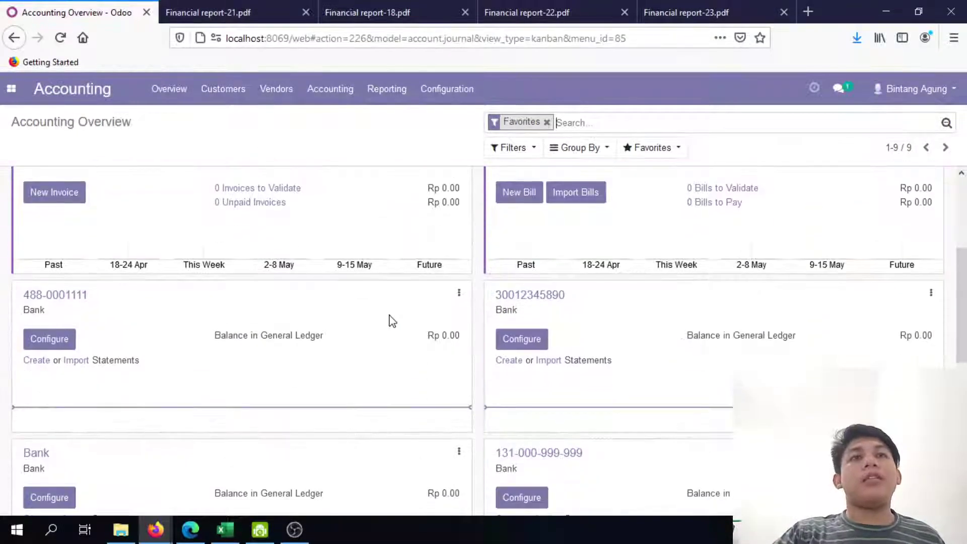
pyautogui.scroll(-3, 475, 381)
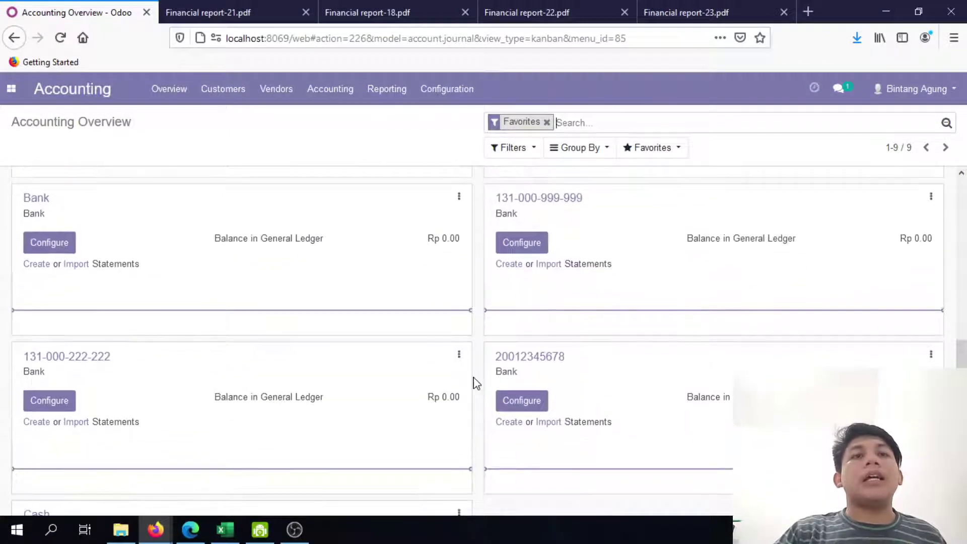
pyautogui.scroll(-3, 476, 383)
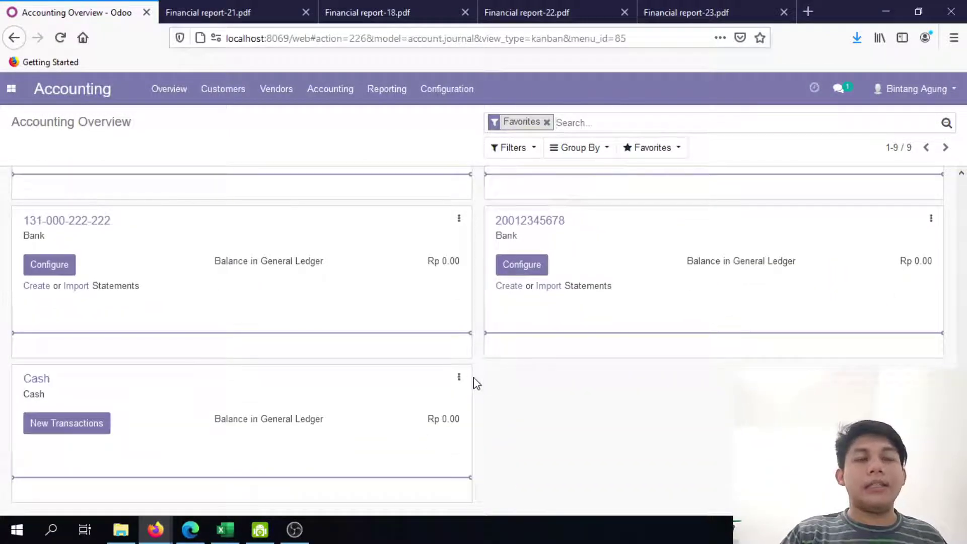
pyautogui.click(35, 383)
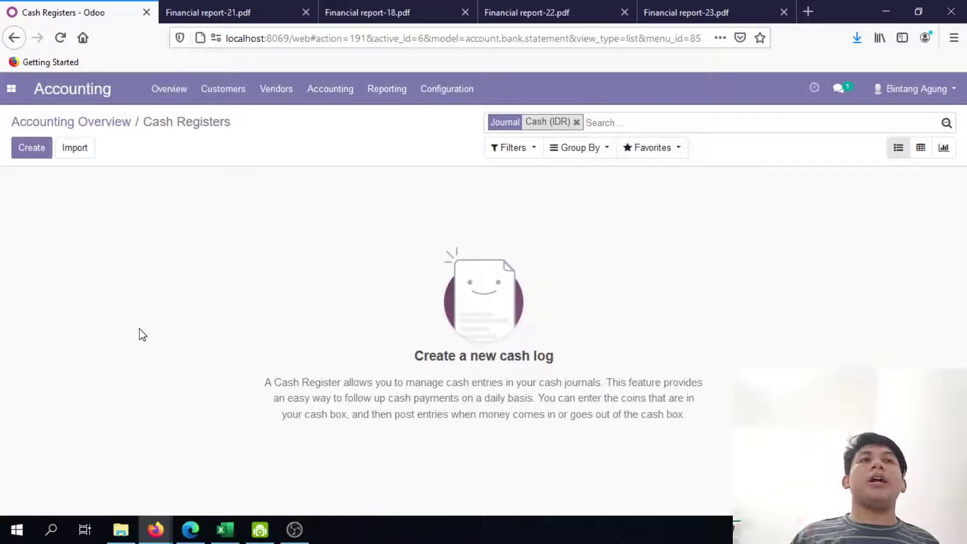
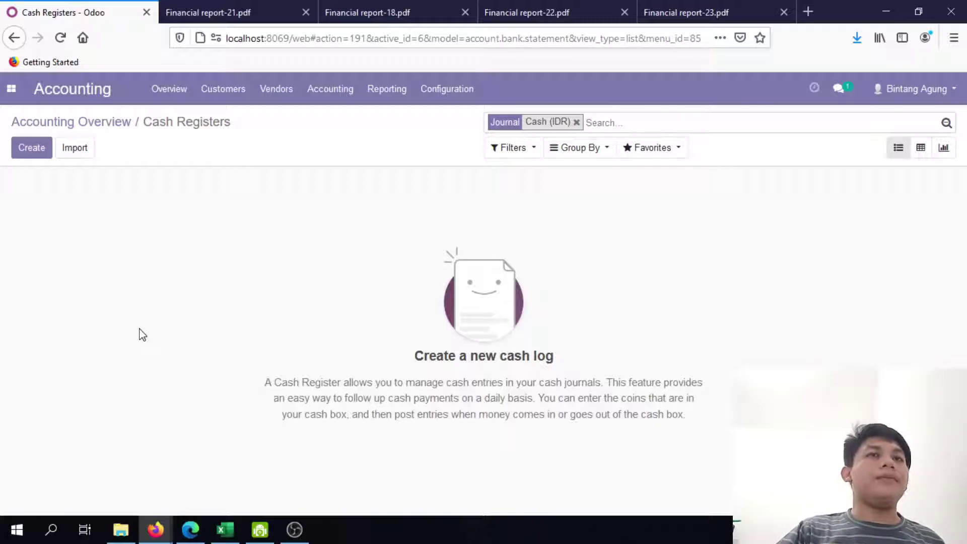
# Set the Cash journal's default debit and default credit accounts to 1-111001 Kas Kecil and save the journal
pyautogui.click(468, 97)
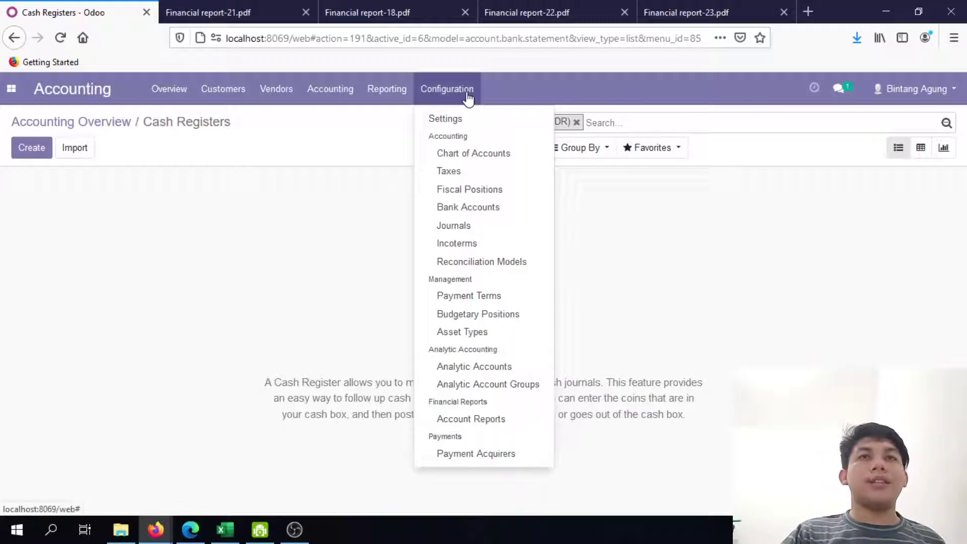
pyautogui.click(485, 233)
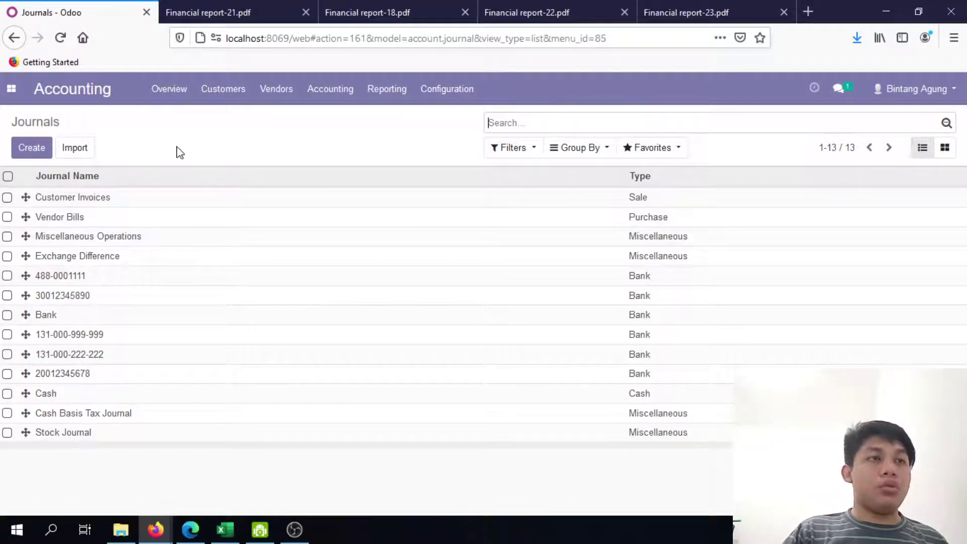
pyautogui.click(71, 396)
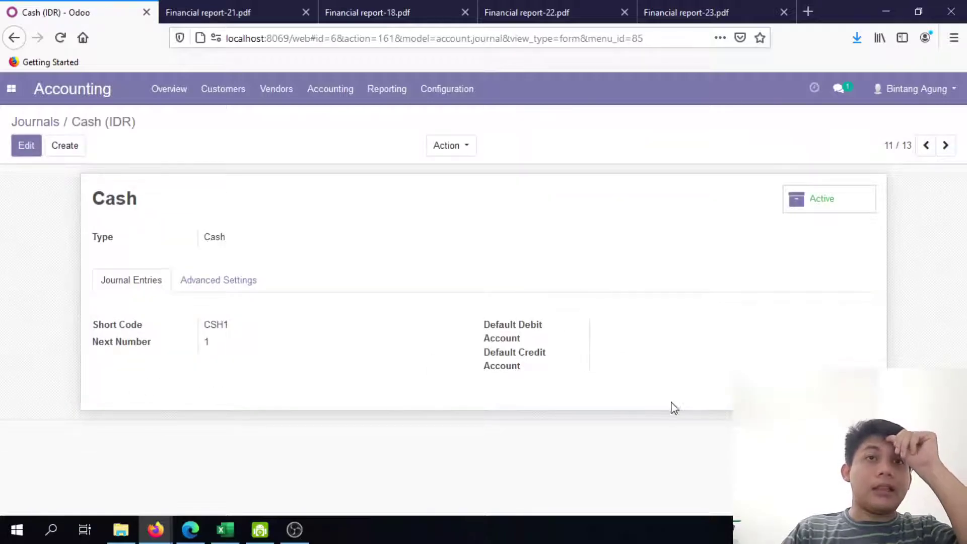
pyautogui.click(27, 147)
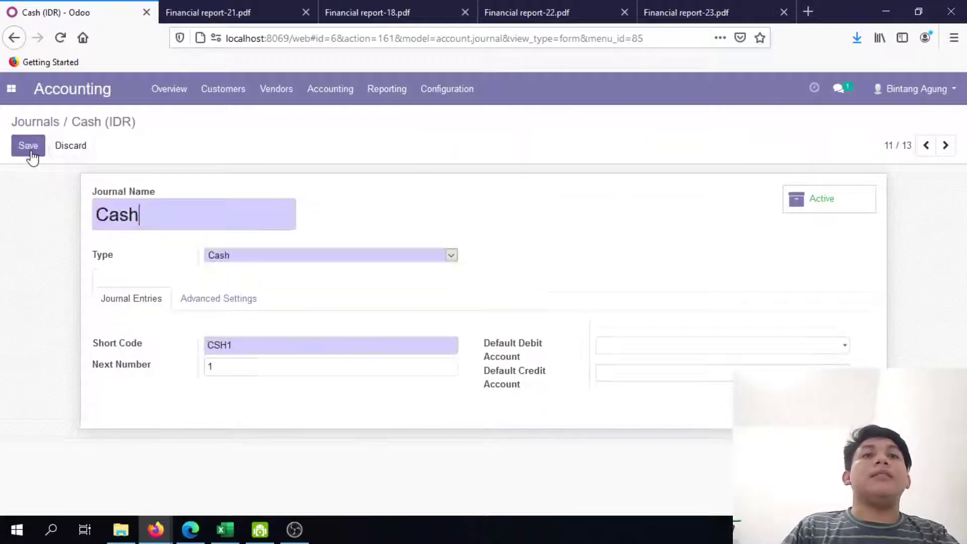
pyautogui.click(751, 353)
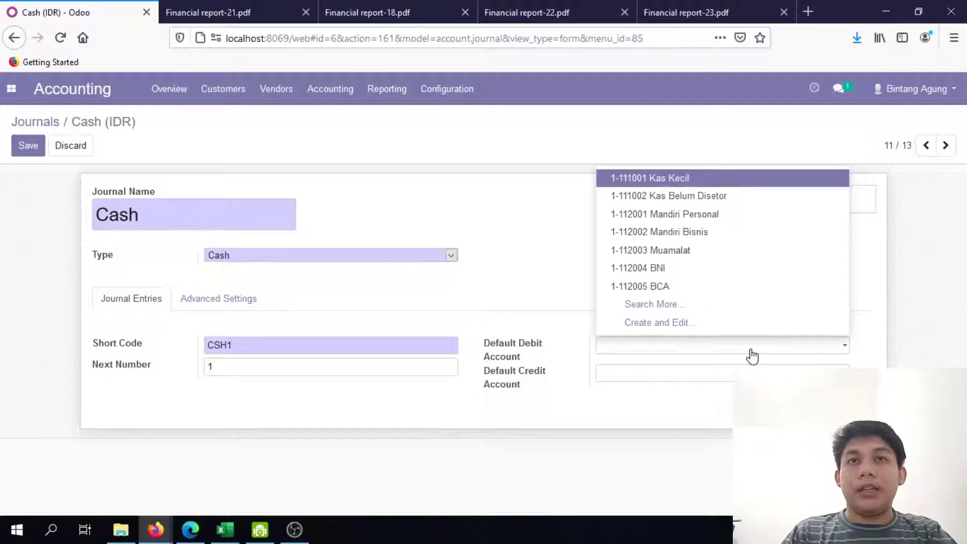
pyautogui.write('peet')
pyautogui.press('BackSpace')
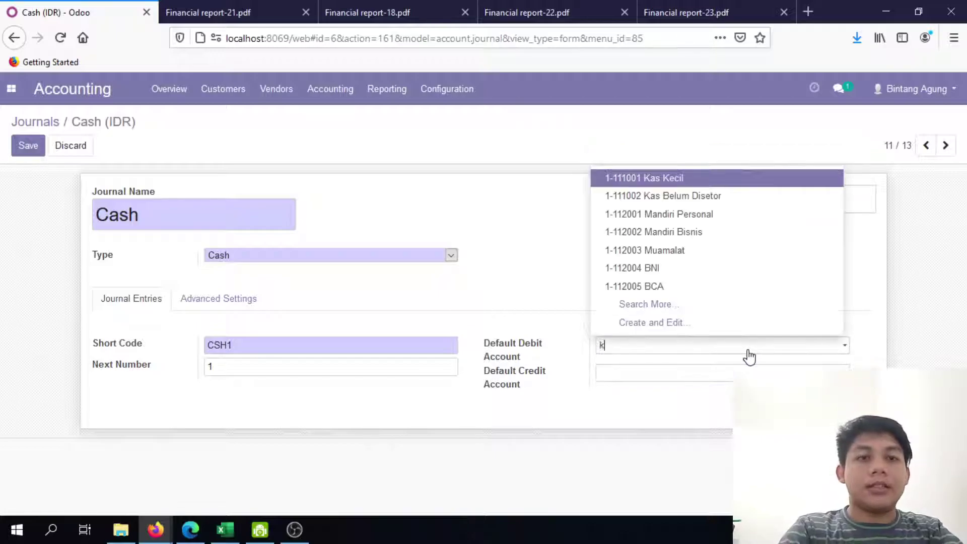
pyautogui.write('kas')
pyautogui.press('Return')
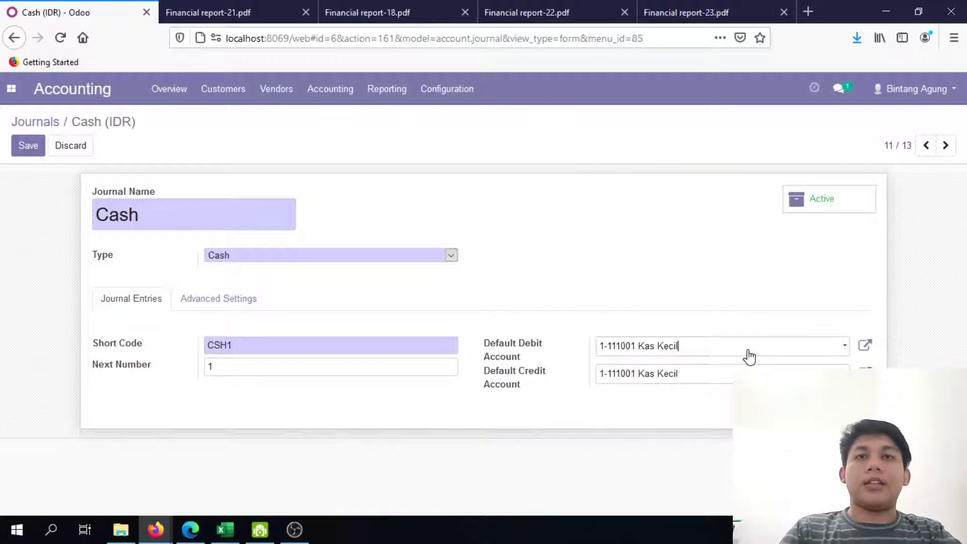
pyautogui.click(27, 144)
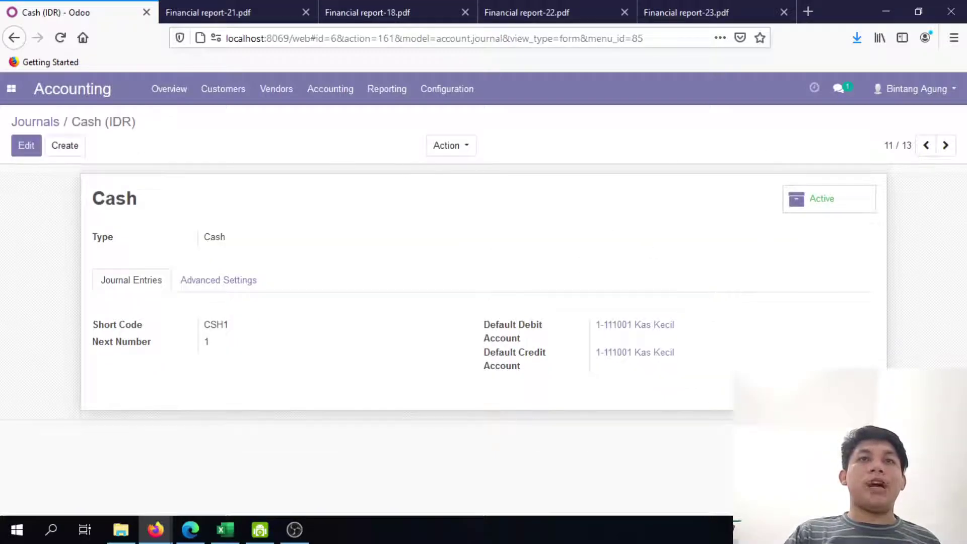
# Review the Cash journal's default accounts and look through the journal records that follow it
pyautogui.moveTo(486, 326); pyautogui.dragTo(544, 382)
pyautogui.click(544, 382)
pyautogui.click(950, 151)
pyautogui.click(950, 151)
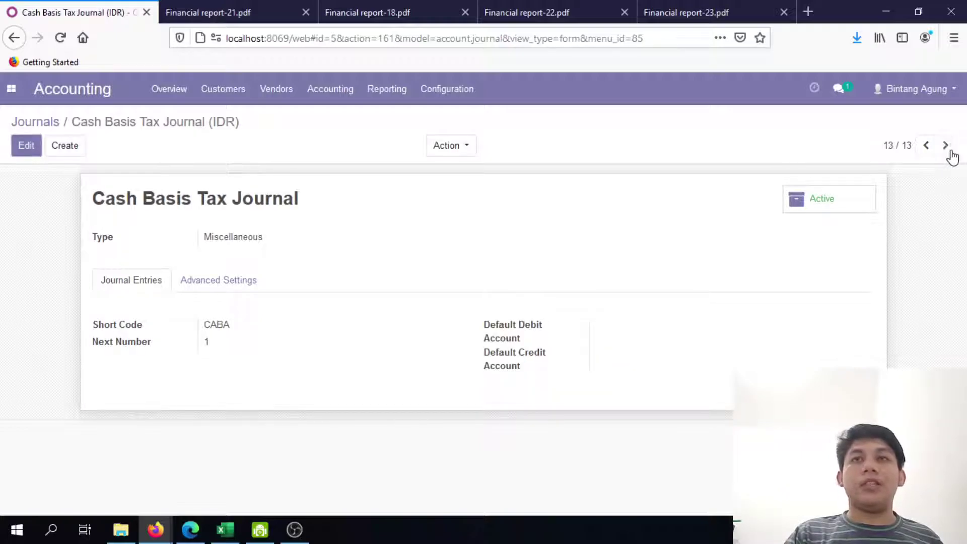
pyautogui.click(950, 151)
pyautogui.click(950, 151)
# Start a new cash register entry for the Cash journal, reached from the Accounting Overview
pyautogui.click(11, 88)
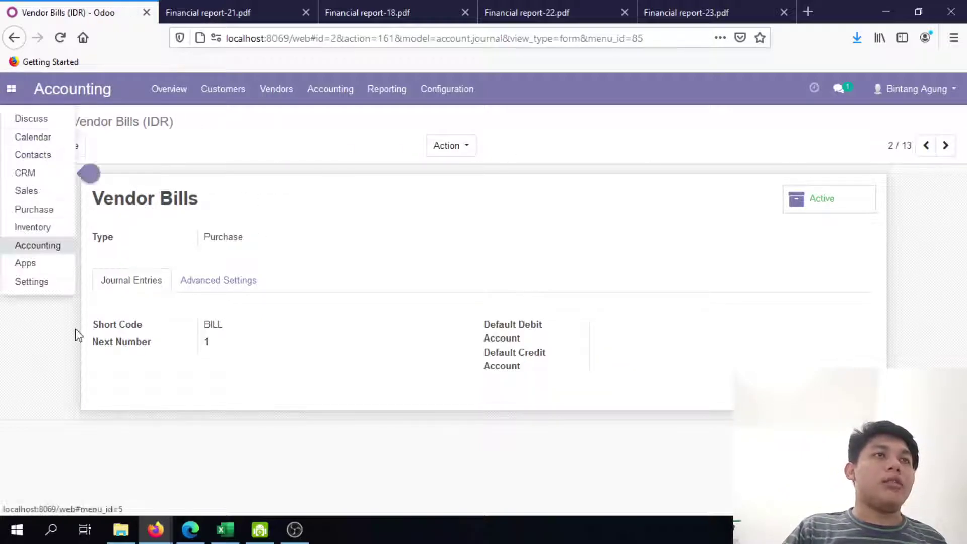
pyautogui.click(37, 244)
pyautogui.scroll(-10, 177, 371)
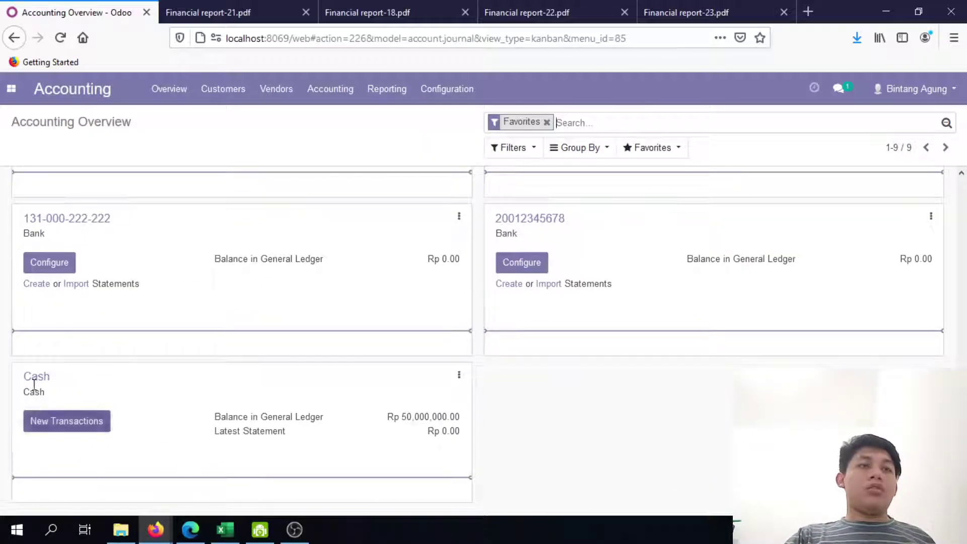
pyautogui.click(62, 431)
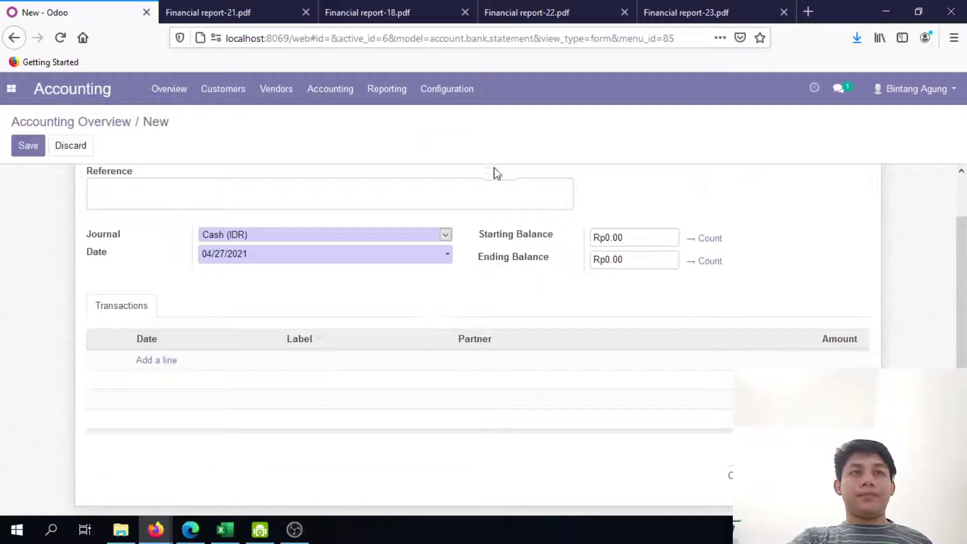
pyautogui.click(95, 142)
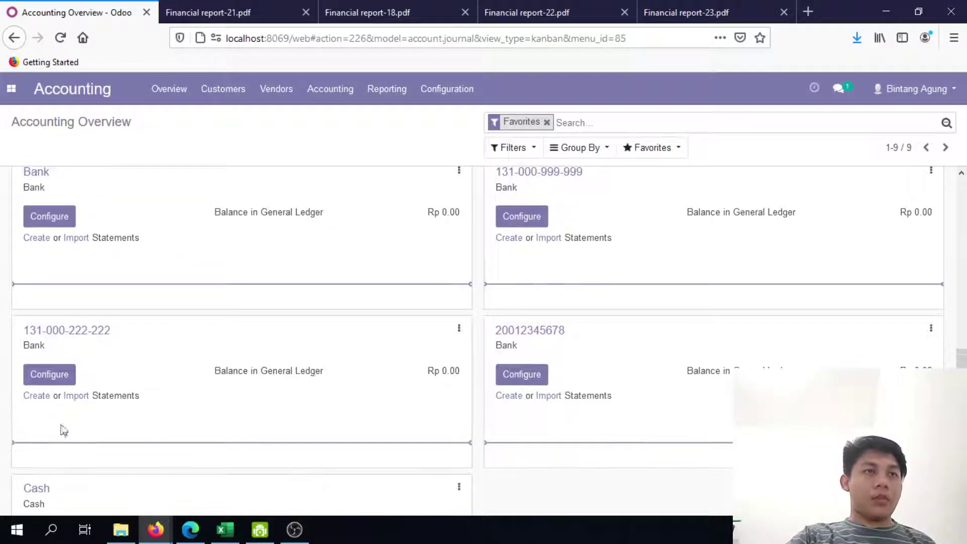
pyautogui.scroll(-2, 56, 438)
pyautogui.click(45, 381)
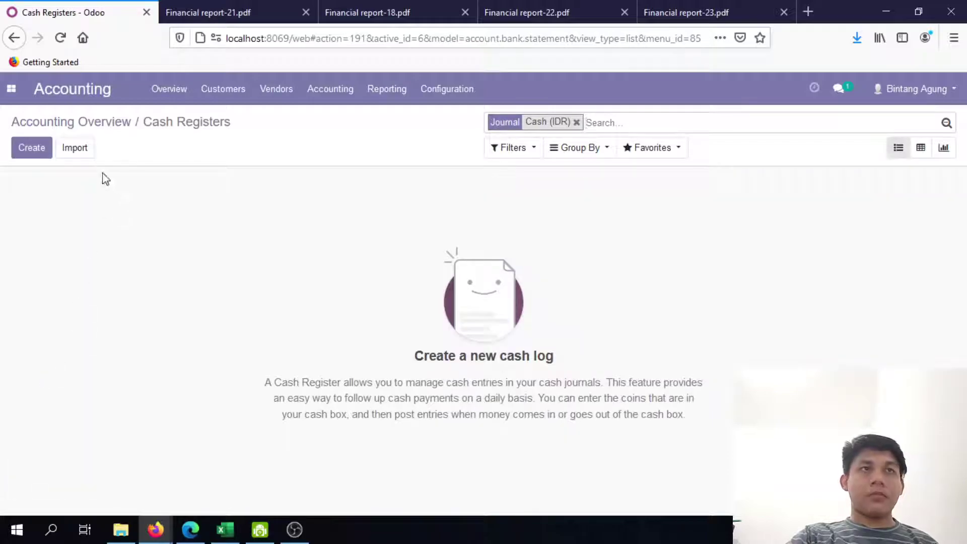
pyautogui.click(34, 153)
pyautogui.scroll(-2, 352, 206)
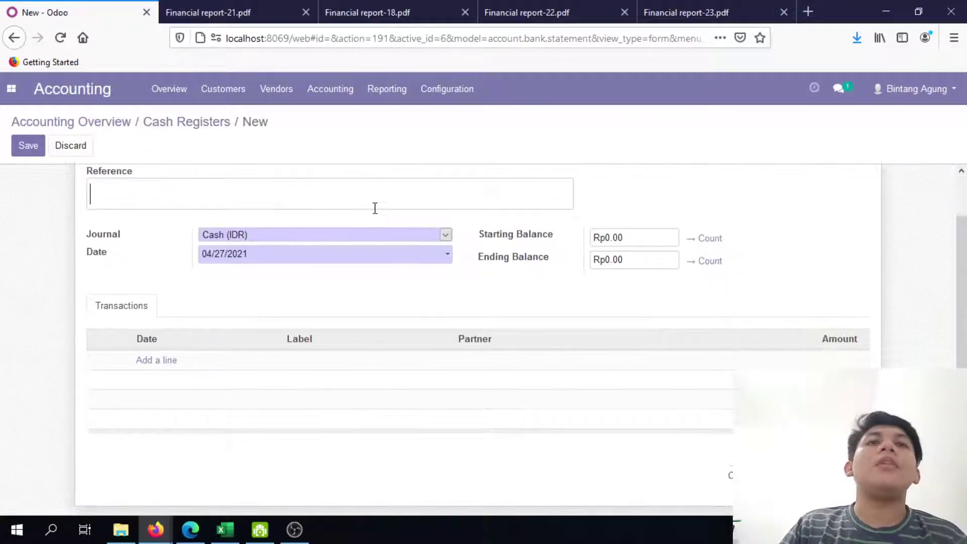
# Fill the new cash register's Reference with the suggested entry cobaTransaksi
pyautogui.click(375, 205)
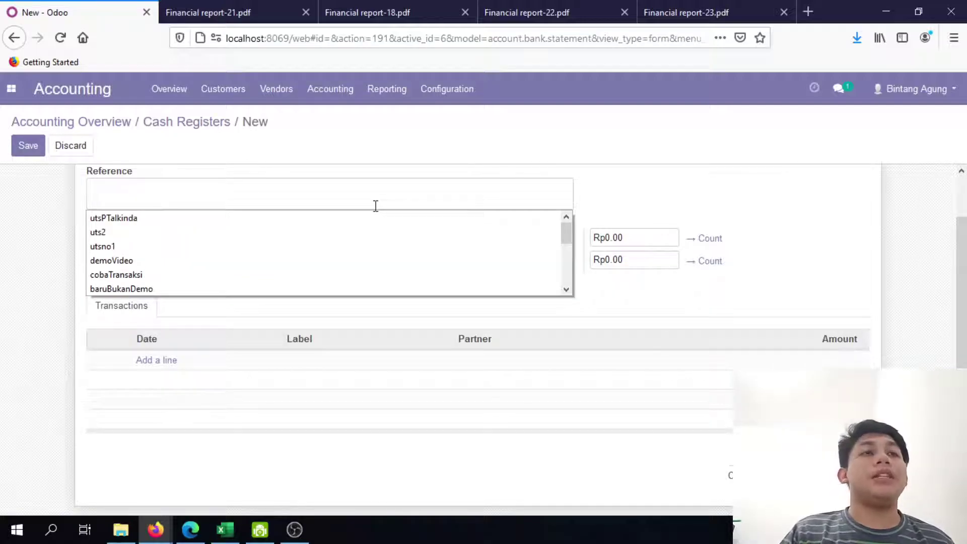
pyautogui.scroll(-2, 376, 280)
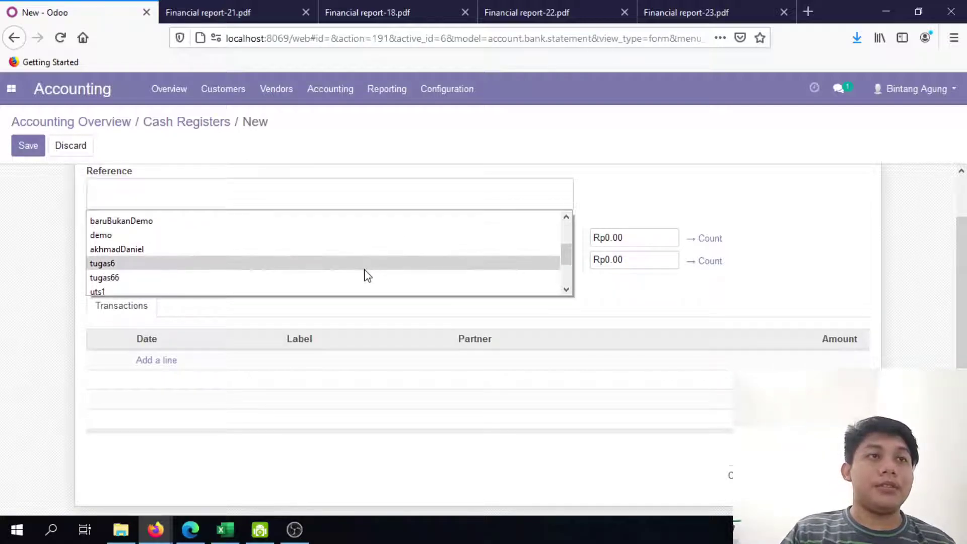
pyautogui.scroll(-2, 353, 278)
pyautogui.scroll(5, 353, 278)
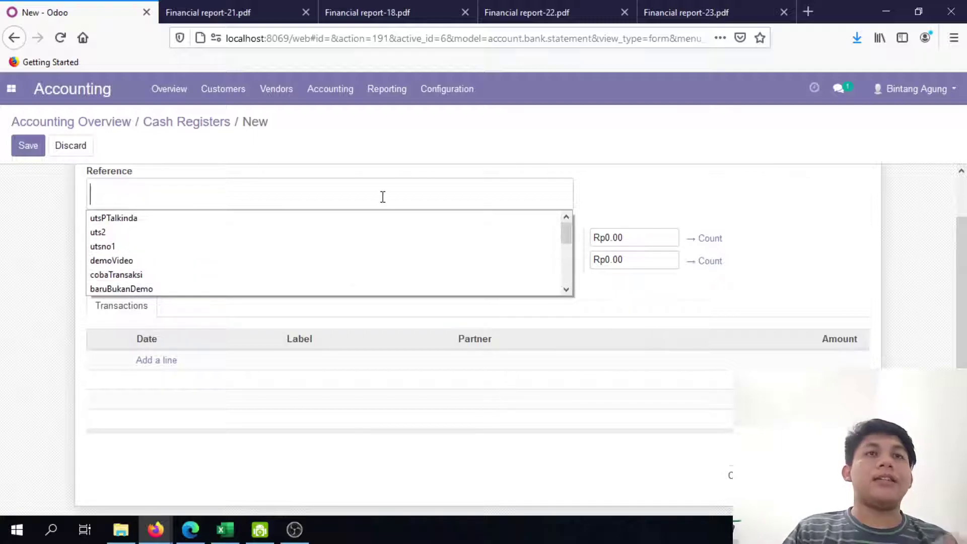
pyautogui.press('Escape')
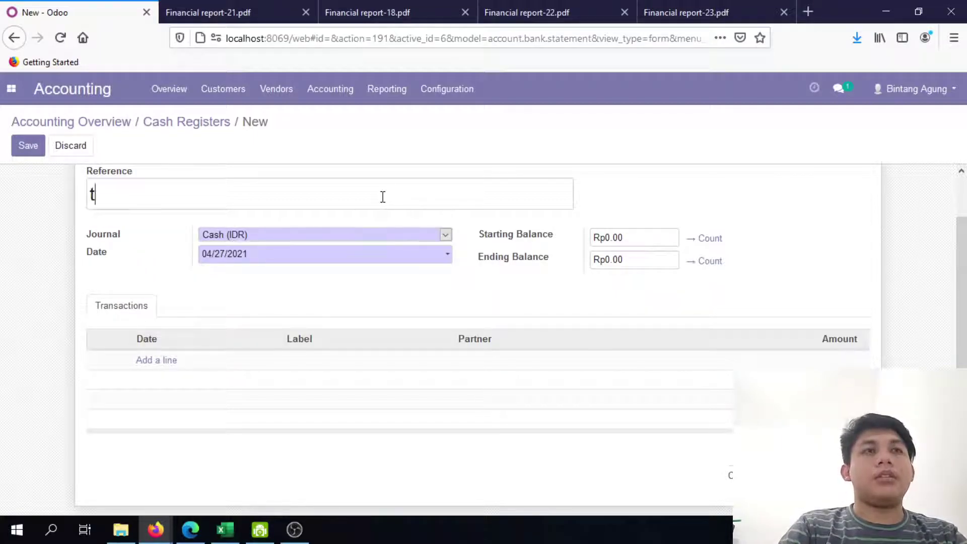
pyautogui.write('tra')
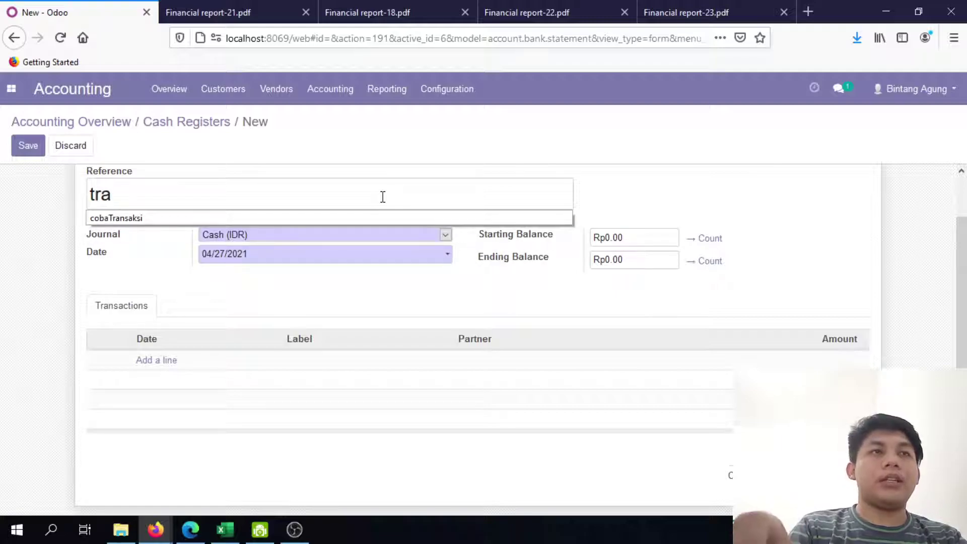
pyautogui.press('Down')
pyautogui.press('Return')
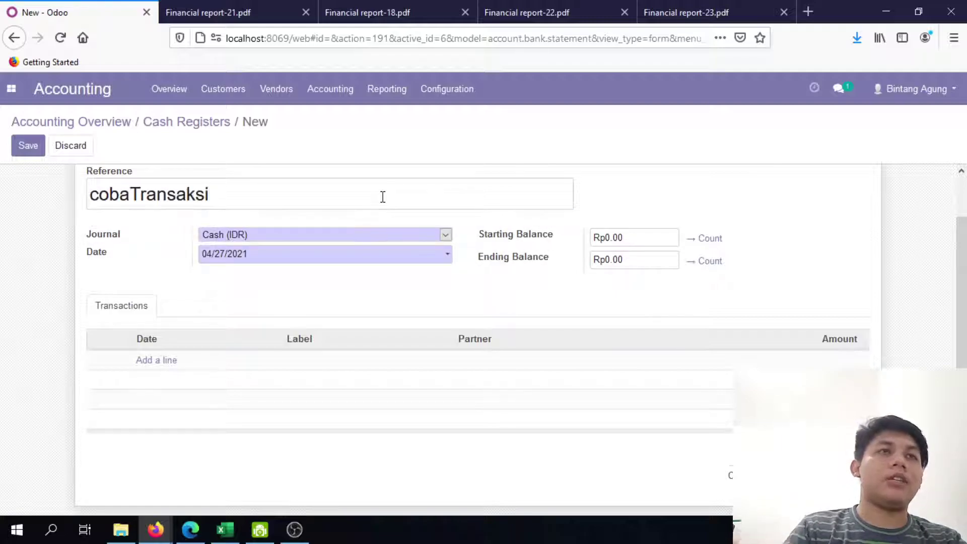
# Correct the cash register's Reference to read "Coba Transaksi"
pyautogui.press('BackSpace')
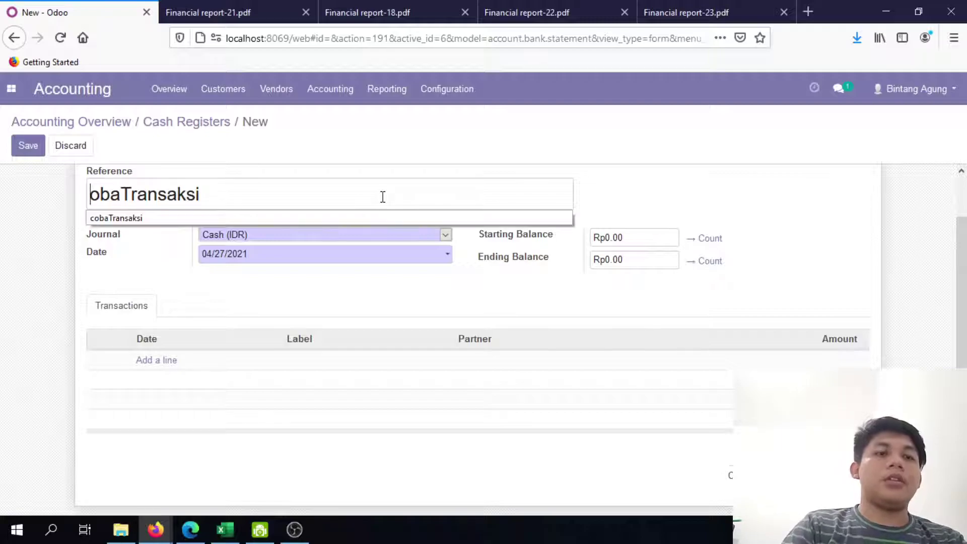
pyautogui.write('C')
pyautogui.press('Right')
pyautogui.press('Right')
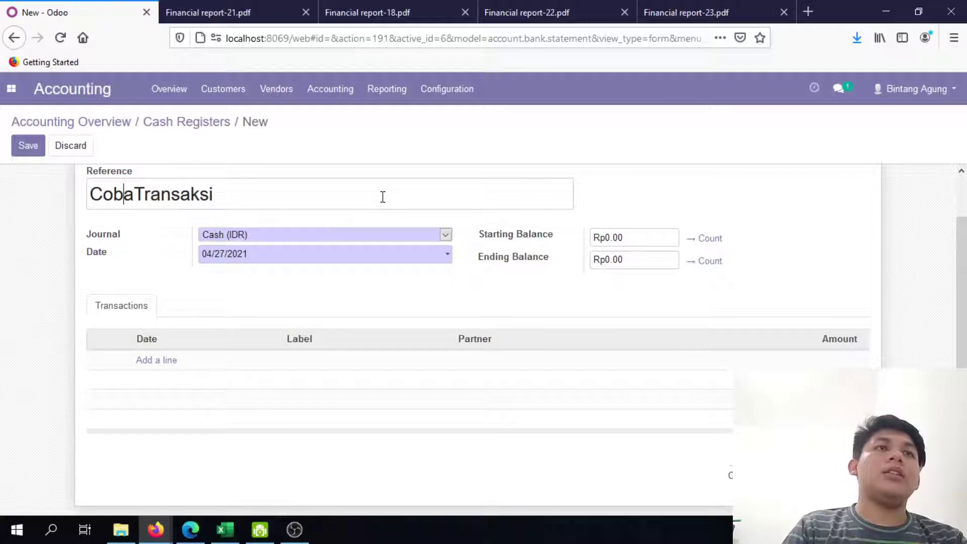
pyautogui.press('Left')
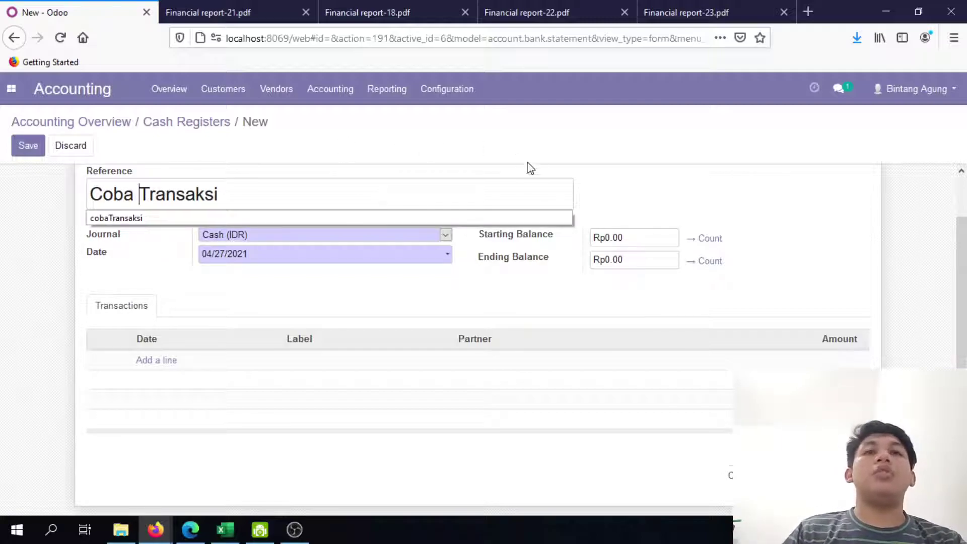
pyautogui.click(552, 172)
pyautogui.scroll(2, 568, 261)
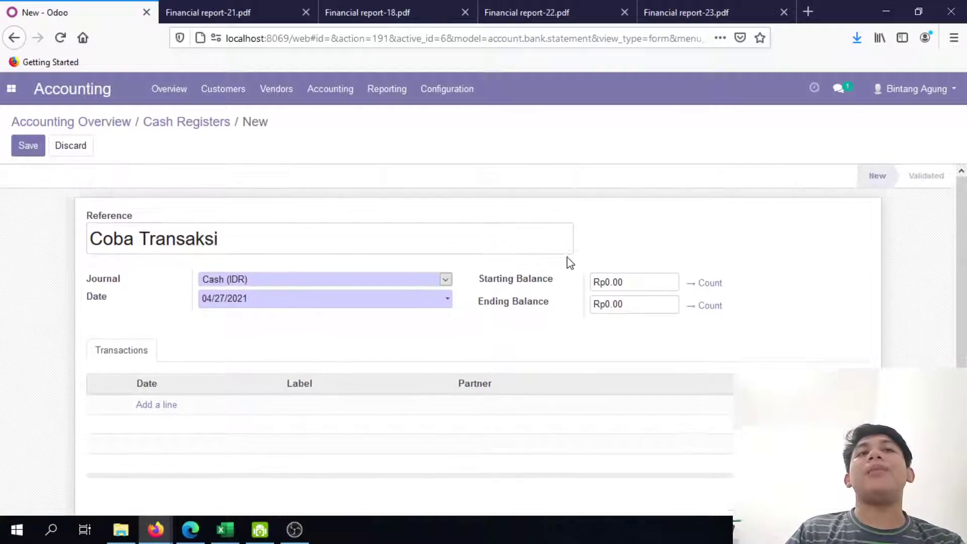
# Add a transaction line dated 04/27/2021 to the cash register with the label "Initial saldo"
pyautogui.click(146, 409)
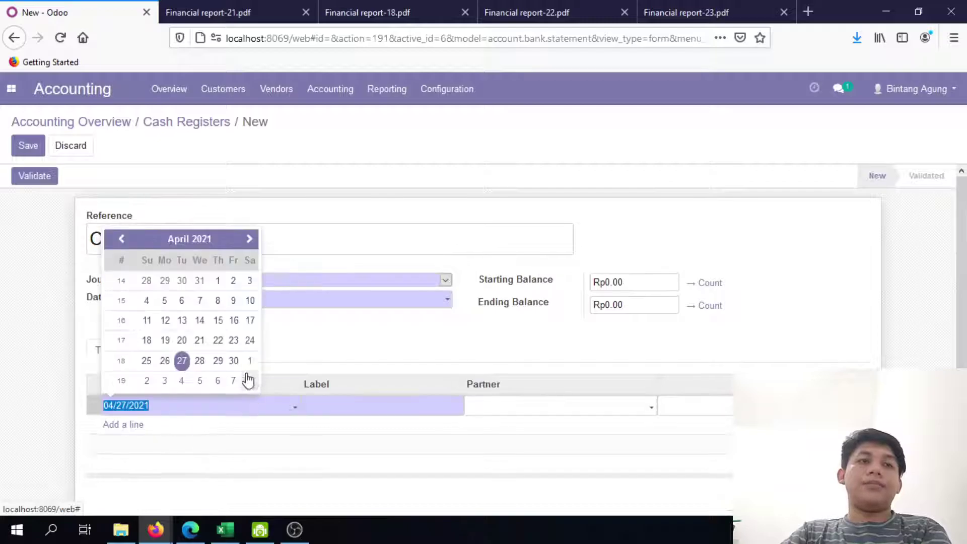
pyautogui.click(429, 333)
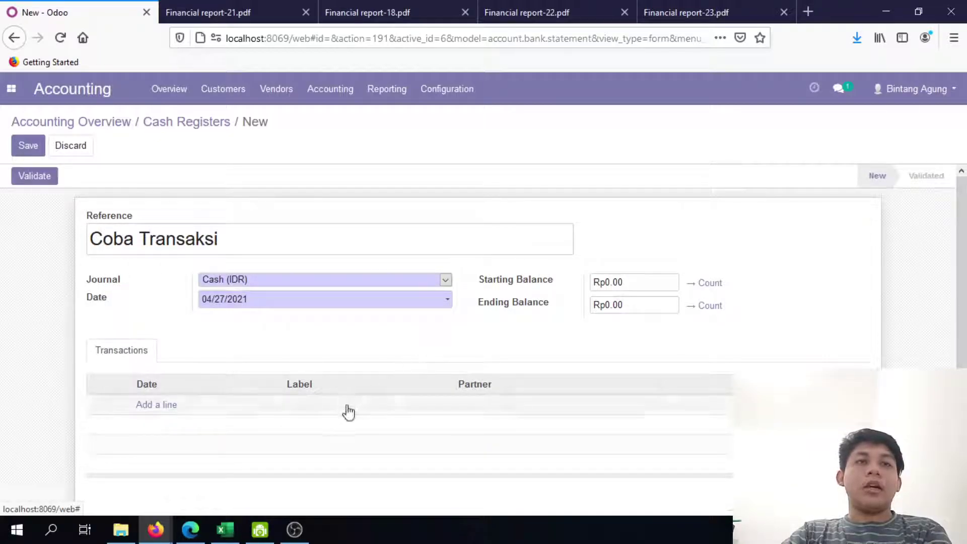
pyautogui.click(153, 409)
pyautogui.click(126, 405)
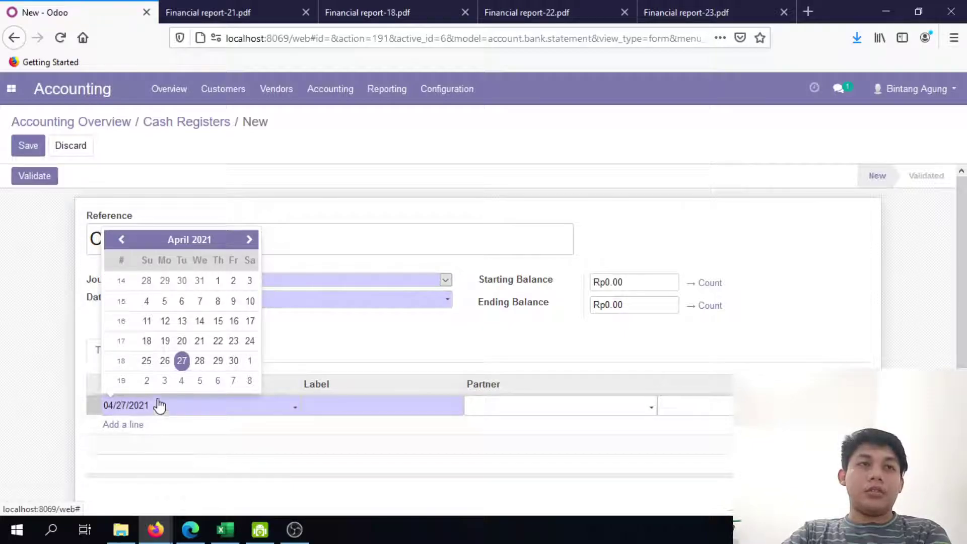
pyautogui.click(181, 360)
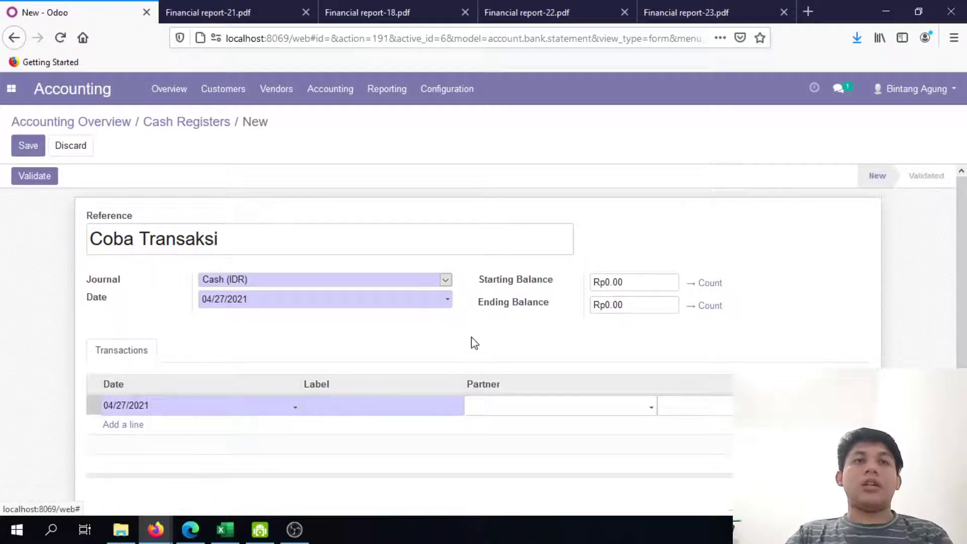
pyautogui.scroll(-2, 498, 342)
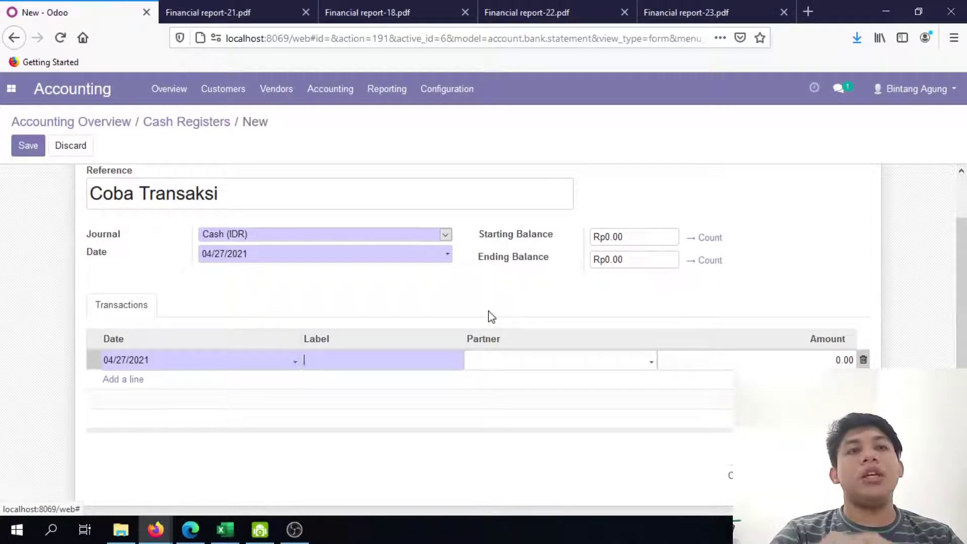
pyautogui.write('Initial saldo')
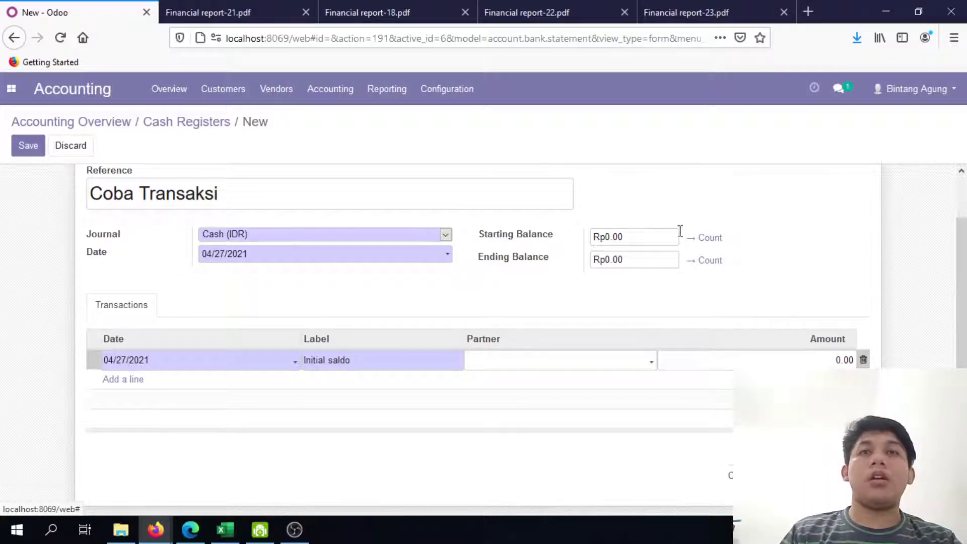
pyautogui.click(801, 257)
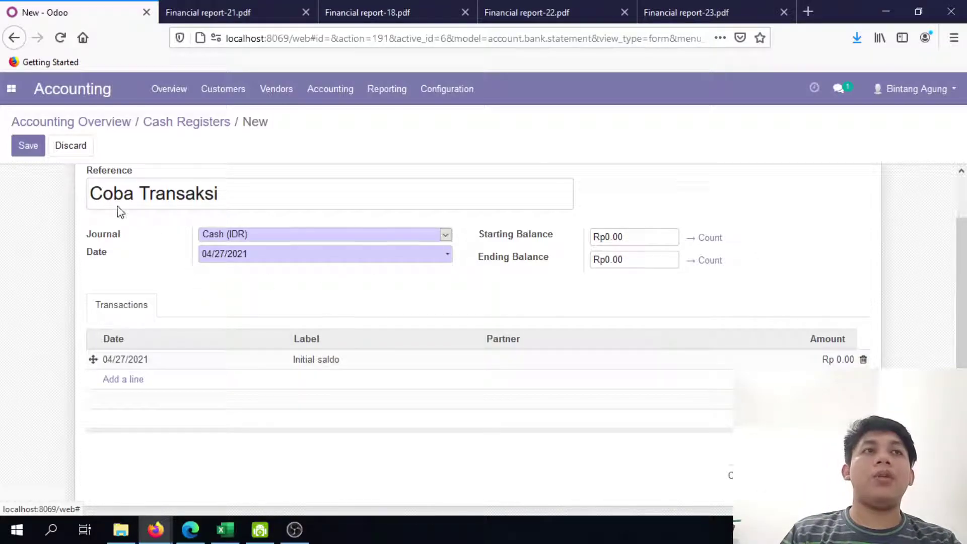
# Set the Initial saldo line's amount to Rp 1,000,000
pyautogui.click(805, 360)
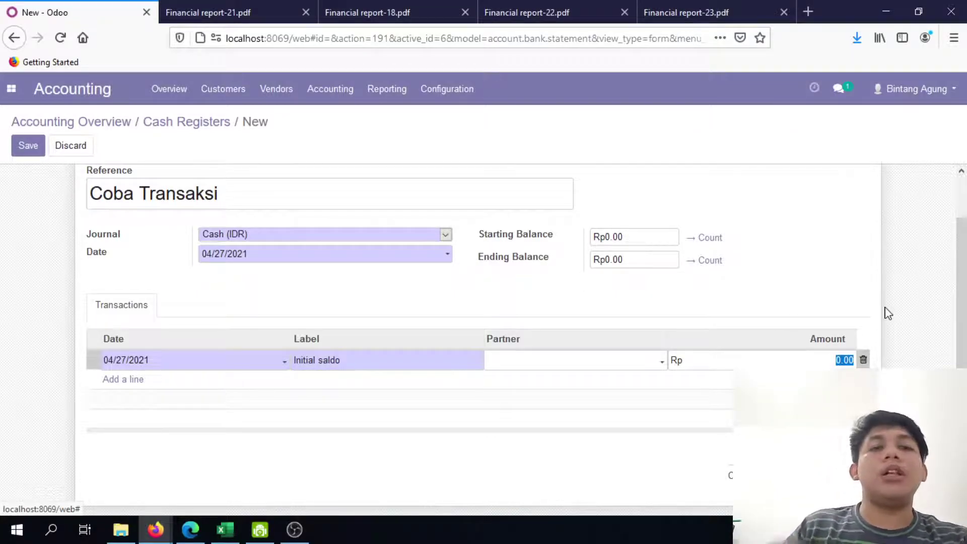
pyautogui.write('1,')
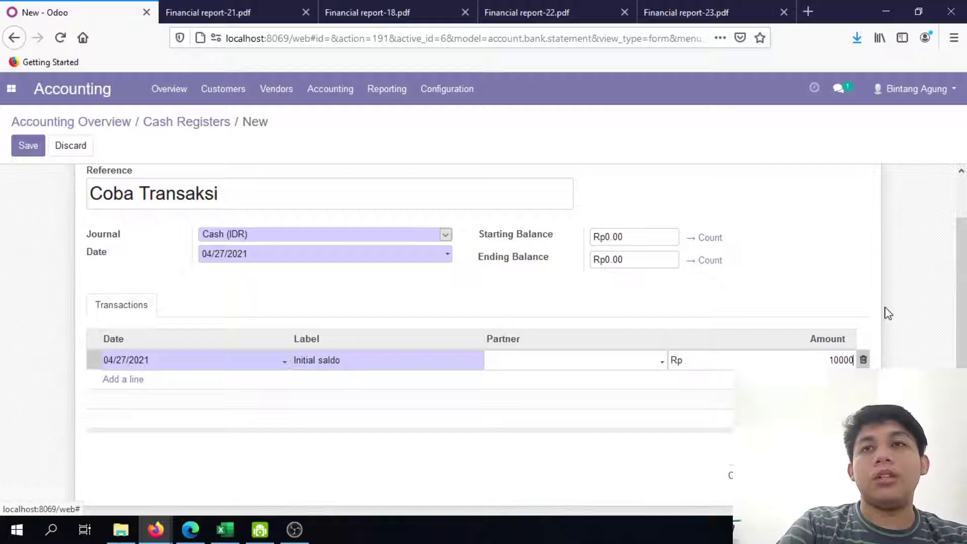
pyautogui.write('000,000')
pyautogui.press('Return')
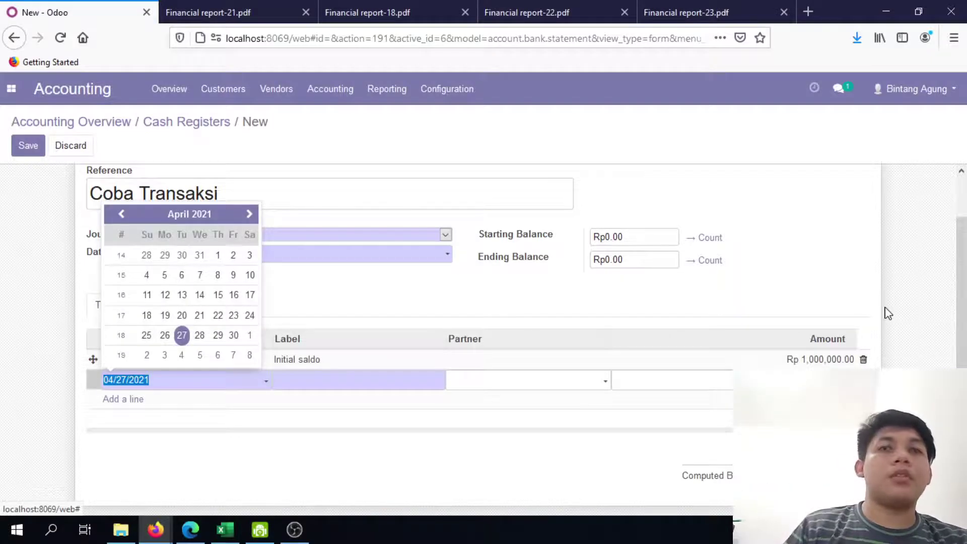
# Add a second transaction line dated 04/27/2021 with the label "biaya cetak brosur"
pyautogui.press('Escape')
pyautogui.click(122, 379)
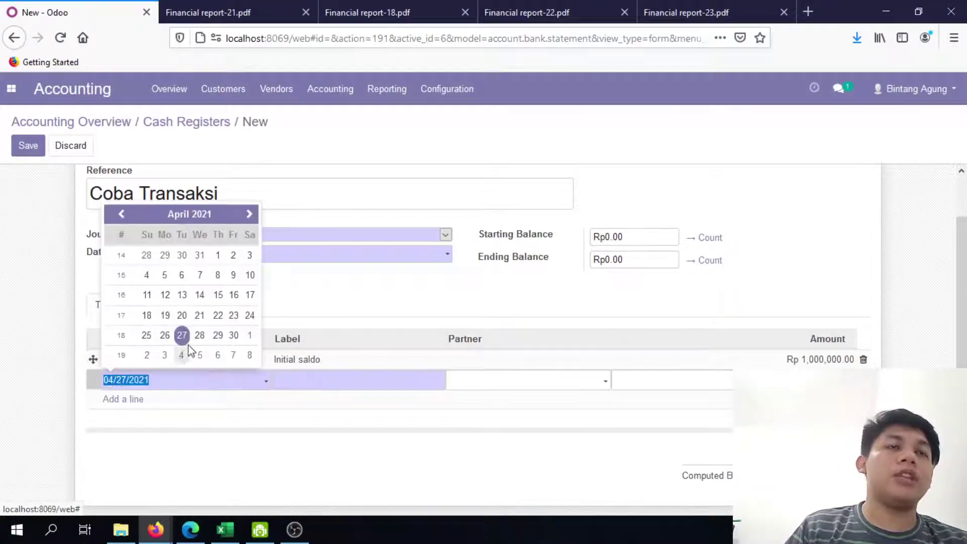
pyautogui.click(189, 341)
pyautogui.click(292, 378)
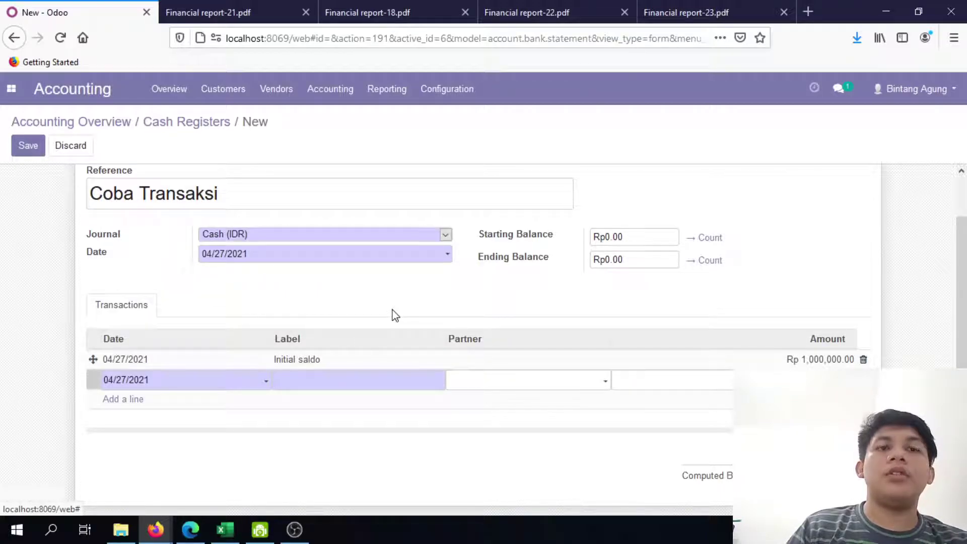
pyautogui.write('biaya cetak brosur')
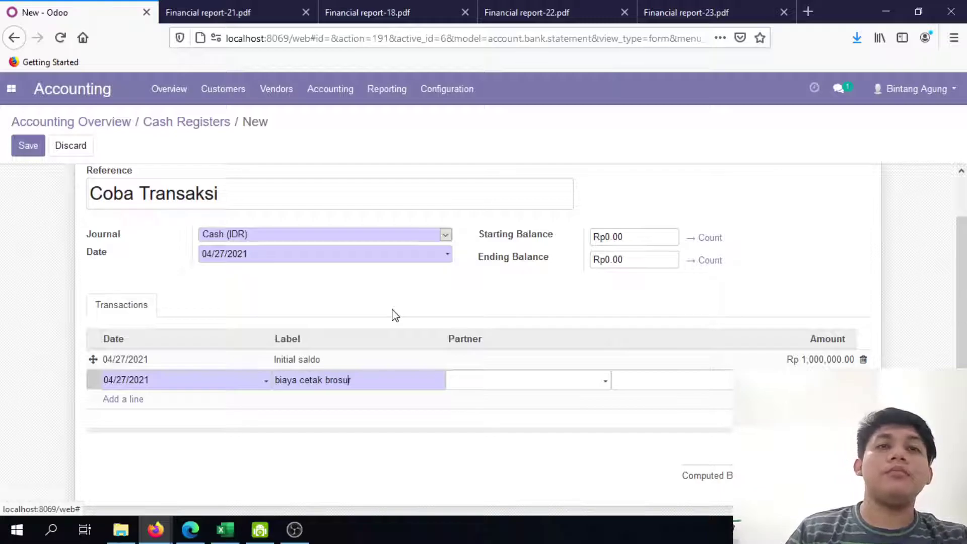
# Assign the individual partner to the biaya cetak brosur line and enter its amount
pyautogui.click(571, 382)
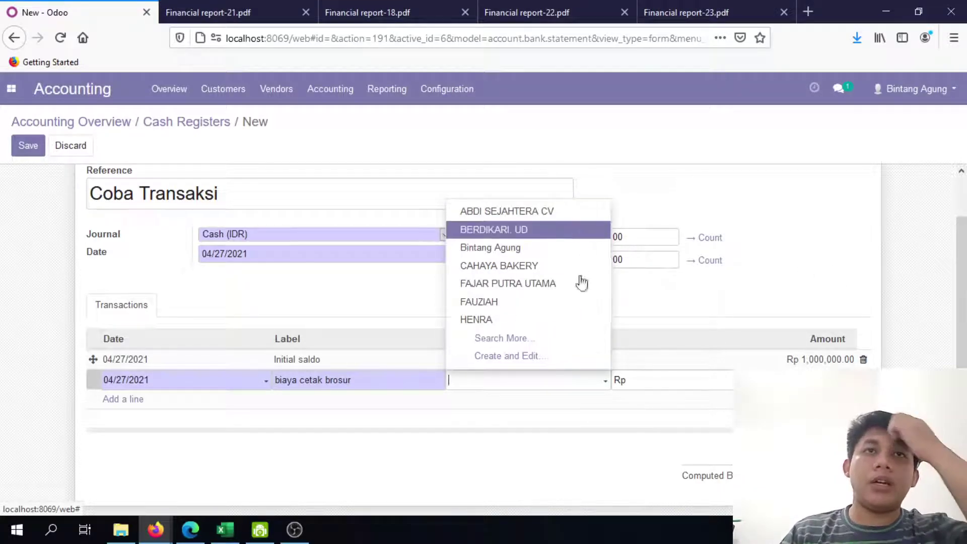
pyautogui.click(542, 302)
pyautogui.click(764, 337)
pyautogui.click(764, 380)
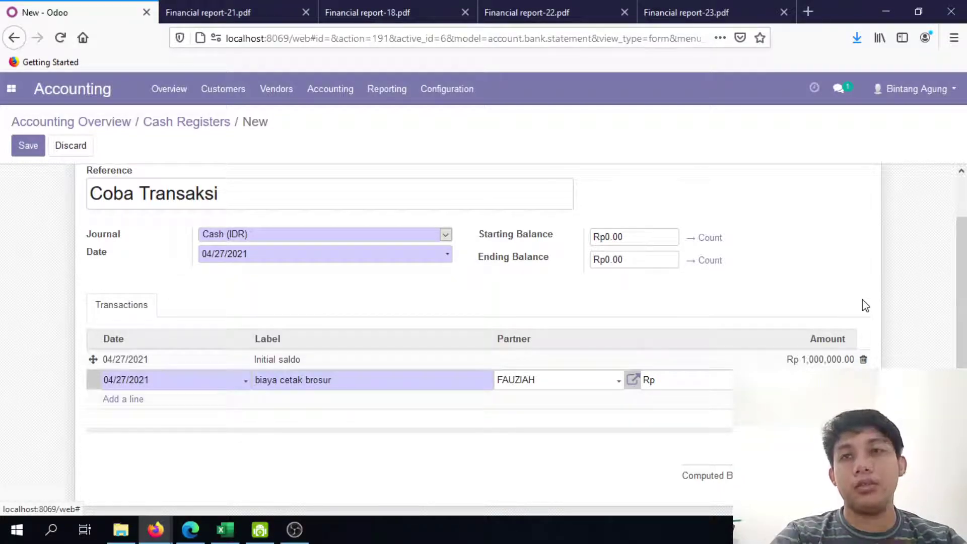
pyautogui.press('Tab')
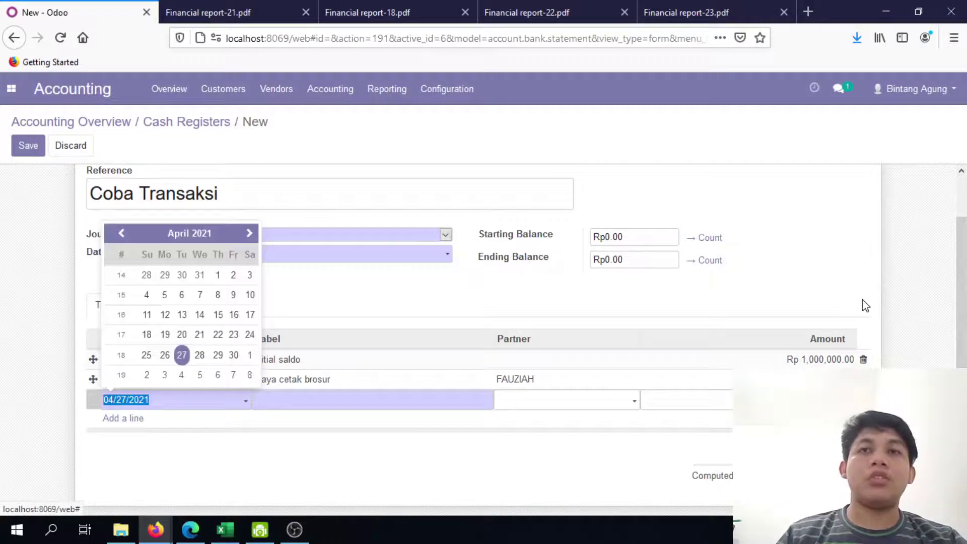
# Add a third transaction line dated 04/27/2021, labelled "iuran keamanan", with an amount of Rp -300,000 and no partner
pyautogui.click(865, 306)
pyautogui.click(122, 417)
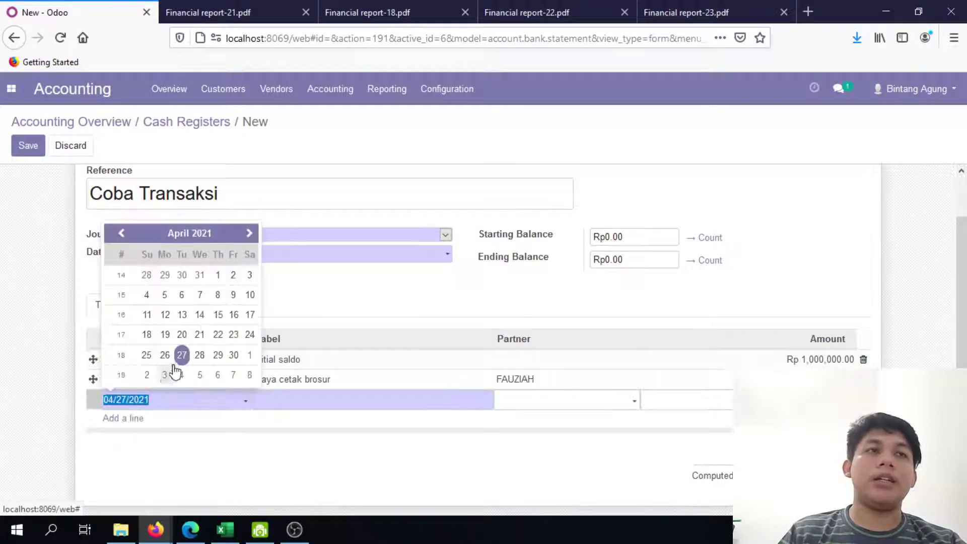
pyautogui.click(186, 358)
pyautogui.click(294, 401)
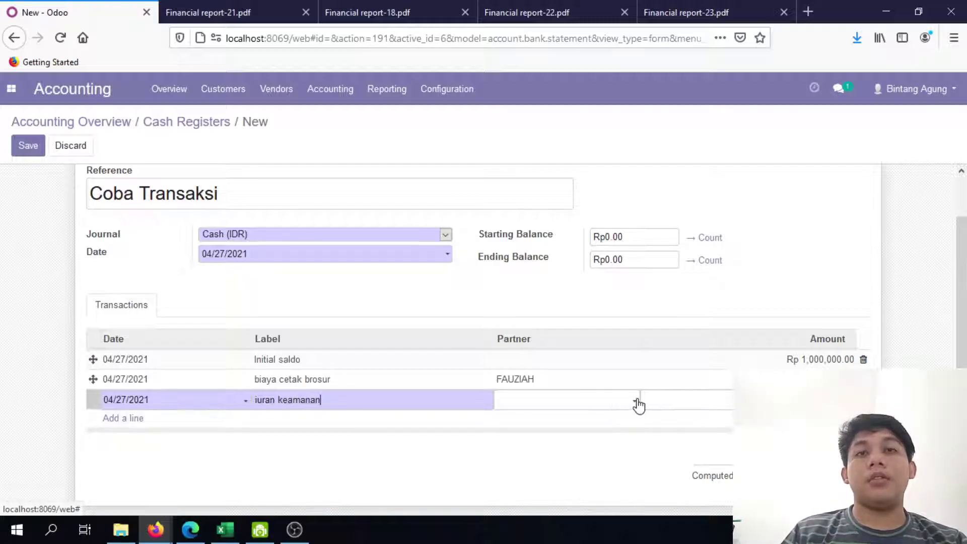
pyautogui.click(872, 287)
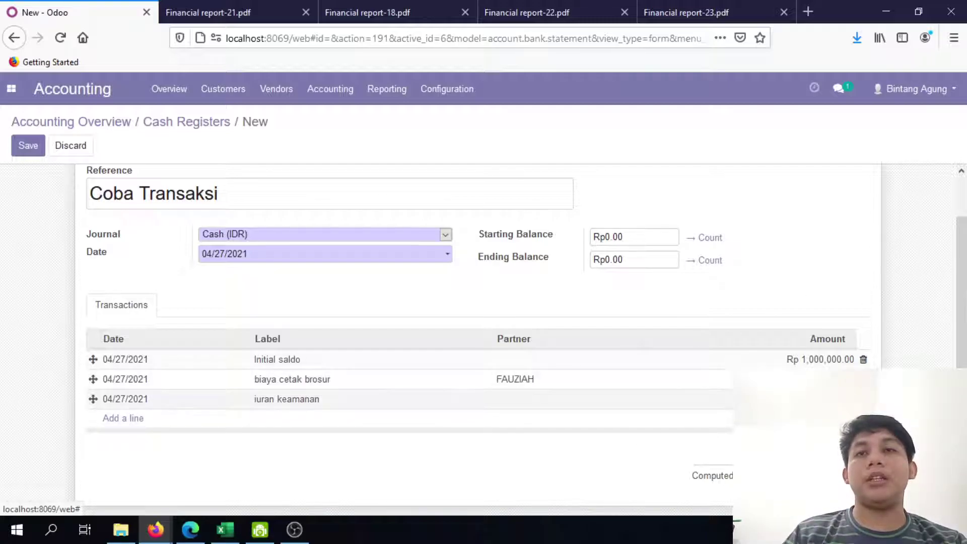
pyautogui.click(836, 399)
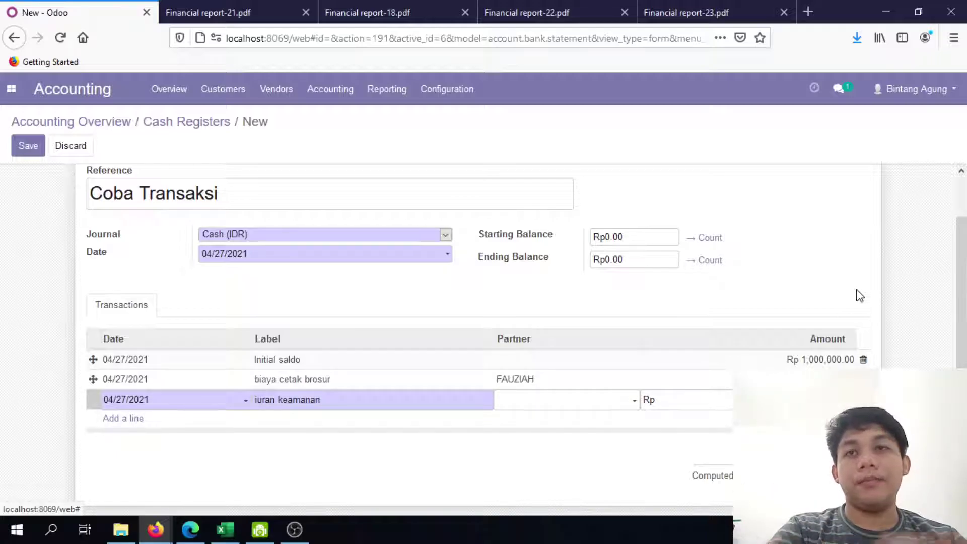
pyautogui.press('Return')
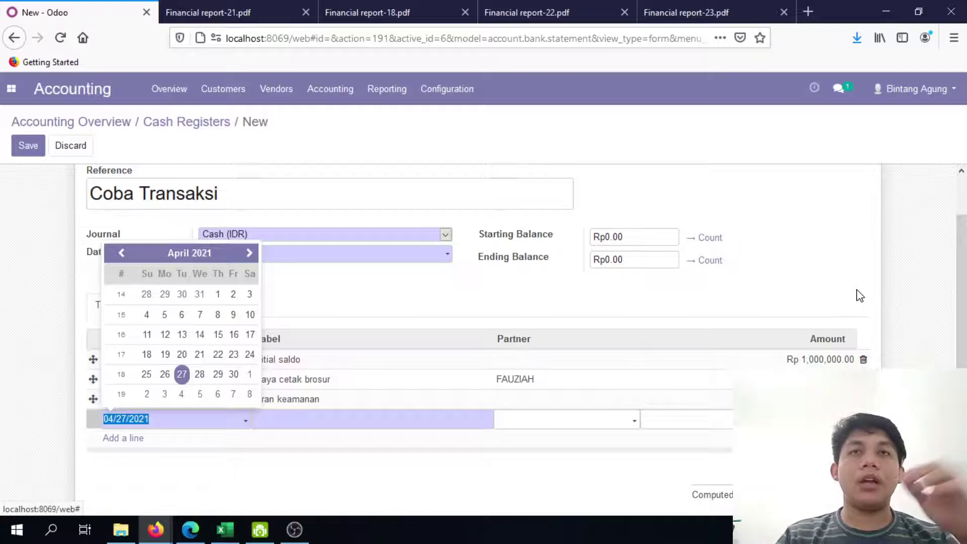
pyautogui.click(770, 300)
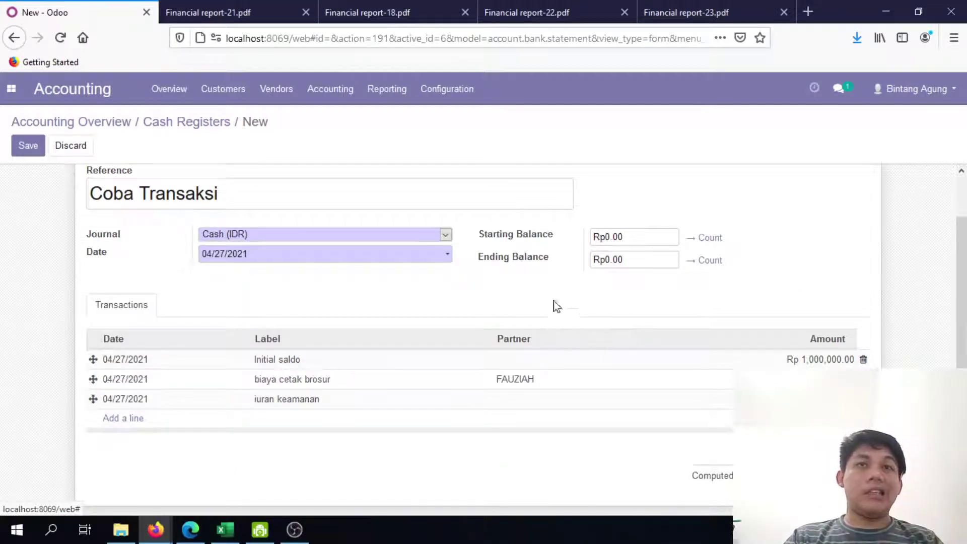
# Save the Coba Transaksi cash register and review its transaction lines and balances
pyautogui.moveTo(494, 236); pyautogui.dragTo(551, 258)
pyautogui.click(500, 260)
pyautogui.scroll(1, 493, 293)
pyautogui.click(560, 223)
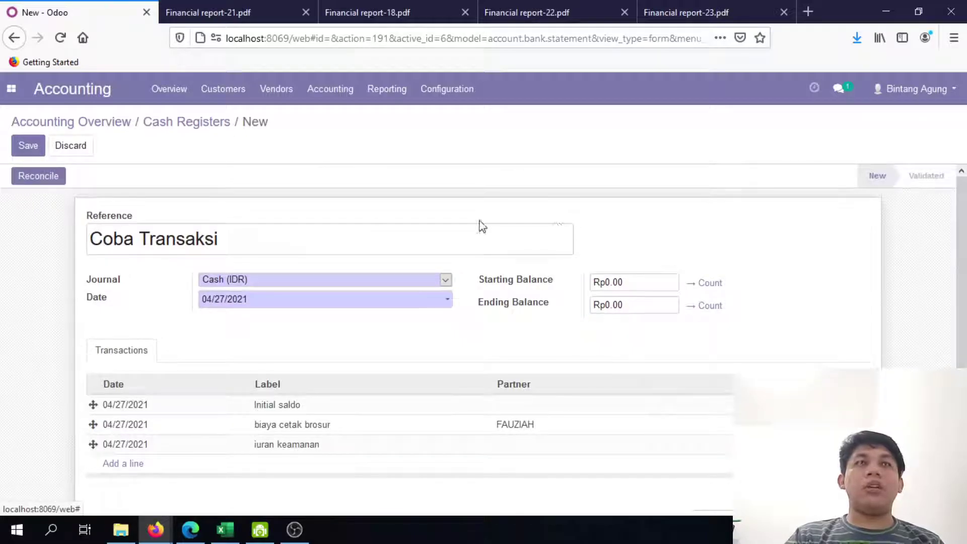
pyautogui.click(23, 149)
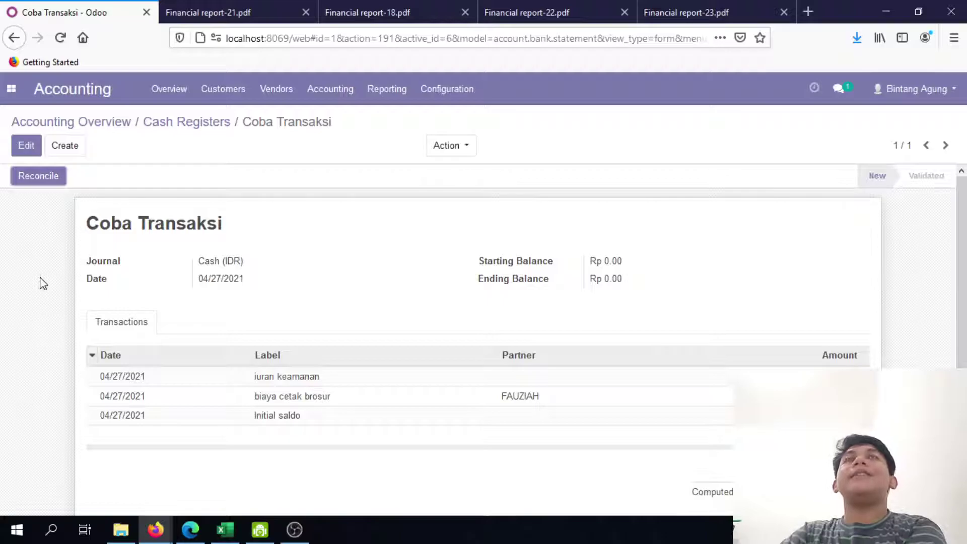
pyautogui.scroll(-1, 896, 322)
pyautogui.scroll(1, 896, 324)
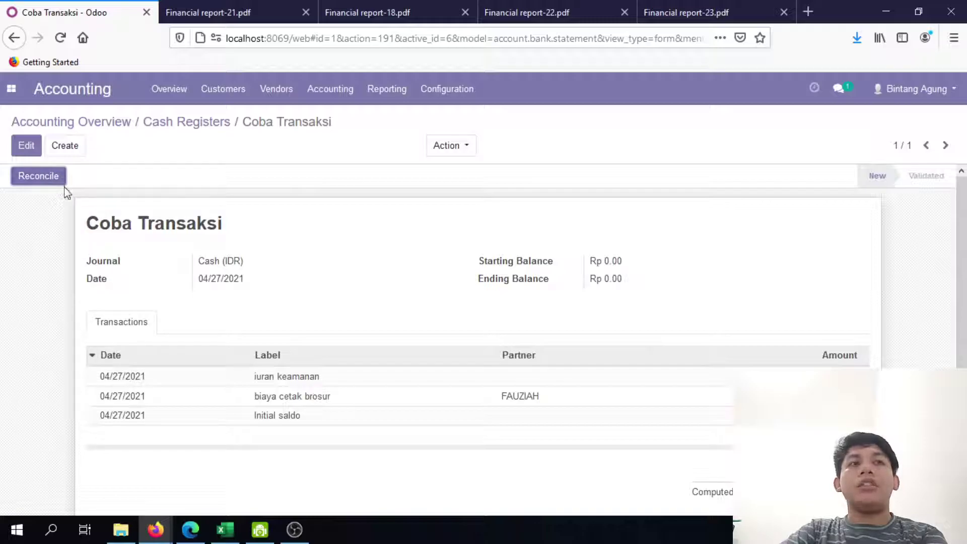
pyautogui.scroll(-1, 106, 326)
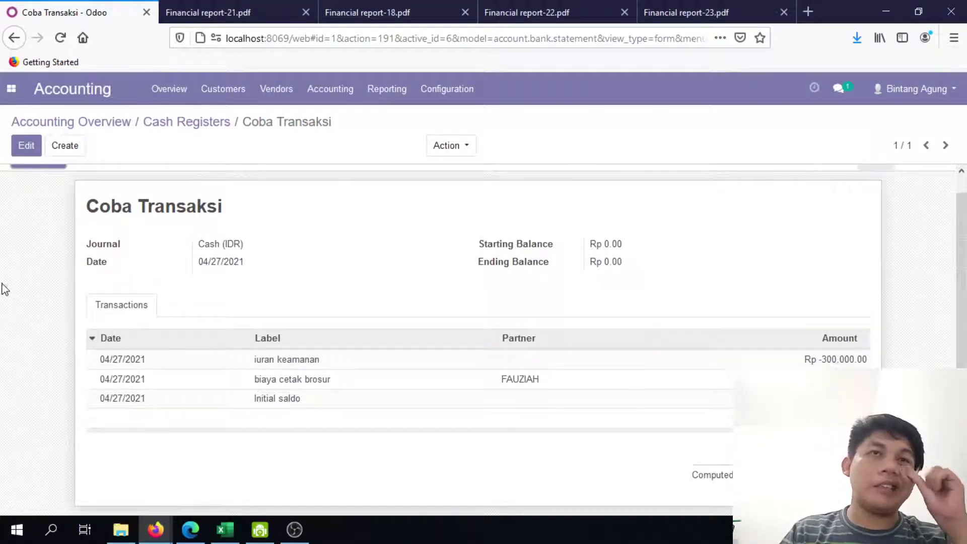
pyautogui.scroll(1, 4, 287)
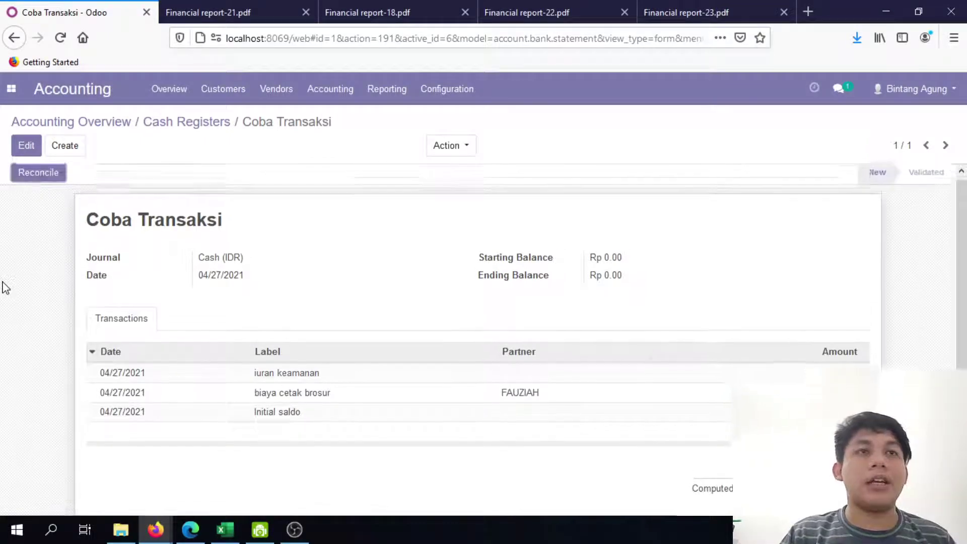
# Look at the reconciliation page, check the register's status in the Cash Registers list, and return to the Coba Transaksi register
pyautogui.click(44, 174)
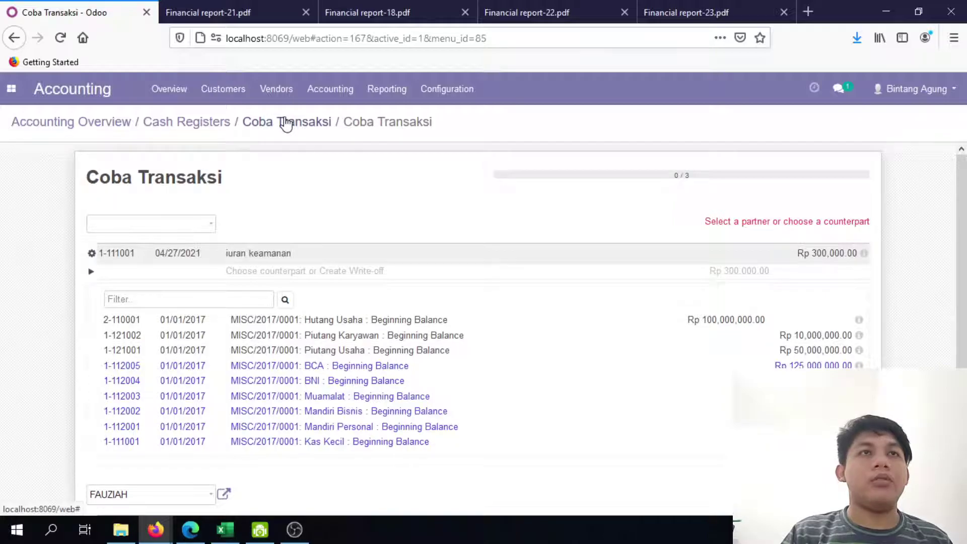
pyautogui.click(302, 128)
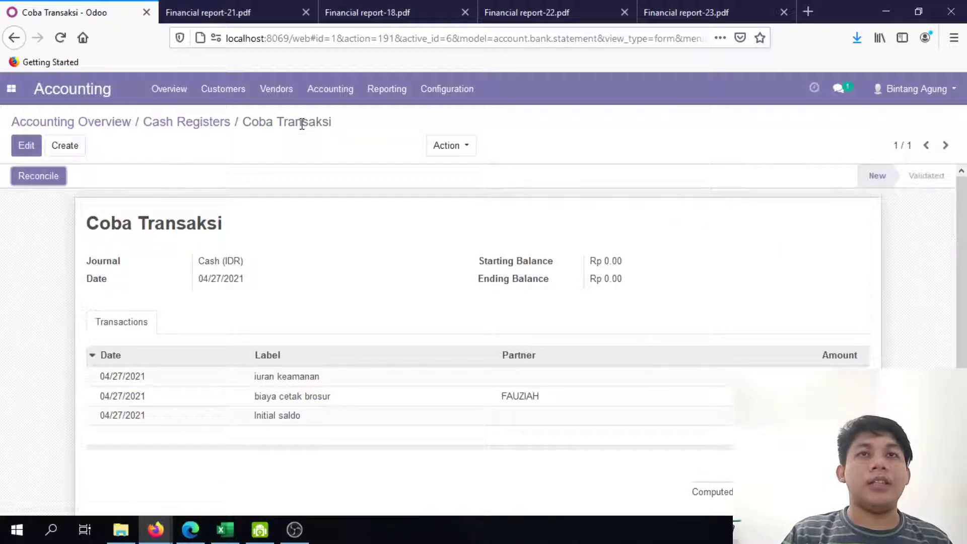
pyautogui.click(195, 123)
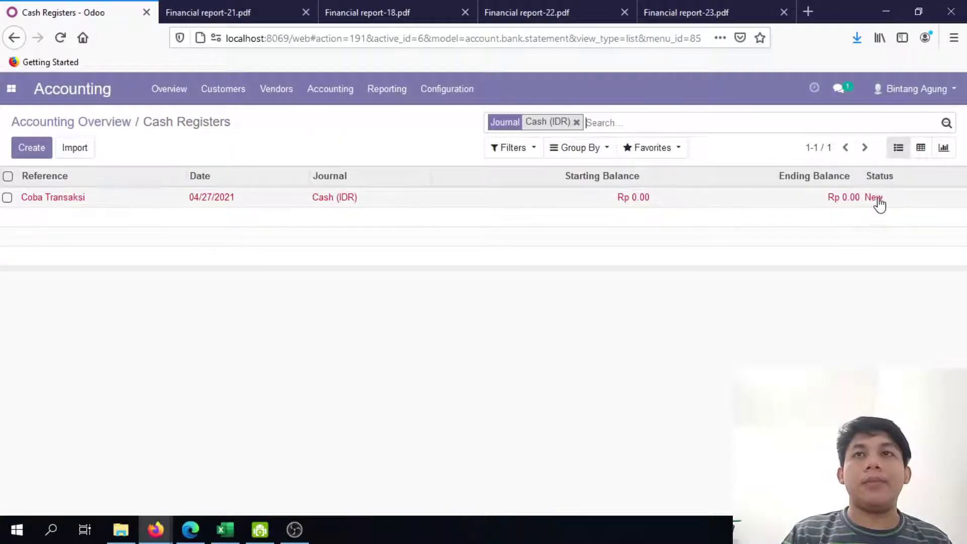
pyautogui.click(53, 202)
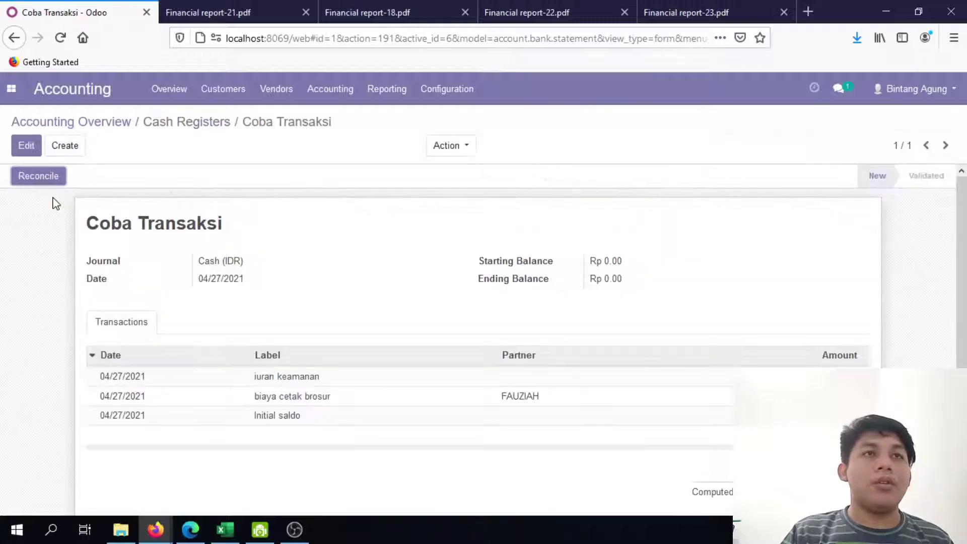
pyautogui.scroll(-2, 360, 360)
pyautogui.scroll(2, 60, 232)
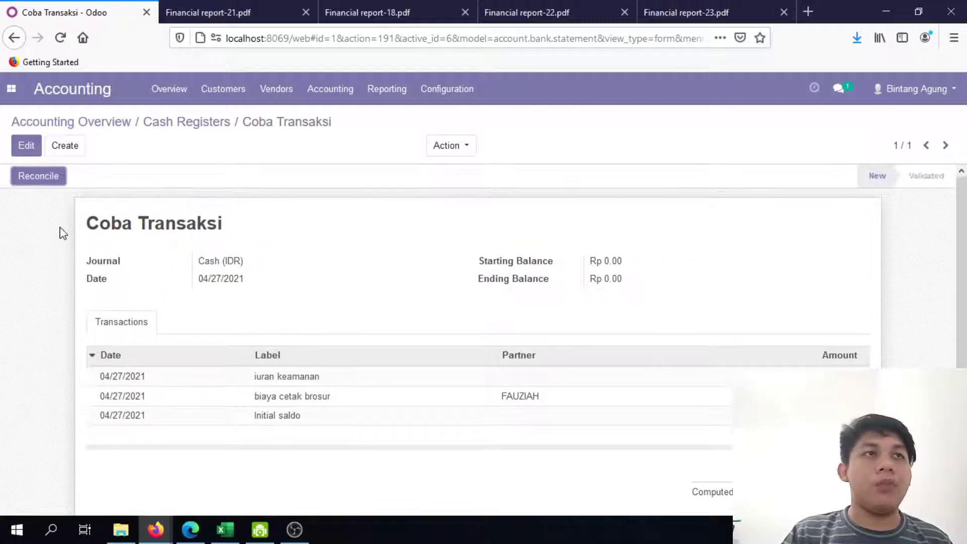
# Start reconciling Coba Transaksi and open the write-off form for the iuran keamanan line
pyautogui.click(43, 181)
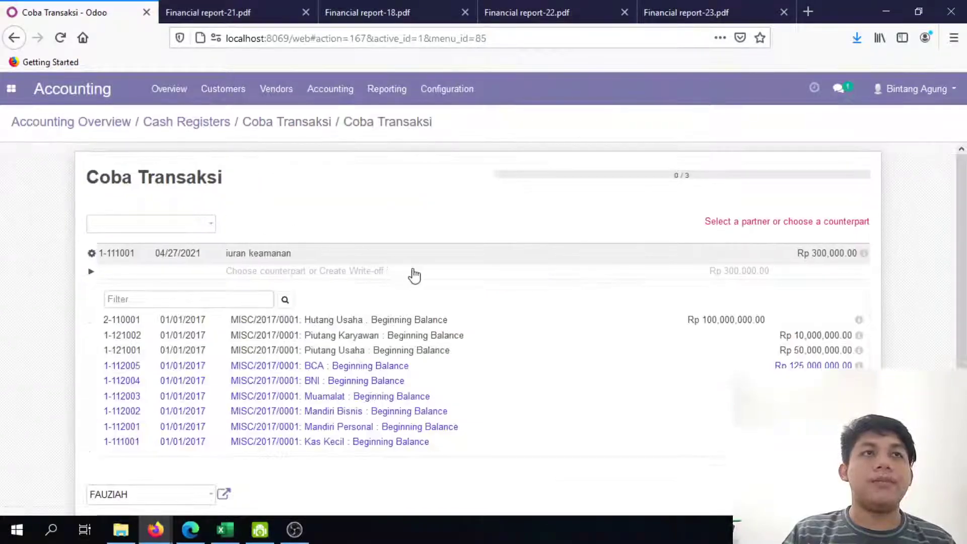
pyautogui.scroll(-1, 527, 278)
pyautogui.scroll(1, 503, 279)
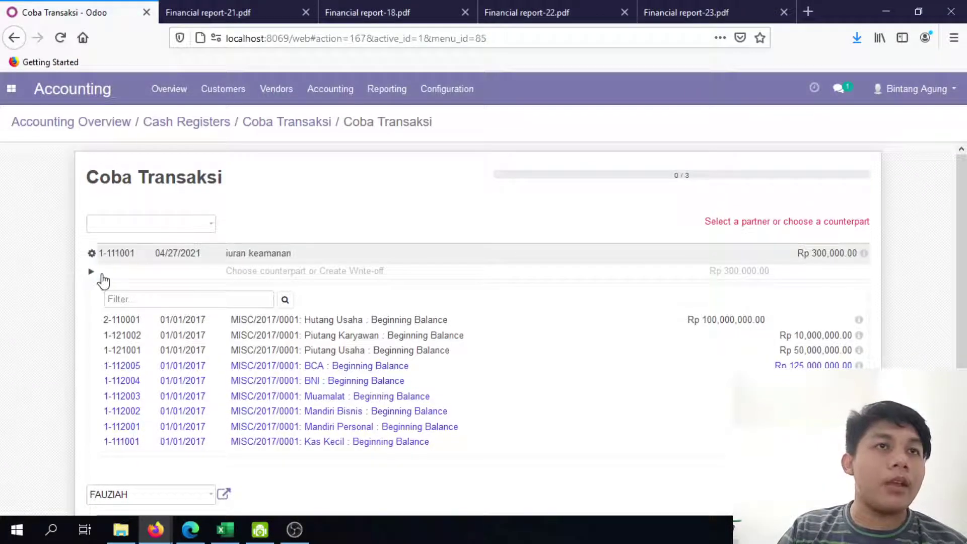
pyautogui.click(92, 272)
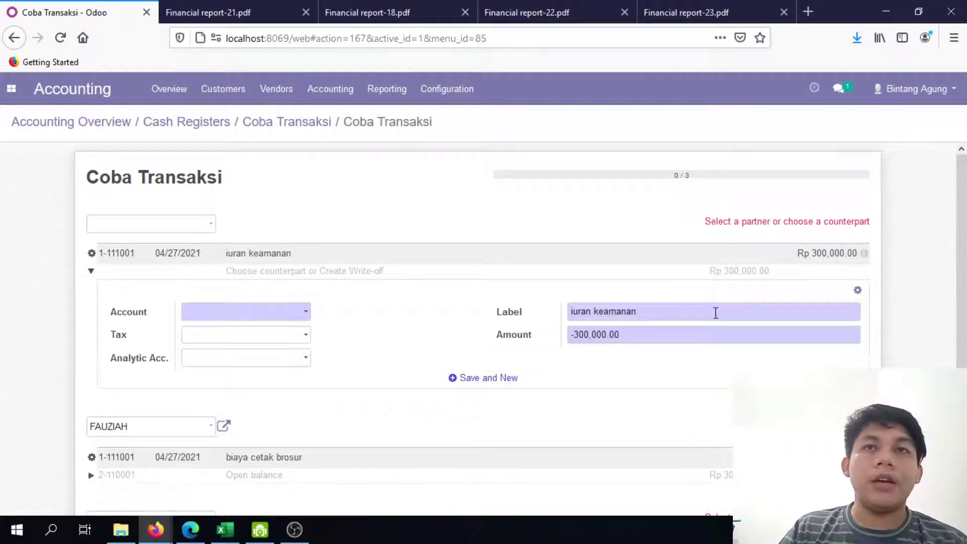
# Set the write-off account of the iuran keamanan line to 6-311003 Iuran Bulanan from the full account list
pyautogui.click(92, 273)
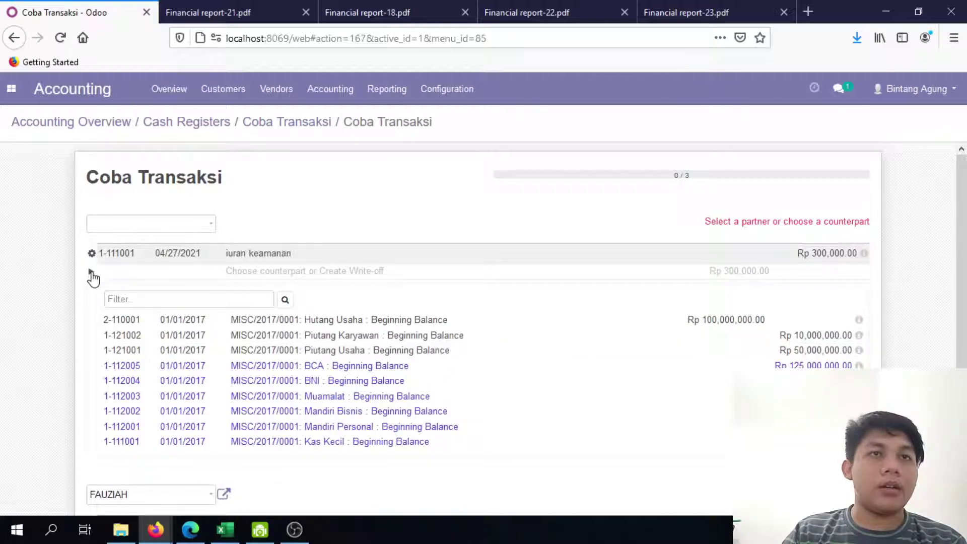
pyautogui.click(92, 272)
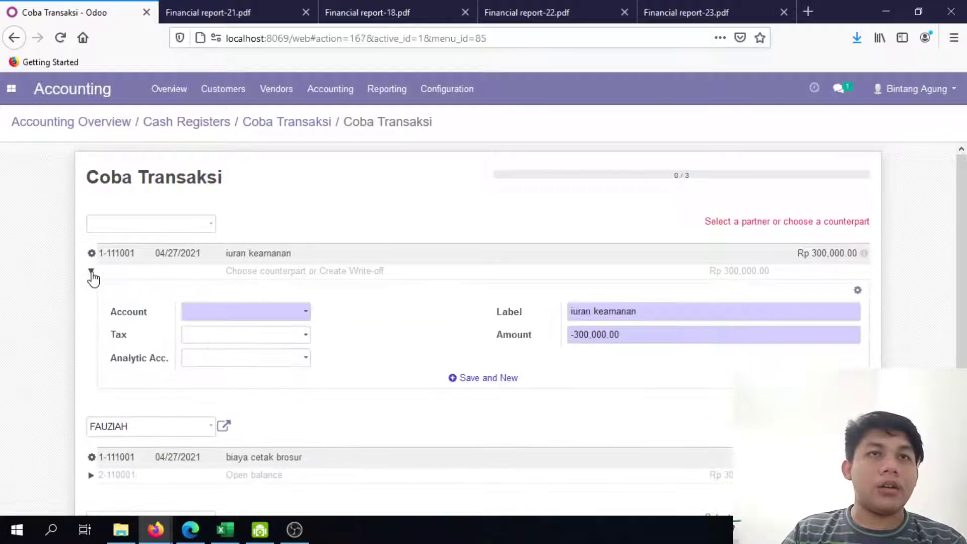
pyautogui.click(279, 315)
pyautogui.click(258, 461)
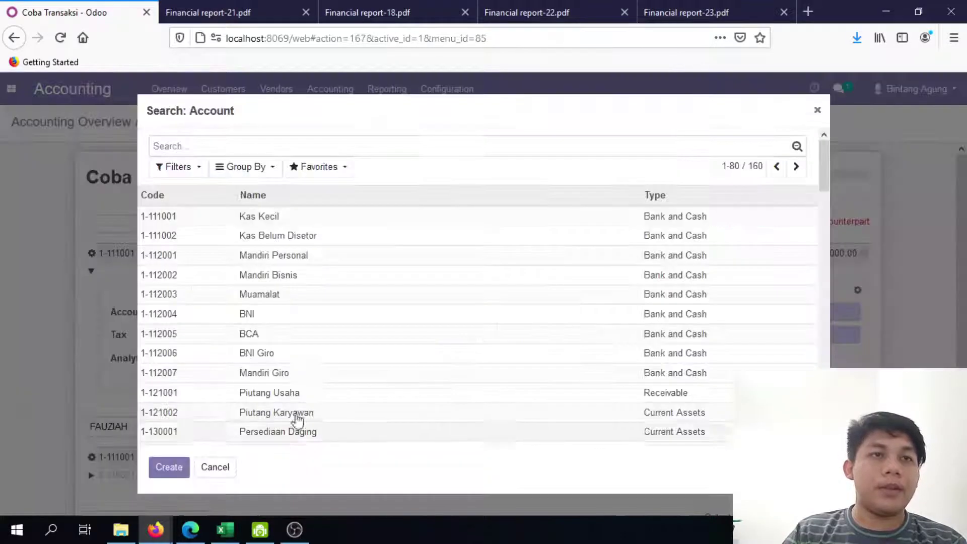
pyautogui.scroll(-10, 373, 290)
pyautogui.scroll(10, 527, 246)
pyautogui.click(796, 167)
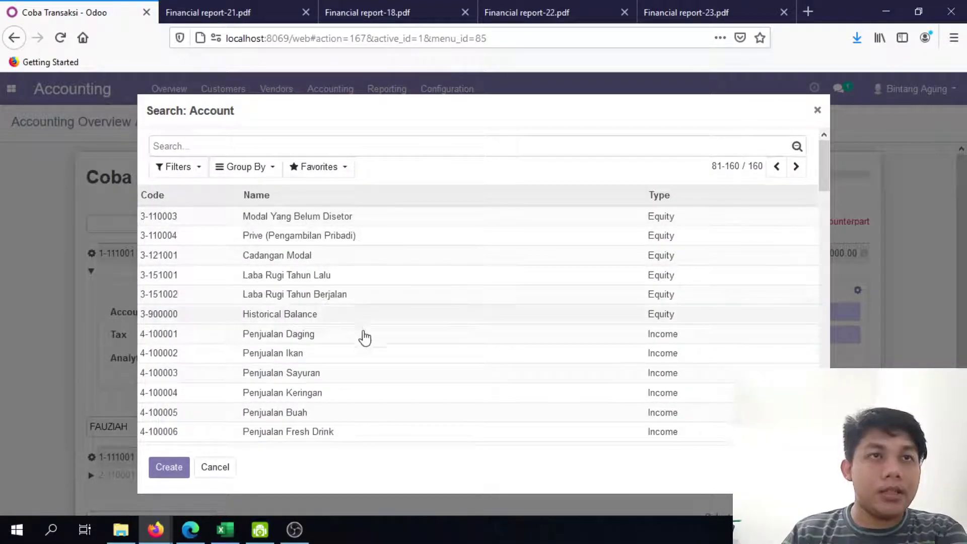
pyautogui.scroll(-2, 377, 341)
pyautogui.scroll(-10, 378, 343)
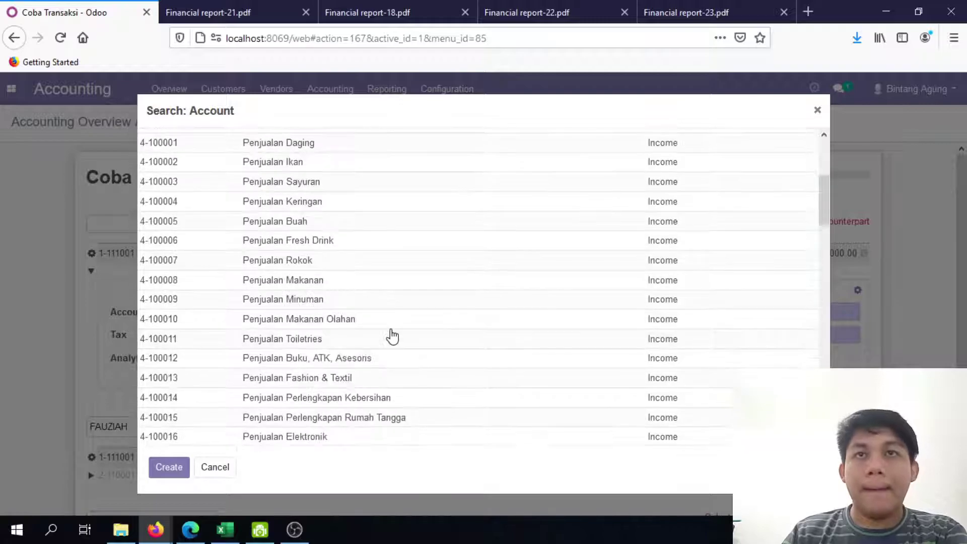
pyautogui.scroll(-15, 393, 328)
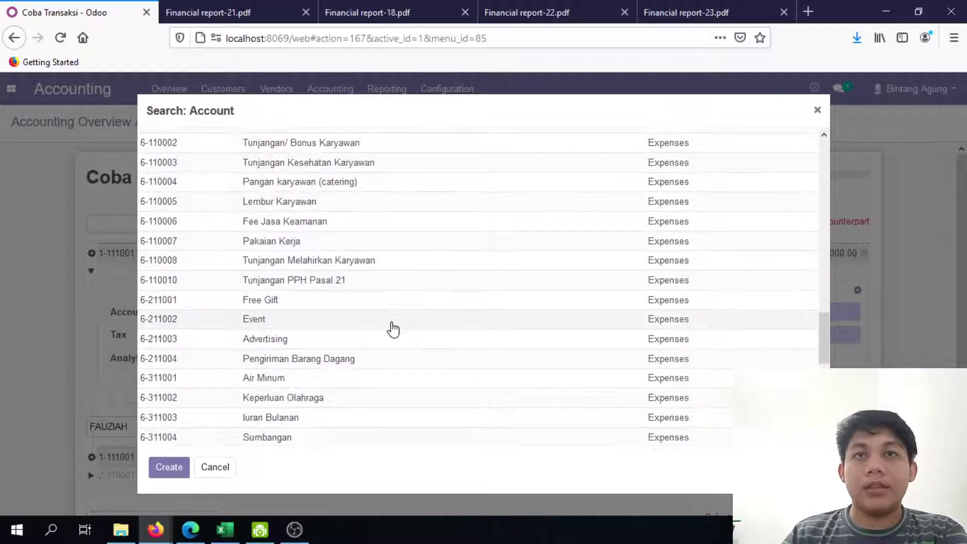
pyautogui.scroll(2, 358, 242)
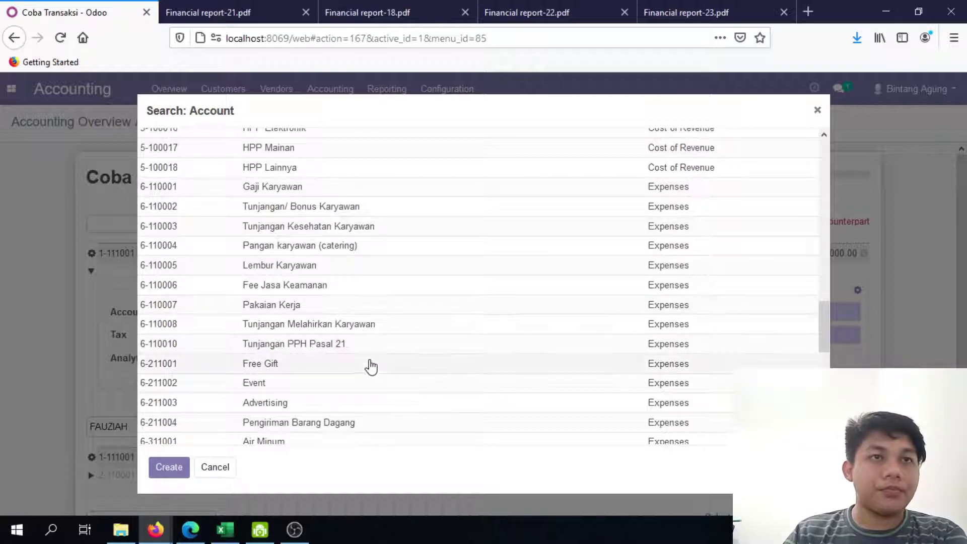
pyautogui.scroll(-2, 369, 363)
pyautogui.scroll(-2, 385, 332)
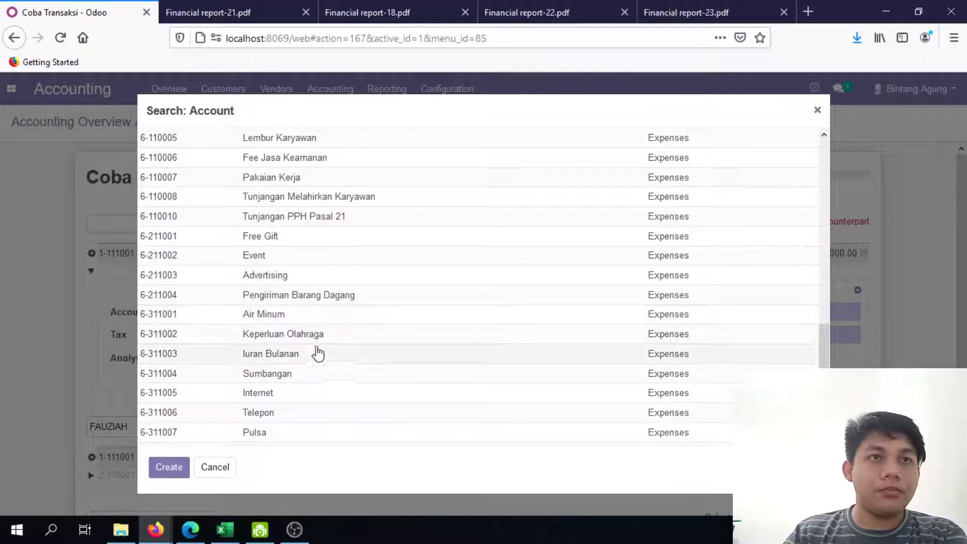
pyautogui.click(312, 354)
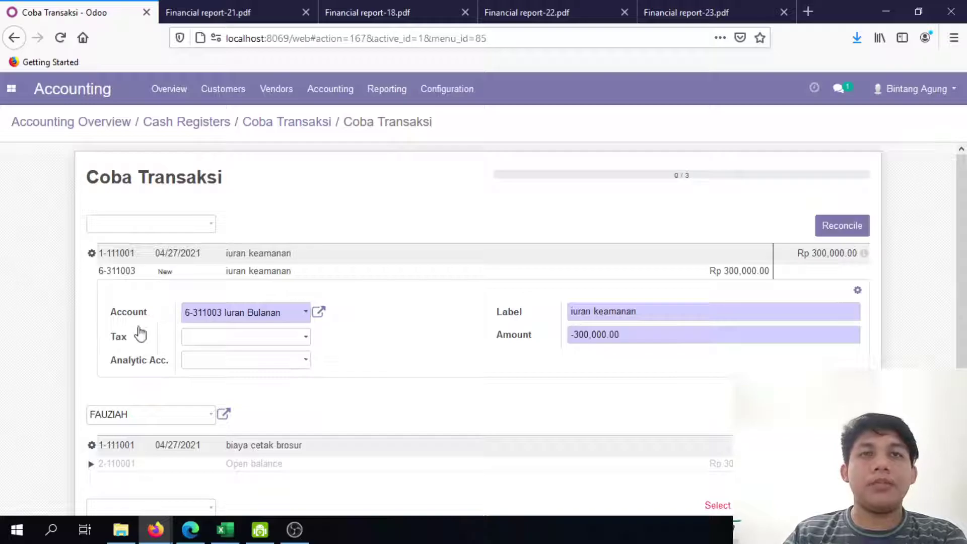
# Check the iuran keamanan counterpart entry and reconcile that line
pyautogui.scroll(-2, 46, 325)
pyautogui.scroll(2, 46, 325)
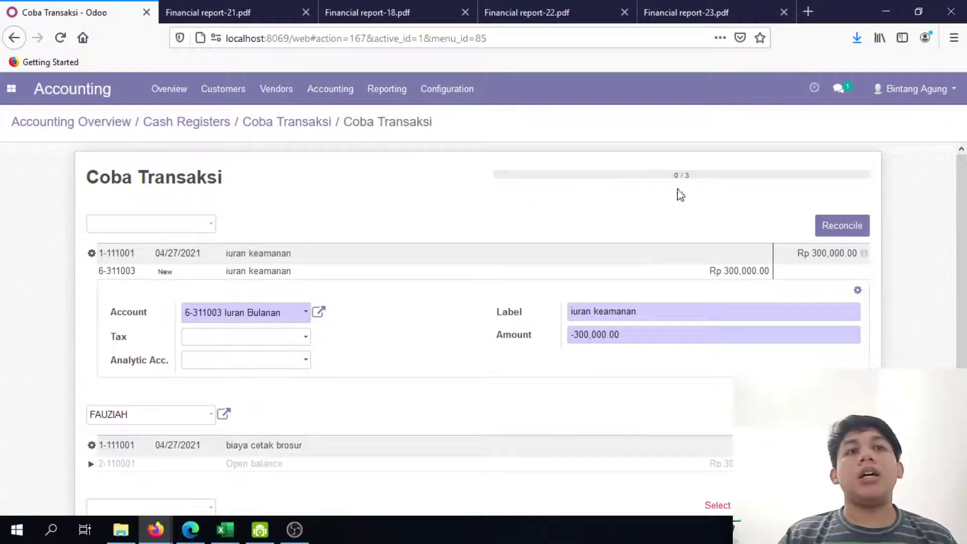
pyautogui.click(851, 230)
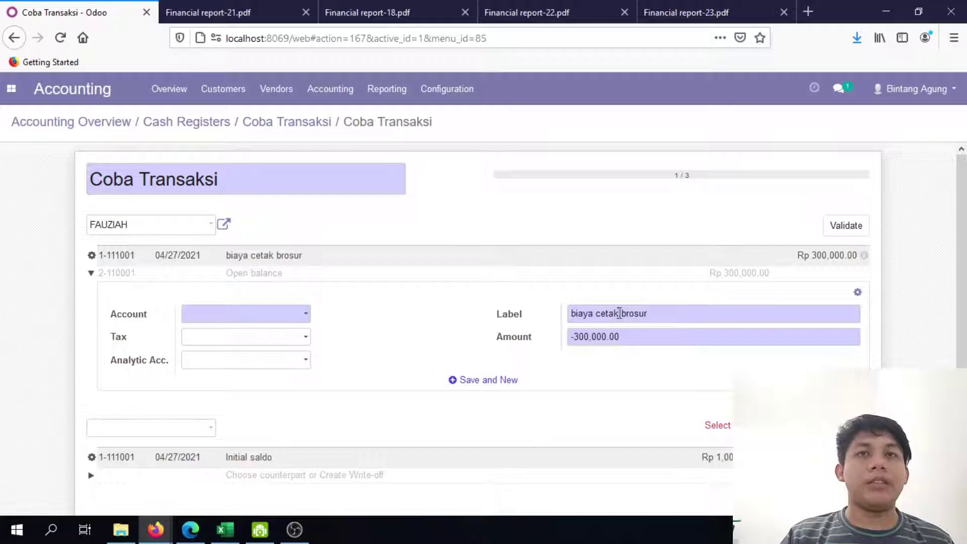
# Assign account 6-211003 Advertising to the biaya cetak brosur line's write-off and reconcile the line
pyautogui.click(300, 315)
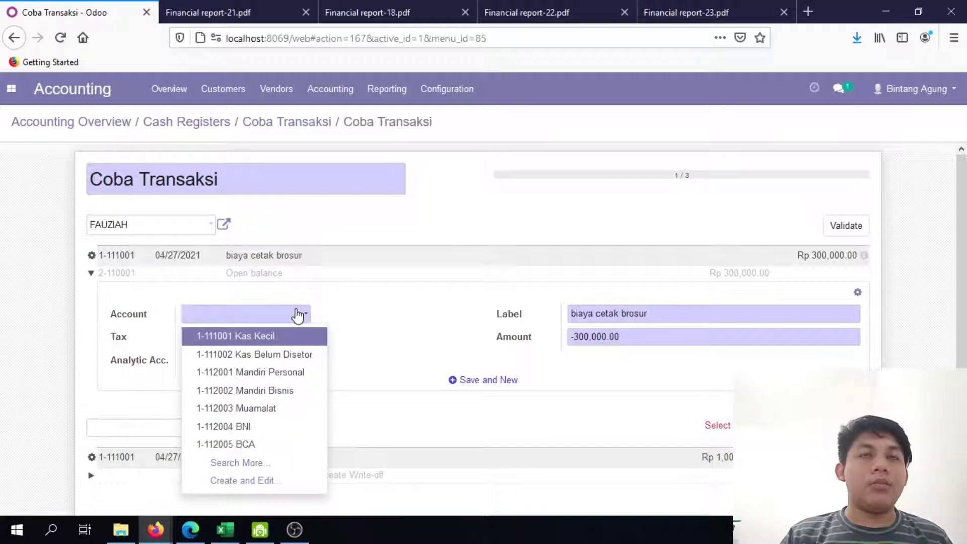
pyautogui.click(254, 462)
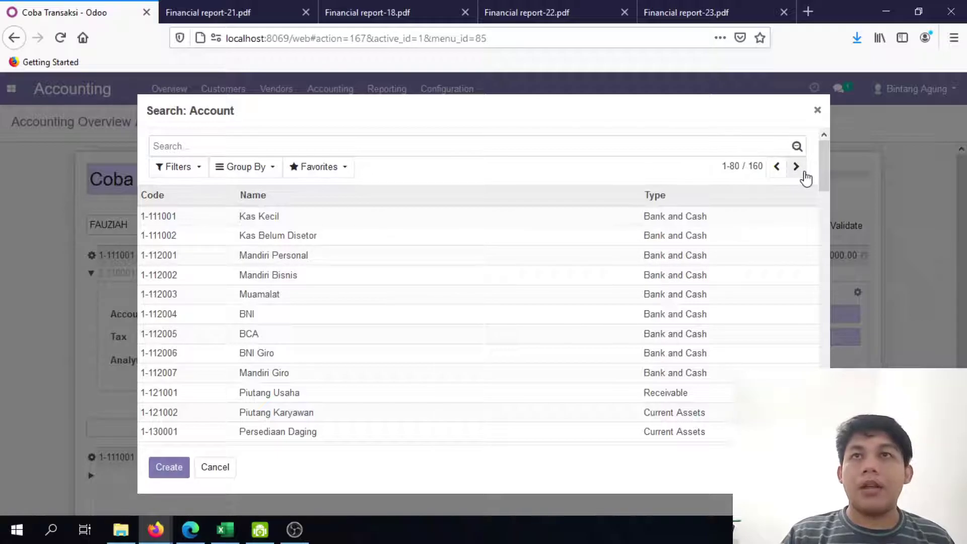
pyautogui.click(796, 167)
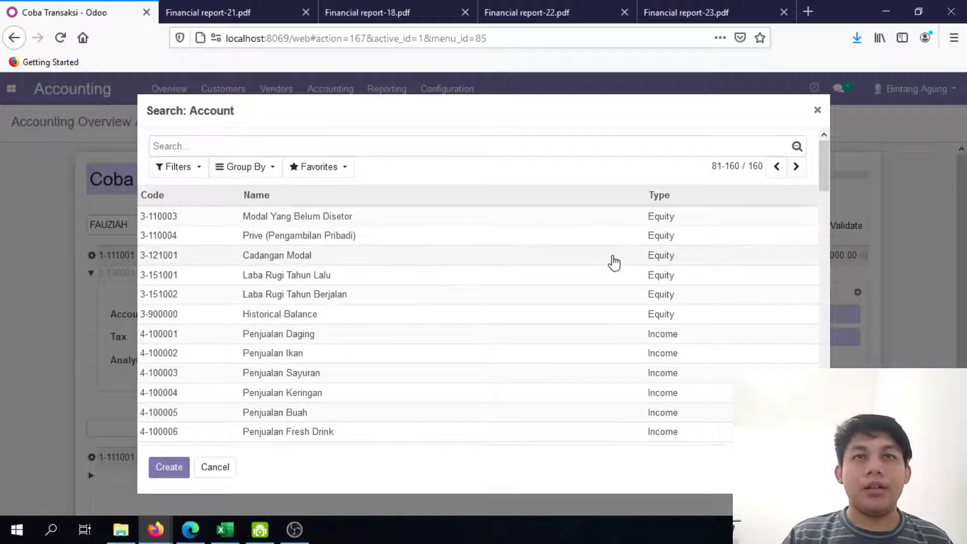
pyautogui.scroll(-4, 611, 263)
pyautogui.scroll(-15, 502, 282)
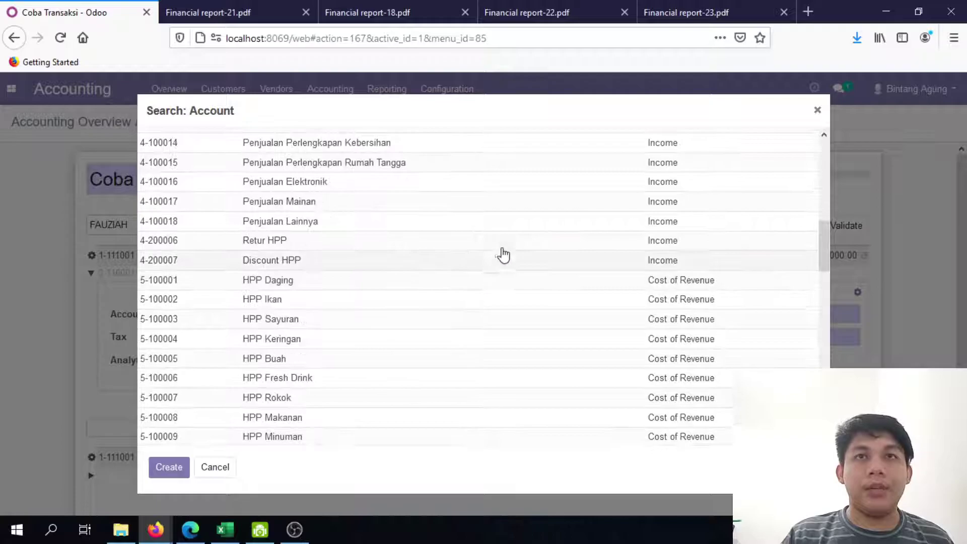
pyautogui.scroll(3, 512, 257)
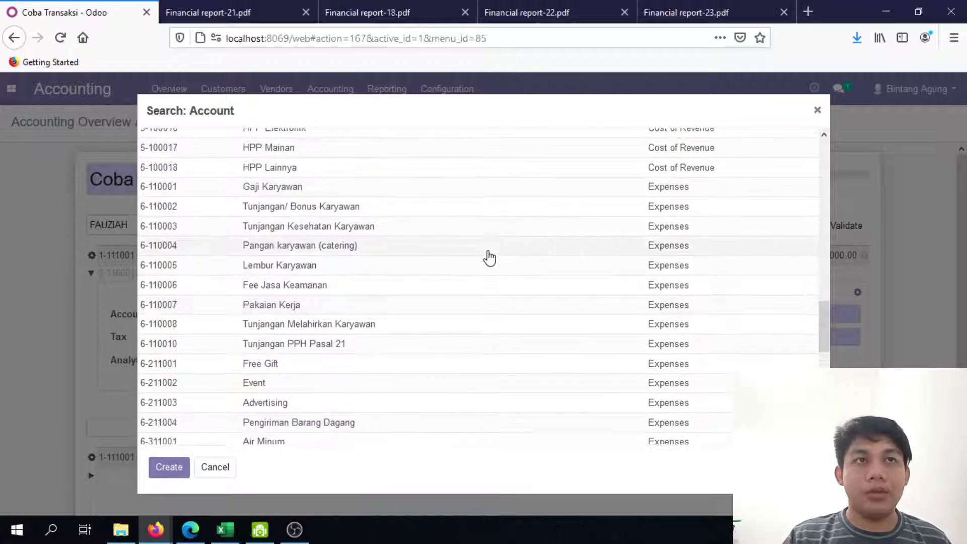
pyautogui.scroll(-3, 381, 248)
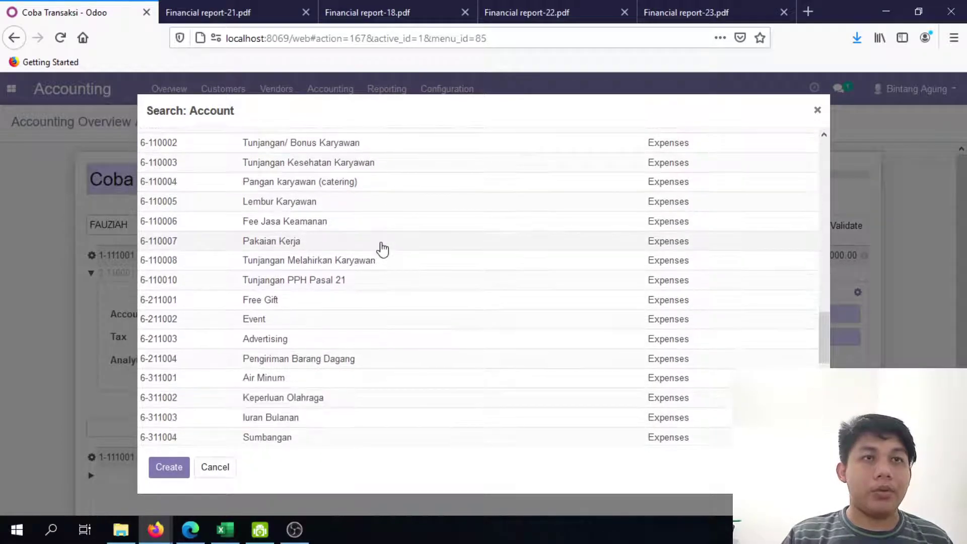
pyautogui.click(333, 339)
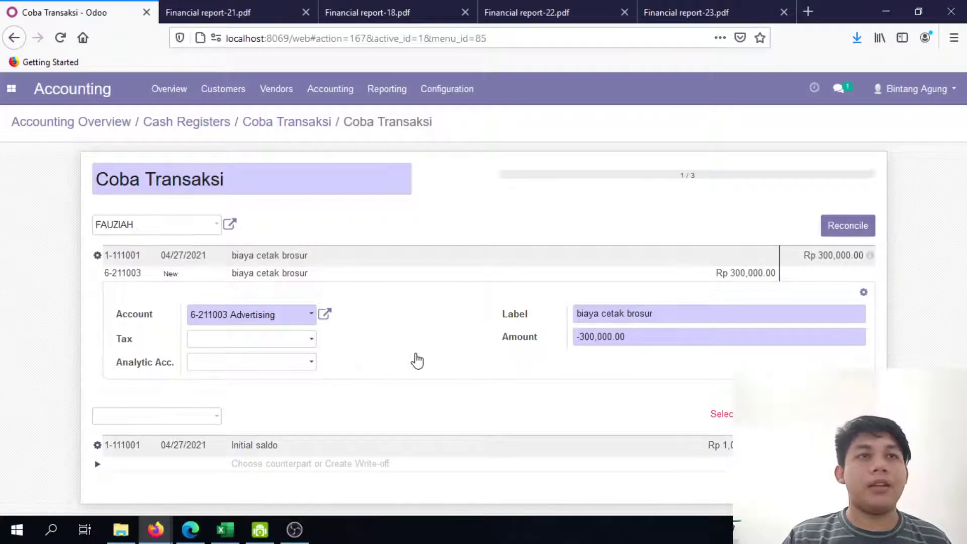
pyautogui.click(851, 223)
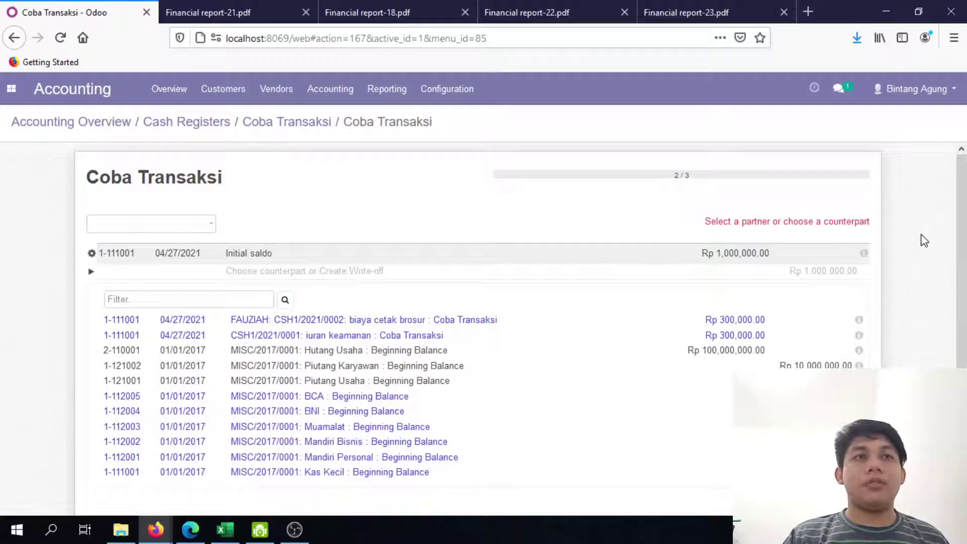
# Open the write-off form for the Initial saldo line, assign account 1-111001 Kas Kecil, and reconcile it
pyautogui.click(177, 275)
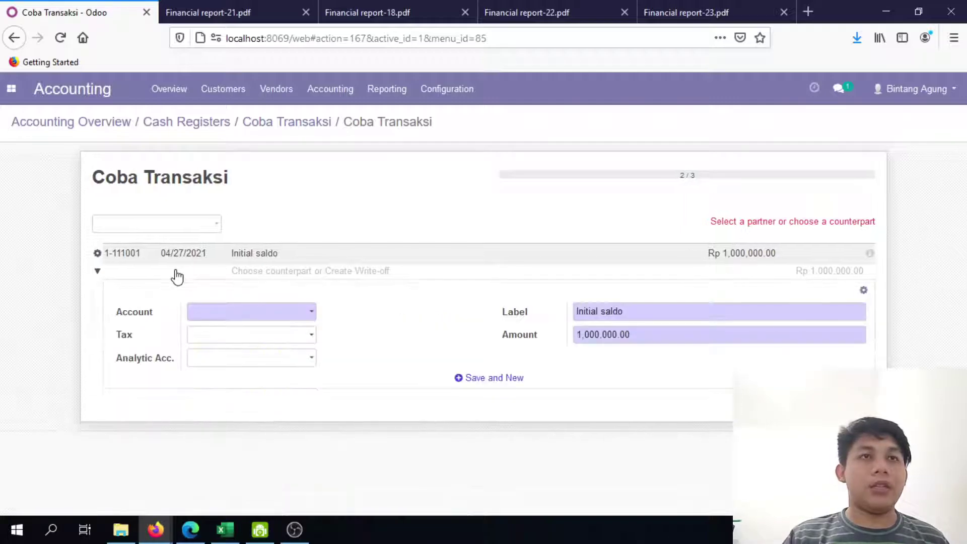
pyautogui.click(310, 311)
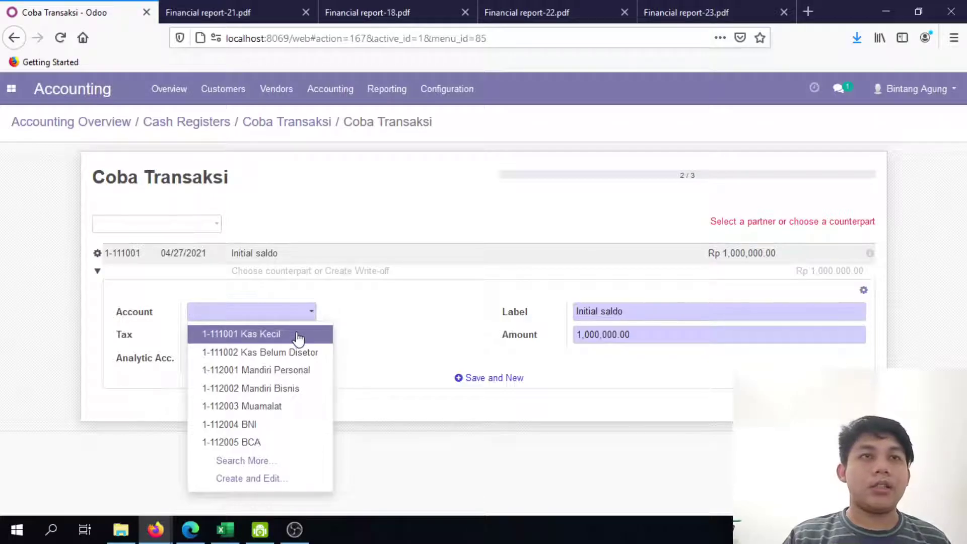
pyautogui.click(299, 335)
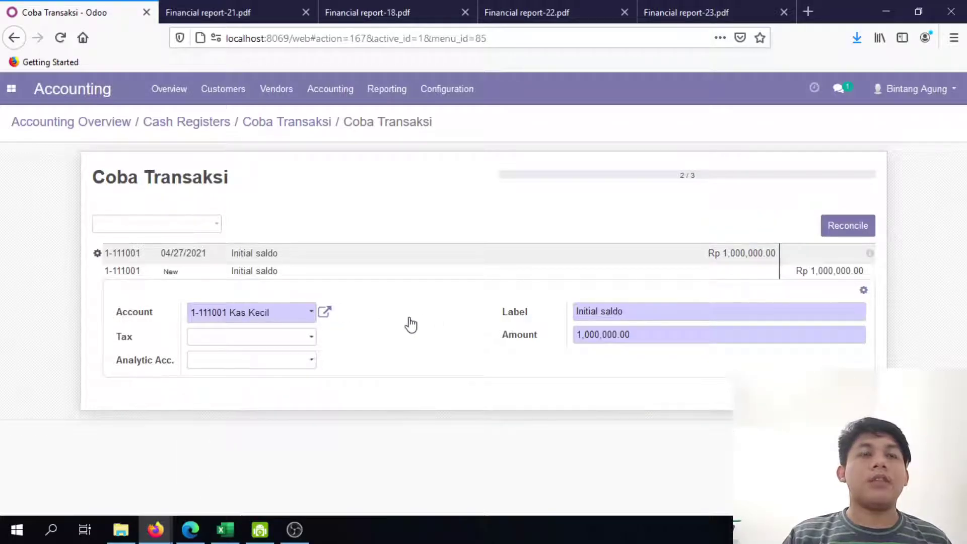
pyautogui.click(849, 227)
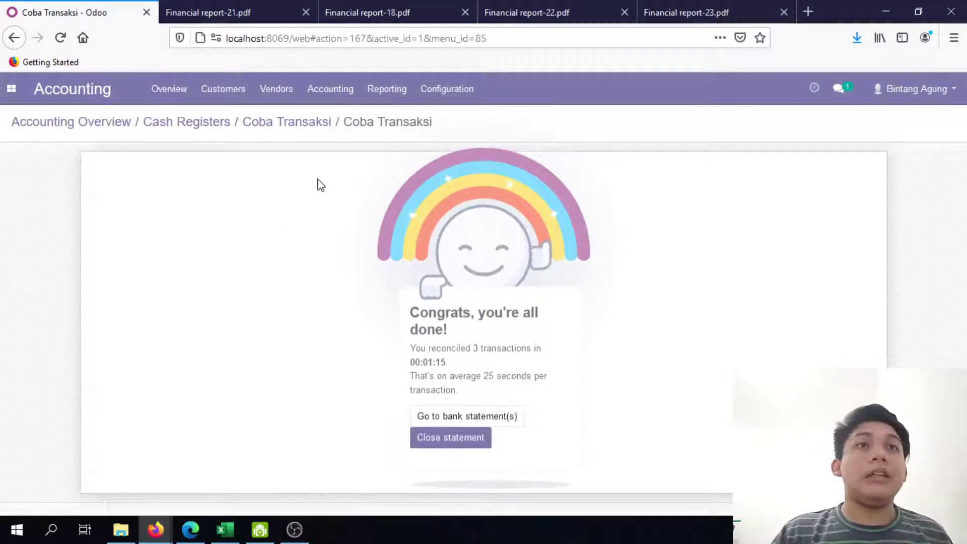
# Return to the Coba Transaksi register, inspect its biaya cetak brosur line and edit view, and check its status in the Cash Registers list
pyautogui.click(296, 122)
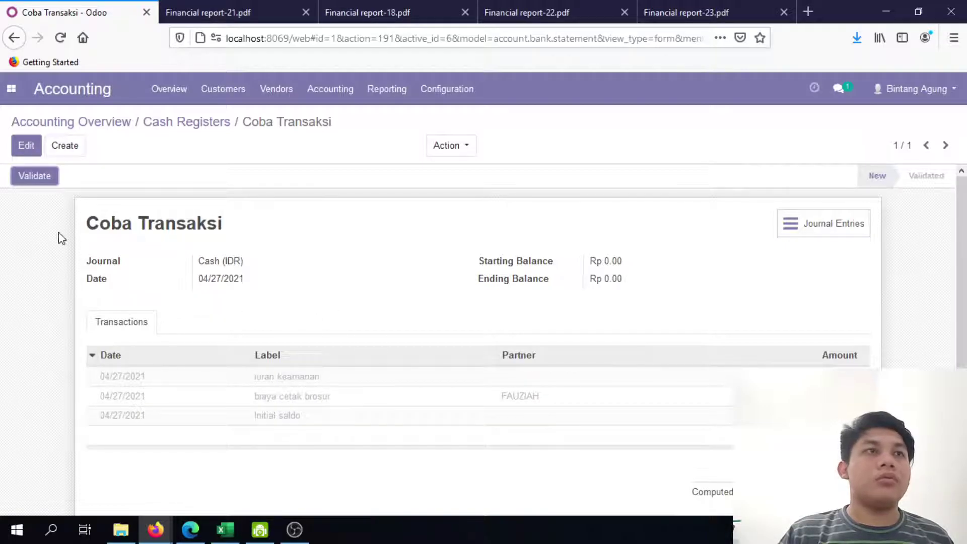
pyautogui.click(159, 397)
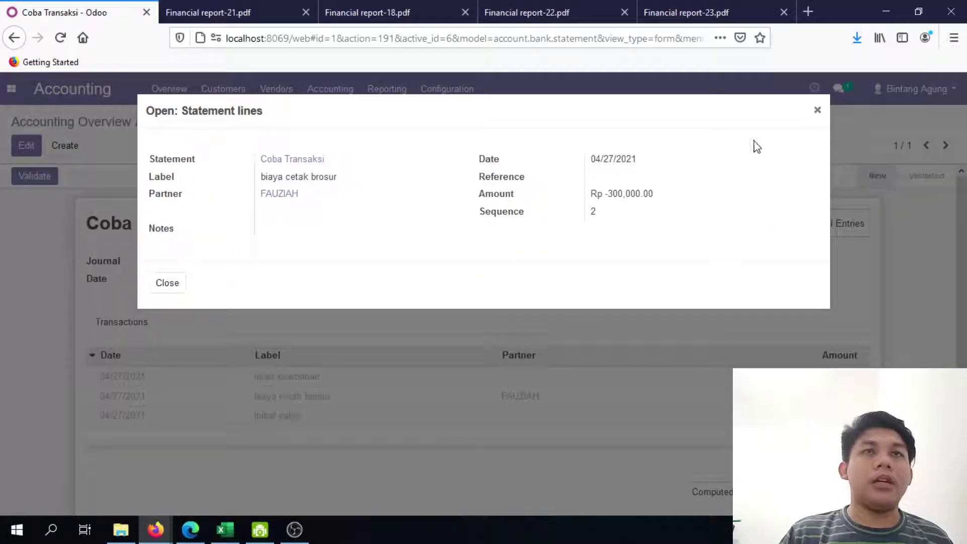
pyautogui.click(814, 114)
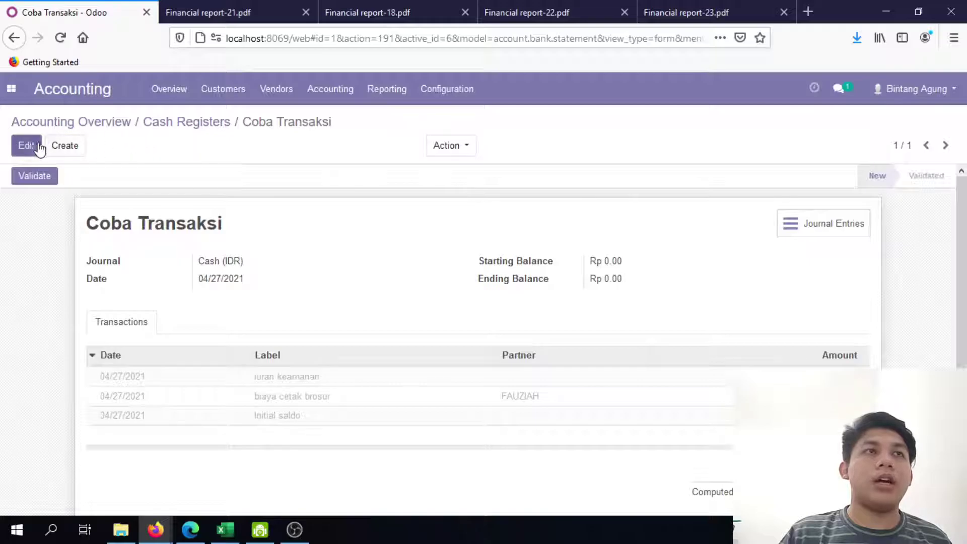
pyautogui.click(21, 148)
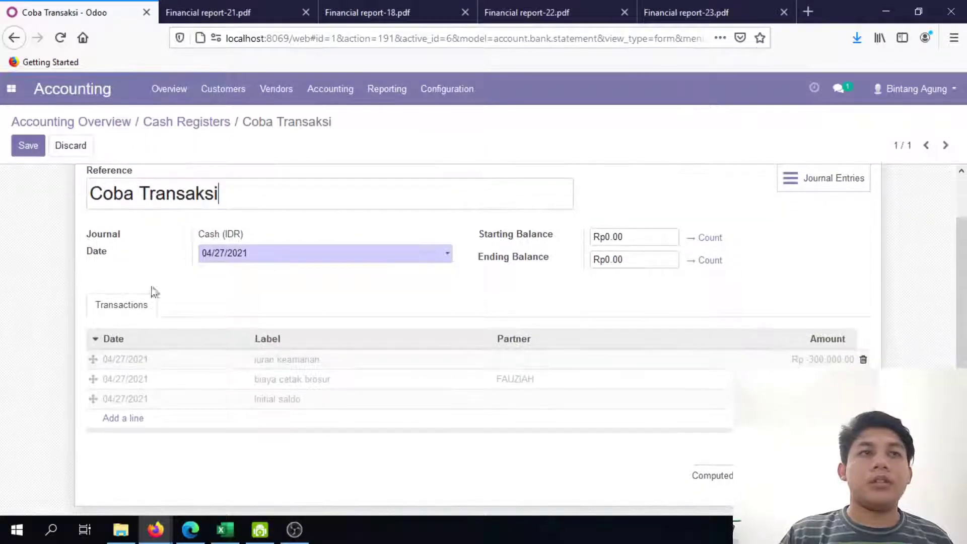
pyautogui.click(29, 145)
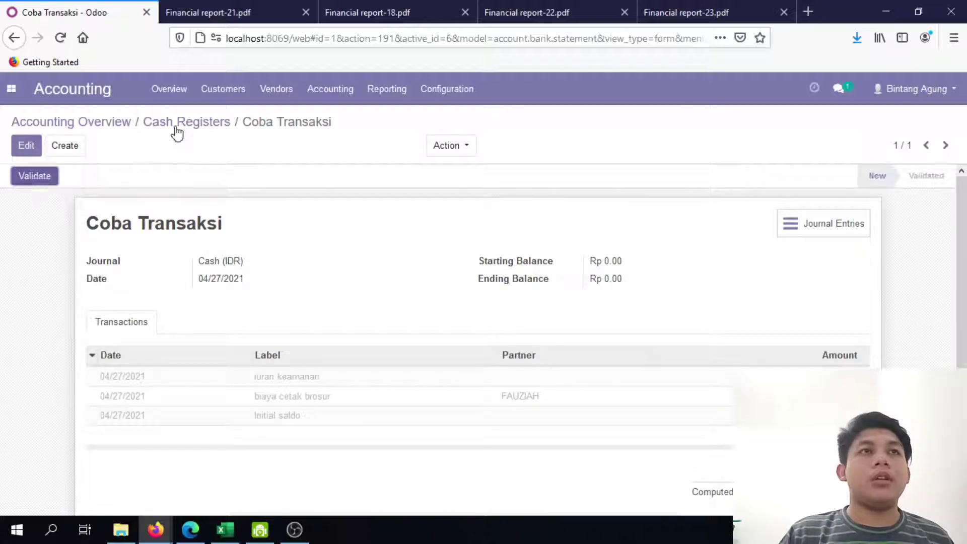
pyautogui.click(202, 122)
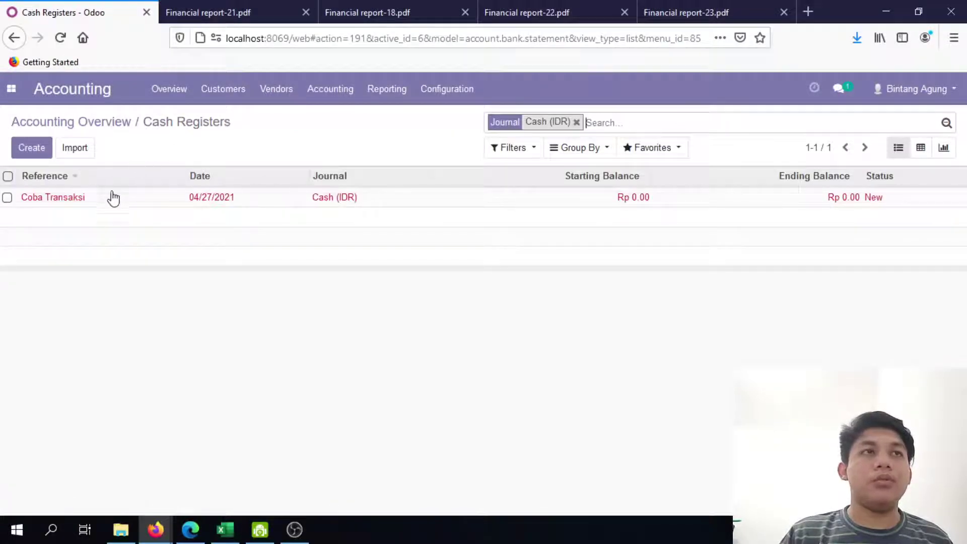
# Try to validate the Coba Transaksi register by accepting the closing balance difference, and review its starting and ending balances
pyautogui.click(99, 198)
pyautogui.click(35, 178)
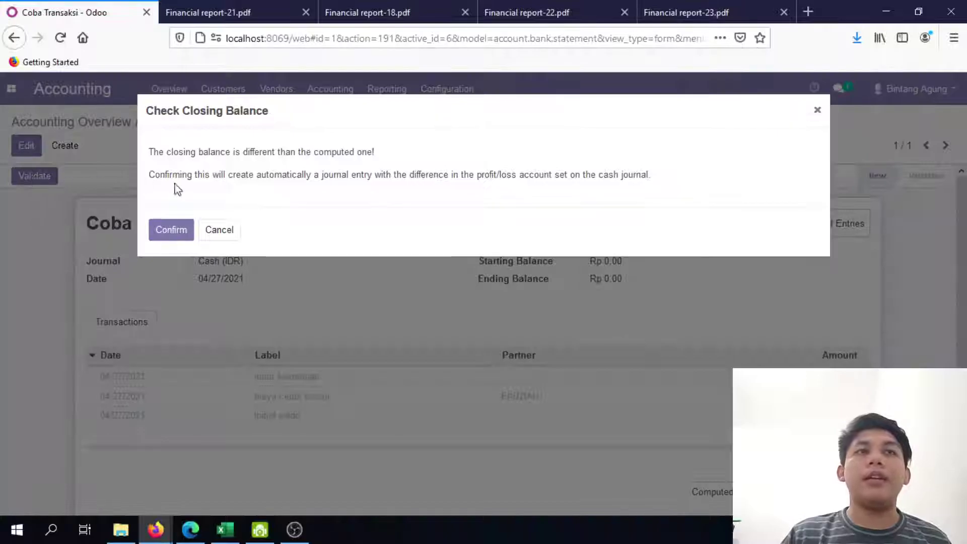
pyautogui.click(169, 234)
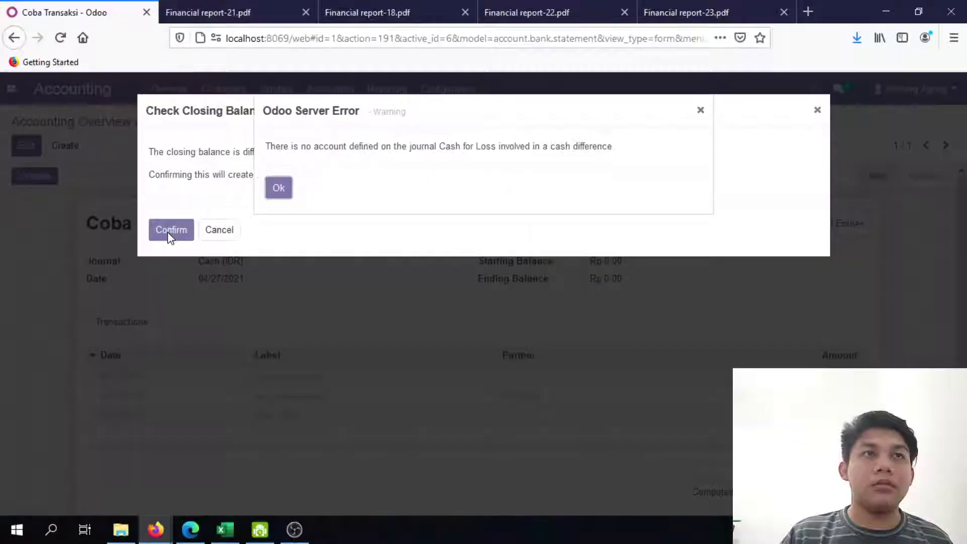
pyautogui.click(278, 188)
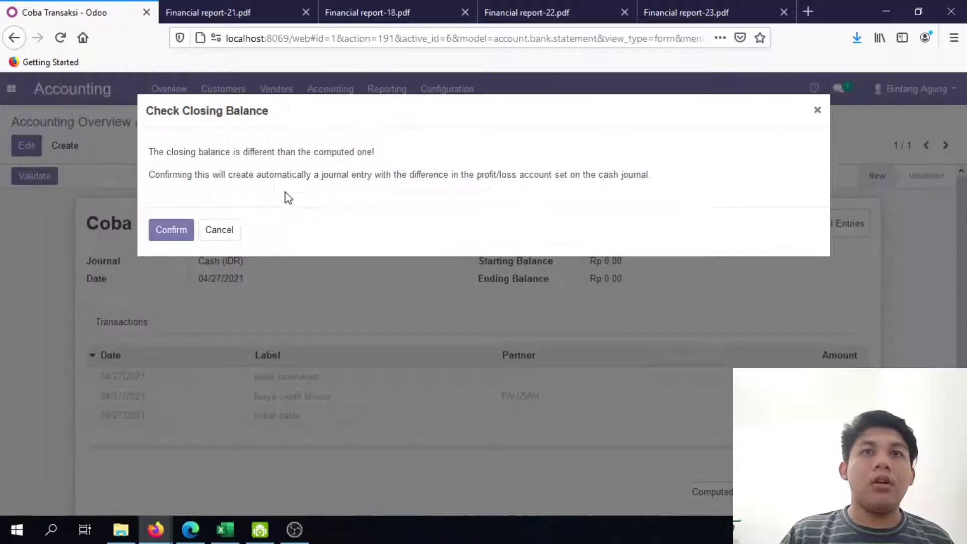
pyautogui.click(222, 229)
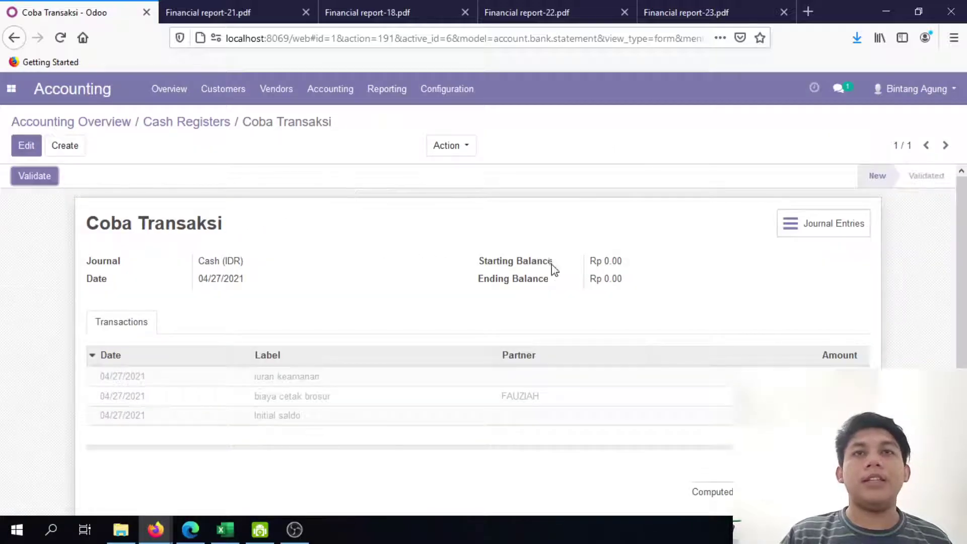
pyautogui.scroll(-1, 551, 268)
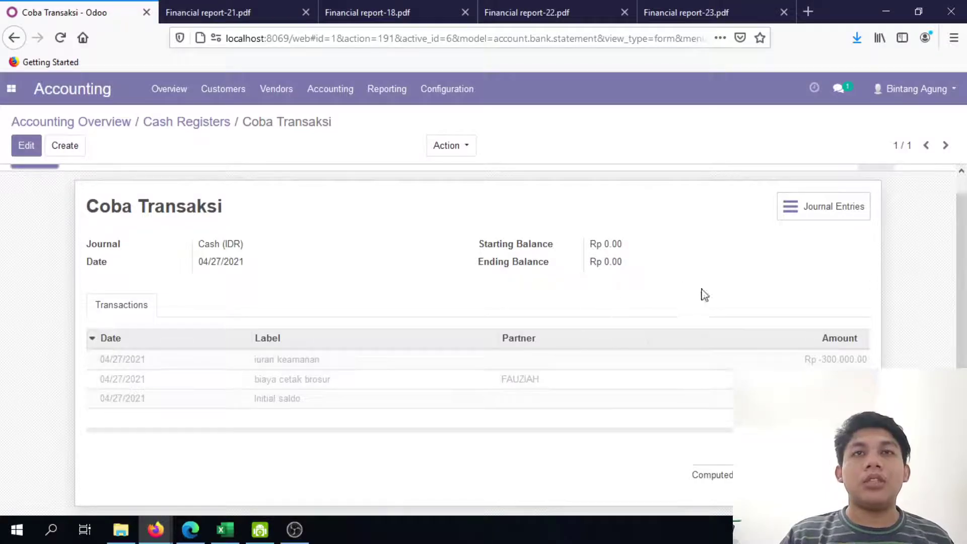
pyautogui.scroll(1, 133, 195)
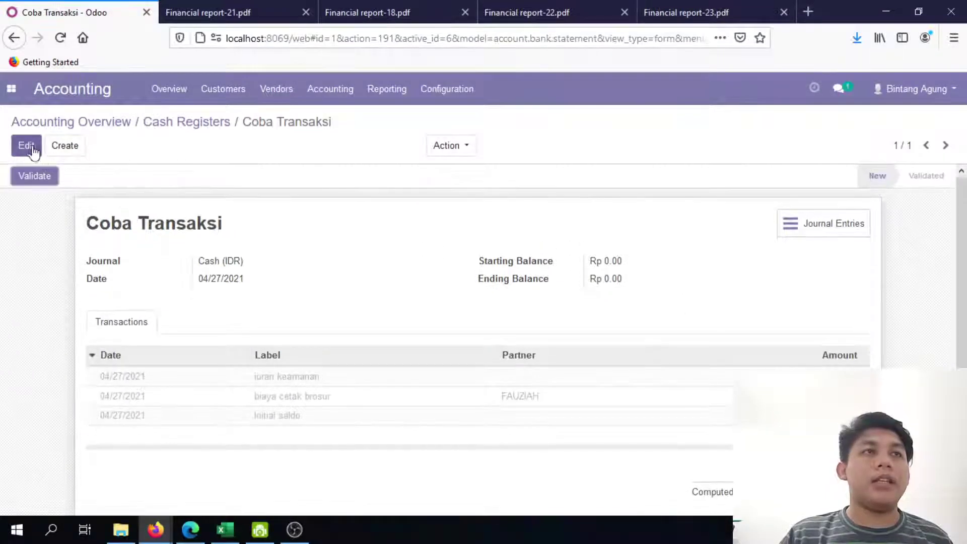
# Set the Coba Transaksi register's starting balance to Rp 400000 and save the register
pyautogui.click(28, 147)
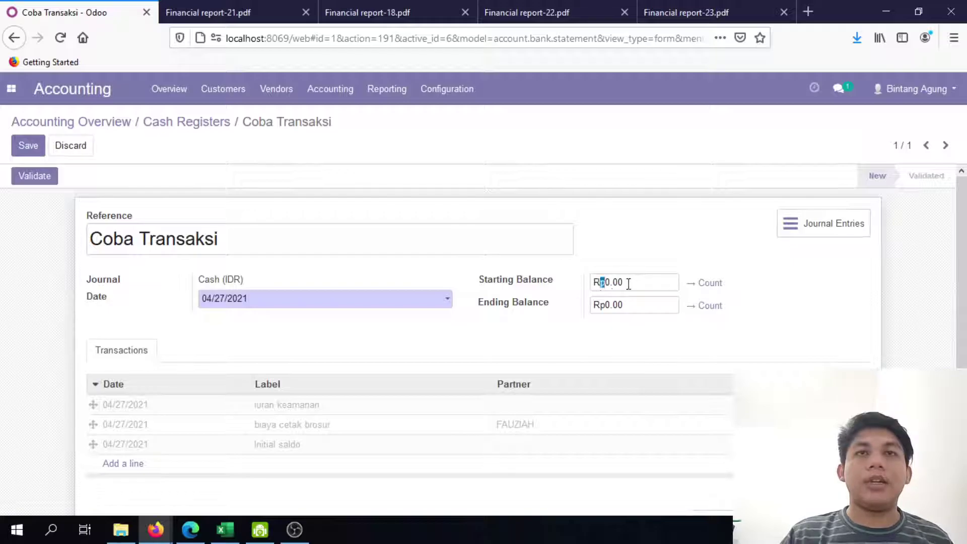
pyautogui.moveTo(639, 286); pyautogui.dragTo(596, 283)
pyautogui.write('4000')
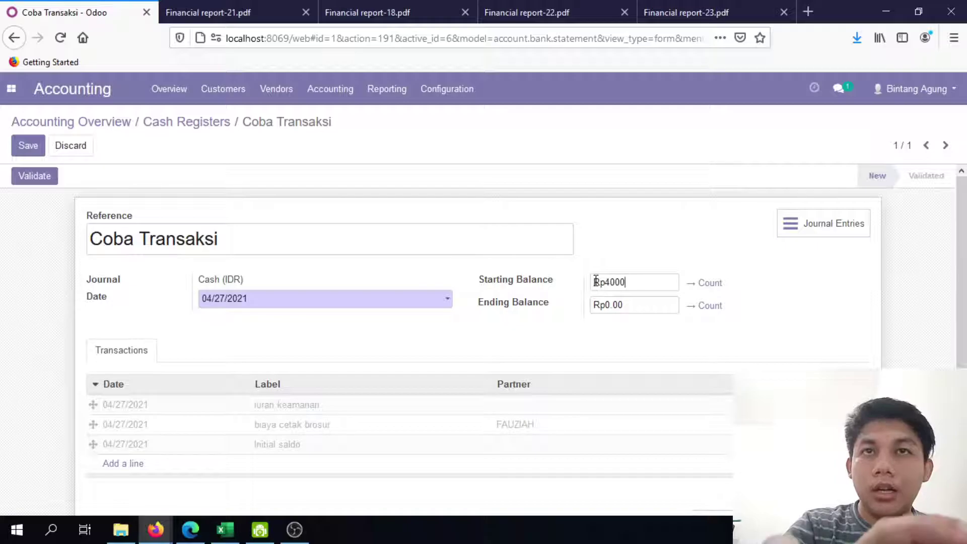
pyautogui.write('00')
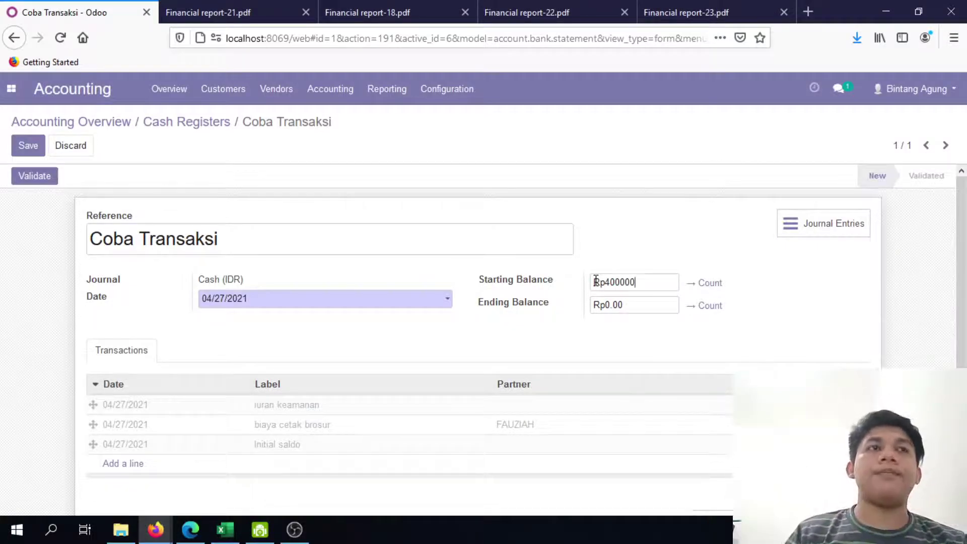
pyautogui.click(29, 146)
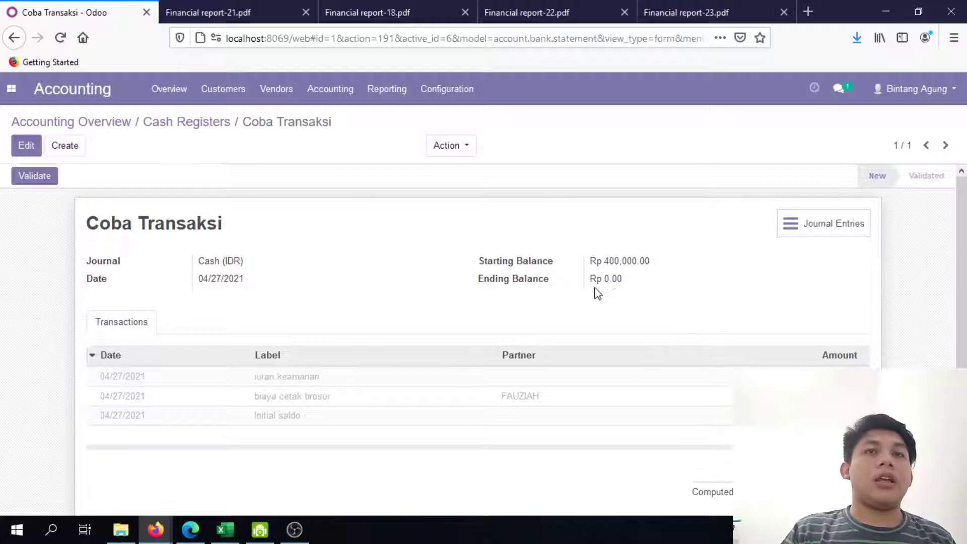
# Try to validate the Coba Transaksi register with the changed starting balance, and cancel the closing balance check
pyautogui.click(38, 180)
pyautogui.click(171, 231)
pyautogui.click(272, 194)
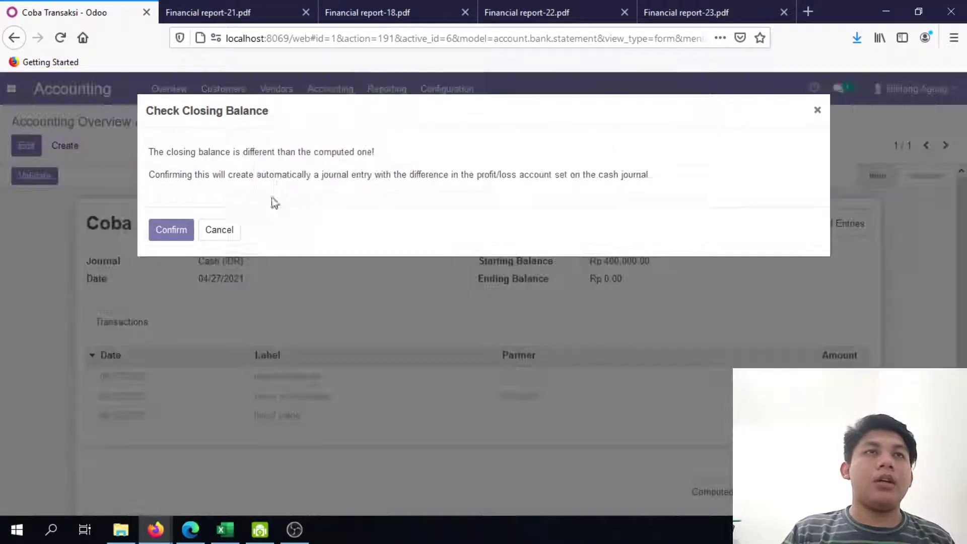
pyautogui.click(219, 230)
# Reset the Coba Transaksi register's starting balance to 0, set its ending balance to 400,000.00, save the register and validate it
pyautogui.click(26, 145)
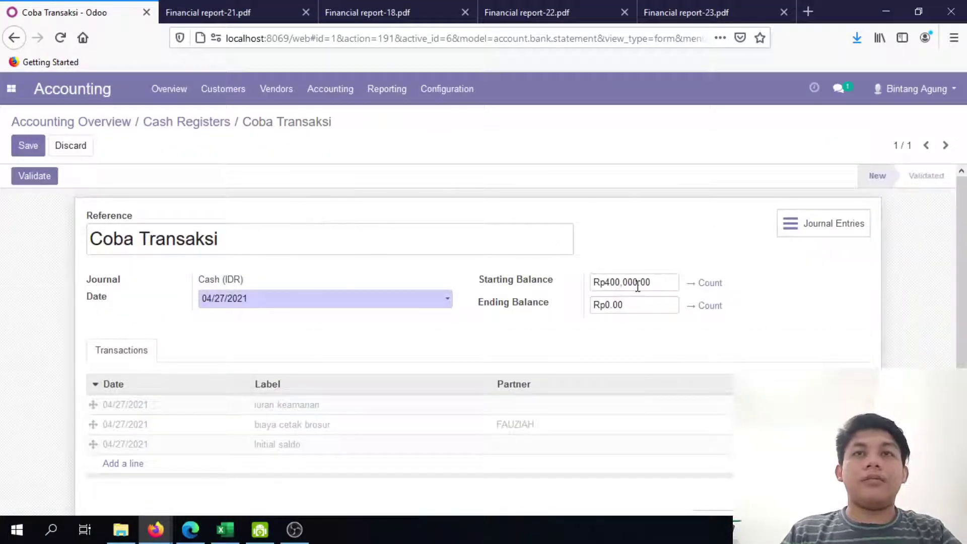
pyautogui.doubleClick(665, 281)
pyautogui.hotkey('ctrl', 'c')
pyautogui.press('BackSpace')
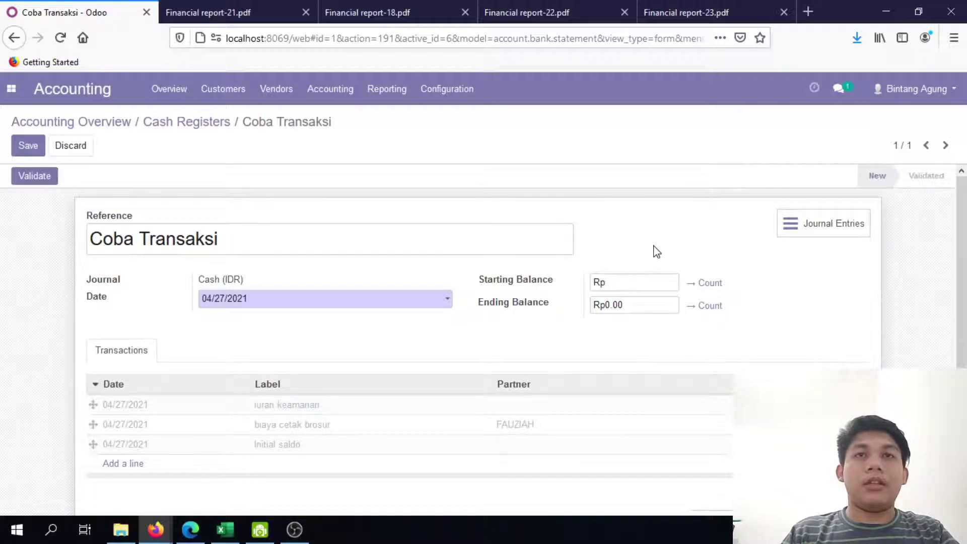
pyautogui.write('0')
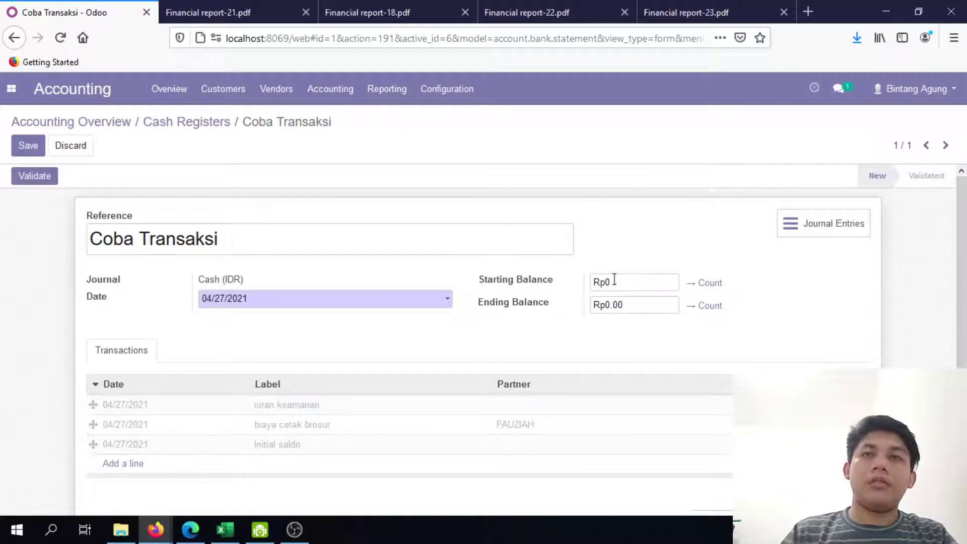
pyautogui.doubleClick(631, 305)
pyautogui.hotkey('ctrl', 'v')
pyautogui.click(28, 148)
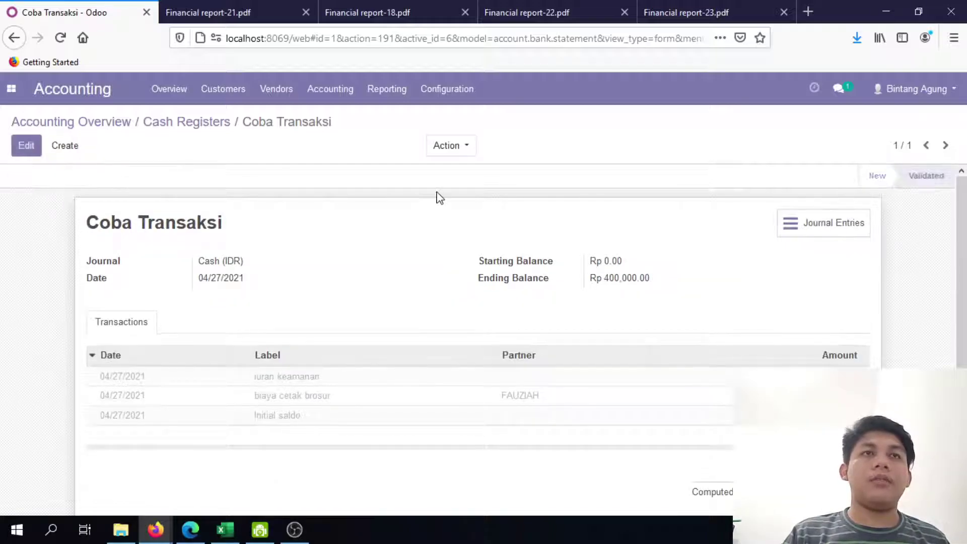
# Review the validated Coba Transaksi register's transactions and compare its starting and ending balances
pyautogui.scroll(-1, 686, 316)
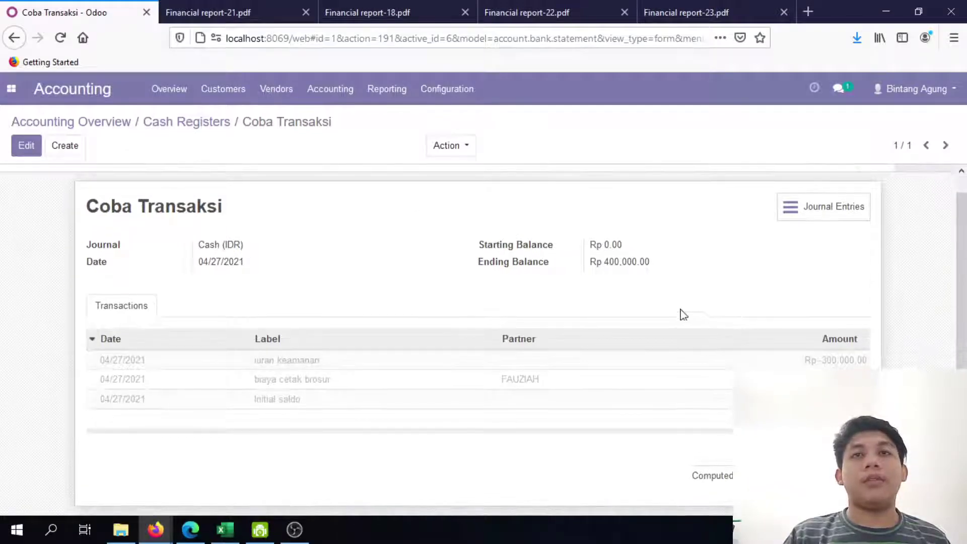
pyautogui.moveTo(597, 261); pyautogui.dragTo(710, 270)
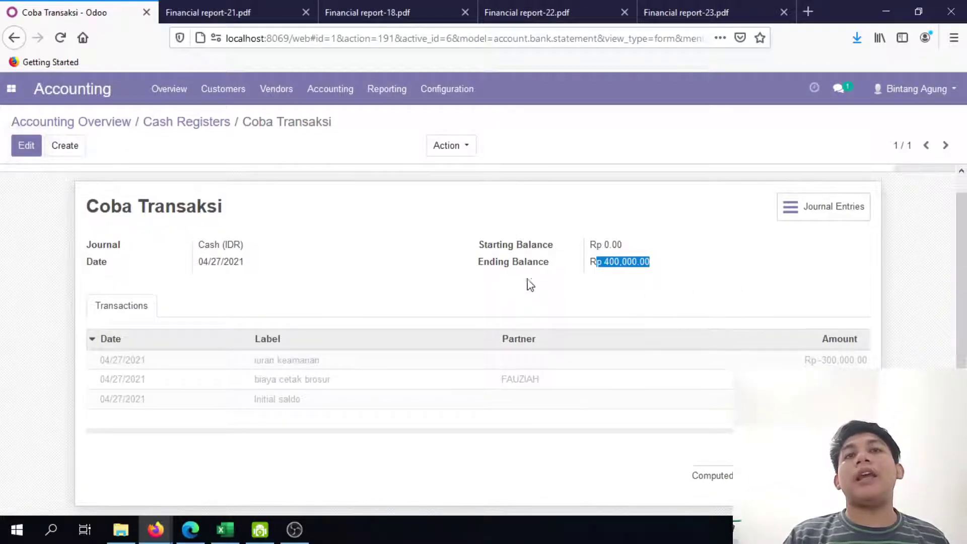
pyautogui.moveTo(507, 263); pyautogui.dragTo(703, 270)
pyautogui.click(703, 270)
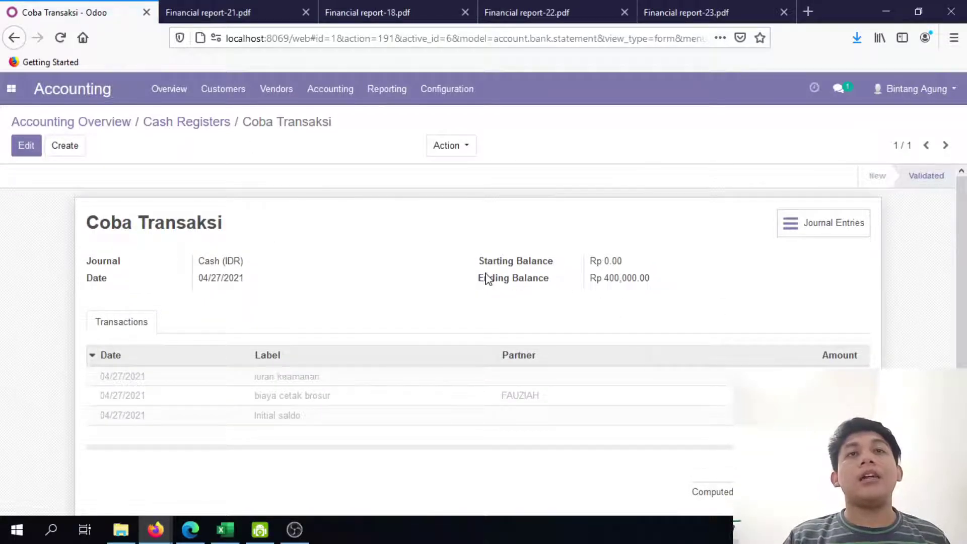
pyautogui.moveTo(487, 279); pyautogui.dragTo(657, 285)
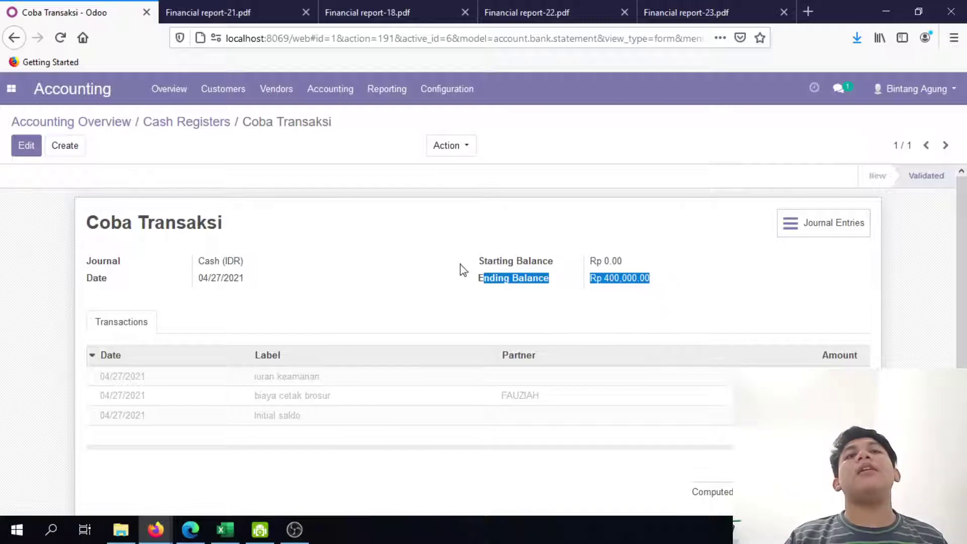
pyautogui.moveTo(484, 260); pyautogui.dragTo(656, 257)
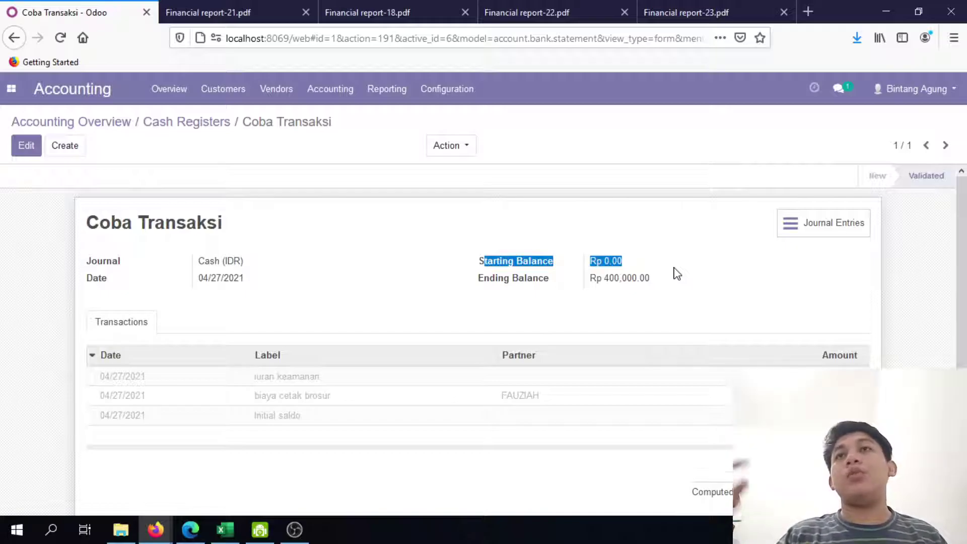
pyautogui.click(677, 274)
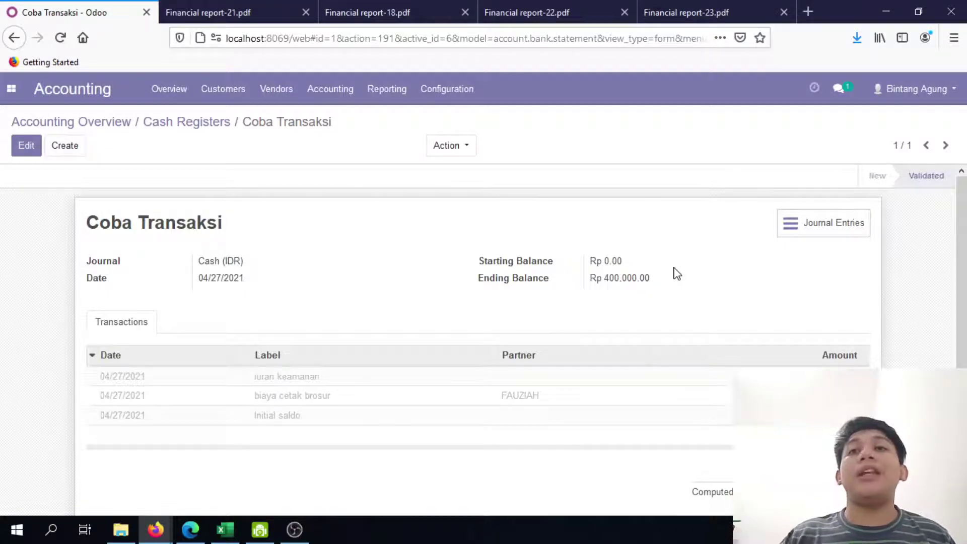
pyautogui.click(677, 273)
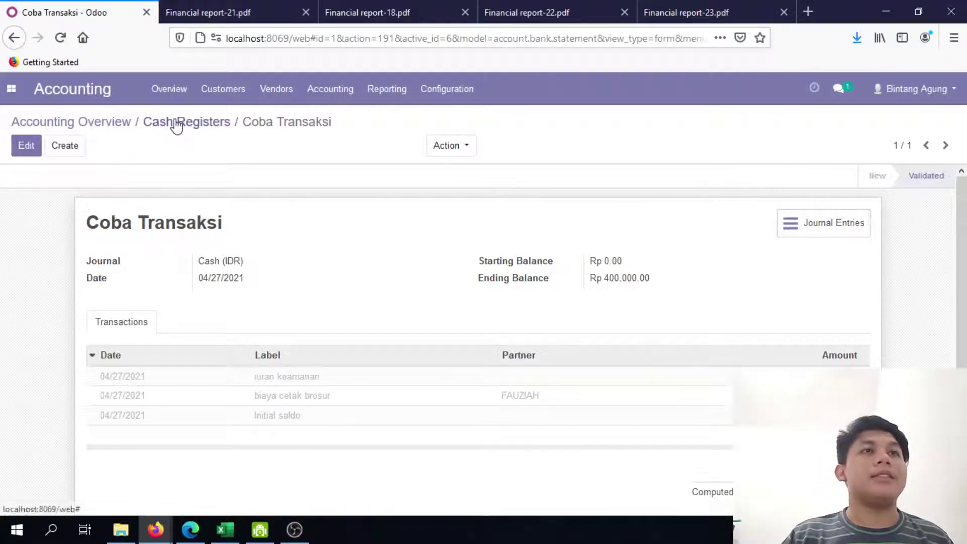
# Open a blank new cash register from the Cash Registers list, check its prefilled starting balance, and return to the list without saving
pyautogui.click(176, 123)
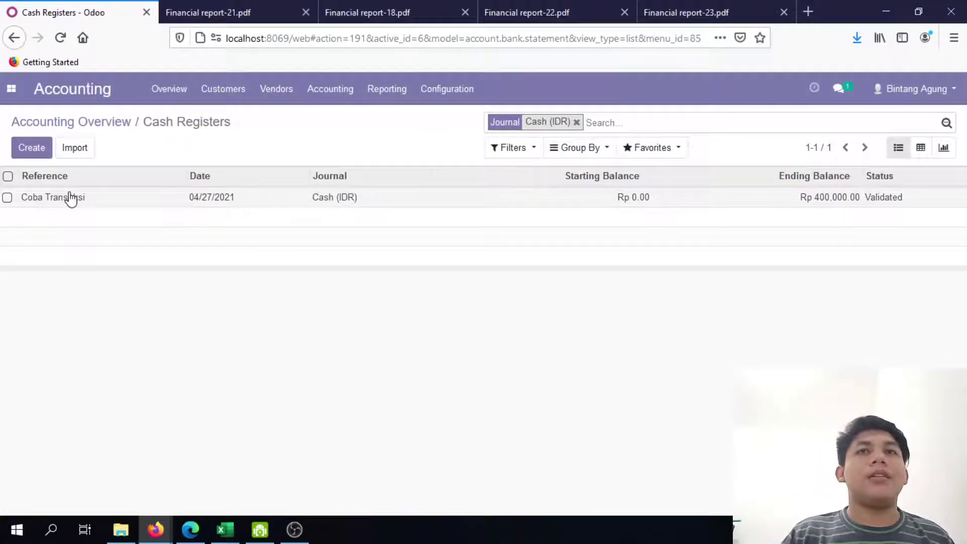
pyautogui.click(31, 151)
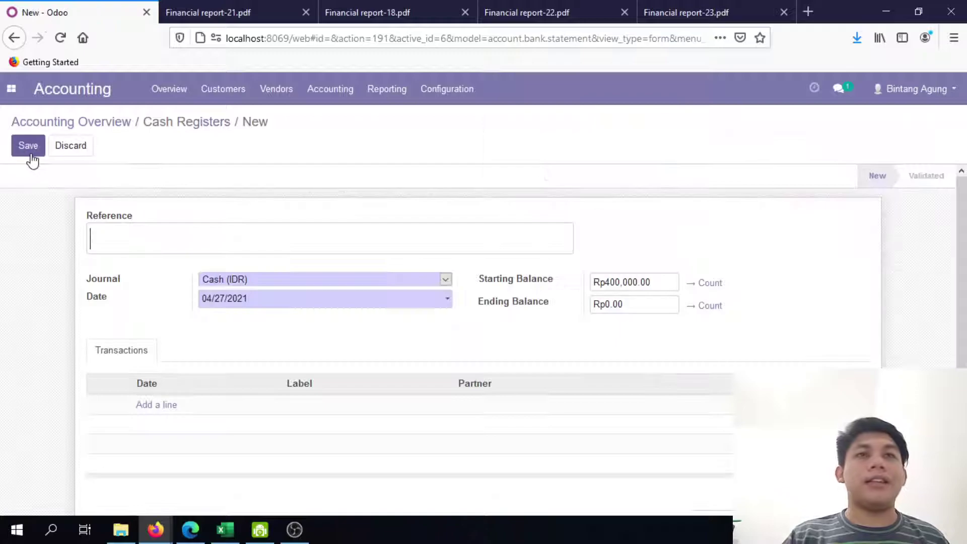
pyautogui.moveTo(644, 285); pyautogui.dragTo(580, 278)
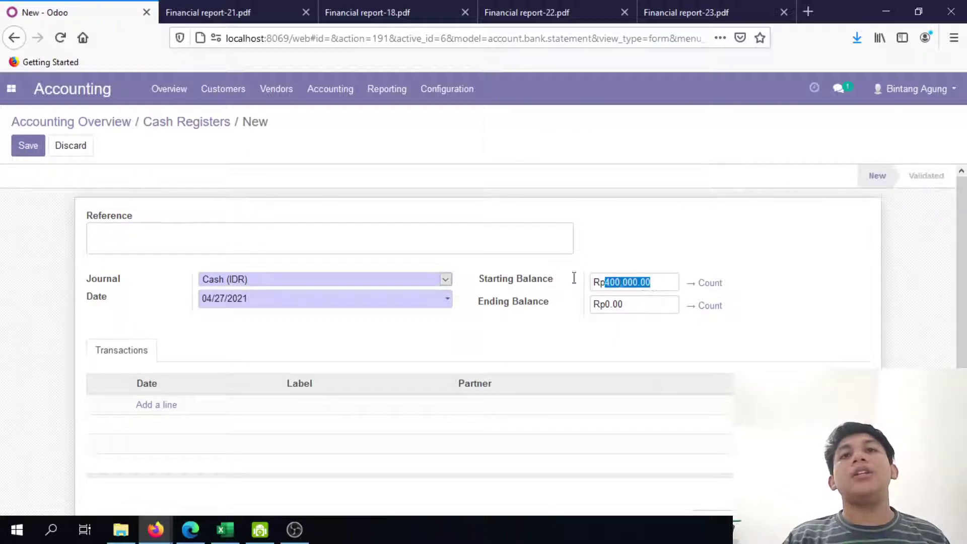
pyautogui.moveTo(656, 283); pyautogui.dragTo(581, 286)
pyautogui.click(608, 244)
pyautogui.click(158, 127)
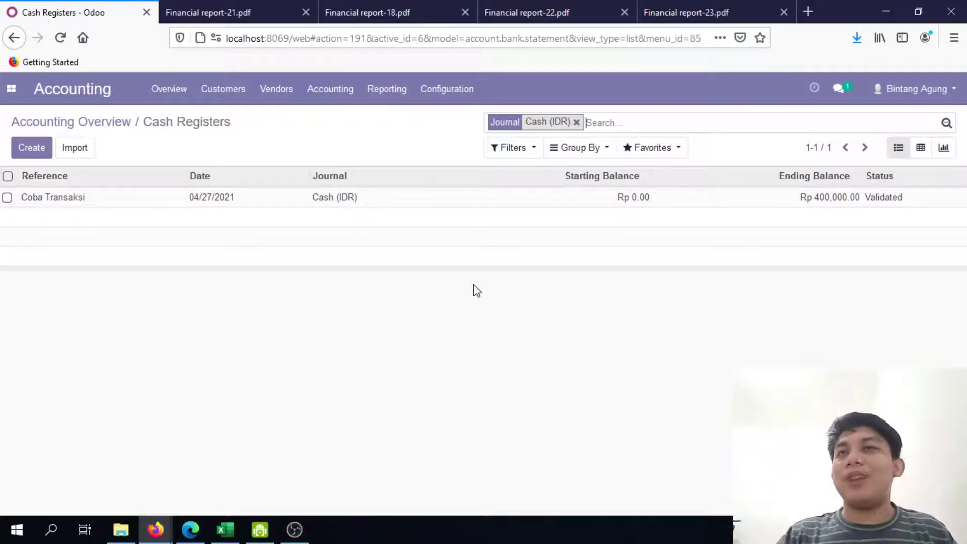
pyautogui.click(295, 529)
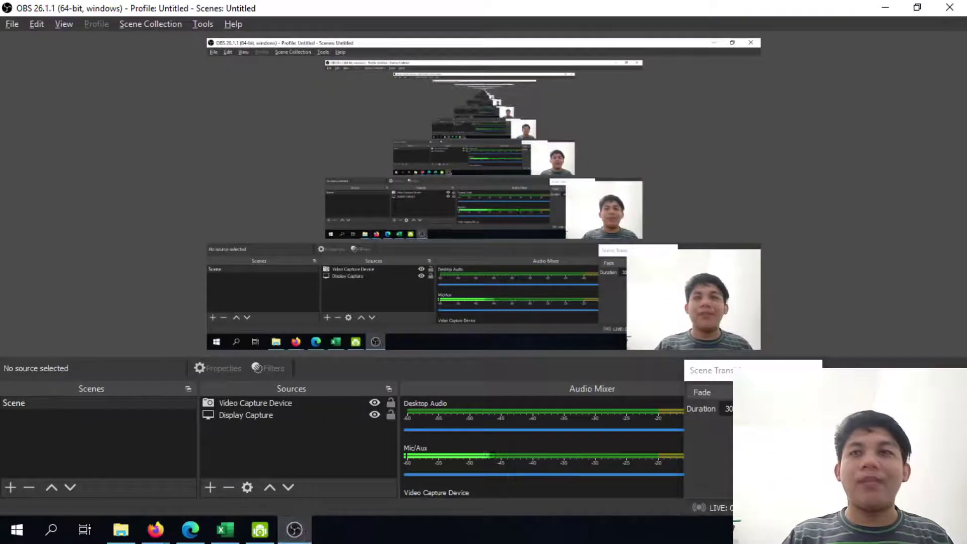